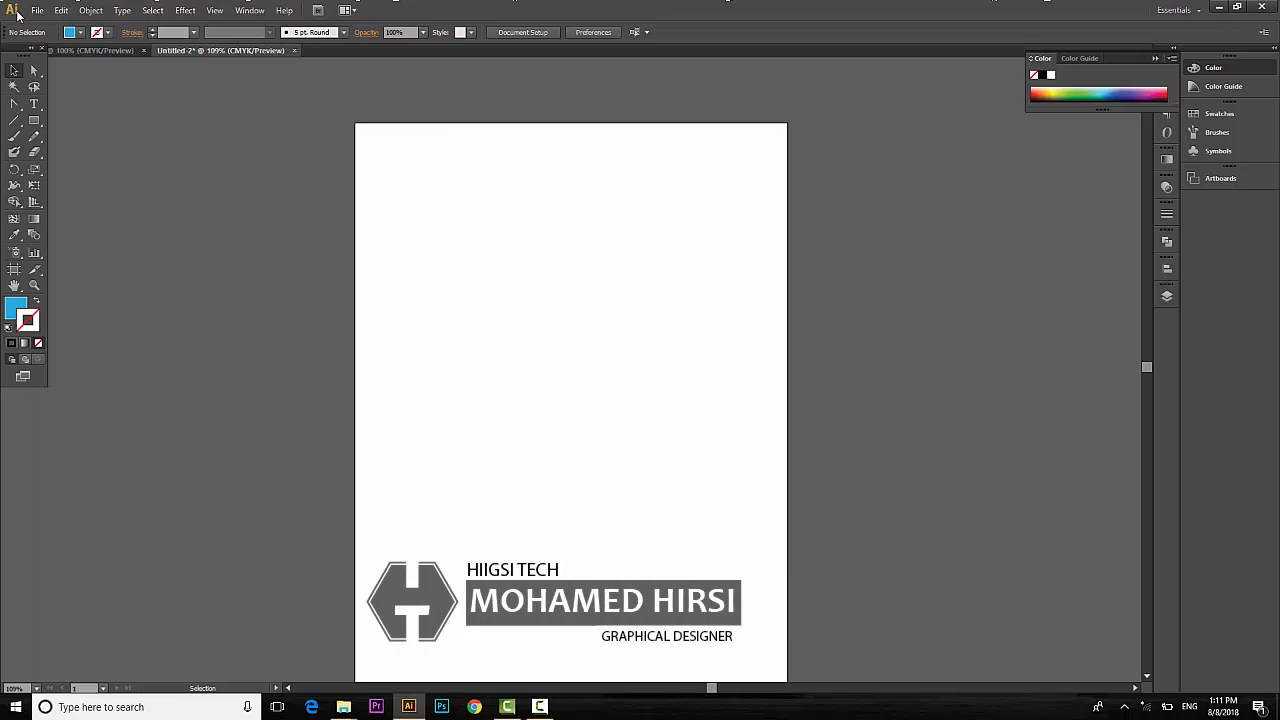
Create a new A4 (210×297 mm) CMYK document named FLYER in millimetres.
{"action": "left_click", "coordinate": [37, 10]}
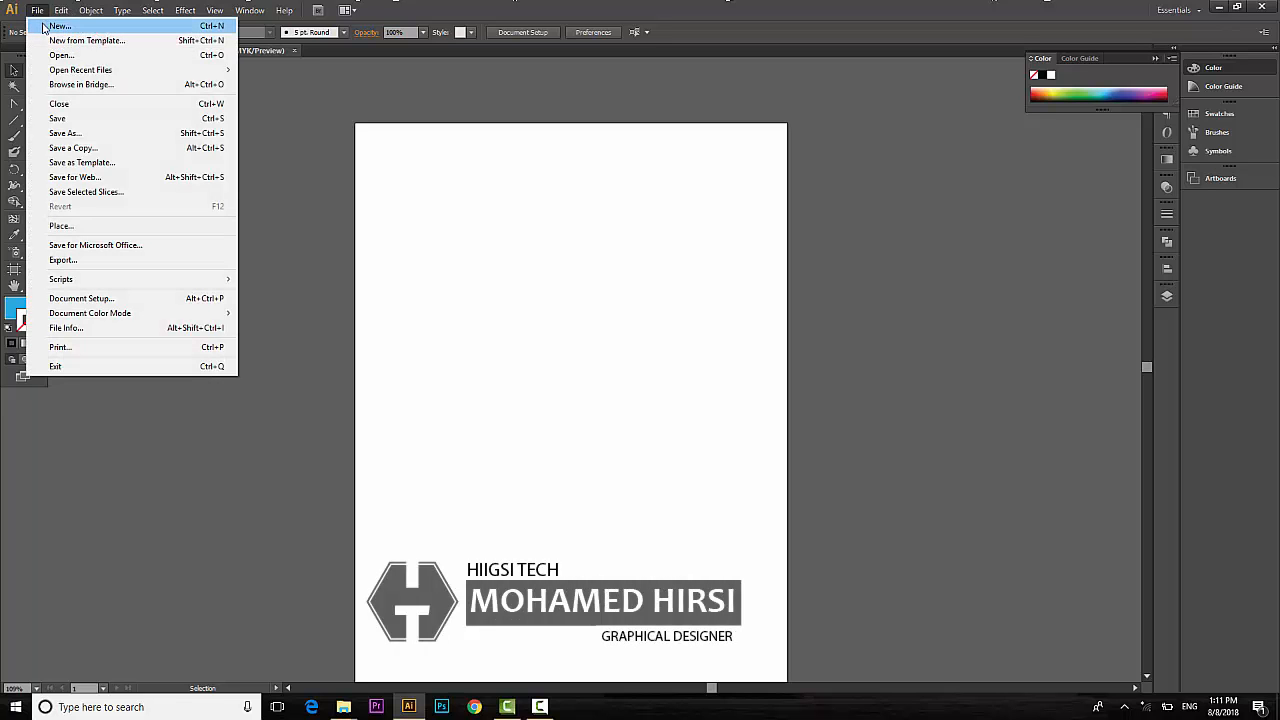
{"action": "left_click", "coordinate": [58, 26]}
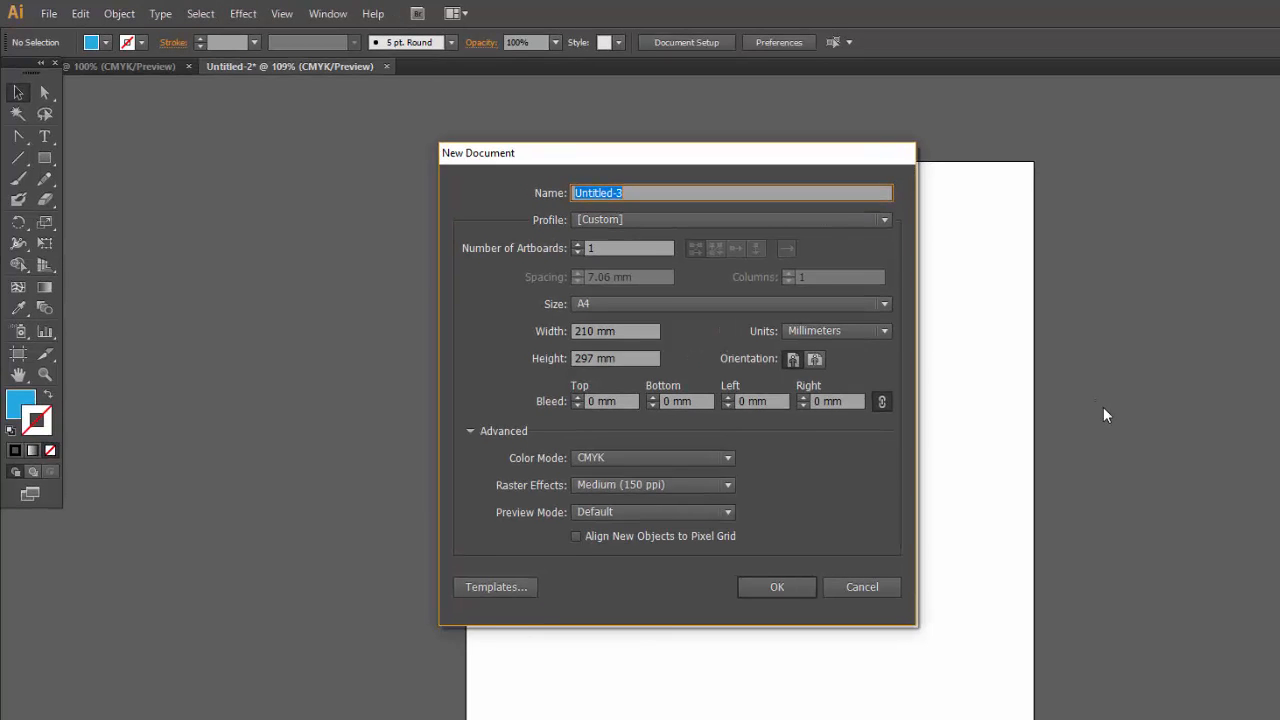
{"action": "type", "text": "FLYER"}
{"action": "key", "text": "Tab"}
{"action": "key", "text": "Tab"}
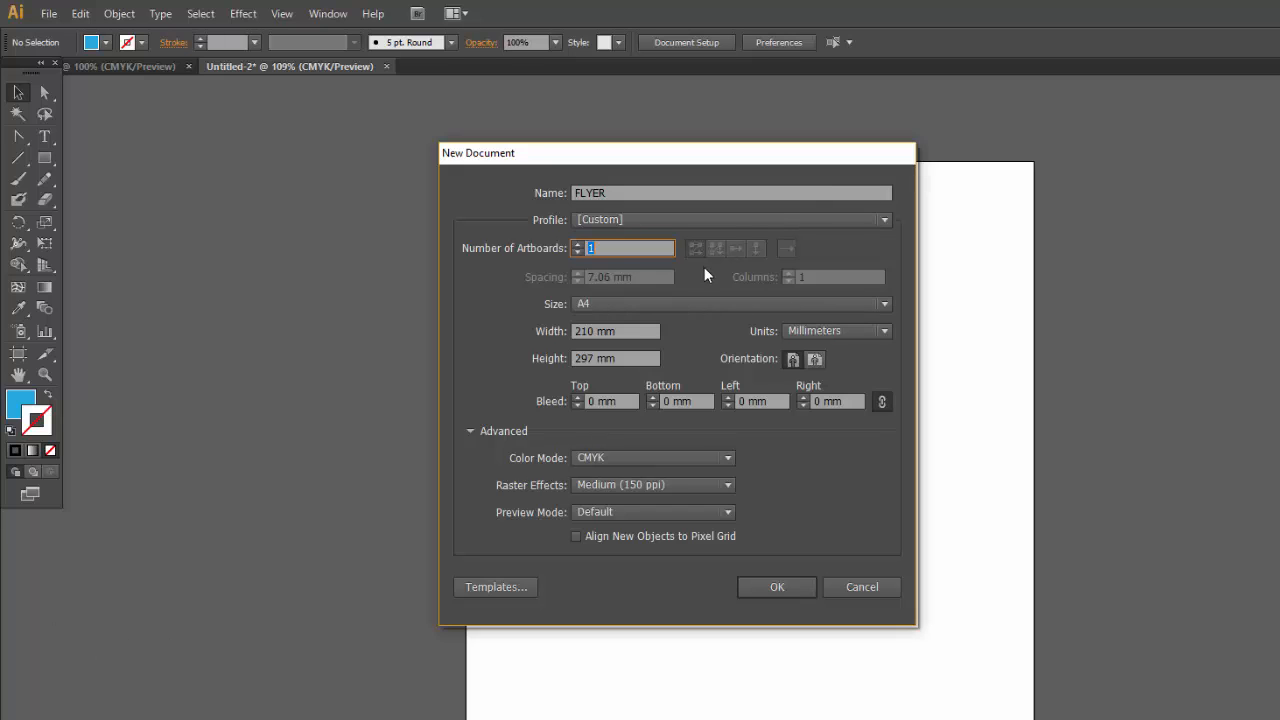
{"action": "left_click", "coordinate": [675, 303]}
{"action": "left_click", "coordinate": [642, 403]}
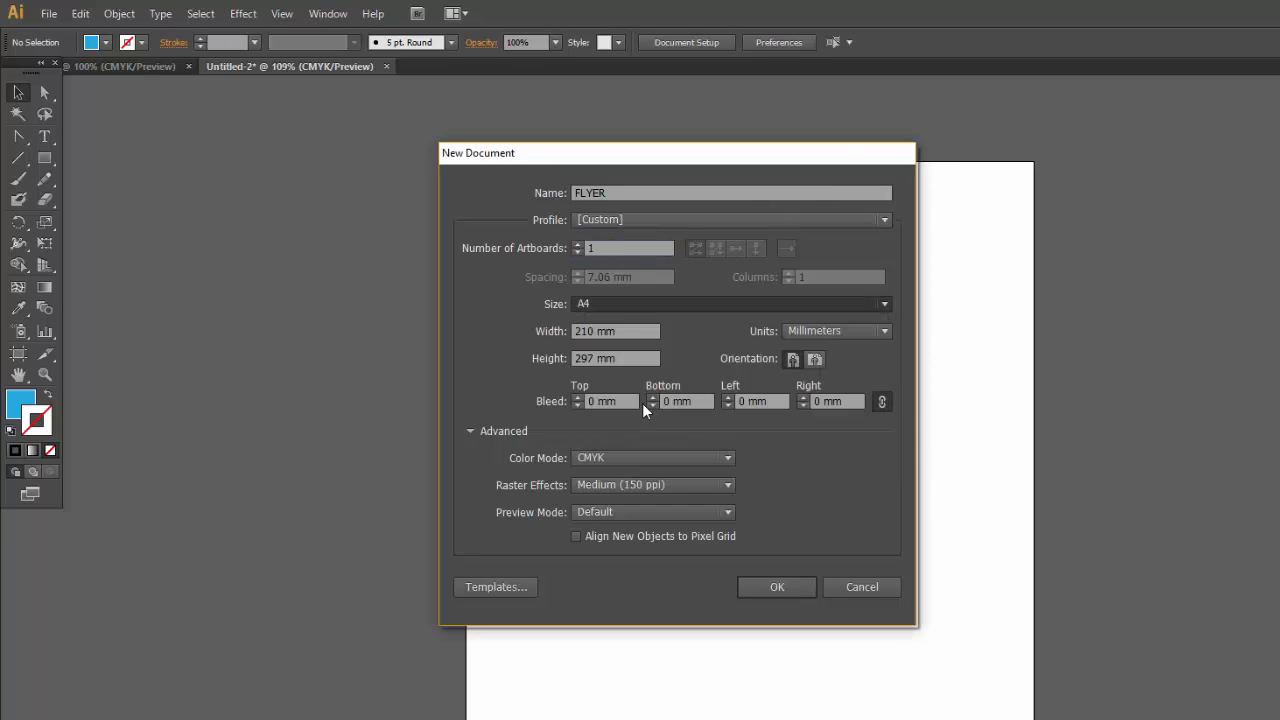
{"action": "left_click", "coordinate": [665, 312]}
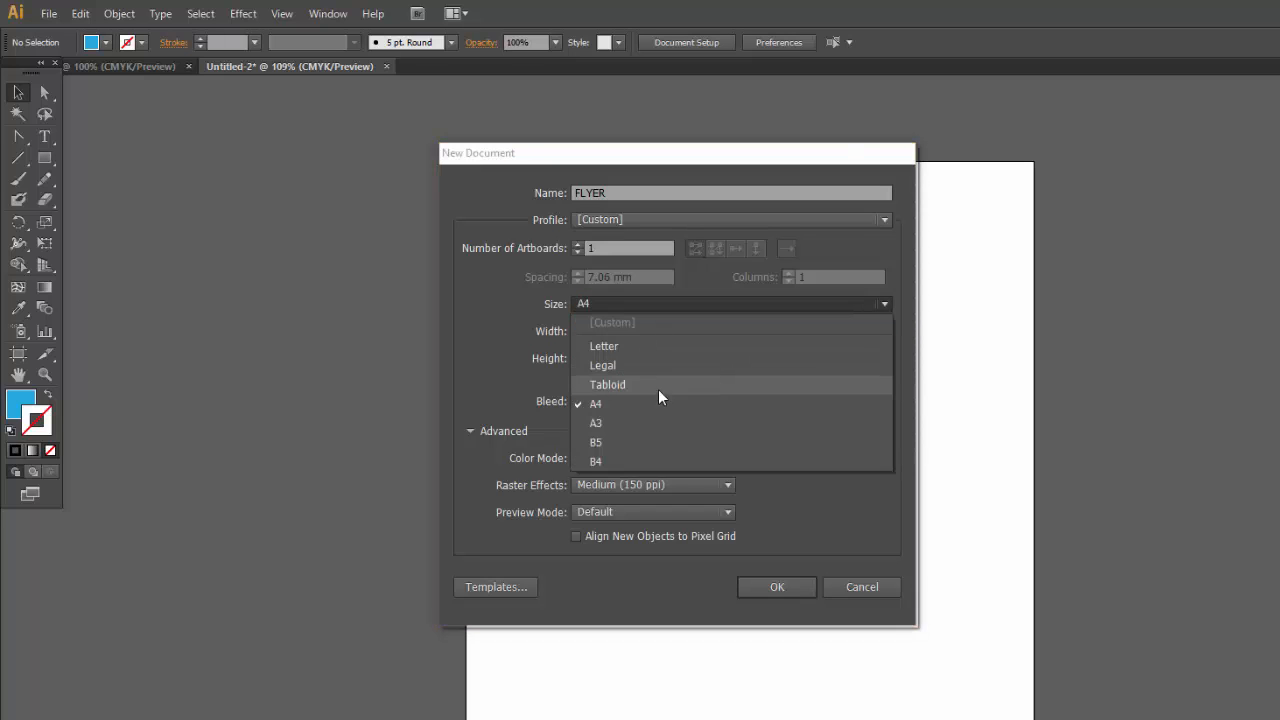
{"action": "left_click", "coordinate": [668, 303]}
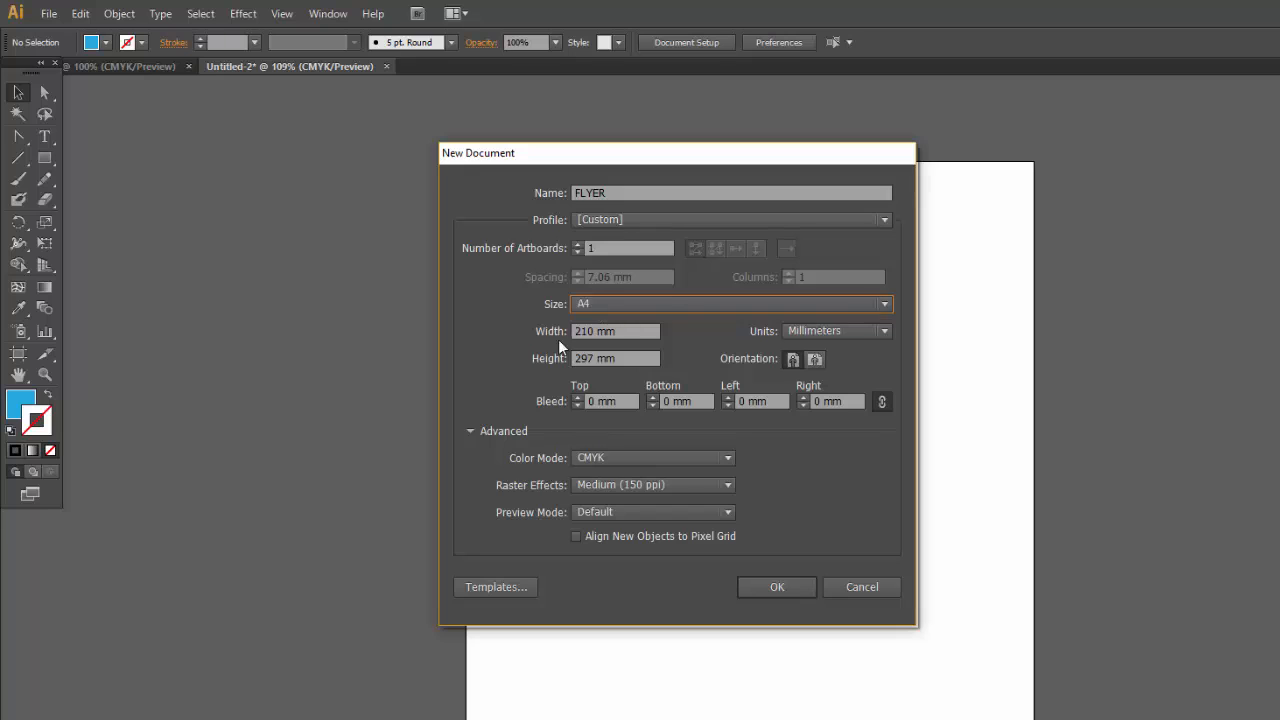
{"action": "left_click", "coordinate": [764, 583]}
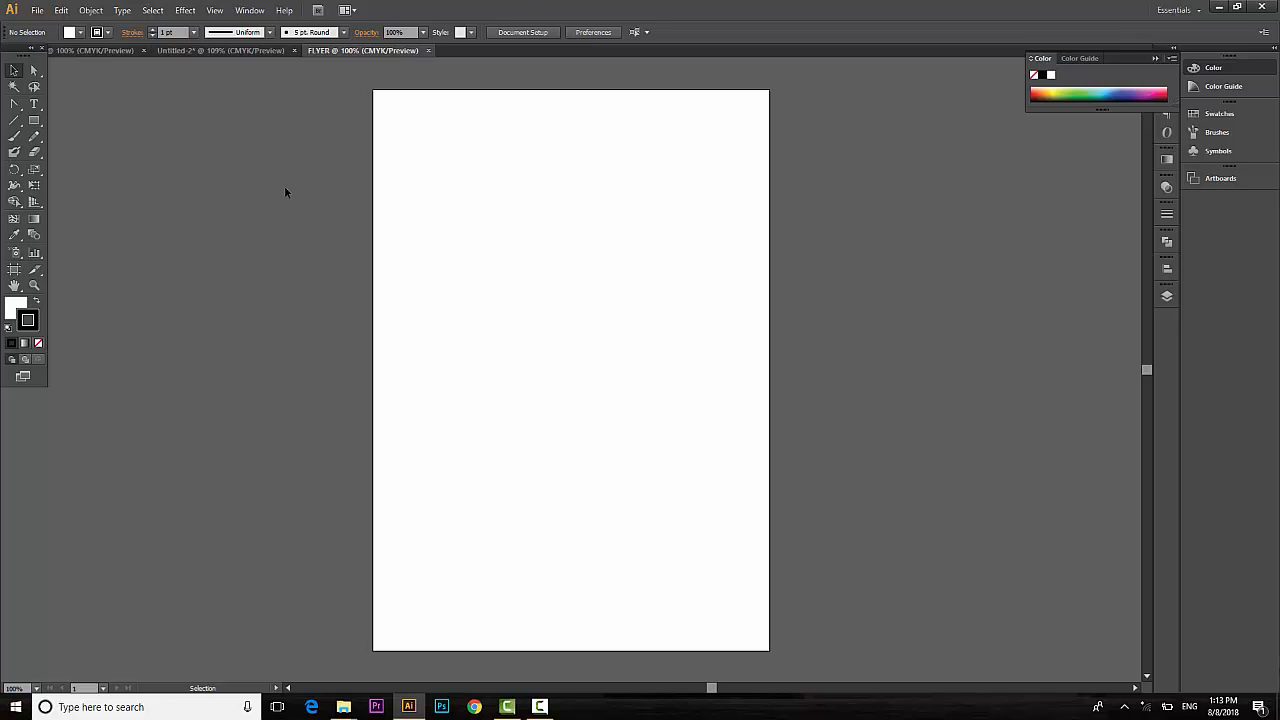
Draw a bar across the top of the artboard and fill it with light cyan.
{"action": "left_click", "coordinate": [34, 121]}
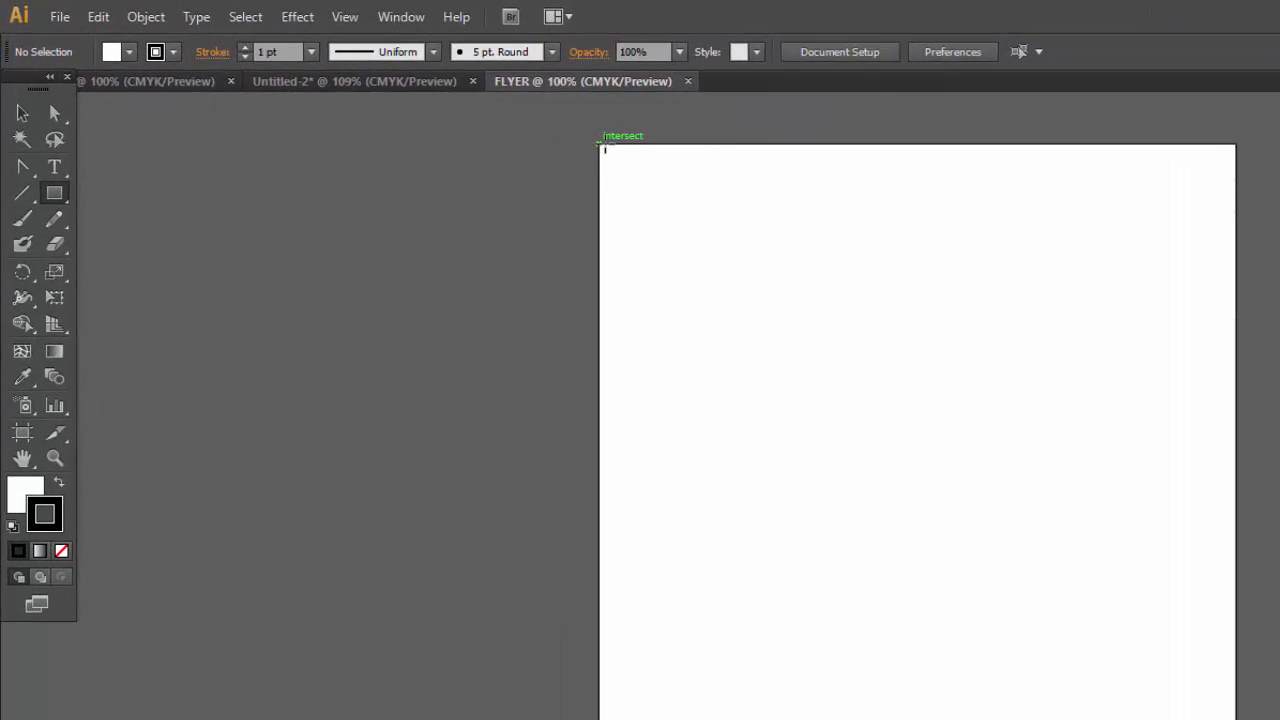
{"action": "left_click_drag", "start_coordinate": [600, 146], "coordinate": [1234, 245]}
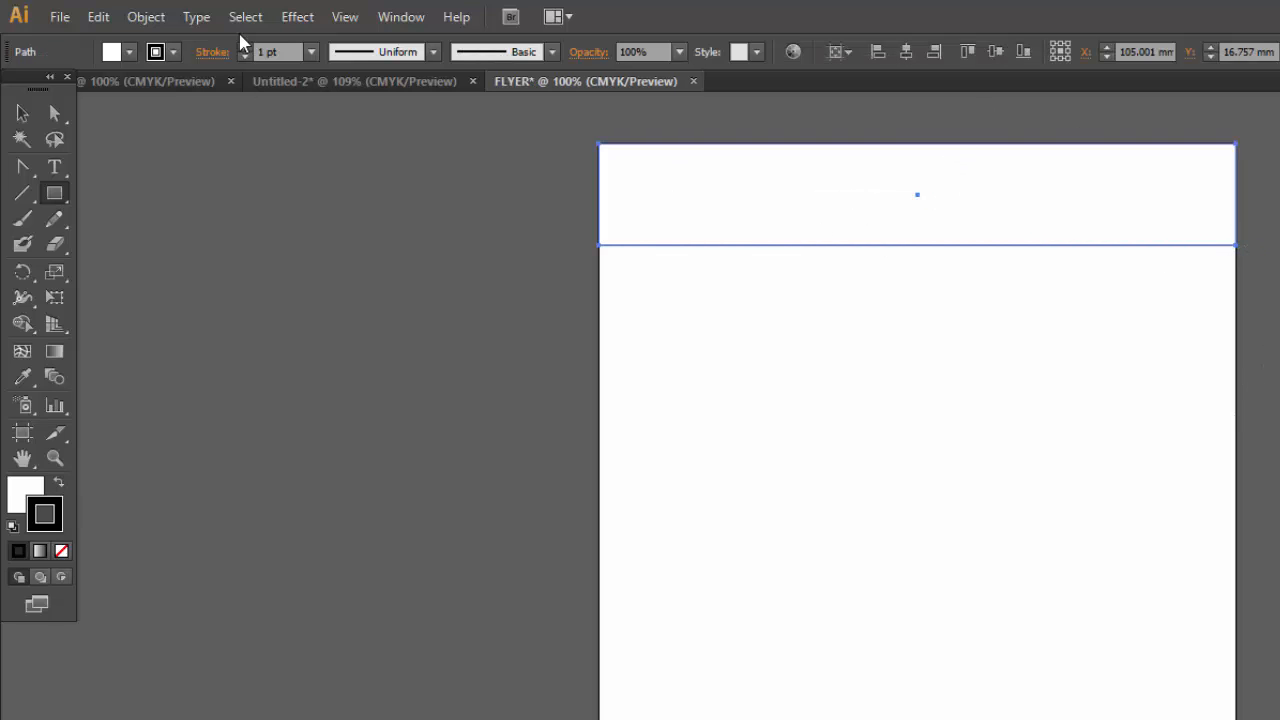
{"action": "left_click", "coordinate": [129, 52]}
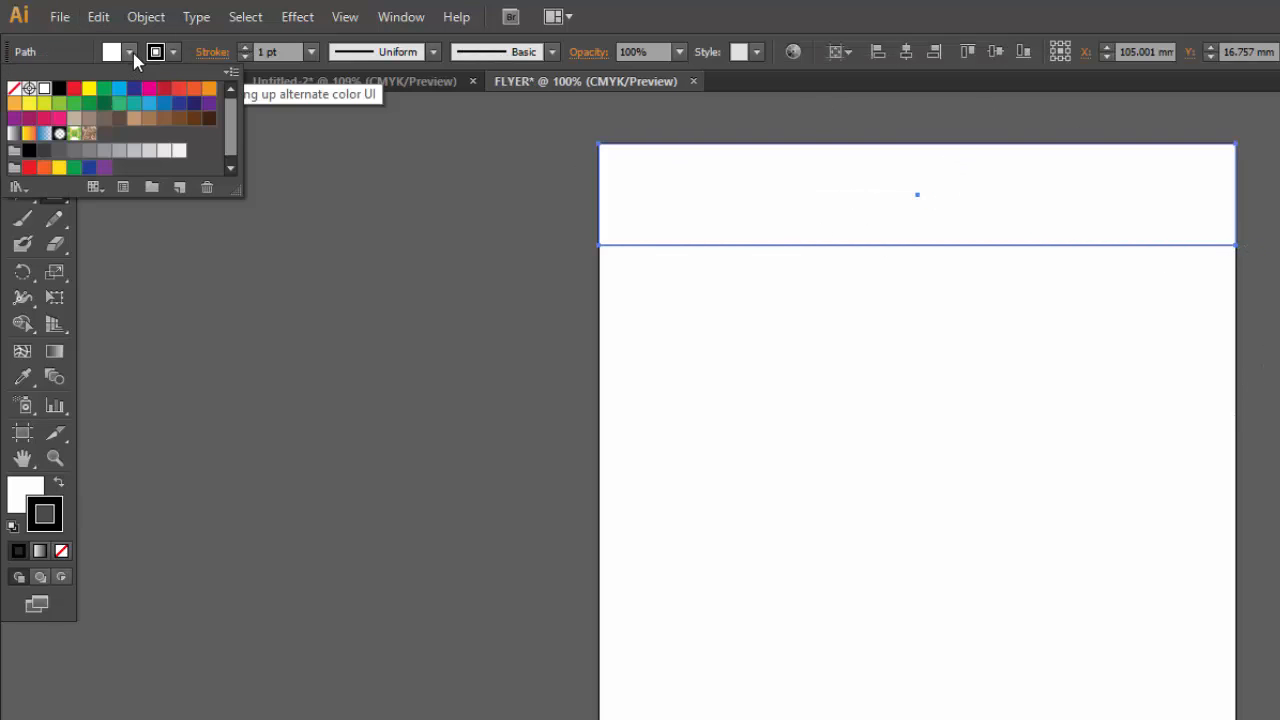
{"action": "left_click", "coordinate": [151, 104]}
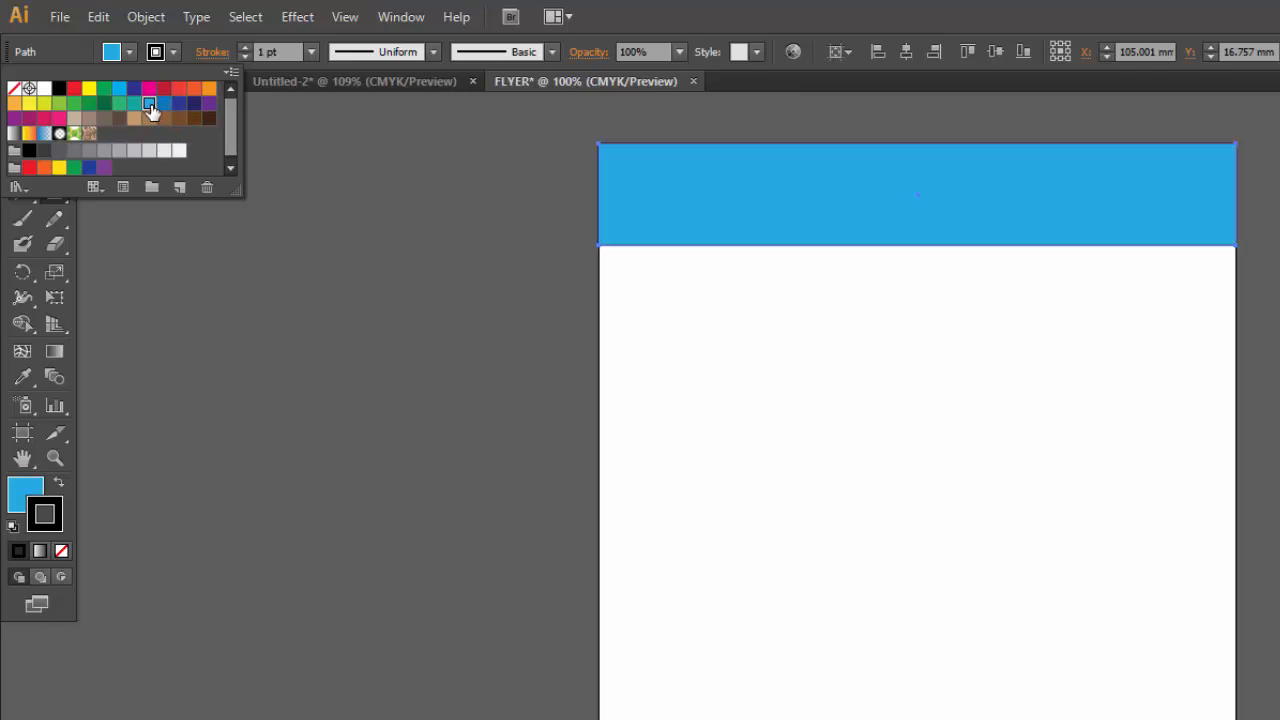
{"action": "left_click", "coordinate": [164, 104]}
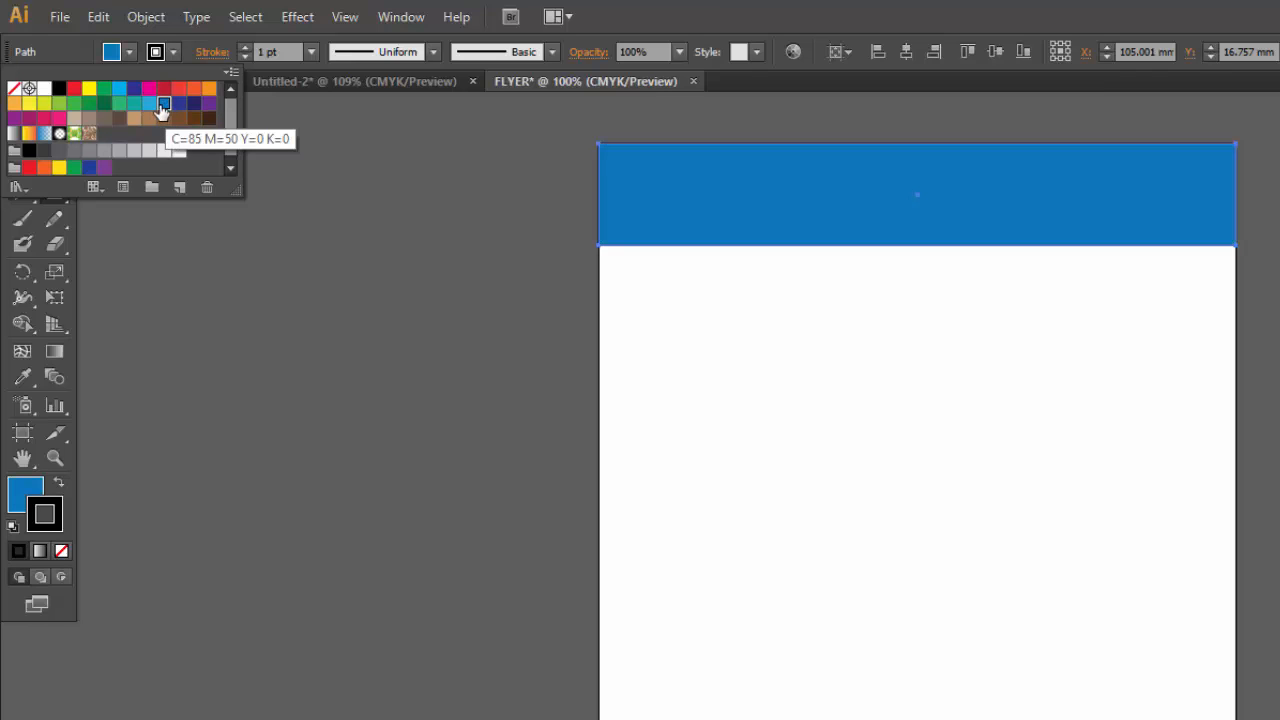
{"action": "left_click", "coordinate": [150, 104]}
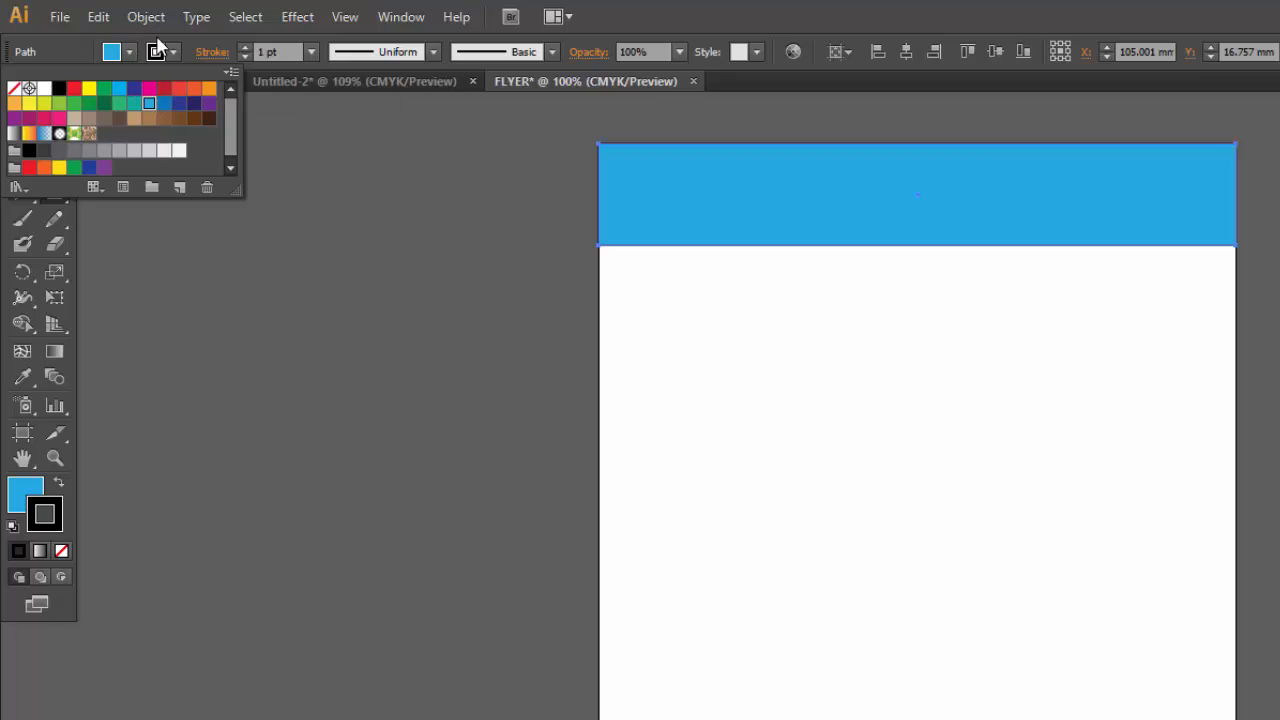
Set the header bar's stroke to None and reselect it.
{"action": "left_click", "coordinate": [173, 52]}
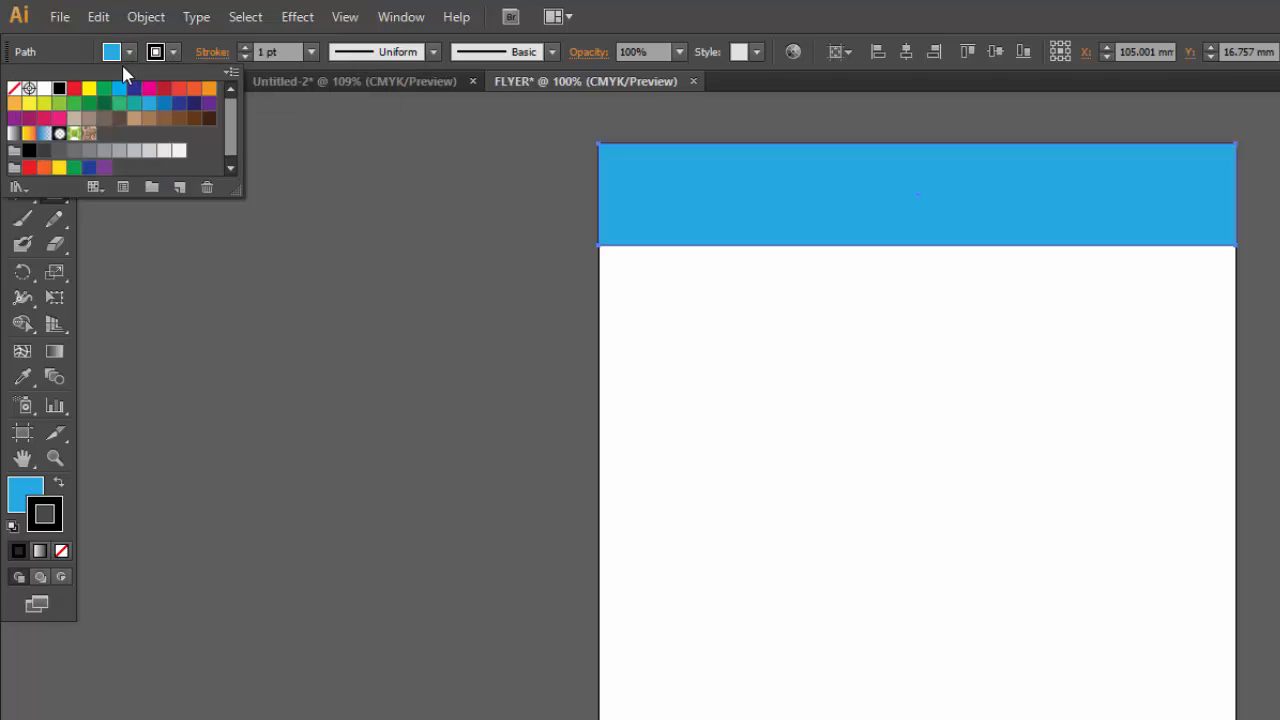
{"action": "left_click", "coordinate": [17, 87]}
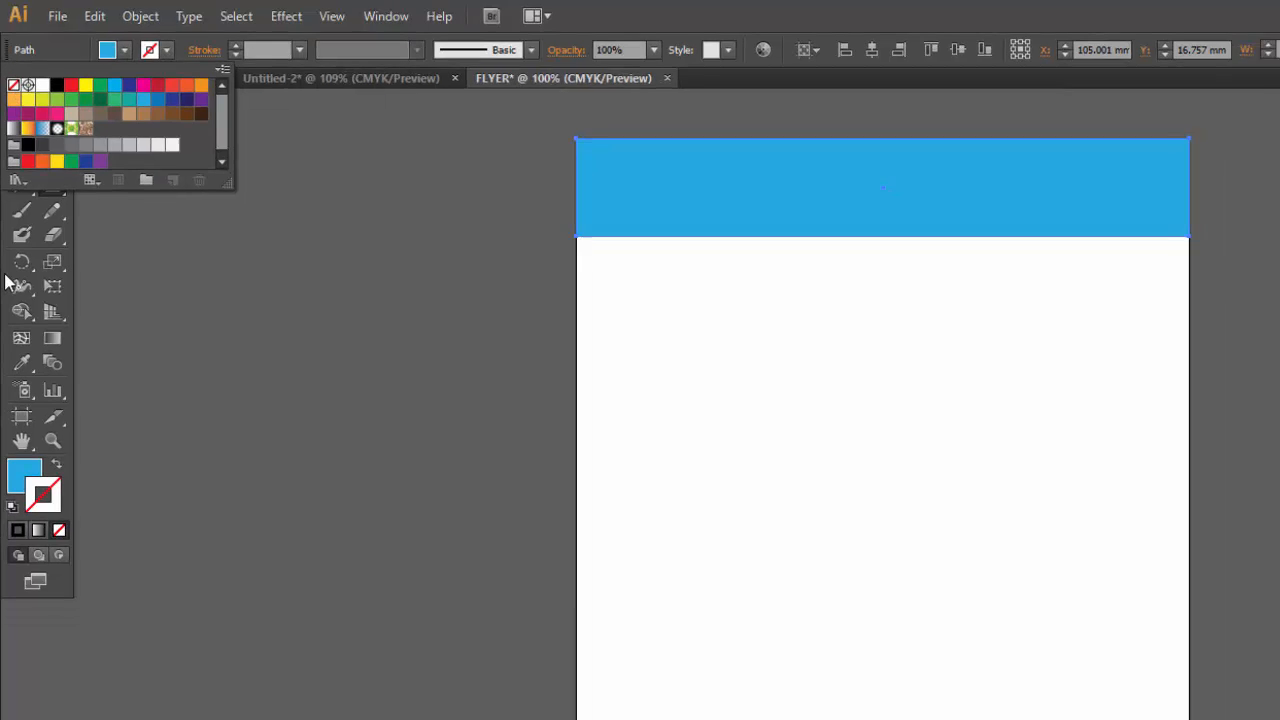
{"action": "left_click", "coordinate": [6, 283]}
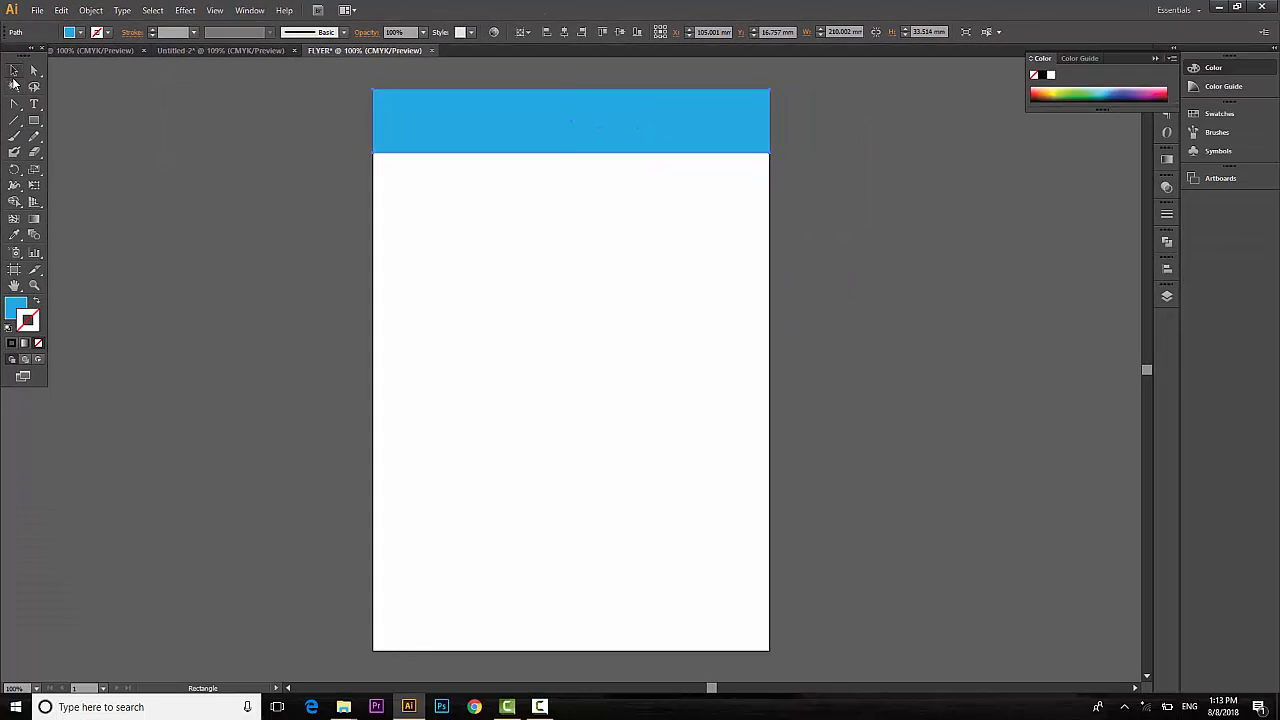
{"action": "left_click", "coordinate": [21, 109]}
{"action": "left_click", "coordinate": [1020, 500]}
{"action": "left_click", "coordinate": [540, 132]}
Open the Align panel and drag the header bar's bottom edge down to make it taller.
{"action": "left_click", "coordinate": [1166, 269]}
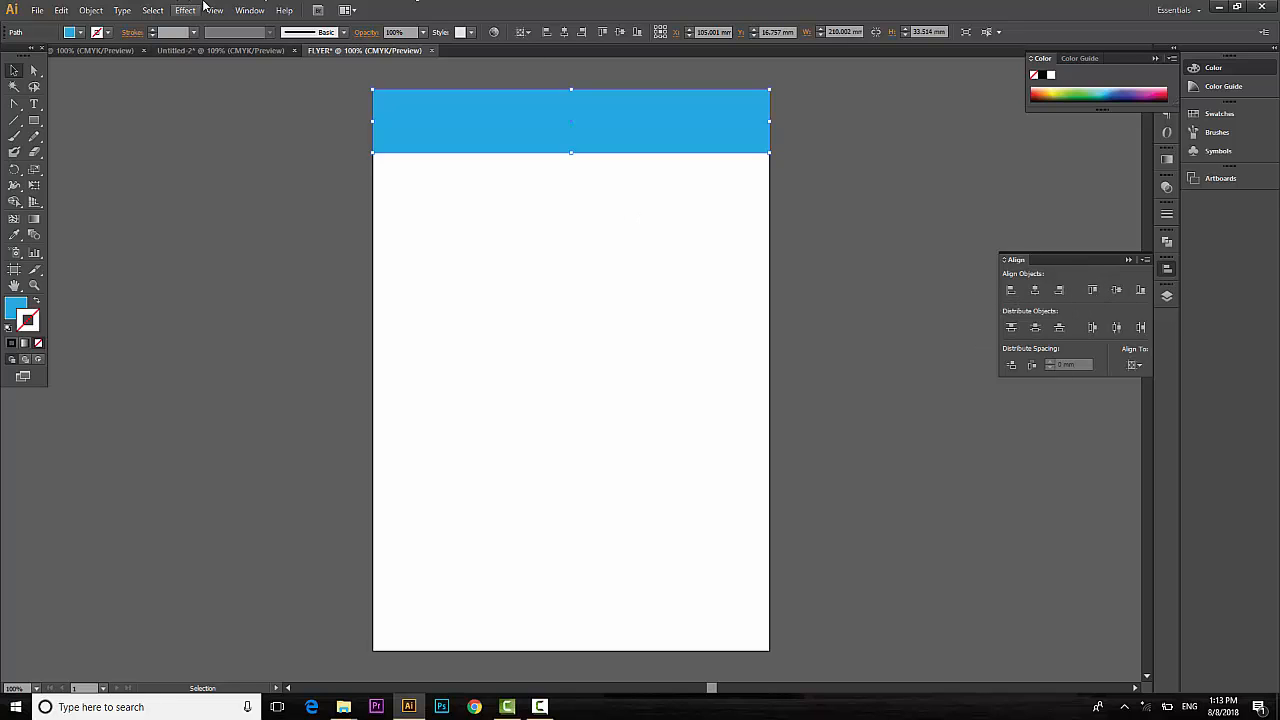
{"action": "left_click", "coordinate": [248, 10]}
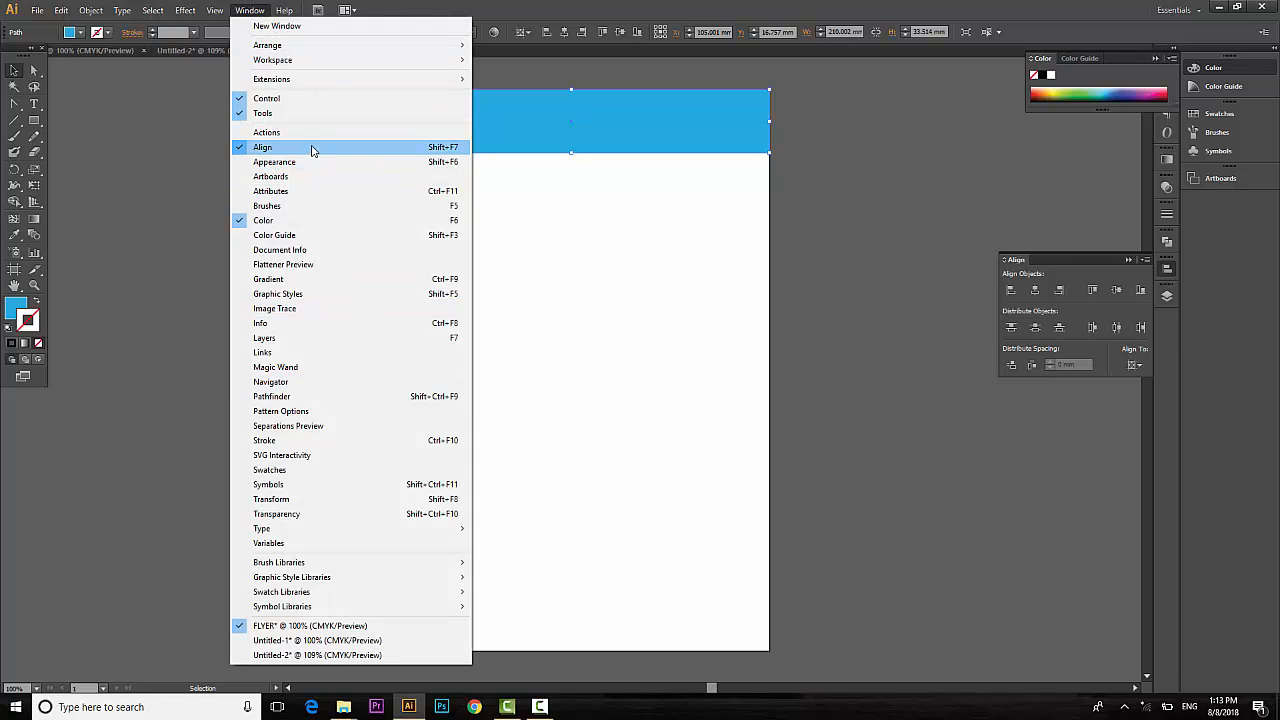
{"action": "left_click", "coordinate": [611, 264]}
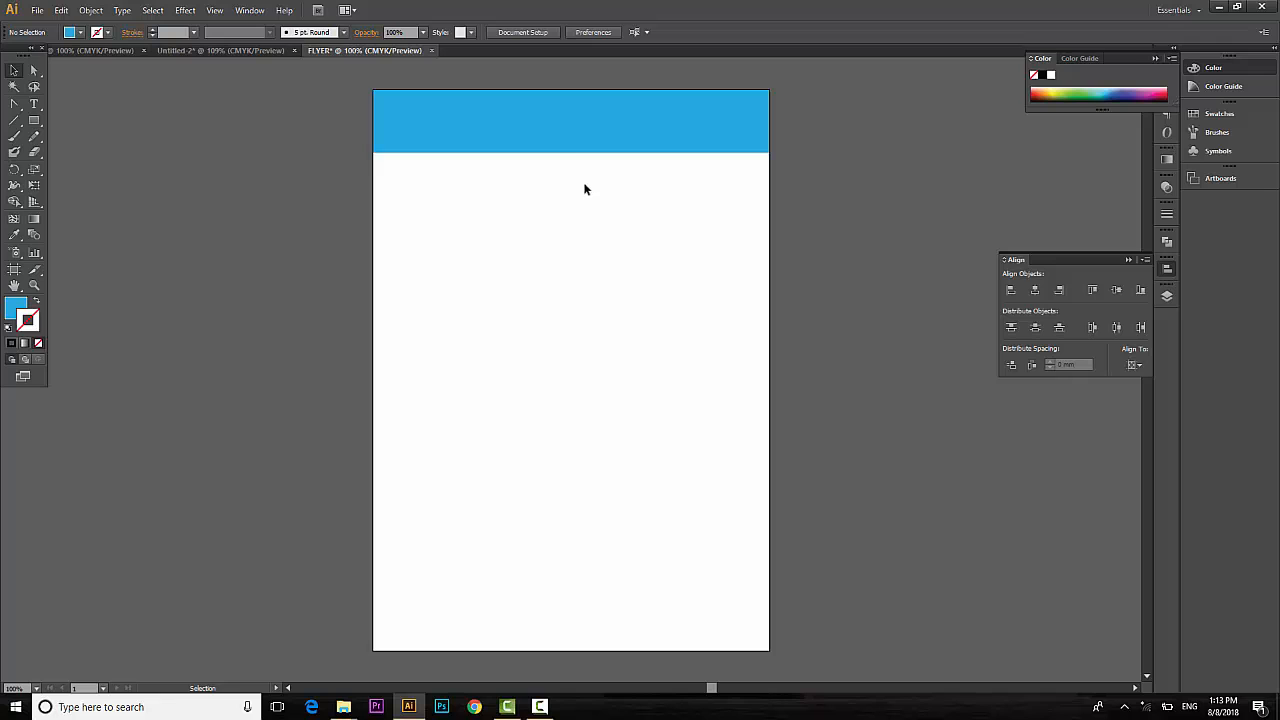
{"action": "left_click", "coordinate": [535, 115]}
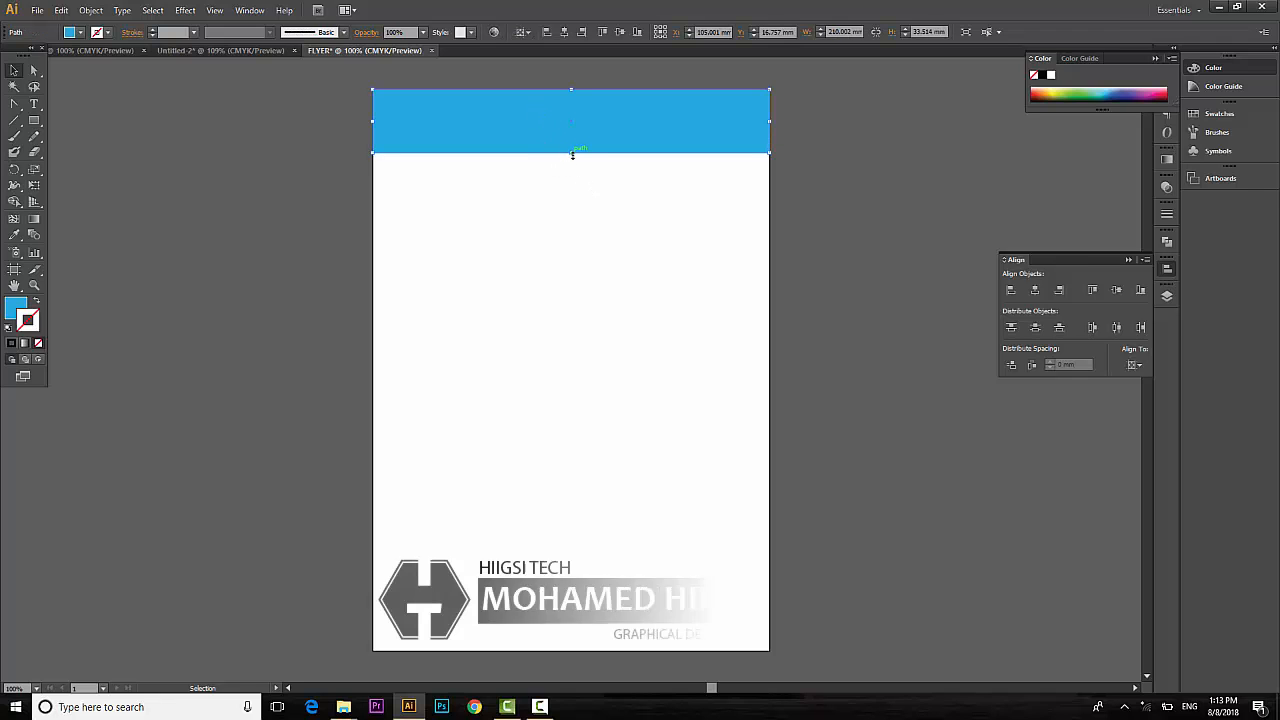
{"action": "left_click_drag", "start_coordinate": [572, 155], "coordinate": [576, 166]}
Change the header bar's fill to a teal swatch.
{"action": "left_click", "coordinate": [606, 294]}
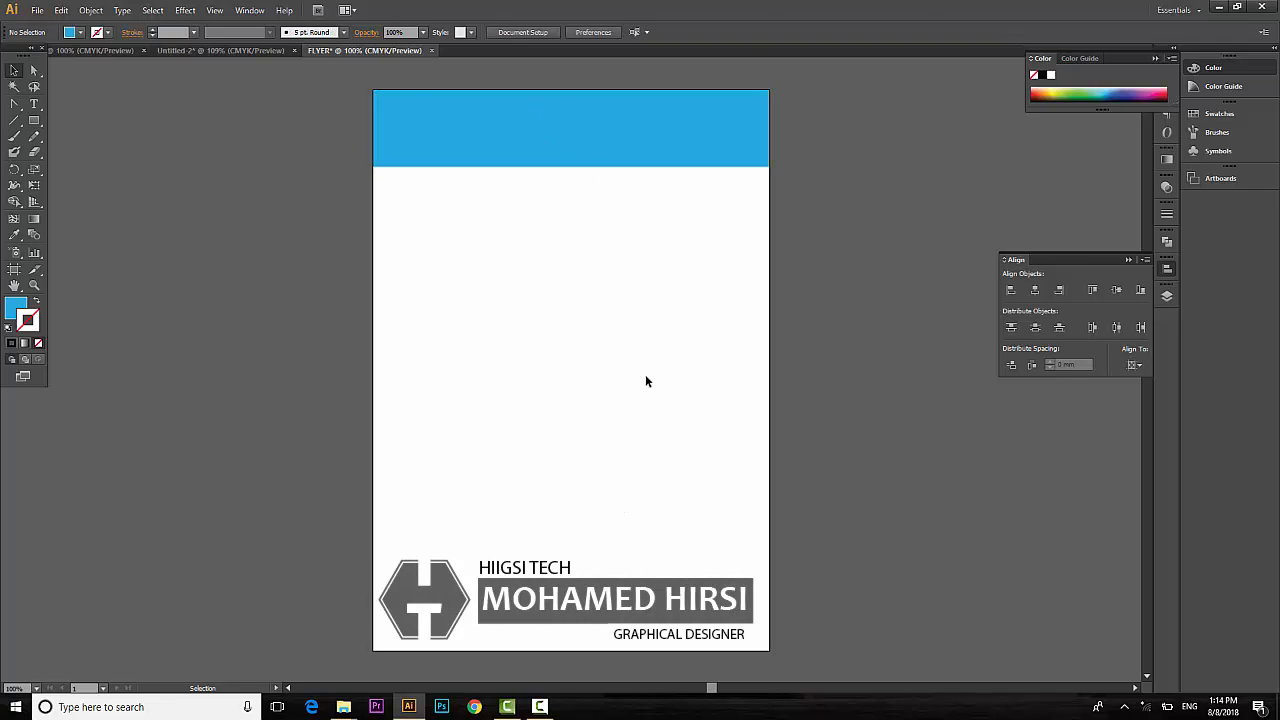
{"action": "left_click", "coordinate": [441, 116]}
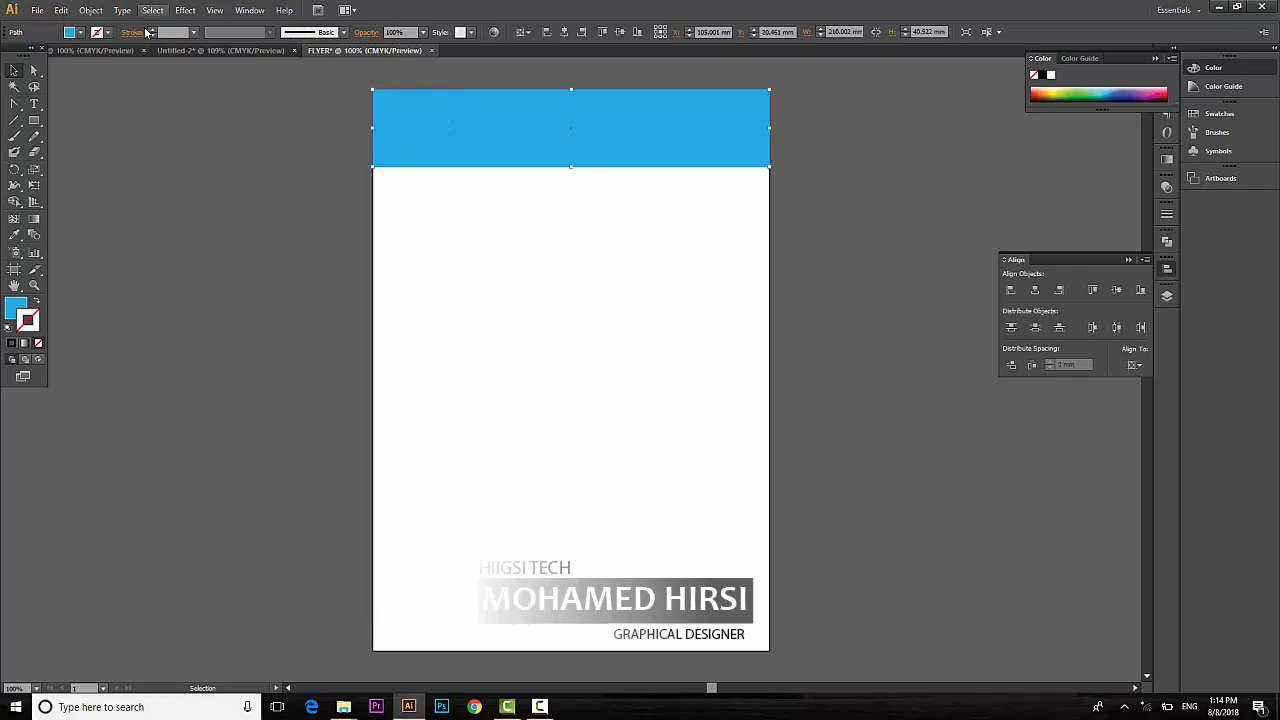
{"action": "left_click", "coordinate": [80, 32]}
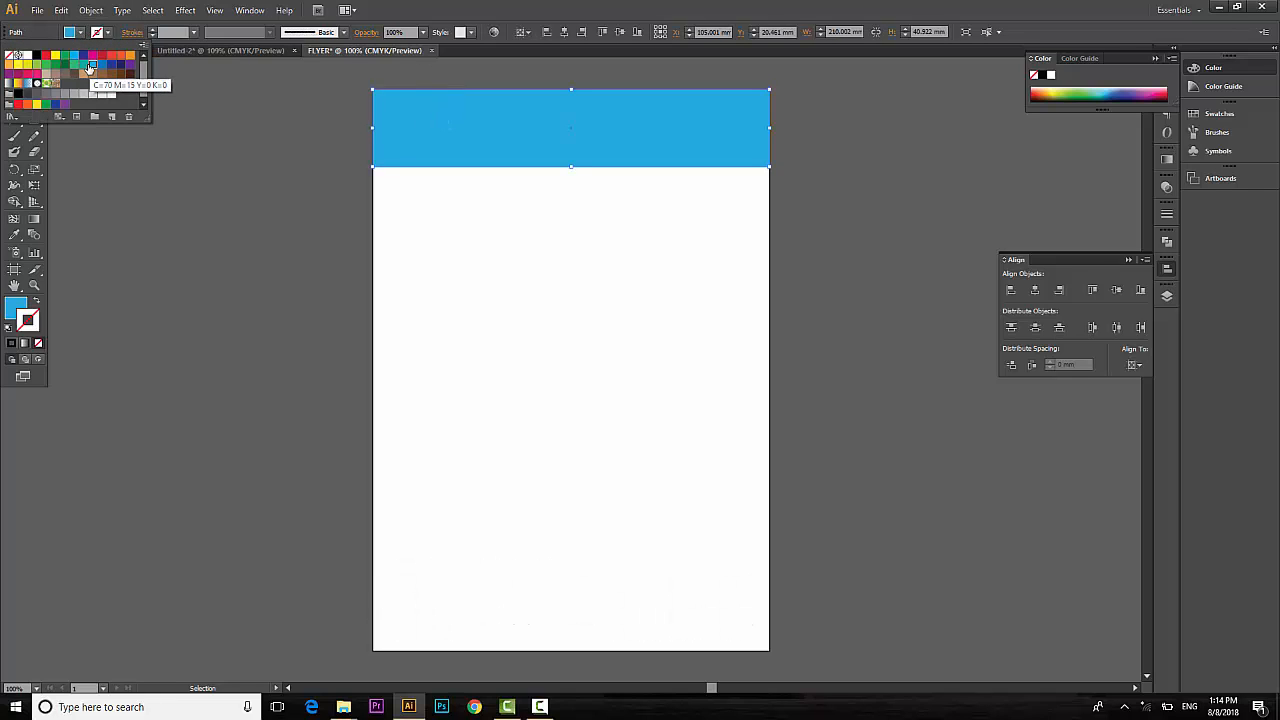
{"action": "left_click", "coordinate": [83, 66]}
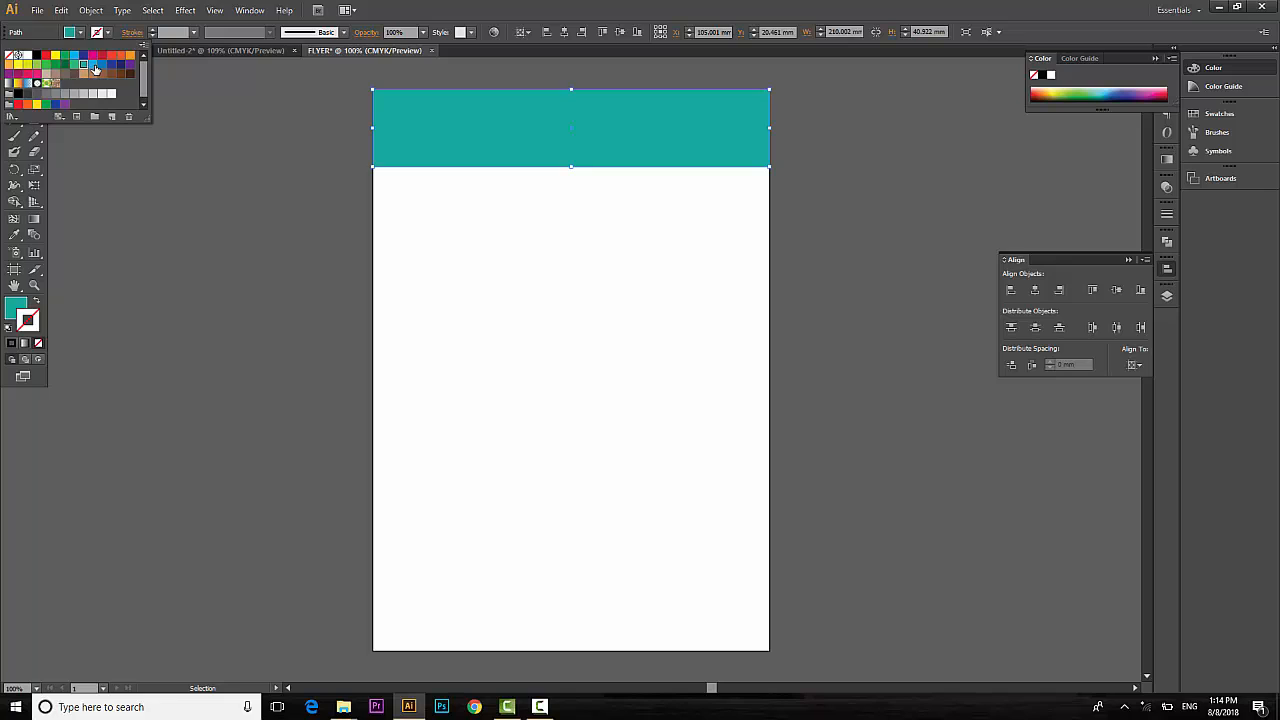
Close the Untitled-2 document without saving.
{"action": "left_click", "coordinate": [634, 326]}
{"action": "left_click", "coordinate": [634, 326]}
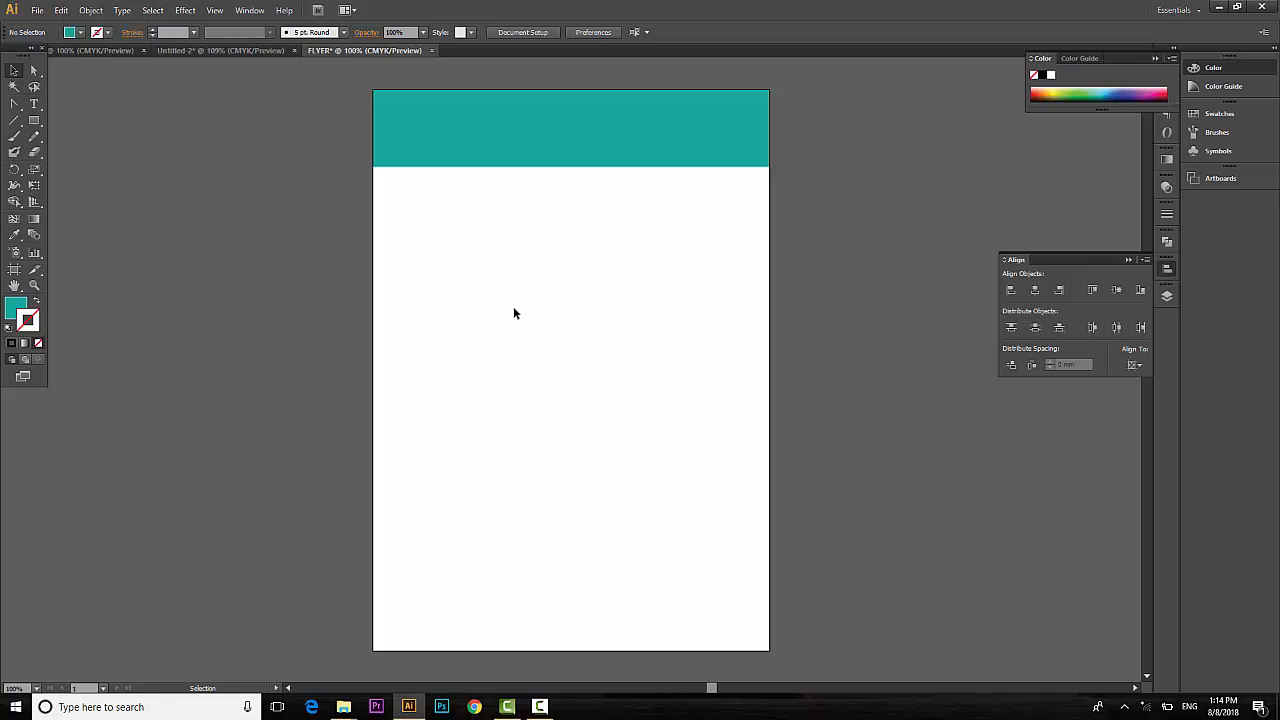
{"action": "left_click", "coordinate": [295, 50]}
{"action": "left_click", "coordinate": [722, 371]}
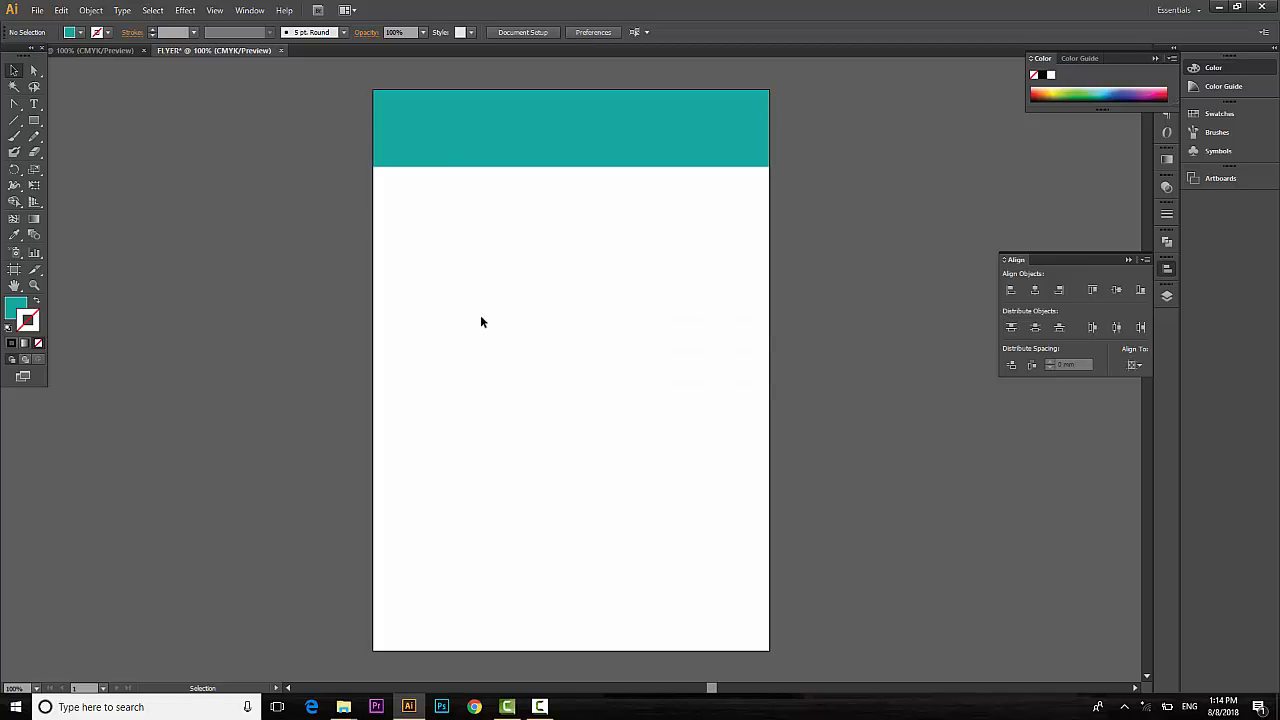
Open png.png from Desktop > HIIGSI TECH as its own document.
{"action": "left_click", "coordinate": [35, 12]}
{"action": "left_click", "coordinate": [59, 60]}
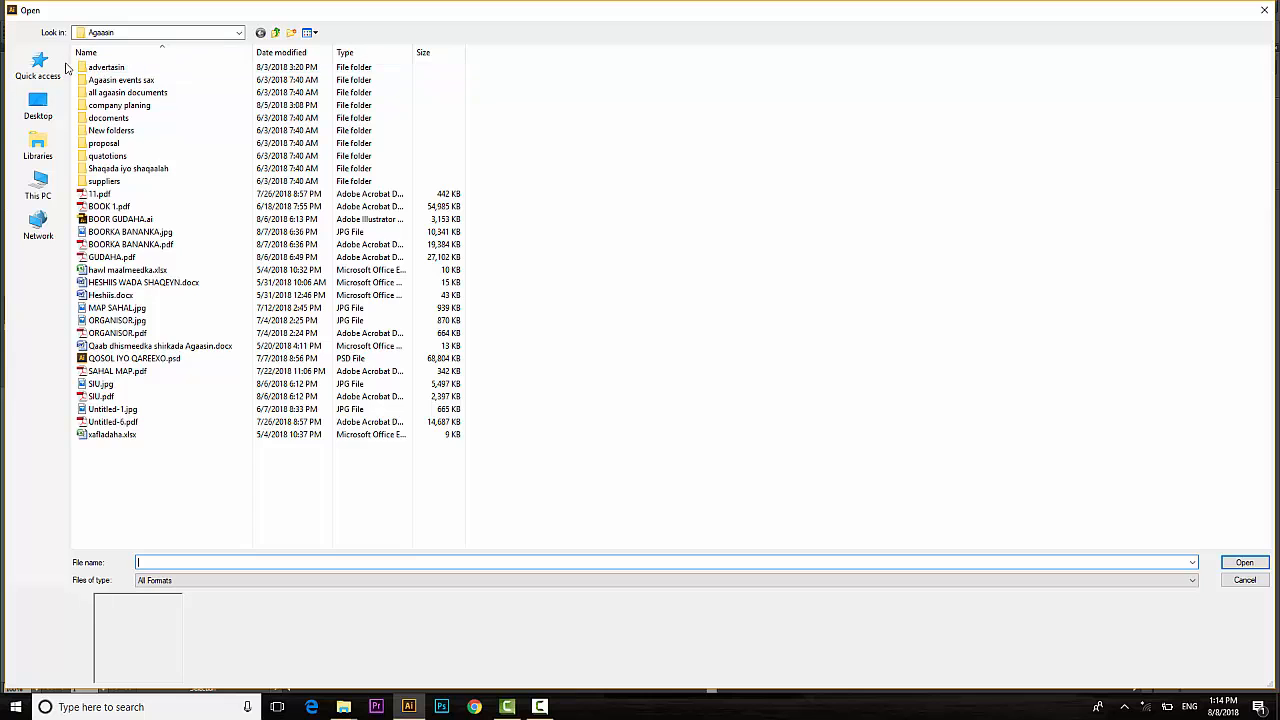
{"action": "left_click", "coordinate": [38, 105]}
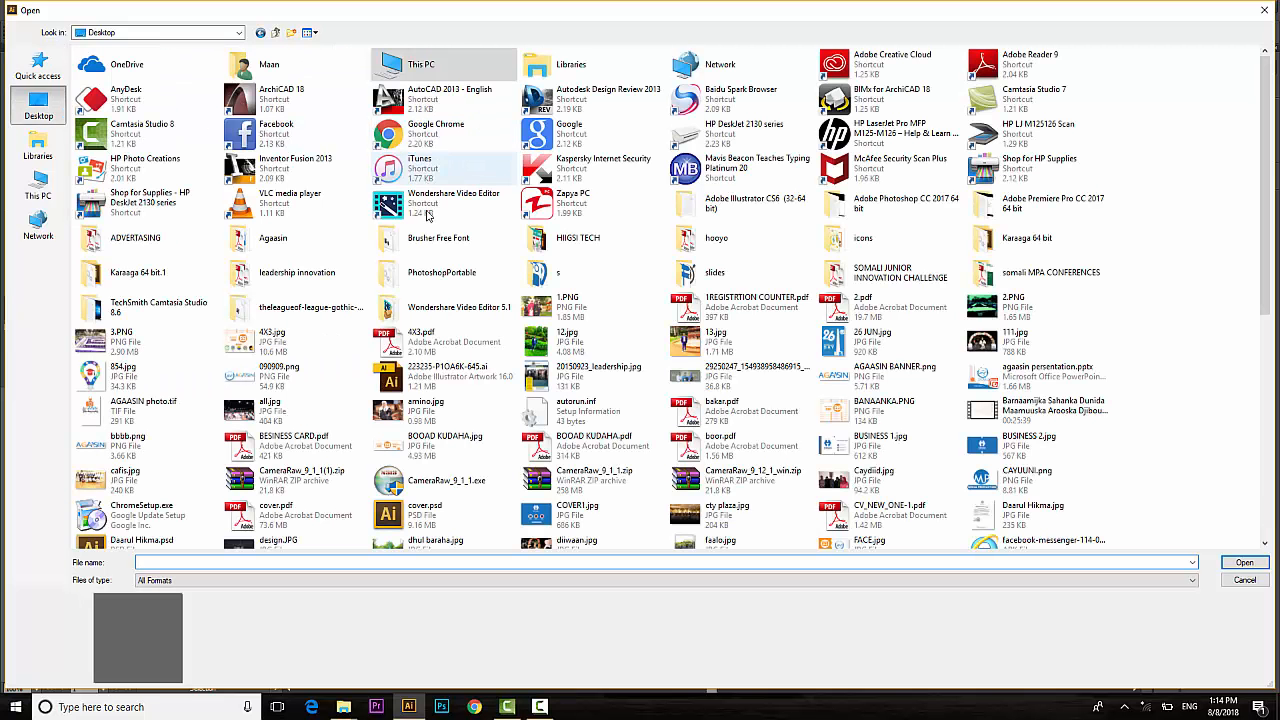
{"action": "double_click", "coordinate": [619, 253]}
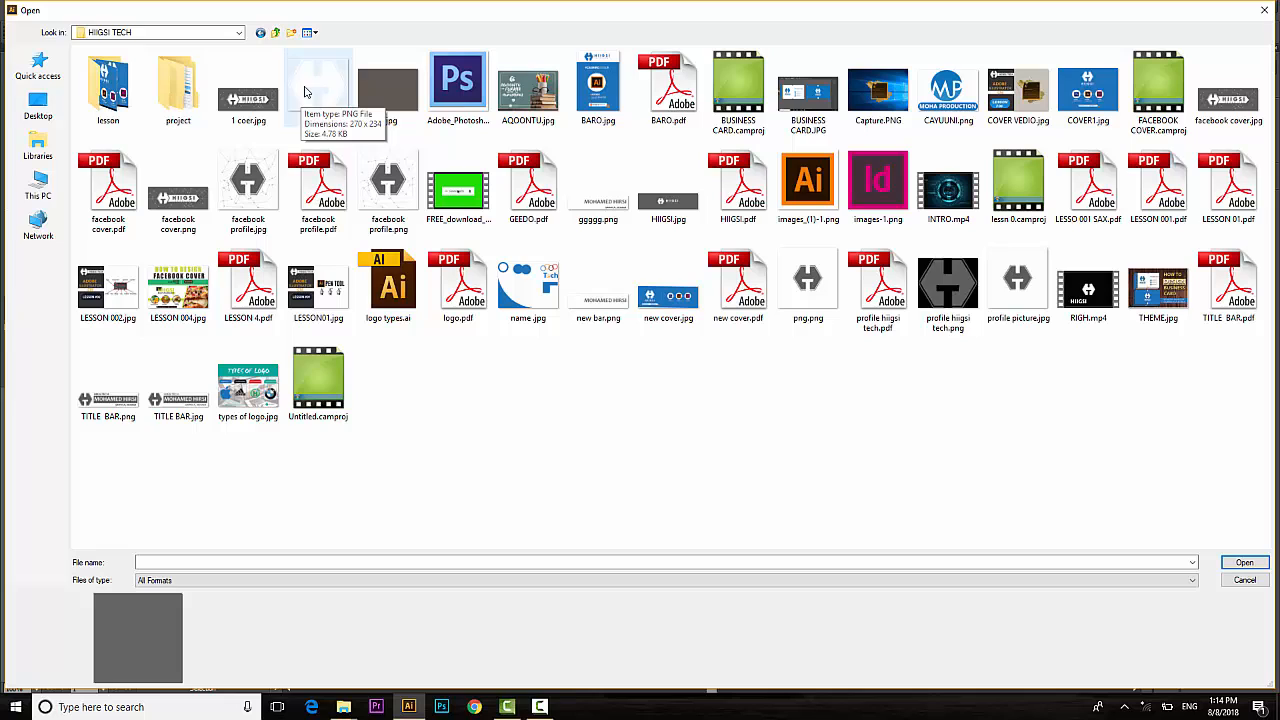
{"action": "left_click", "coordinate": [808, 290]}
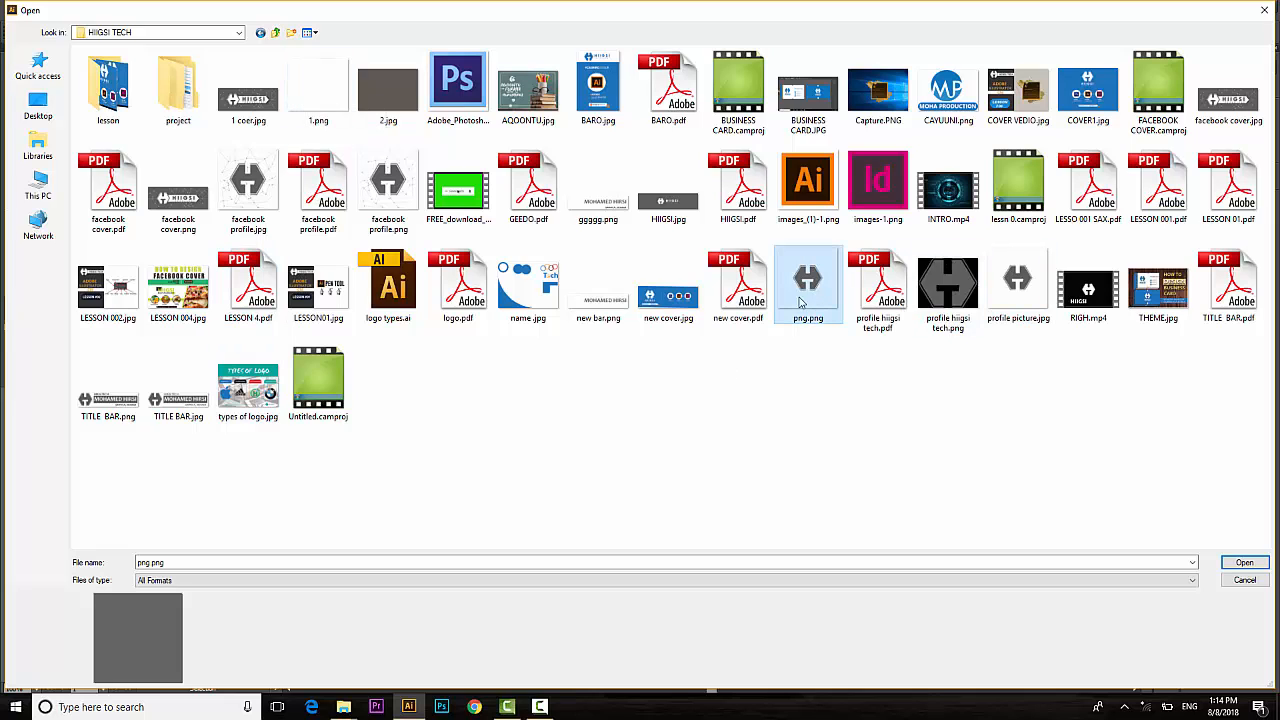
{"action": "left_click", "coordinate": [1245, 565]}
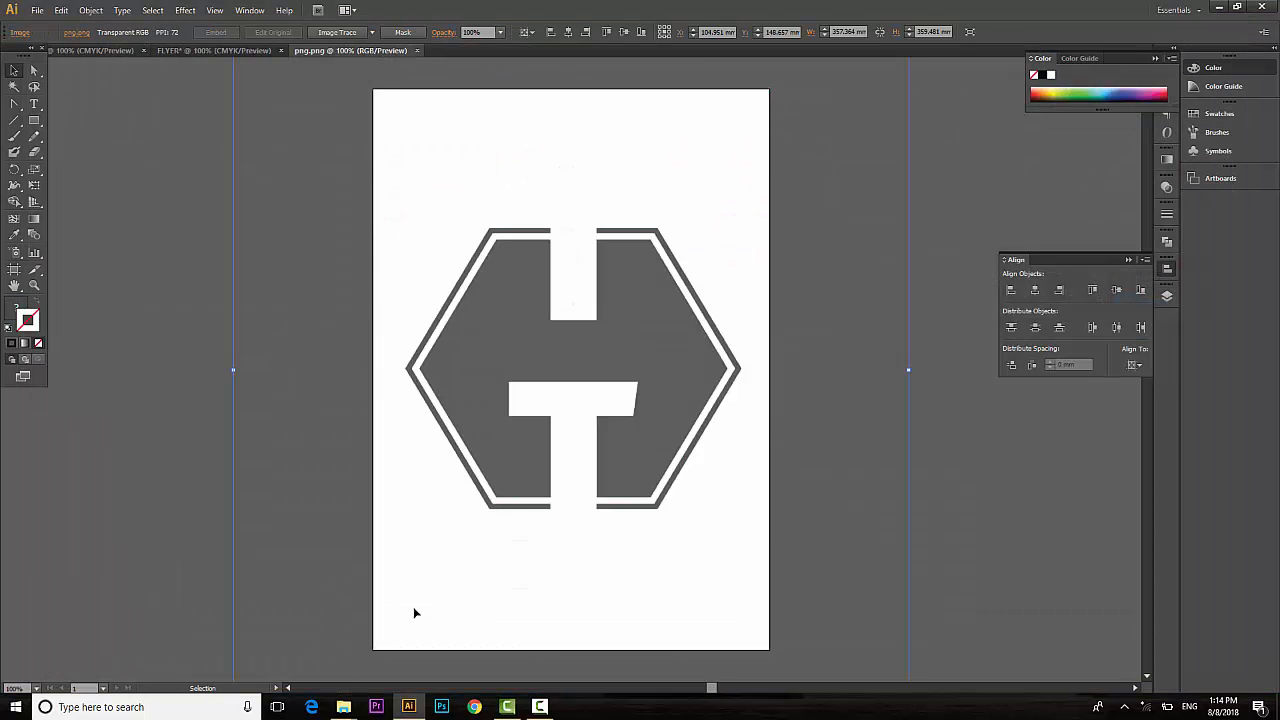
Trace the logo image, expand it into paths and ungroup them.
{"action": "left_click", "coordinate": [325, 36]}
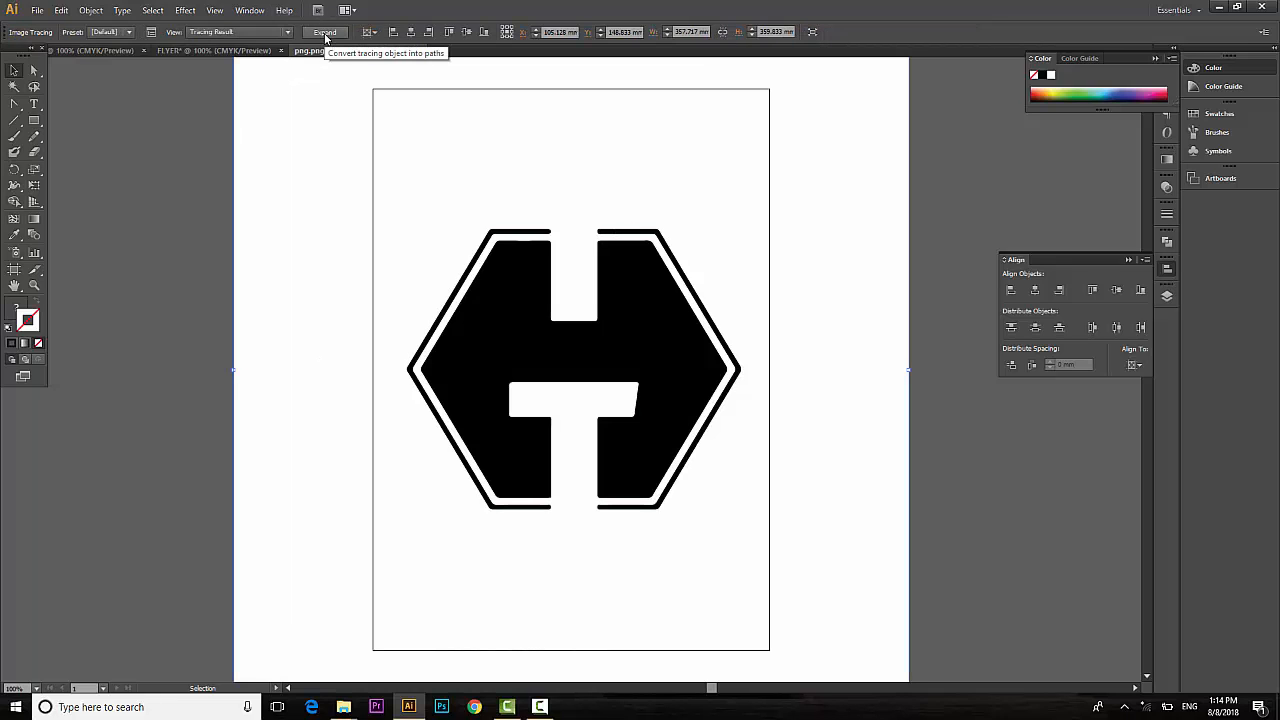
{"action": "left_click", "coordinate": [325, 33]}
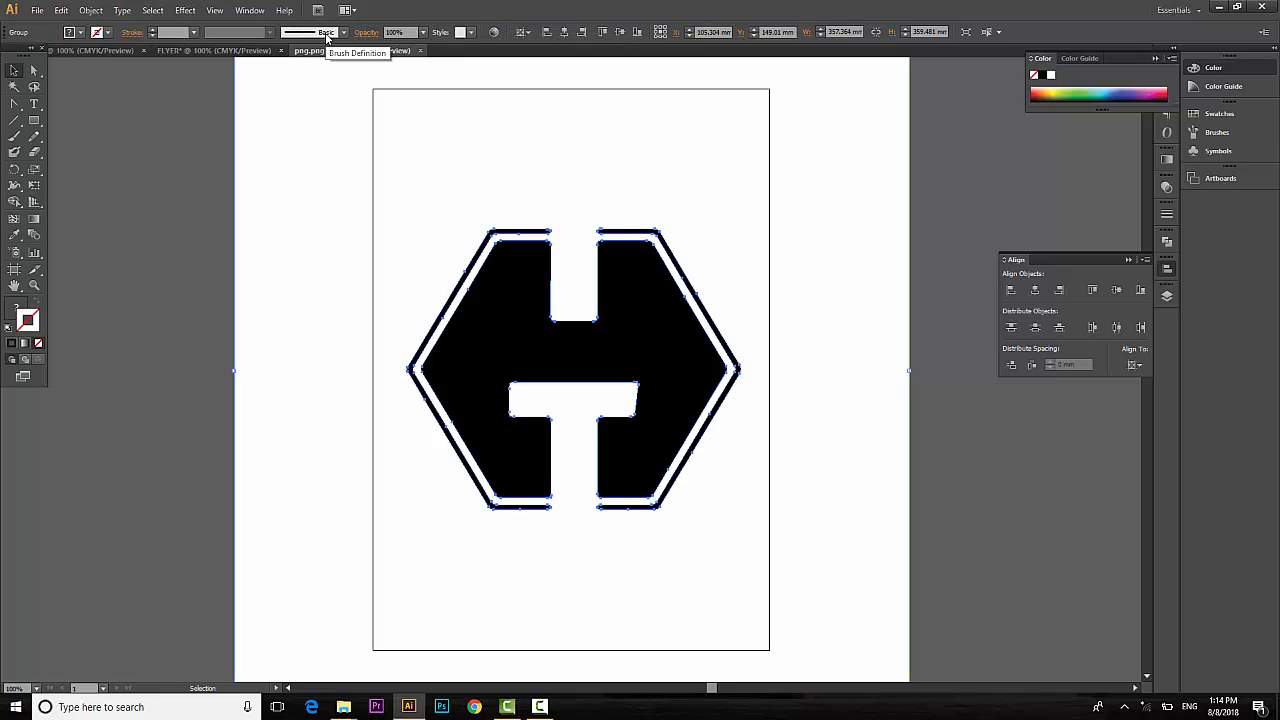
{"action": "right_click", "coordinate": [689, 329]}
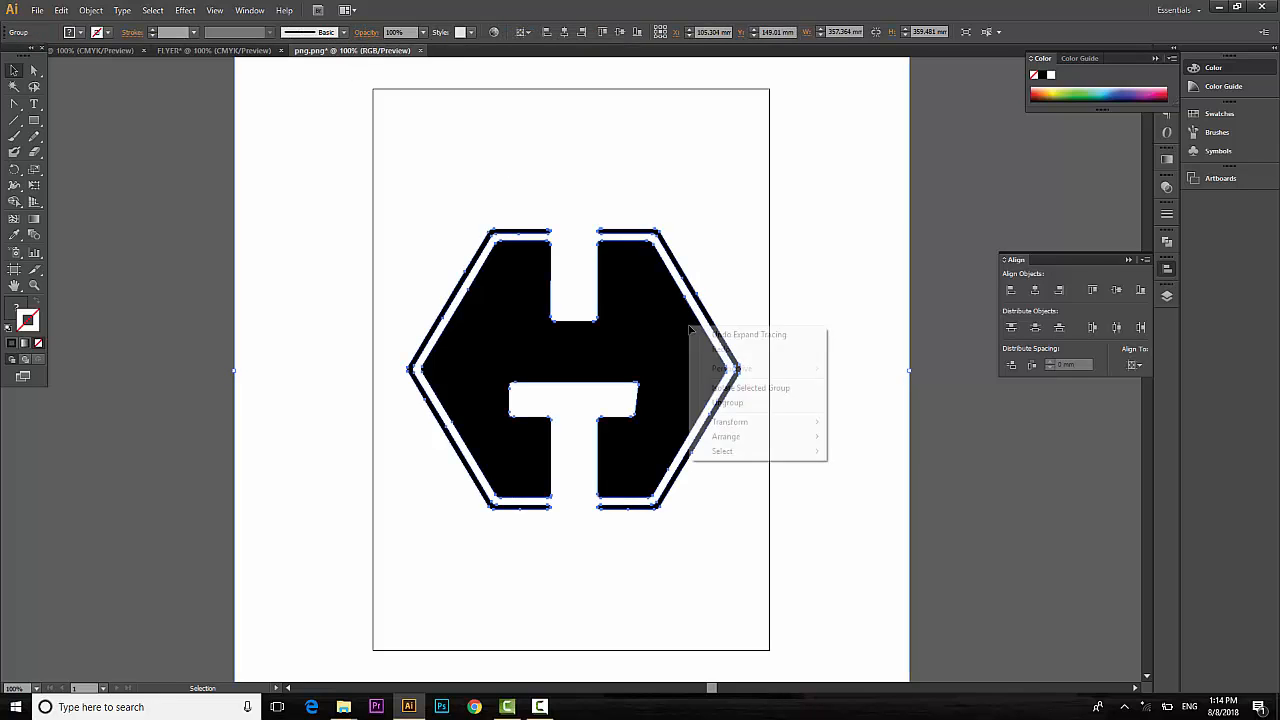
{"action": "left_click", "coordinate": [727, 404]}
Select the H shape and hexagon outline and drag them onto the FLYER tab.
{"action": "left_click", "coordinate": [934, 484]}
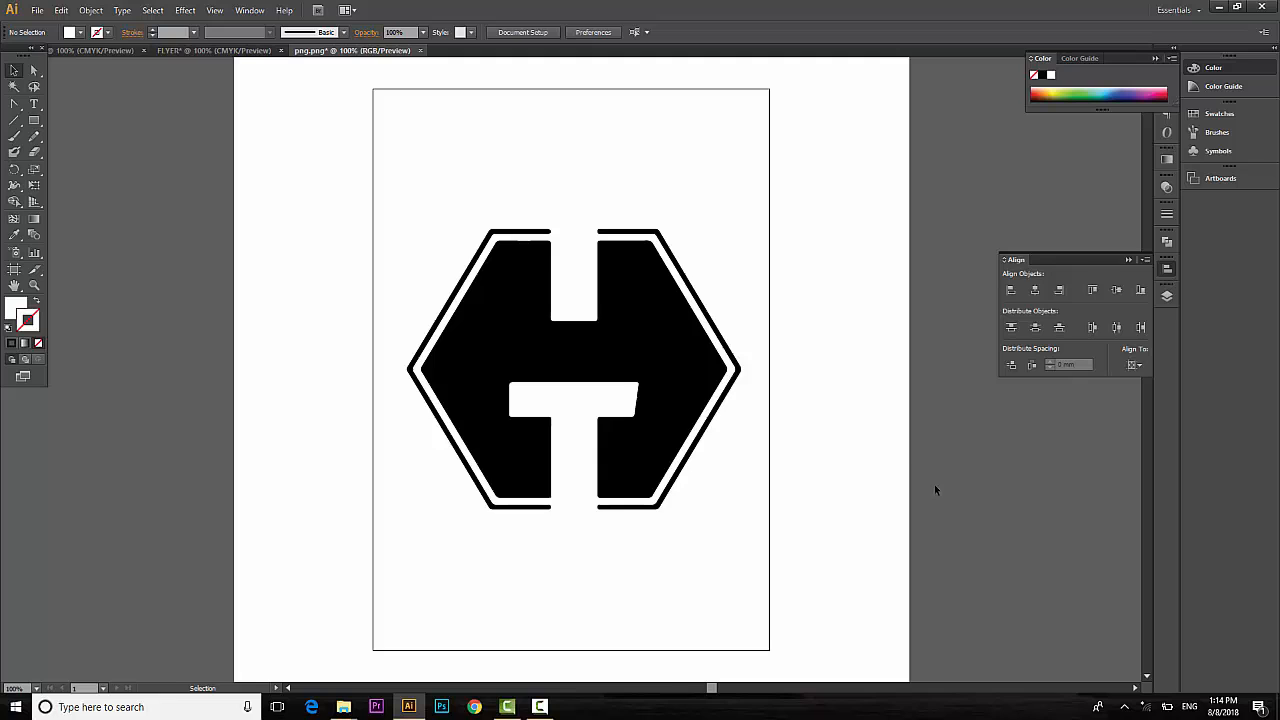
{"action": "left_click", "coordinate": [598, 327]}
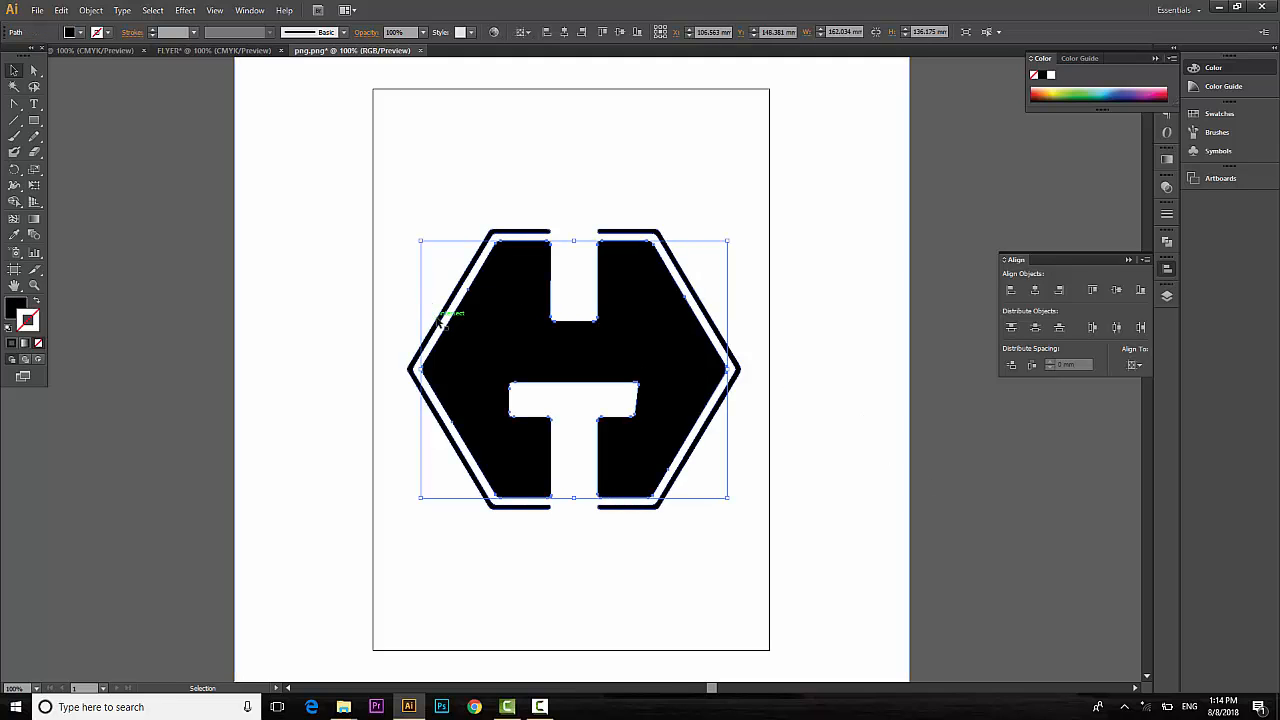
{"action": "left_click", "coordinate": [712, 320], "text": "shift"}
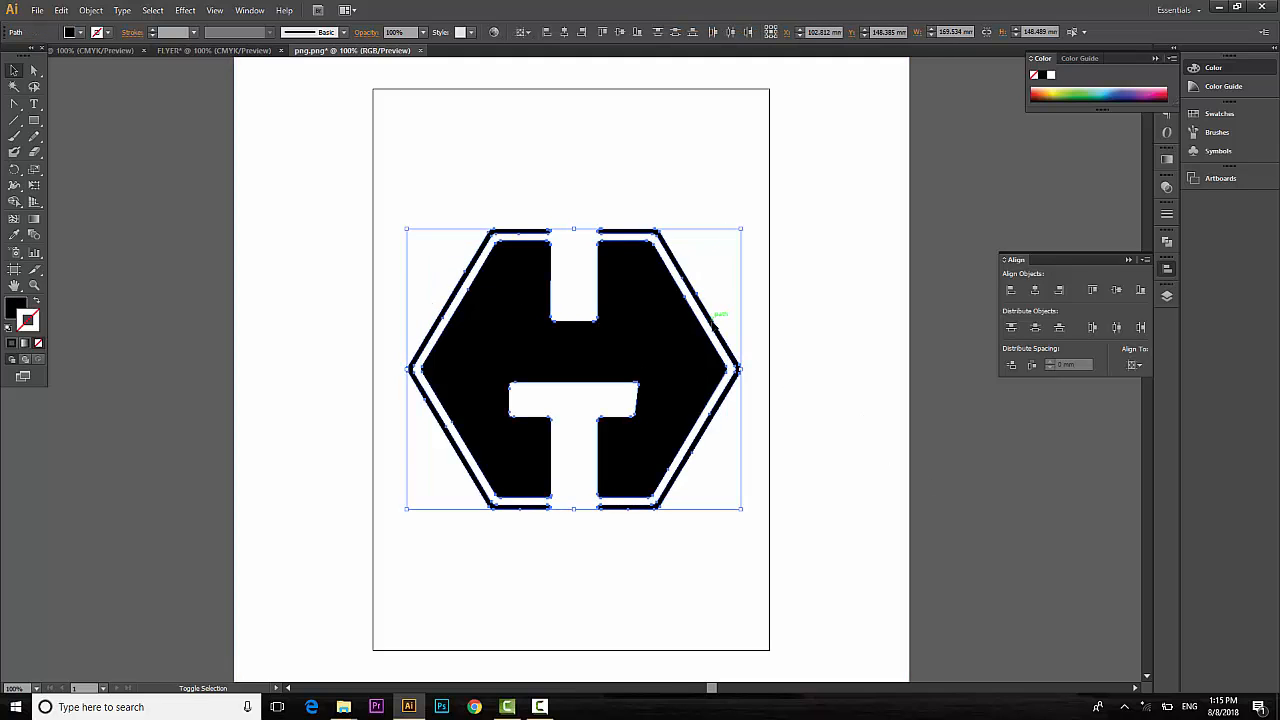
{"action": "left_click_drag", "start_coordinate": [643, 355], "coordinate": [288, 305]}
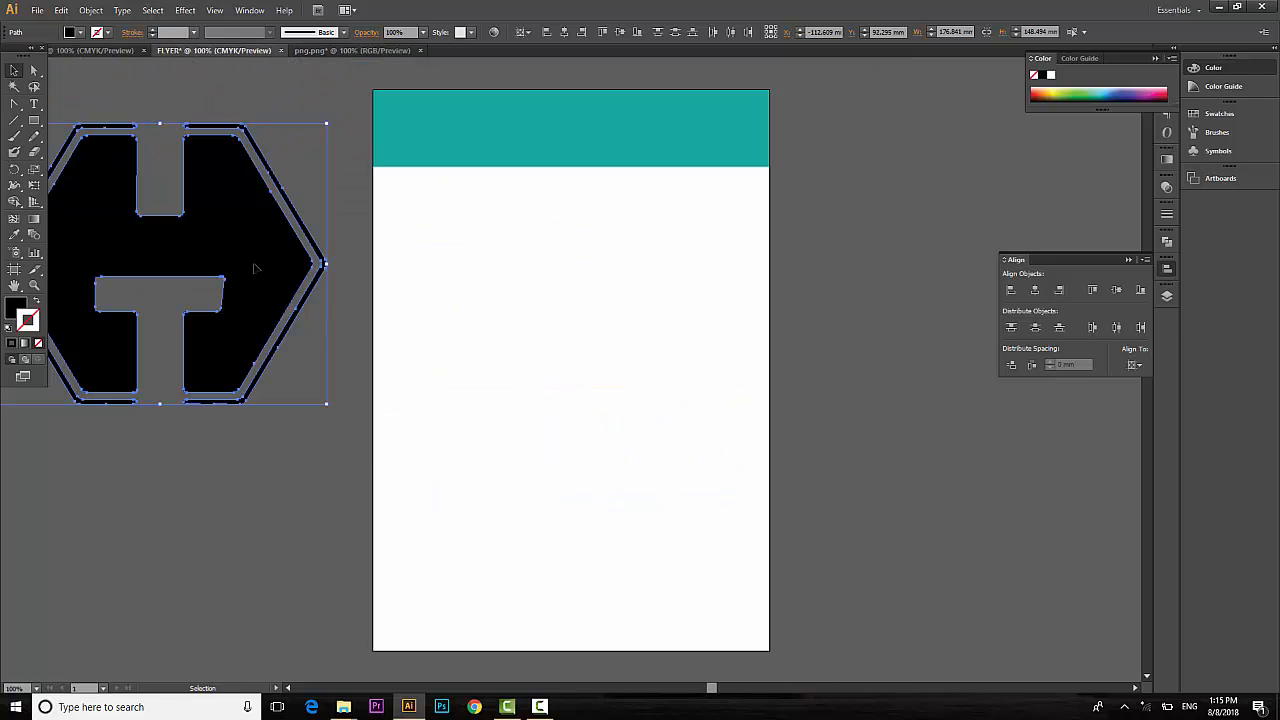
Group the logo paths, scale the logo down and move it into the teal header.
{"action": "right_click", "coordinate": [255, 266]}
{"action": "left_click", "coordinate": [286, 326]}
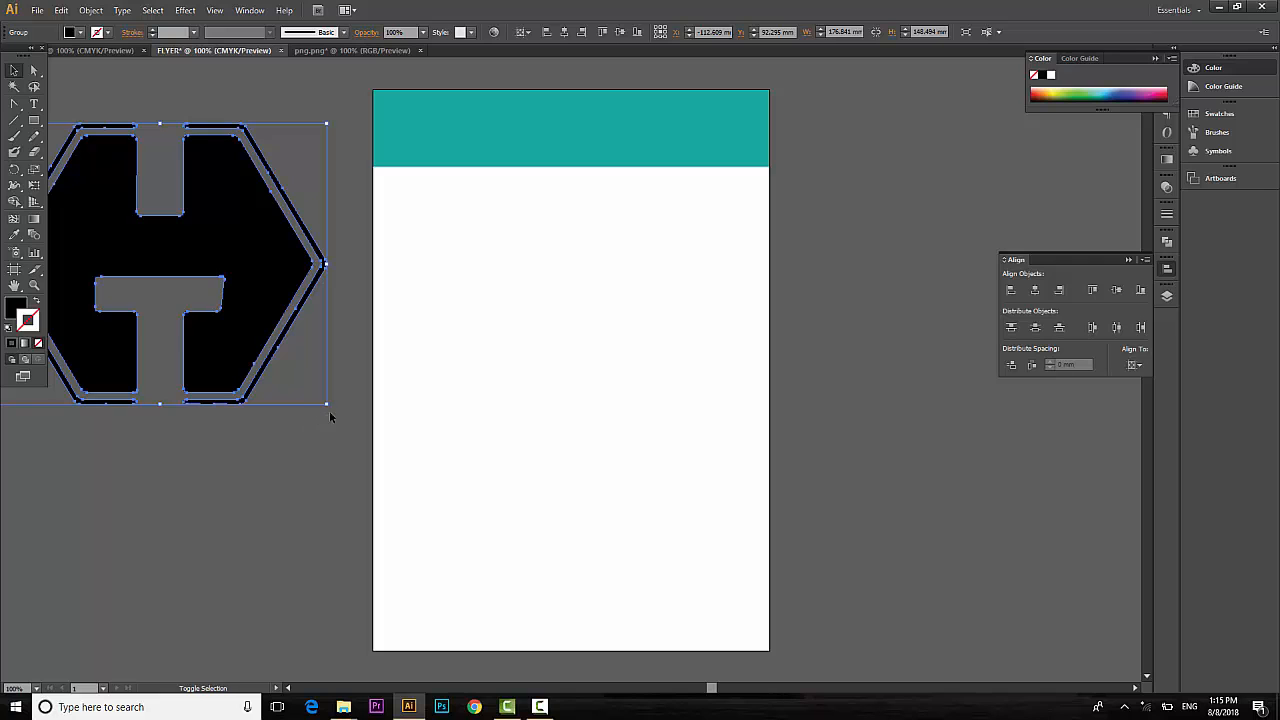
{"action": "left_click_drag", "start_coordinate": [325, 404], "coordinate": [231, 324]}
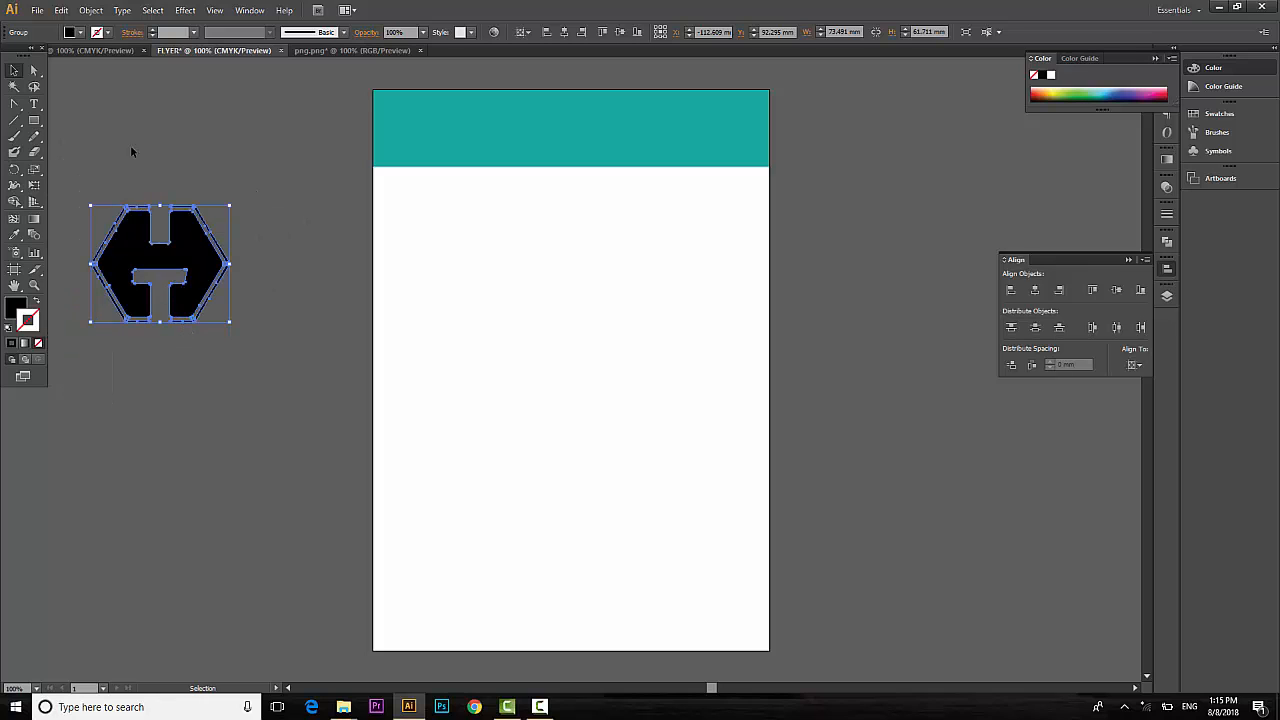
{"action": "left_click_drag", "start_coordinate": [194, 260], "coordinate": [463, 145]}
{"action": "scroll", "coordinate": [675, 182], "scroll_direction": "up", "scroll_amount": 1}
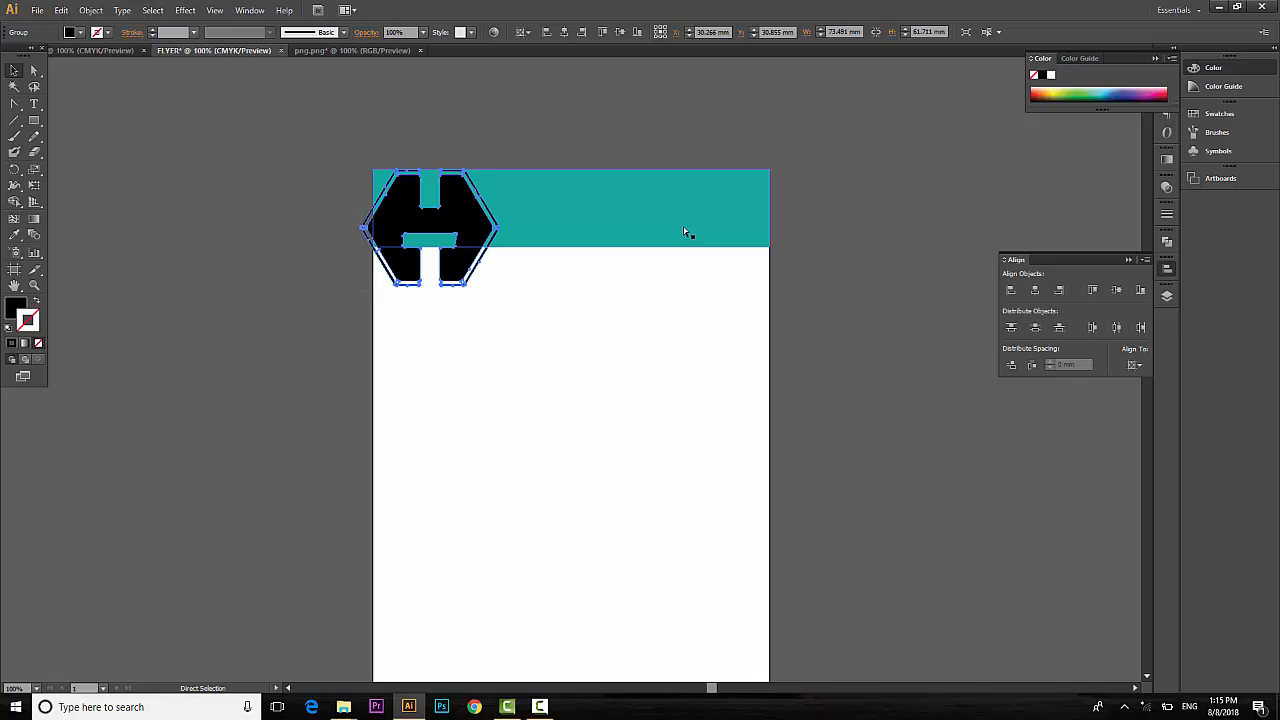
{"action": "key", "text": "ctrl+equal"}
{"action": "scroll", "coordinate": [683, 227], "scroll_direction": "up", "scroll_amount": 2}
{"action": "scroll", "coordinate": [683, 230], "scroll_direction": "up", "scroll_amount": 4}
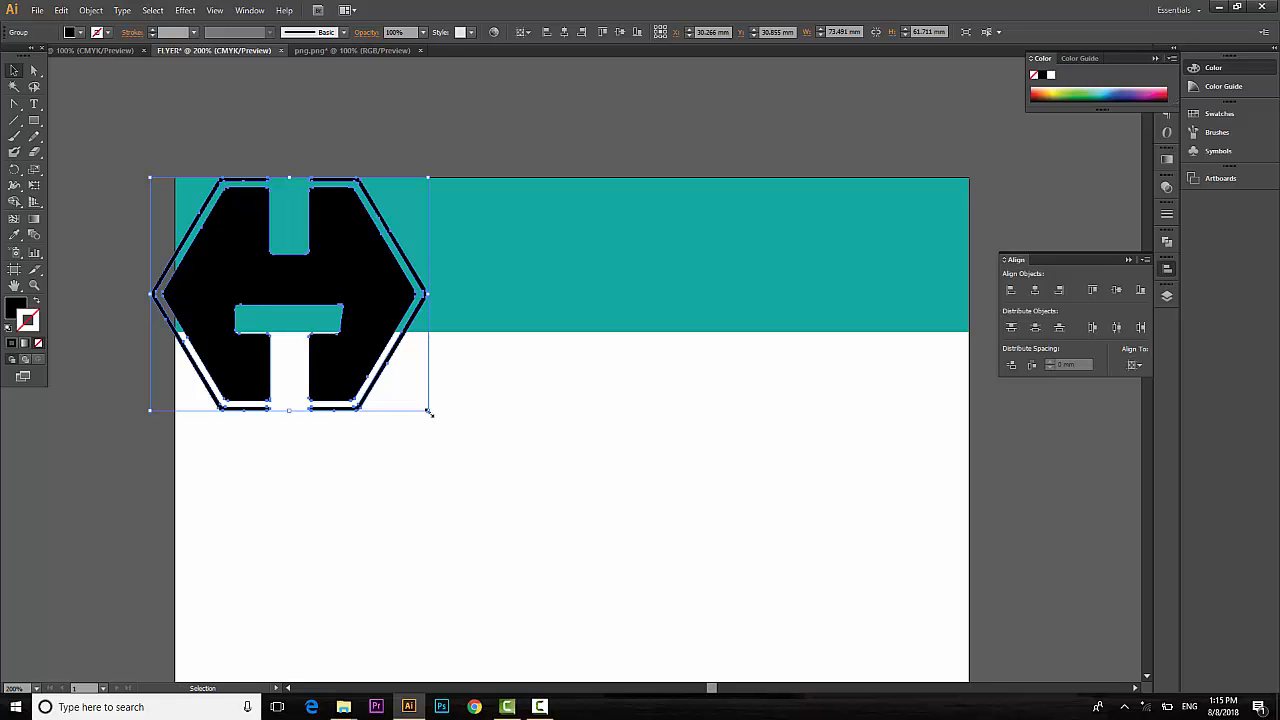
{"action": "left_click_drag", "start_coordinate": [429, 412], "coordinate": [361, 366]}
{"action": "left_click_drag", "start_coordinate": [350, 305], "coordinate": [454, 260]}
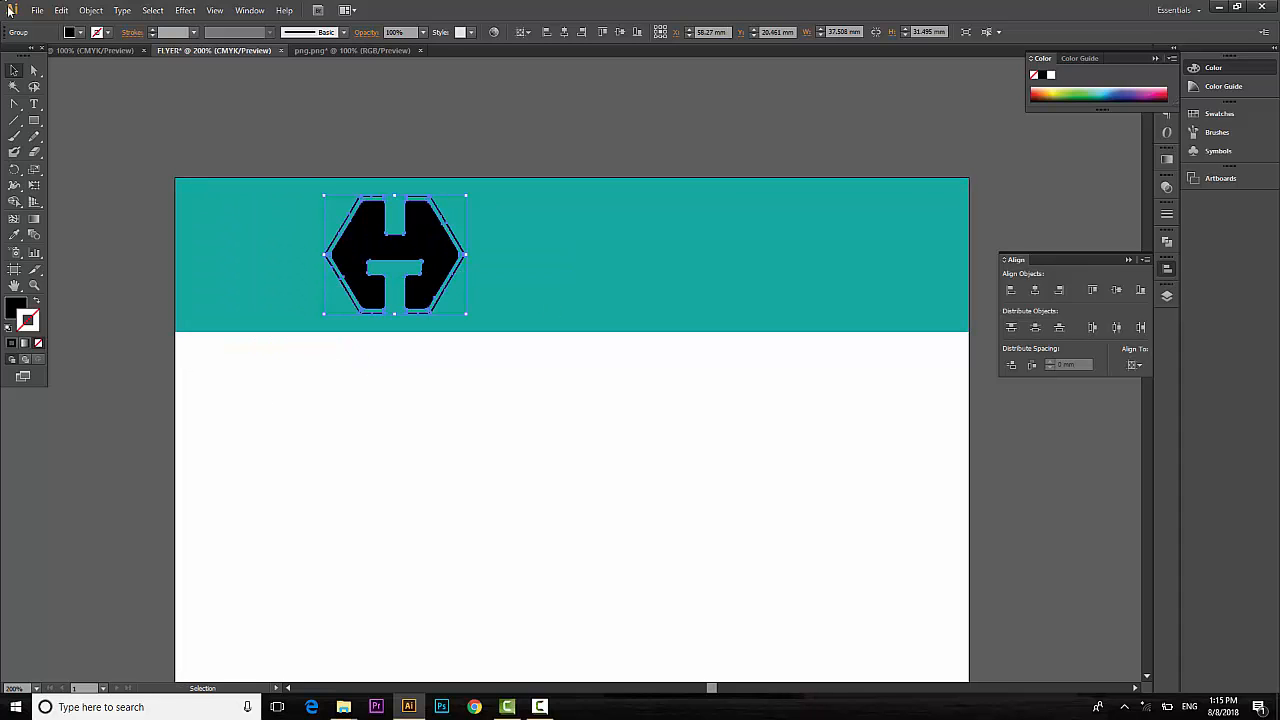
Set the logo's fill to white.
{"action": "left_click", "coordinate": [80, 35]}
{"action": "left_click", "coordinate": [102, 64]}
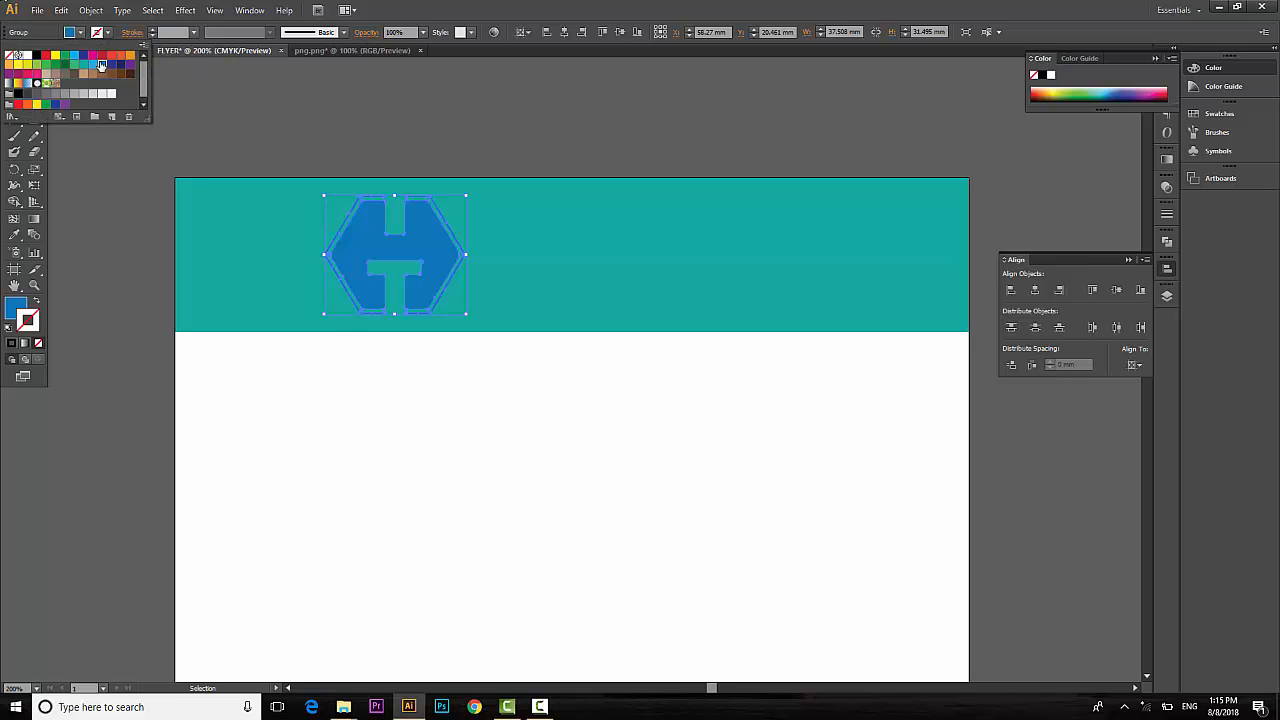
{"action": "left_click", "coordinate": [27, 56]}
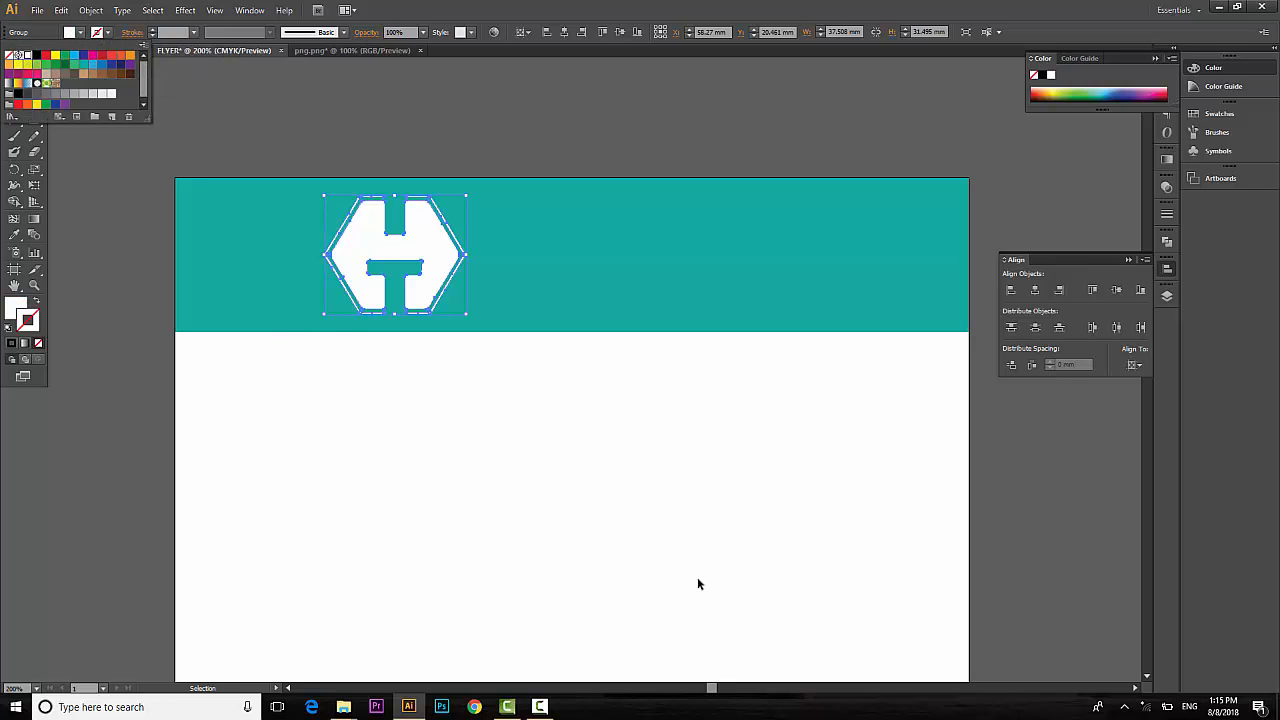
{"action": "left_click", "coordinate": [435, 466]}
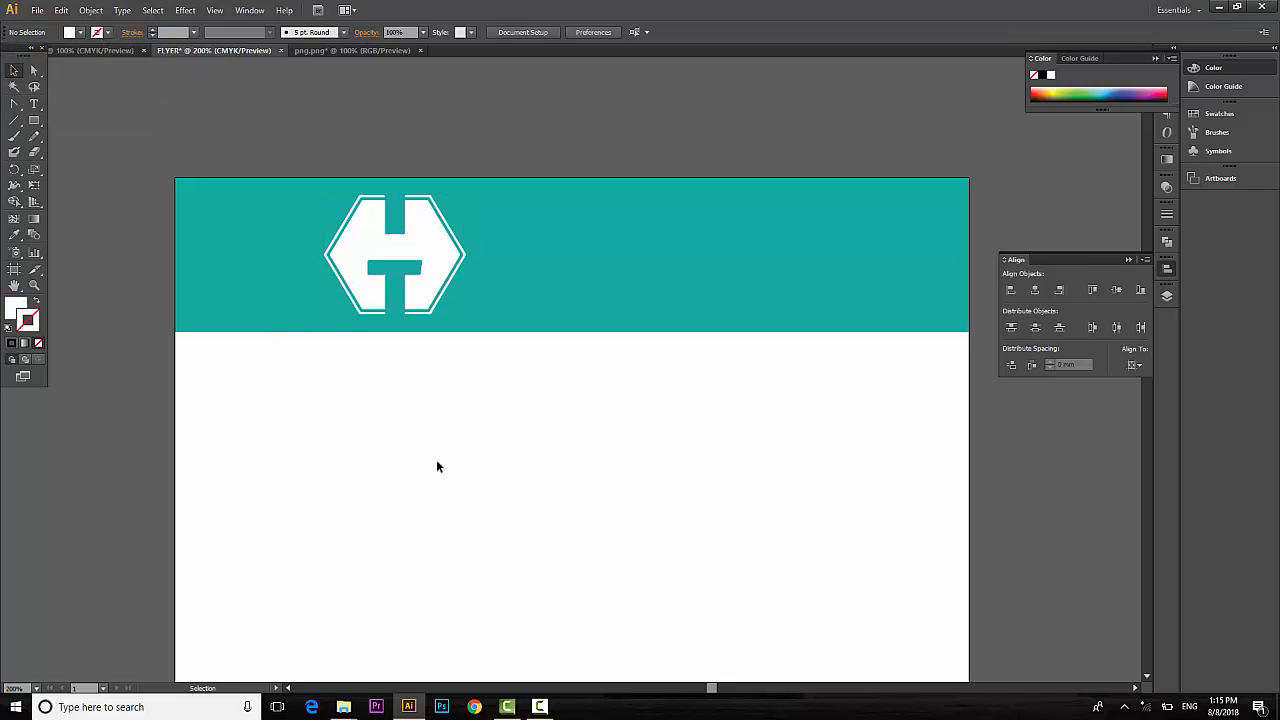
Type the title 'HIIGSI TECHNOLOGY' next to the logo.
{"action": "left_click", "coordinate": [34, 104]}
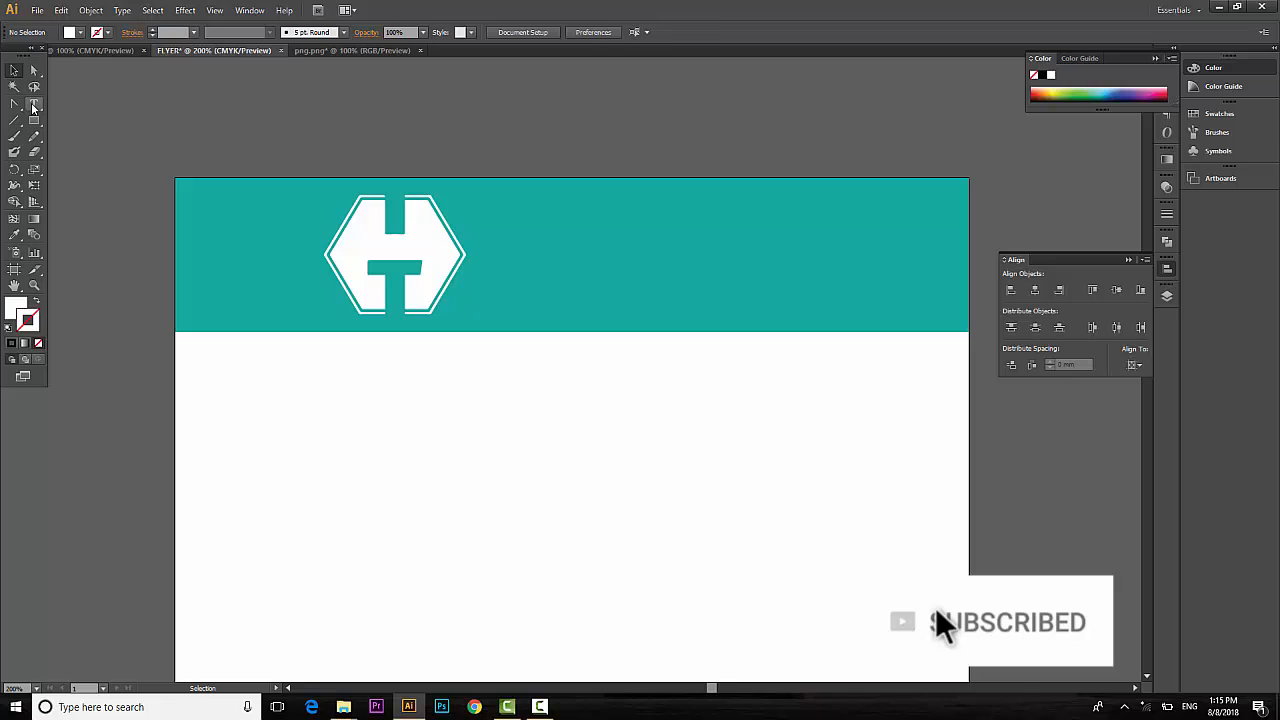
{"action": "left_click", "coordinate": [516, 266]}
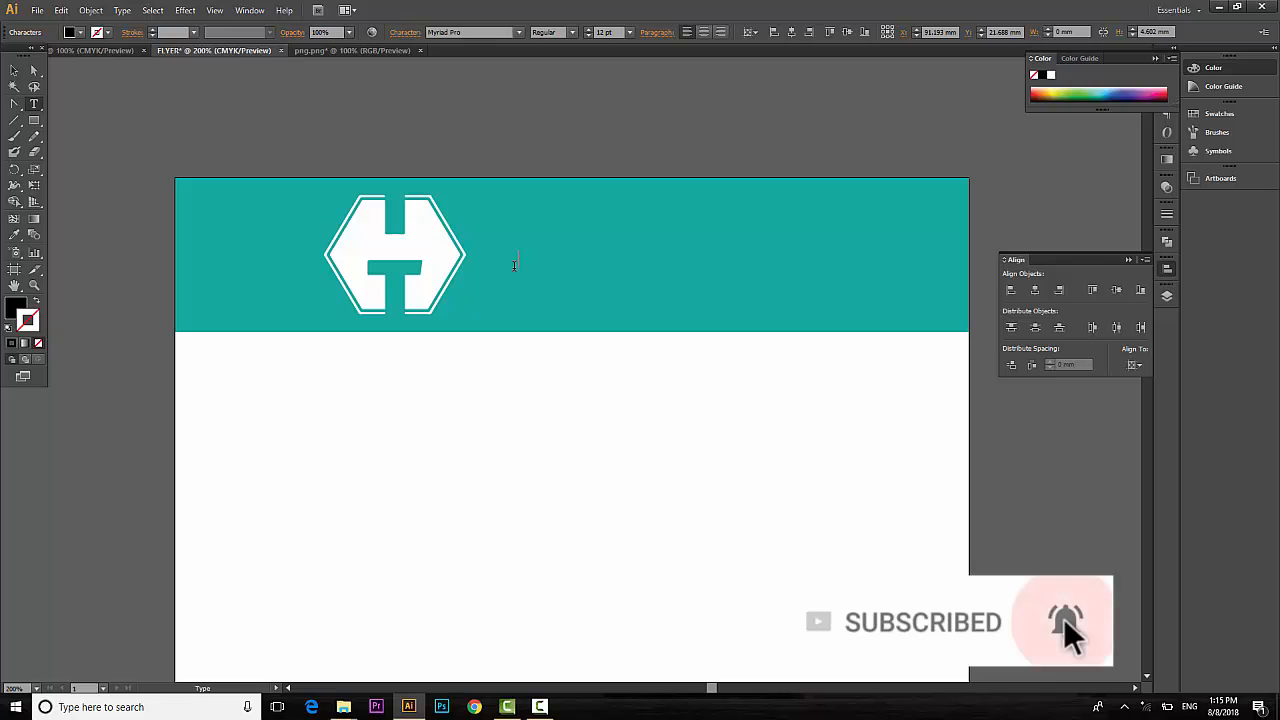
{"action": "type", "text": "HiGS"}
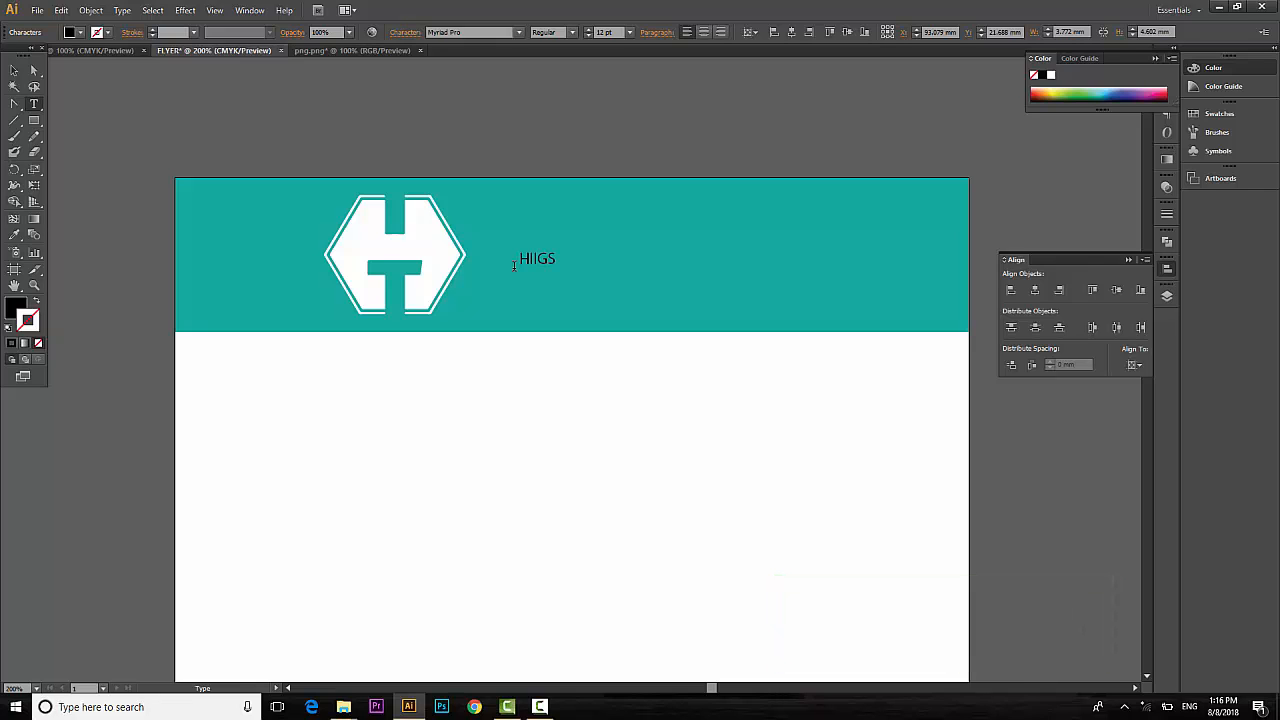
{"action": "type", "text": "I TECHNOLOGY"}
{"action": "left_click", "coordinate": [14, 70]}
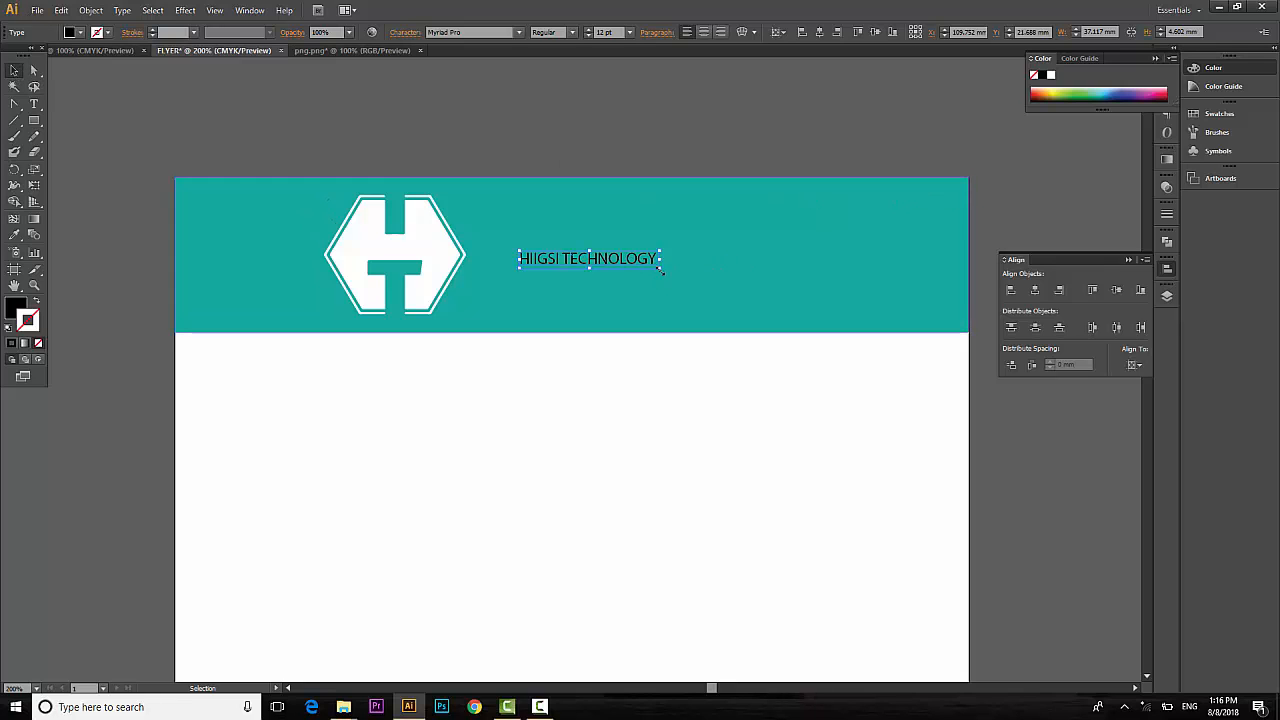
Enlarge the title, place it beside the logo and set its font to Poor Richard.
{"action": "left_click_drag", "start_coordinate": [659, 268], "coordinate": [796, 302]}
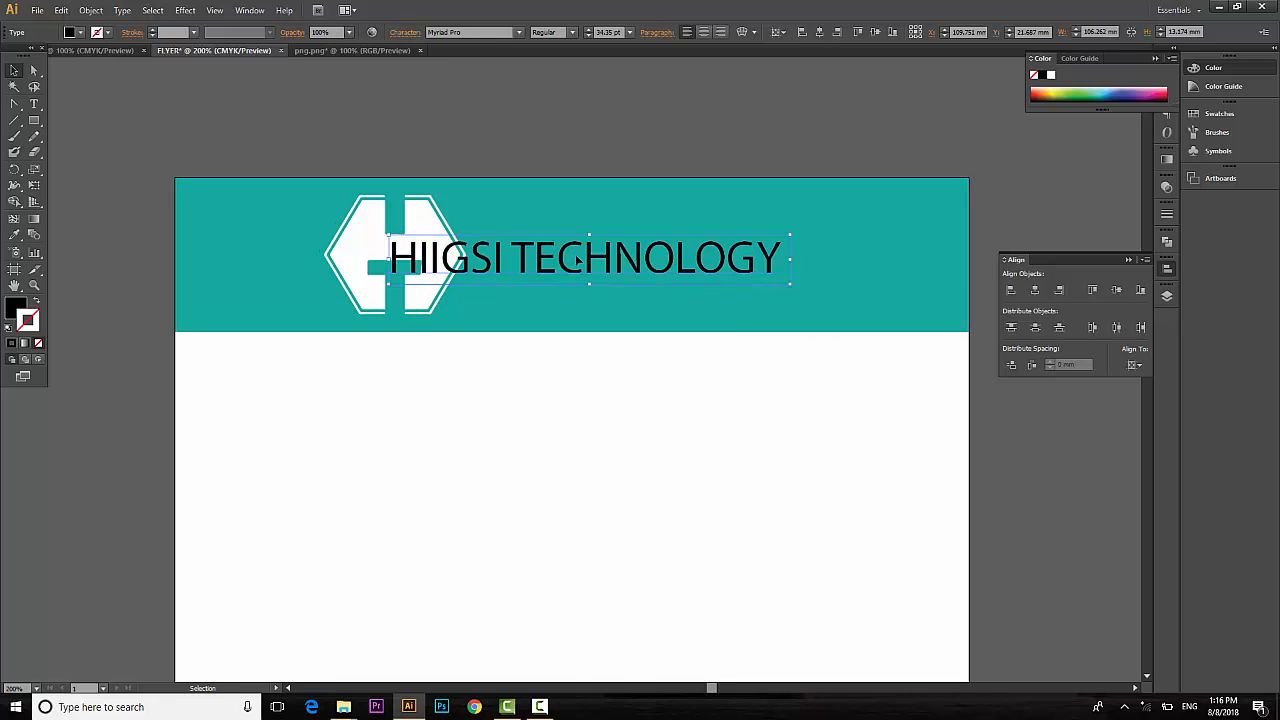
{"action": "left_click_drag", "start_coordinate": [577, 260], "coordinate": [672, 241]}
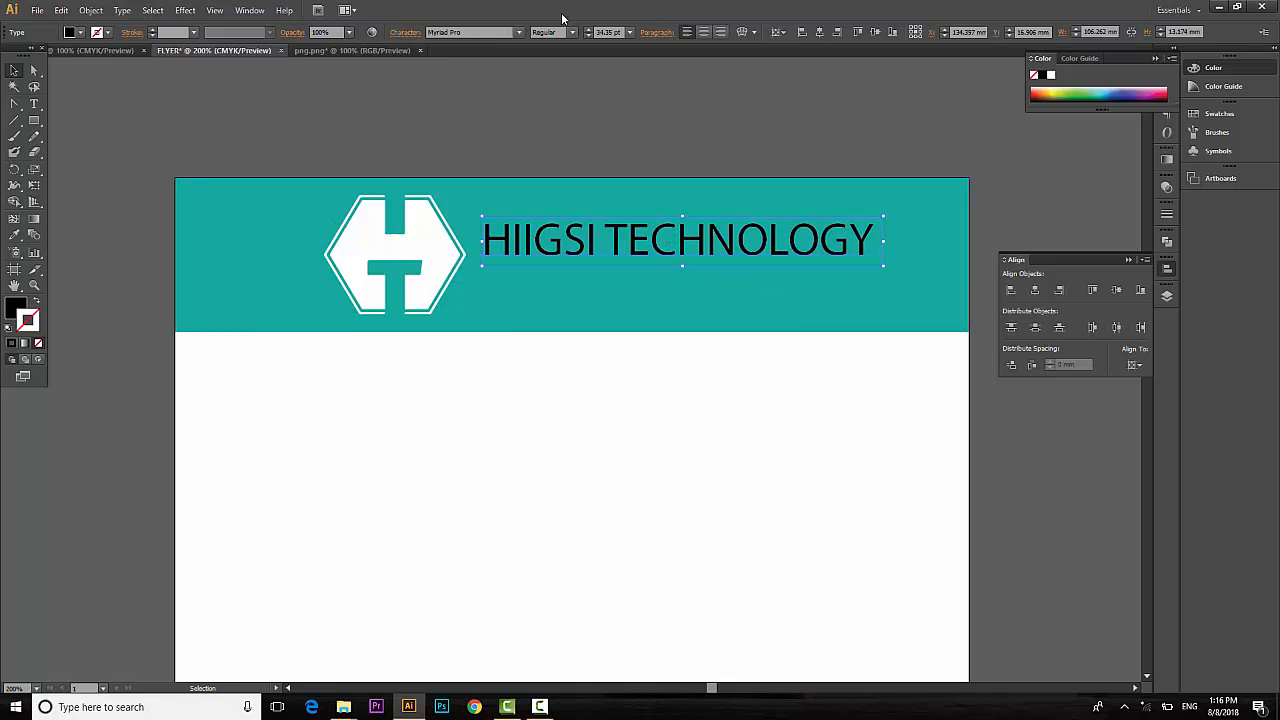
{"action": "left_click", "coordinate": [441, 32]}
{"action": "key", "text": "Down"}
{"action": "key", "text": "Down"}
{"action": "key", "text": "Down"}
{"action": "key", "text": "Down"}
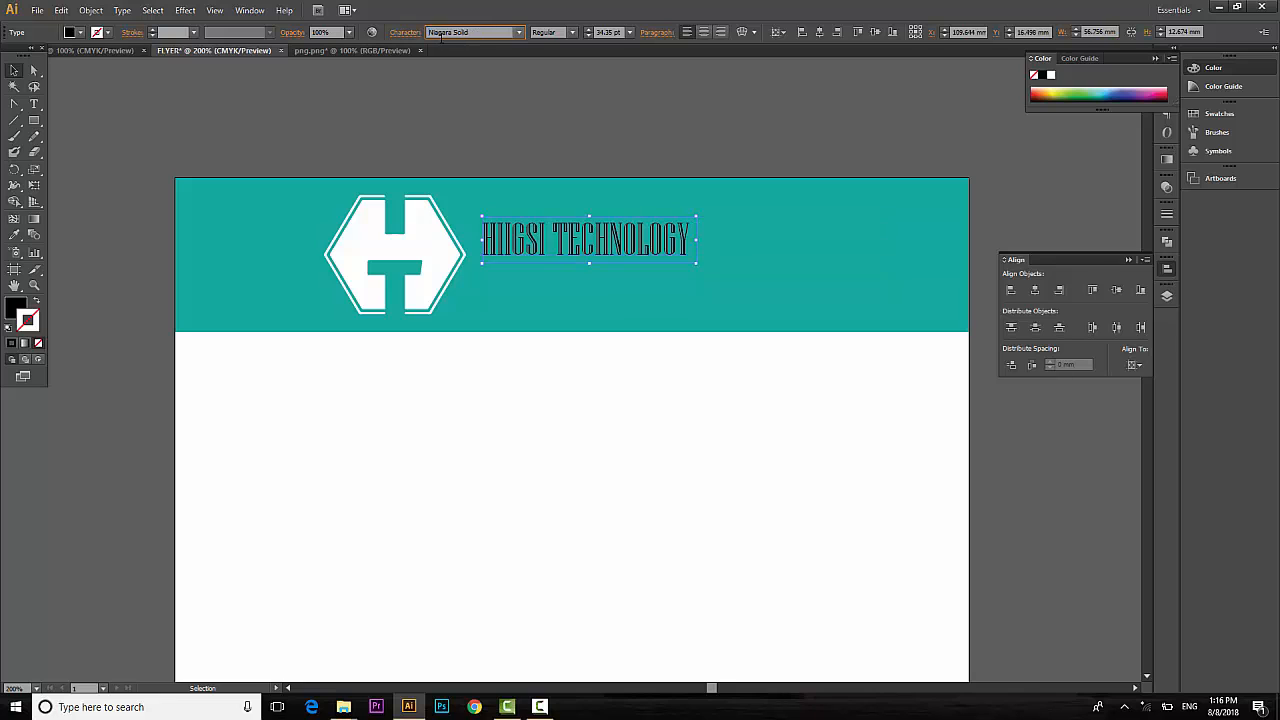
{"action": "key", "text": "Down"}
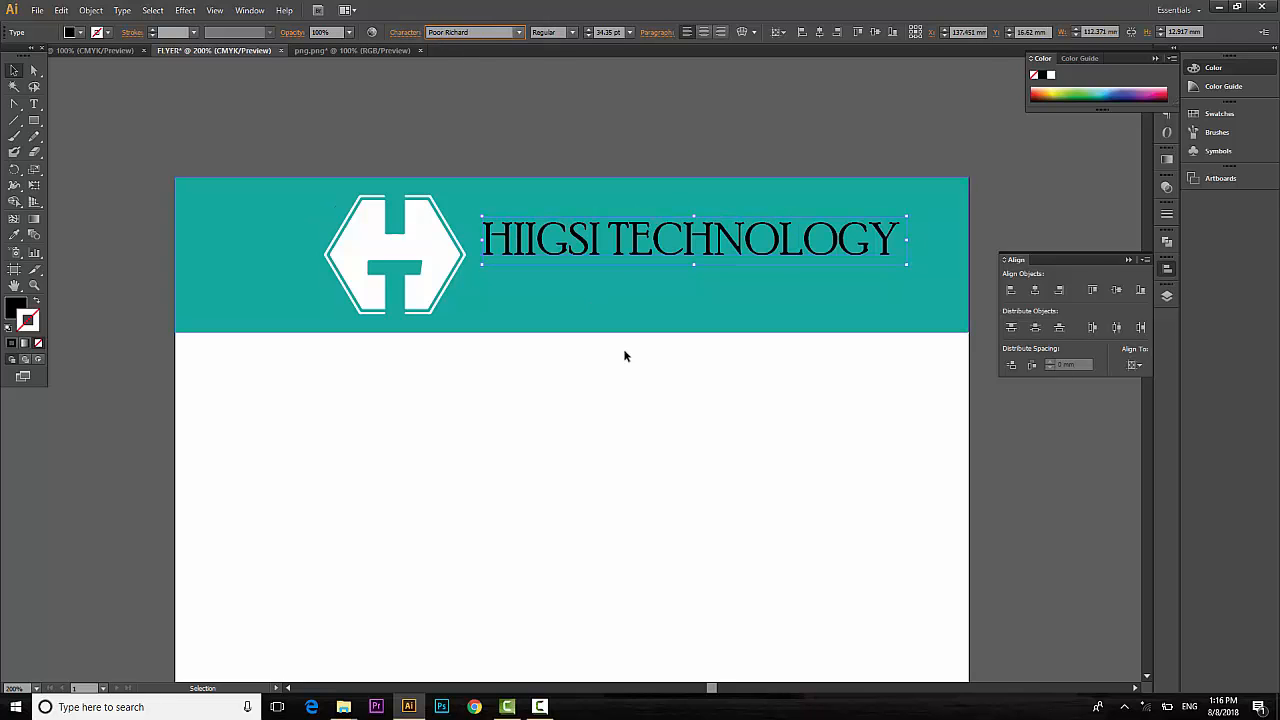
{"action": "left_click", "coordinate": [660, 532]}
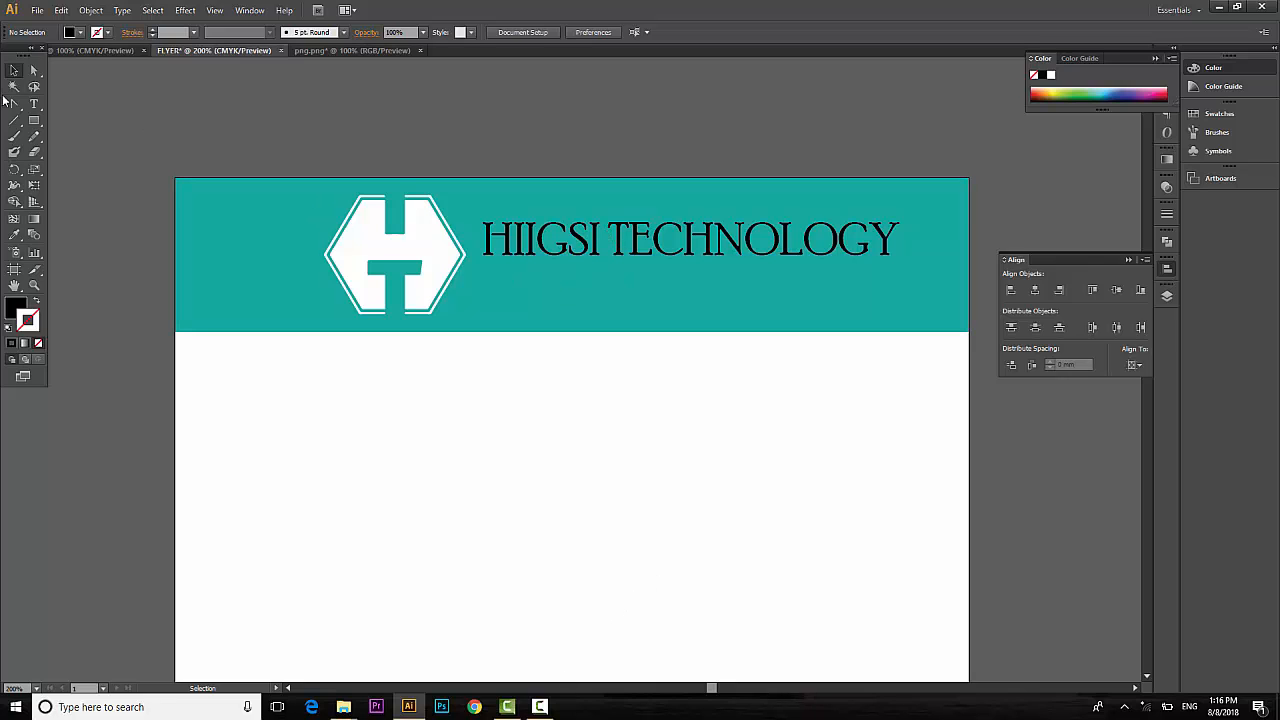
Type the tagline 'BAAHI TIRAHA NASHQADAYNTA' below the title and raise its size to 15 pt.
{"action": "left_click", "coordinate": [34, 105]}
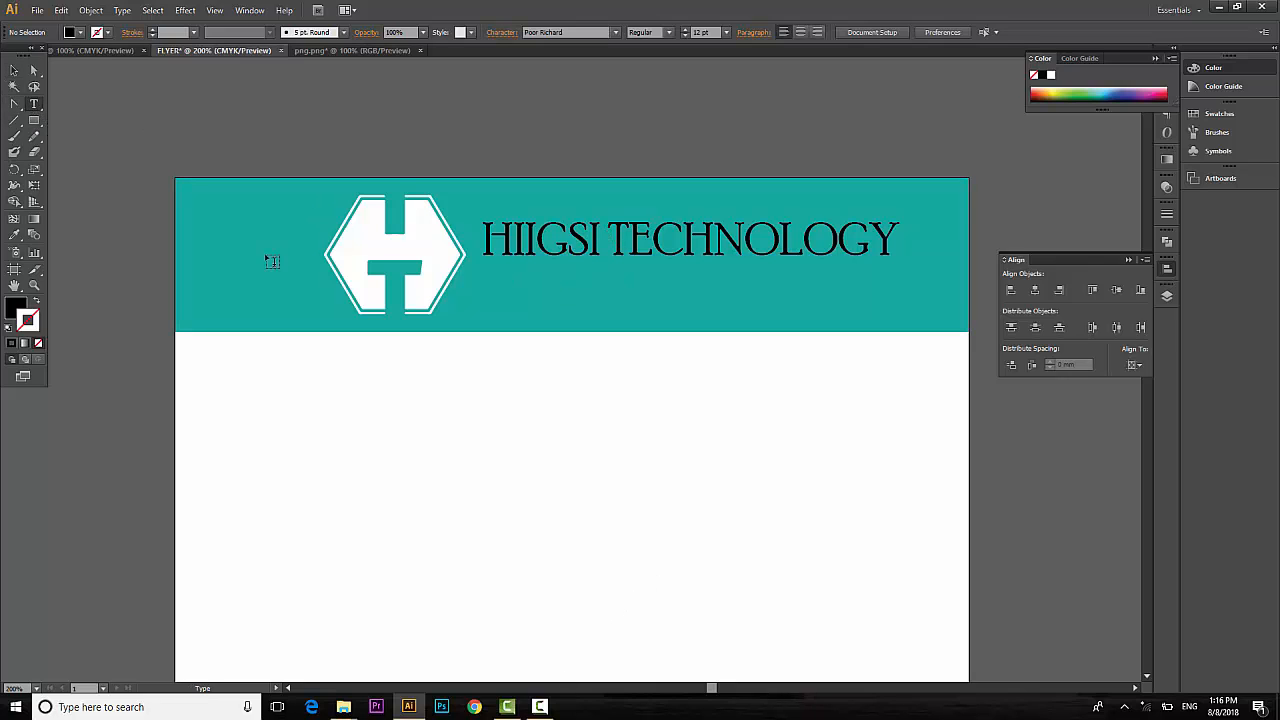
{"action": "left_click", "coordinate": [518, 303]}
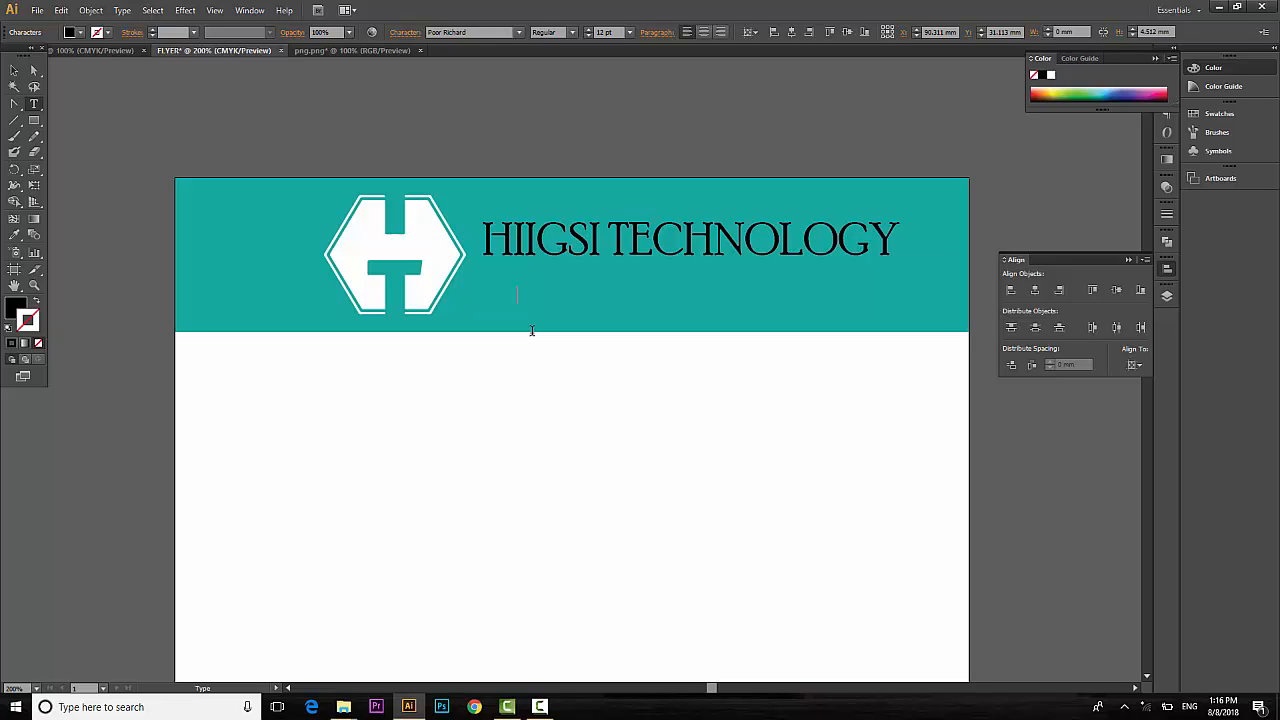
{"action": "type", "text": "BAAHI"}
{"action": "type", "text": "TIRAHA NASHQ"}
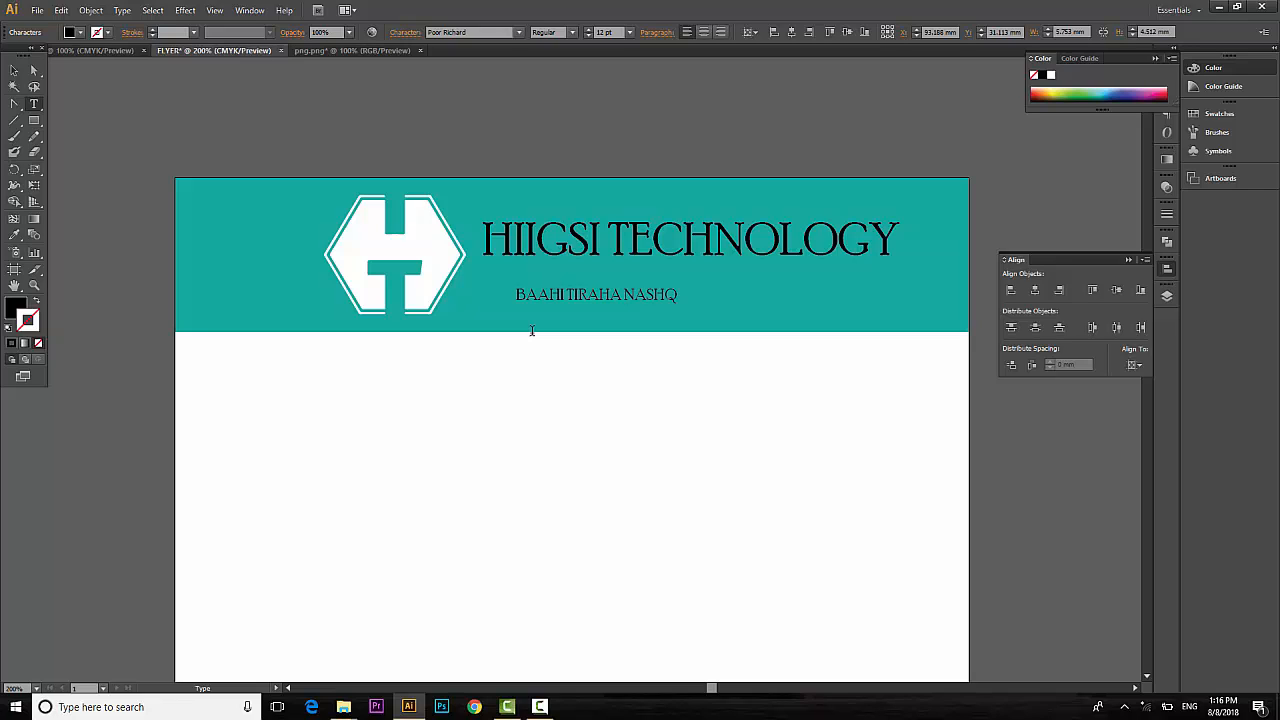
{"action": "type", "text": "ADE"}
{"action": "type", "text": "AYNTA"}
{"action": "left_click_drag", "start_coordinate": [758, 294], "coordinate": [495, 284]}
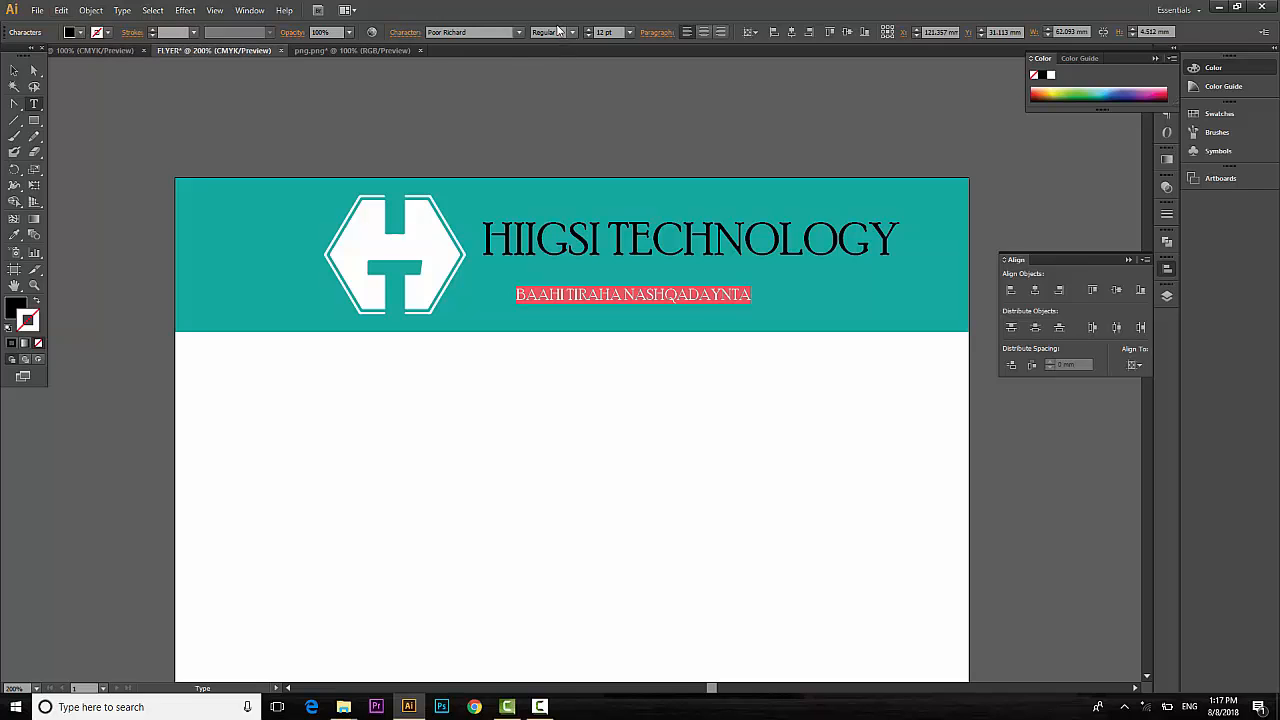
{"action": "left_click", "coordinate": [588, 29]}
{"action": "left_click", "coordinate": [590, 30]}
{"action": "left_click", "coordinate": [590, 30]}
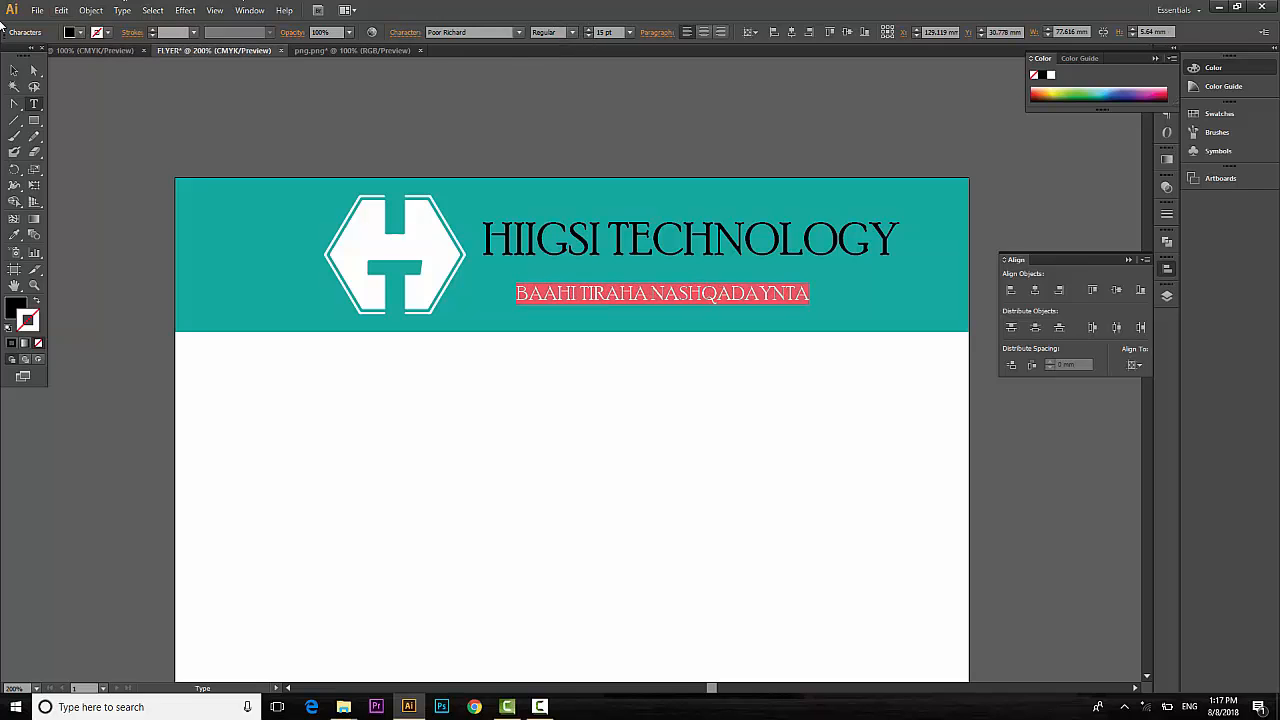
Move the tagline under the title, nudge both lines down and make them white.
{"action": "left_click", "coordinate": [13, 72]}
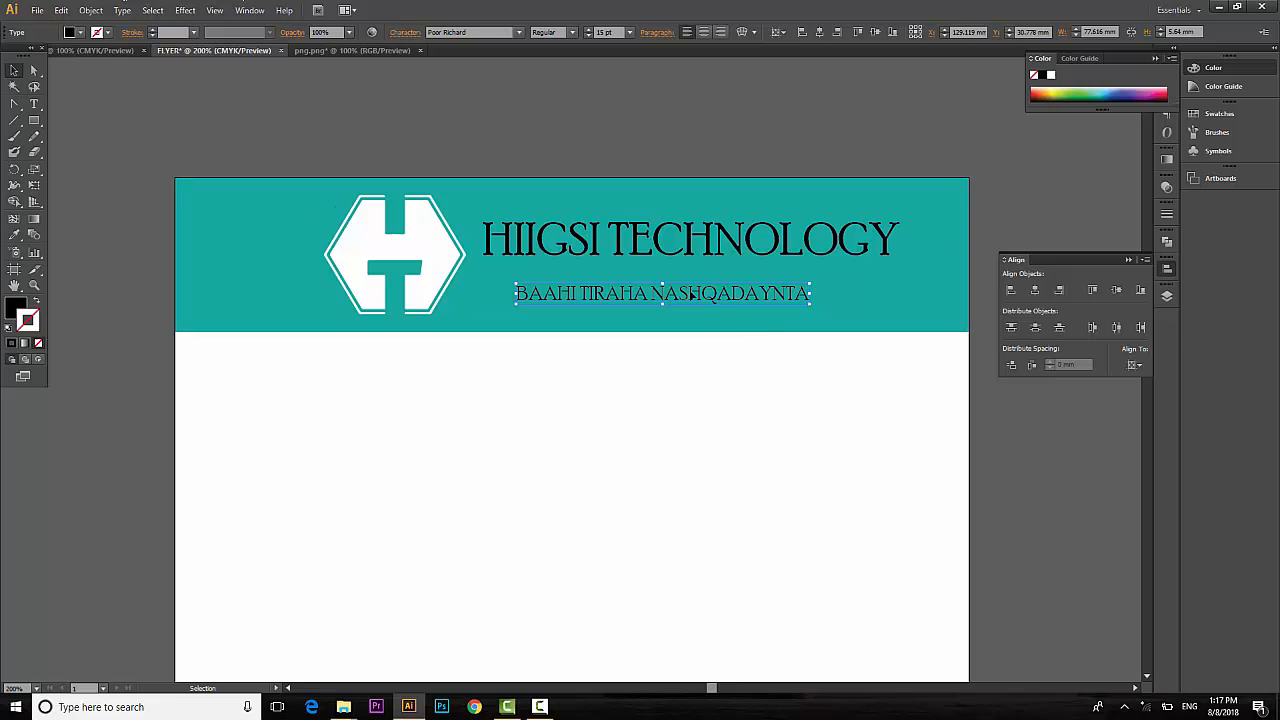
{"action": "left_click_drag", "start_coordinate": [702, 300], "coordinate": [726, 279]}
{"action": "left_click", "coordinate": [702, 251], "text": "shift"}
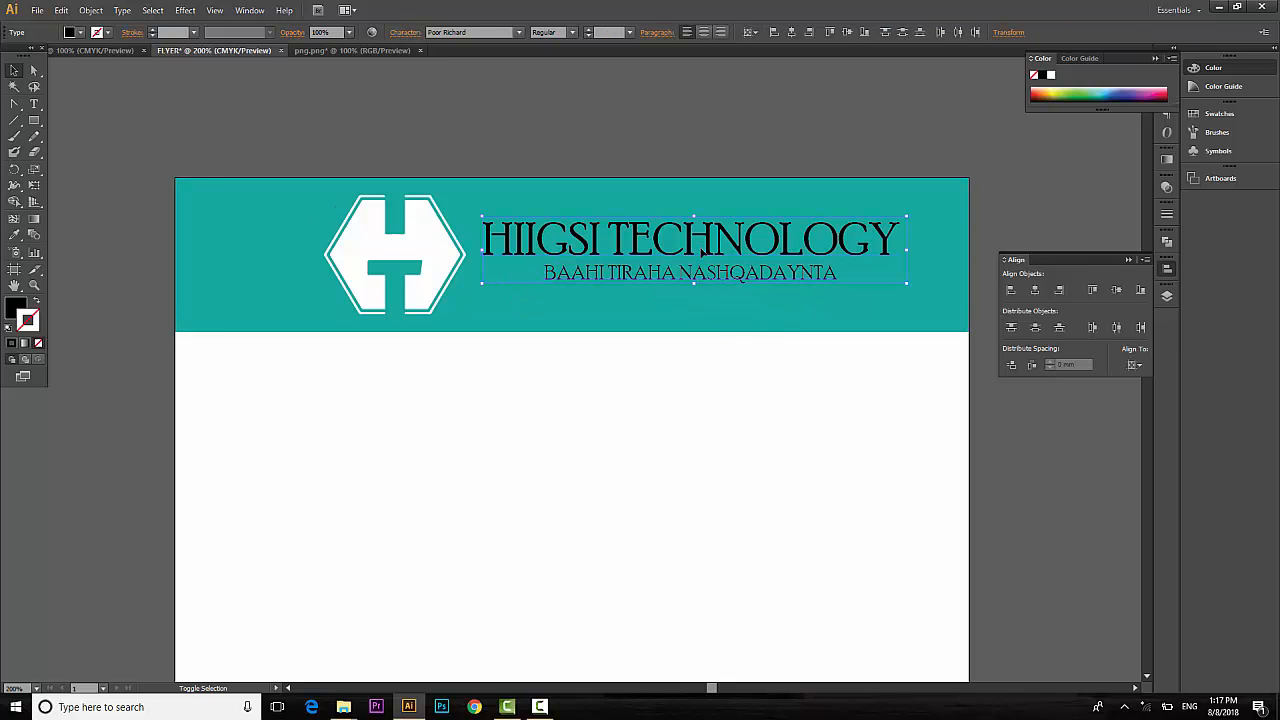
{"action": "key", "text": "shift+Down"}
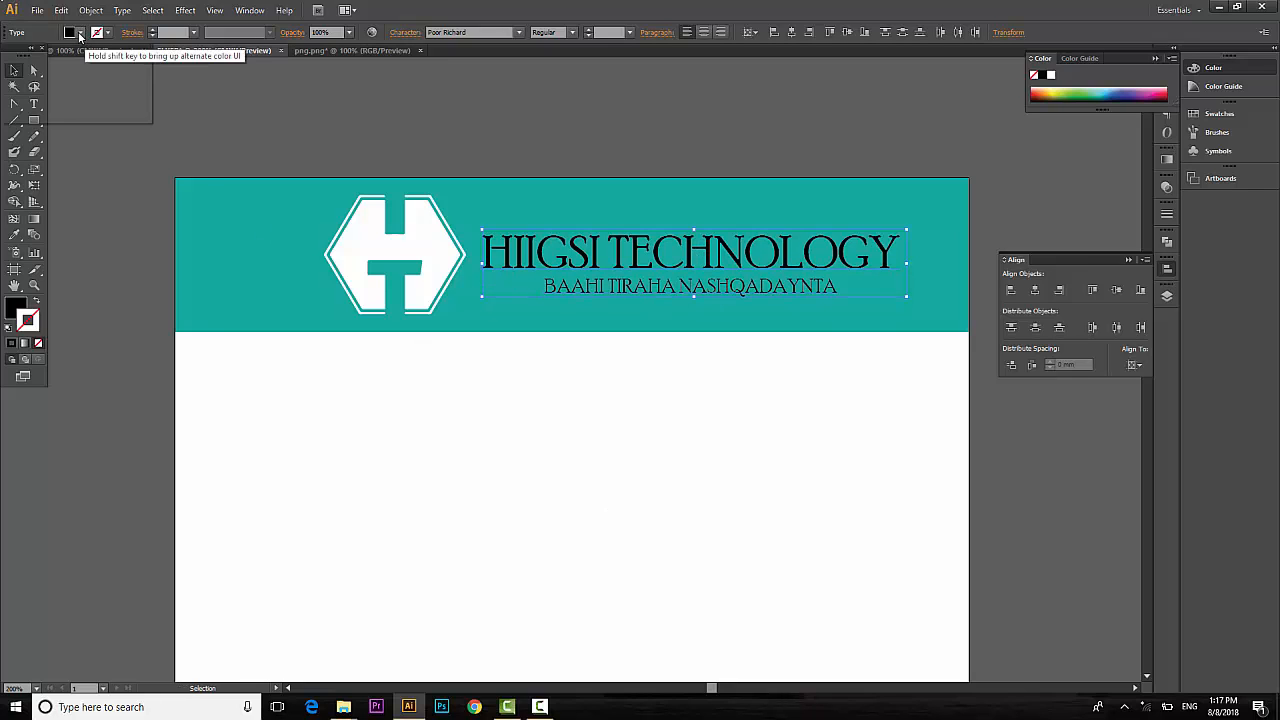
{"action": "left_click", "coordinate": [81, 33]}
{"action": "left_click", "coordinate": [24, 55]}
{"action": "left_click", "coordinate": [634, 494]}
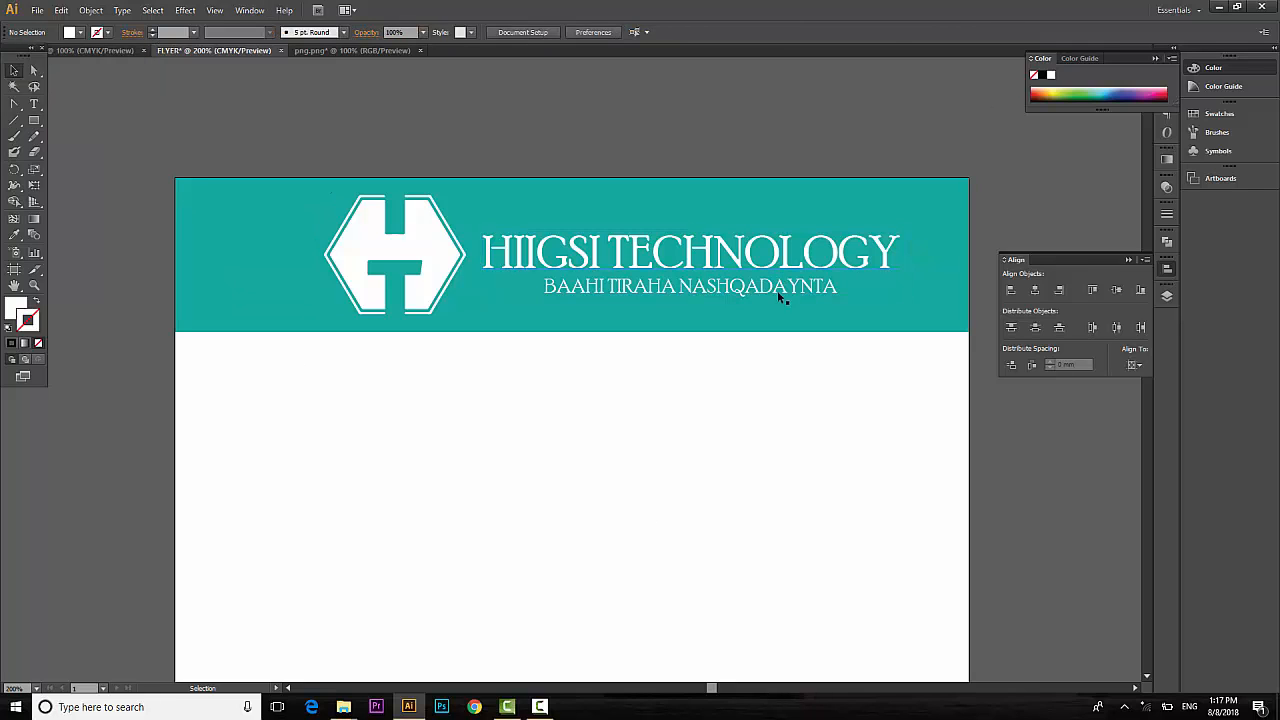
Set the tagline font to Prestige Elite Std Bold and zoom to 100%.
{"action": "left_click", "coordinate": [706, 286]}
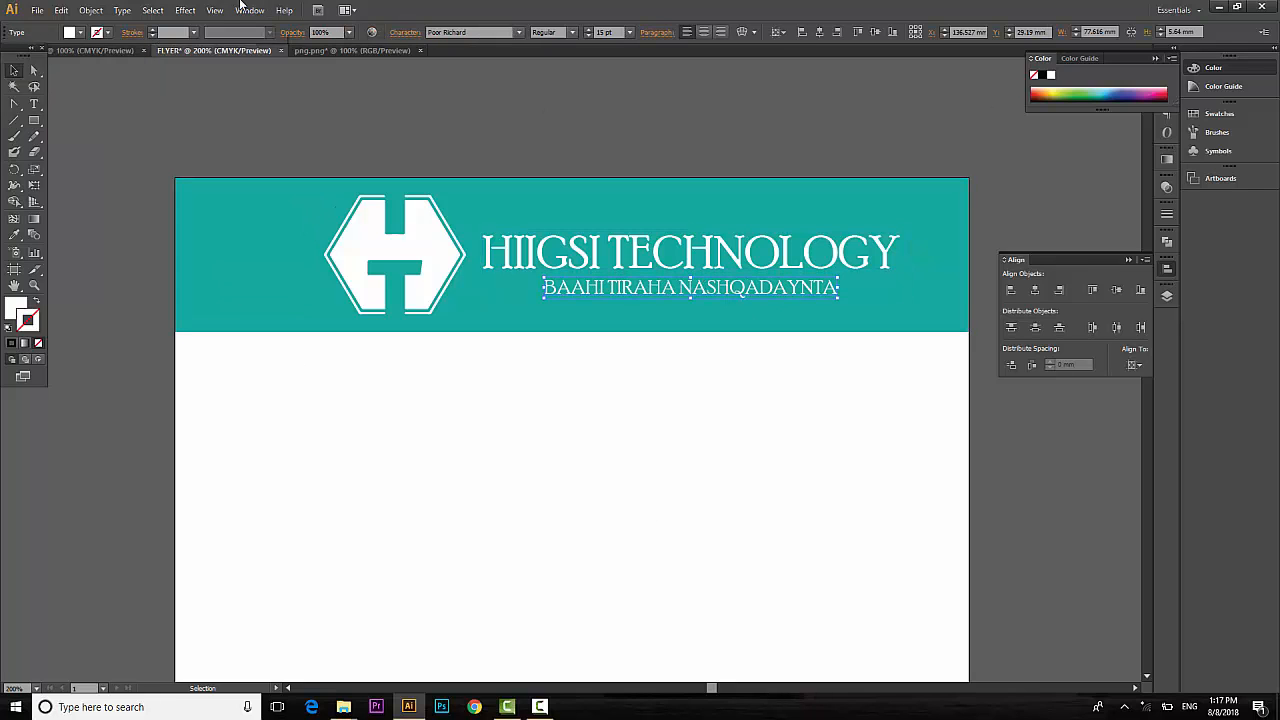
{"action": "left_click", "coordinate": [466, 33]}
{"action": "key", "text": "Down"}
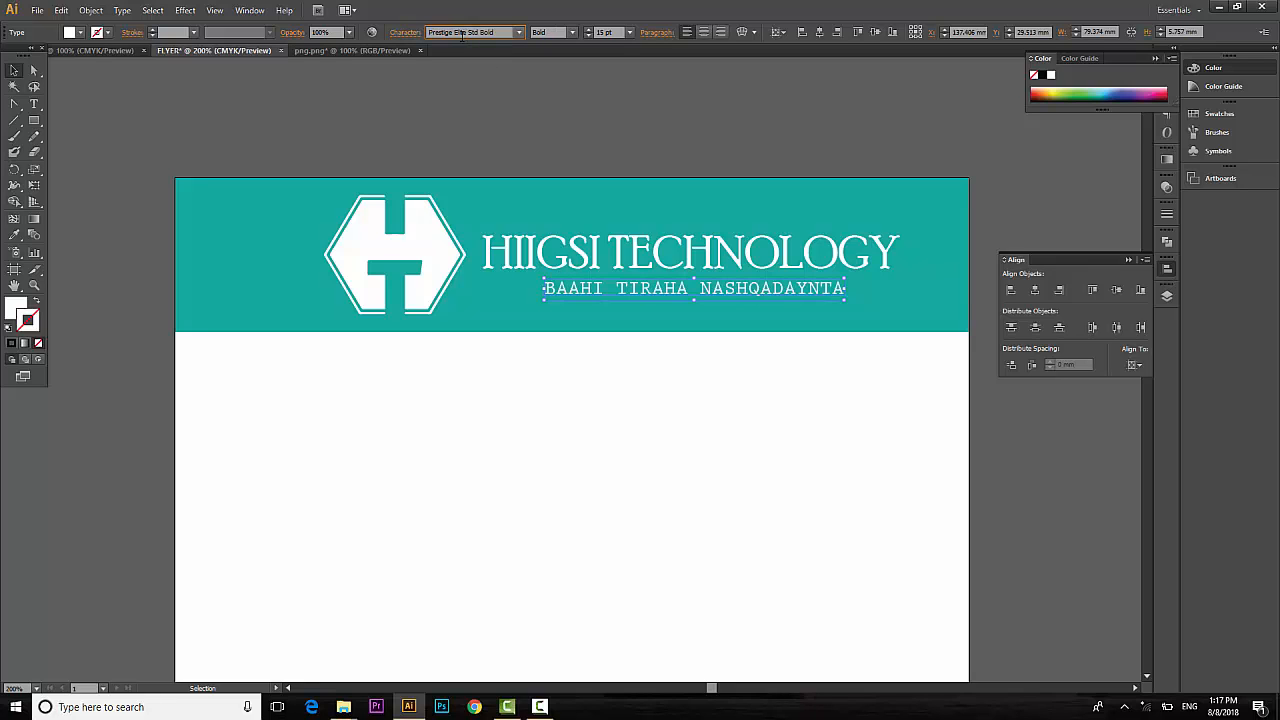
{"action": "left_click", "coordinate": [595, 474]}
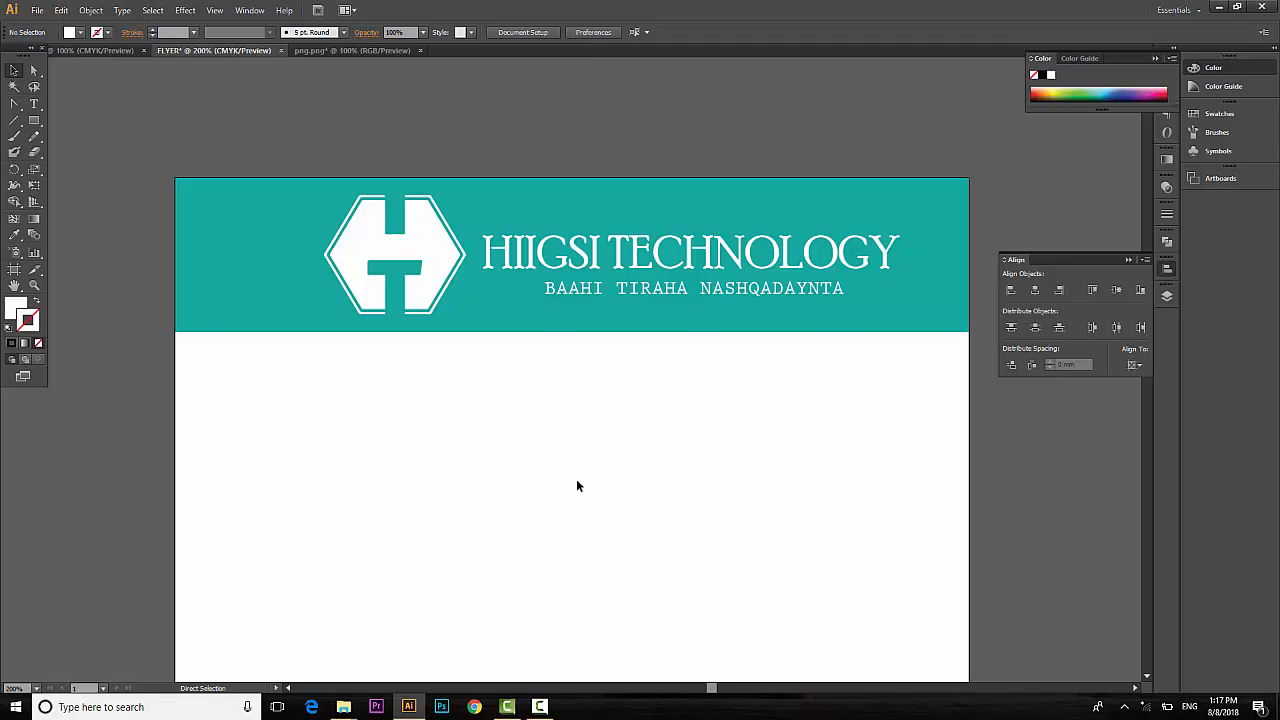
{"action": "key", "text": "ctrl+1"}
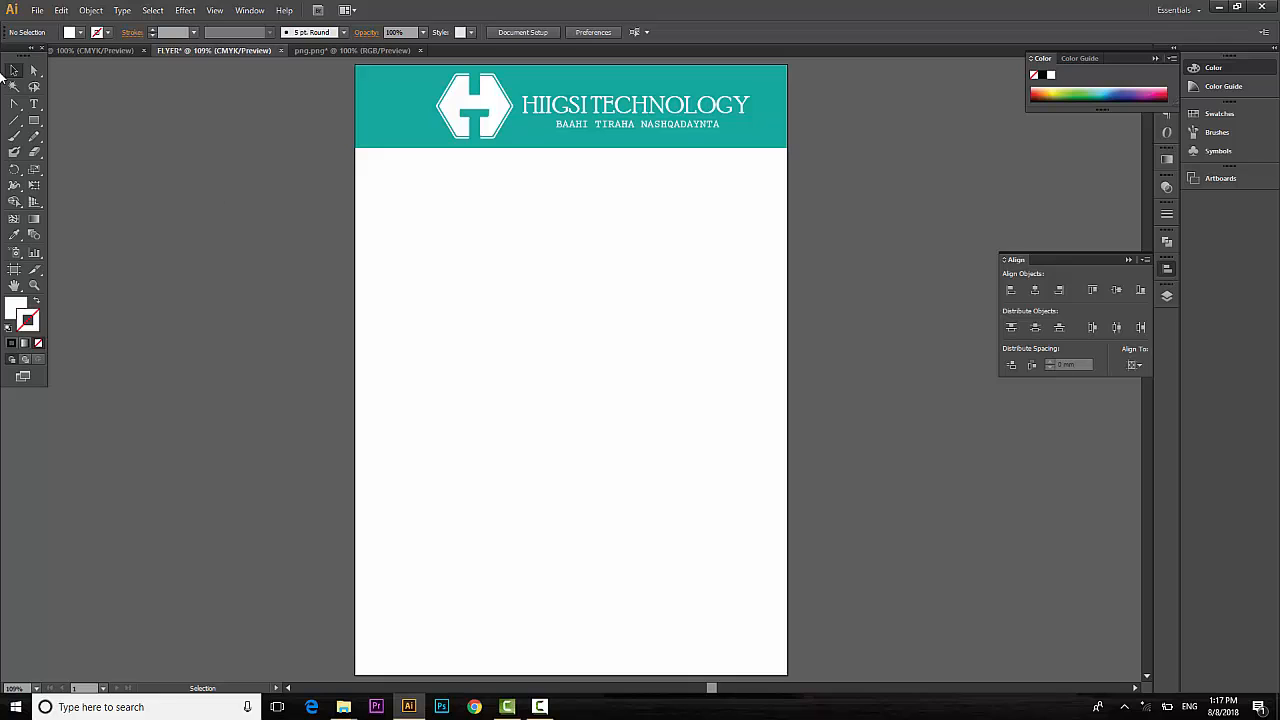
Draw a rectangle below the header and stretch it to the page's right edge.
{"action": "left_click", "coordinate": [28, 123]}
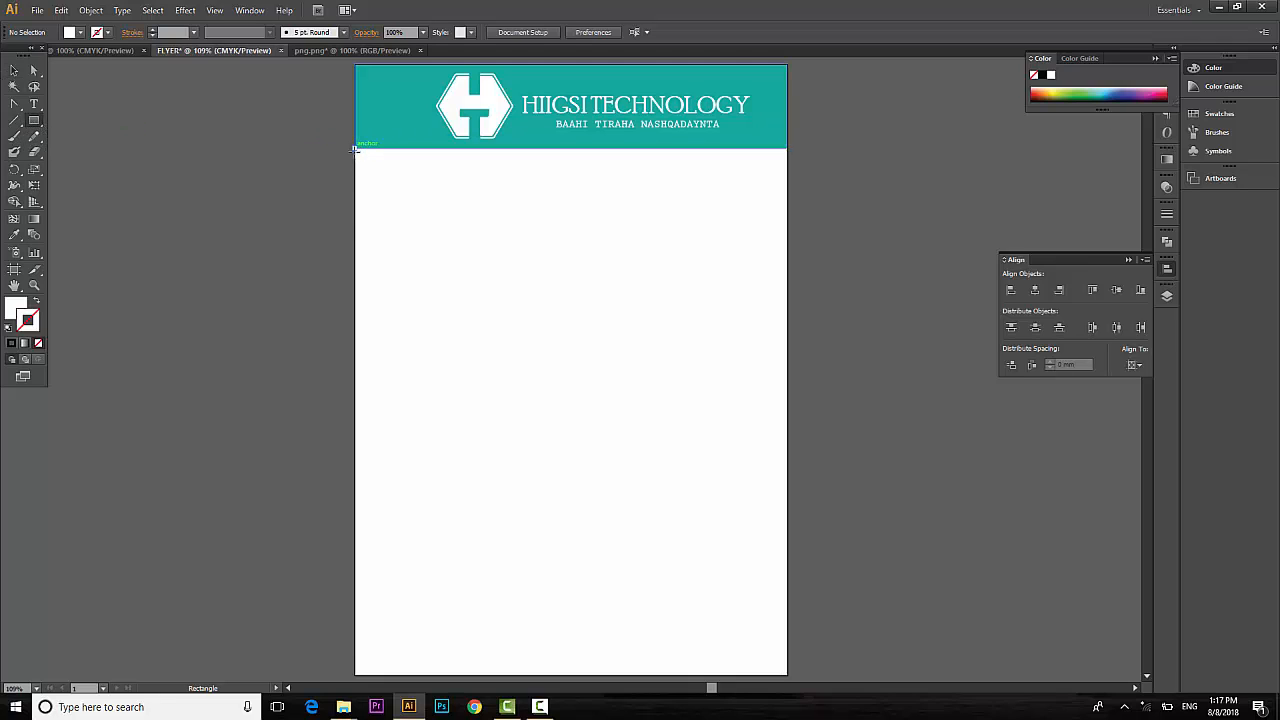
{"action": "left_click_drag", "start_coordinate": [356, 149], "coordinate": [784, 405]}
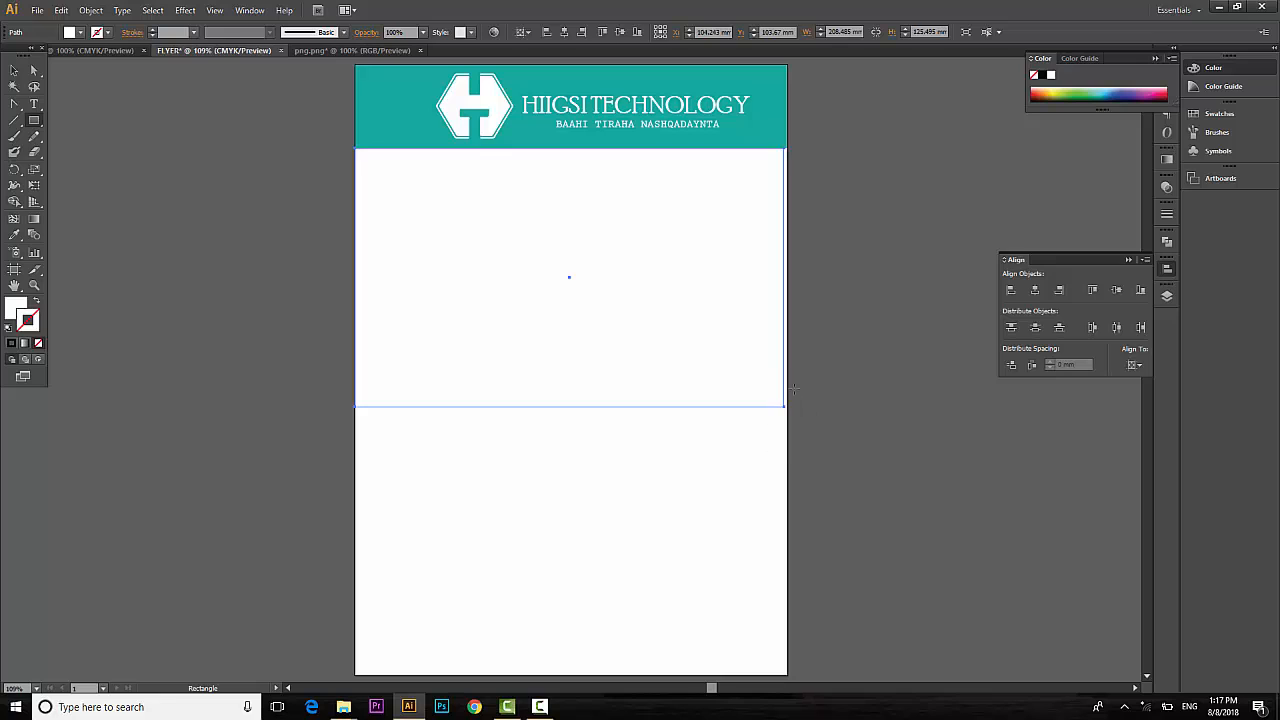
{"action": "left_click", "coordinate": [16, 68]}
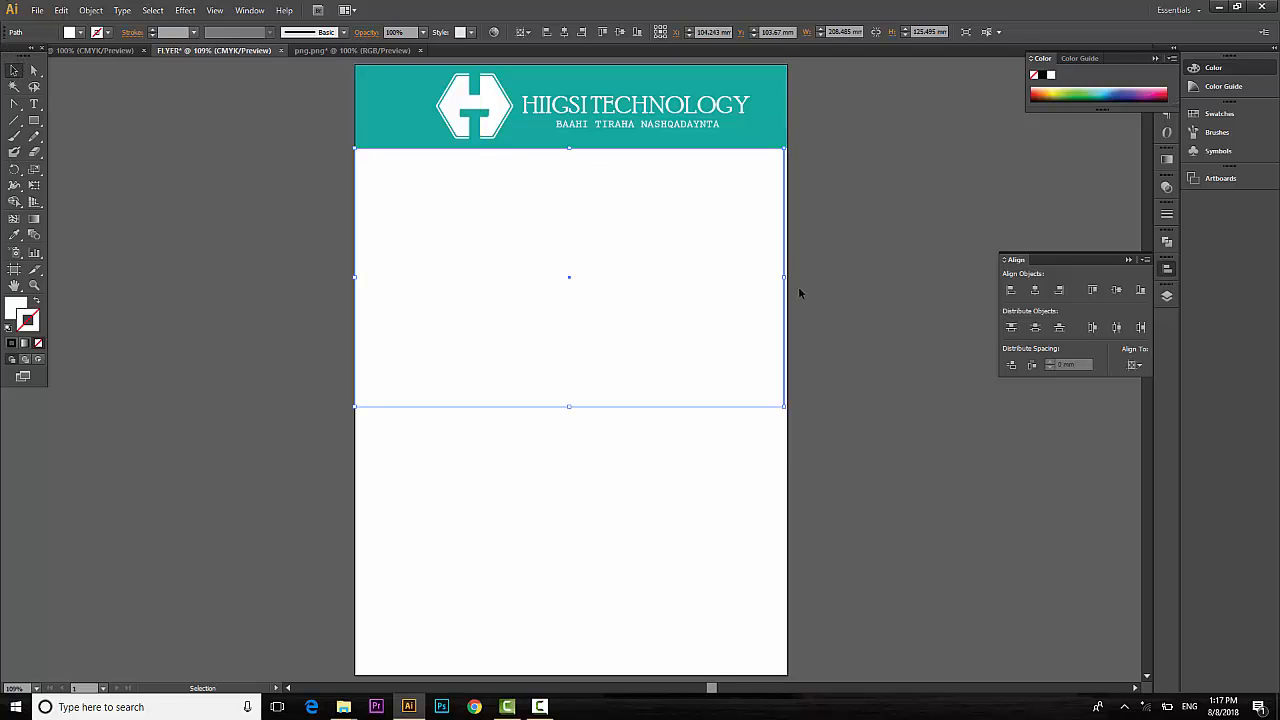
{"action": "mouse_move", "coordinate": [785, 276]}
{"action": "left_mouse_down"}
{"action": "mouse_move", "coordinate": [804, 277]}
{"action": "mouse_move", "coordinate": [787, 277]}
{"action": "left_mouse_up"}
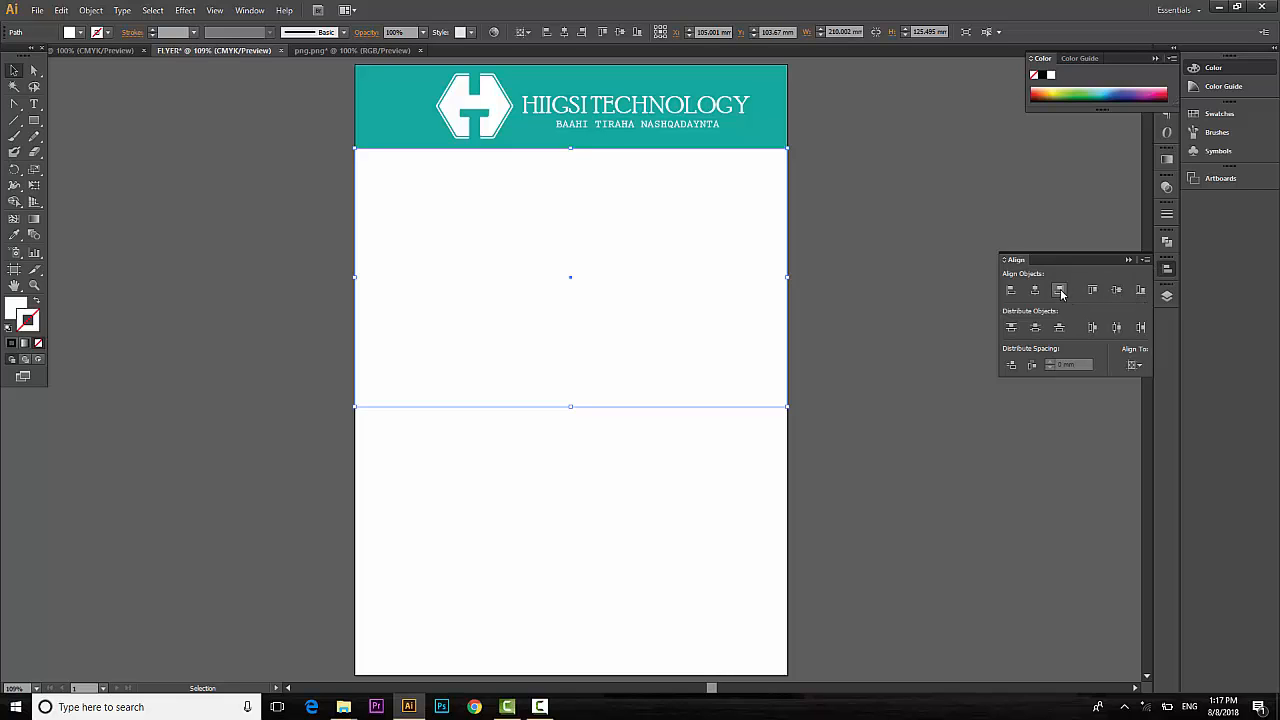
{"action": "left_click", "coordinate": [518, 572]}
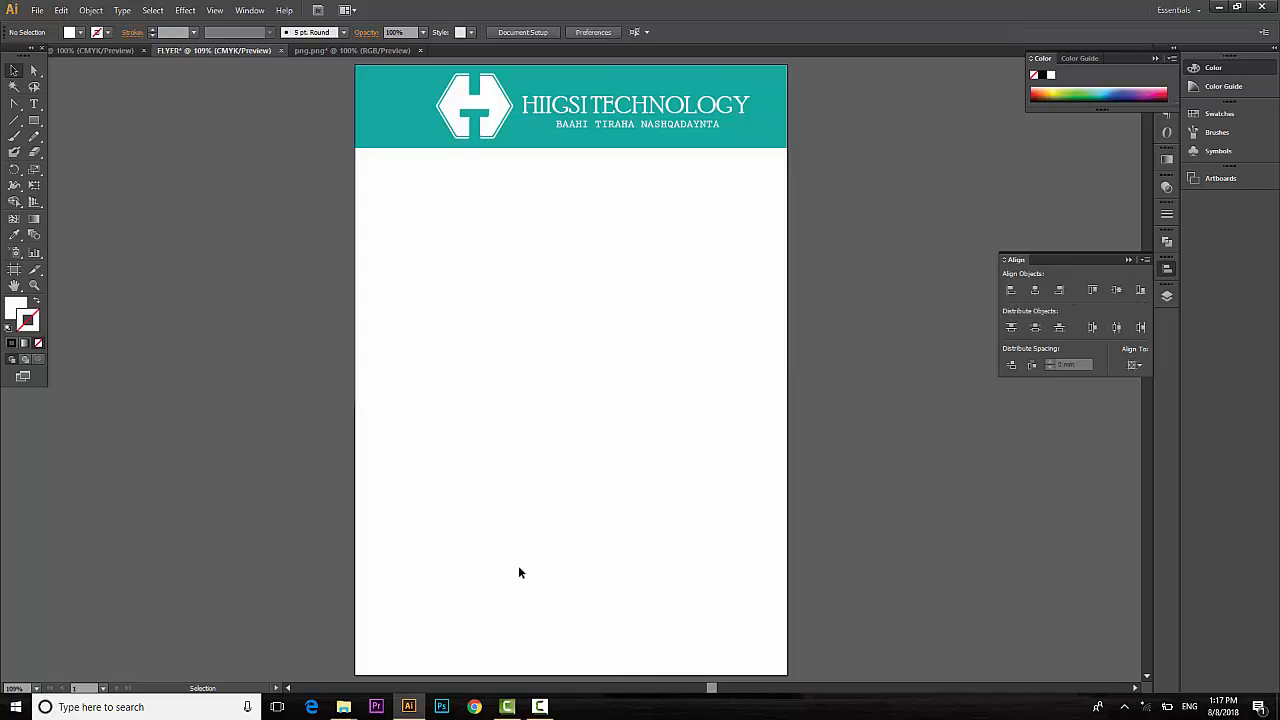
Fill the rectangle green and switch to Draw Inside mode.
{"action": "left_click", "coordinate": [497, 266]}
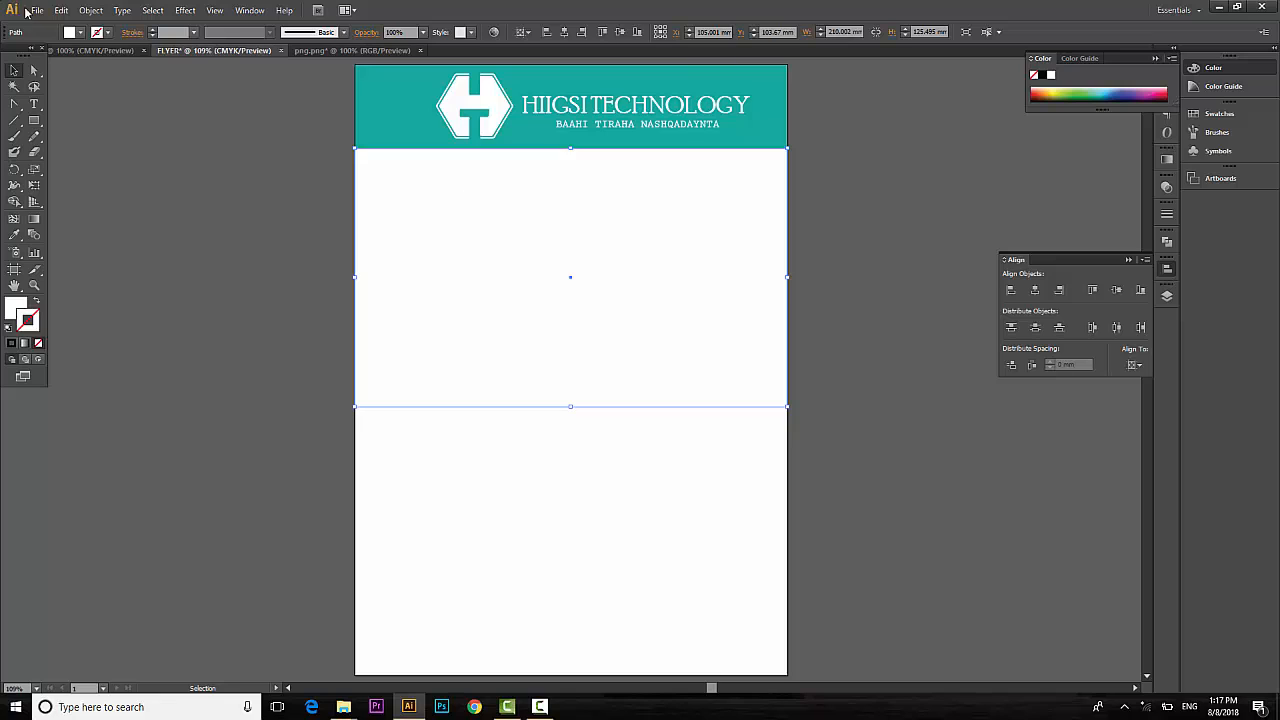
{"action": "left_click", "coordinate": [67, 34]}
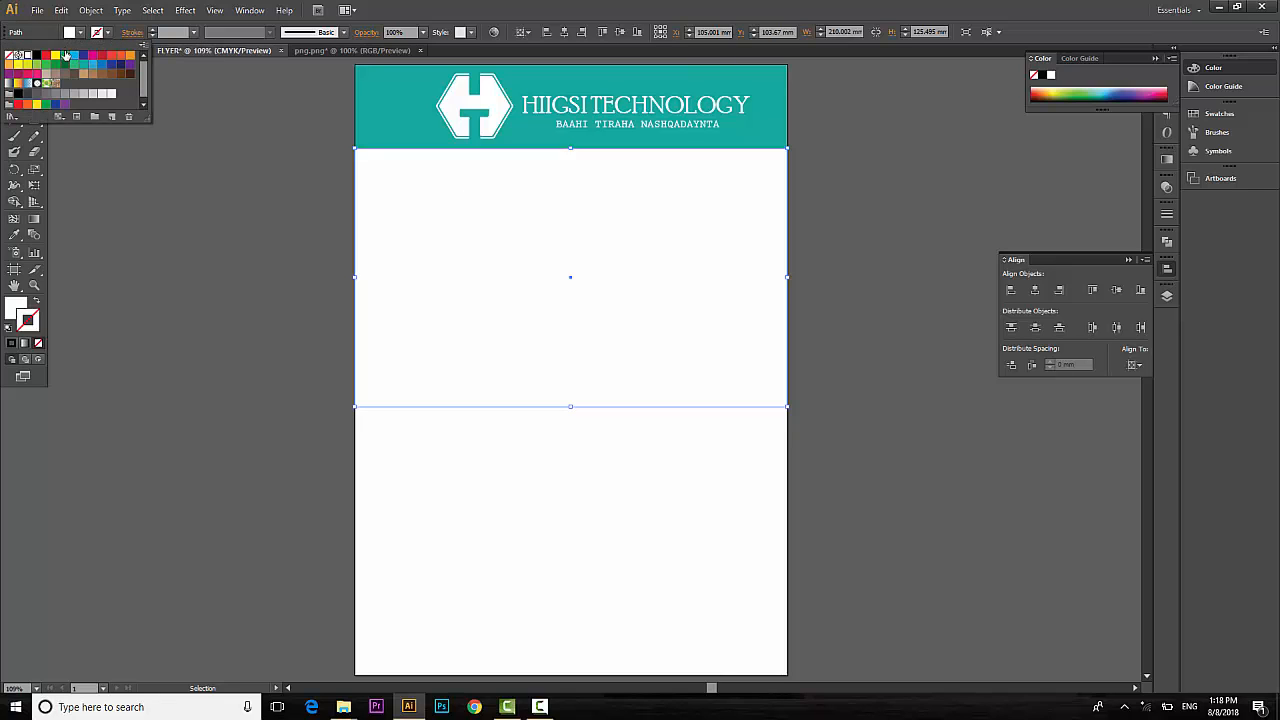
{"action": "left_click", "coordinate": [65, 55]}
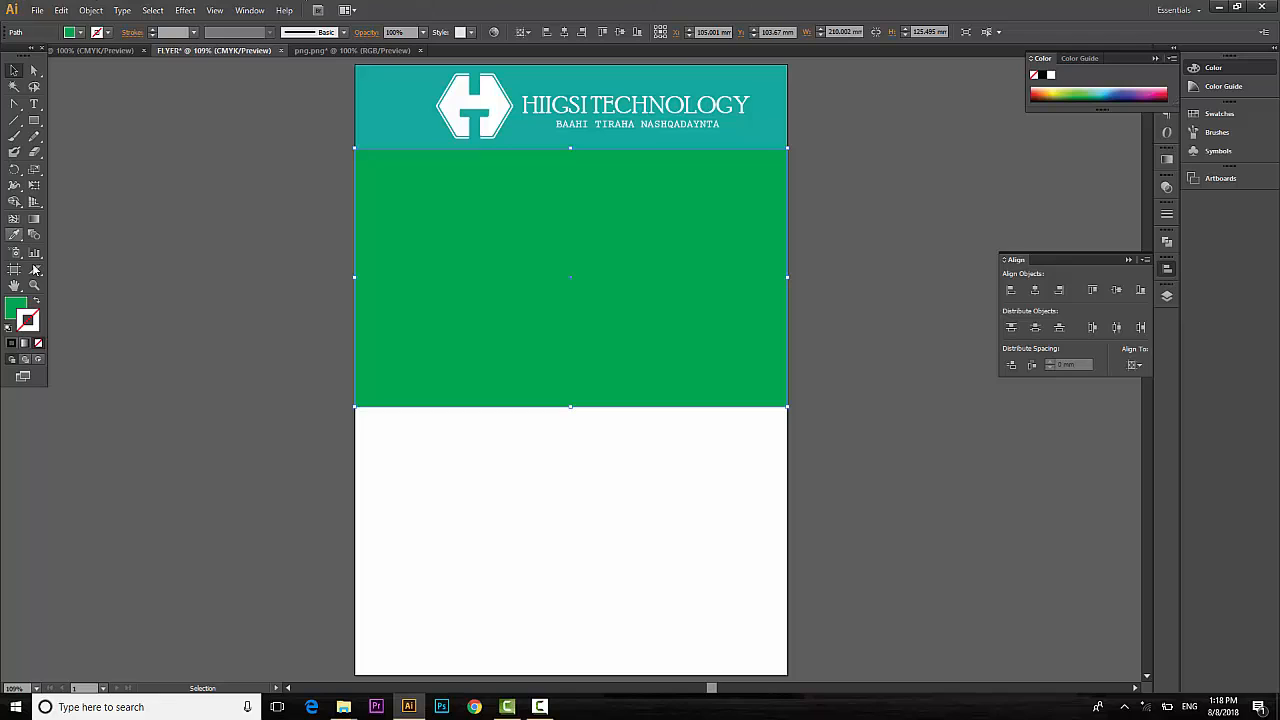
{"action": "left_click", "coordinate": [40, 363]}
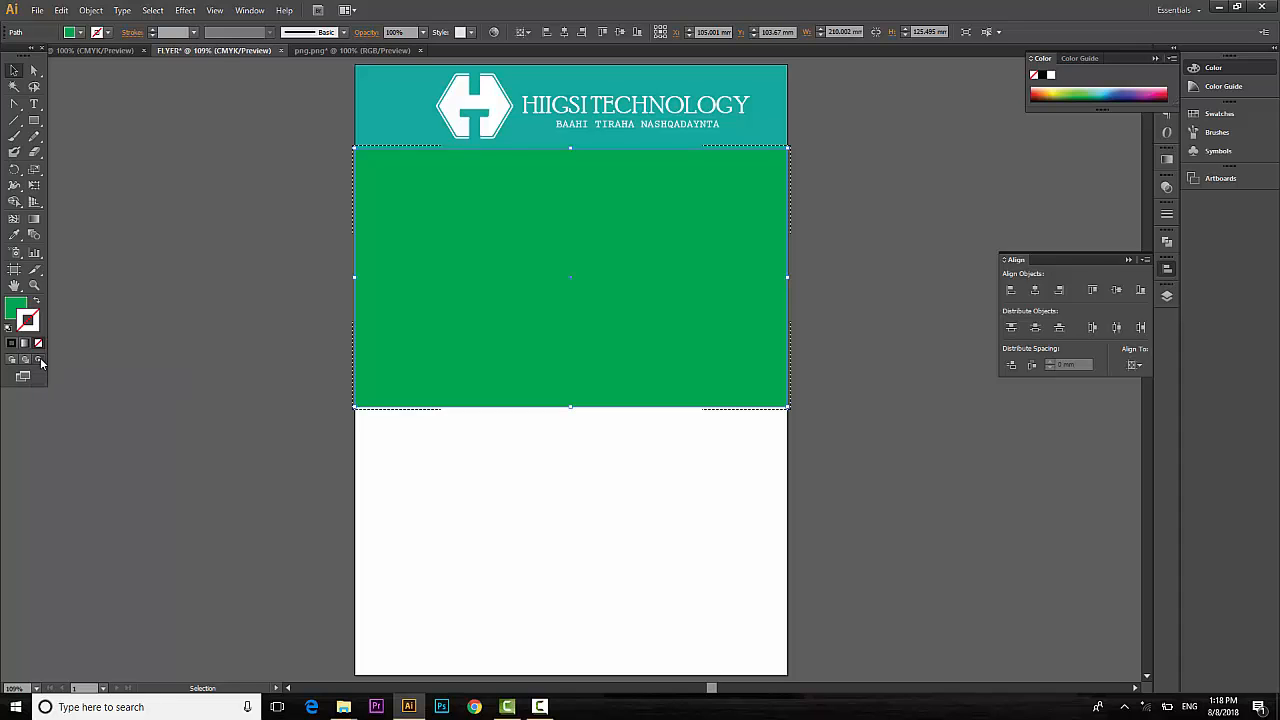
Place the graduation photo images.jpeg into the flyer.
{"action": "left_click", "coordinate": [37, 9]}
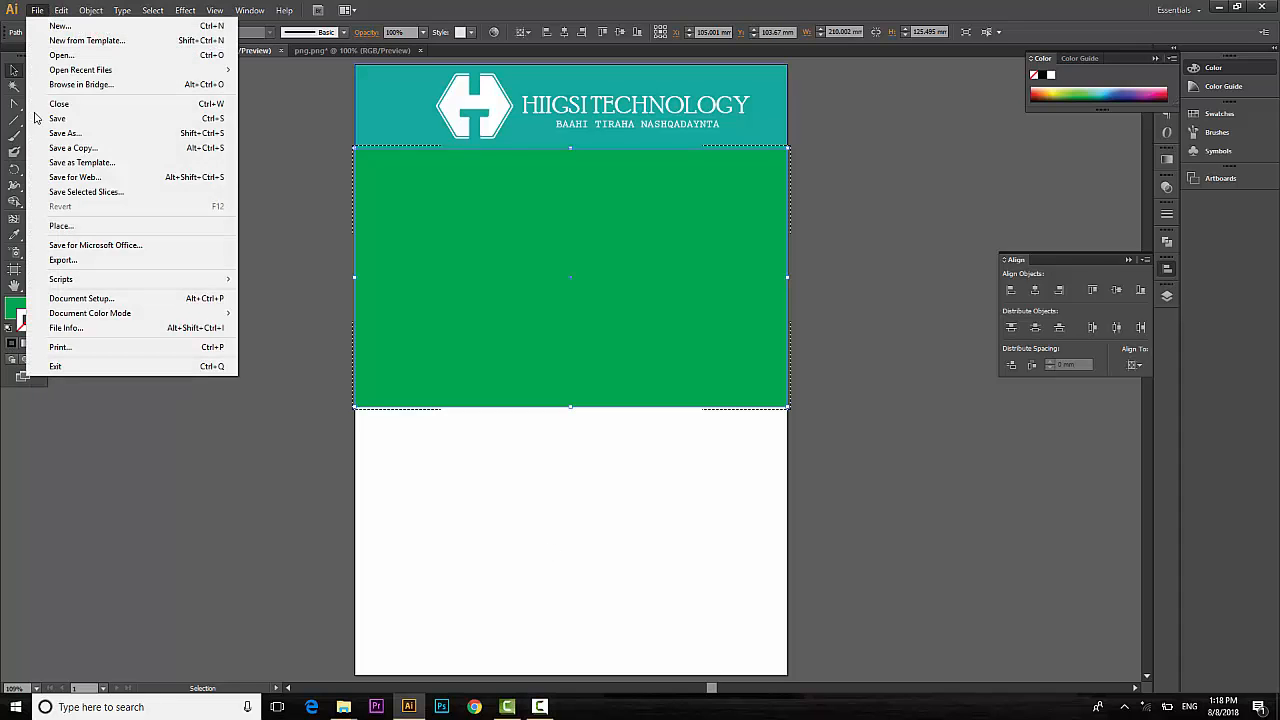
{"action": "left_click", "coordinate": [58, 226]}
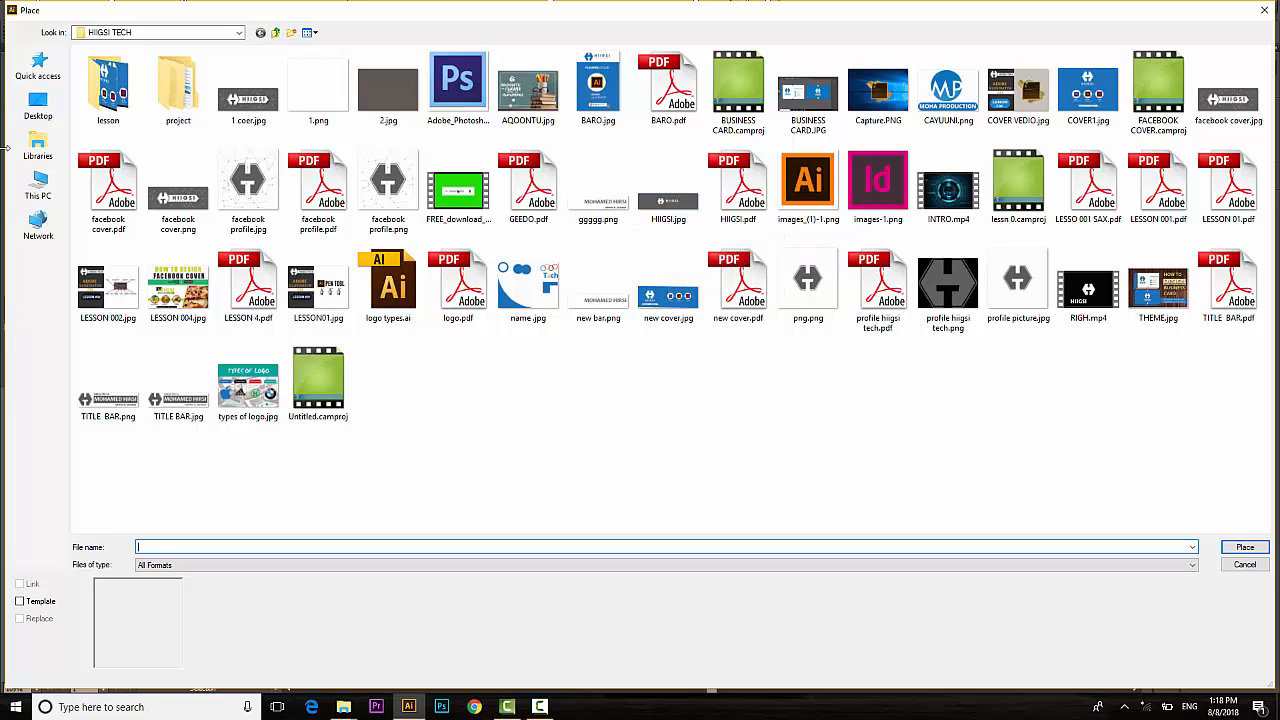
{"action": "double_click", "coordinate": [183, 89]}
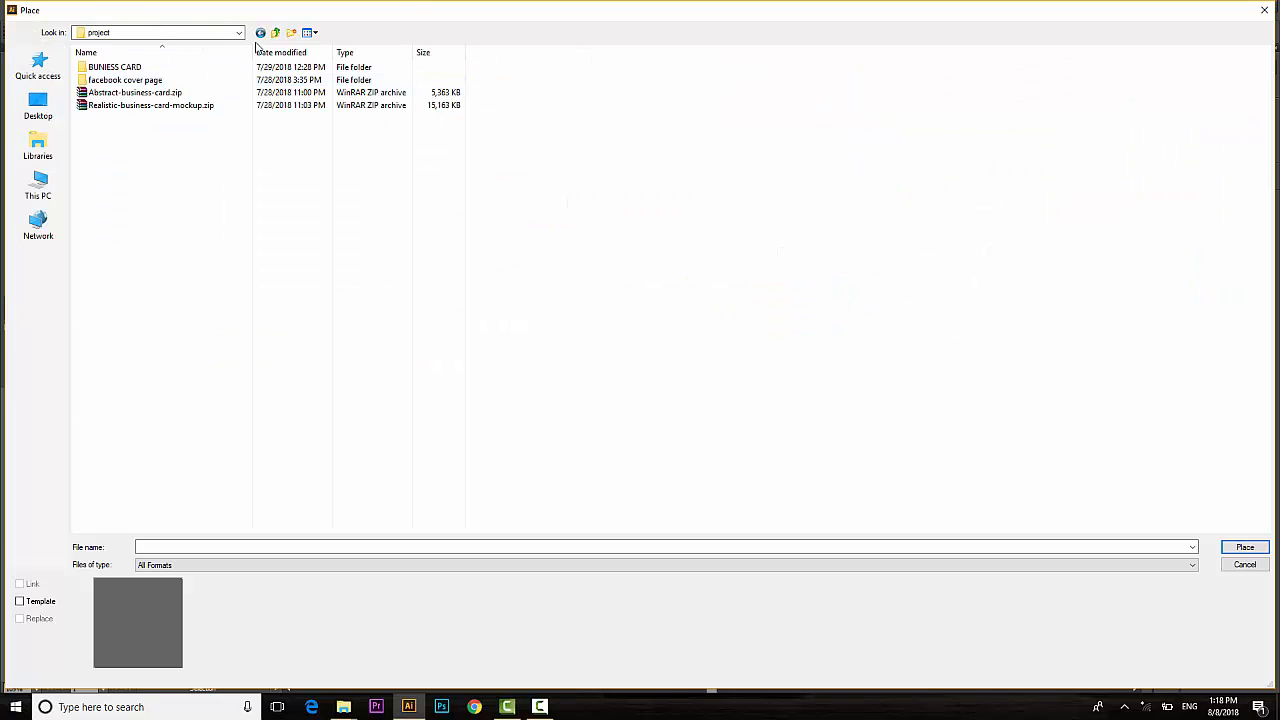
{"action": "left_click", "coordinate": [261, 33]}
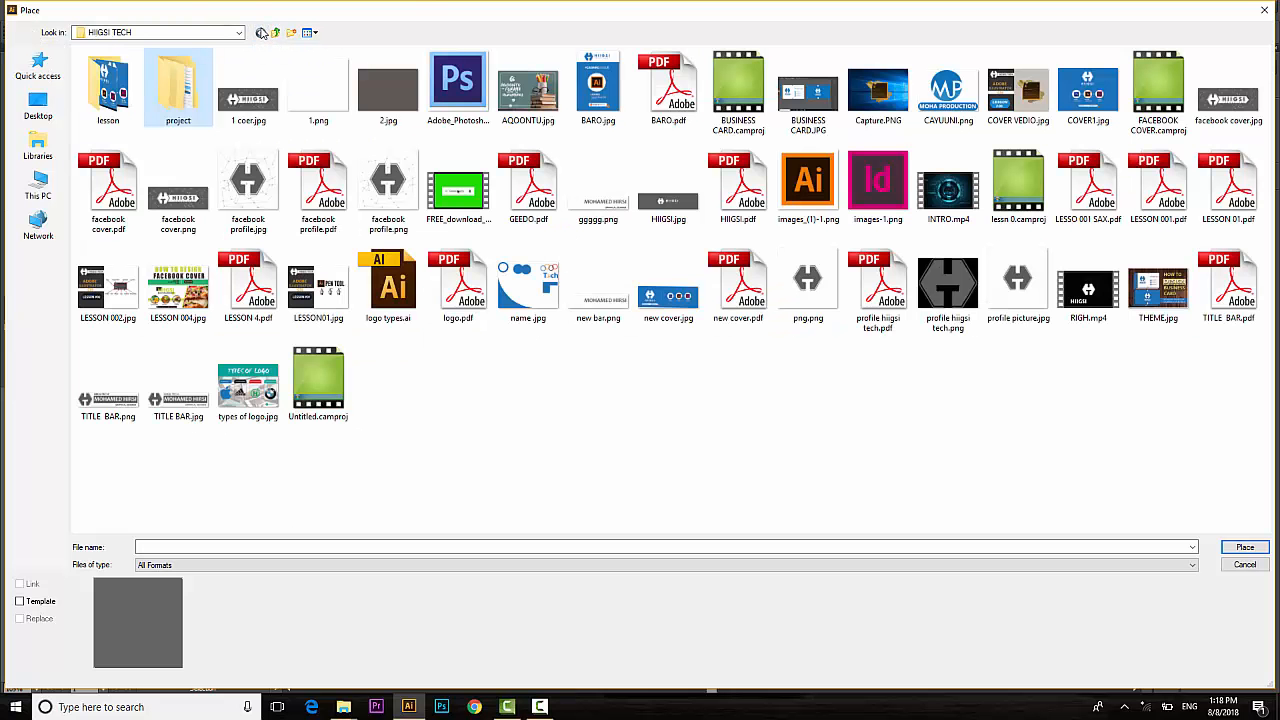
{"action": "left_click", "coordinate": [261, 33]}
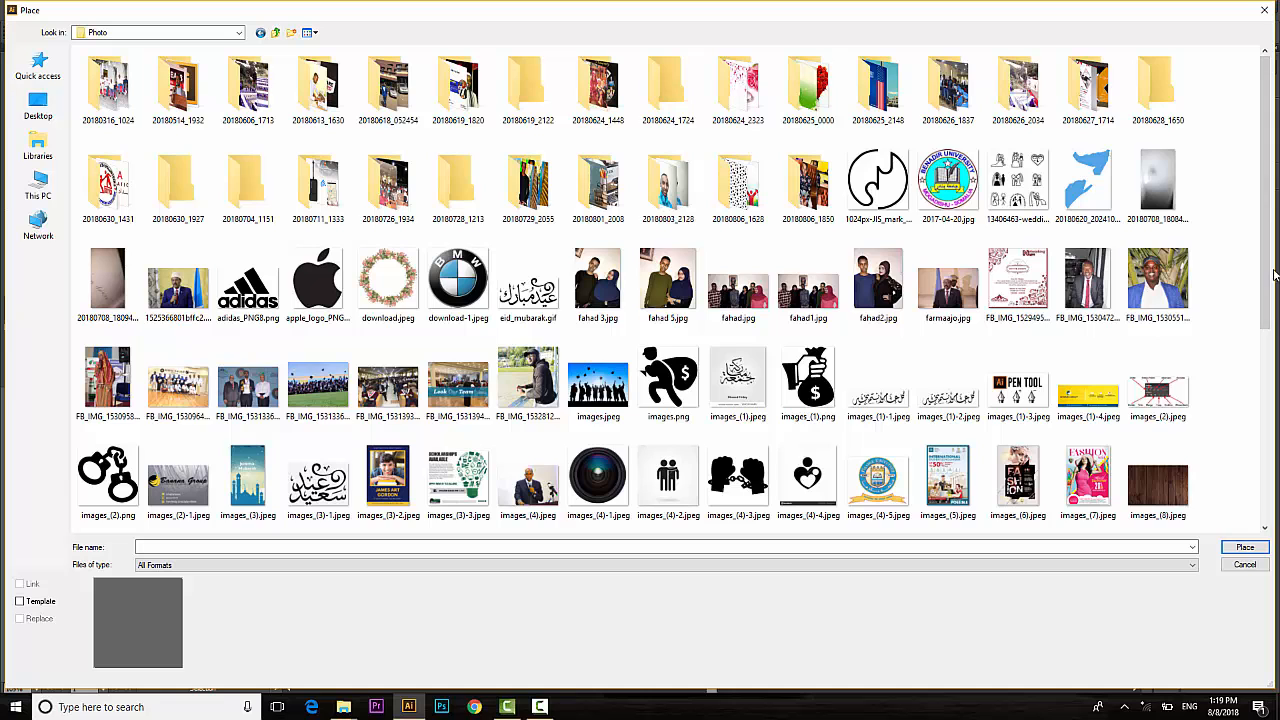
{"action": "scroll", "coordinate": [1273, 262], "scroll_direction": "down", "scroll_amount": 2}
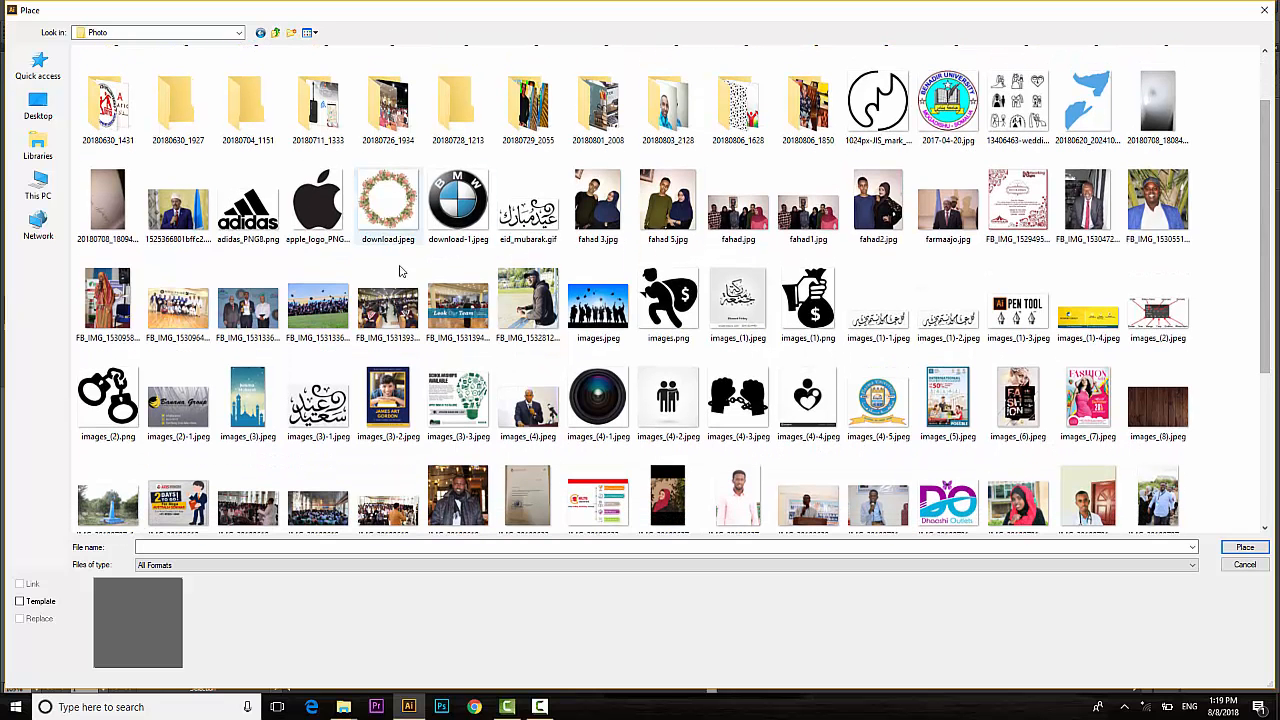
{"action": "left_click", "coordinate": [597, 312]}
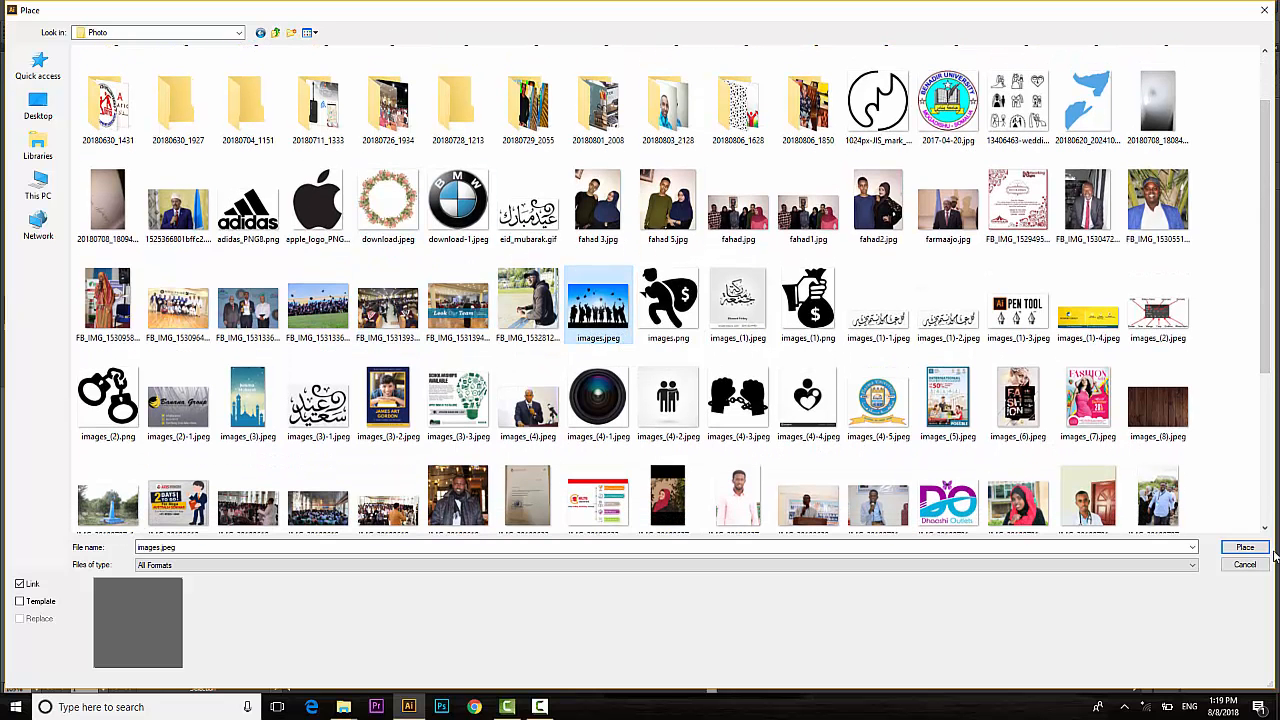
{"action": "left_click", "coordinate": [1245, 545]}
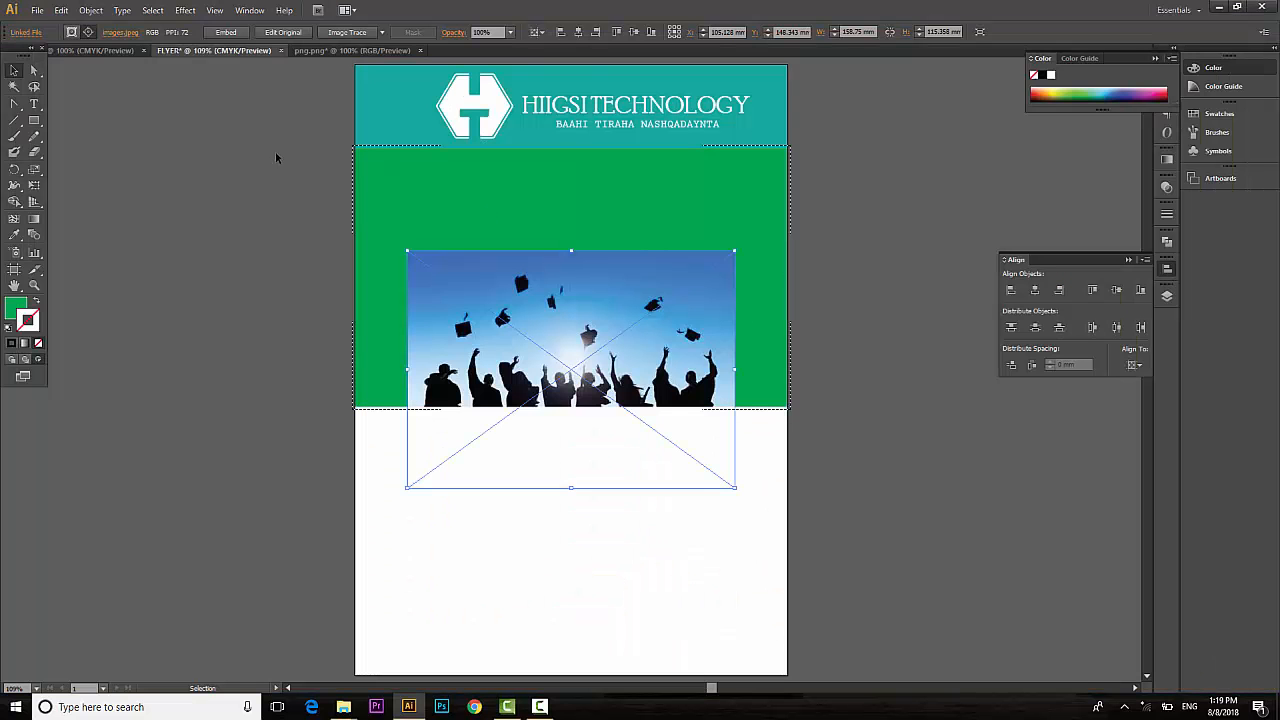
Scale and position the photo to cover the green band.
{"action": "left_click_drag", "start_coordinate": [594, 334], "coordinate": [586, 225]}
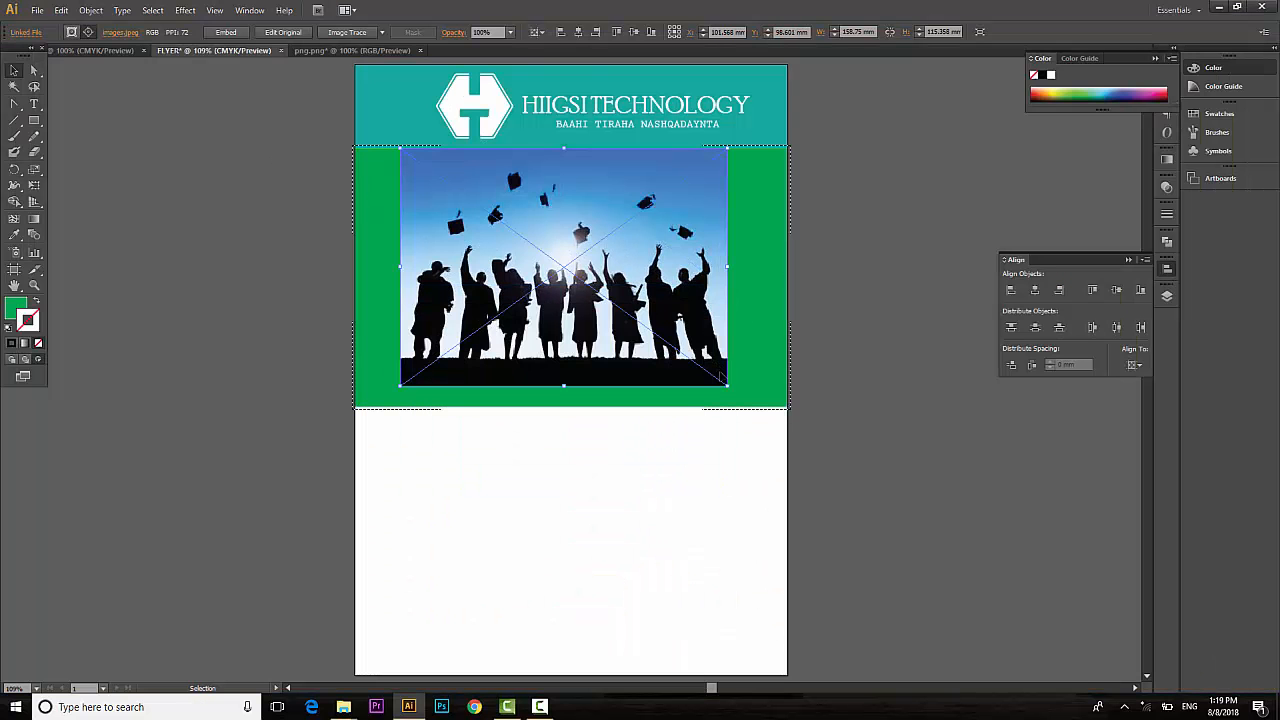
{"action": "left_click_drag", "start_coordinate": [722, 390], "coordinate": [828, 488]}
{"action": "left_click_drag", "start_coordinate": [612, 266], "coordinate": [620, 307]}
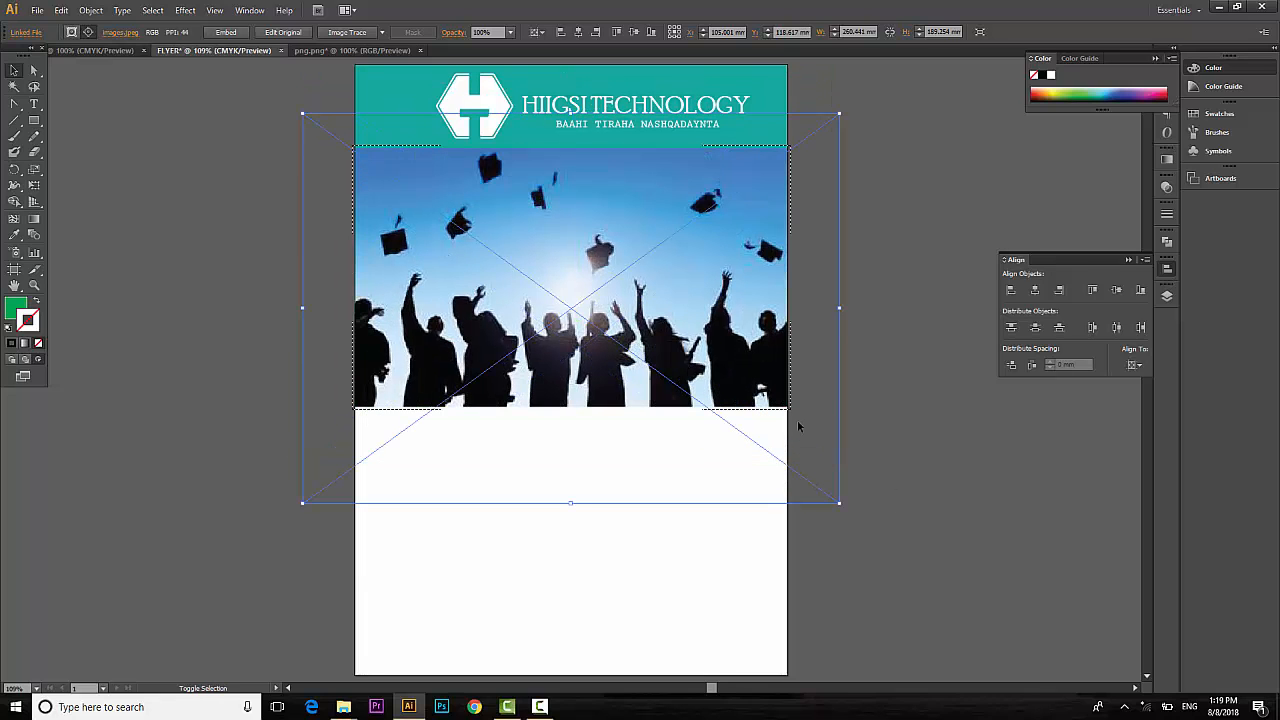
{"action": "left_click_drag", "start_coordinate": [840, 504], "coordinate": [802, 476]}
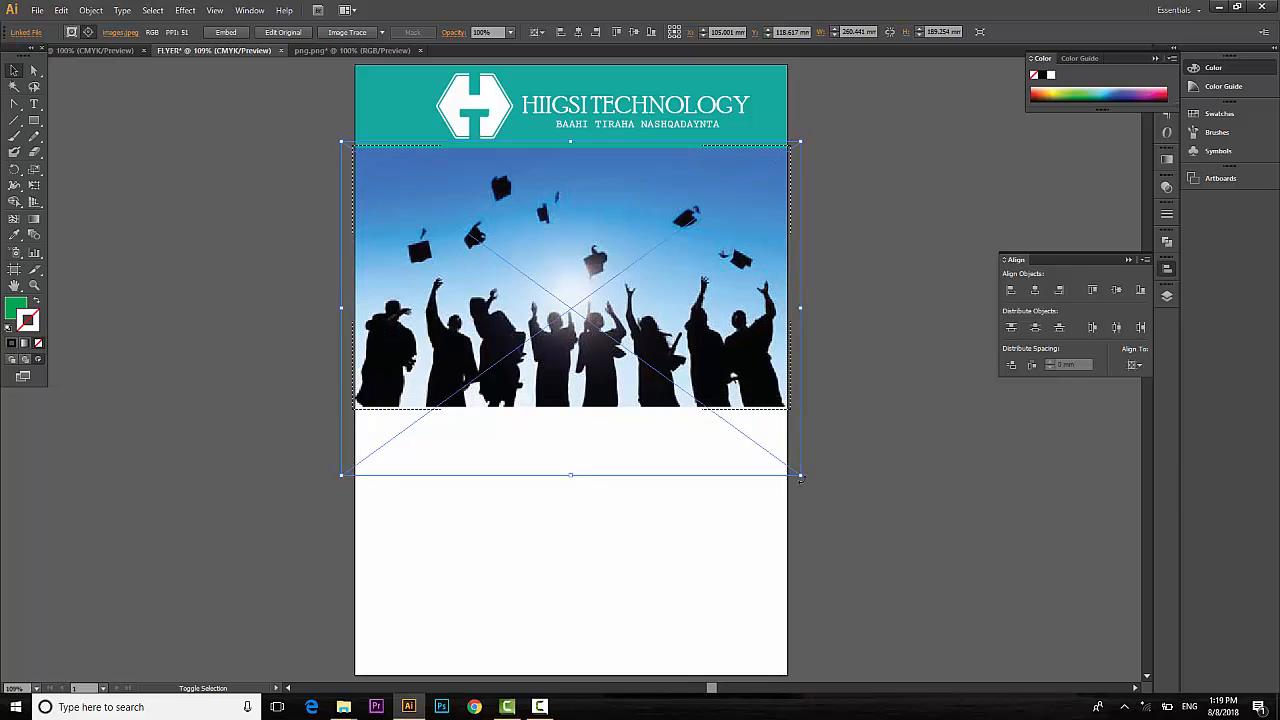
{"action": "left_click", "coordinate": [931, 315]}
Send the clipped photo to the back with Arrange > Send to Back.
{"action": "left_click_drag", "start_coordinate": [910, 462], "coordinate": [463, 289]}
{"action": "key", "text": "ctrl+shift+bracketleft"}
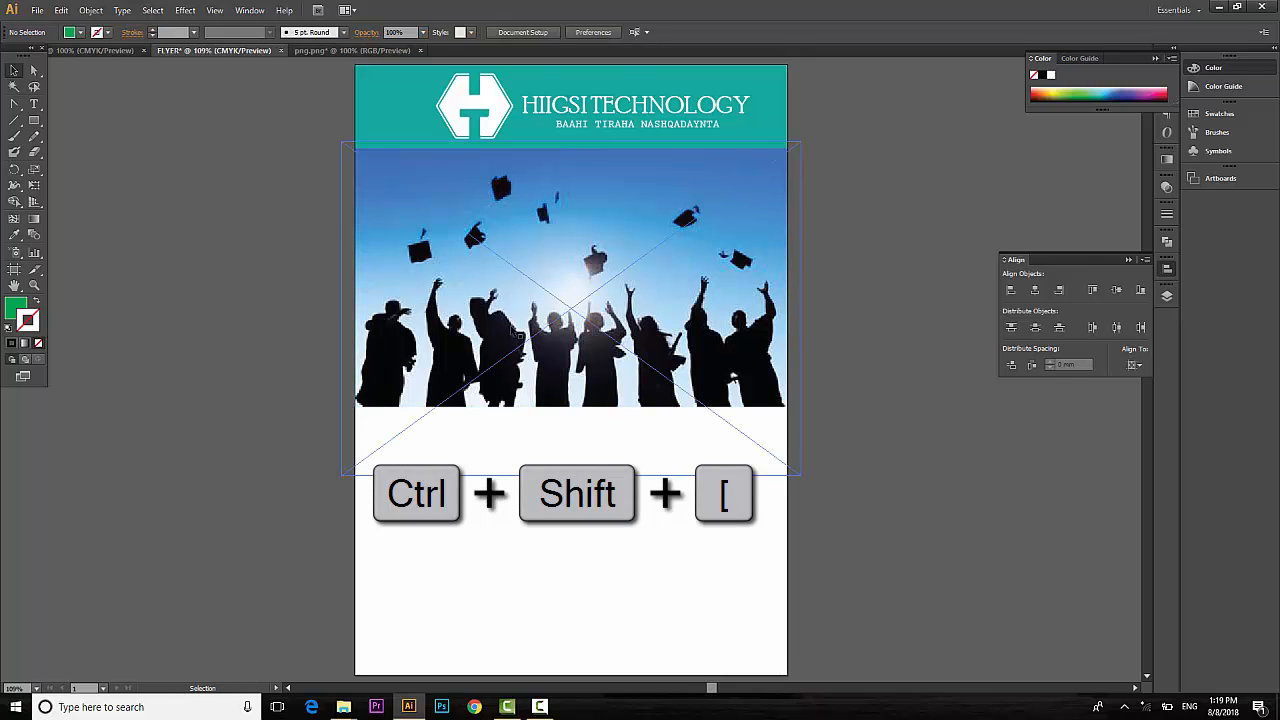
{"action": "right_click", "coordinate": [506, 312]}
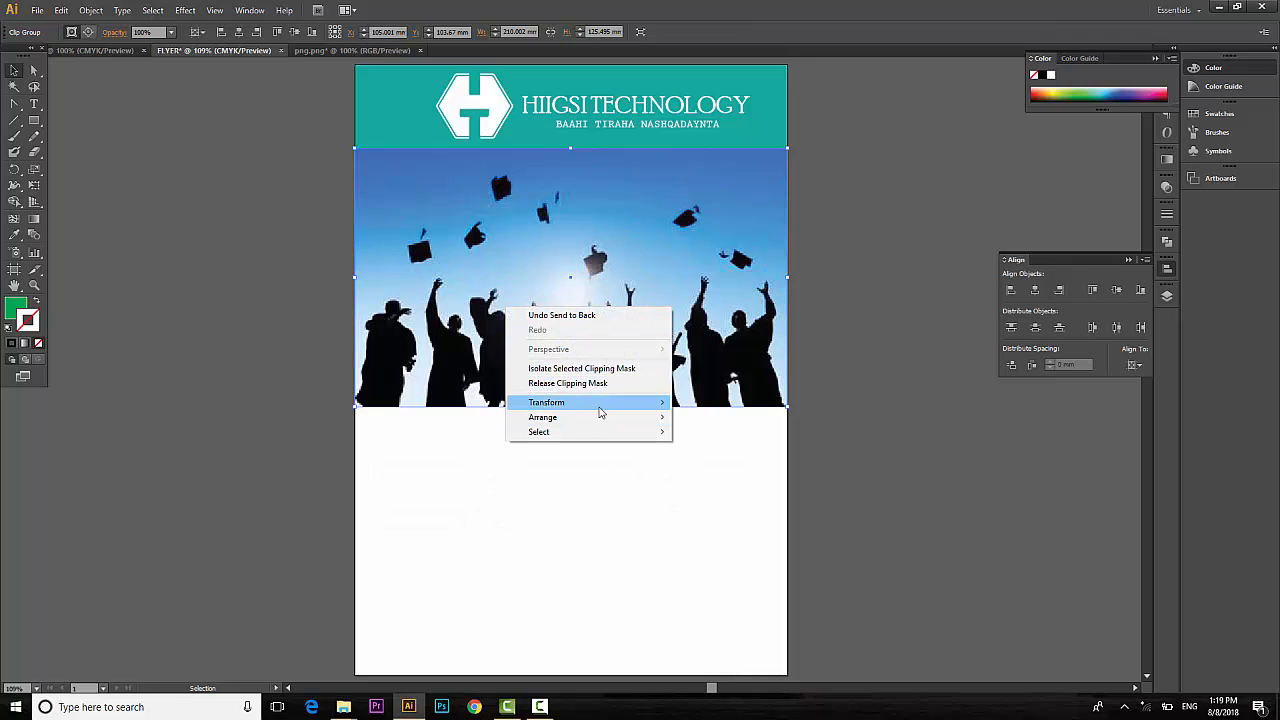
{"action": "mouse_move", "coordinate": [560, 417]}
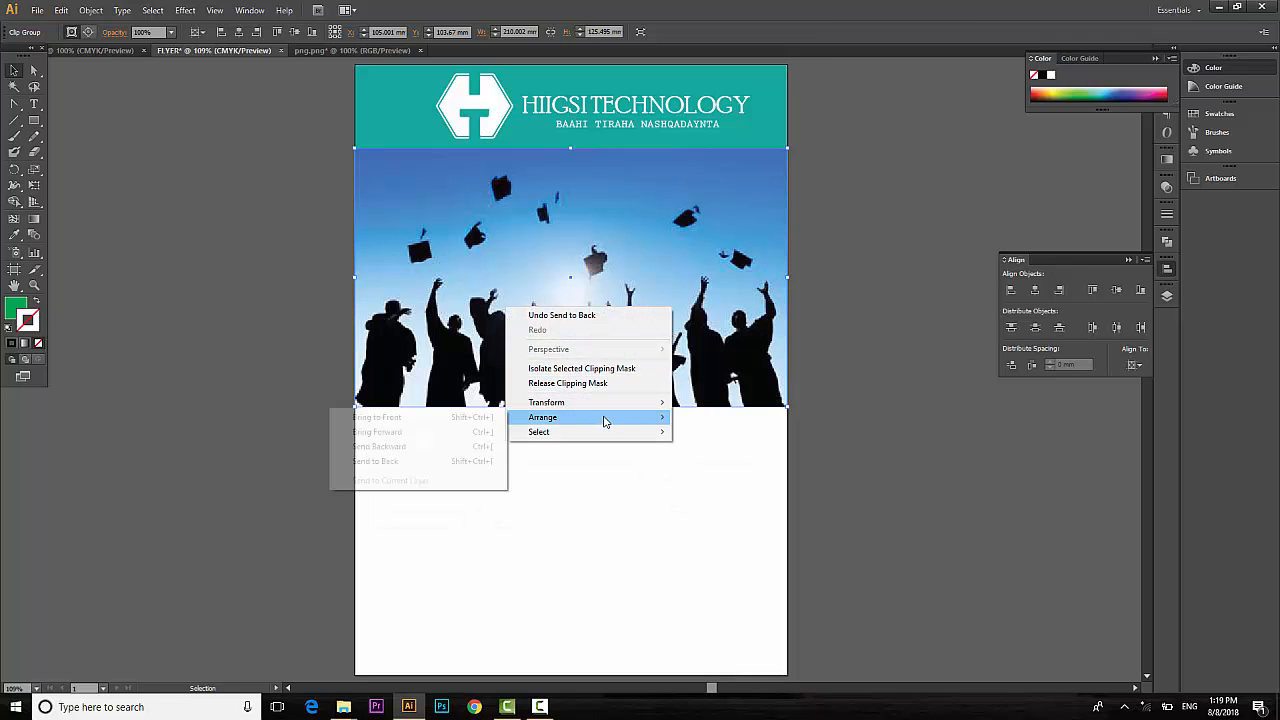
{"action": "left_click", "coordinate": [412, 461]}
{"action": "left_click", "coordinate": [490, 516]}
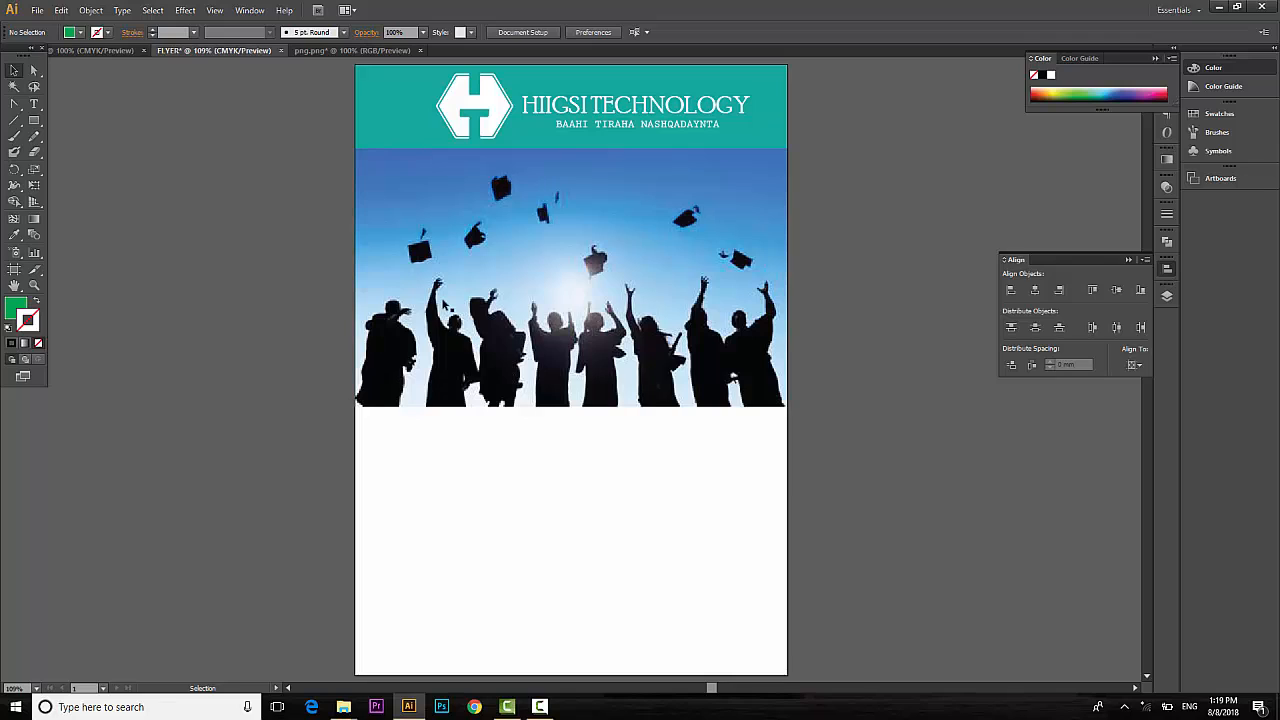
Draw a headline bar across the photo and sample the header's teal onto it.
{"action": "left_click", "coordinate": [35, 122]}
{"action": "left_click_drag", "start_coordinate": [418, 216], "coordinate": [690, 244]}
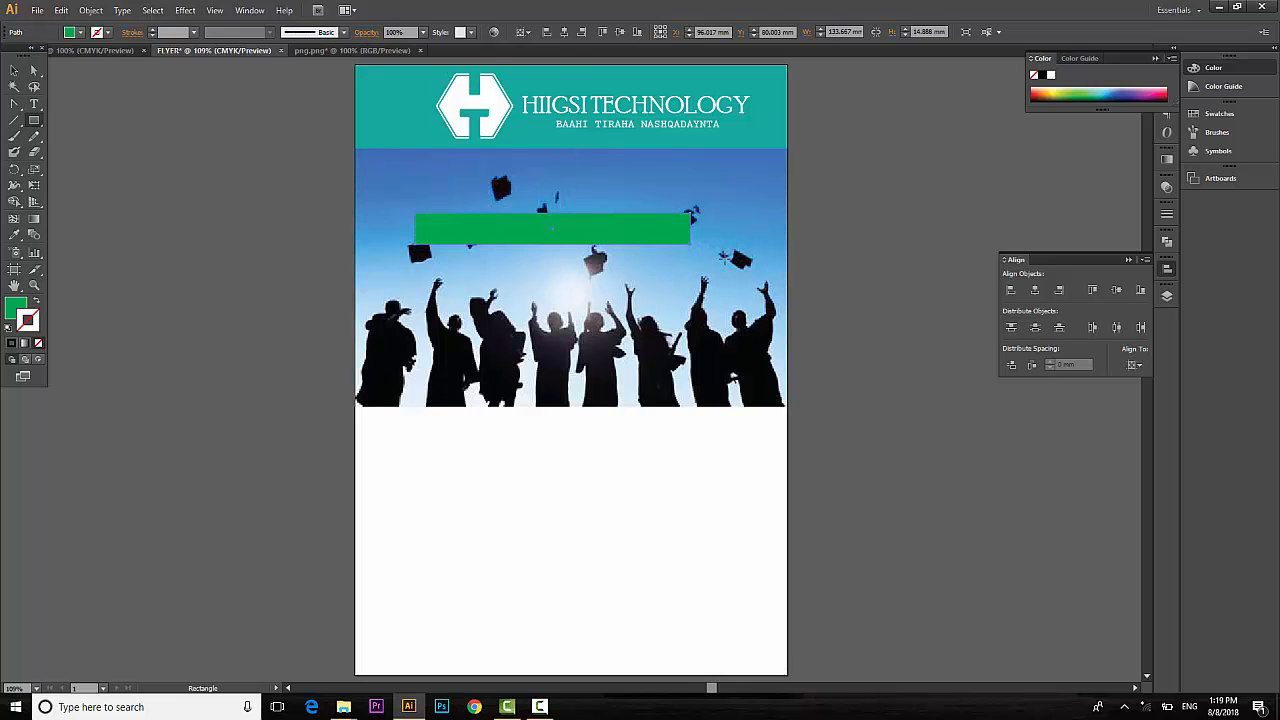
{"action": "key", "text": "i"}
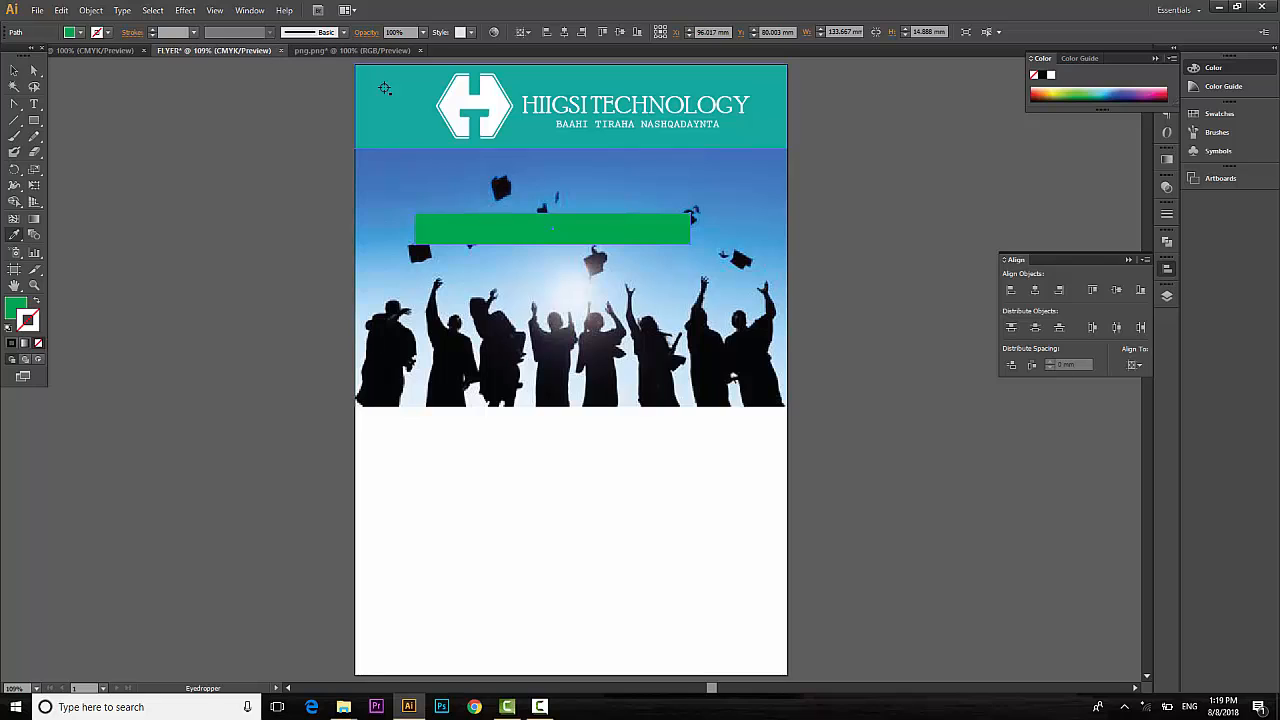
{"action": "left_click", "coordinate": [387, 108]}
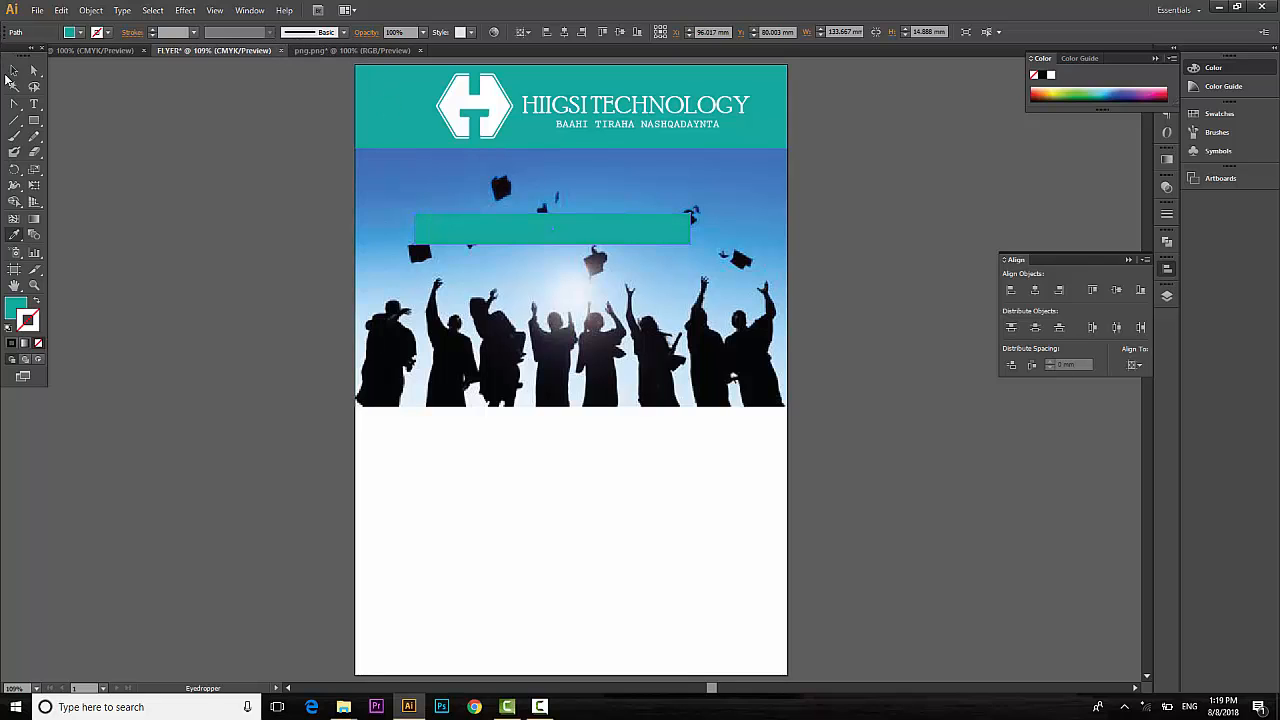
Change the bar's fill to orange and start a text line on the photo.
{"action": "left_click", "coordinate": [14, 71]}
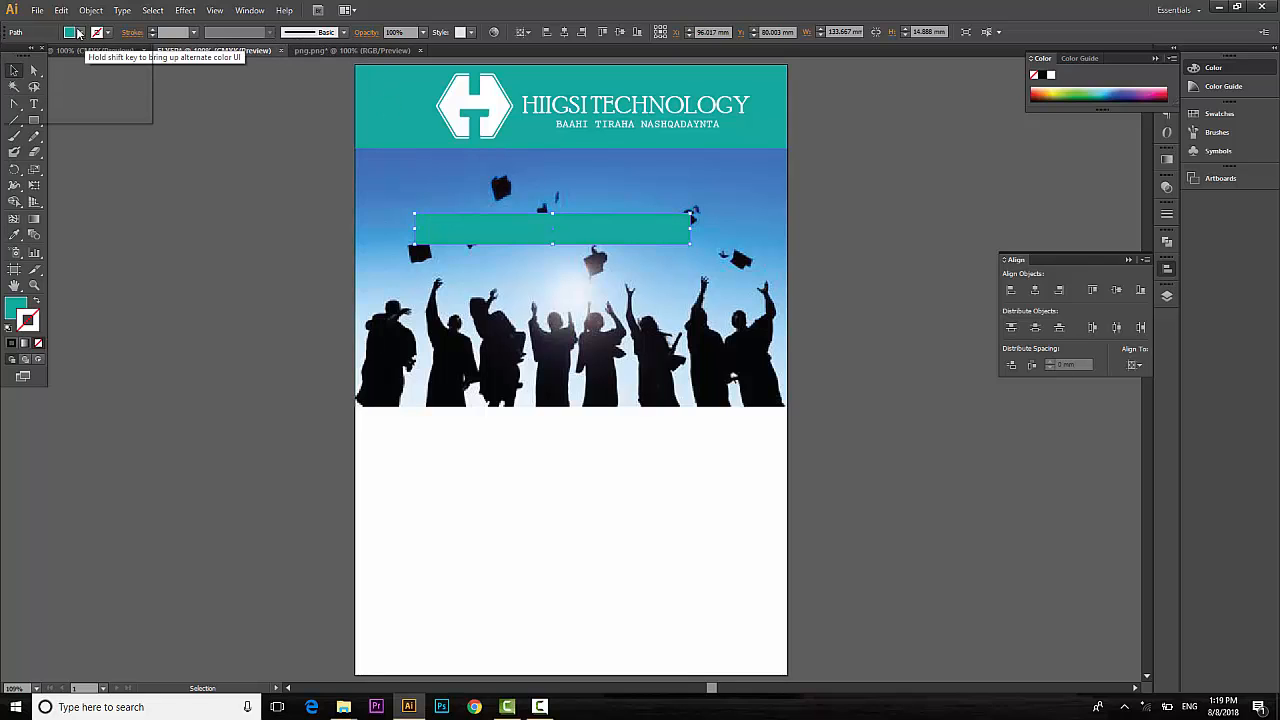
{"action": "left_click", "coordinate": [79, 34]}
{"action": "left_click", "coordinate": [102, 64]}
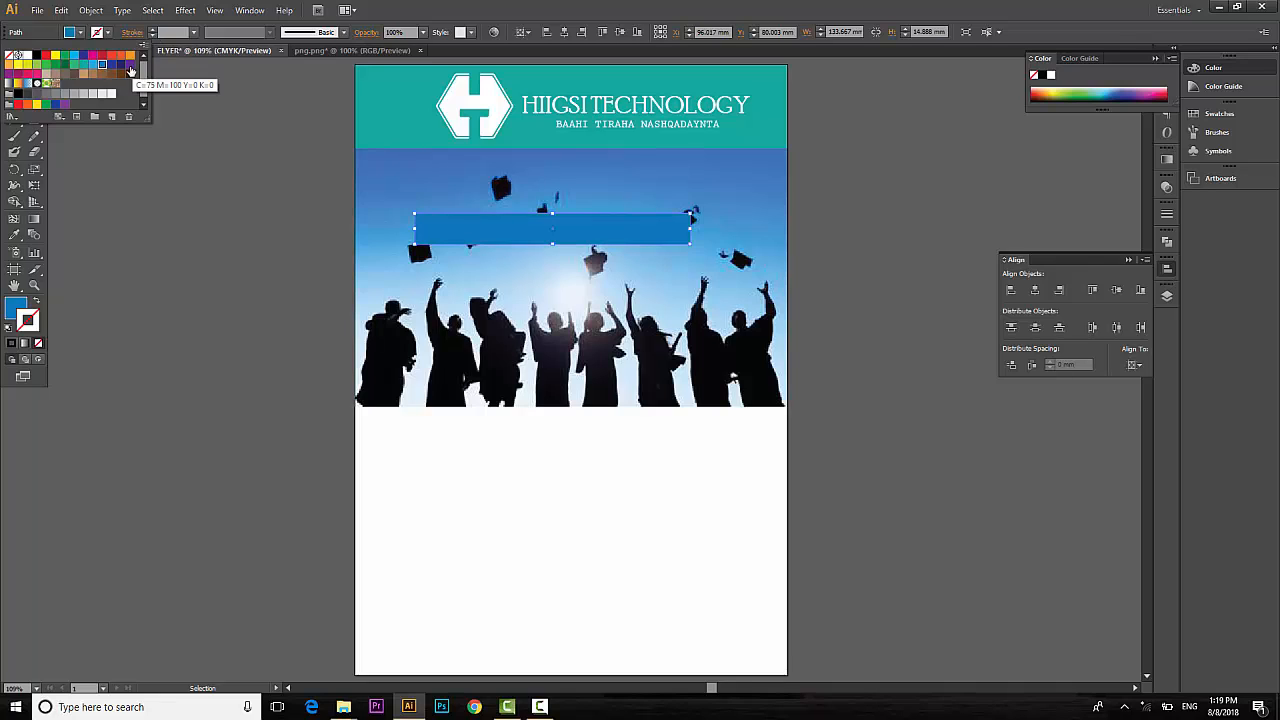
{"action": "left_click", "coordinate": [130, 57]}
{"action": "left_click", "coordinate": [166, 226]}
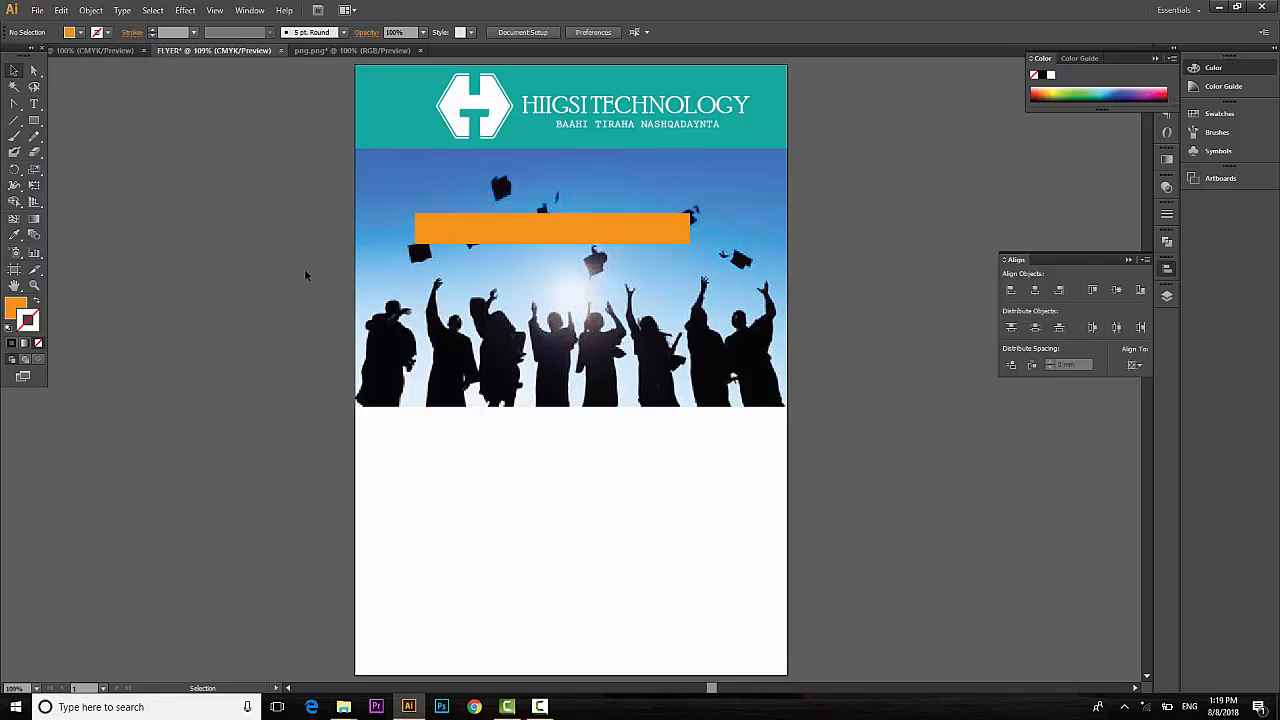
{"action": "left_click", "coordinate": [34, 104]}
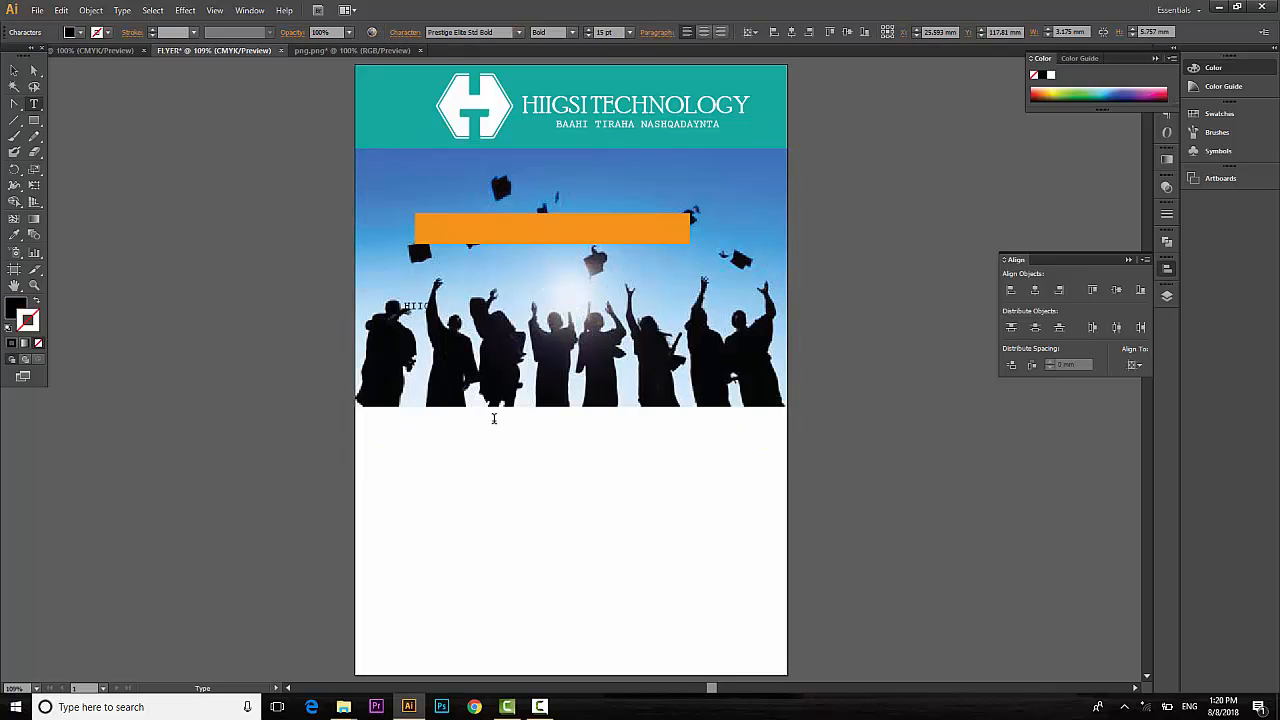
Type 'HIIGSI TECHNOLOGY' and 'WAA BAAHI TIRAHA BARASHADA DESIGN' on two lines at 37 pt.
{"action": "type", "text": "SI TECHNOLOGY"}
{"action": "key", "text": "Return"}
{"action": "type", "text": "WA"}
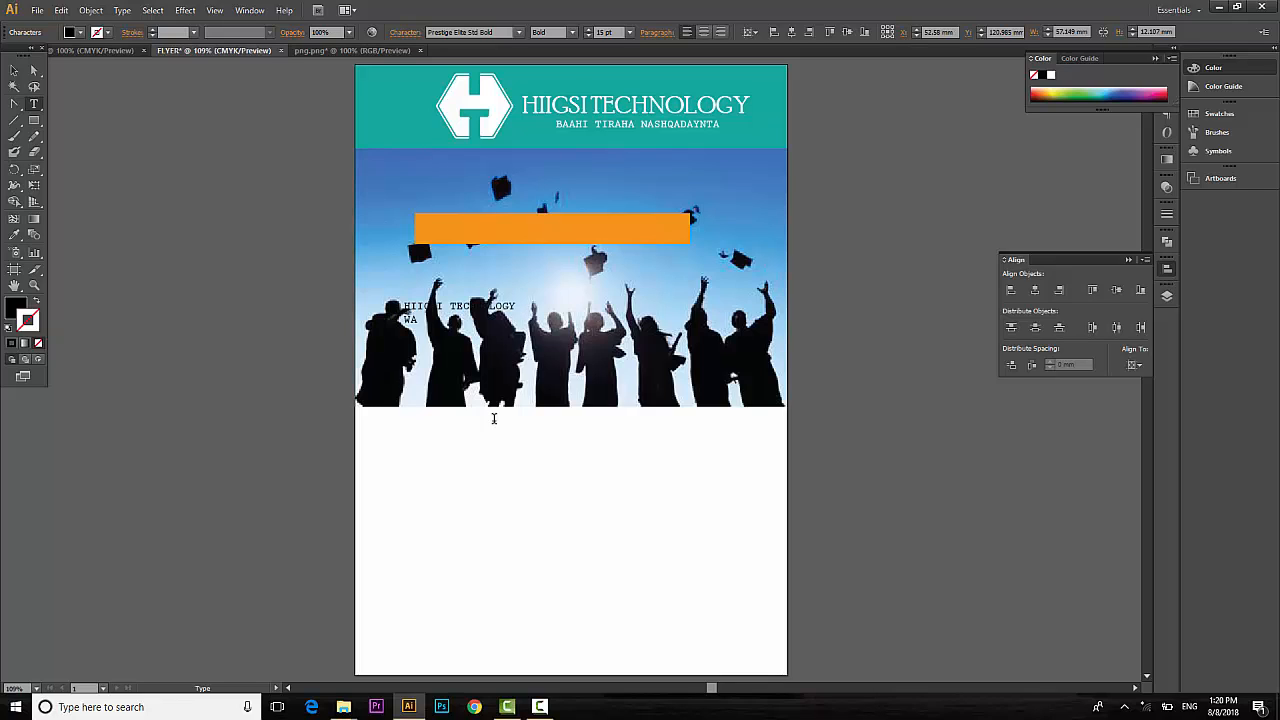
{"action": "type", "text": "A SAAHI T A "}
{"action": "type", "text": "BARASHADA DESIGN"}
{"action": "key", "text": "ctrl+a"}
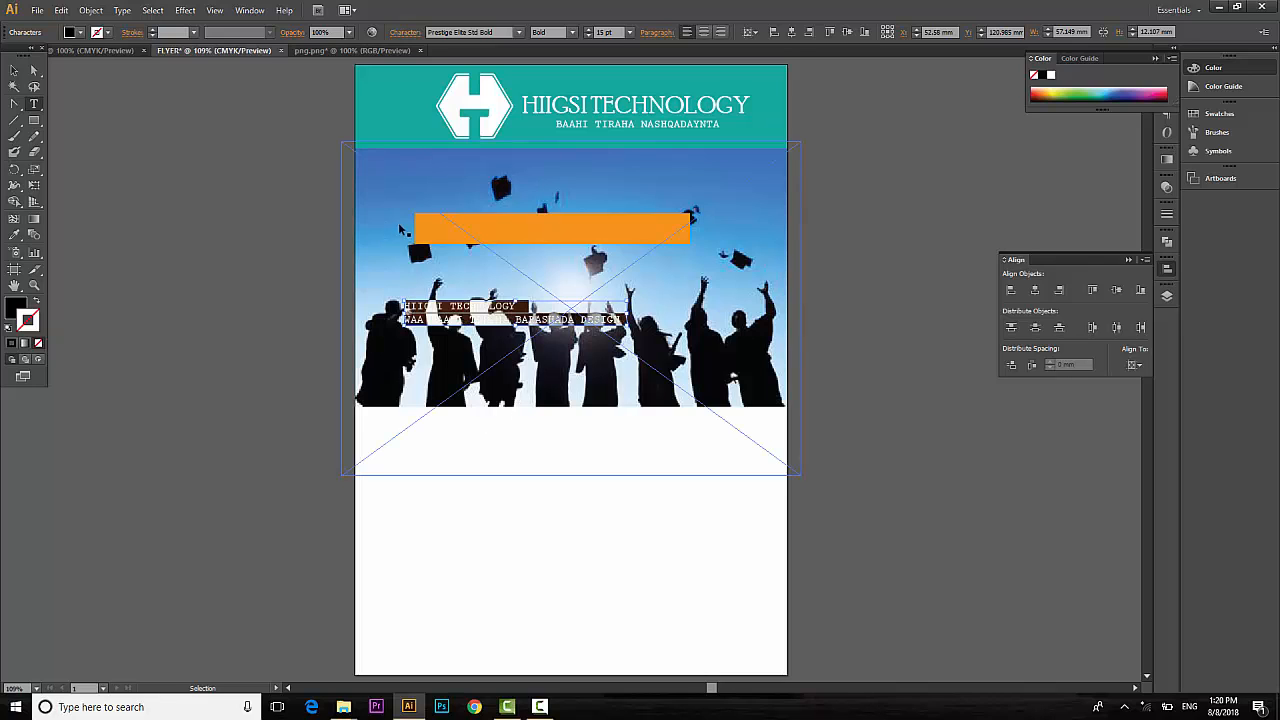
{"action": "left_click", "coordinate": [589, 29]}
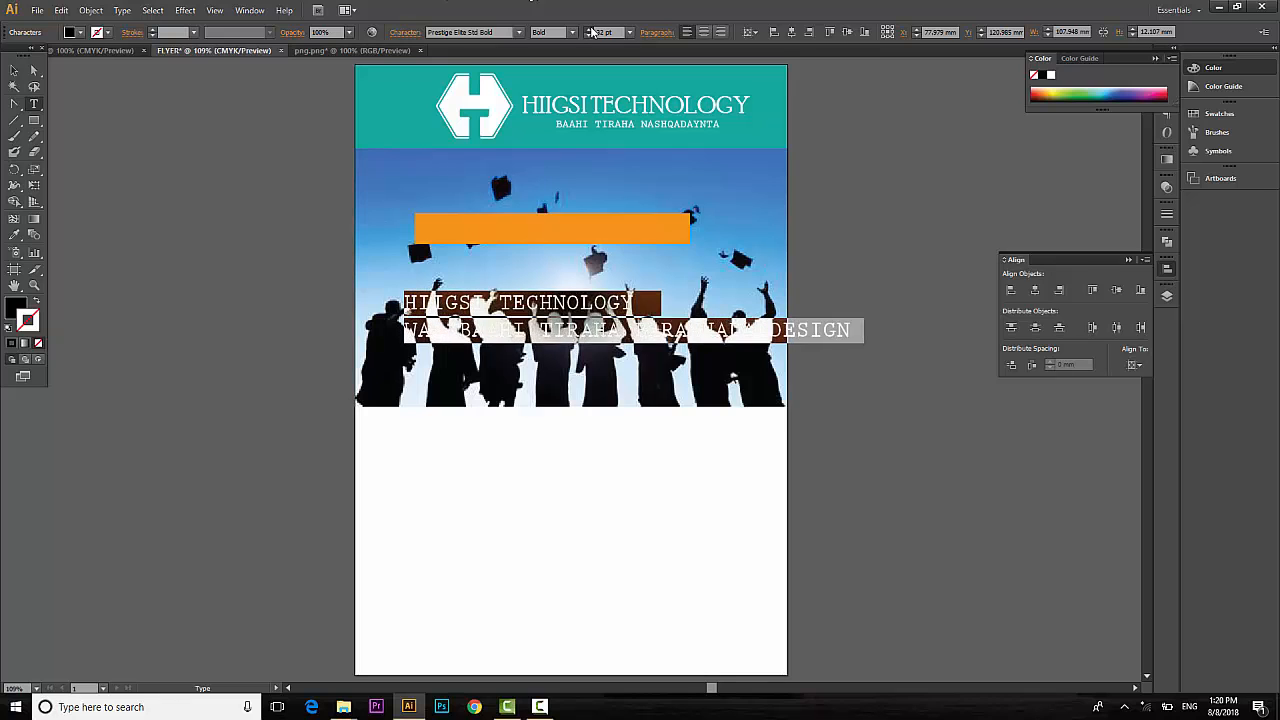
{"action": "left_click", "coordinate": [589, 29]}
{"action": "left_click", "coordinate": [589, 29]}
{"action": "left_click", "coordinate": [589, 29]}
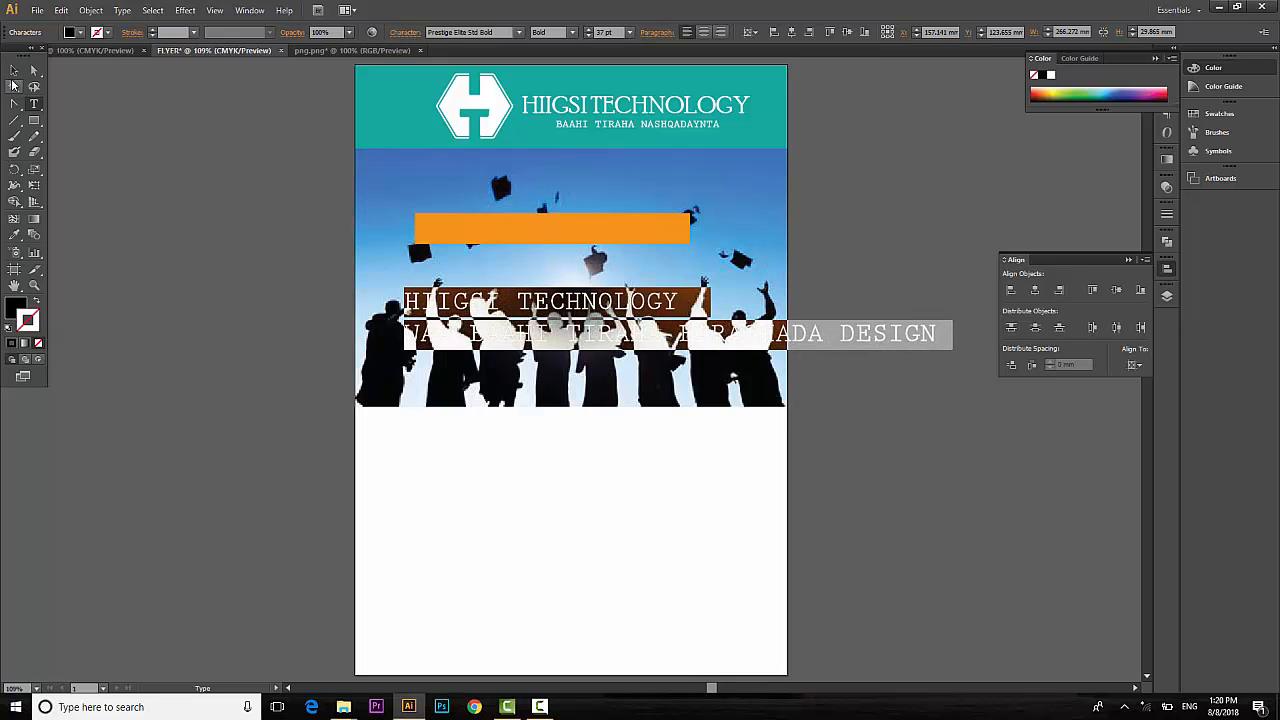
Move the headline onto the orange bar and stretch the bar's left edge further left.
{"action": "left_click", "coordinate": [14, 70]}
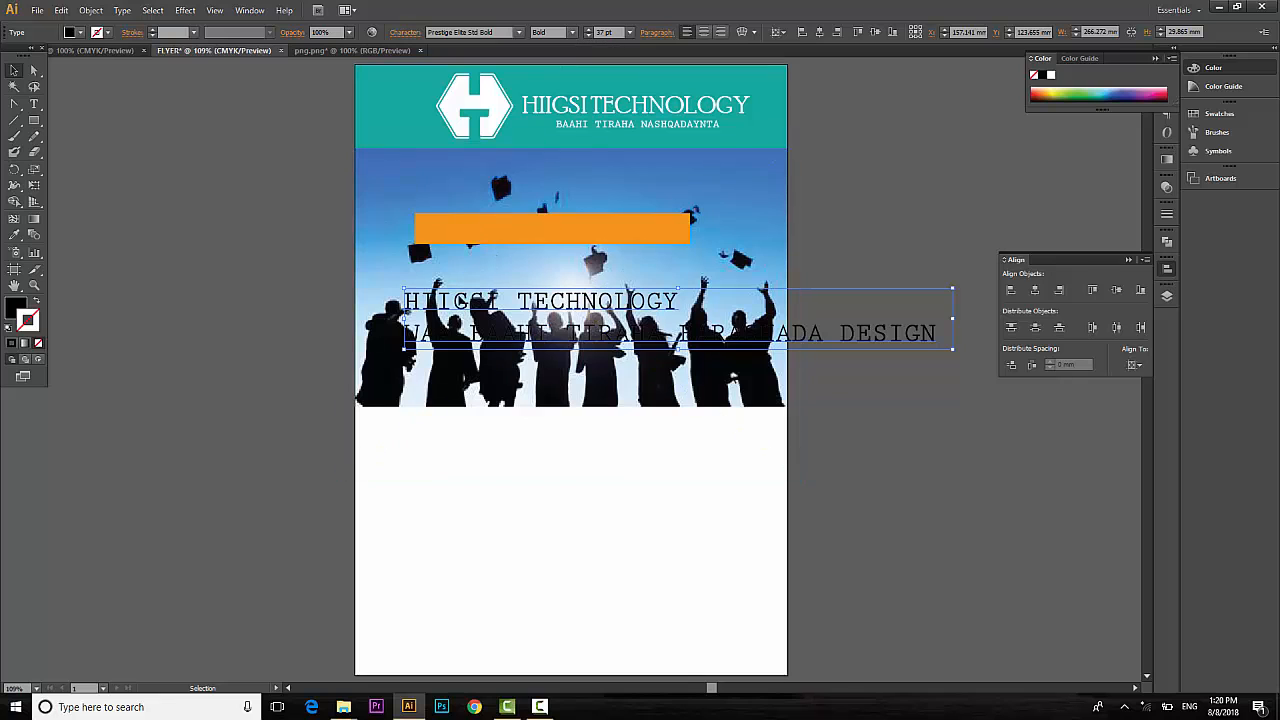
{"action": "left_click", "coordinate": [469, 285]}
{"action": "key", "text": "ctrl+2"}
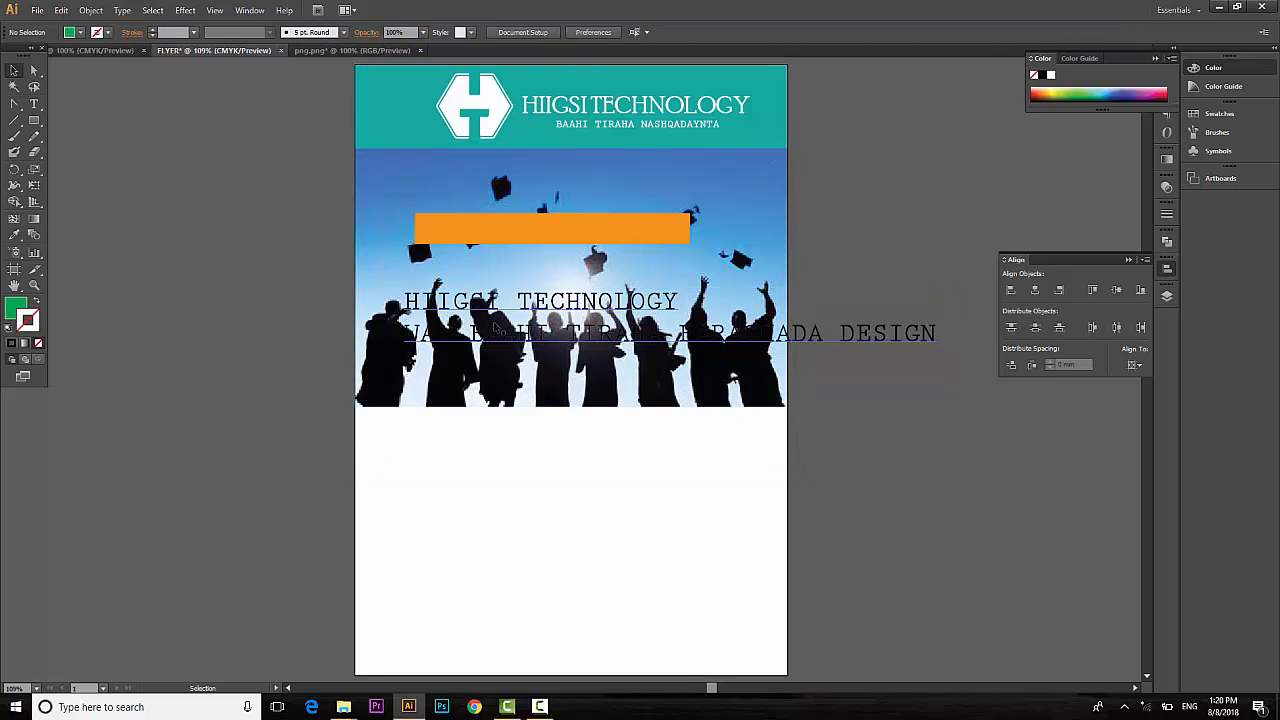
{"action": "left_click_drag", "start_coordinate": [490, 302], "coordinate": [506, 231]}
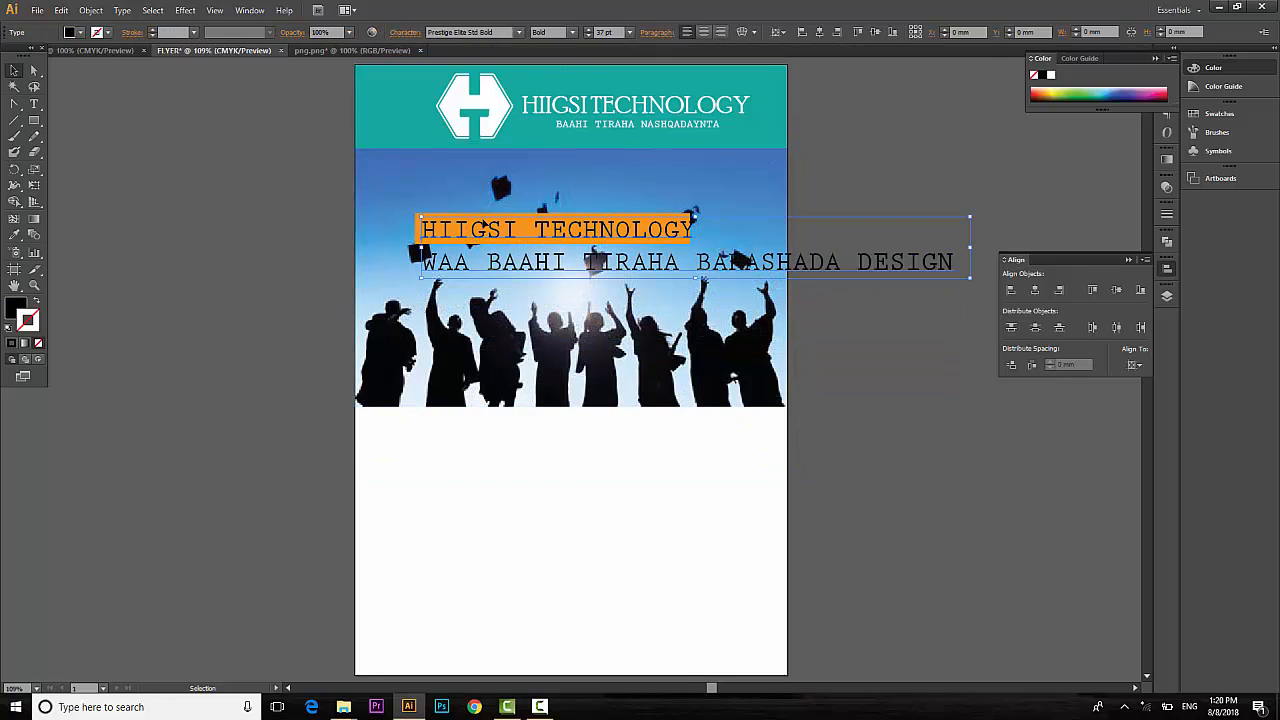
{"action": "left_click", "coordinate": [420, 229]}
{"action": "left_click_drag", "start_coordinate": [416, 229], "coordinate": [373, 223]}
{"action": "left_click", "coordinate": [561, 230]}
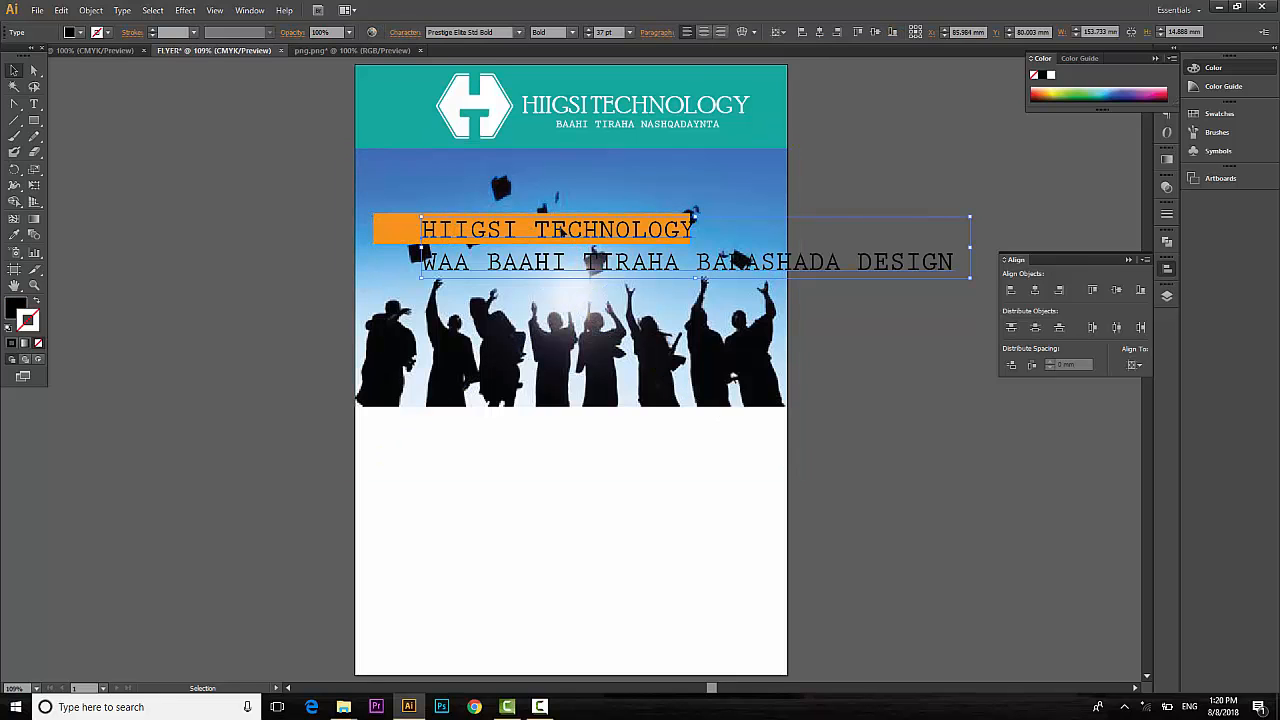
{"action": "left_click_drag", "start_coordinate": [561, 230], "coordinate": [528, 231]}
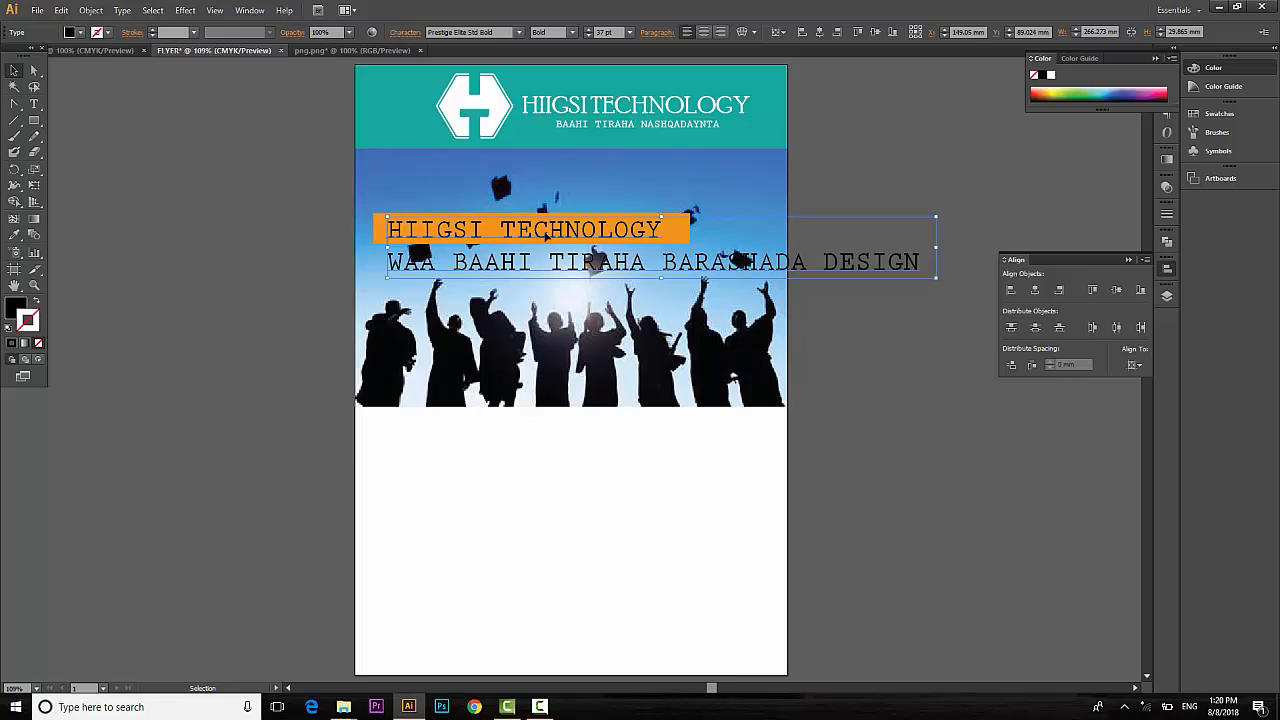
Break the headline before BARASHADA so 'BARASHADA DESIGN' becomes a third line.
{"action": "key", "text": "t"}
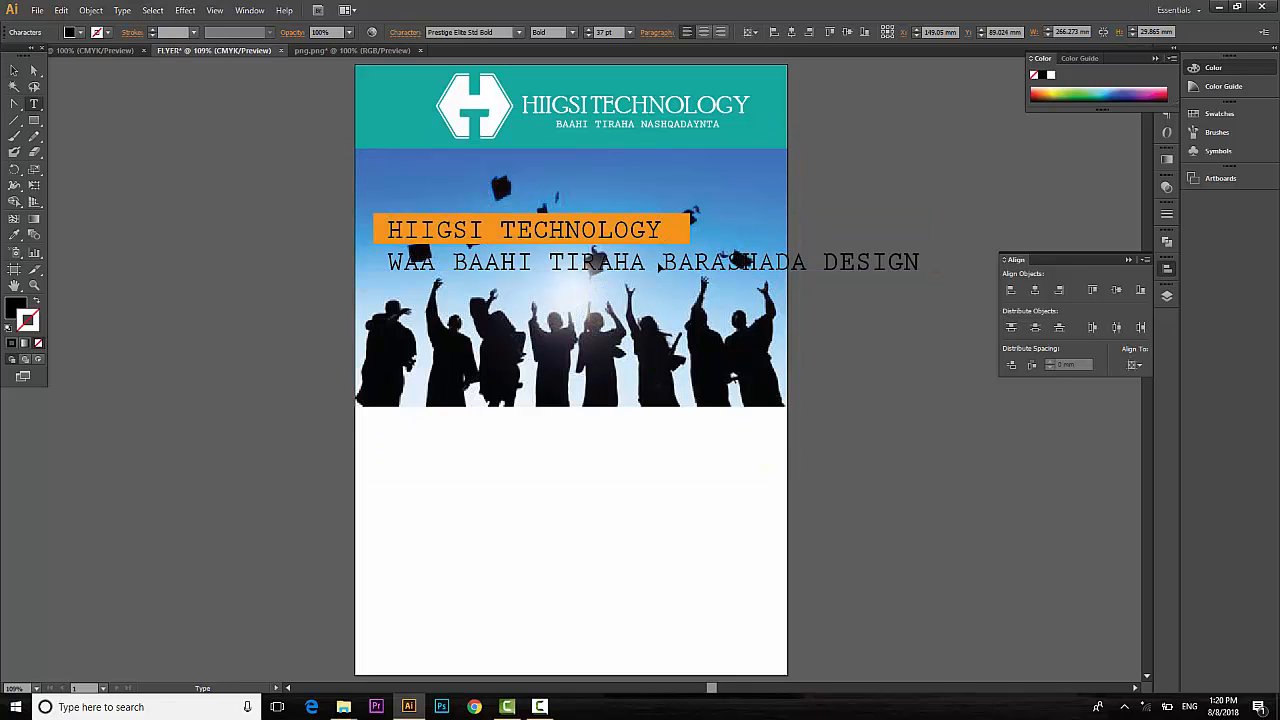
{"action": "left_click", "coordinate": [668, 267]}
{"action": "key", "text": "Return"}
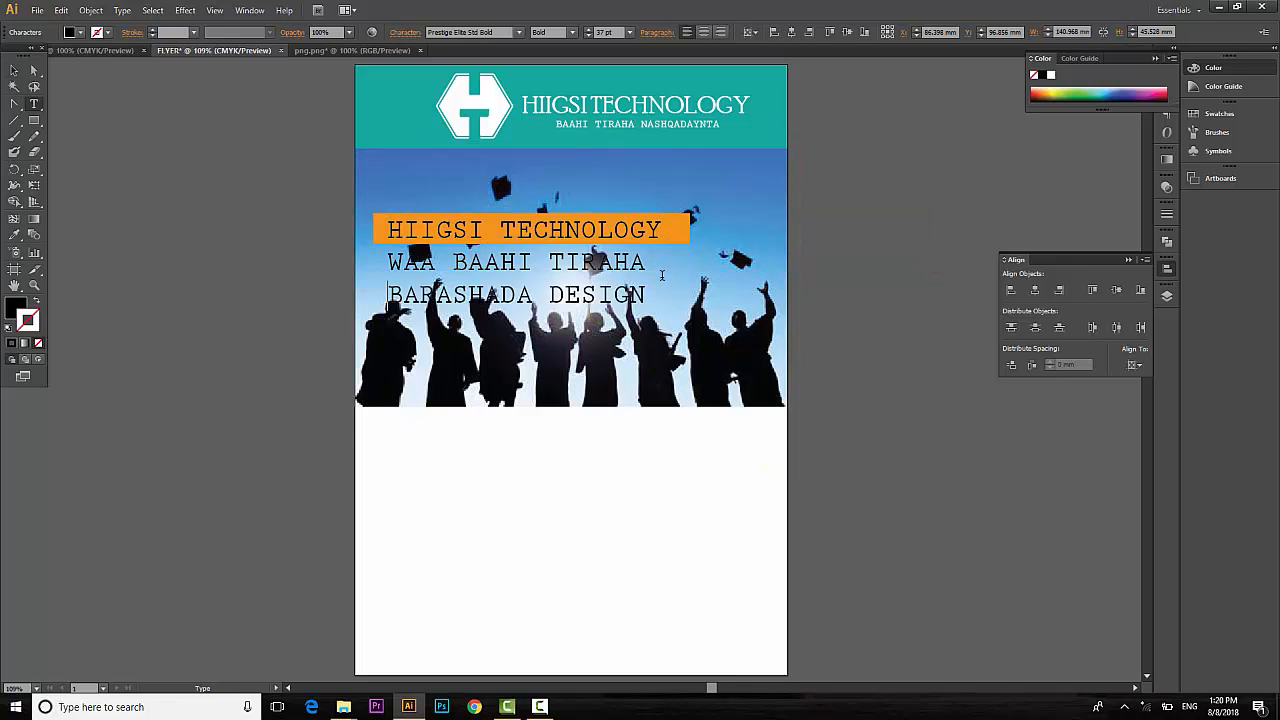
{"action": "key", "text": "Escape"}
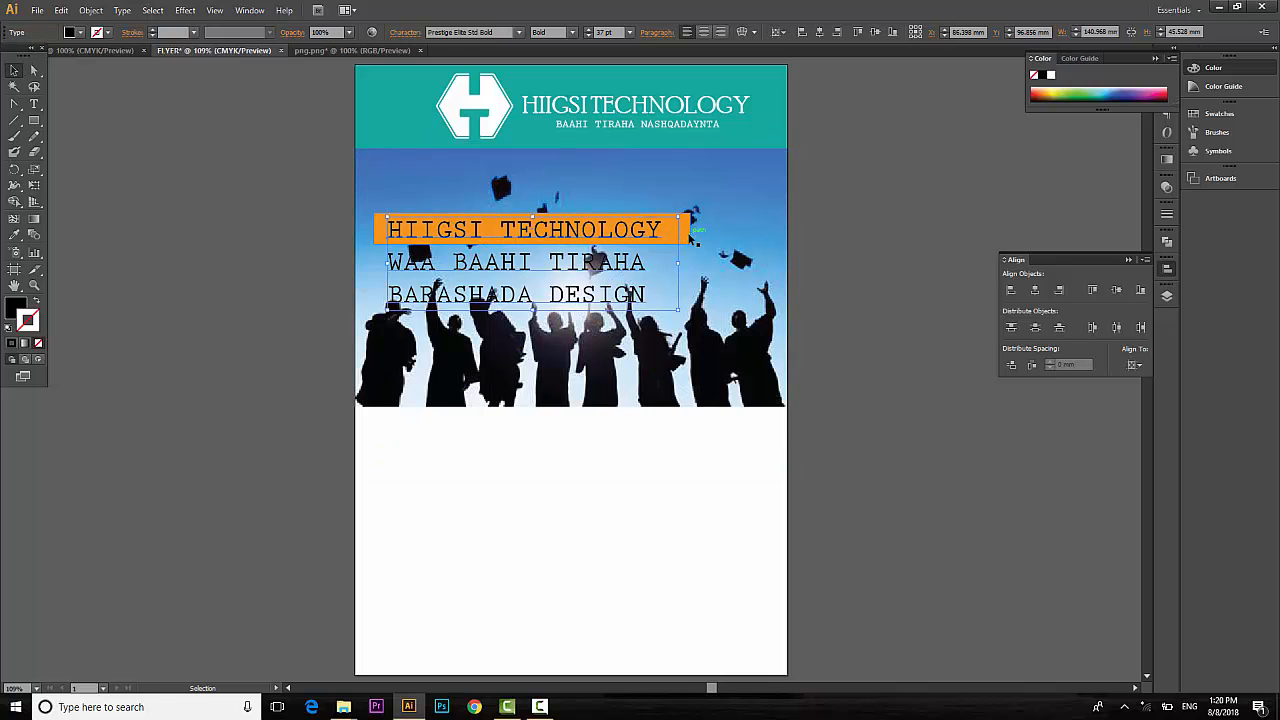
Duplicate the orange bar downward behind 'WAA BAAHI TIRAHA' and 'BARASHADA DESIGN'.
{"action": "left_click", "coordinate": [690, 238]}
{"action": "key", "text": "alt+Down"}
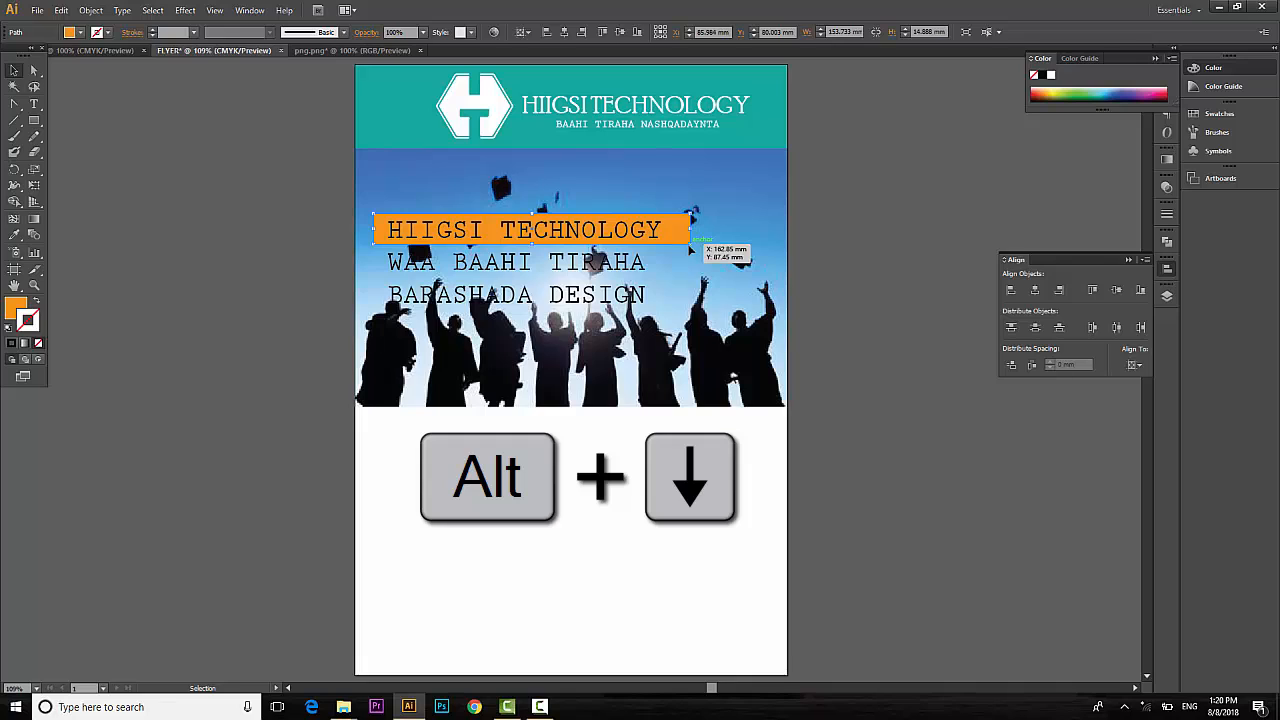
{"action": "key", "text": "alt+Down"}
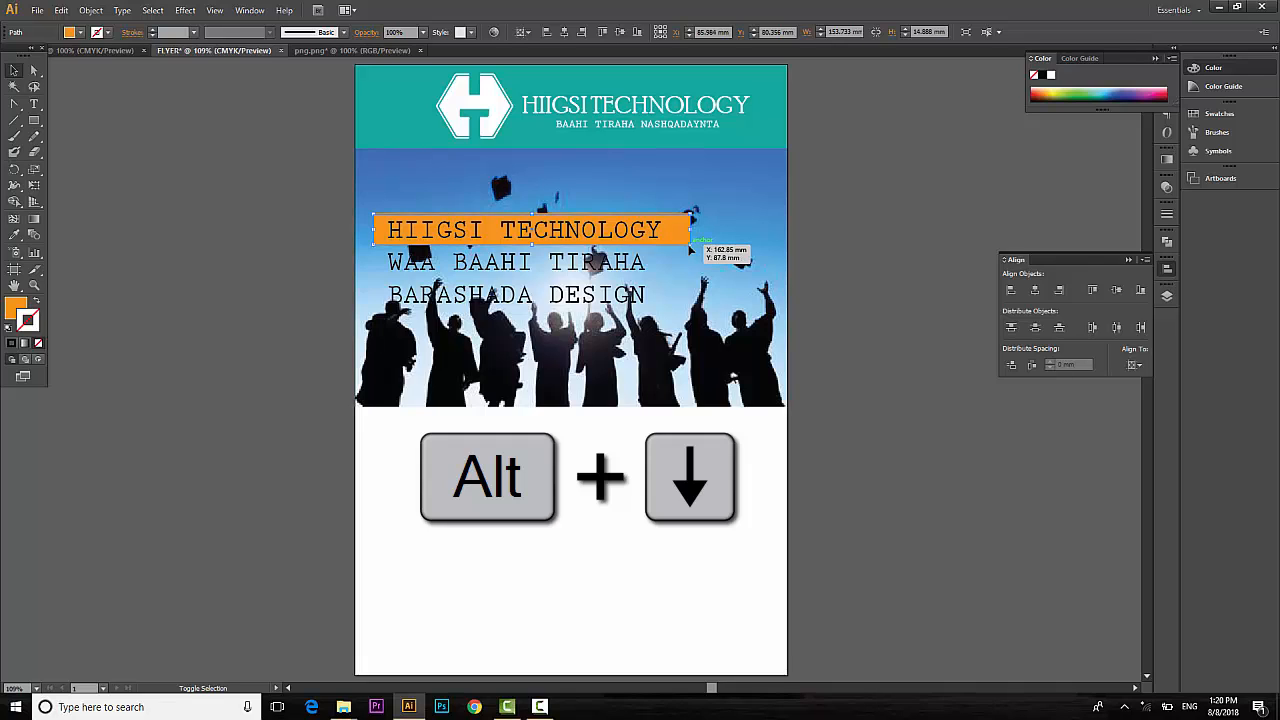
{"action": "key", "text": "alt+Down"}
{"action": "key", "text": "alt+Down"}
{"action": "key", "text": "alt+Down"}
{"action": "key", "text": "alt+Down"}
{"action": "key", "text": "alt+Down"}
{"action": "key", "text": "alt+Down"}
{"action": "key", "text": "alt+Down"}
{"action": "key", "text": "alt+Down"}
{"action": "key", "text": "alt+Down"}
{"action": "key", "text": "alt+Down"}
{"action": "key", "text": "alt+Down"}
{"action": "key", "text": "alt+Down"}
{"action": "key", "text": "alt+Down"}
{"action": "key", "text": "alt+Down"}
{"action": "key", "text": "alt+Down"}
{"action": "key", "text": "alt+Down"}
{"action": "key", "text": "alt+Down"}
{"action": "key", "text": "alt+Down"}
{"action": "key", "text": "alt+Down"}
{"action": "key", "text": "alt+Down"}
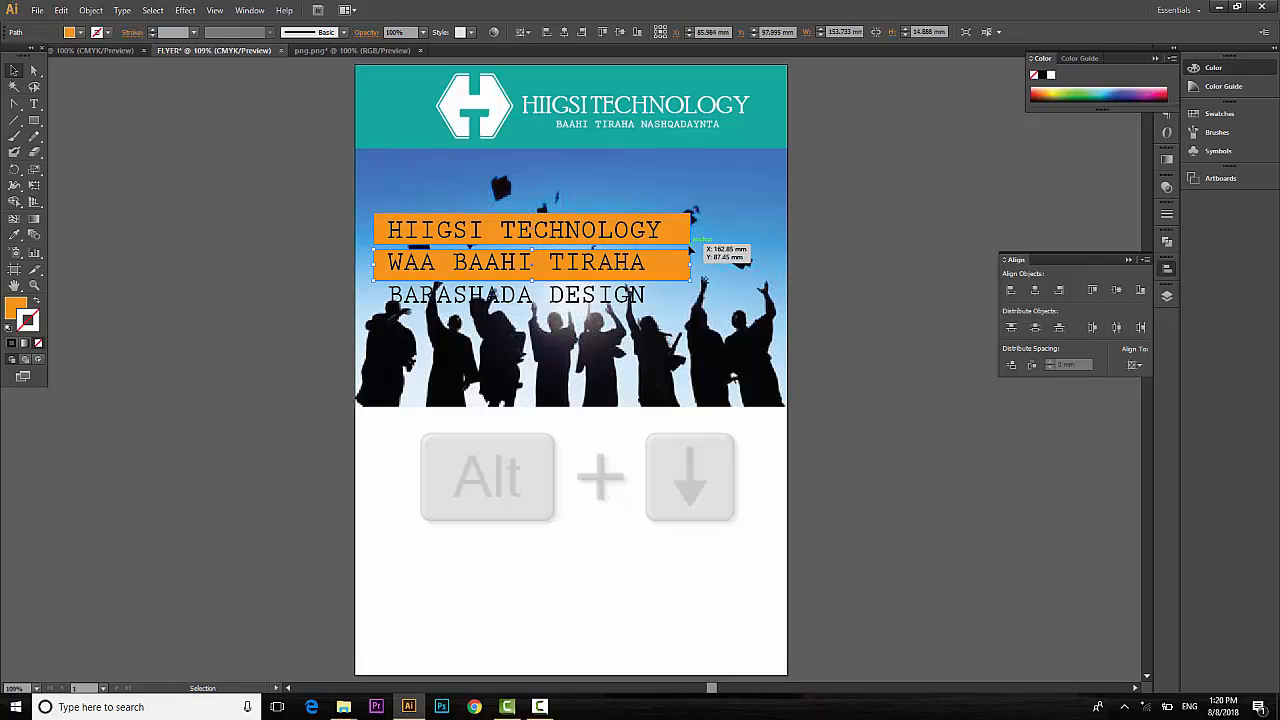
{"action": "key", "text": "Up"}
{"action": "key", "text": "Up"}
{"action": "key", "text": "Up"}
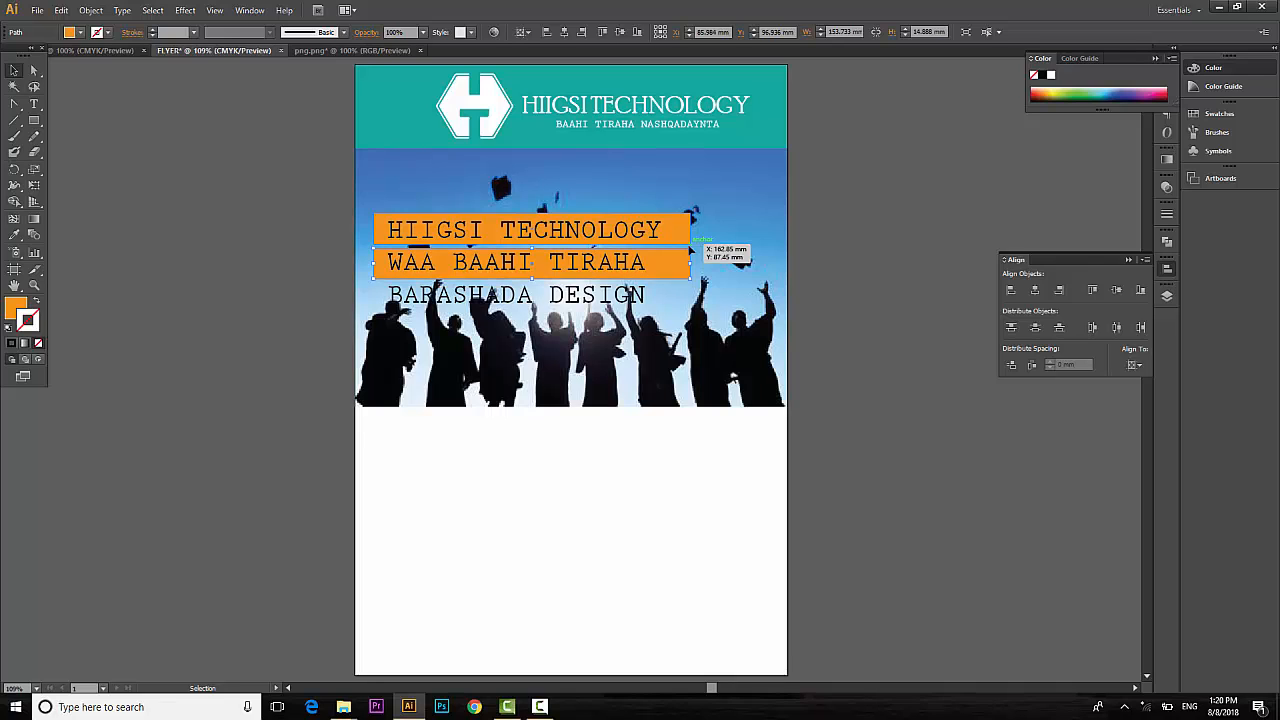
{"action": "key", "text": "alt+Down"}
{"action": "key", "text": "alt+Down"}
{"action": "key", "text": "alt+Down"}
{"action": "key", "text": "alt+Down"}
{"action": "key", "text": "alt+Down"}
{"action": "key", "text": "alt+Down"}
{"action": "key", "text": "alt+Down"}
{"action": "key", "text": "alt+Down"}
{"action": "key", "text": "alt+Down"}
{"action": "key", "text": "alt+Down"}
{"action": "key", "text": "alt+Down"}
{"action": "key", "text": "alt+Down"}
{"action": "key", "text": "alt+Down"}
{"action": "key", "text": "alt+Down"}
{"action": "key", "text": "alt+Down"}
{"action": "key", "text": "alt+Down"}
{"action": "key", "text": "alt+Down"}
{"action": "key", "text": "alt+Down"}
{"action": "key", "text": "alt+Down"}
{"action": "key", "text": "alt+Down"}
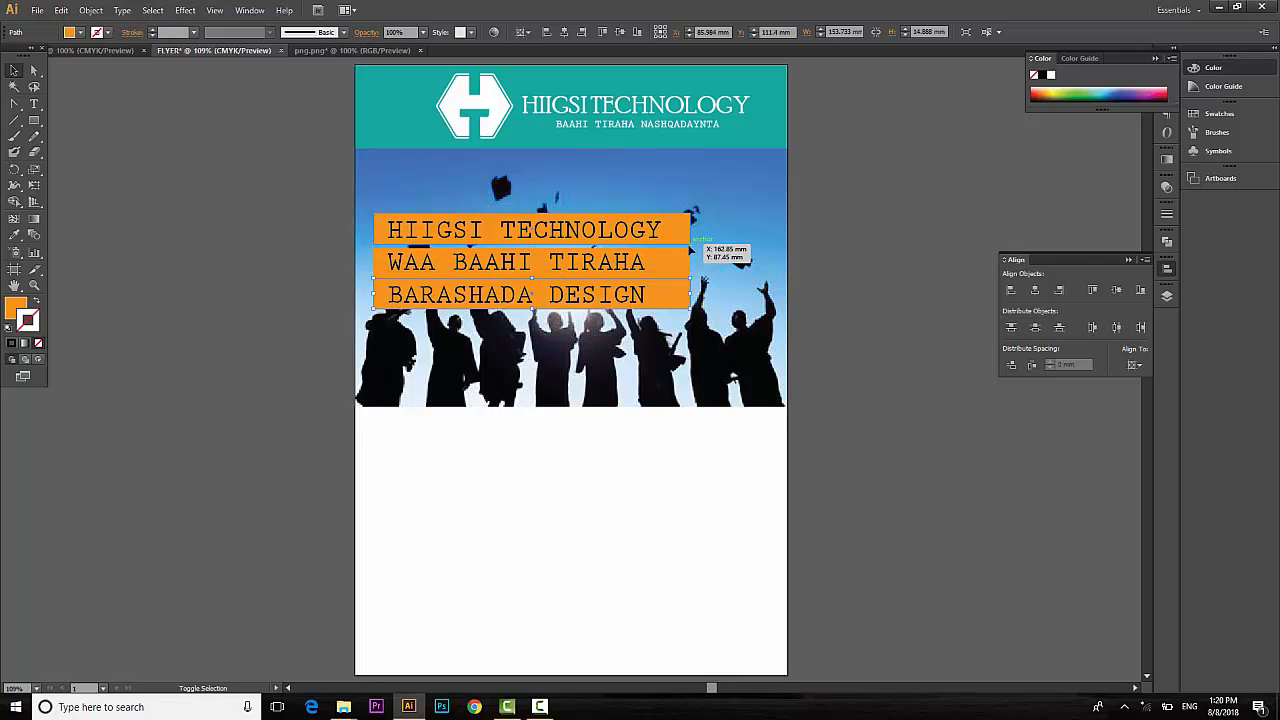
{"action": "key", "text": "Down"}
{"action": "key", "text": "Down"}
{"action": "key", "text": "Down"}
{"action": "key", "text": "Down"}
{"action": "key", "text": "Down"}
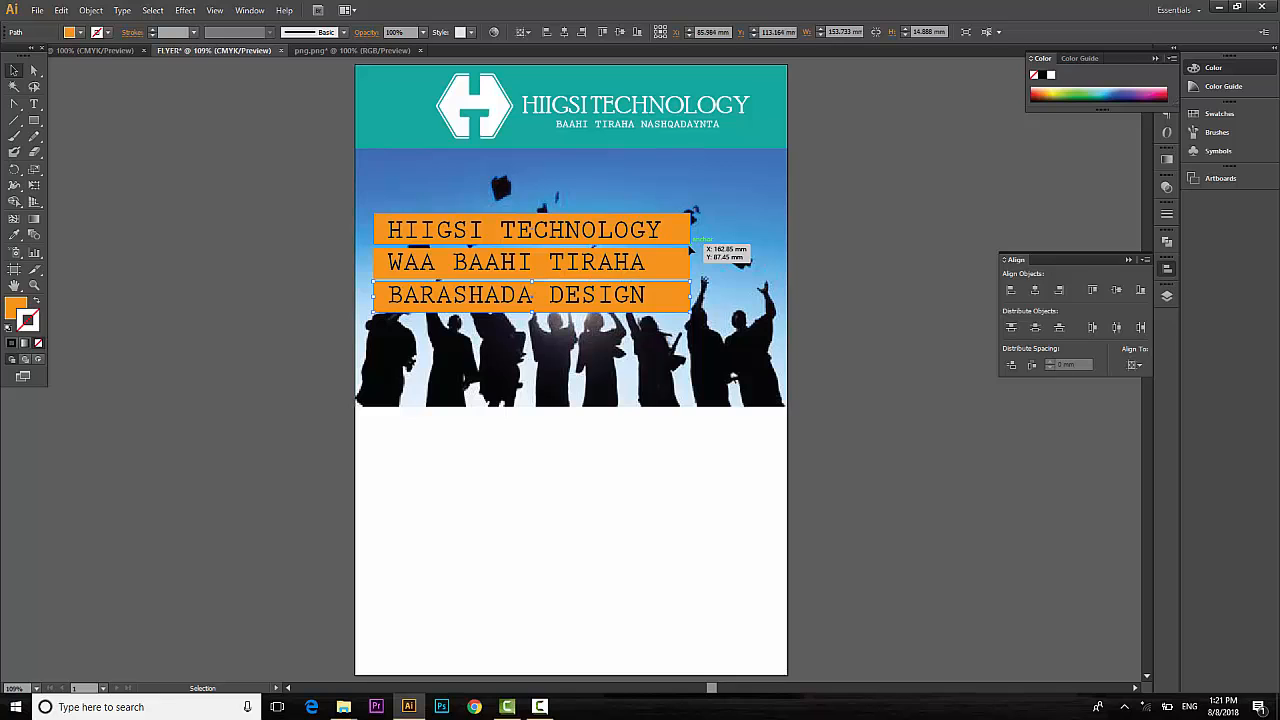
Enlarge the three-line headline text to fill the bars and nudge it right.
{"action": "left_click", "coordinate": [617, 296]}
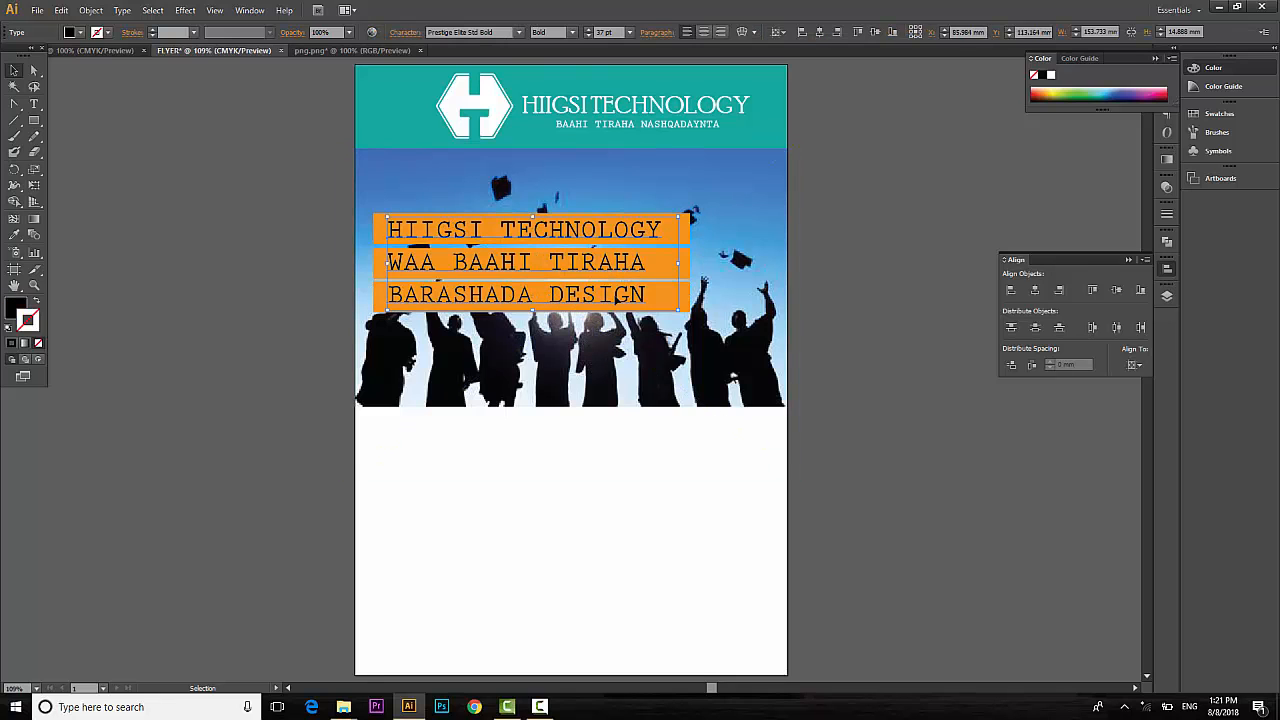
{"action": "left_click", "coordinate": [675, 313], "text": "shift"}
{"action": "mouse_move", "coordinate": [679, 310]}
{"action": "left_mouse_down"}
{"action": "mouse_move", "coordinate": [700, 320]}
{"action": "mouse_move", "coordinate": [689, 314]}
{"action": "left_mouse_up"}
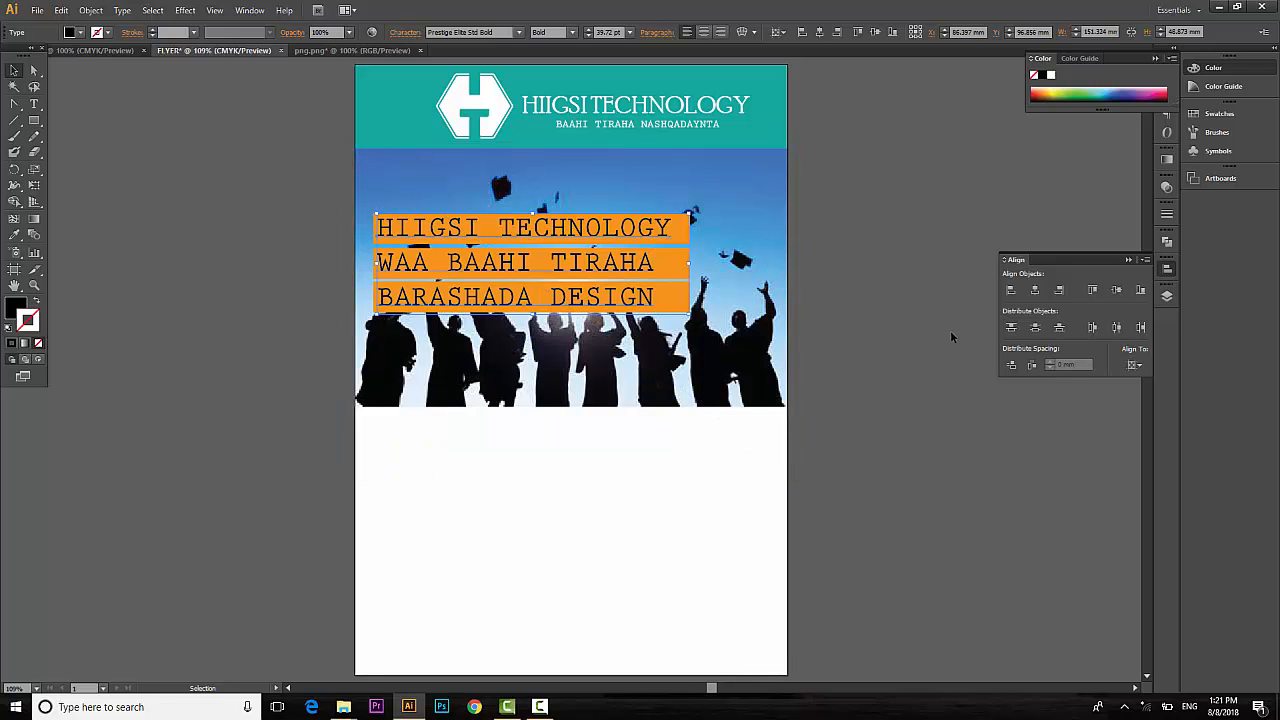
{"action": "key", "text": "Right"}
{"action": "key", "text": "Right"}
{"action": "key", "text": "Right"}
Set the three orange headline bars to 70% opacity.
{"action": "left_click", "coordinate": [956, 322]}
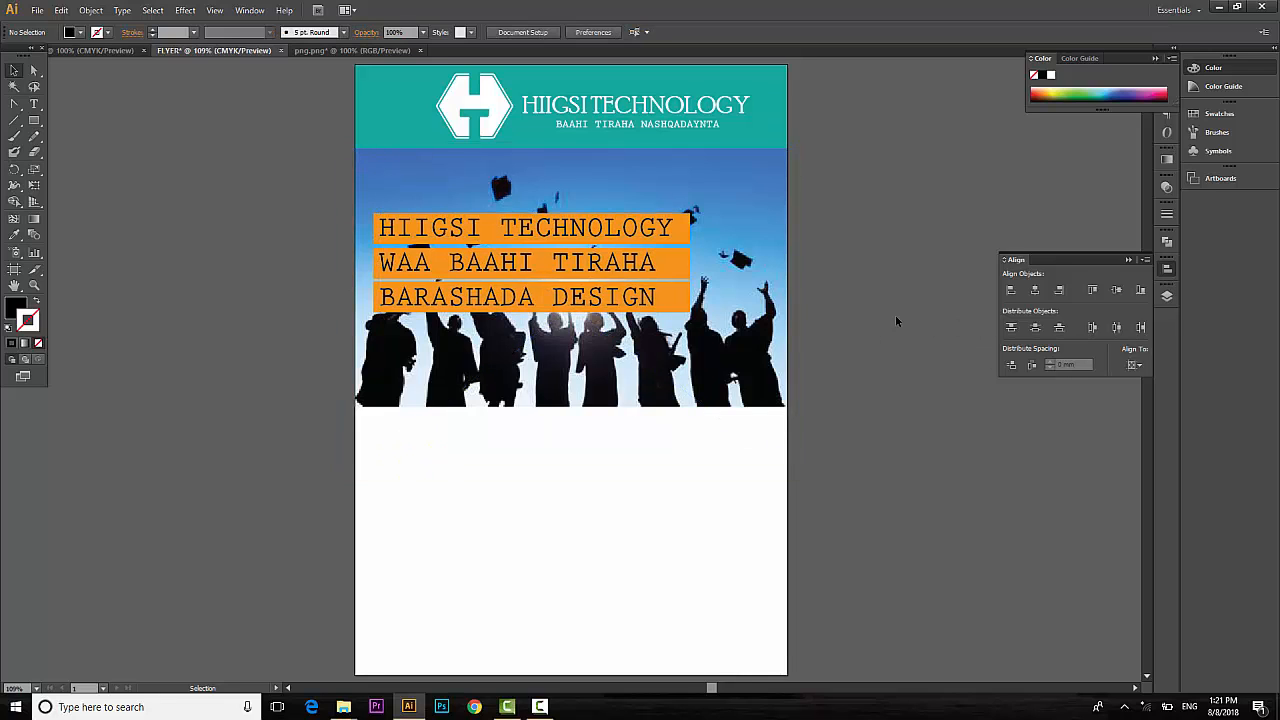
{"action": "left_click", "coordinate": [683, 313]}
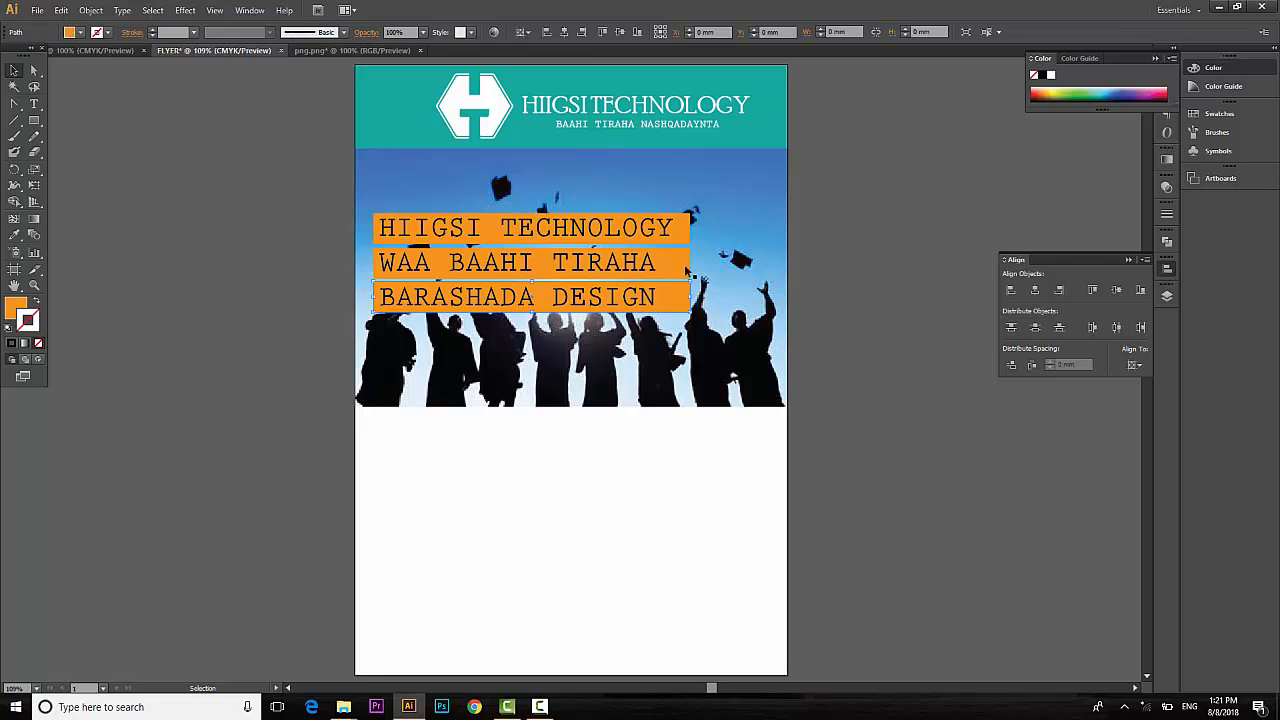
{"action": "left_click", "coordinate": [686, 262], "text": "shift"}
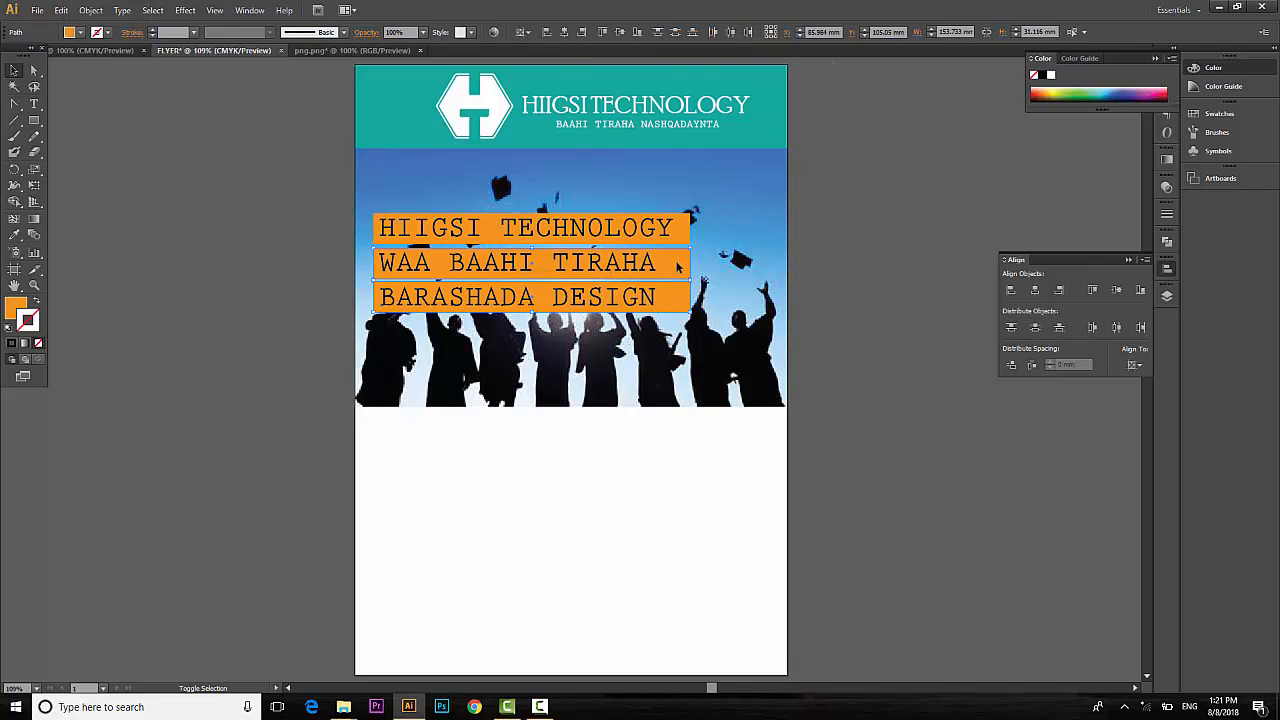
{"action": "left_click", "coordinate": [688, 232], "text": "shift"}
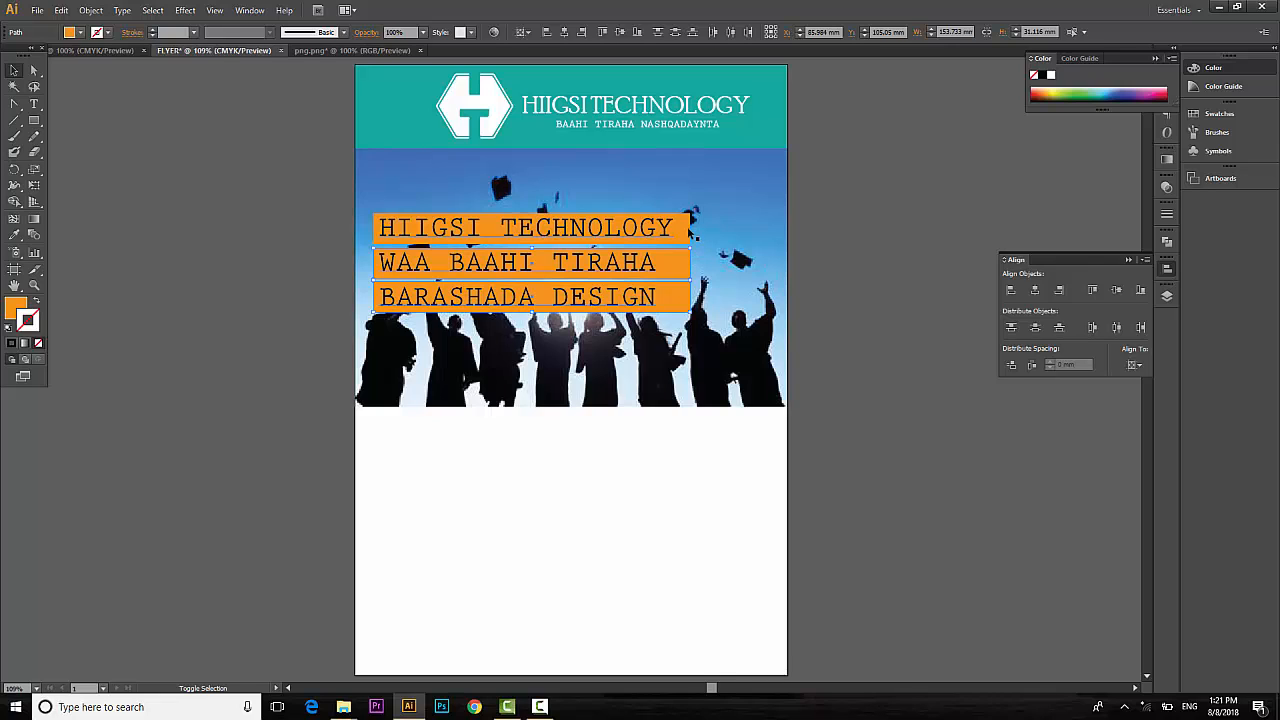
{"action": "left_click", "coordinate": [687, 246], "text": "shift"}
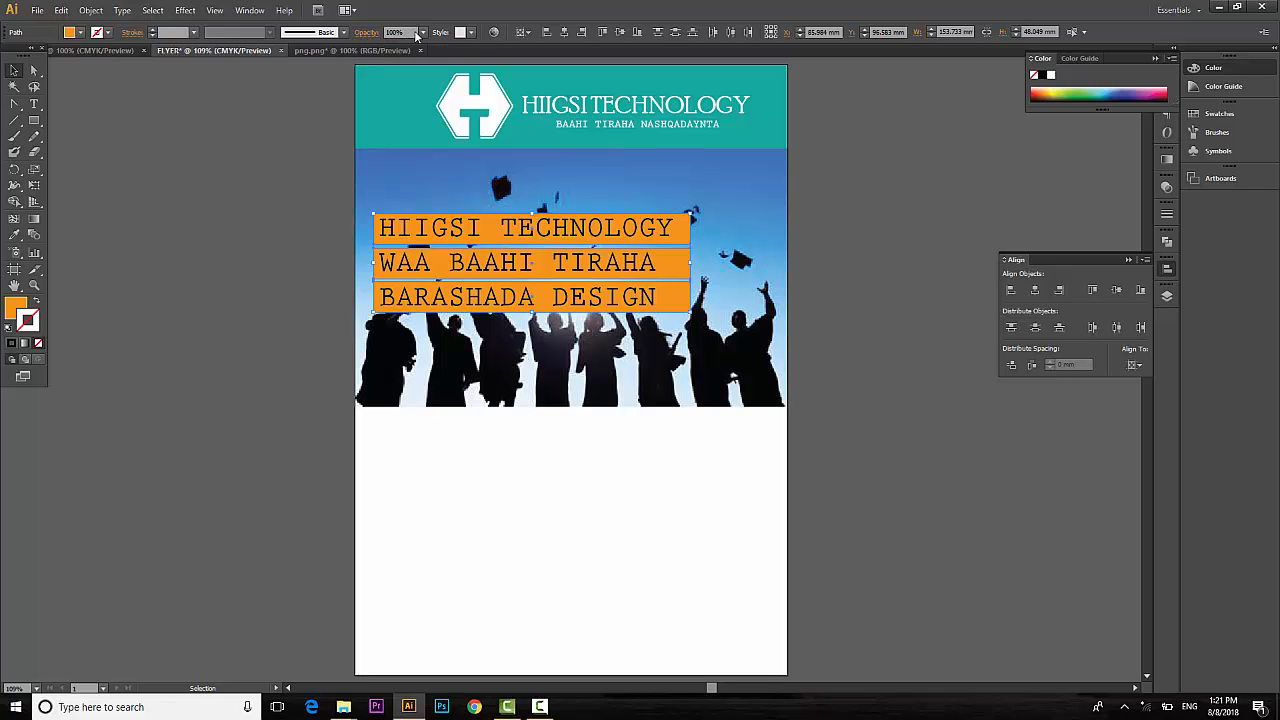
{"action": "left_click", "coordinate": [422, 32]}
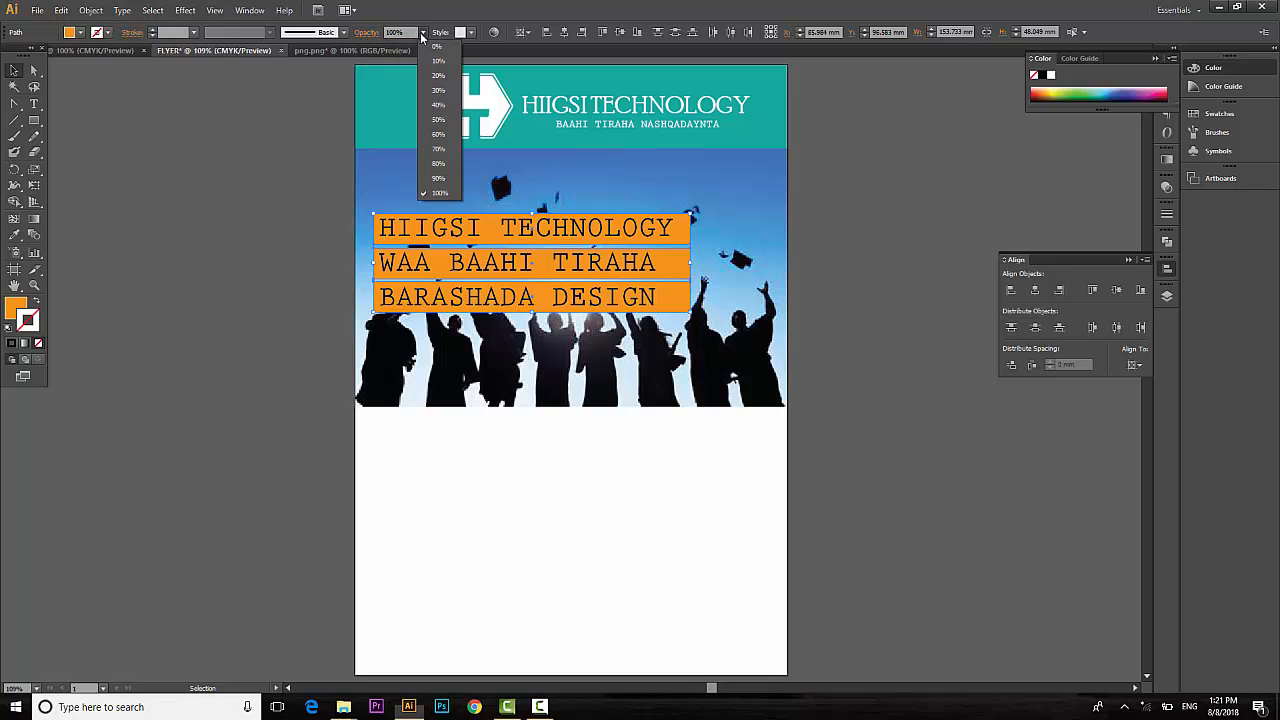
{"action": "left_click", "coordinate": [442, 150]}
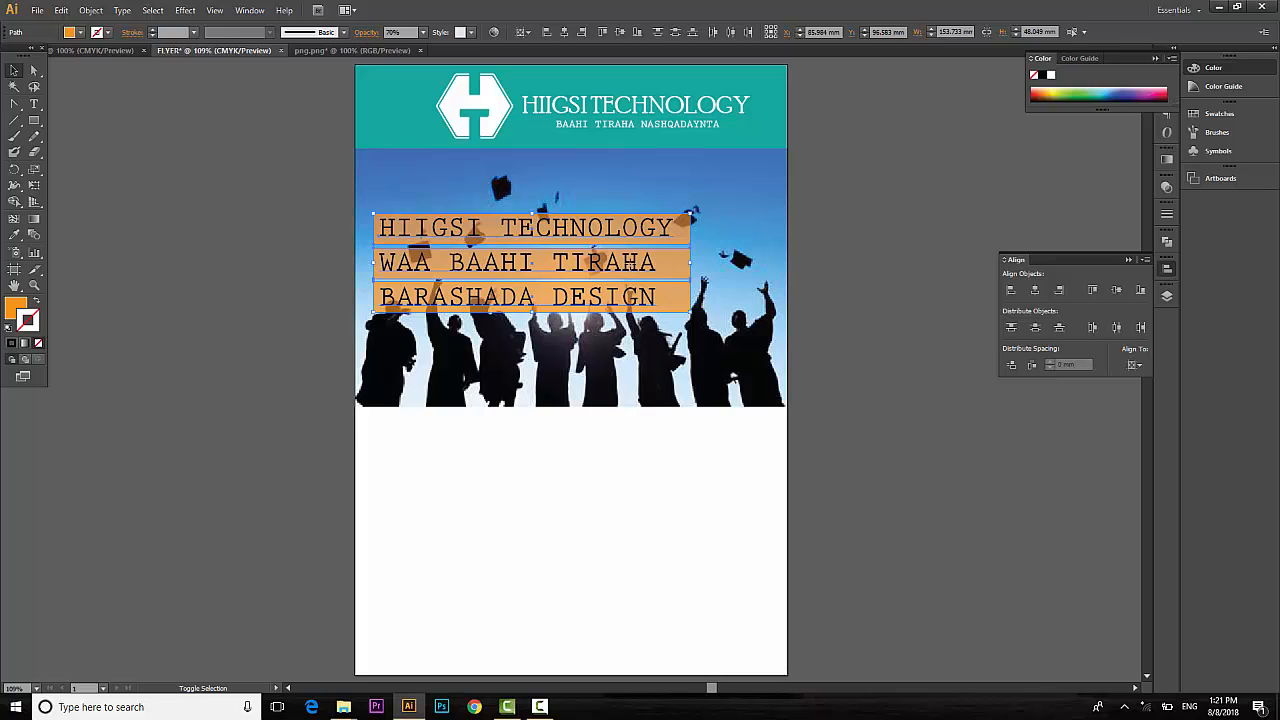
Scale the bars and headline up together and reposition them over the photo.
{"action": "left_click", "coordinate": [700, 316], "text": "shift"}
{"action": "left_click", "coordinate": [697, 314], "text": "shift"}
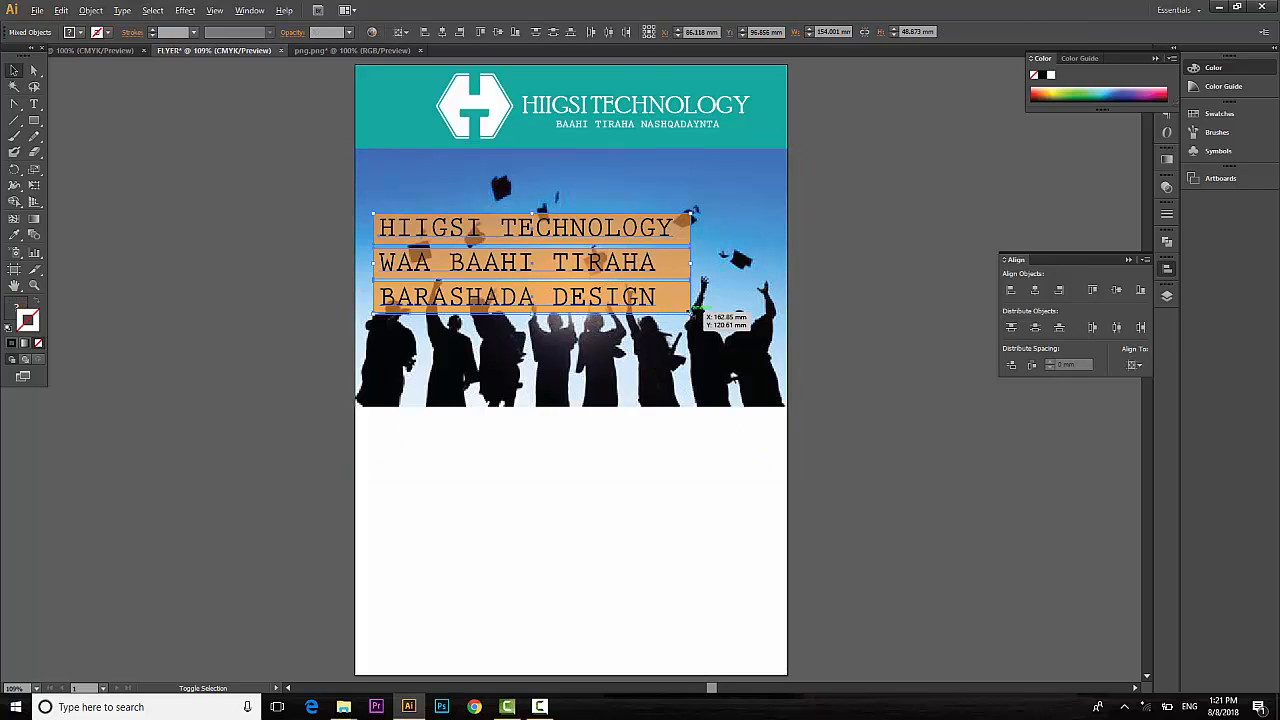
{"action": "left_click_drag", "start_coordinate": [697, 314], "coordinate": [742, 342]}
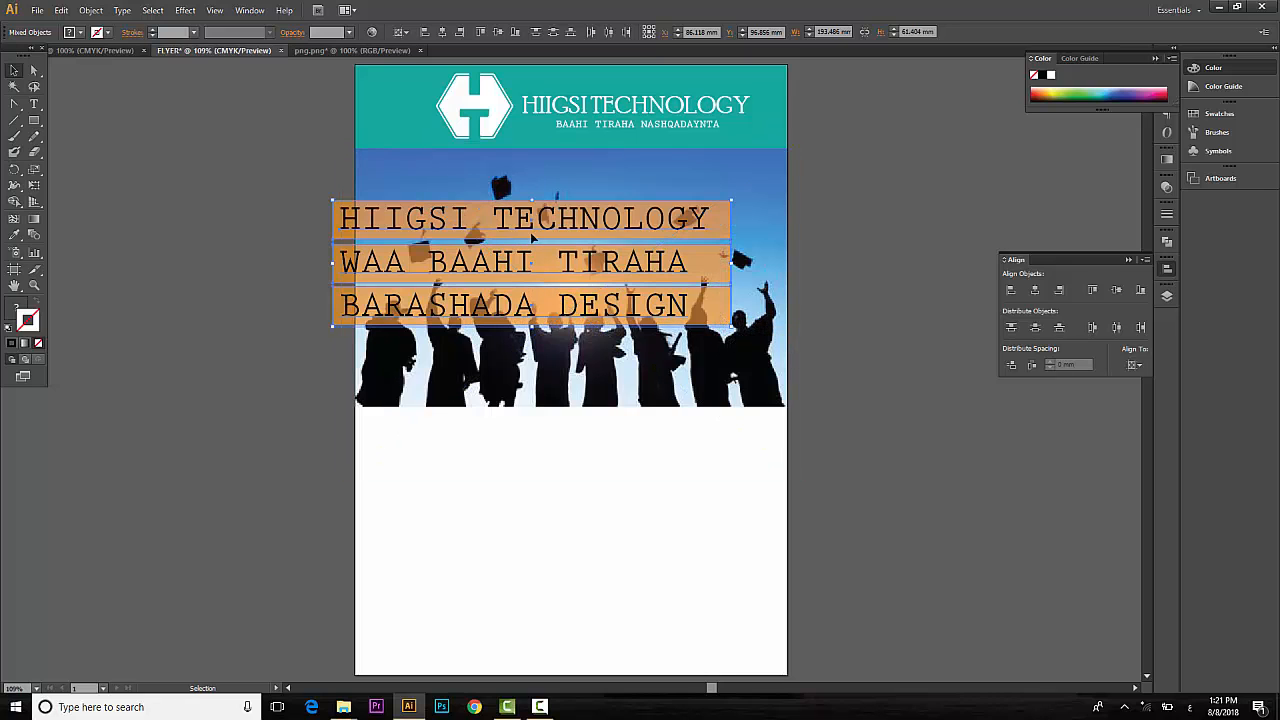
{"action": "left_click_drag", "start_coordinate": [513, 243], "coordinate": [553, 251]}
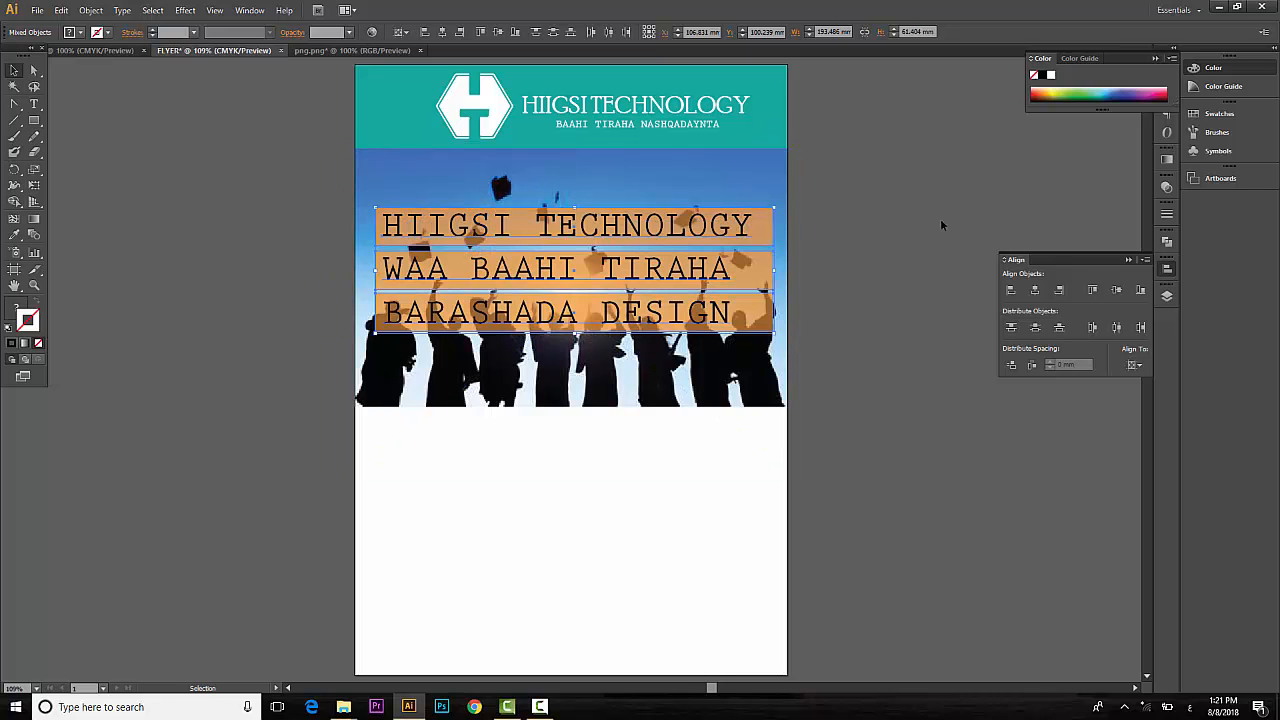
{"action": "left_click", "coordinate": [944, 155]}
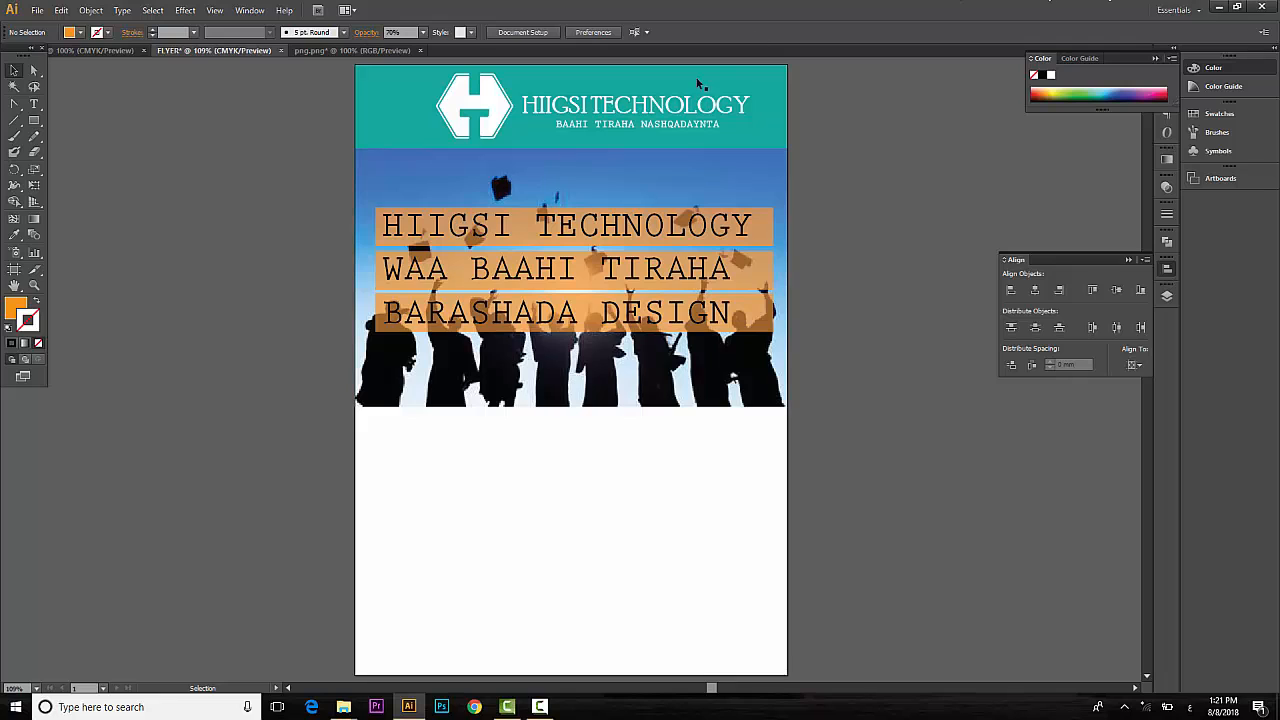
Step through the font list until the three-line headline is in Segoe UI Symbol.
{"action": "left_click", "coordinate": [480, 272]}
{"action": "left_click", "coordinate": [479, 32]}
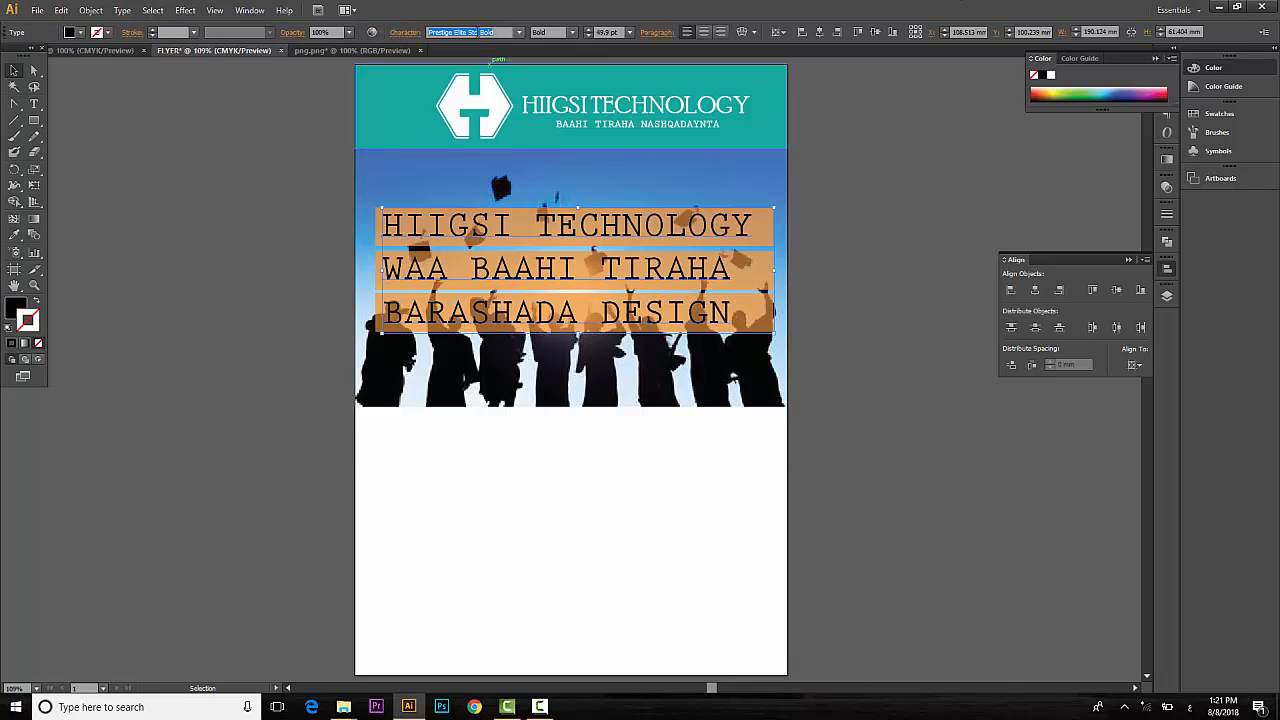
{"action": "key", "text": "Down"}
{"action": "key", "text": "Down"}
{"action": "key", "text": "Down"}
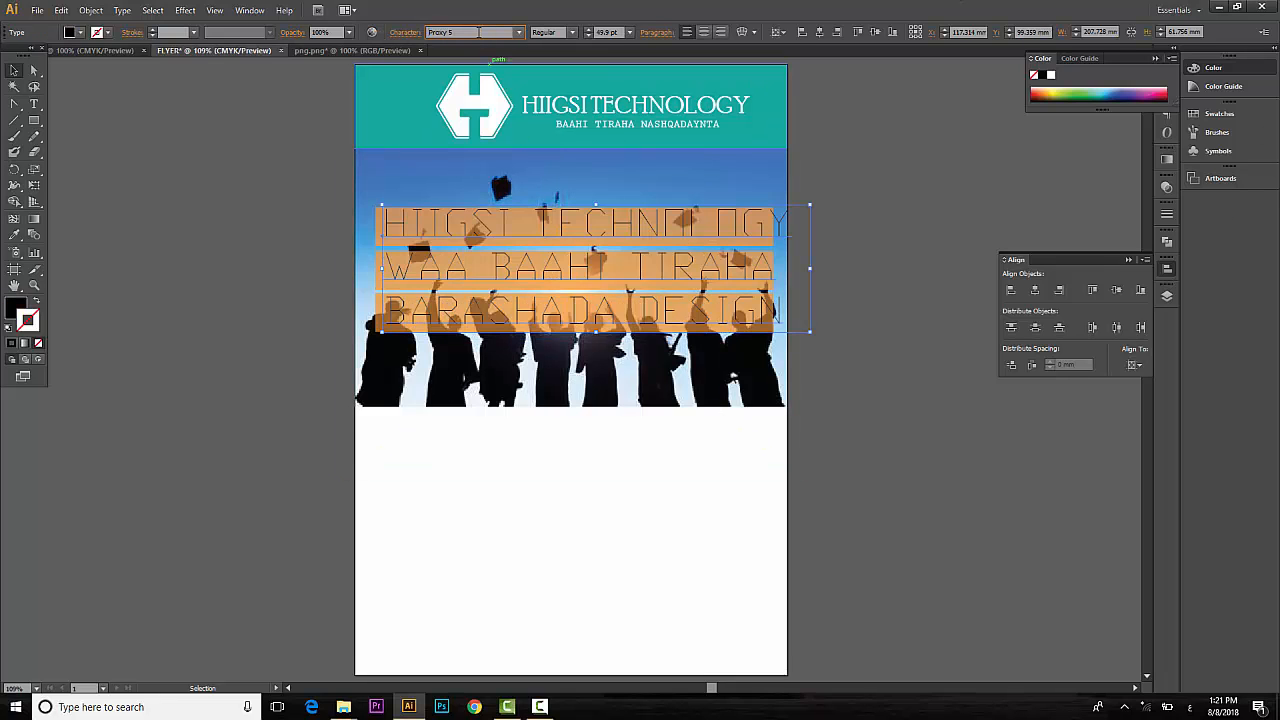
{"action": "key", "text": "Down"}
{"action": "key", "text": "Down"}
{"action": "key", "text": "Down"}
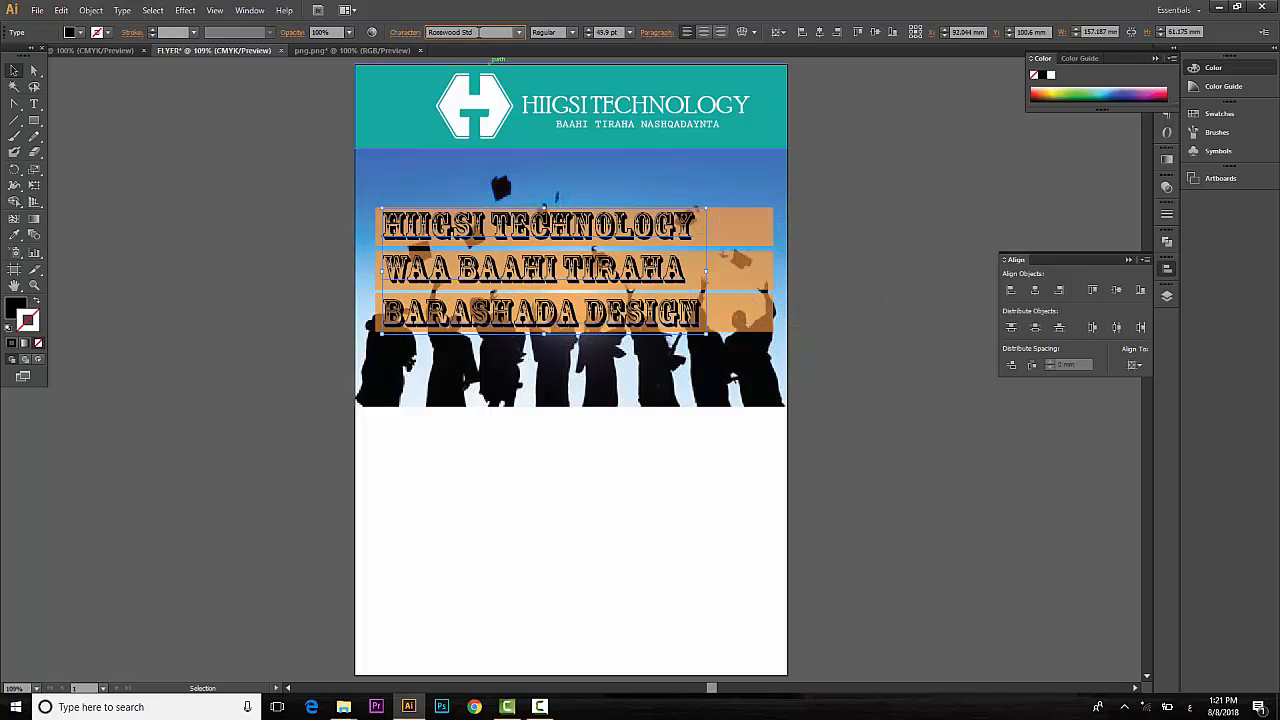
{"action": "key", "text": "Down"}
{"action": "key", "text": "Down"}
{"action": "key", "text": "Down"}
{"action": "key", "text": "Down"}
{"action": "key", "text": "Down"}
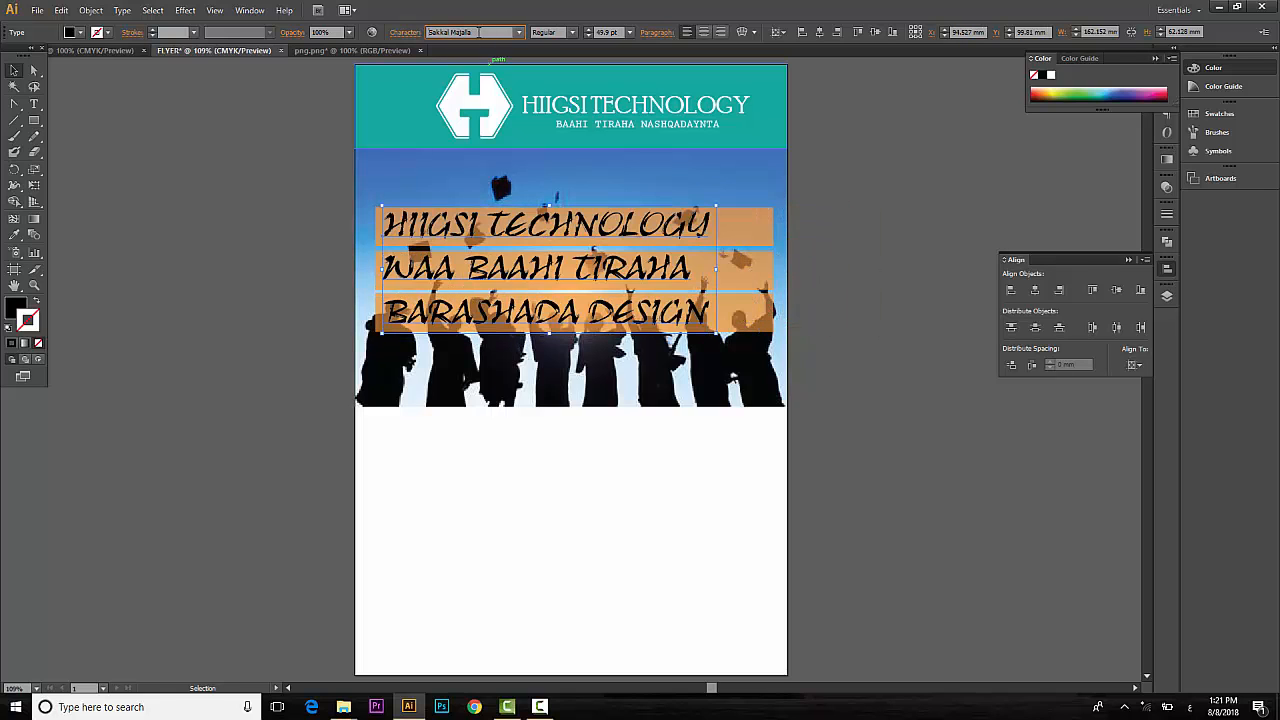
{"action": "key", "text": "Down"}
{"action": "key", "text": "Down"}
{"action": "key", "text": "Down"}
{"action": "key", "text": "Down"}
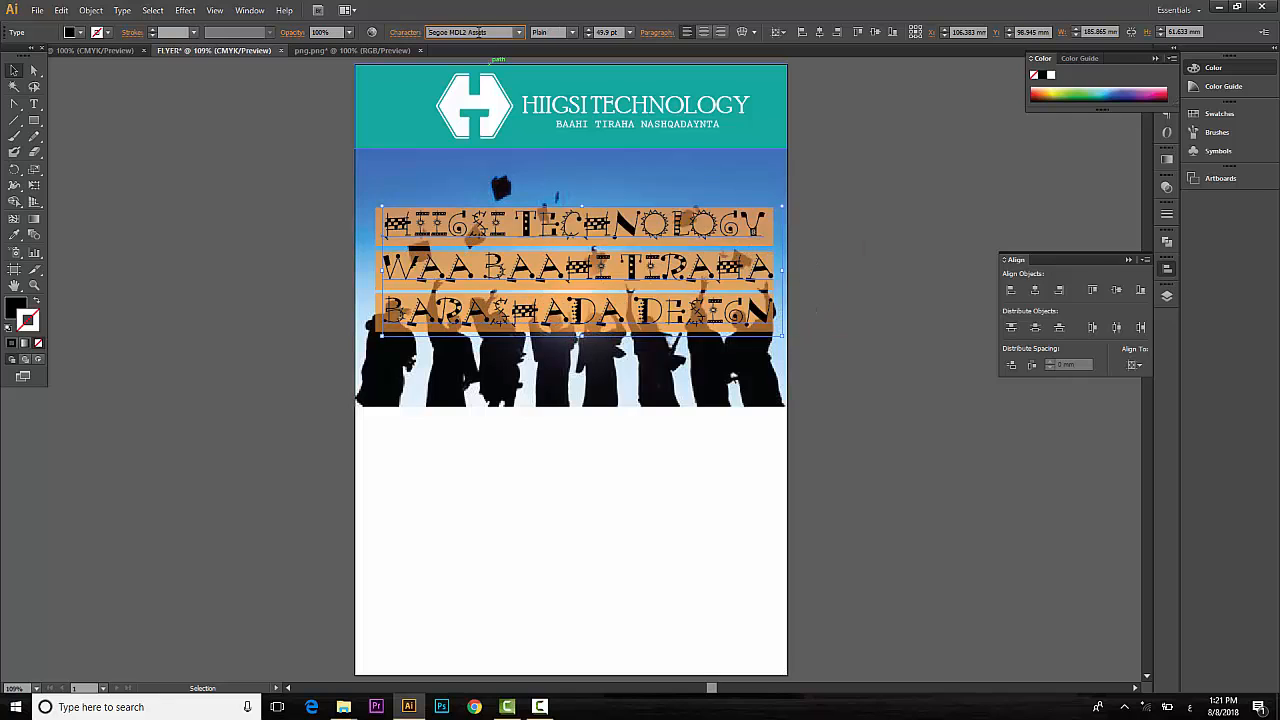
{"action": "key", "text": "Down"}
{"action": "key", "text": "Down"}
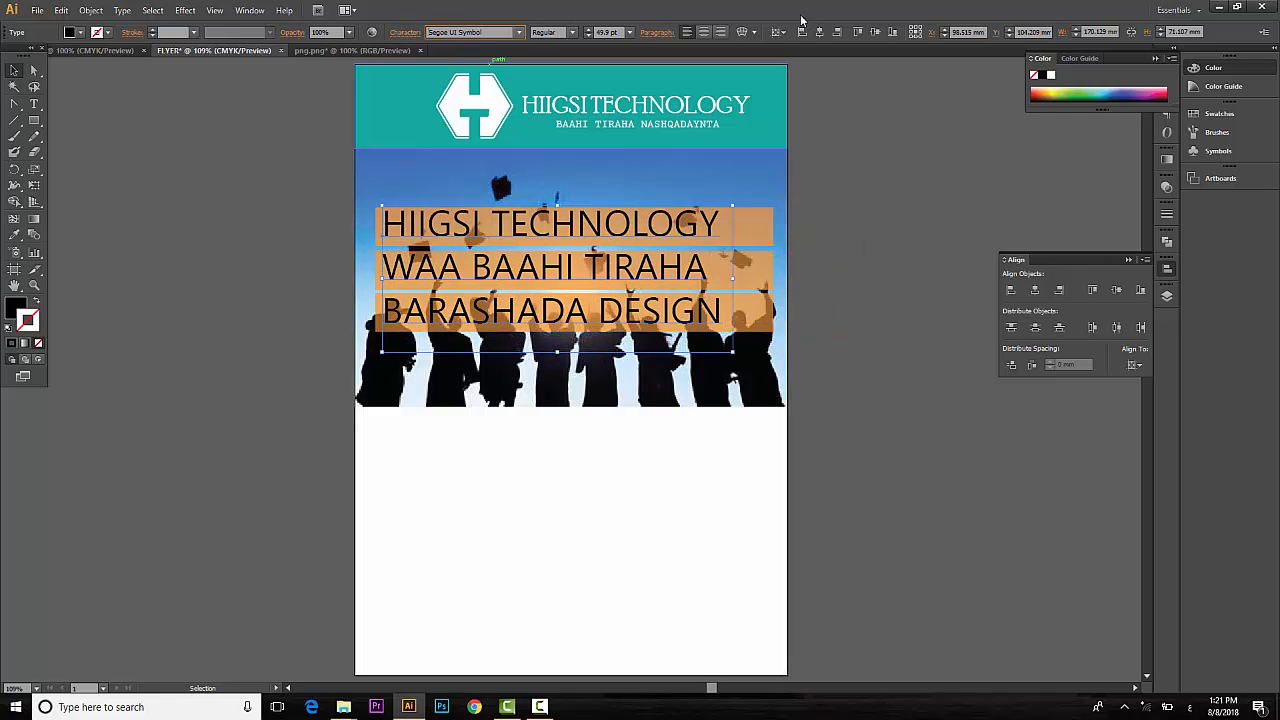
{"action": "left_click", "coordinate": [880, 210]}
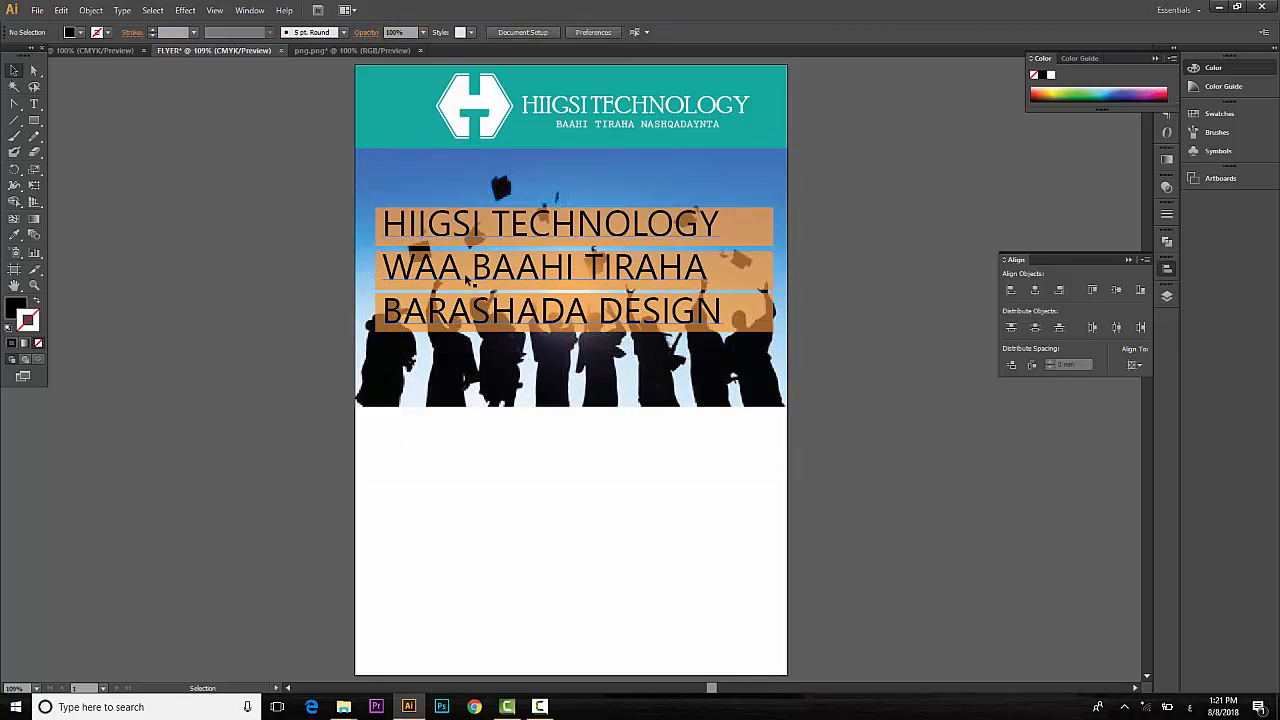
Fill the three headline bars with blue.
{"action": "left_click", "coordinate": [760, 222]}
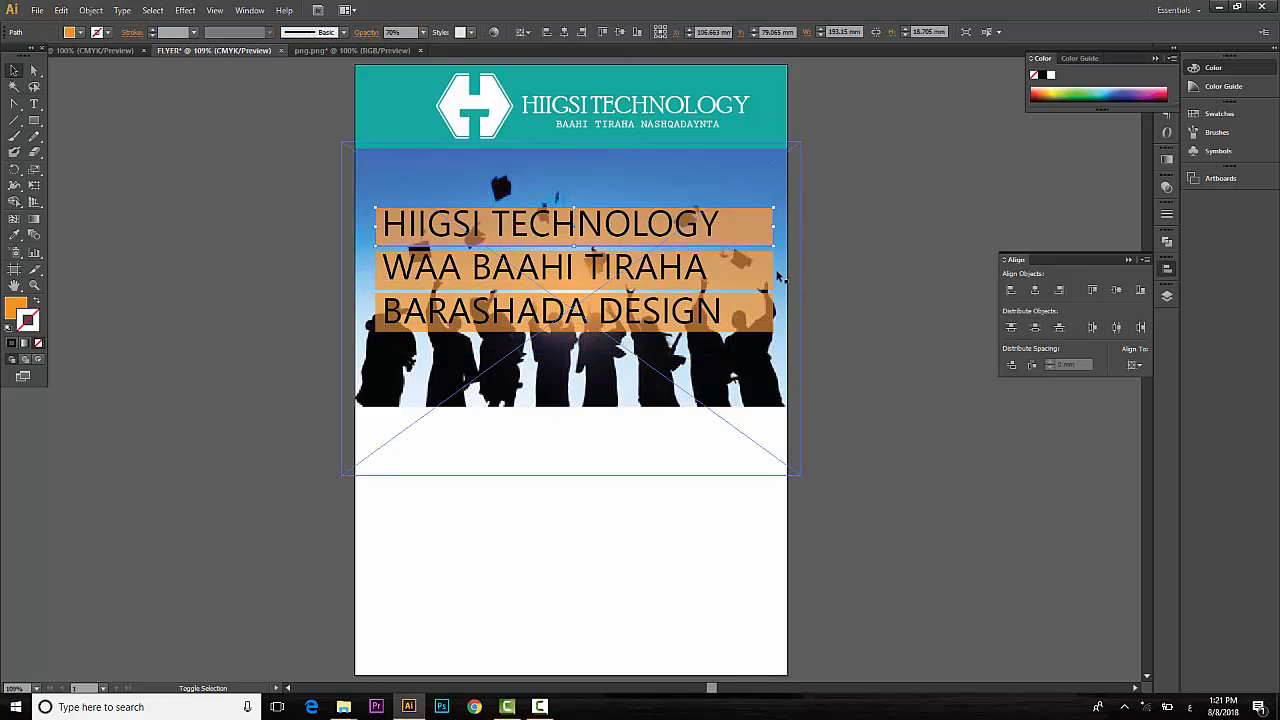
{"action": "left_click", "coordinate": [777, 269]}
{"action": "key", "text": "ctrl+2"}
{"action": "left_click", "coordinate": [766, 229]}
{"action": "left_click", "coordinate": [765, 270], "text": "shift"}
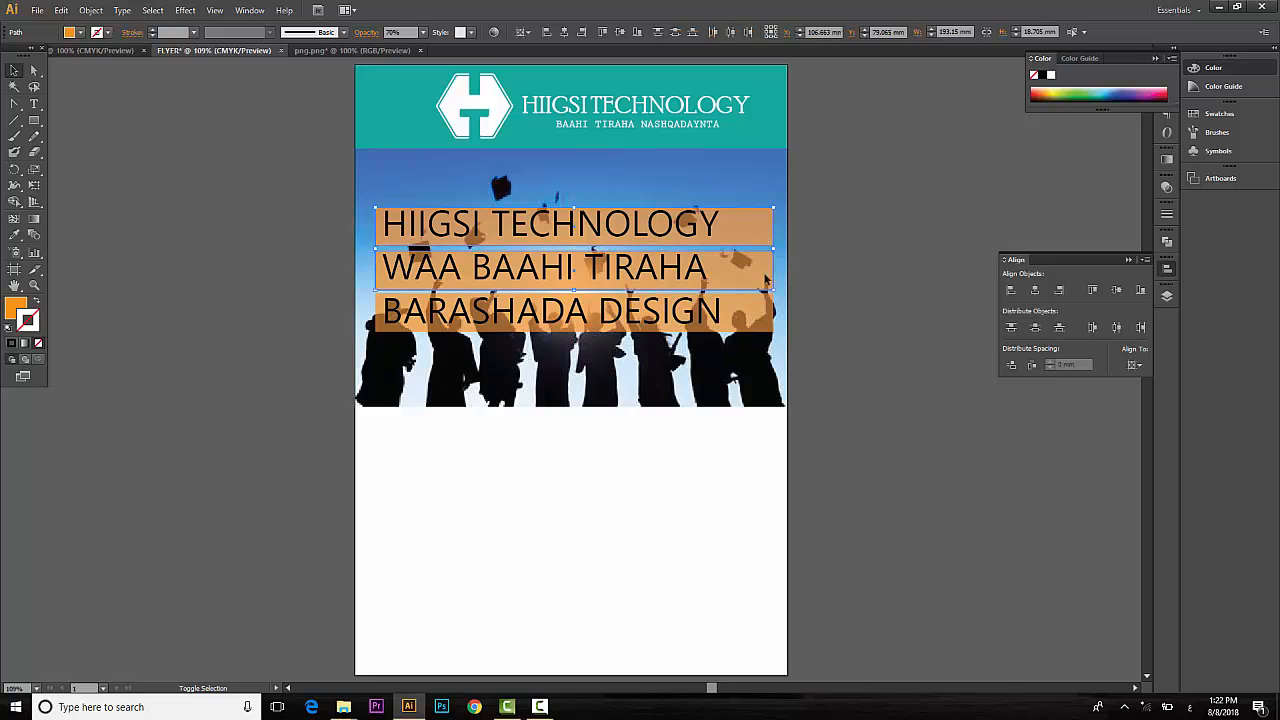
{"action": "left_click", "coordinate": [765, 314], "text": "shift"}
{"action": "left_click", "coordinate": [80, 32]}
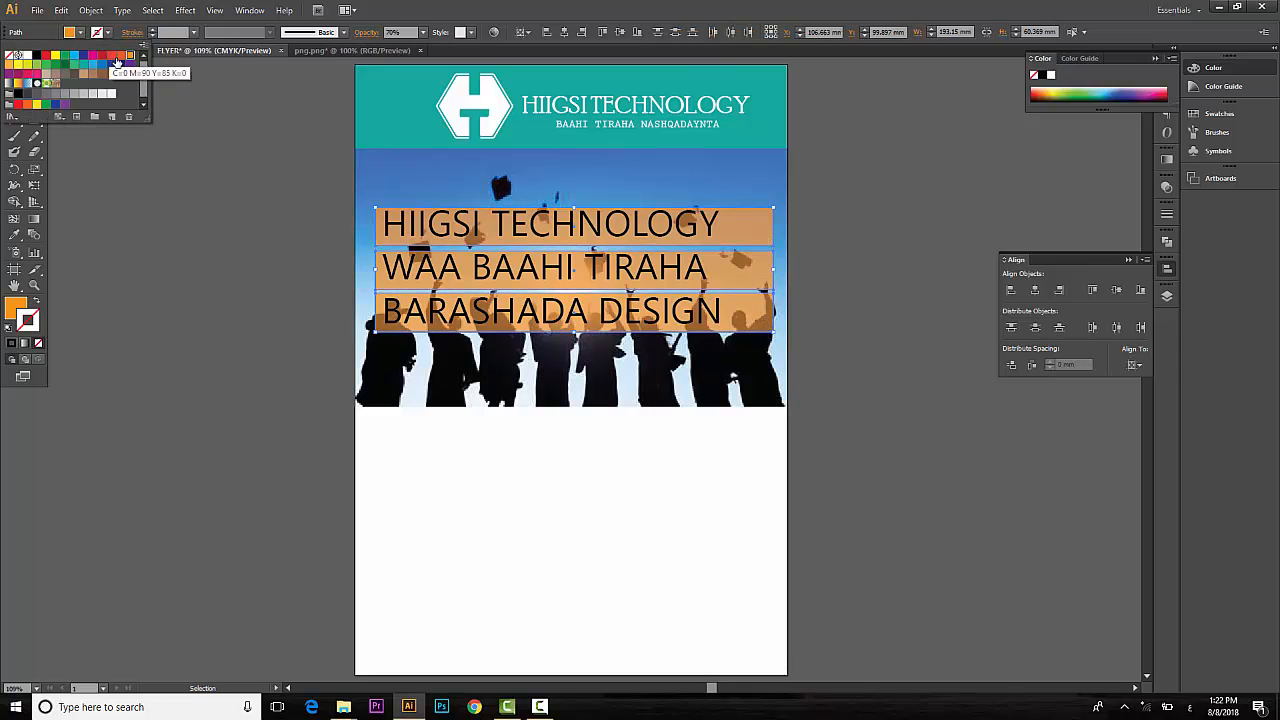
{"action": "left_click", "coordinate": [103, 67]}
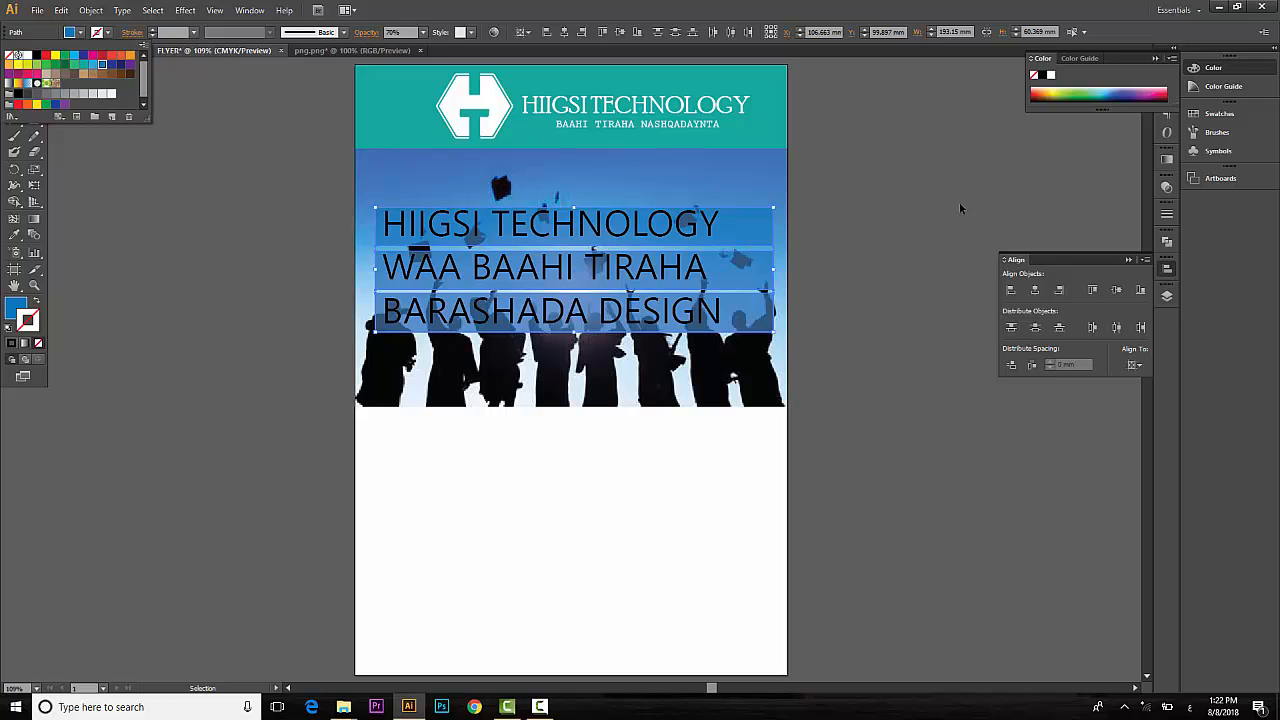
{"action": "left_click", "coordinate": [921, 180]}
Make the headline text fill white.
{"action": "left_click", "coordinate": [587, 229]}
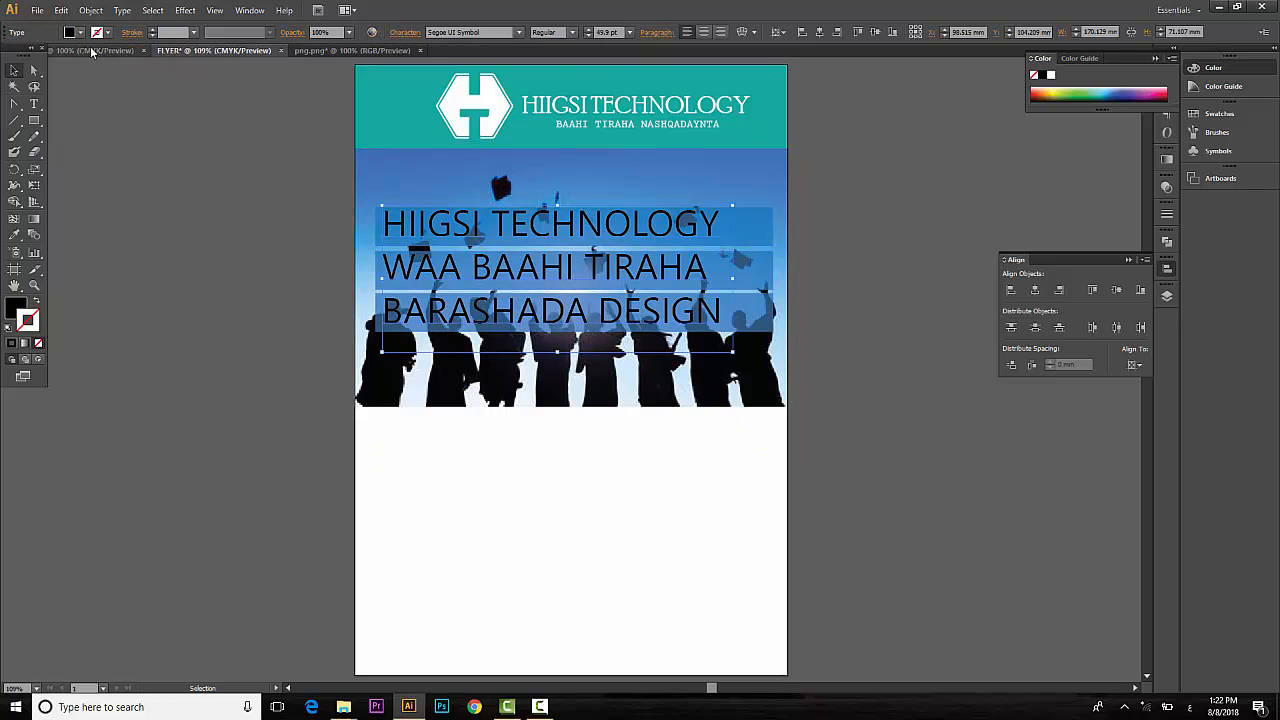
{"action": "left_click", "coordinate": [80, 33]}
{"action": "left_click", "coordinate": [30, 59]}
{"action": "left_click", "coordinate": [161, 156]}
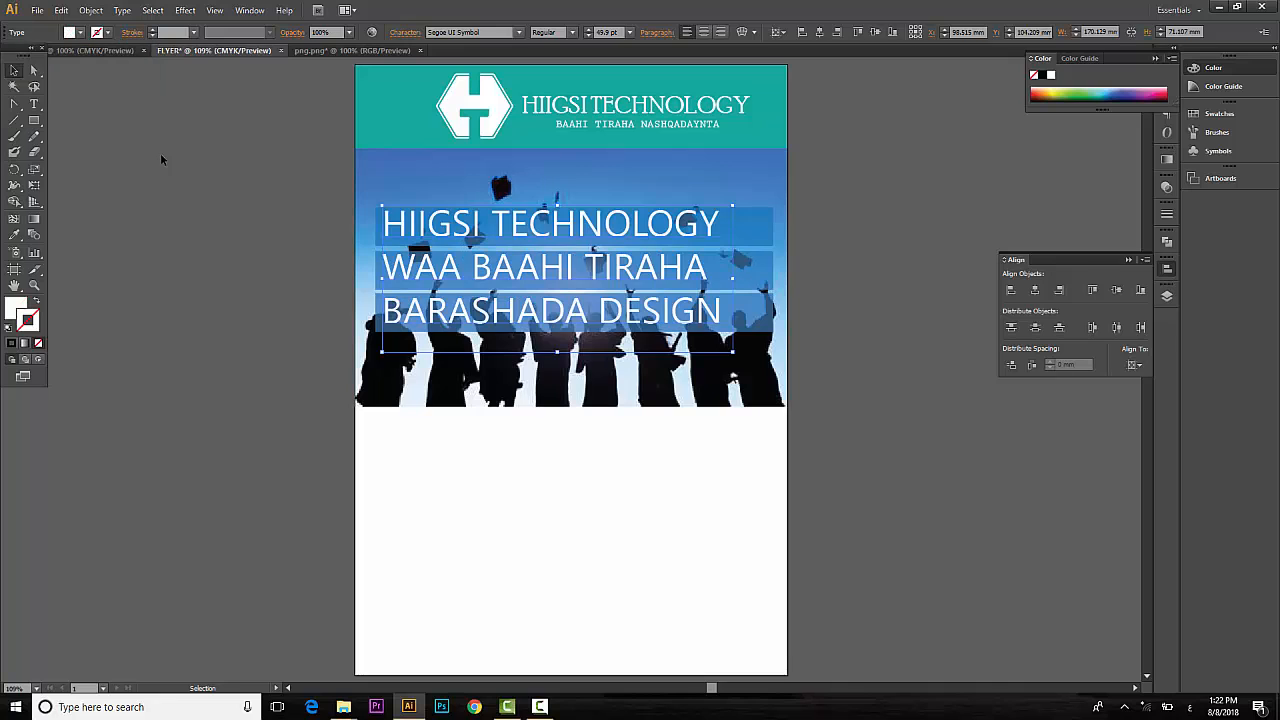
{"action": "left_click", "coordinate": [161, 158]}
{"action": "left_click", "coordinate": [722, 320]}
Try fonts such as Sylfaen, then copy the subtitle's Prestige Elite Std Bold 15 pt style.
{"action": "left_click", "coordinate": [489, 33]}
{"action": "key", "text": "Down"}
{"action": "key", "text": "Down"}
{"action": "key", "text": "Down"}
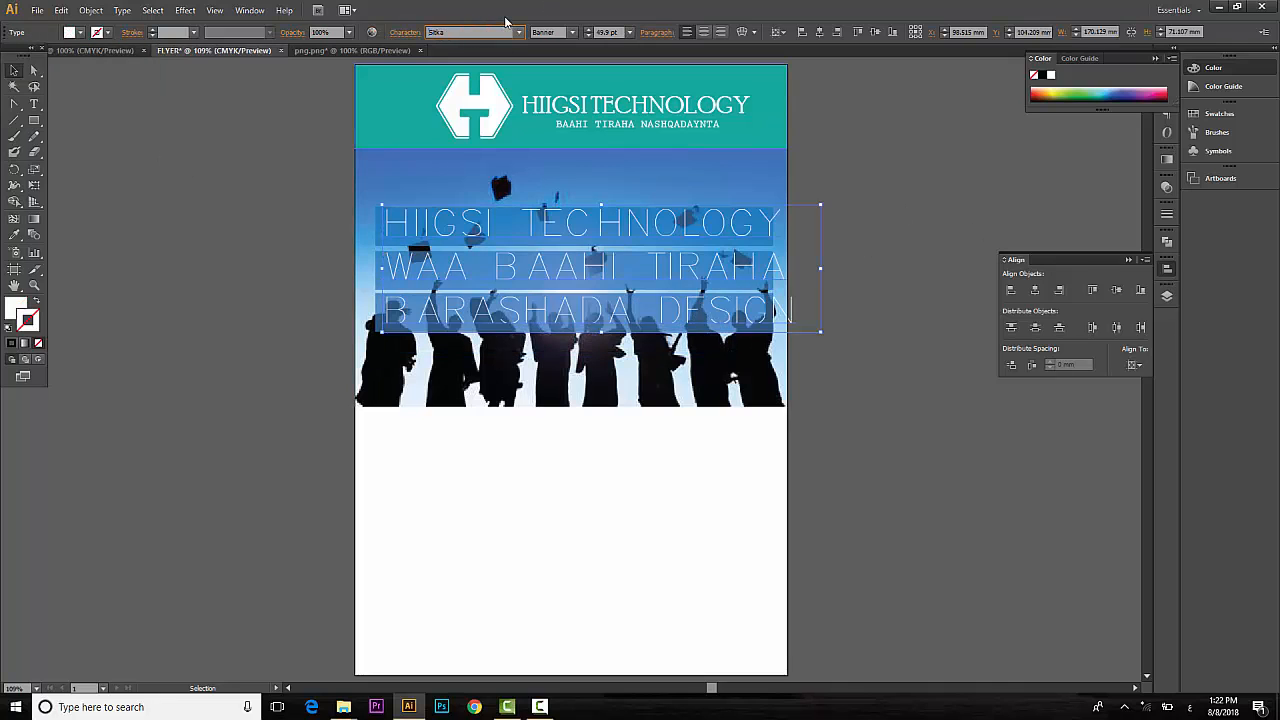
{"action": "key", "text": "Down"}
{"action": "key", "text": "Down"}
{"action": "key", "text": "Down"}
{"action": "key", "text": "Down"}
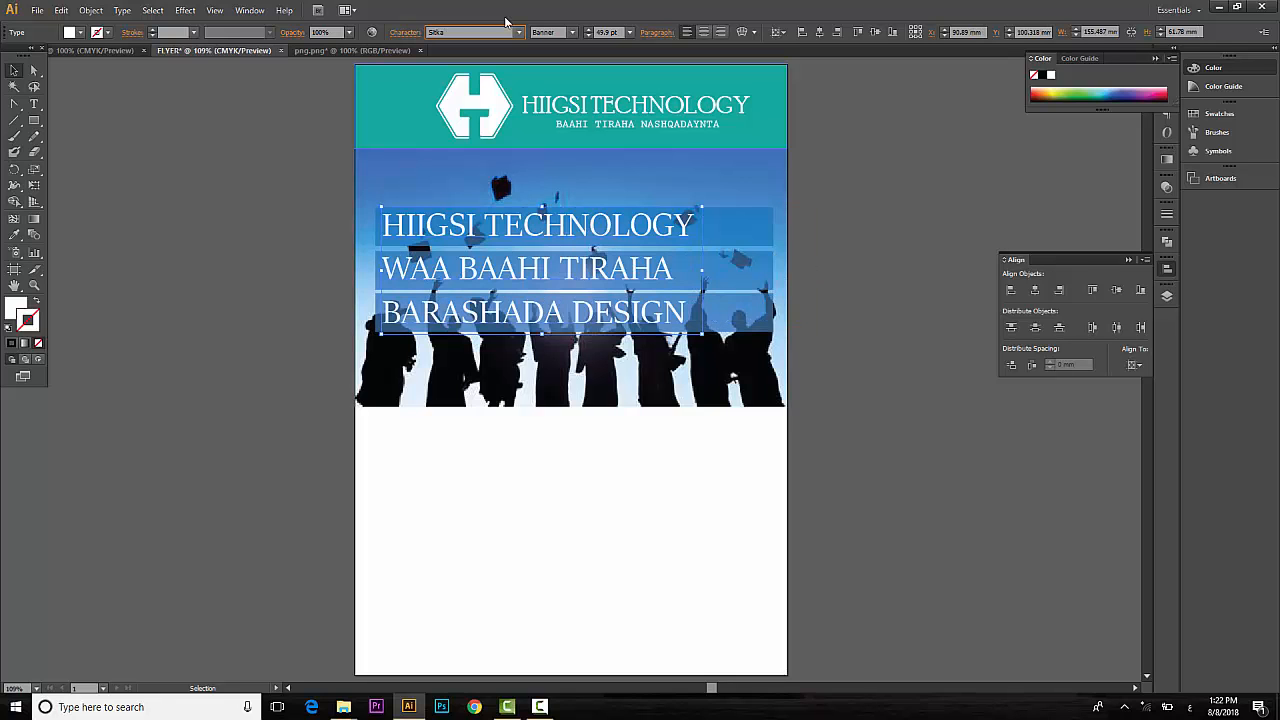
{"action": "key", "text": "Down"}
{"action": "key", "text": "Down"}
{"action": "key", "text": "Down"}
{"action": "key", "text": "Down"}
{"action": "key", "text": "Down"}
{"action": "key", "text": "Down"}
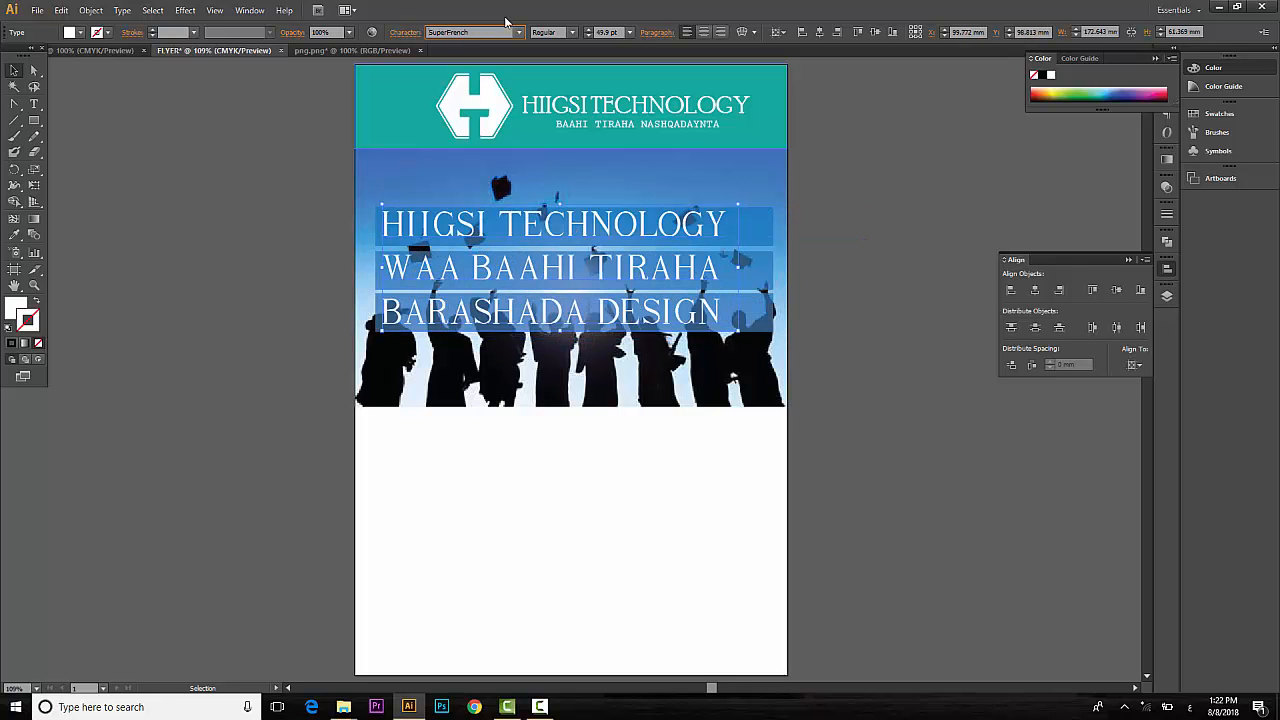
{"action": "key", "text": "Down"}
{"action": "key", "text": "Down"}
{"action": "key", "text": "Down"}
{"action": "key", "text": "Down"}
{"action": "key", "text": "Down"}
{"action": "key", "text": "Down"}
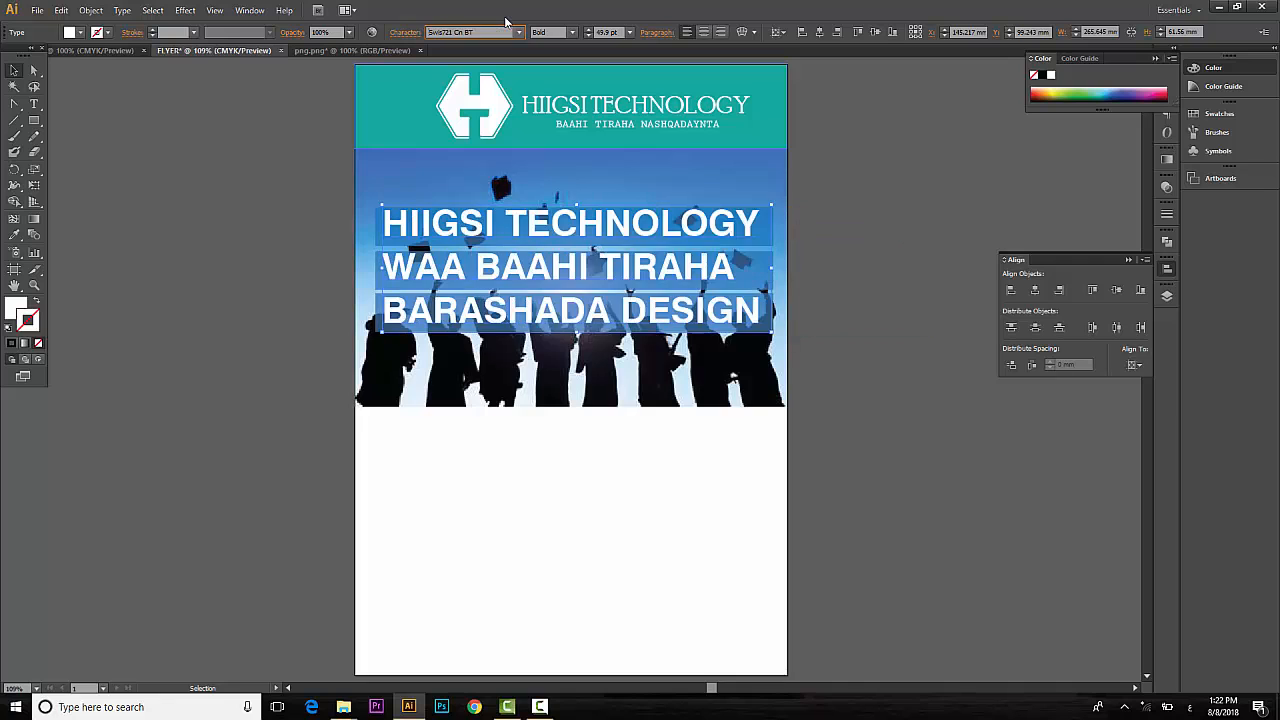
{"action": "key", "text": "Down"}
{"action": "key", "text": "Down"}
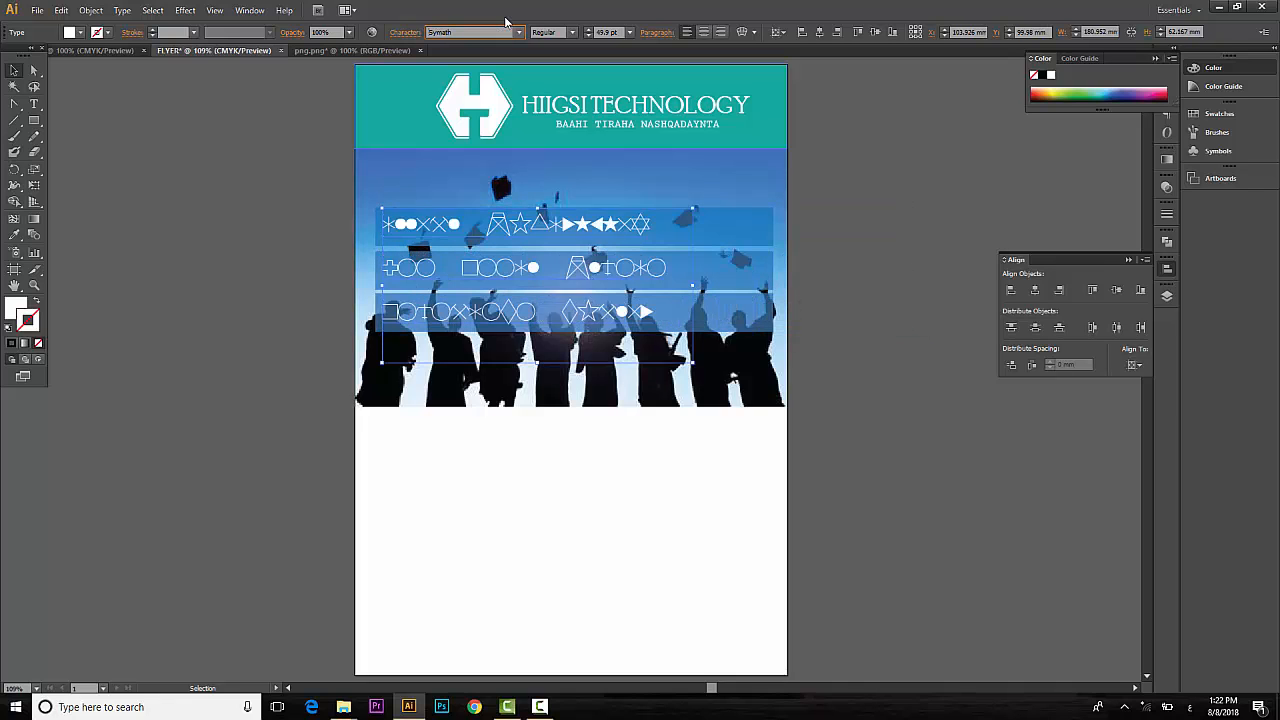
{"action": "key", "text": "Up"}
{"action": "key", "text": "Up"}
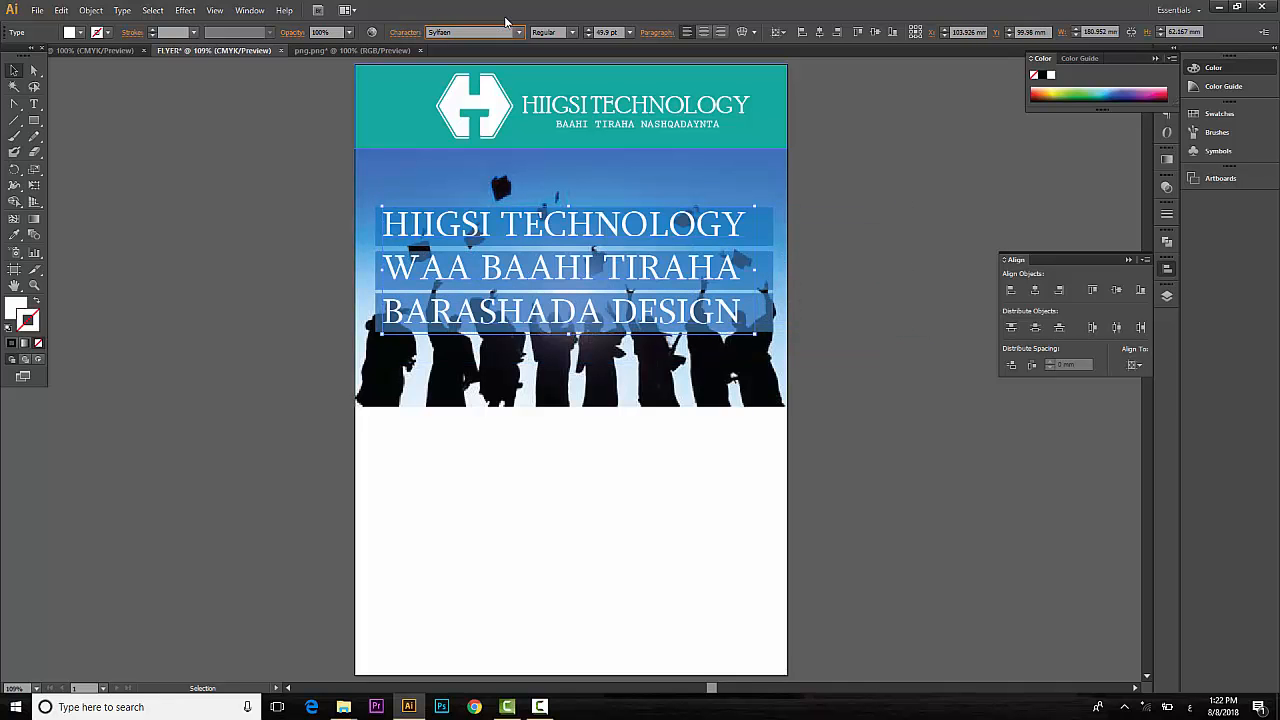
{"action": "type", "text": "g"}
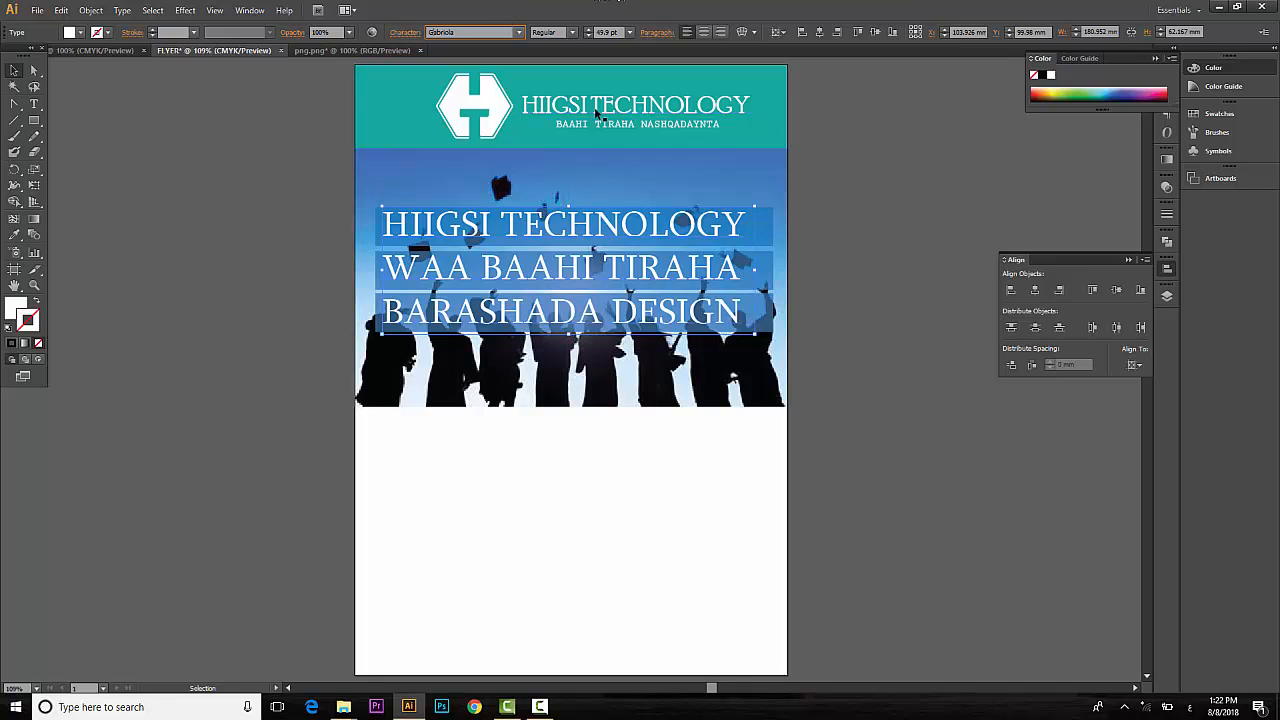
{"action": "left_click", "coordinate": [14, 235]}
{"action": "left_click", "coordinate": [575, 129]}
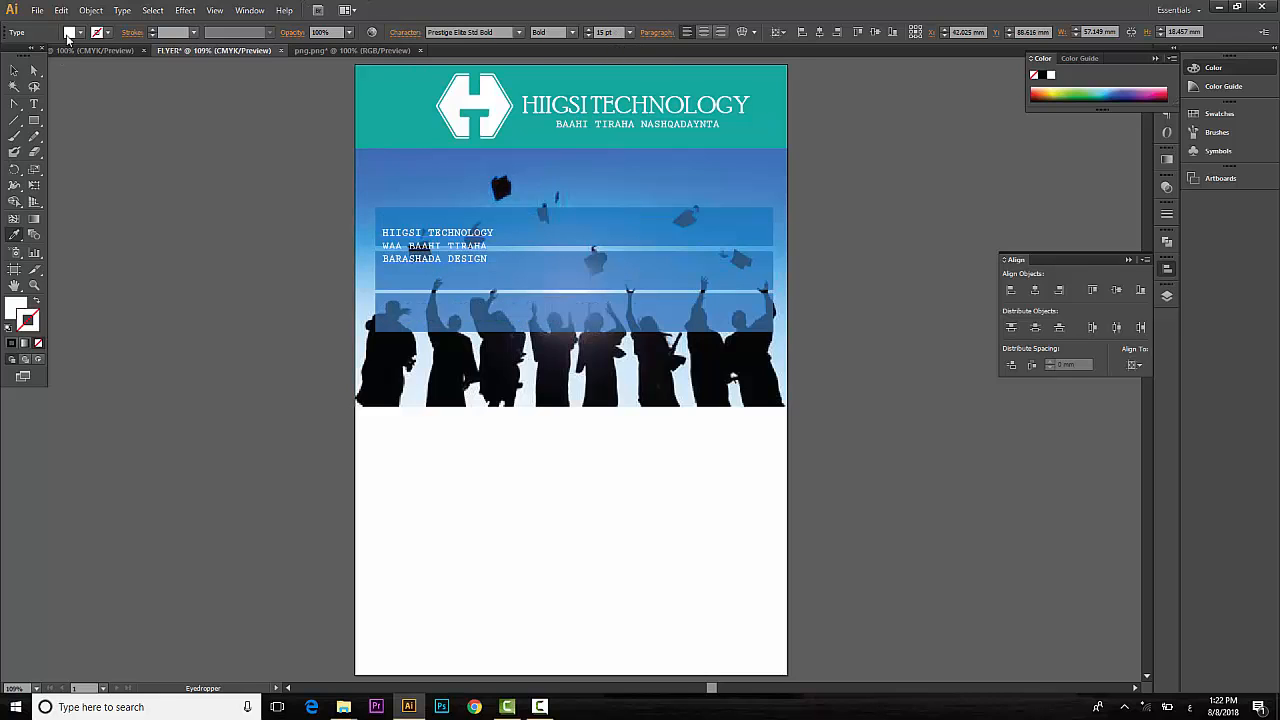
Scale the white headline up to about 51 pt across the blue bars and nudge it down.
{"action": "left_click", "coordinate": [14, 71]}
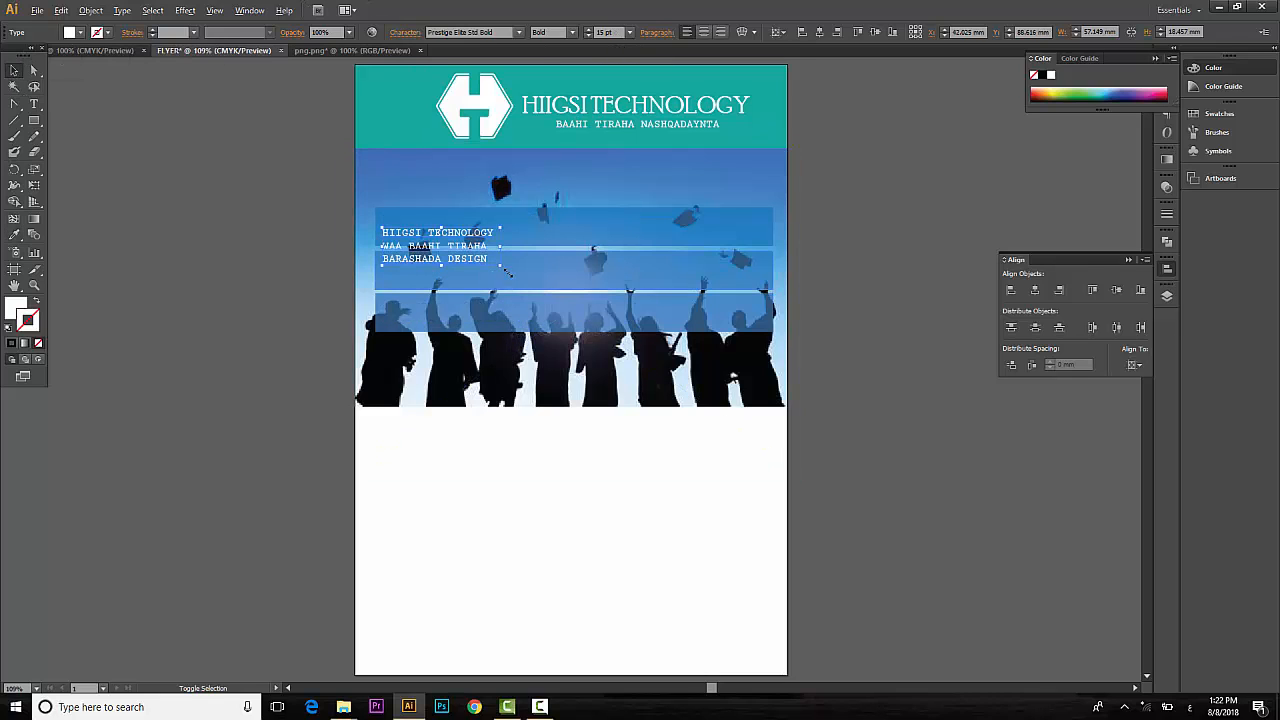
{"action": "left_click_drag", "start_coordinate": [502, 267], "coordinate": [634, 324]}
{"action": "left_click_drag", "start_coordinate": [278, 236], "coordinate": [420, 272]}
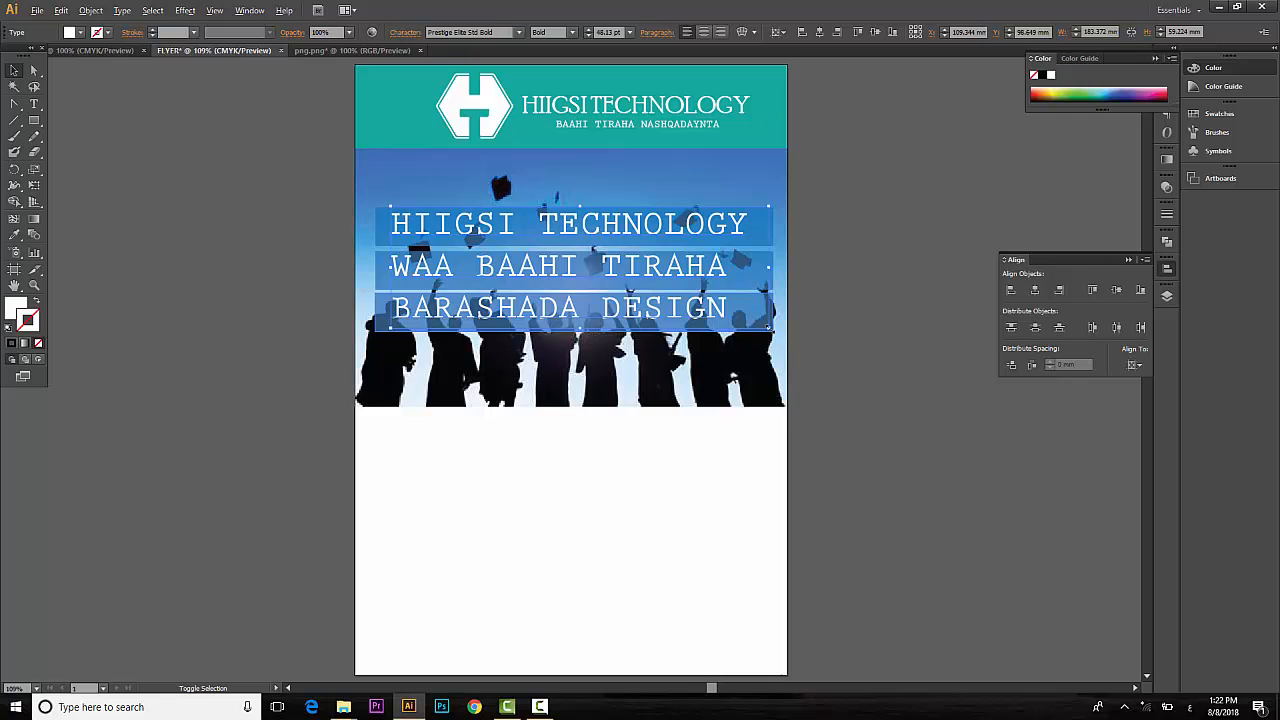
{"action": "left_click_drag", "start_coordinate": [770, 328], "coordinate": [790, 334]}
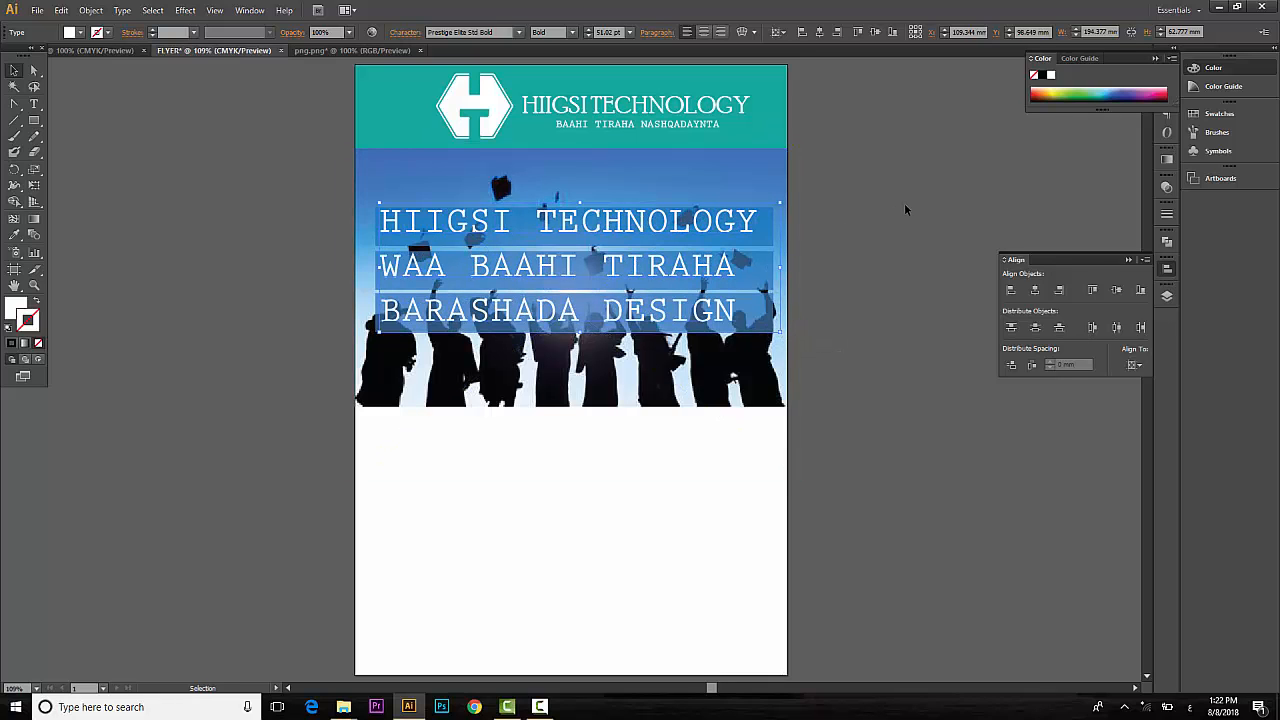
{"action": "key", "text": "Down"}
{"action": "key", "text": "Down"}
{"action": "key", "text": "Down"}
{"action": "key", "text": "Down"}
{"action": "key", "text": "Down"}
{"action": "key", "text": "Down"}
{"action": "key", "text": "Down"}
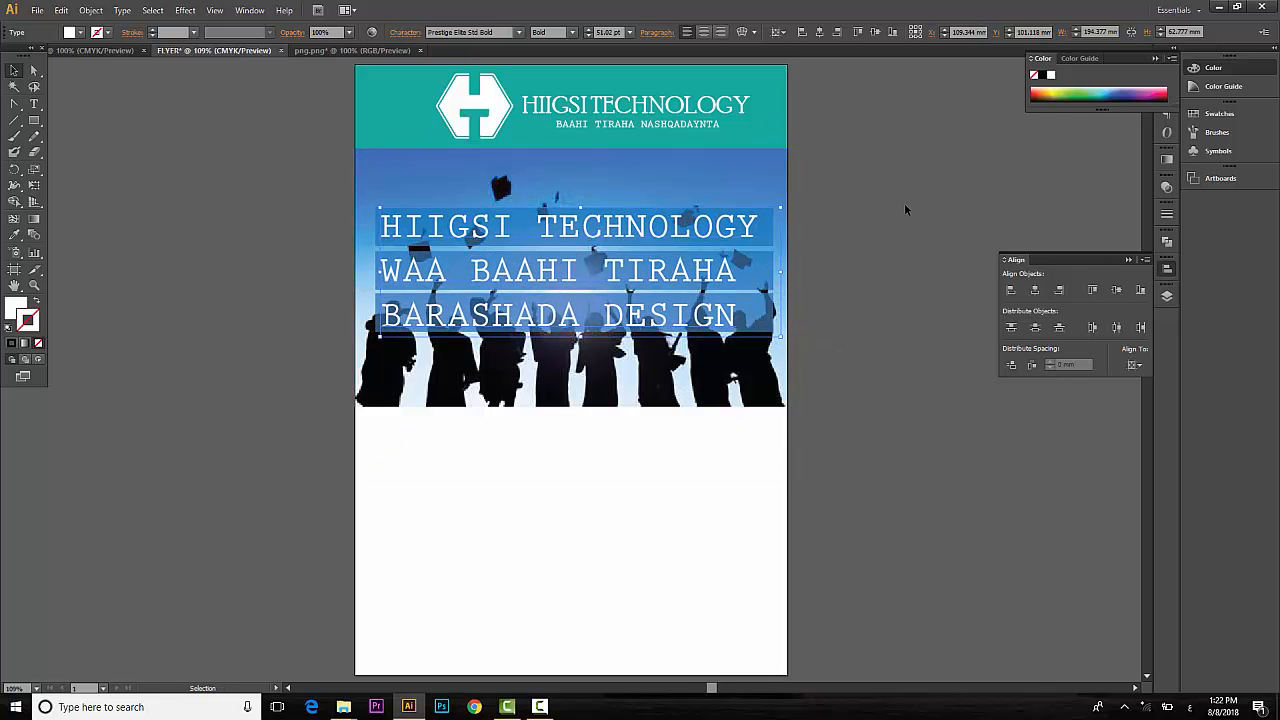
{"action": "left_click", "coordinate": [926, 195]}
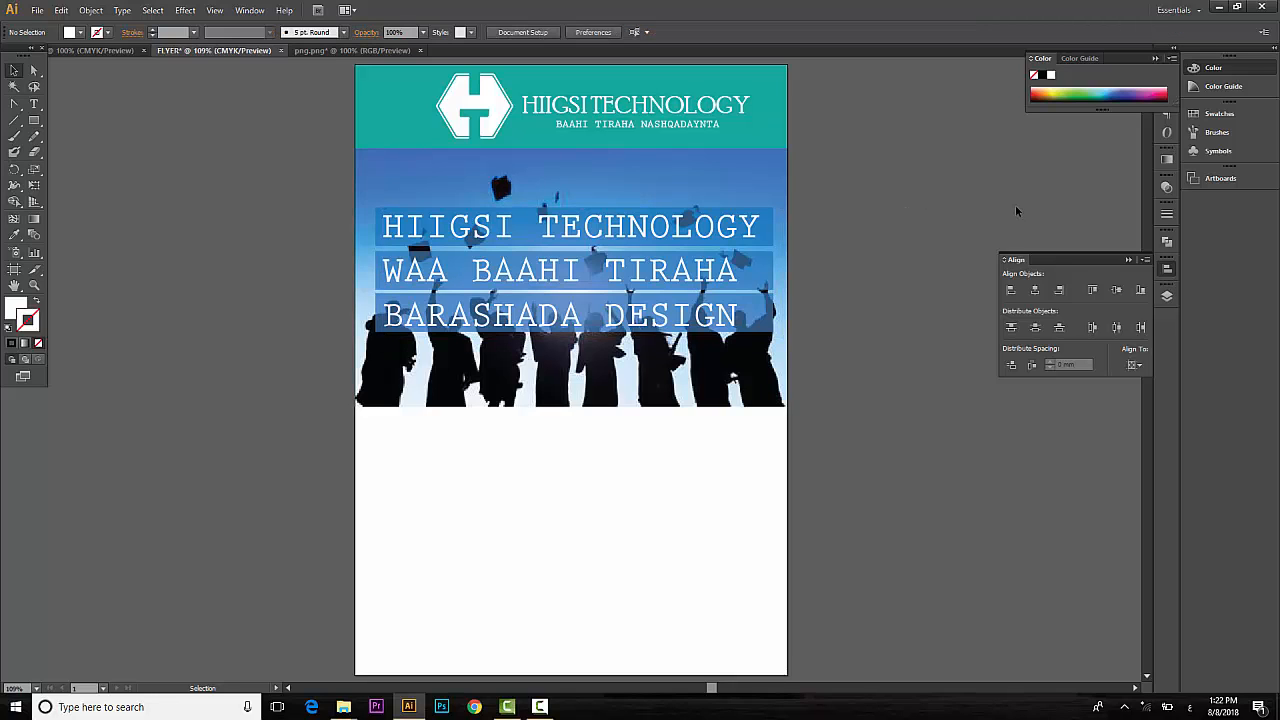
Set the graduation photo's opacity to 70%.
{"action": "left_click", "coordinate": [592, 342]}
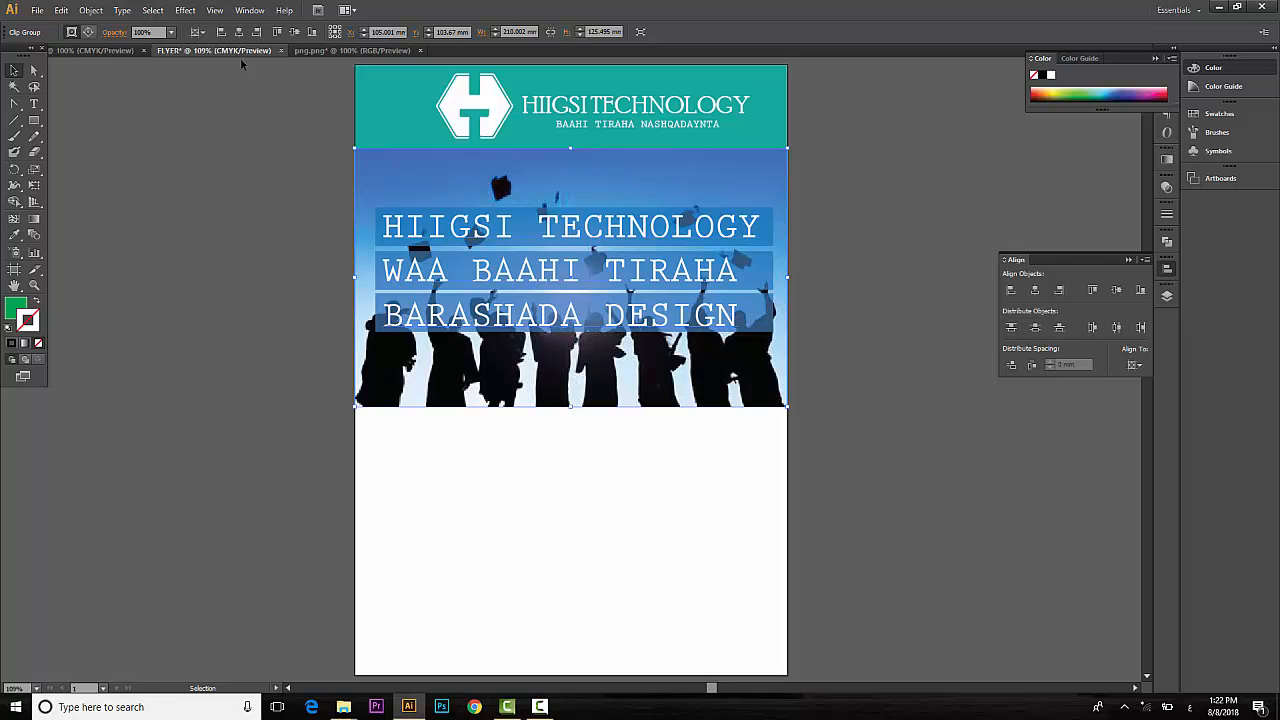
{"action": "left_click", "coordinate": [125, 33]}
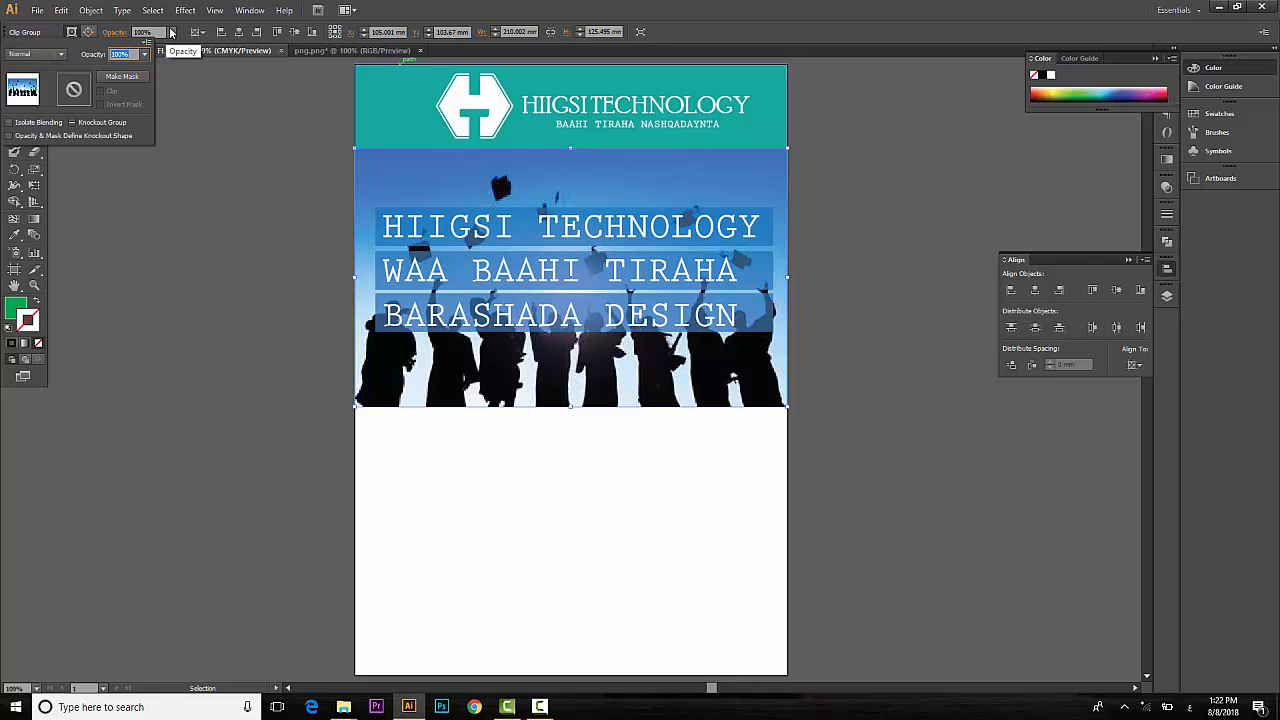
{"action": "left_click", "coordinate": [171, 33]}
{"action": "left_click", "coordinate": [172, 150]}
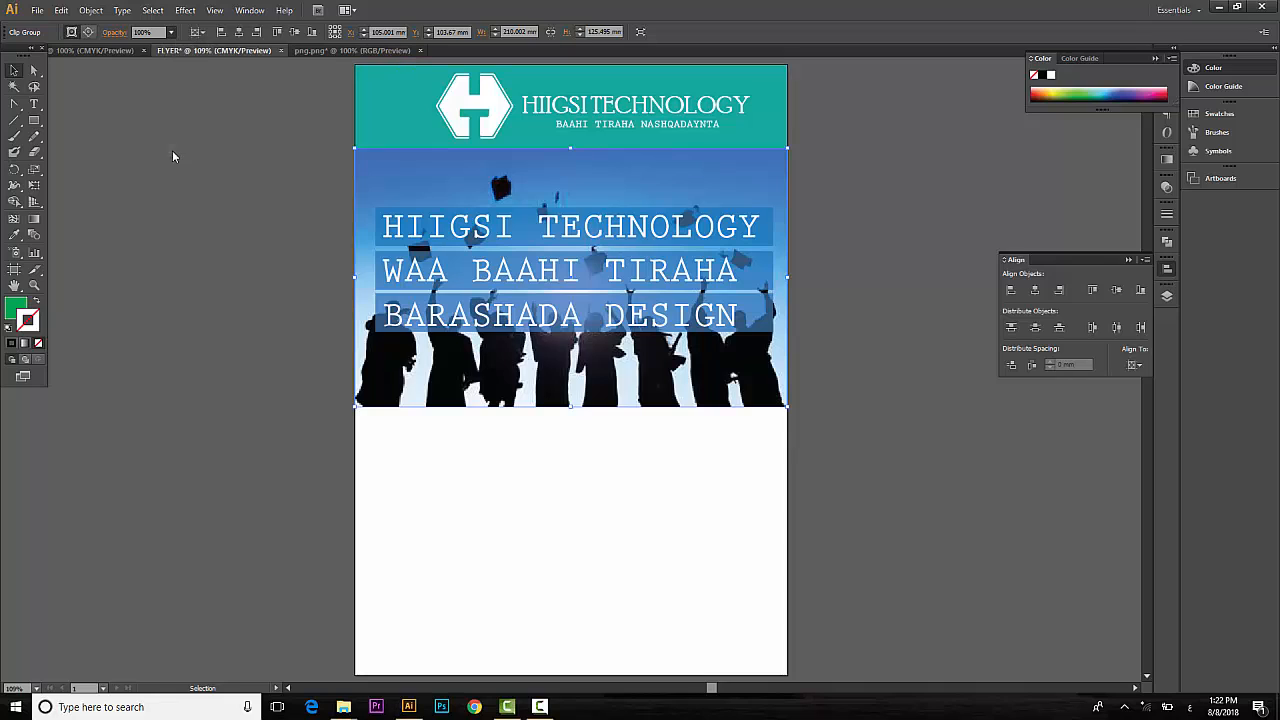
{"action": "left_click", "coordinate": [213, 277]}
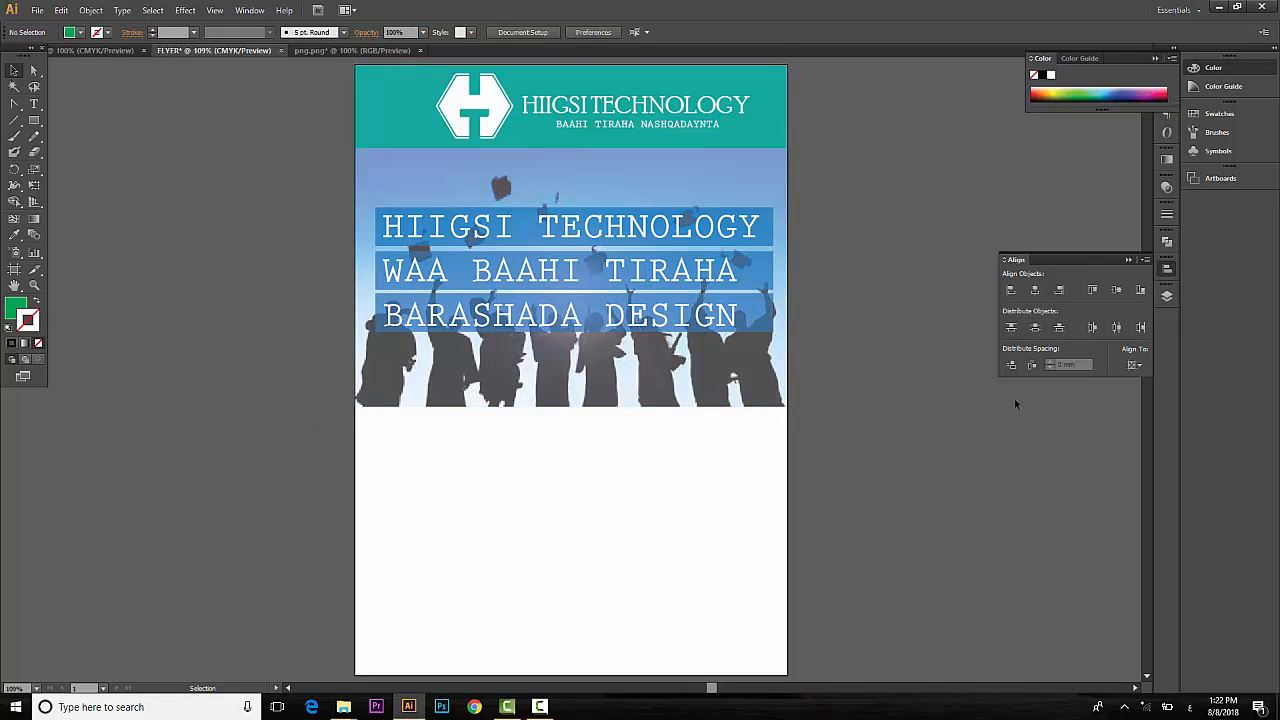
{"action": "left_click", "coordinate": [40, 123]}
Draw a tall green box below the photo and copy it twice, about 51 mm apart.
{"action": "left_click_drag", "start_coordinate": [404, 399], "coordinate": [497, 573]}
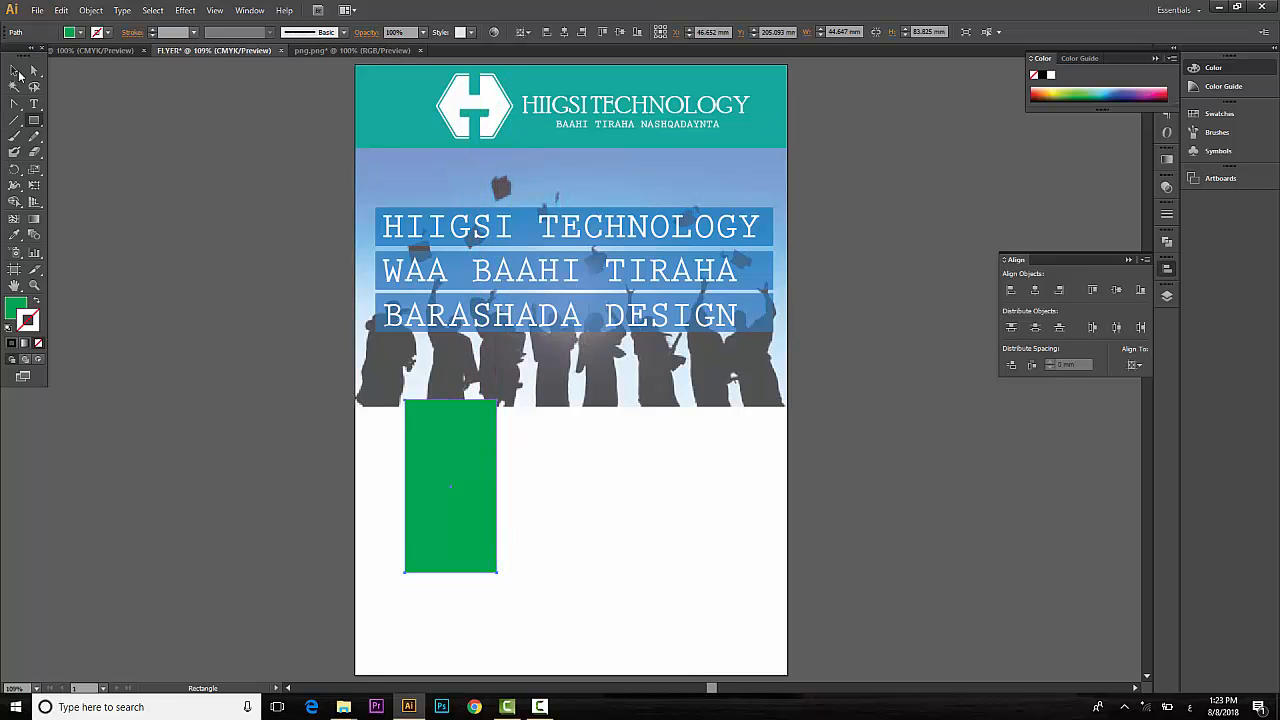
{"action": "left_click", "coordinate": [16, 71]}
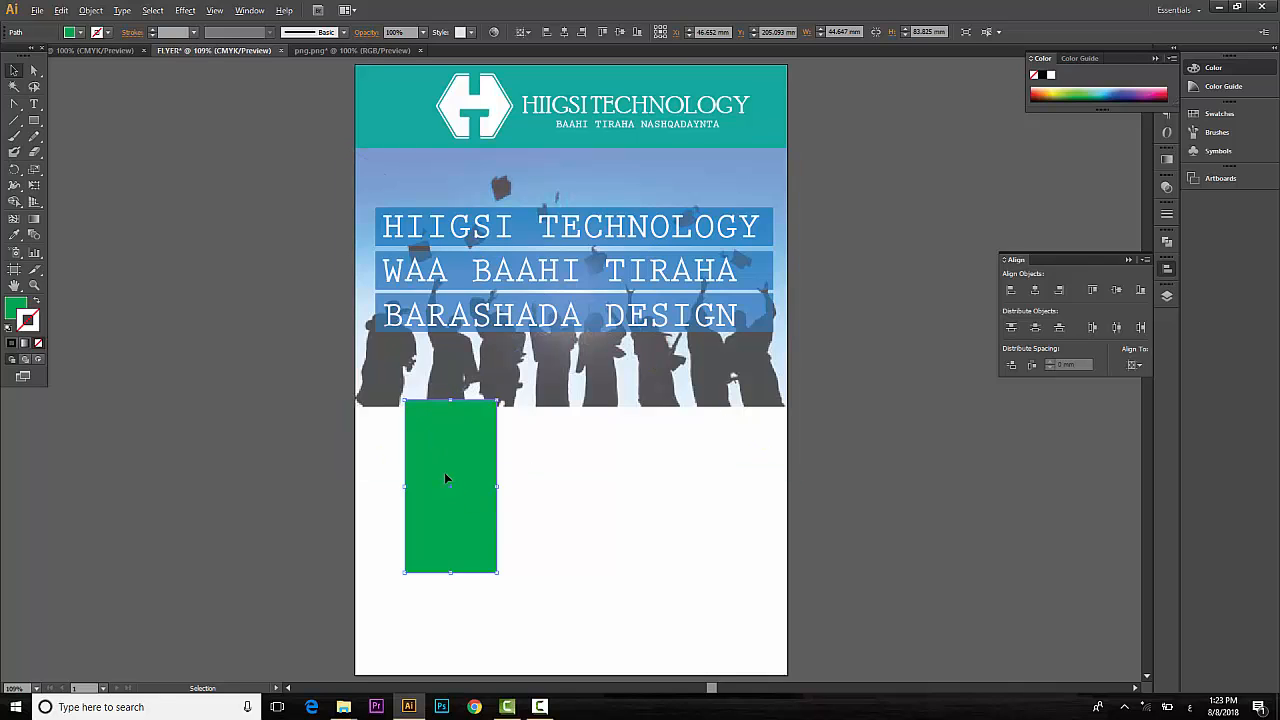
{"action": "left_click_drag", "start_coordinate": [446, 478], "coordinate": [550, 481]}
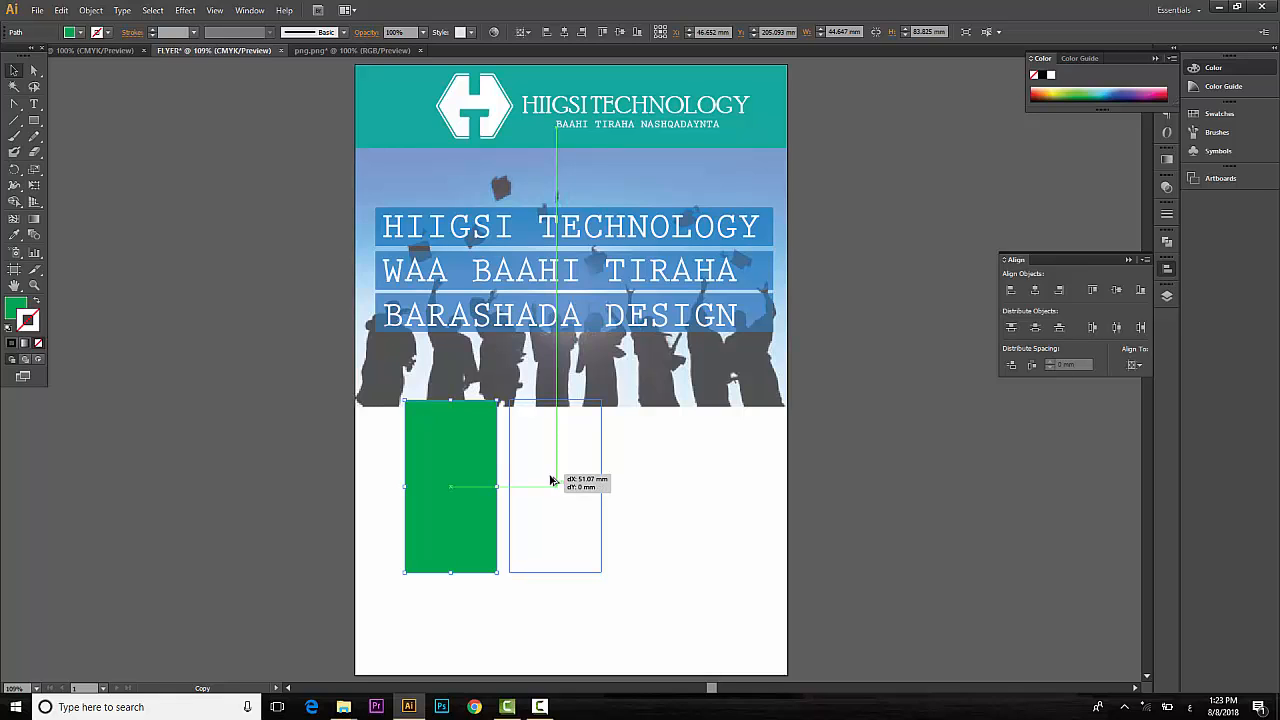
{"action": "left_click_drag", "start_coordinate": [550, 481], "coordinate": [548, 481]}
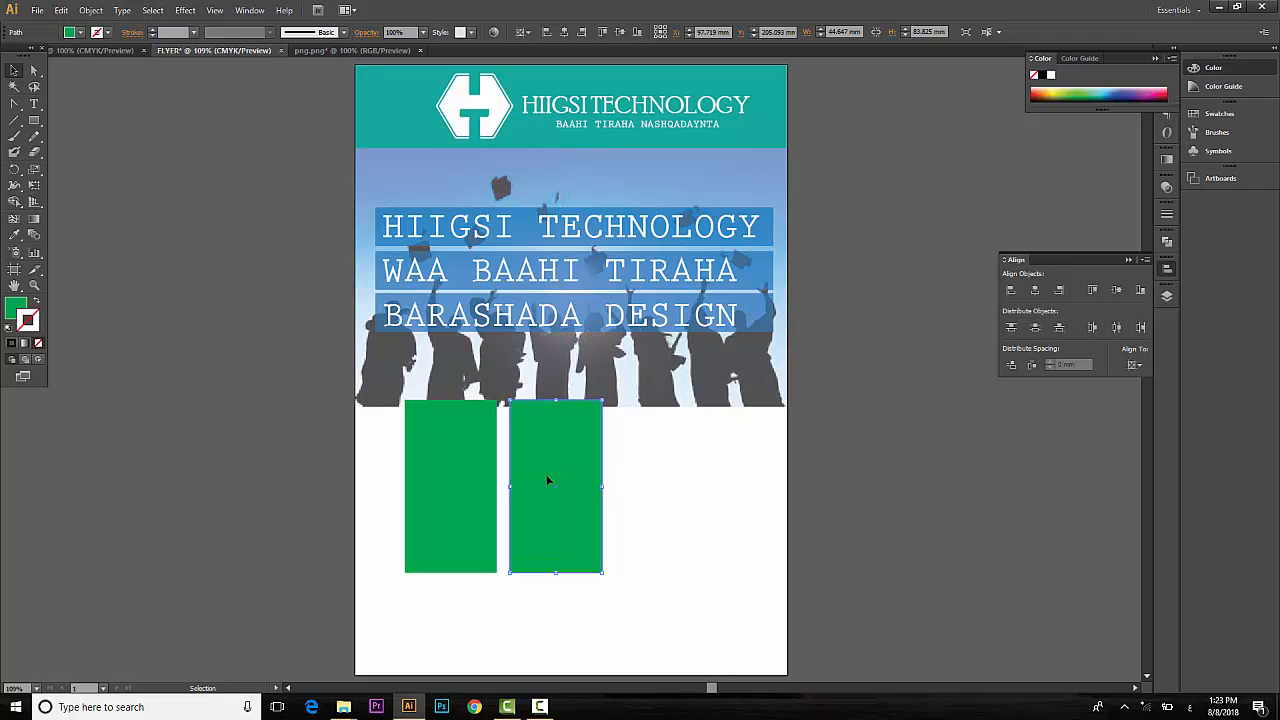
{"action": "key", "text": "ctrl+d"}
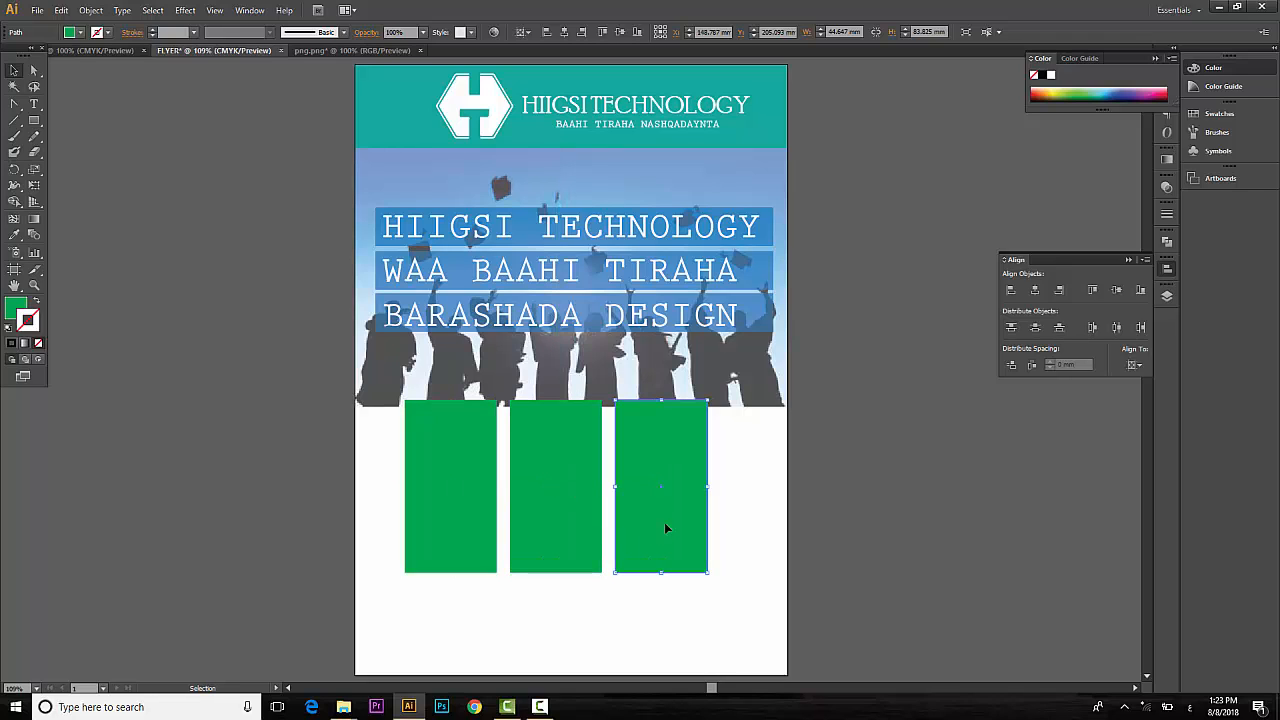
{"action": "left_click", "coordinate": [703, 609]}
{"action": "left_click_drag", "start_coordinate": [694, 609], "coordinate": [460, 546]}
{"action": "left_click", "coordinate": [760, 620]}
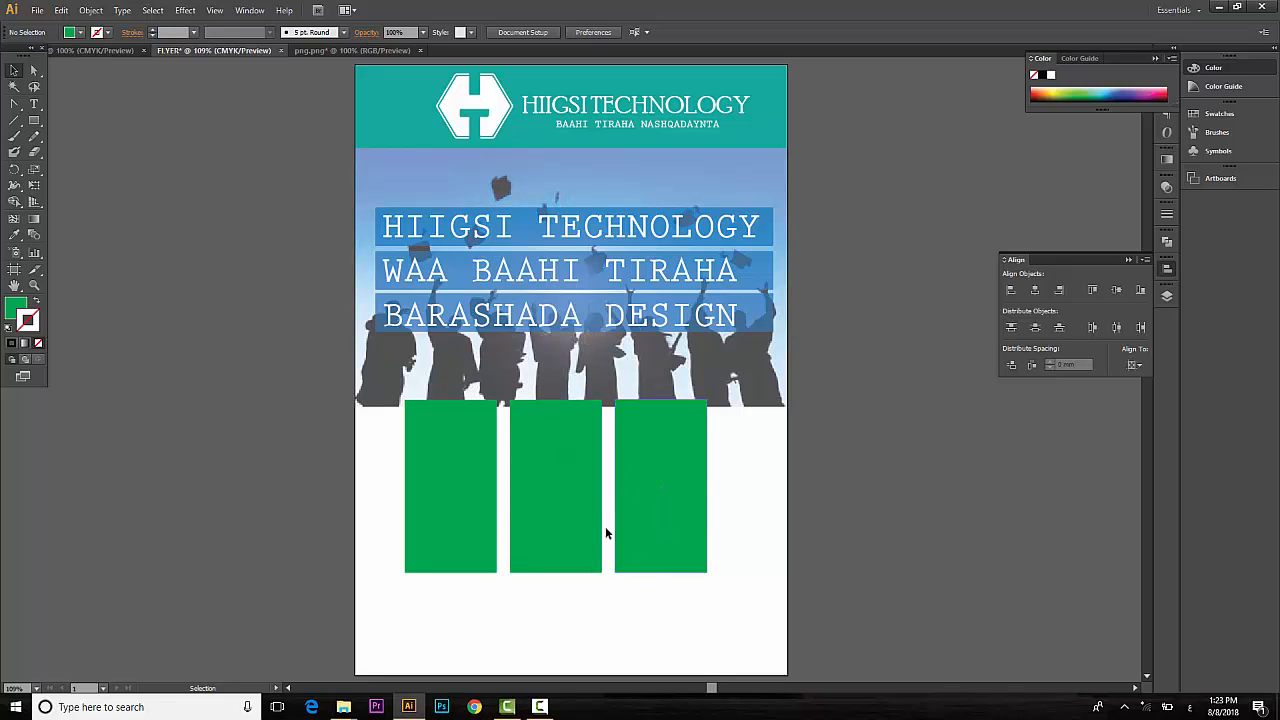
Widen the three green rectangles so the row spans the page width.
{"action": "left_click", "coordinate": [669, 476]}
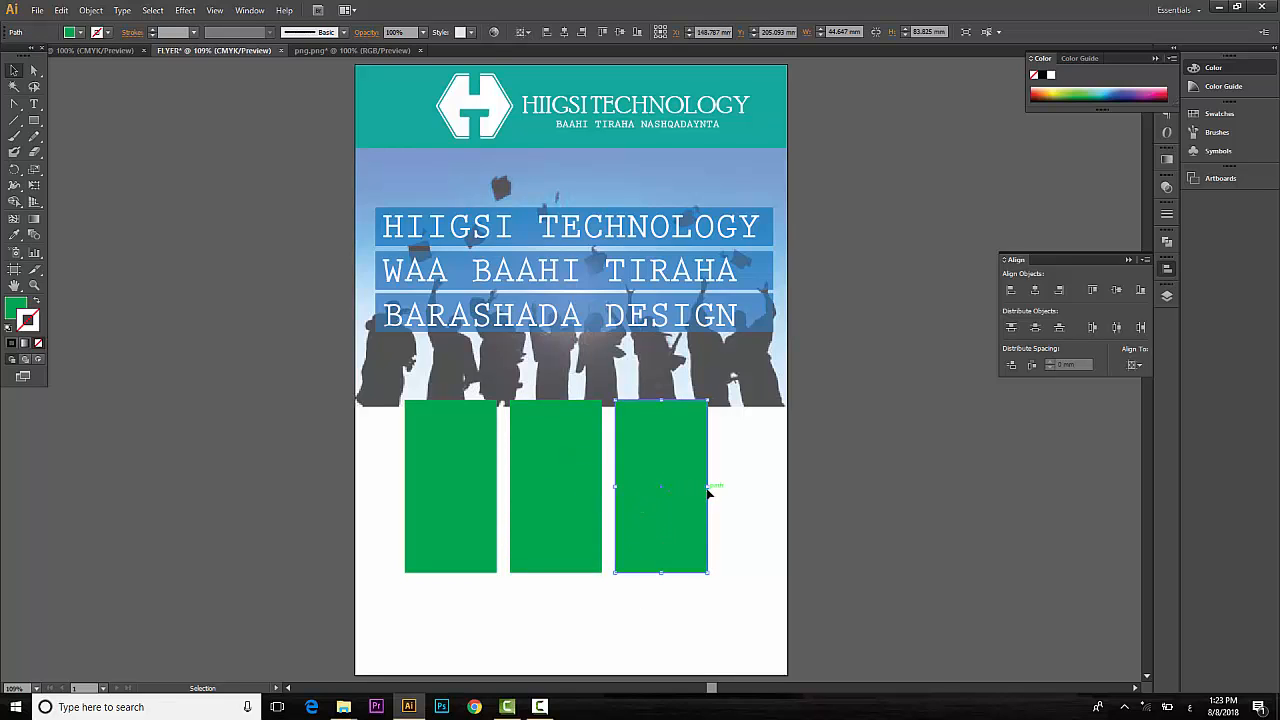
{"action": "mouse_move", "coordinate": [708, 486]}
{"action": "left_mouse_down"}
{"action": "mouse_move", "coordinate": [737, 491]}
{"action": "mouse_move", "coordinate": [688, 492]}
{"action": "mouse_move", "coordinate": [712, 490]}
{"action": "left_mouse_up"}
{"action": "left_click", "coordinate": [580, 490]}
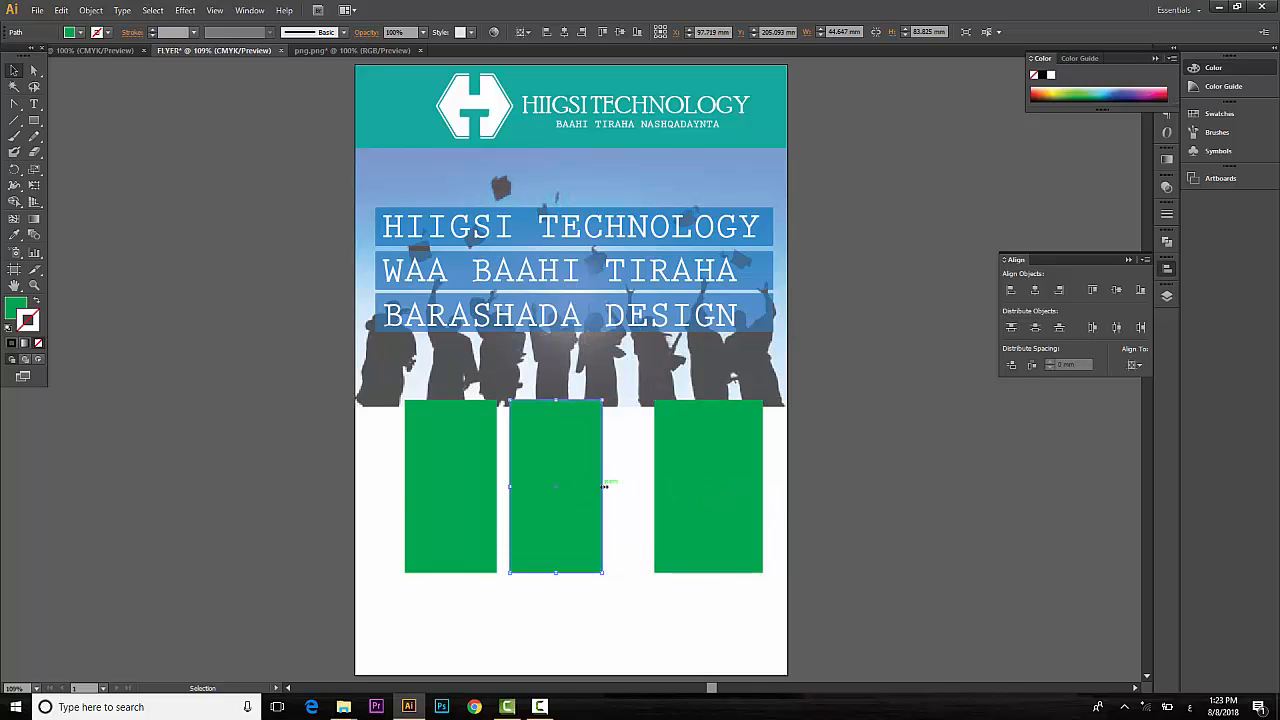
{"action": "left_click_drag", "start_coordinate": [604, 487], "coordinate": [621, 487]}
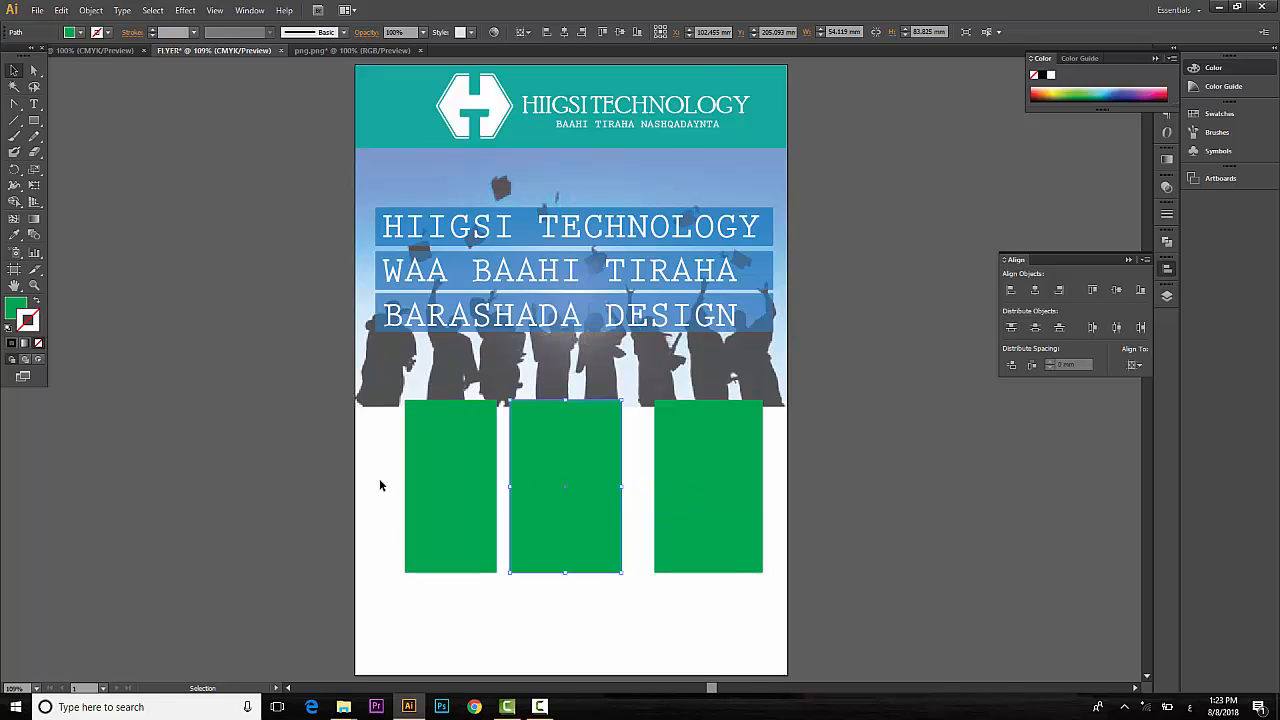
{"action": "left_click", "coordinate": [430, 488]}
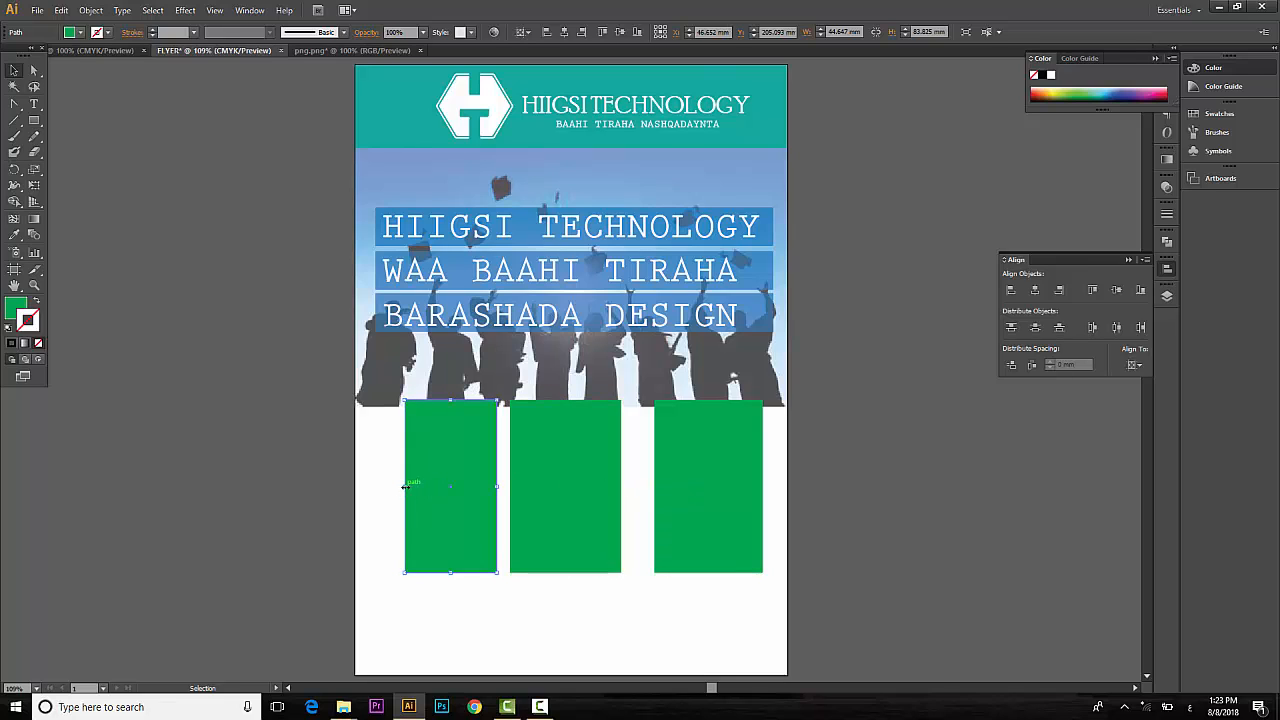
{"action": "left_click_drag", "start_coordinate": [405, 487], "coordinate": [378, 487]}
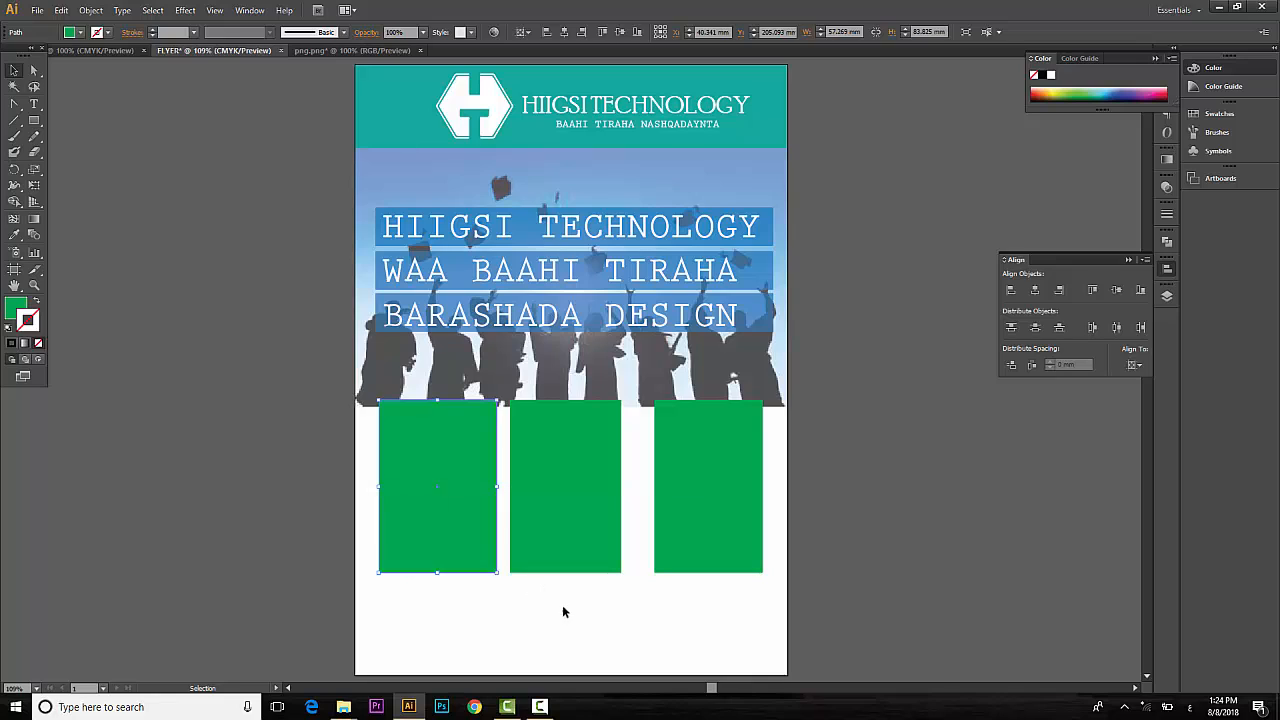
{"action": "left_click", "coordinate": [563, 606]}
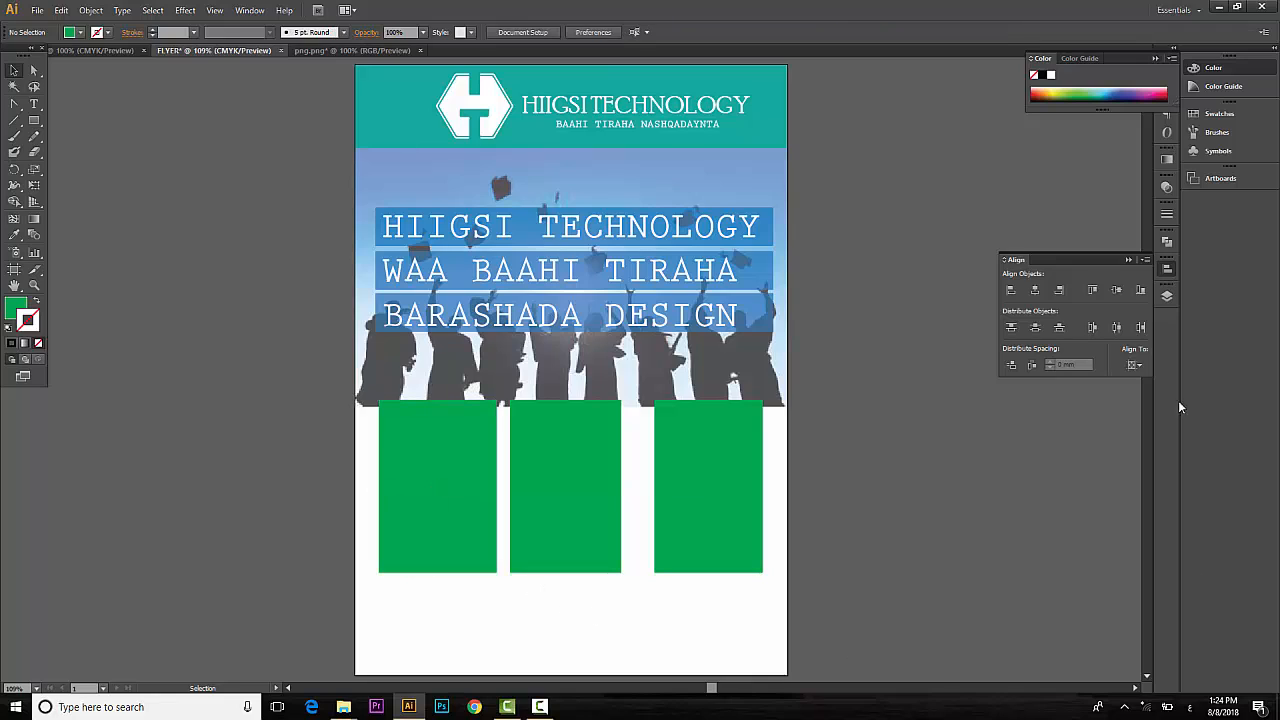
{"action": "left_click", "coordinate": [32, 122]}
{"action": "left_click_drag", "start_coordinate": [34, 120], "coordinate": [80, 151]}
Draw a circle over the first box's top edge with red fill and a 5 pt white outline.
{"action": "left_click_drag", "start_coordinate": [441, 418], "coordinate": [482, 466]}
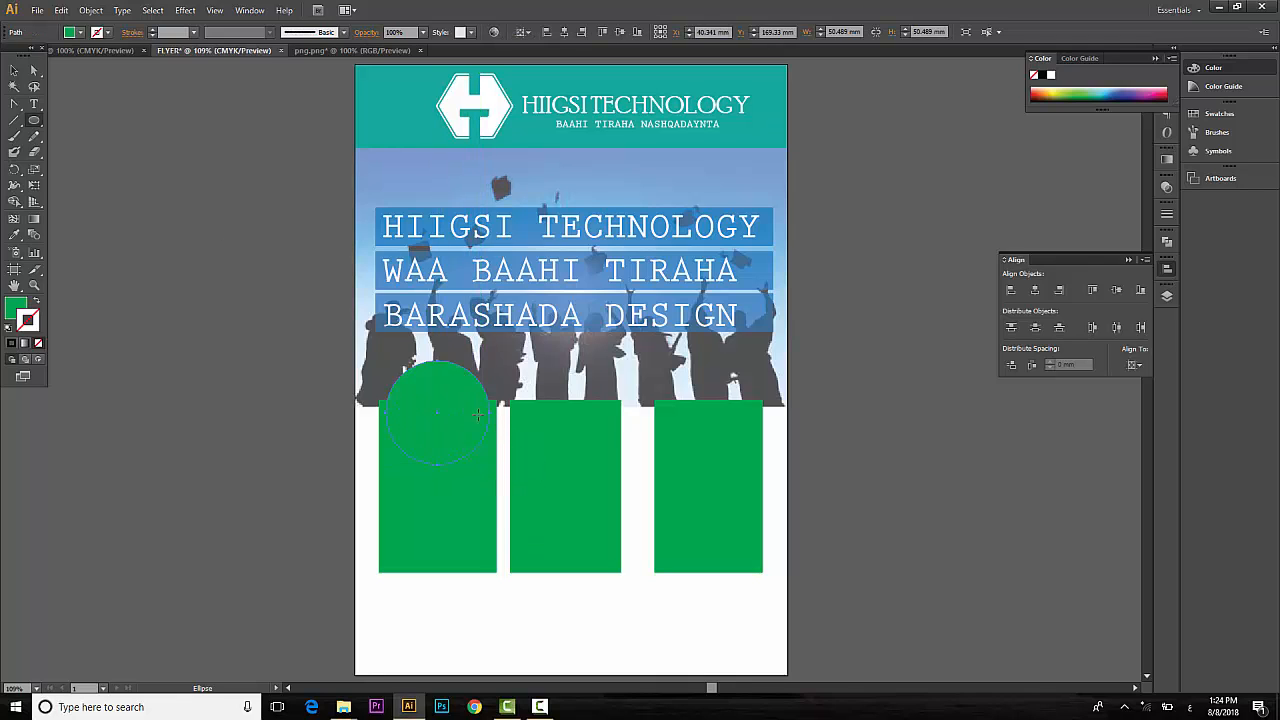
{"action": "left_click", "coordinate": [82, 36]}
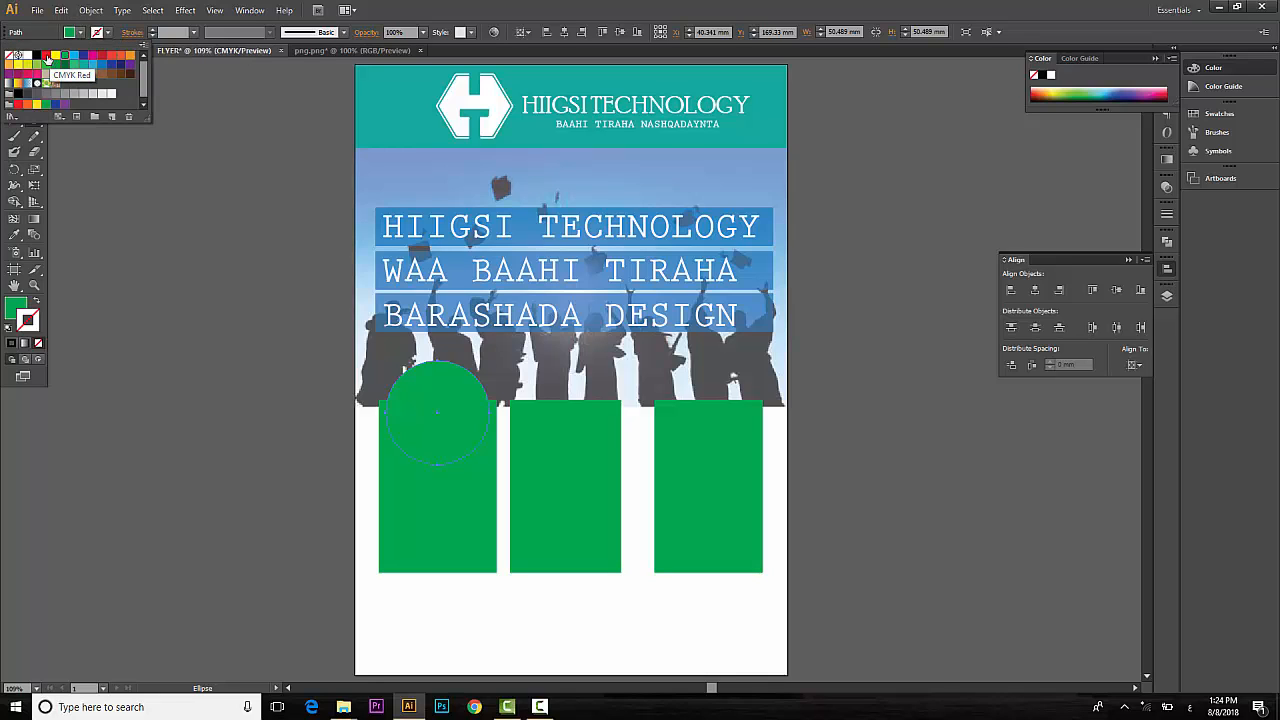
{"action": "left_click", "coordinate": [47, 56]}
{"action": "left_click", "coordinate": [154, 29]}
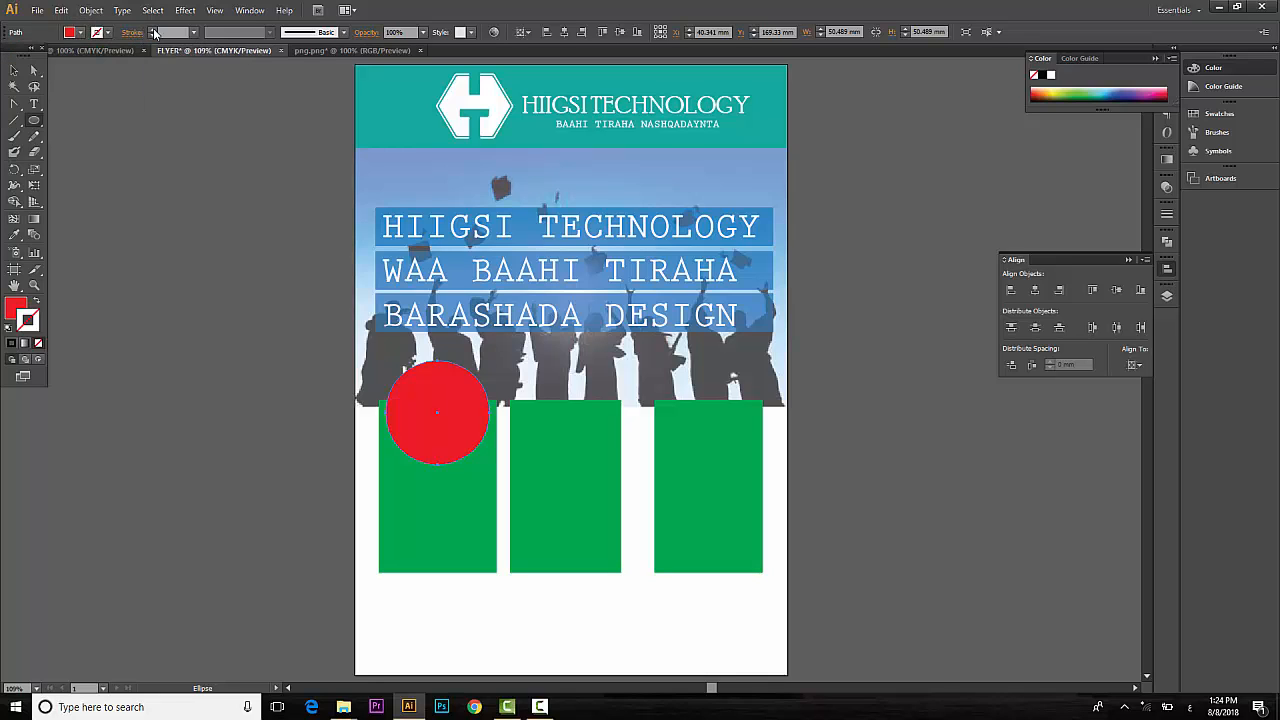
{"action": "left_click", "coordinate": [154, 29]}
{"action": "left_click", "coordinate": [154, 29]}
{"action": "left_click", "coordinate": [107, 33]}
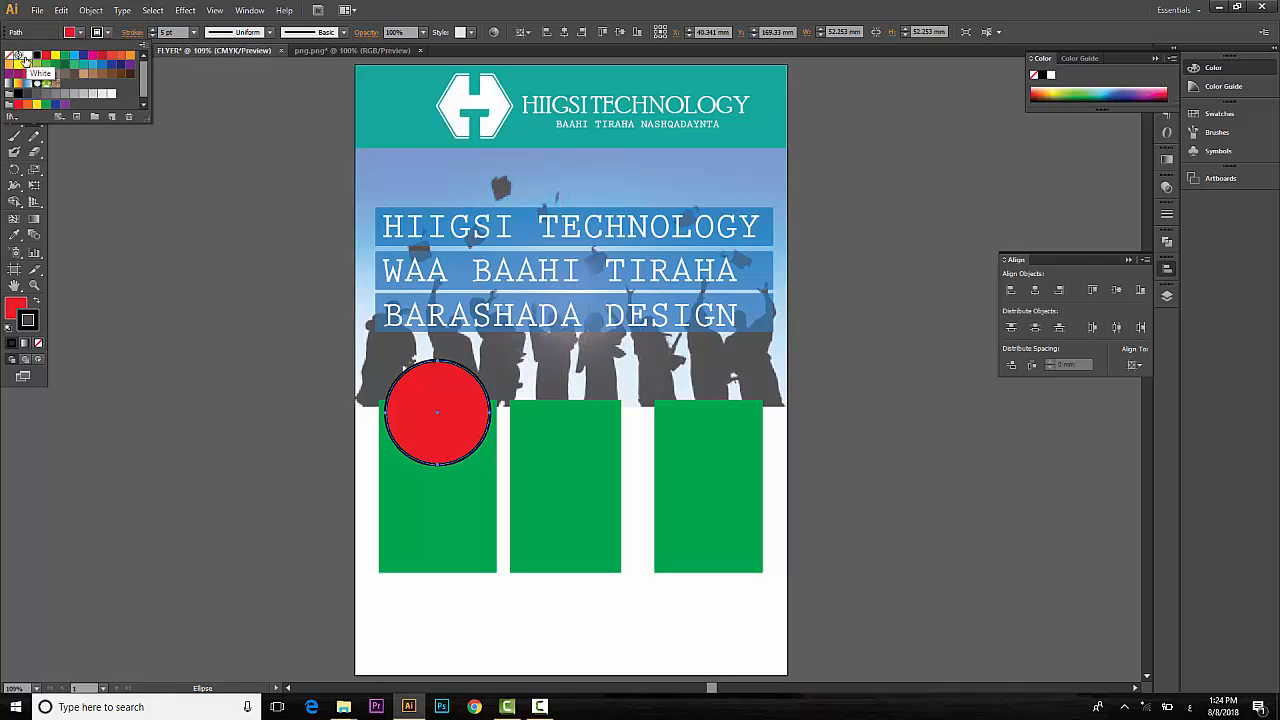
{"action": "left_click", "coordinate": [20, 56]}
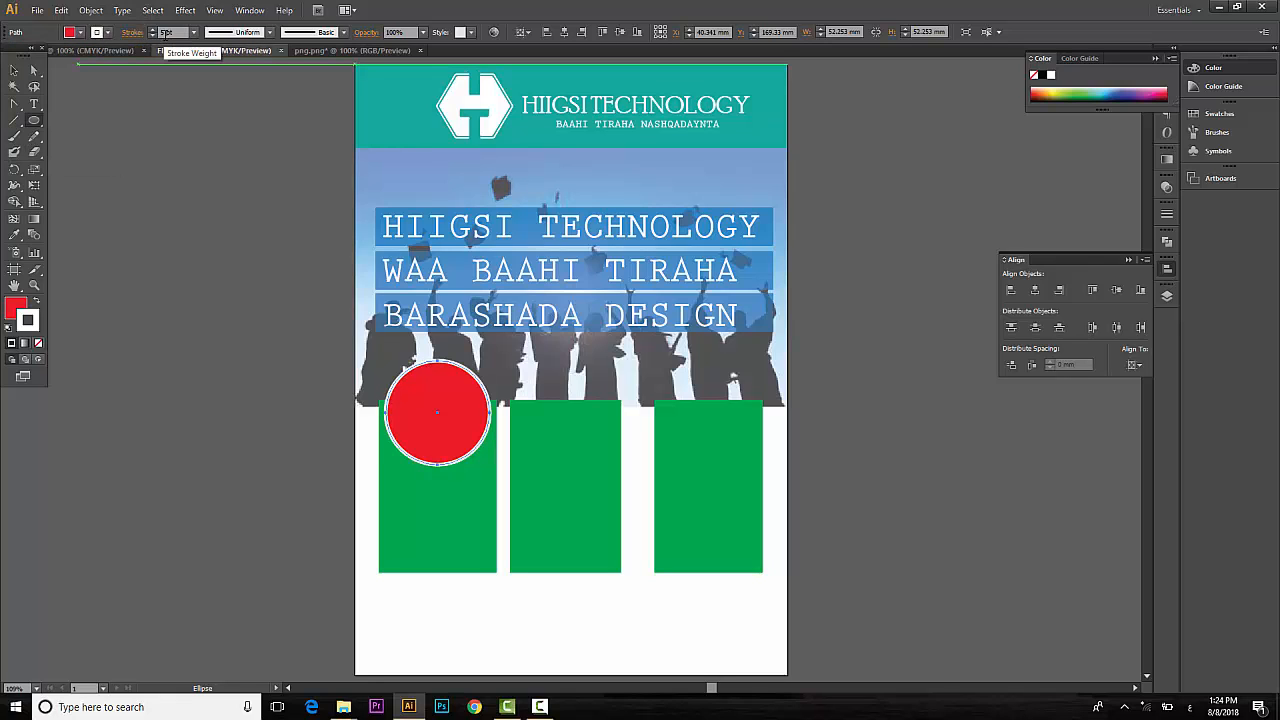
Copy the circle onto the second box, then repeat with Ctrl+D for the third.
{"action": "left_click", "coordinate": [14, 70]}
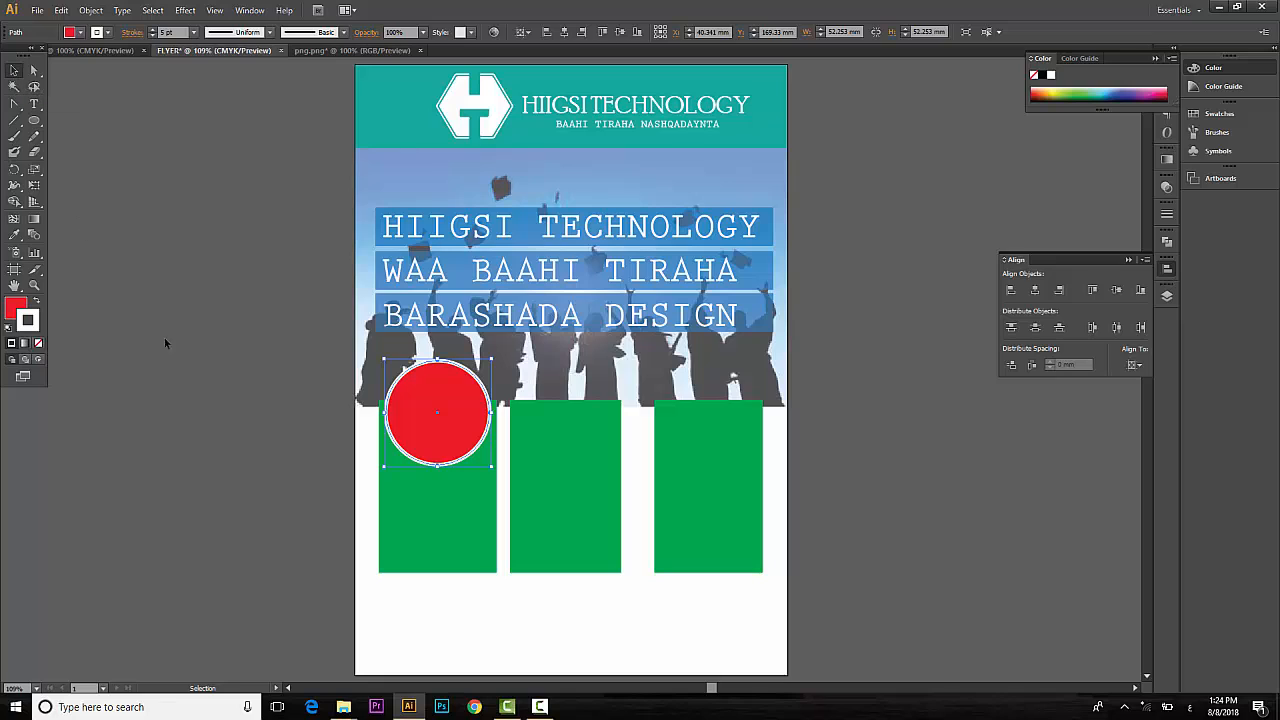
{"action": "left_click", "coordinate": [177, 375]}
{"action": "left_click", "coordinate": [420, 427]}
{"action": "left_click_drag", "start_coordinate": [437, 432], "coordinate": [566, 432]}
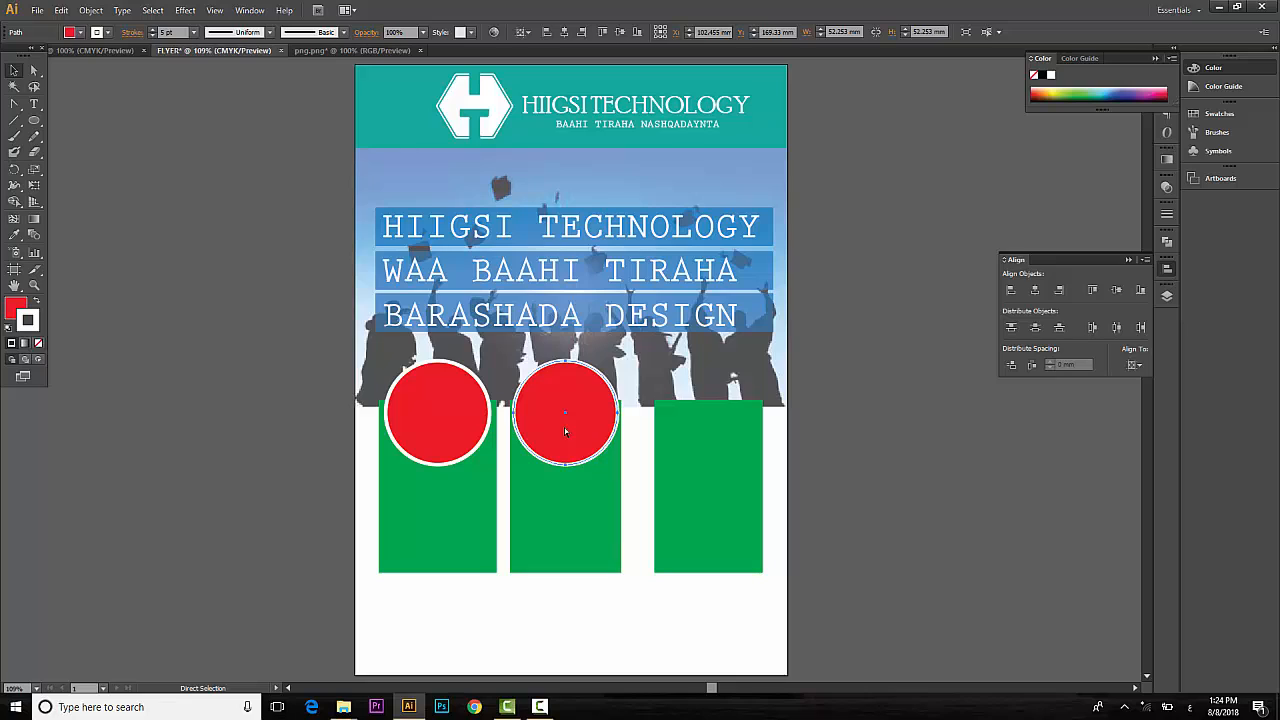
{"action": "key", "text": "ctrl+d"}
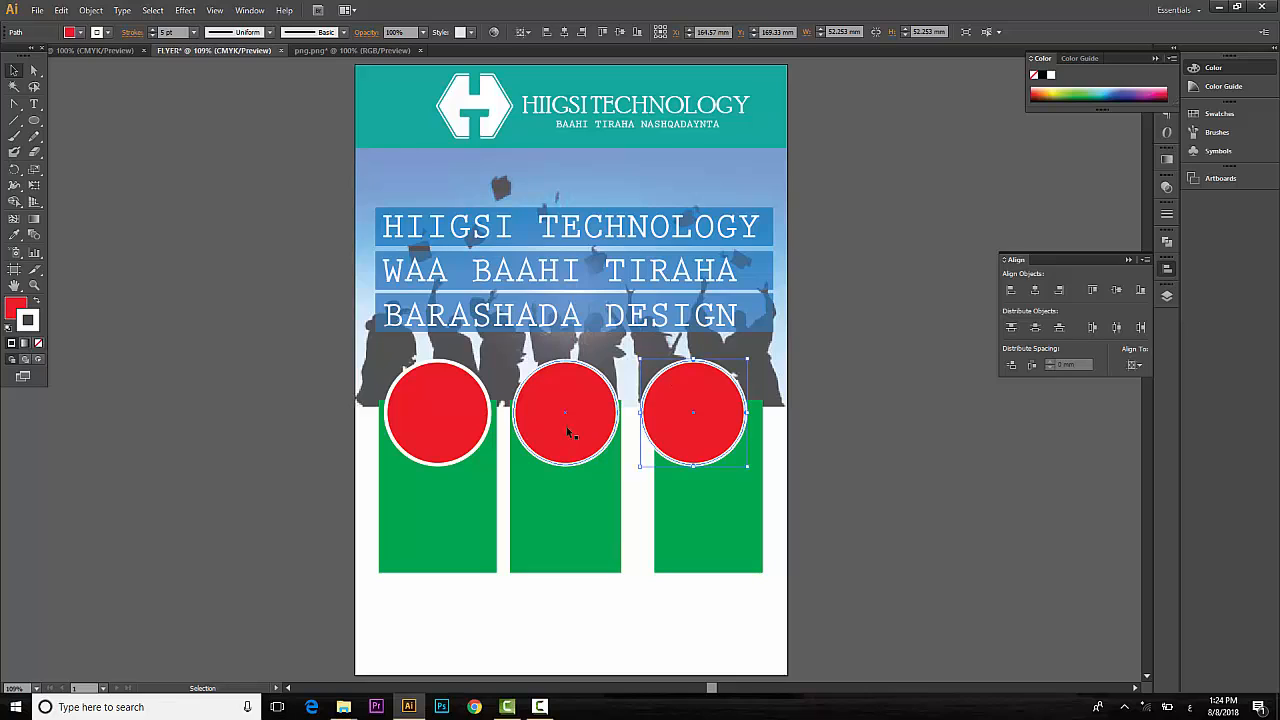
Reposition and widen the third green rectangle to match the other two.
{"action": "left_click", "coordinate": [724, 508]}
{"action": "key", "text": "shift+Left"}
{"action": "key", "text": "shift+Left"}
{"action": "key", "text": "shift+Left"}
{"action": "key", "text": "shift+Right"}
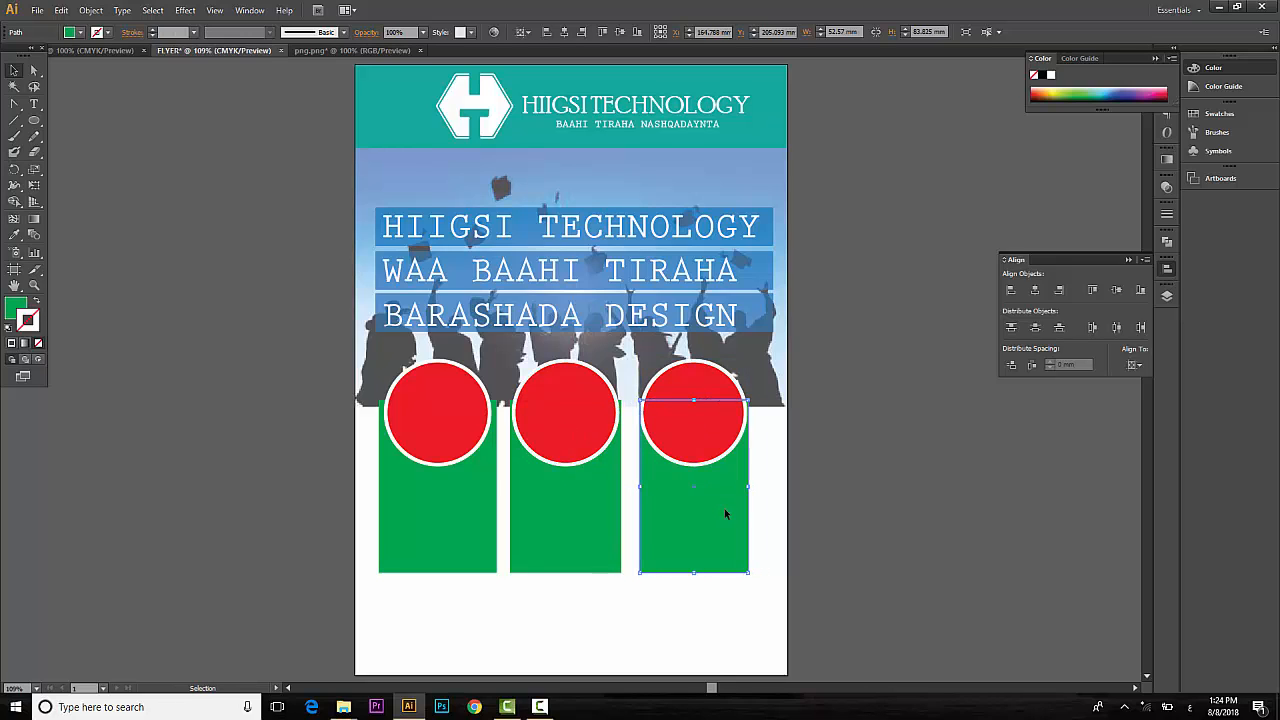
{"action": "key", "text": "Left"}
{"action": "key", "text": "Right"}
{"action": "left_click_drag", "start_coordinate": [751, 487], "coordinate": [760, 488]}
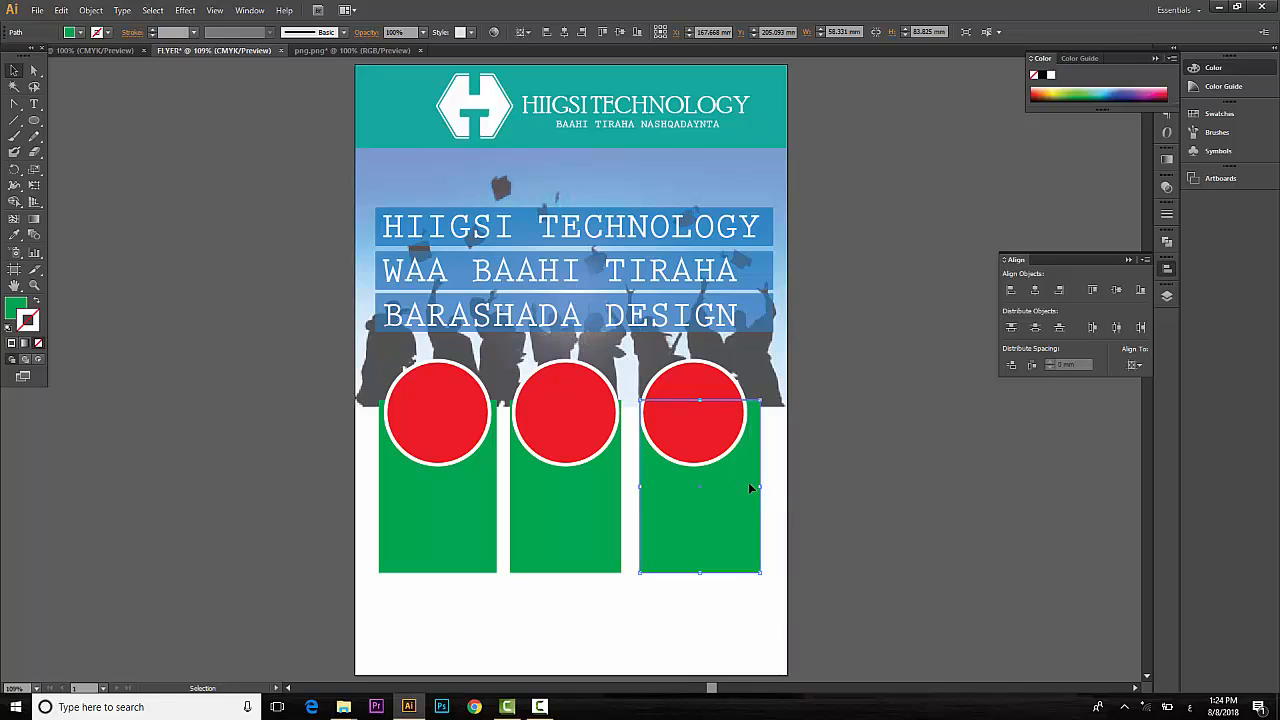
{"action": "key", "text": "Left"}
{"action": "key", "text": "Left"}
{"action": "key", "text": "Left"}
{"action": "key", "text": "Left"}
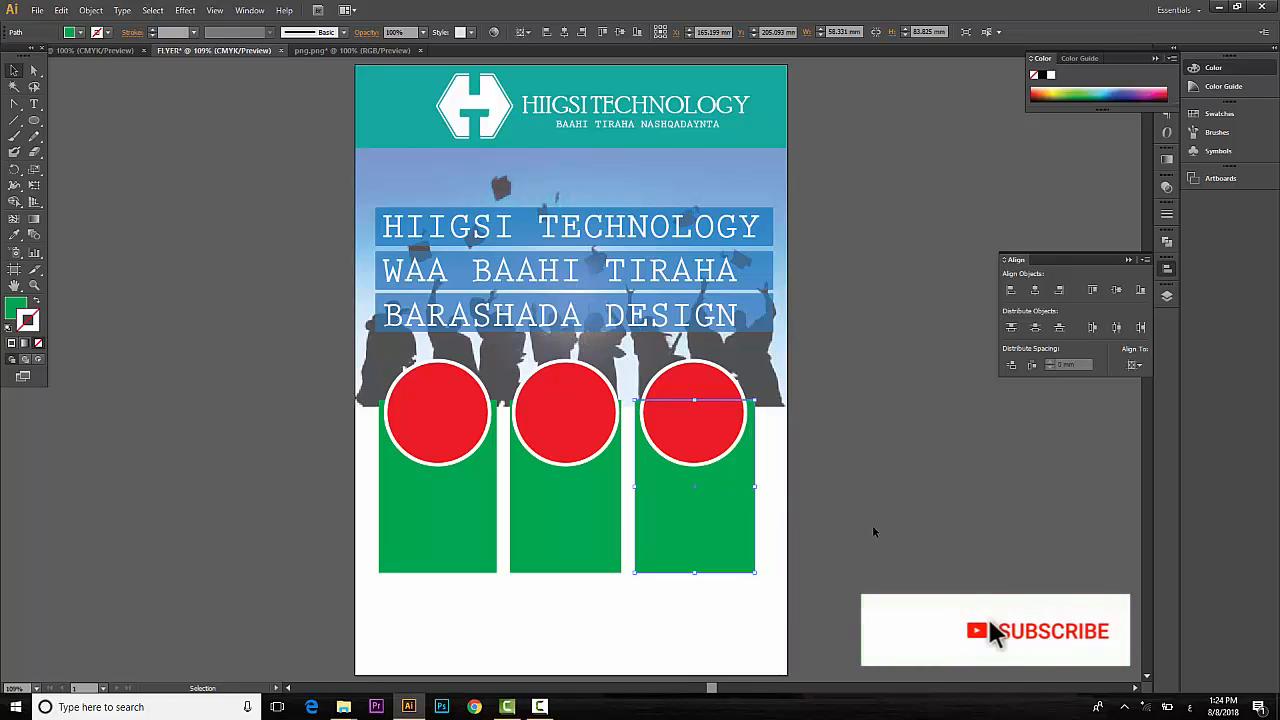
{"action": "left_click", "coordinate": [845, 520]}
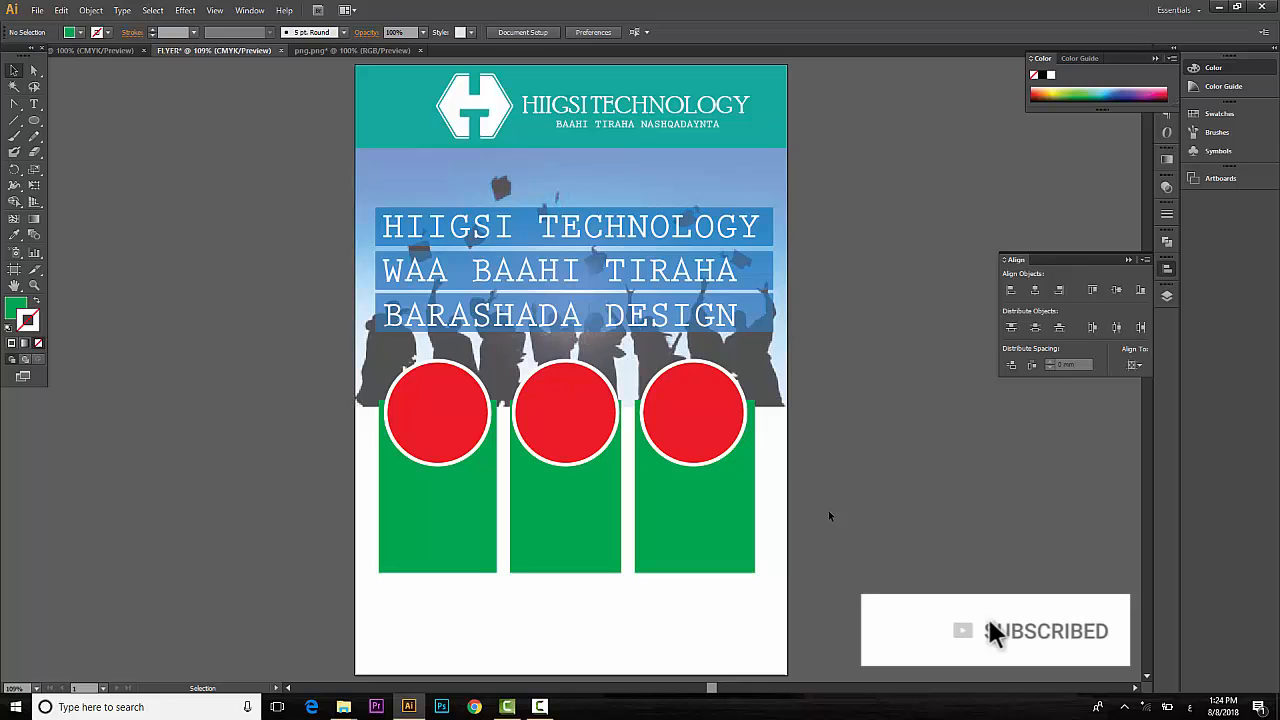
Change the fill of all three circles from red to white in the Color Picker.
{"action": "left_click", "coordinate": [445, 415]}
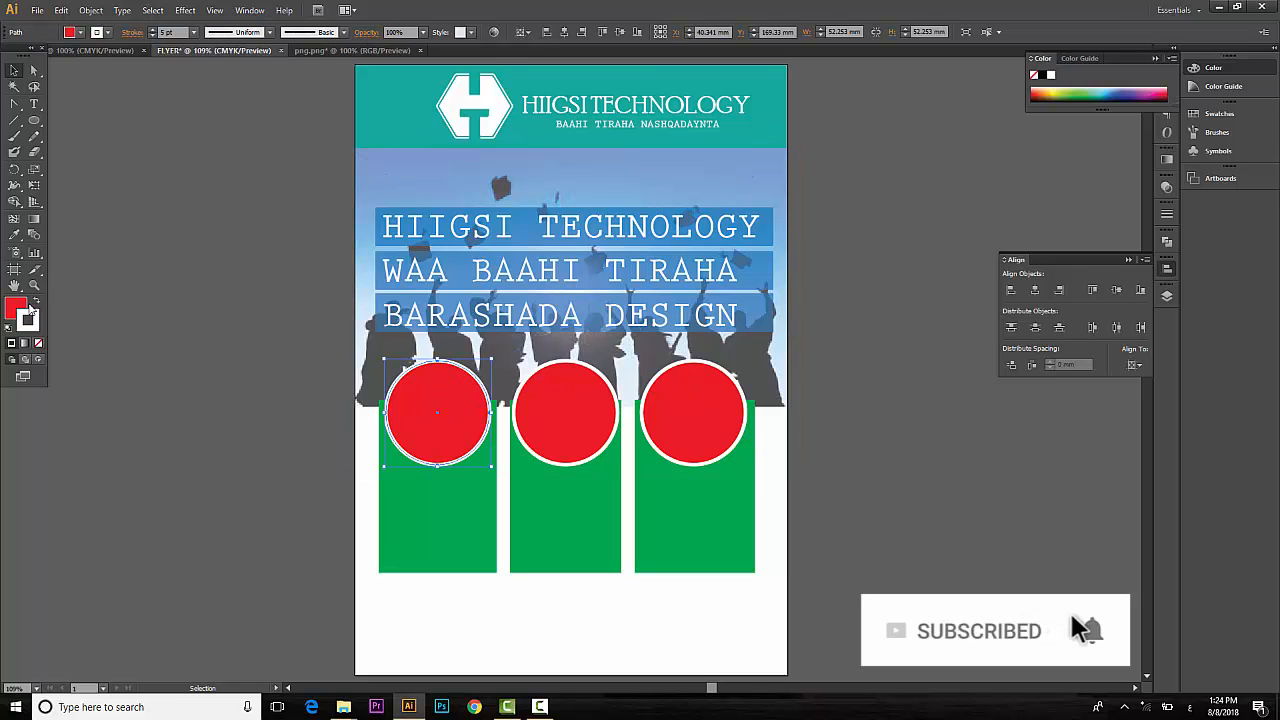
{"action": "double_click", "coordinate": [20, 308]}
{"action": "left_click_drag", "start_coordinate": [554, 213], "coordinate": [481, 176]}
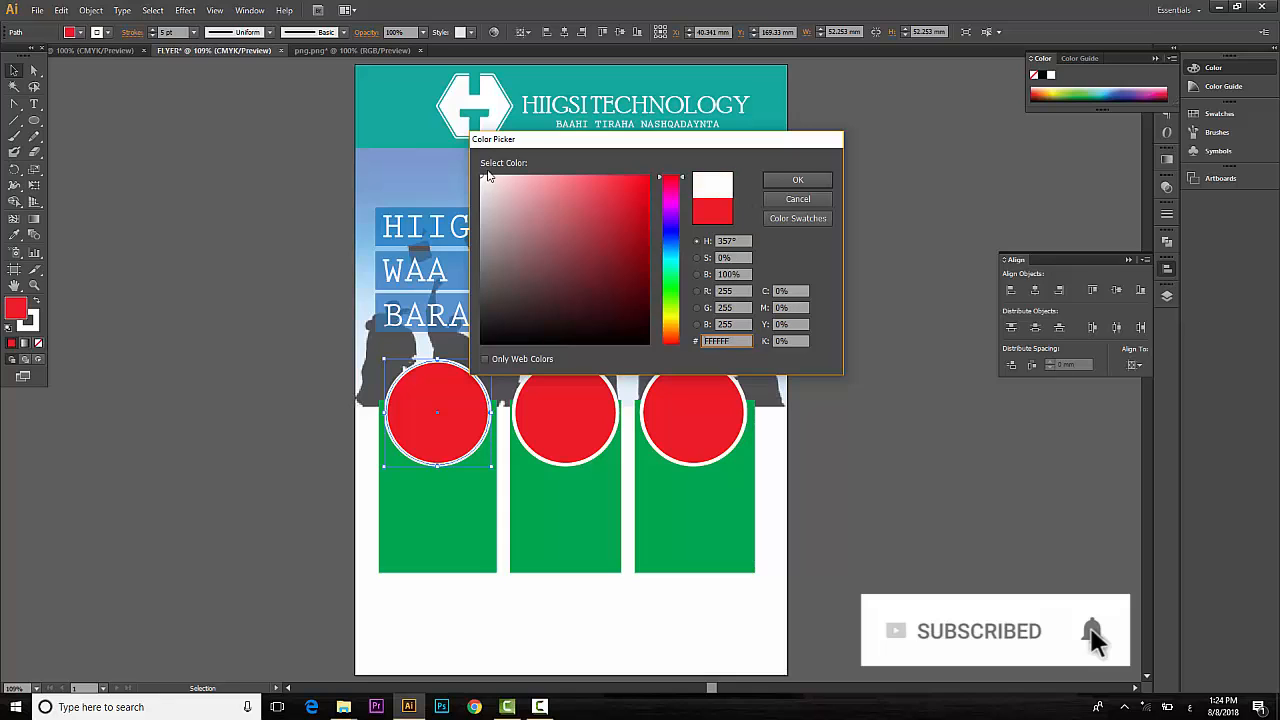
{"action": "left_click", "coordinate": [797, 180]}
{"action": "left_click", "coordinate": [532, 382]}
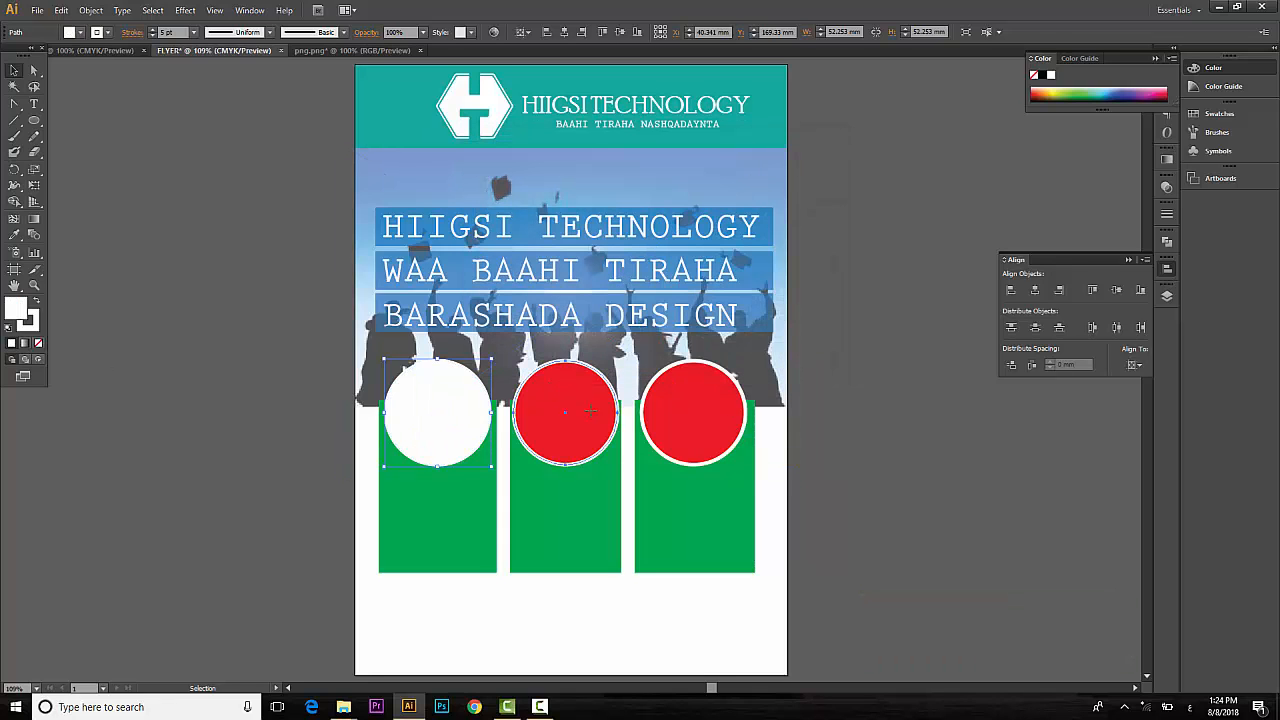
{"action": "left_click", "coordinate": [737, 428], "text": "shift"}
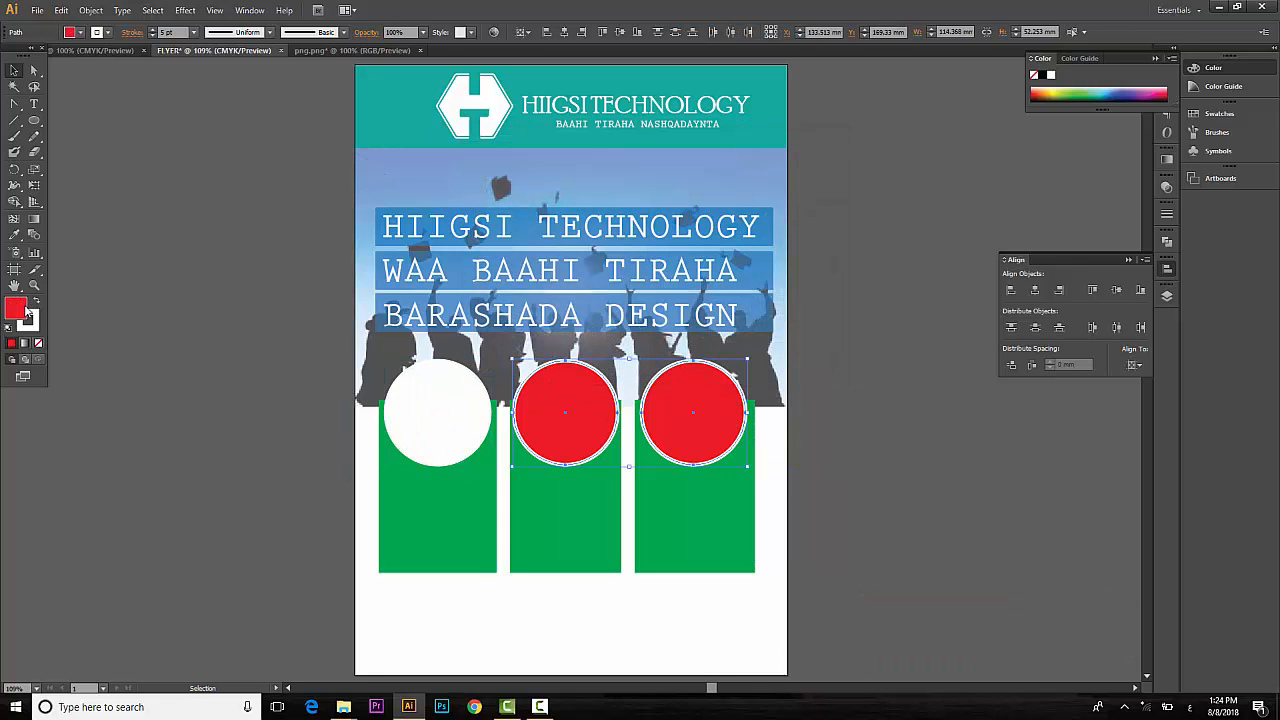
{"action": "double_click", "coordinate": [24, 312]}
{"action": "left_click_drag", "start_coordinate": [590, 196], "coordinate": [478, 174]}
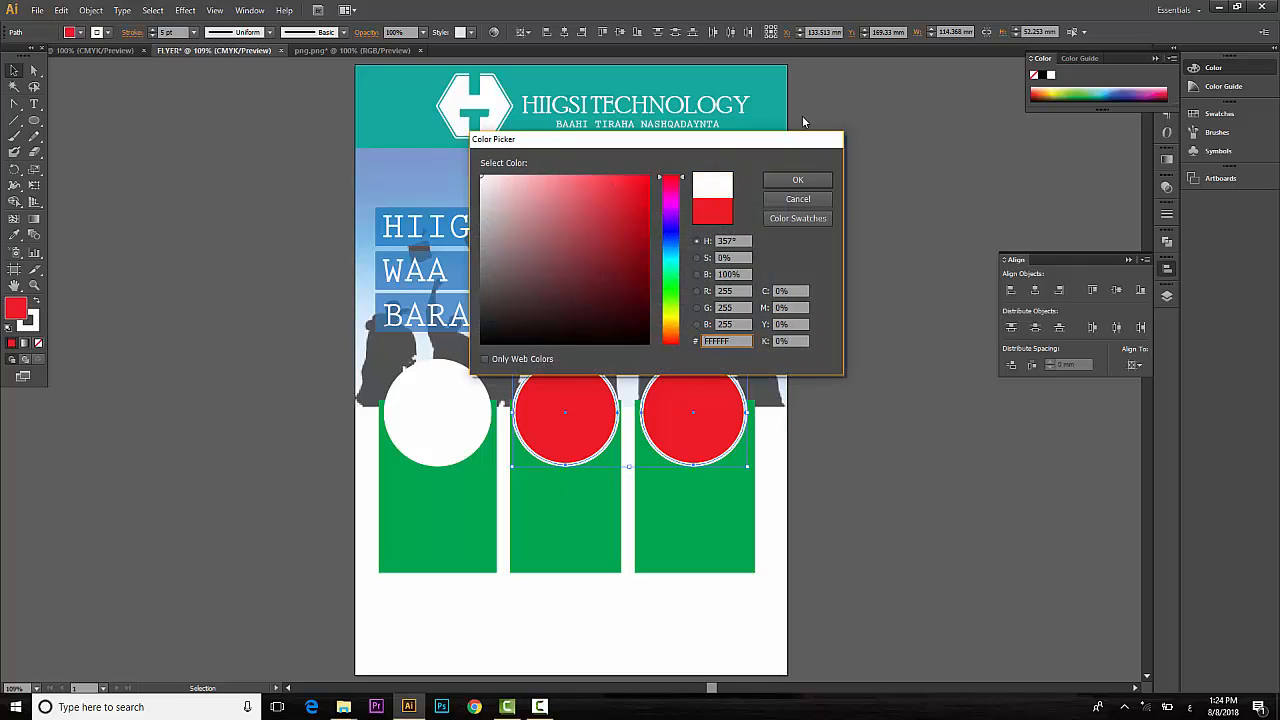
{"action": "left_click", "coordinate": [821, 182]}
{"action": "left_click", "coordinate": [93, 455]}
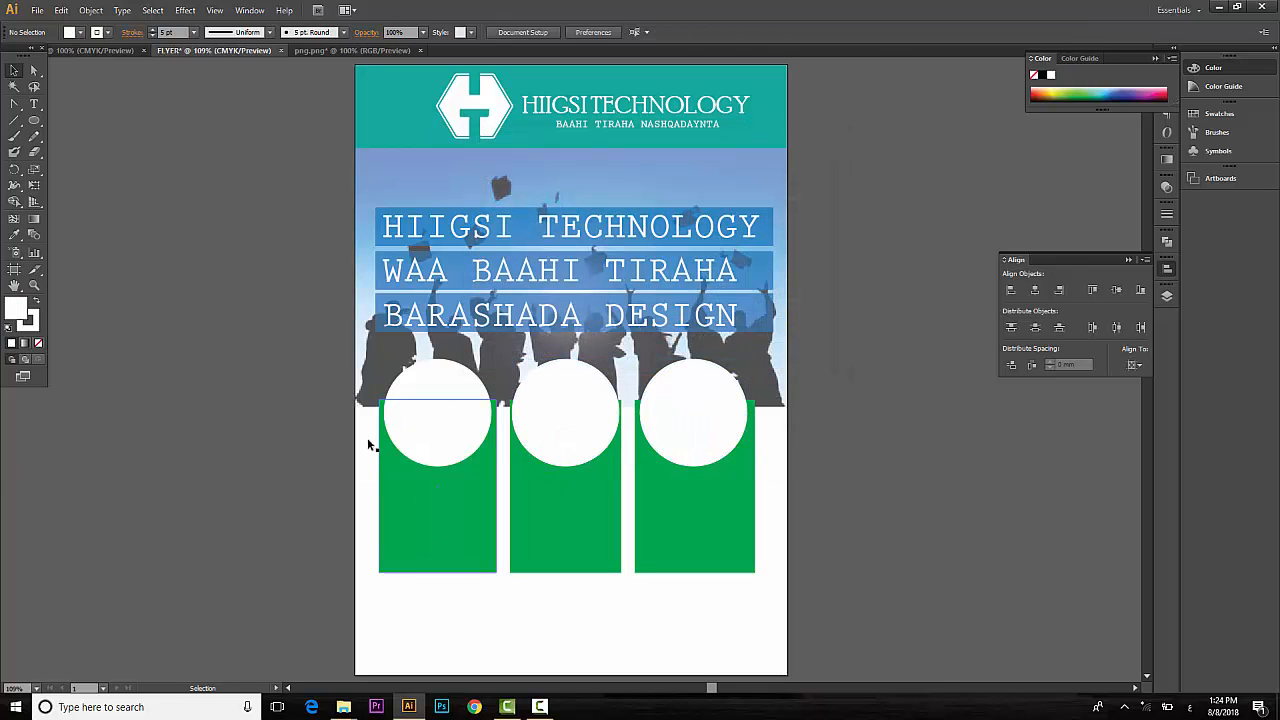
Open images-1.png, images_(1)-1.png and Adobe_Photoshop_CS6_icon.png from Desktop > HIIGSI TECH.
{"action": "left_click", "coordinate": [40, 11]}
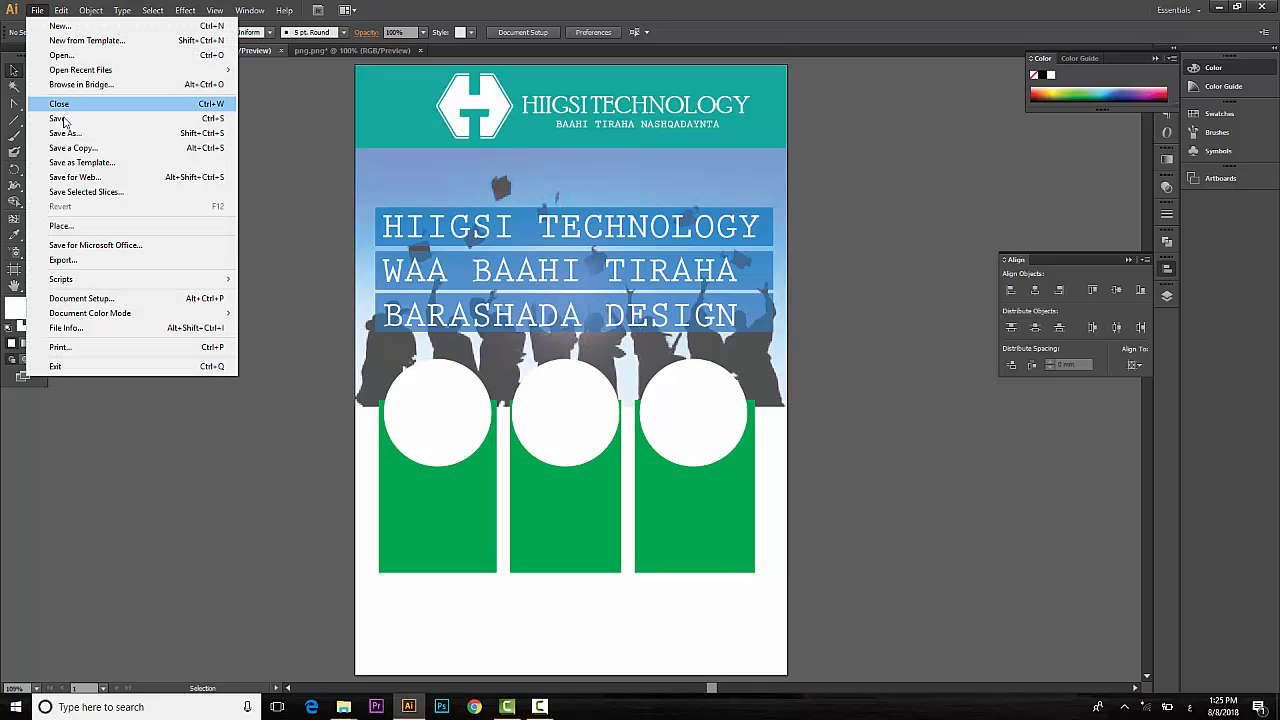
{"action": "left_click", "coordinate": [60, 55]}
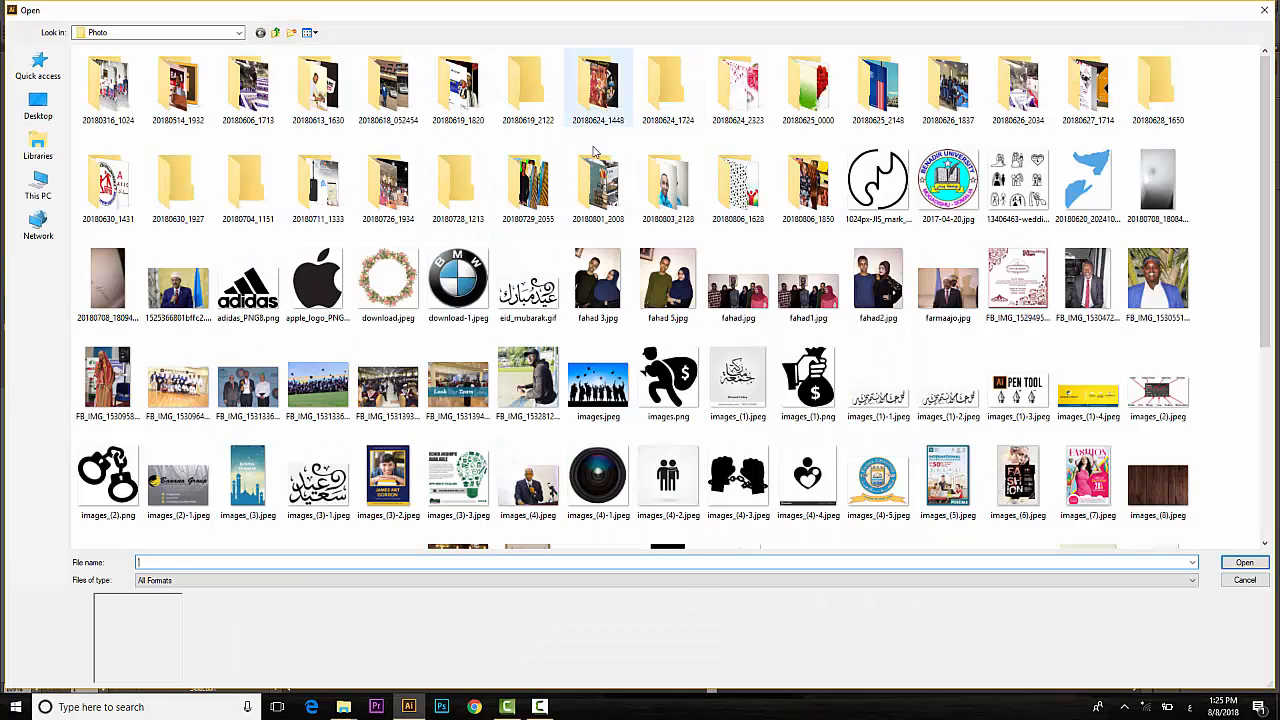
{"action": "mouse_move", "coordinate": [1267, 214]}
{"action": "left_mouse_down"}
{"action": "mouse_move", "coordinate": [1267, 331]}
{"action": "mouse_move", "coordinate": [1265, 168]}
{"action": "mouse_move", "coordinate": [1264, 215]}
{"action": "left_mouse_up"}
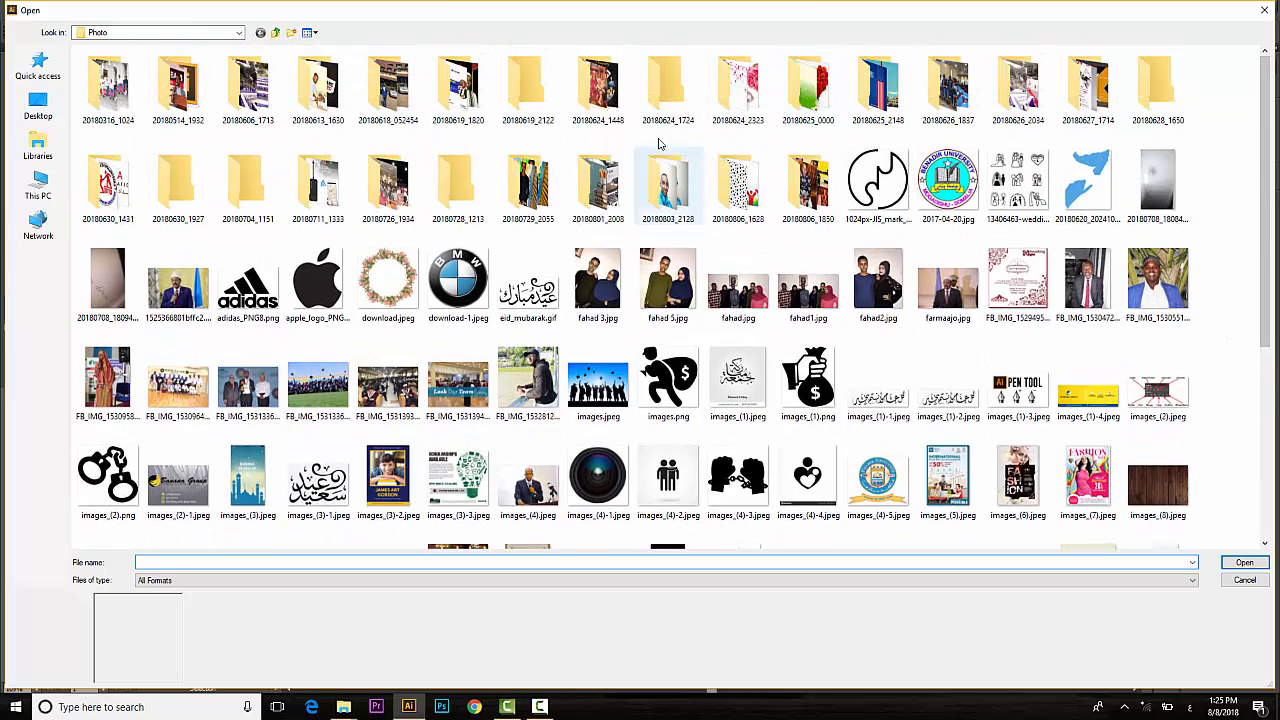
{"action": "left_click", "coordinate": [38, 104]}
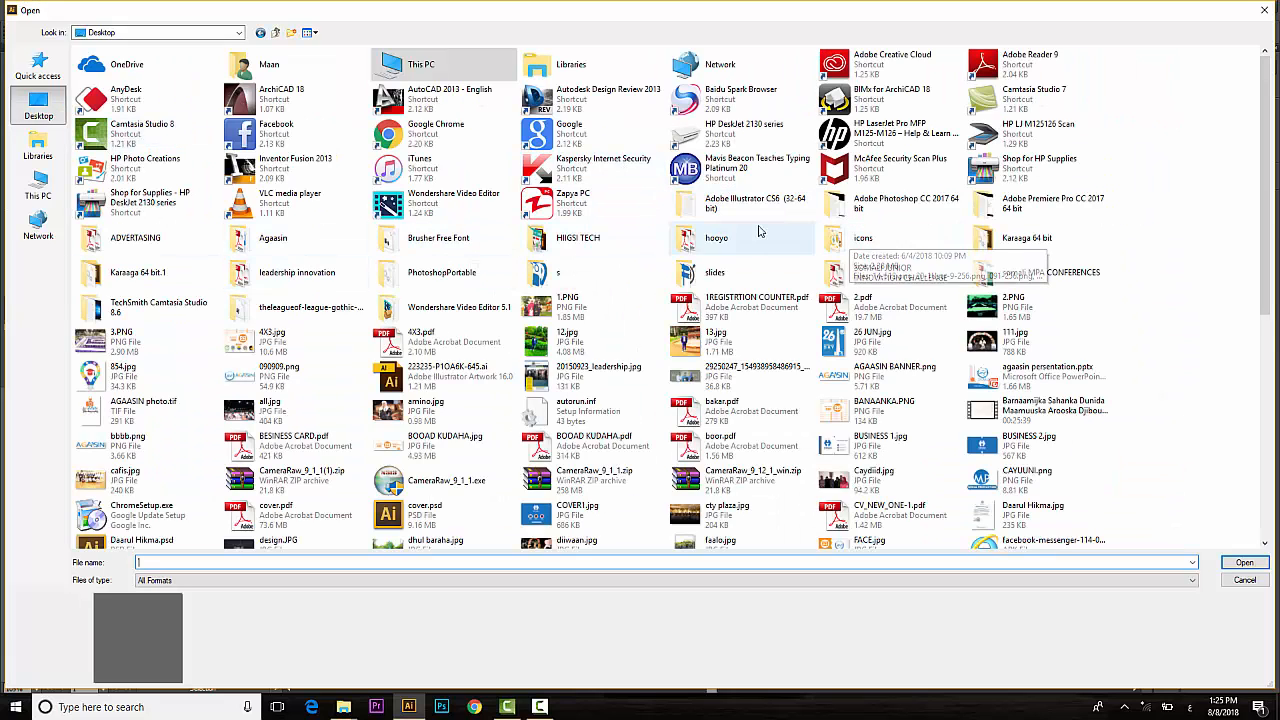
{"action": "double_click", "coordinate": [571, 240]}
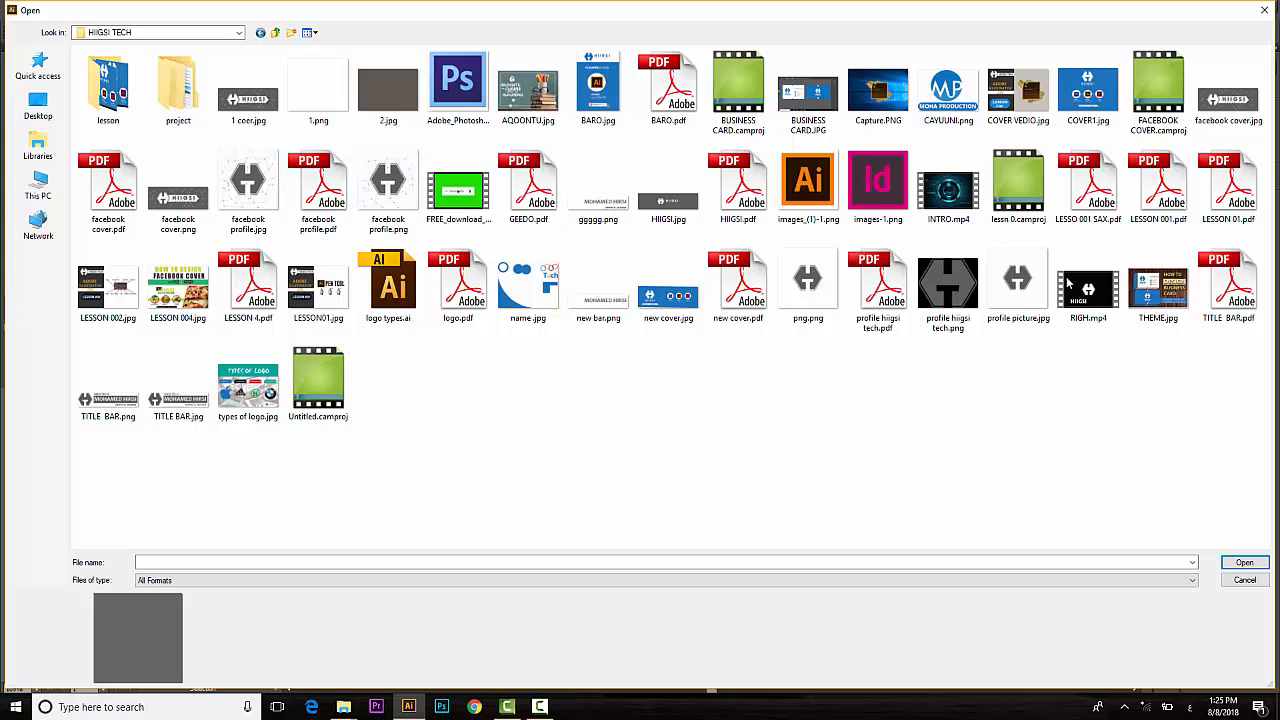
{"action": "left_click", "coordinate": [870, 186]}
{"action": "left_click", "coordinate": [805, 196], "text": "ctrl"}
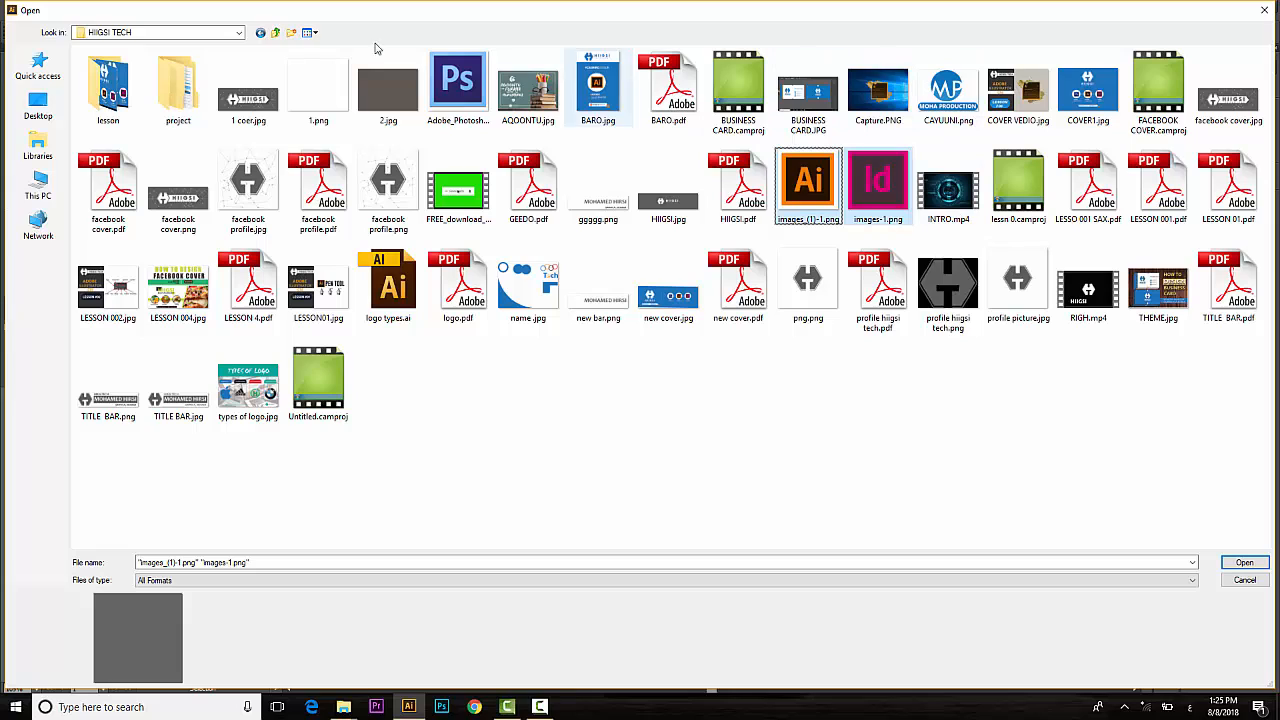
{"action": "left_click", "coordinate": [438, 88], "text": "ctrl"}
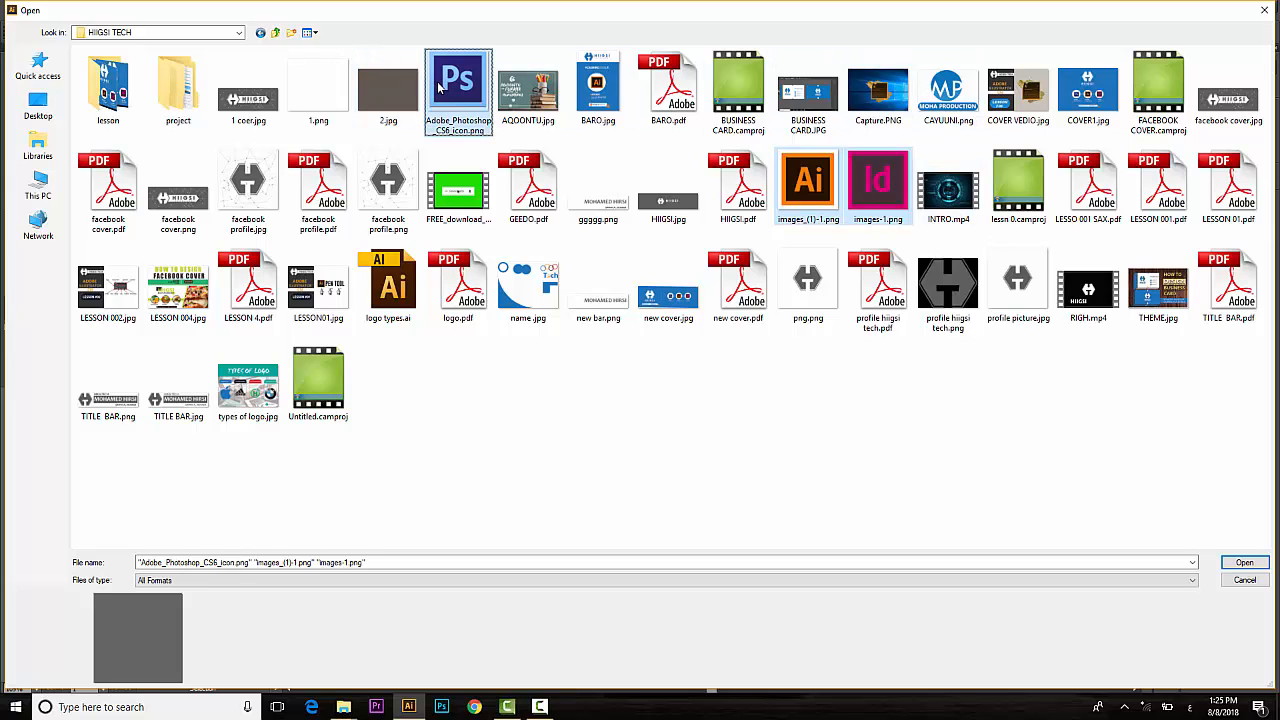
{"action": "left_click", "coordinate": [1236, 567]}
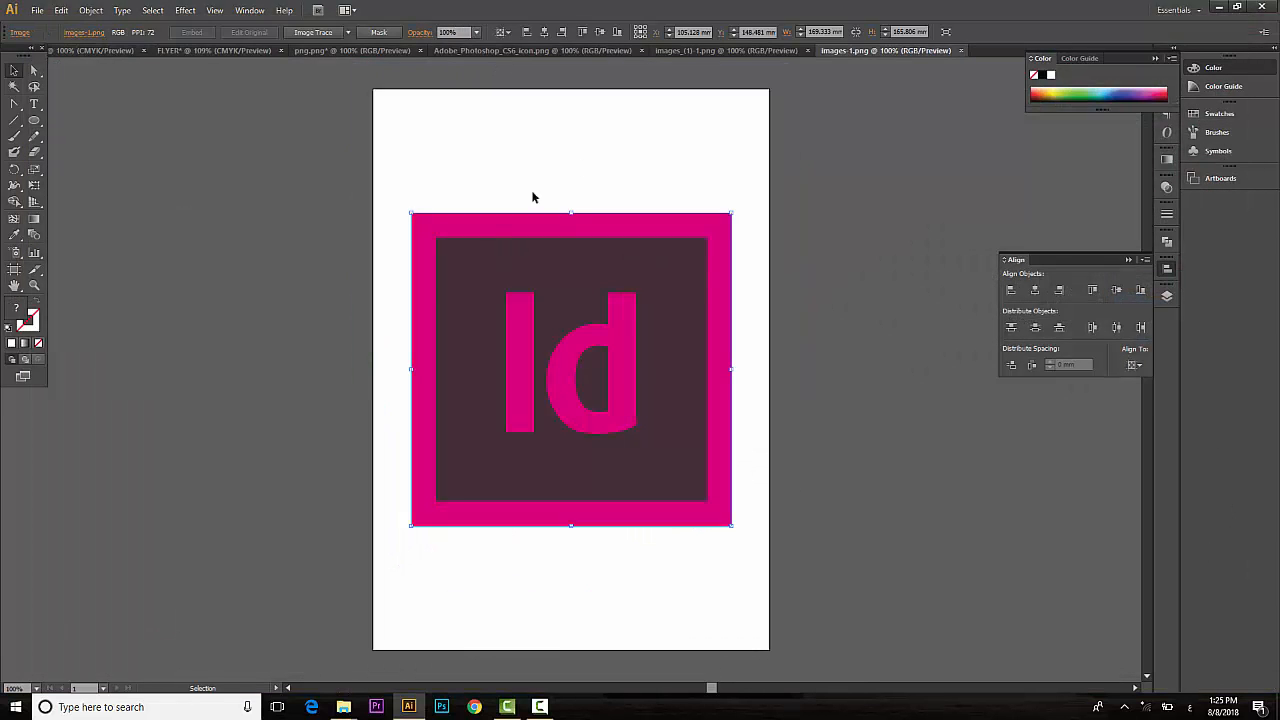
Bring the Id icon into the flyer, shrink it and set it on the third circle.
{"action": "left_click_drag", "start_coordinate": [484, 296], "coordinate": [251, 60]}
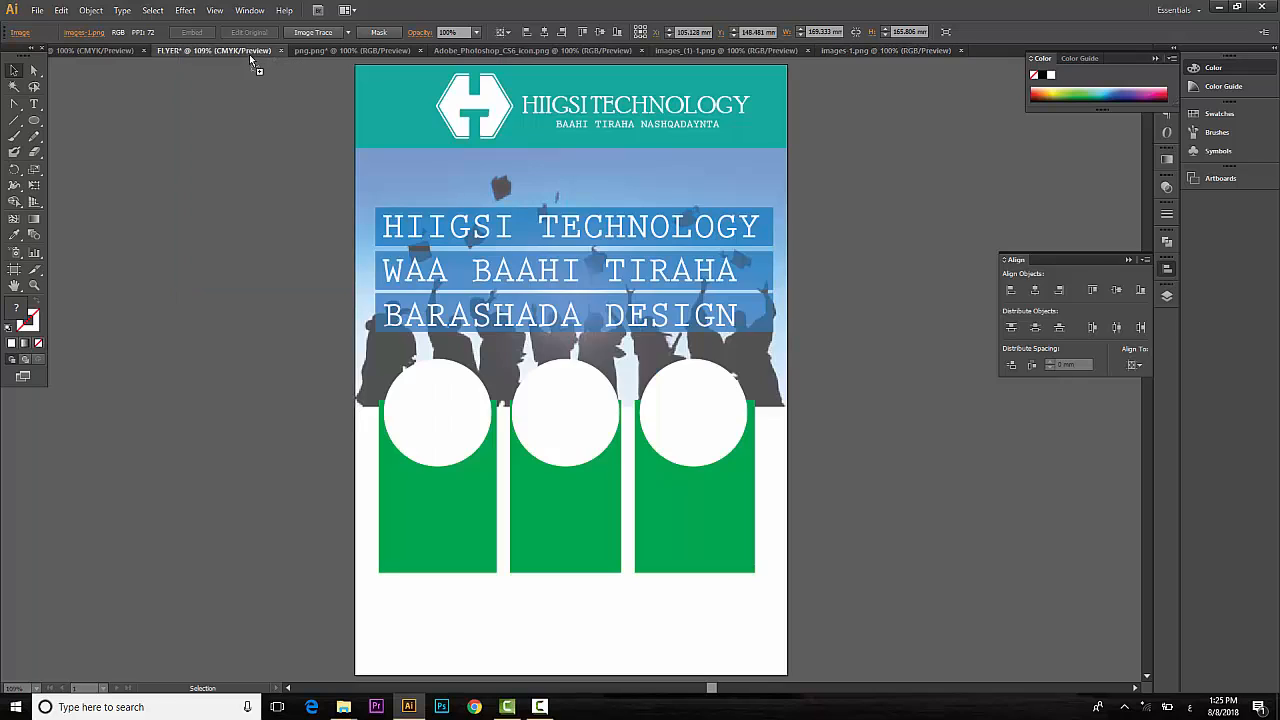
{"action": "left_click_drag", "start_coordinate": [565, 432], "coordinate": [566, 433]}
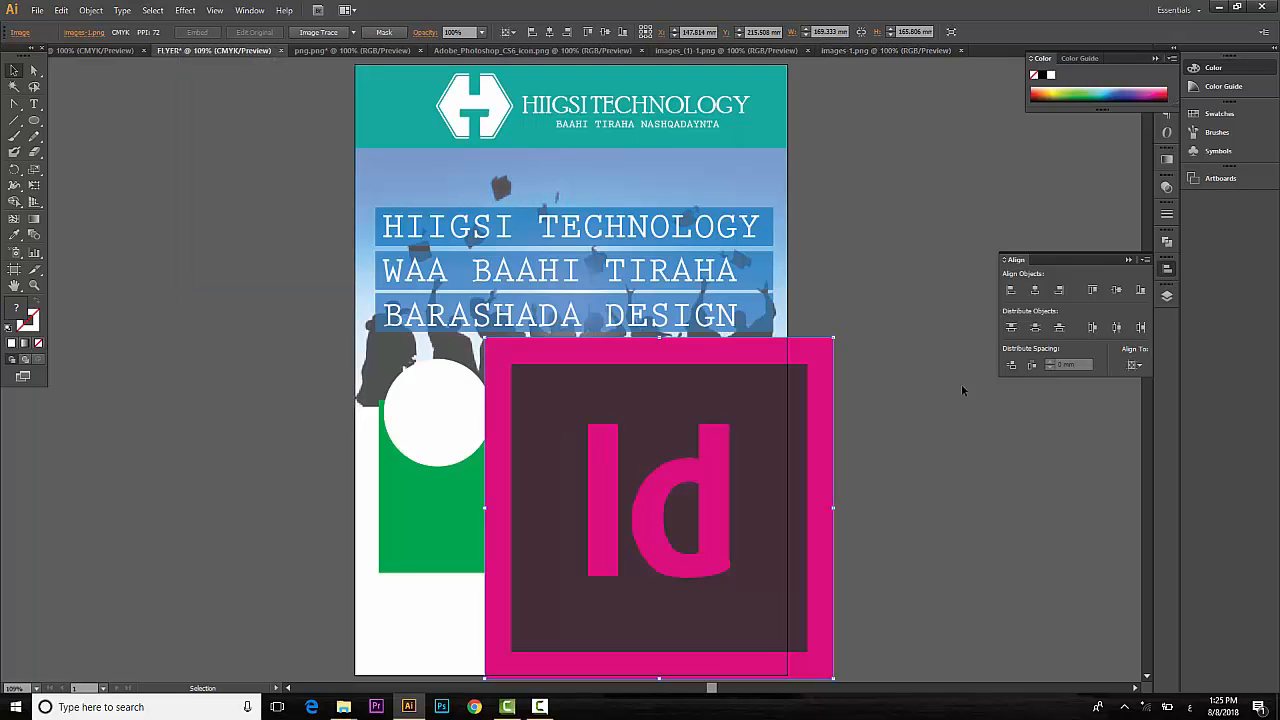
{"action": "left_click_drag", "start_coordinate": [833, 337], "coordinate": [722, 466]}
{"action": "left_click_drag", "start_coordinate": [701, 545], "coordinate": [698, 415]}
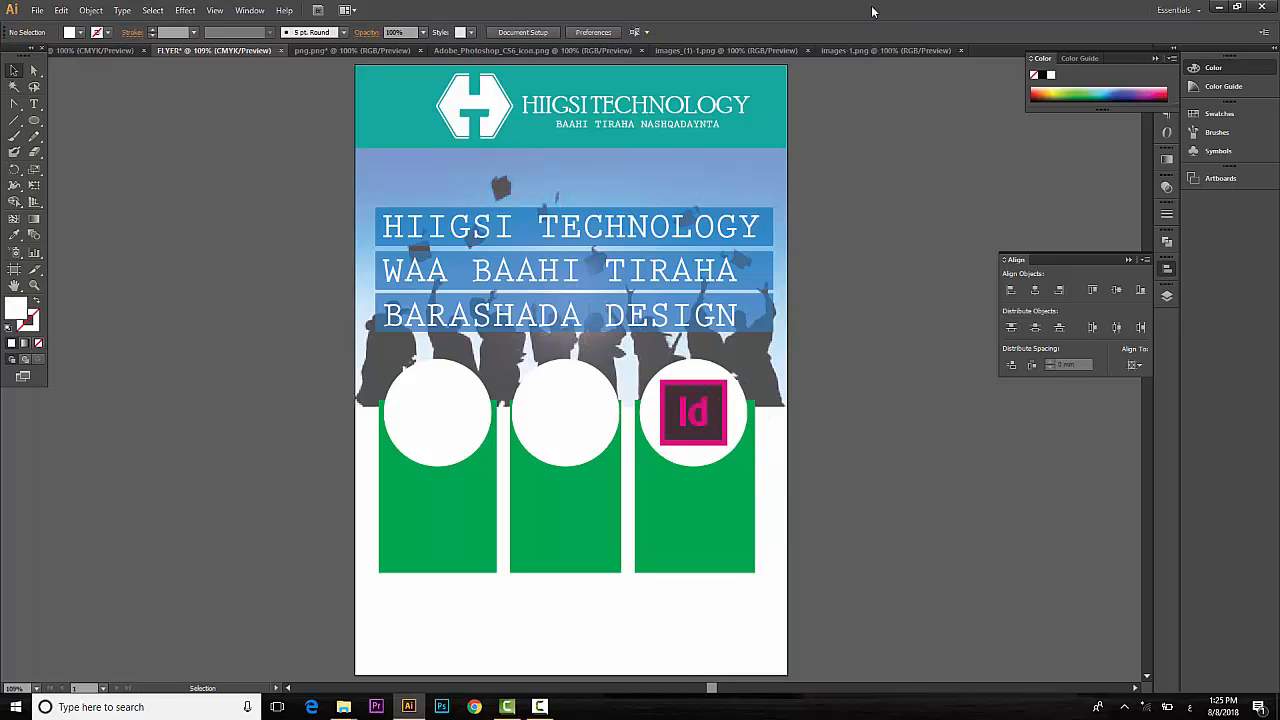
Bring the Ai icon into the flyer, scale it to fit and position it on the first circle.
{"action": "left_click", "coordinate": [863, 50]}
{"action": "left_click", "coordinate": [691, 49]}
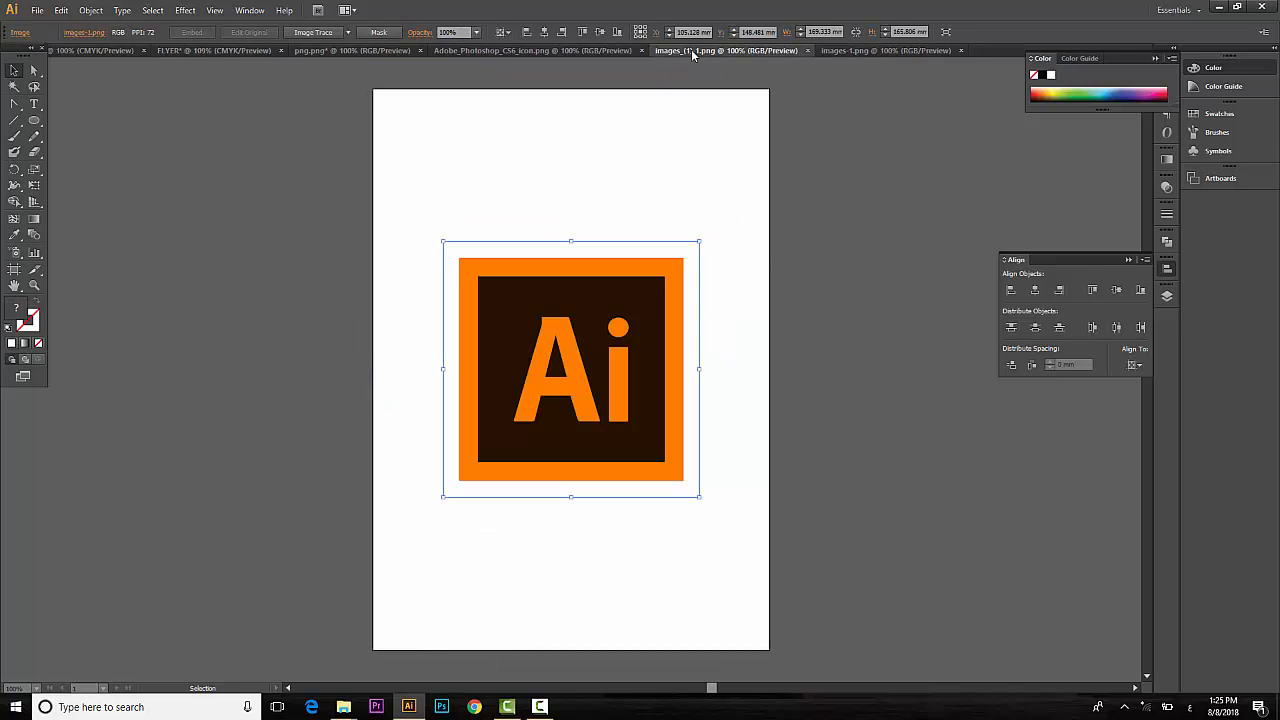
{"action": "left_click_drag", "start_coordinate": [561, 314], "coordinate": [194, 66]}
{"action": "left_click_drag", "start_coordinate": [448, 428], "coordinate": [449, 434]}
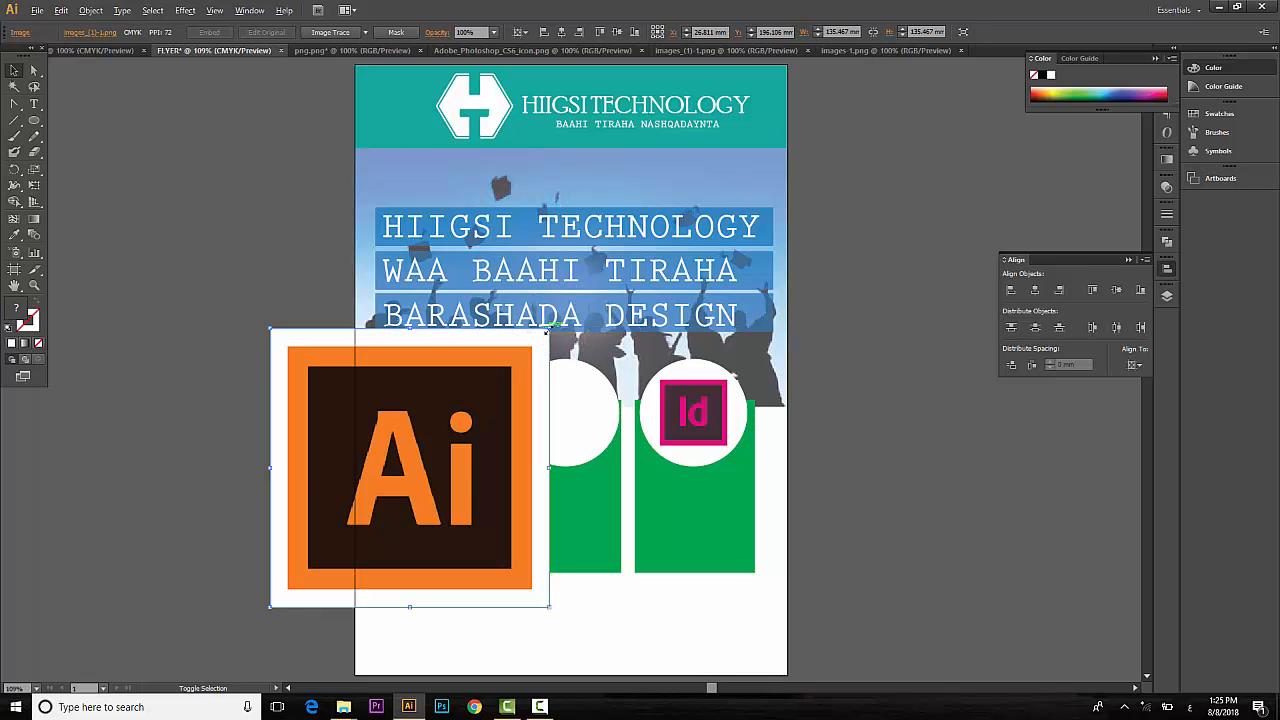
{"action": "left_click_drag", "start_coordinate": [547, 330], "coordinate": [469, 406]}
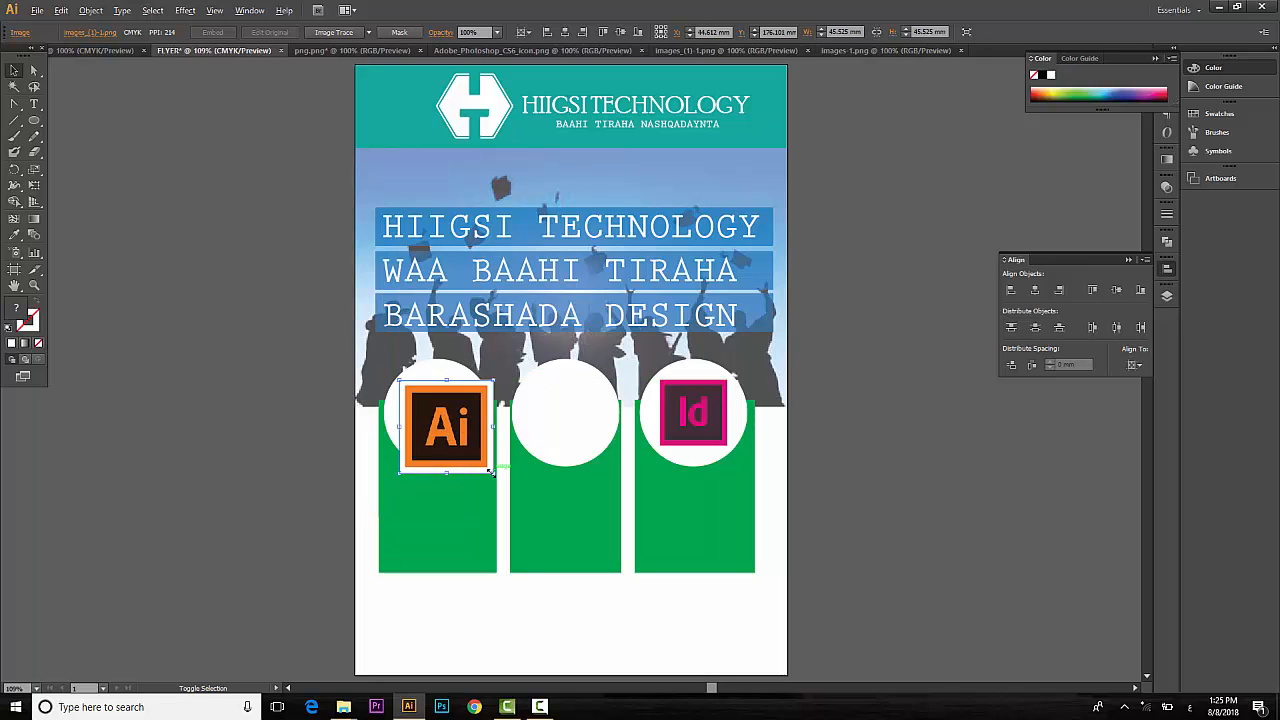
{"action": "left_click_drag", "start_coordinate": [490, 471], "coordinate": [434, 407]}
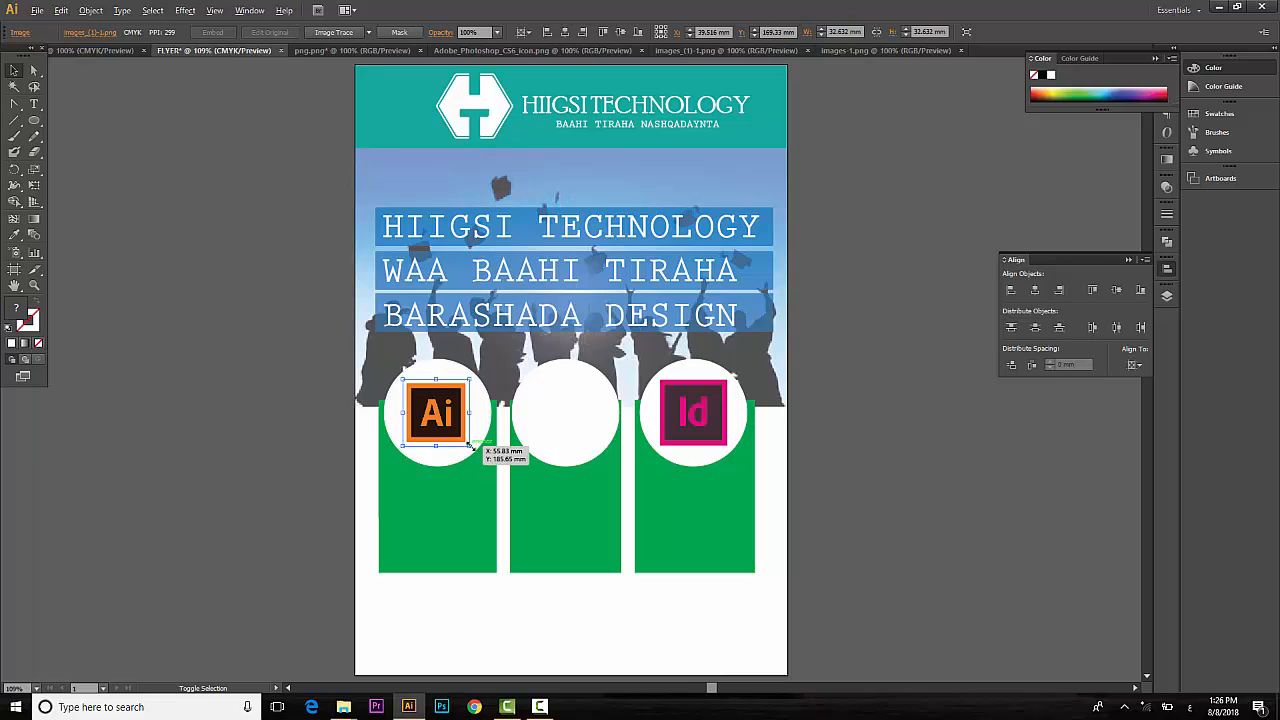
{"action": "left_click_drag", "start_coordinate": [470, 446], "coordinate": [479, 452]}
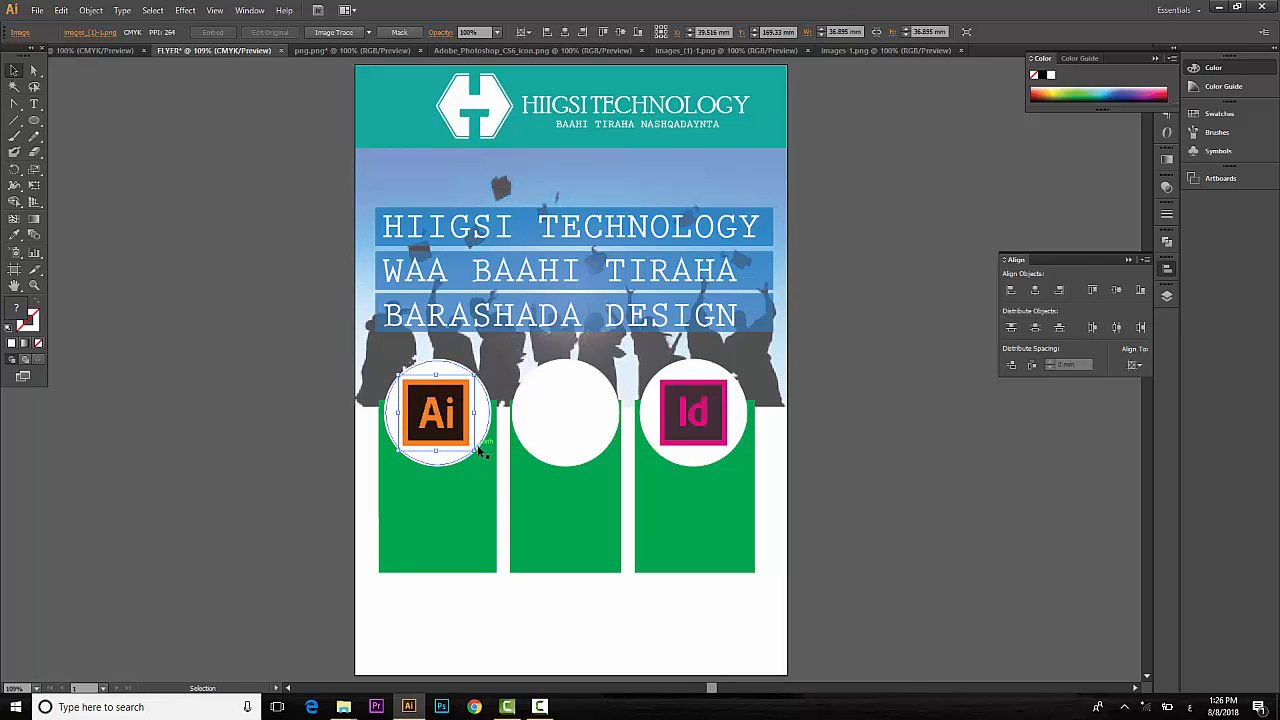
{"action": "key", "text": "Right"}
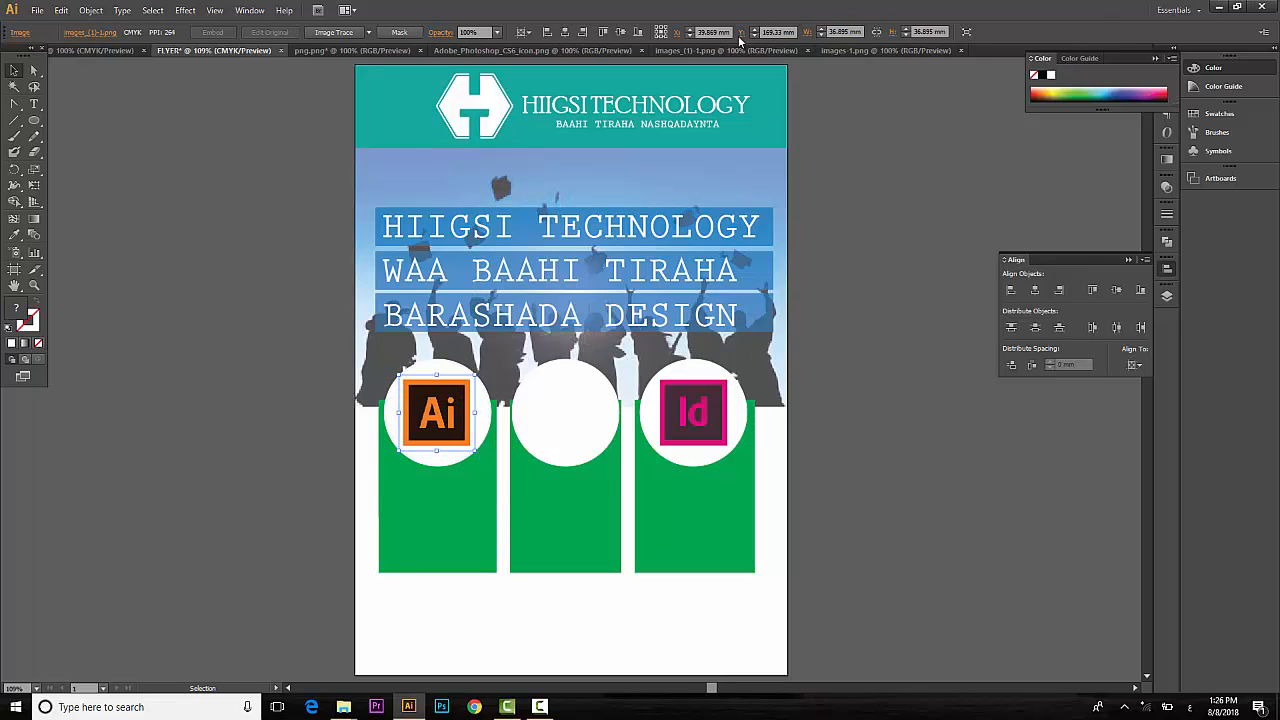
Bring the Ps icon into the flyer, shrink it and place it on the middle circle.
{"action": "left_click", "coordinate": [708, 50]}
{"action": "left_click", "coordinate": [565, 50]}
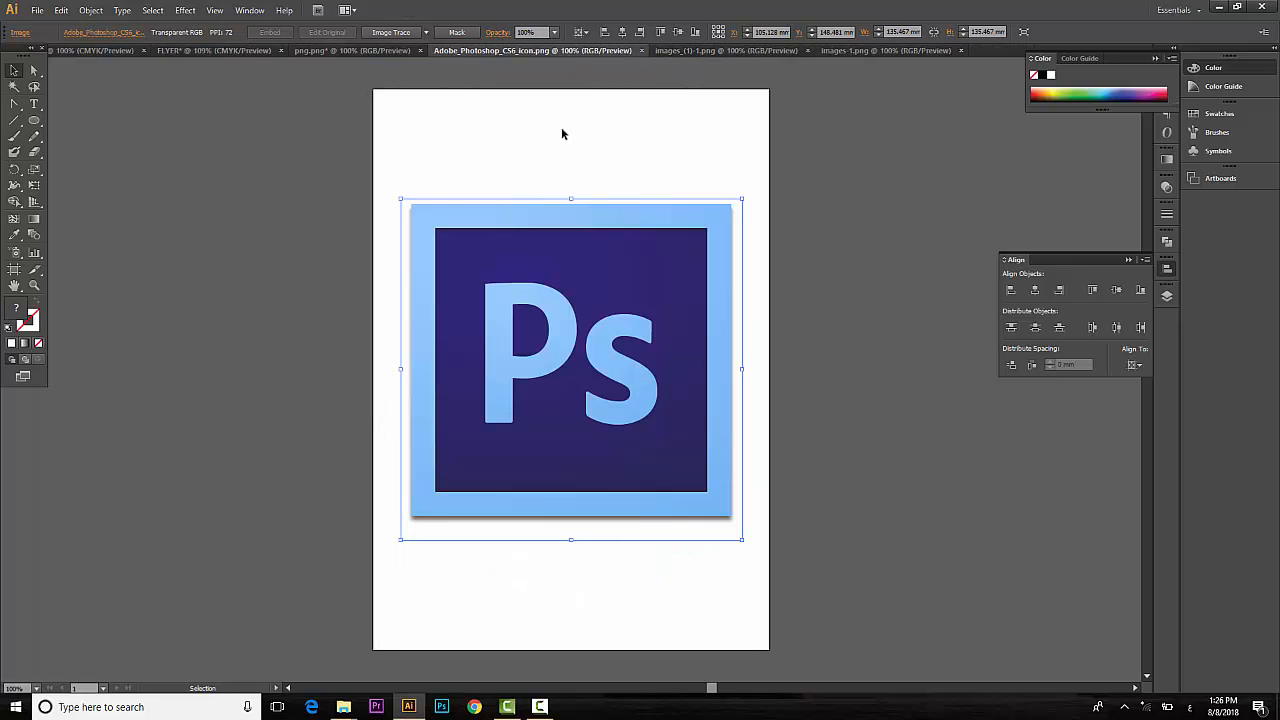
{"action": "left_click_drag", "start_coordinate": [524, 330], "coordinate": [373, 163]}
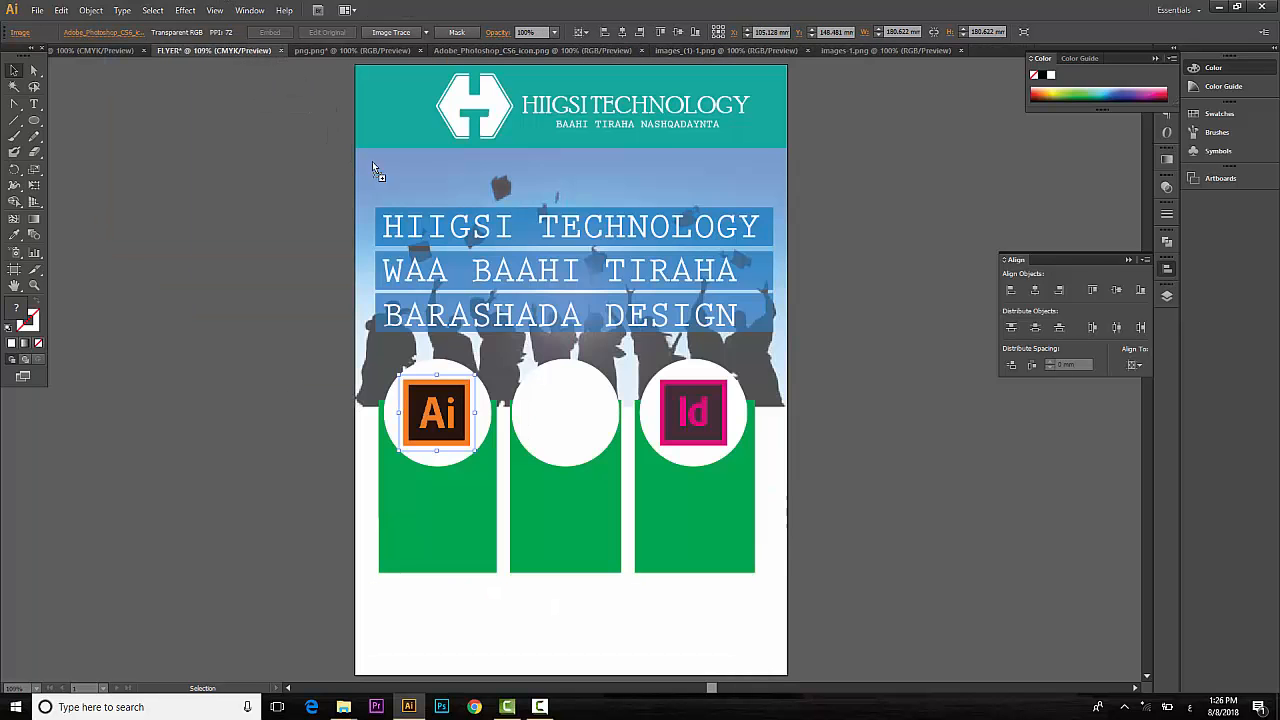
{"action": "left_click_drag", "start_coordinate": [583, 418], "coordinate": [593, 428]}
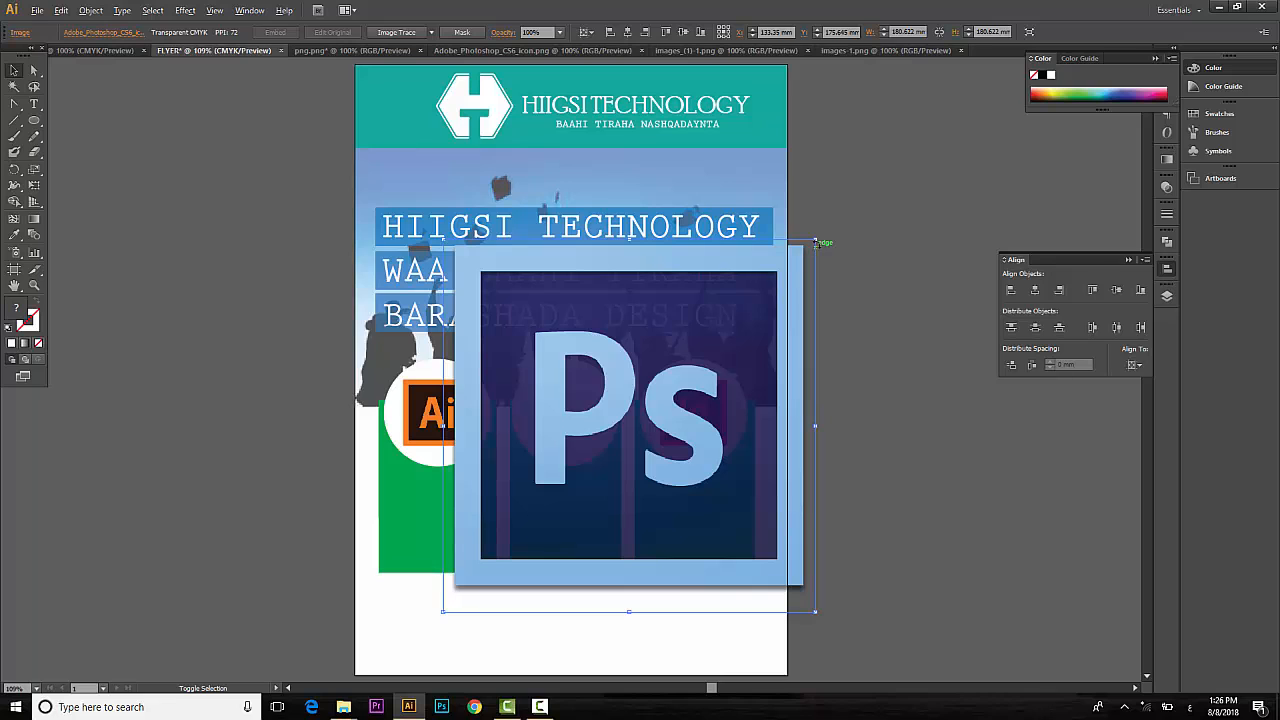
{"action": "left_click_drag", "start_coordinate": [816, 240], "coordinate": [582, 408]}
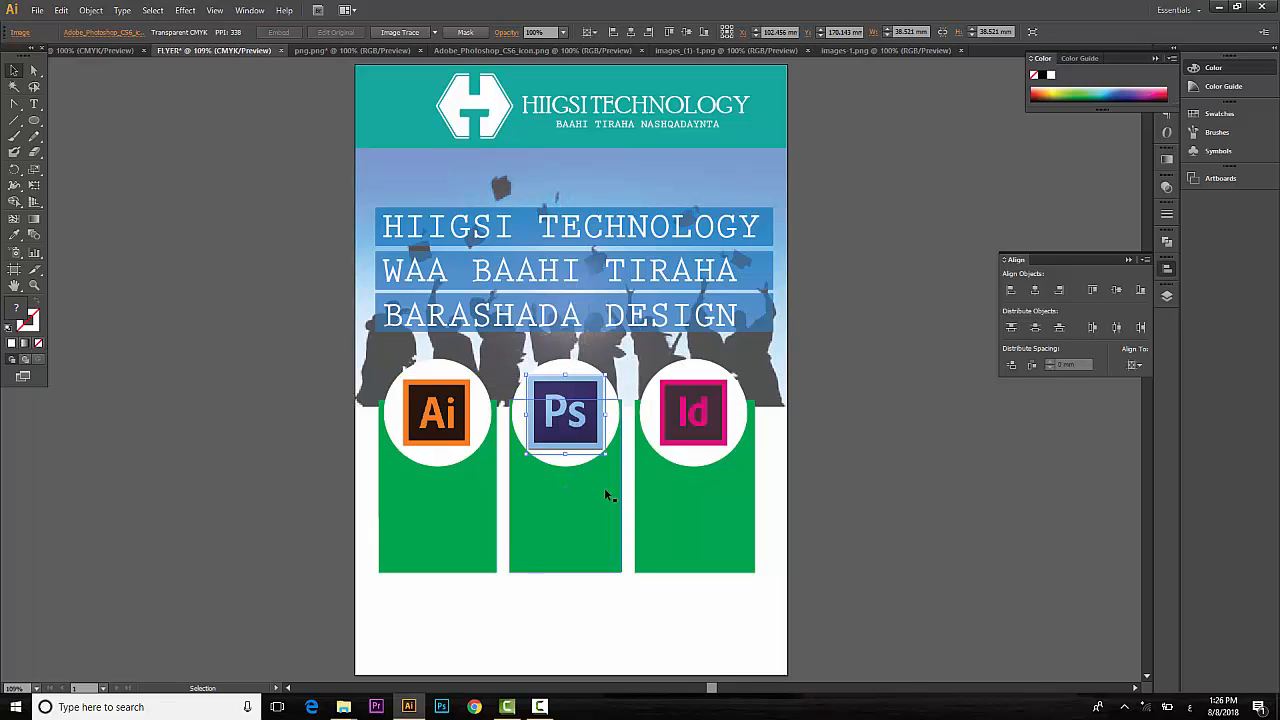
{"action": "key", "text": "Right"}
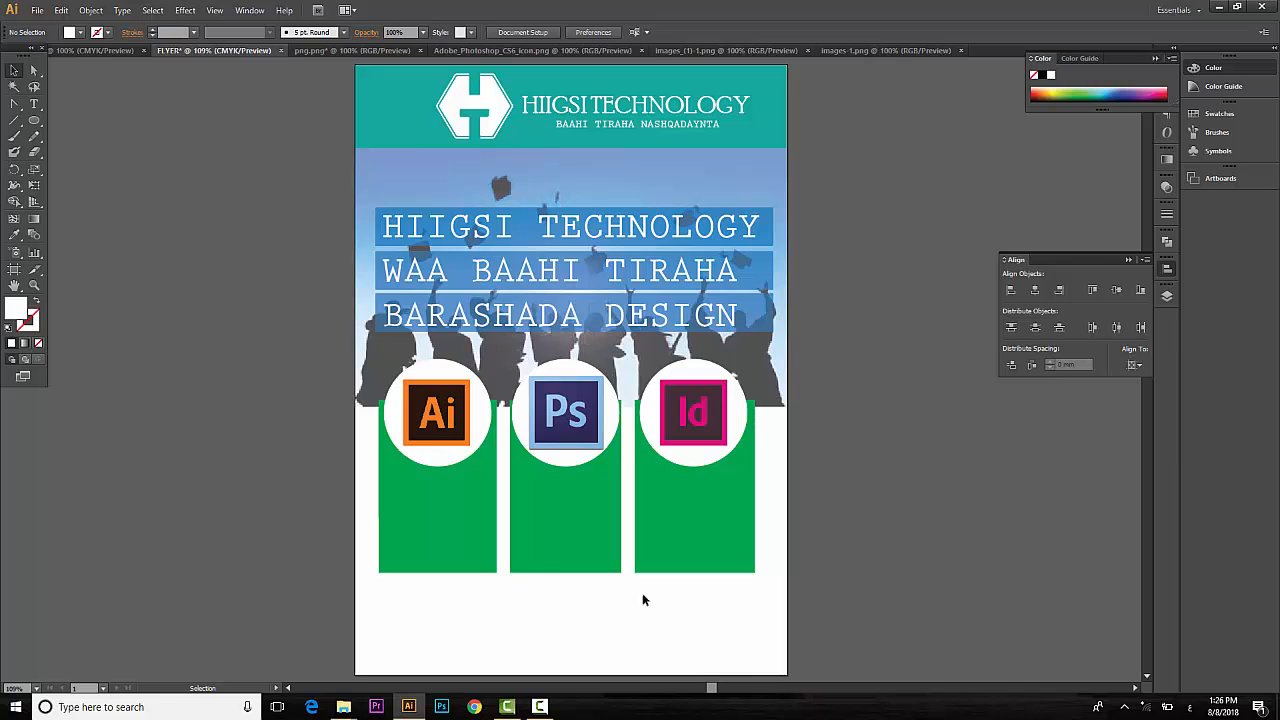
Fill the three green boxes with a darker blue swatch instead.
{"action": "left_click_drag", "start_coordinate": [672, 616], "coordinate": [426, 545]}
{"action": "left_click", "coordinate": [80, 32]}
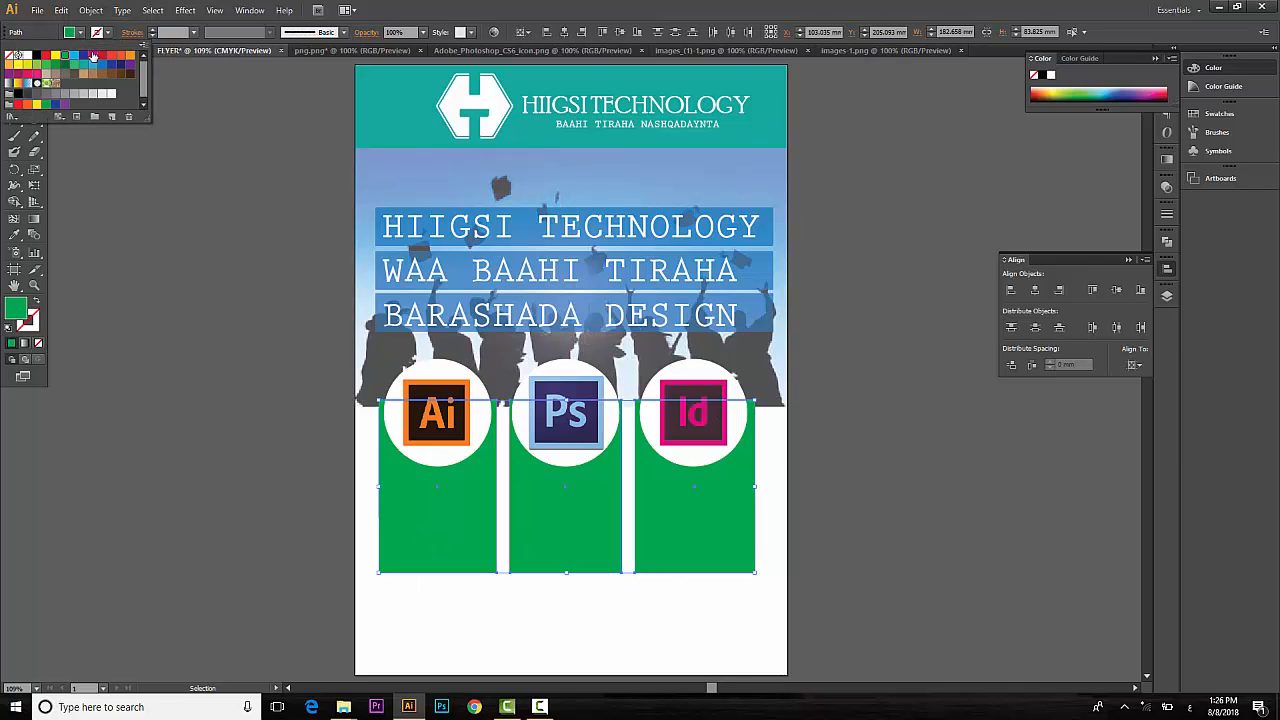
{"action": "left_click", "coordinate": [96, 65]}
{"action": "left_click", "coordinate": [101, 66]}
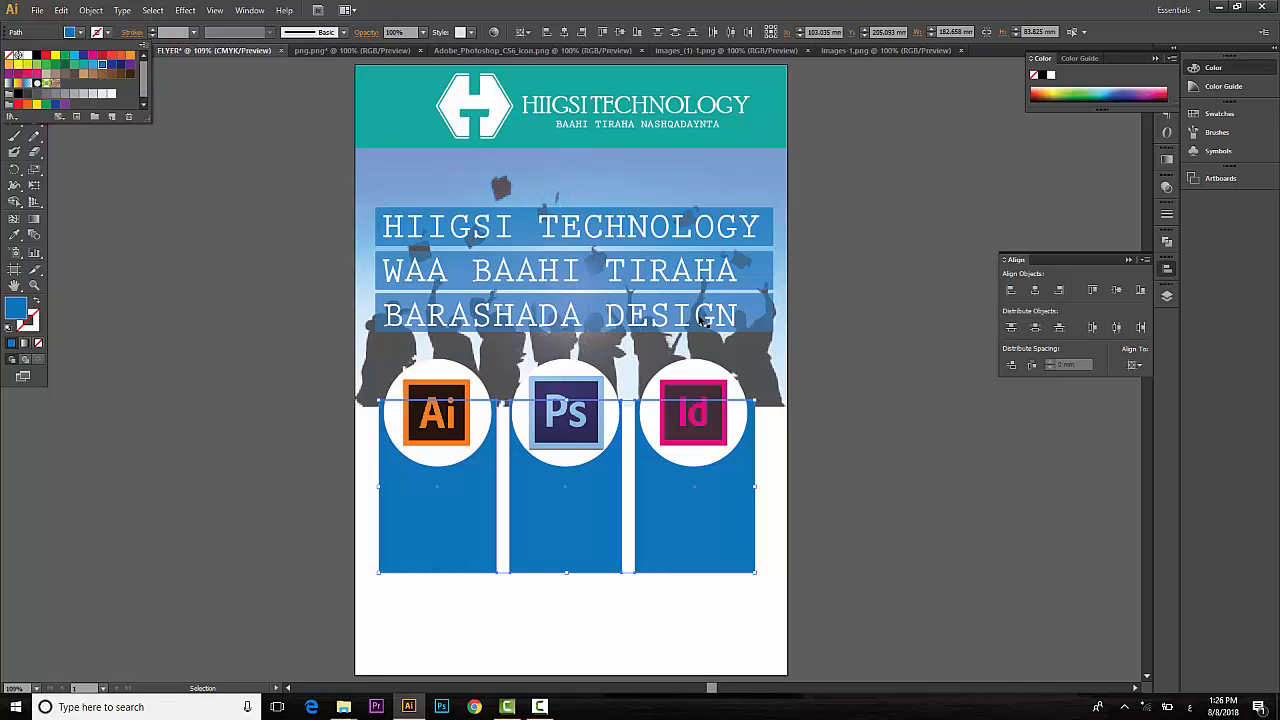
{"action": "left_click", "coordinate": [945, 493]}
{"action": "left_click", "coordinate": [944, 493]}
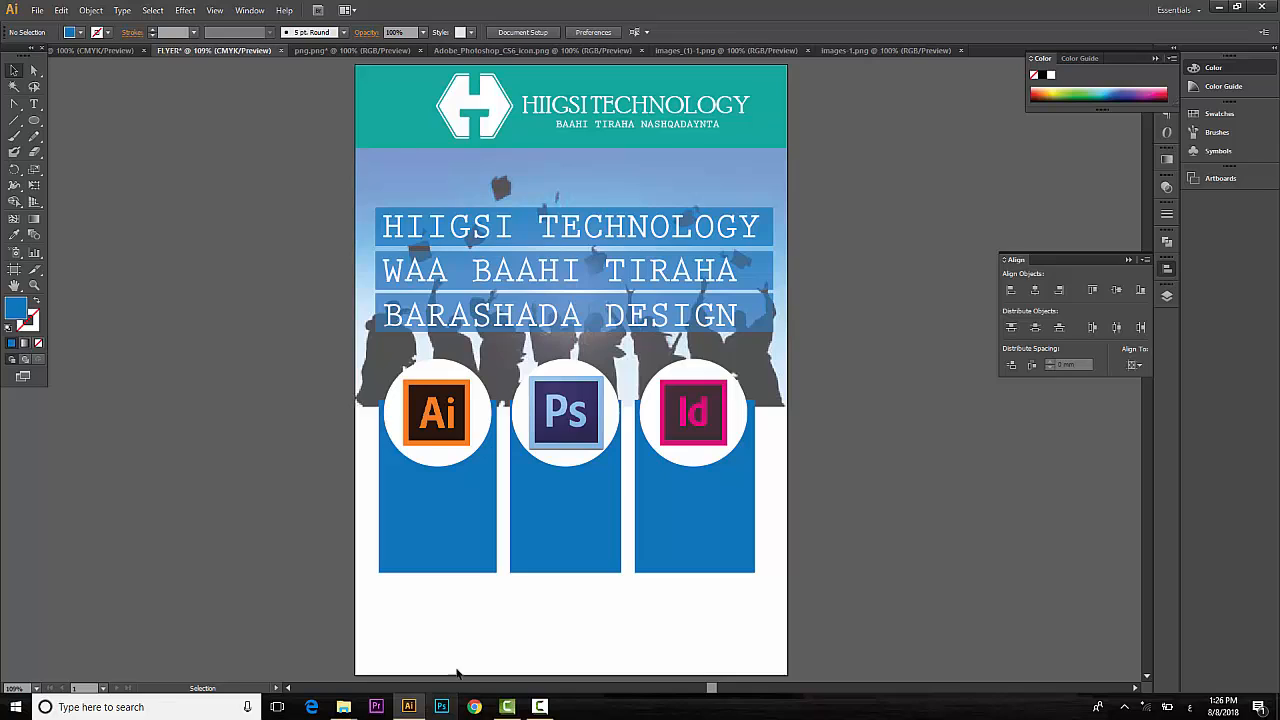
{"action": "left_click", "coordinate": [448, 468]}
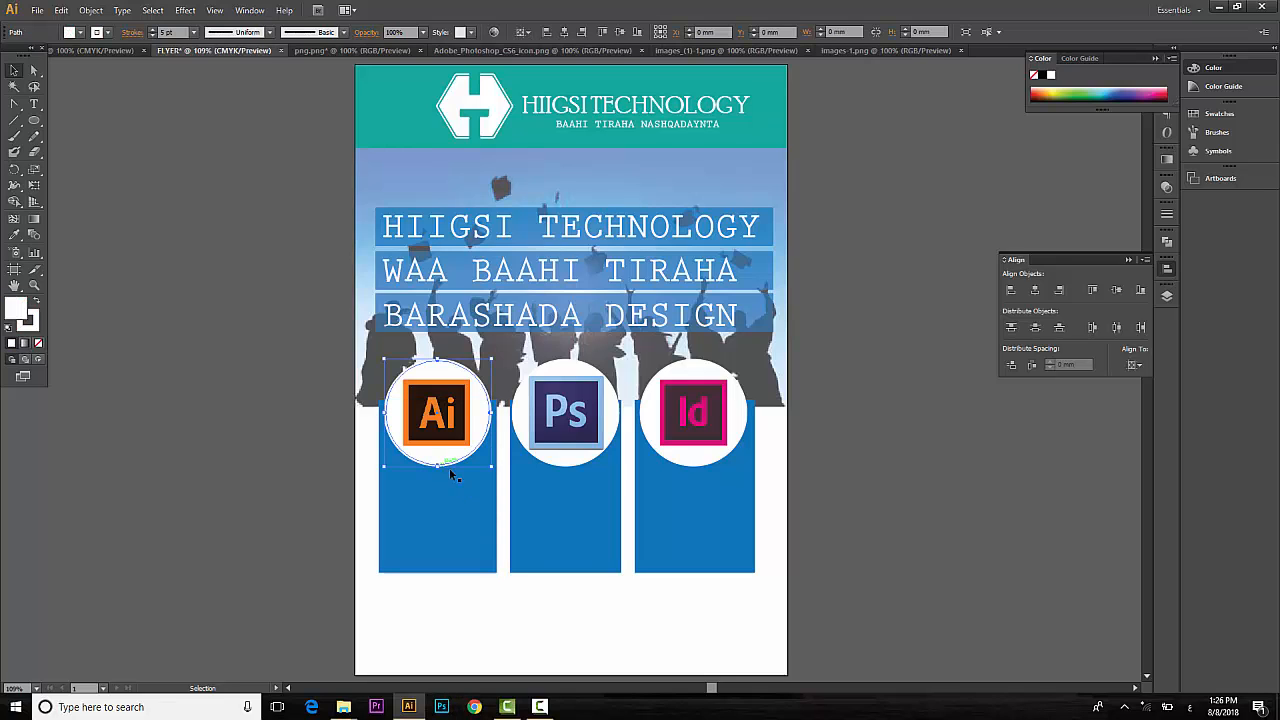
Give the three white circles a blue outline.
{"action": "left_click", "coordinate": [545, 455], "text": "shift"}
{"action": "left_click", "coordinate": [680, 467], "text": "shift"}
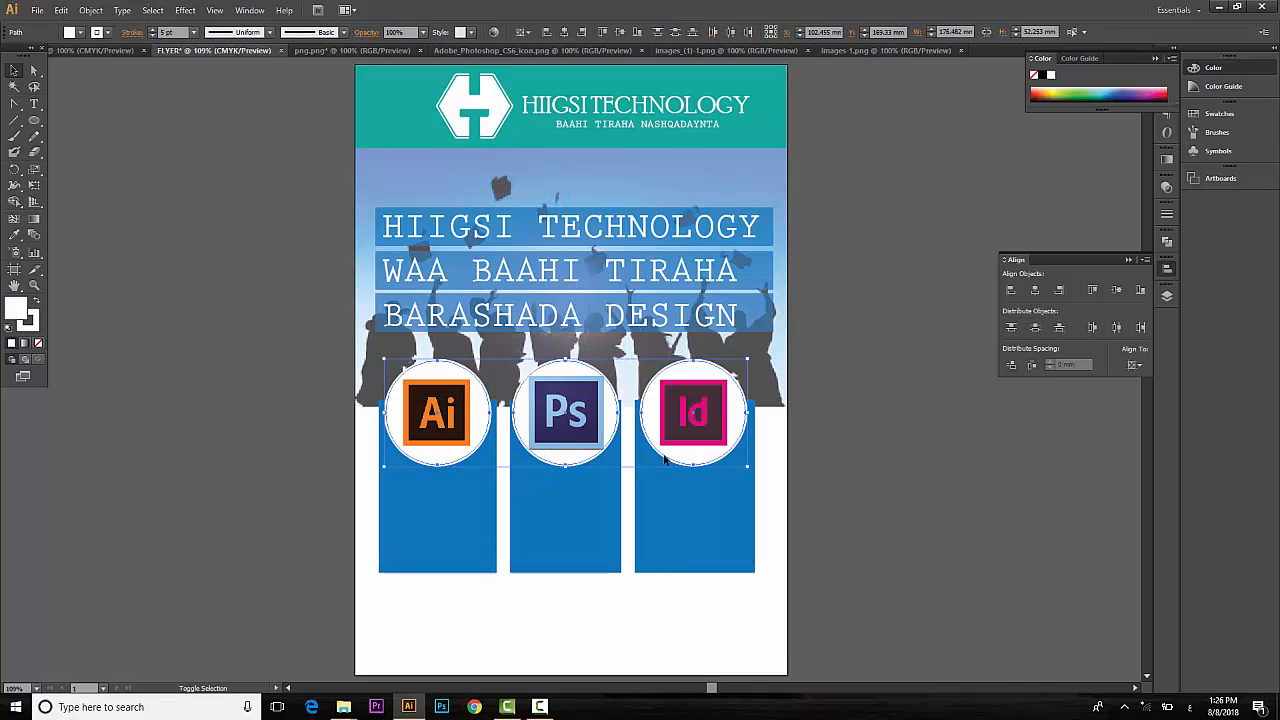
{"action": "left_click", "coordinate": [70, 33]}
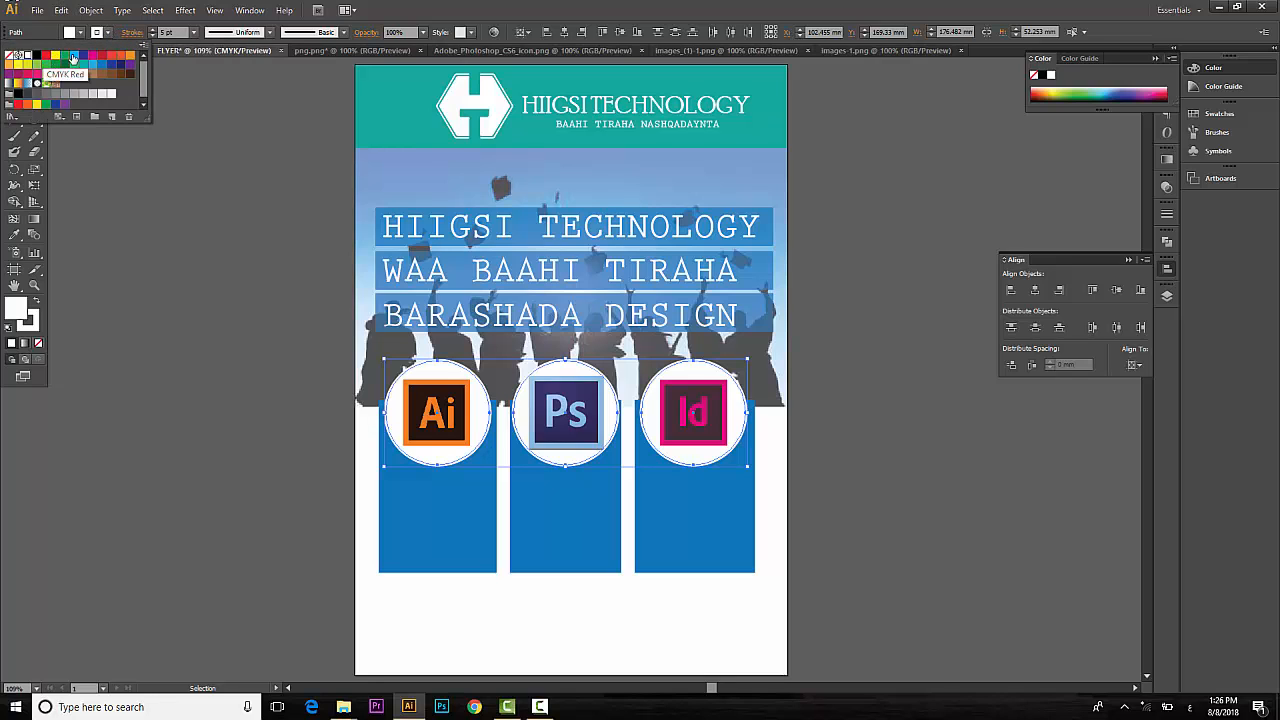
{"action": "left_click", "coordinate": [101, 66]}
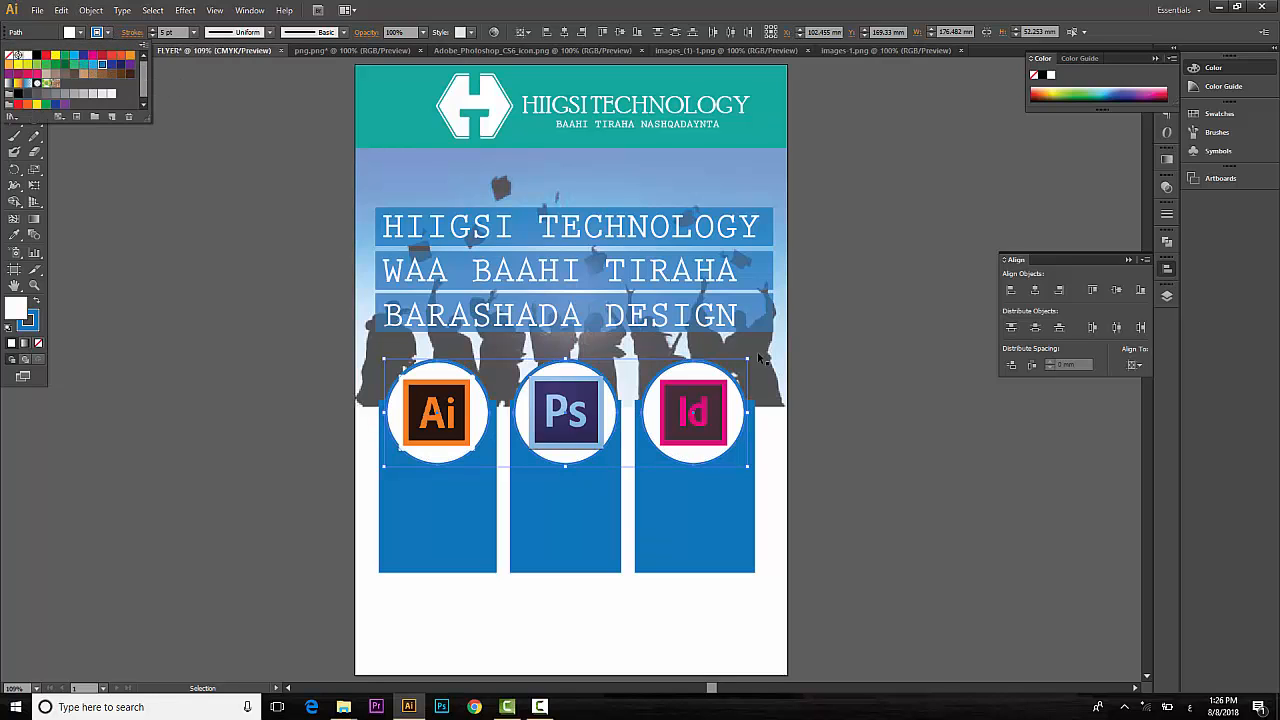
{"action": "left_click", "coordinate": [902, 491]}
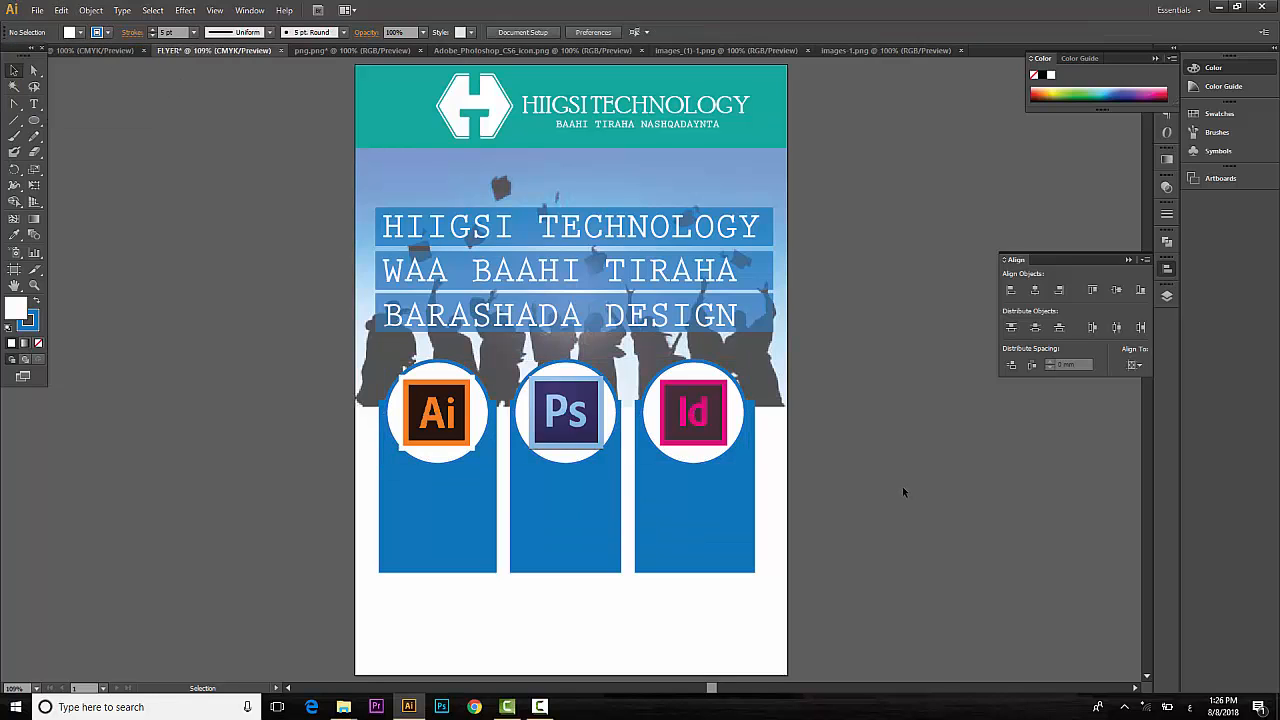
Enlarge the three icon circles slightly together.
{"action": "left_click", "coordinate": [463, 432]}
{"action": "left_click", "coordinate": [585, 418], "text": "shift"}
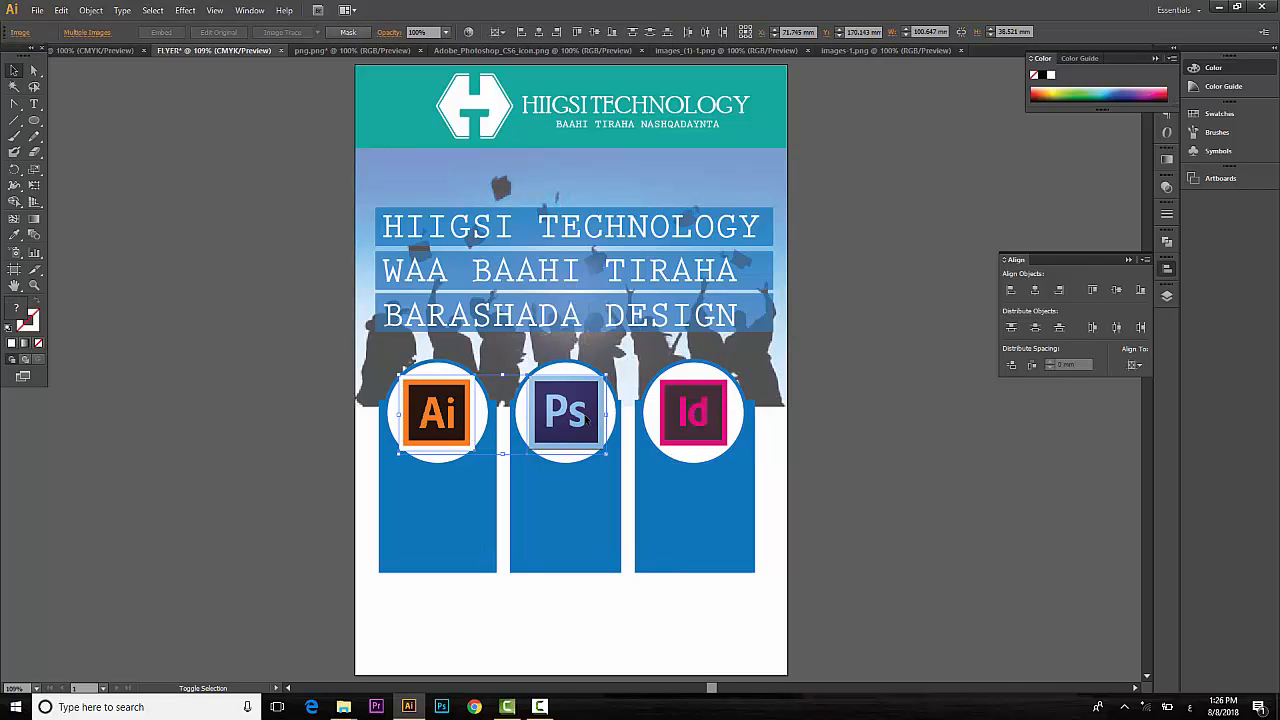
{"action": "left_click", "coordinate": [438, 462]}
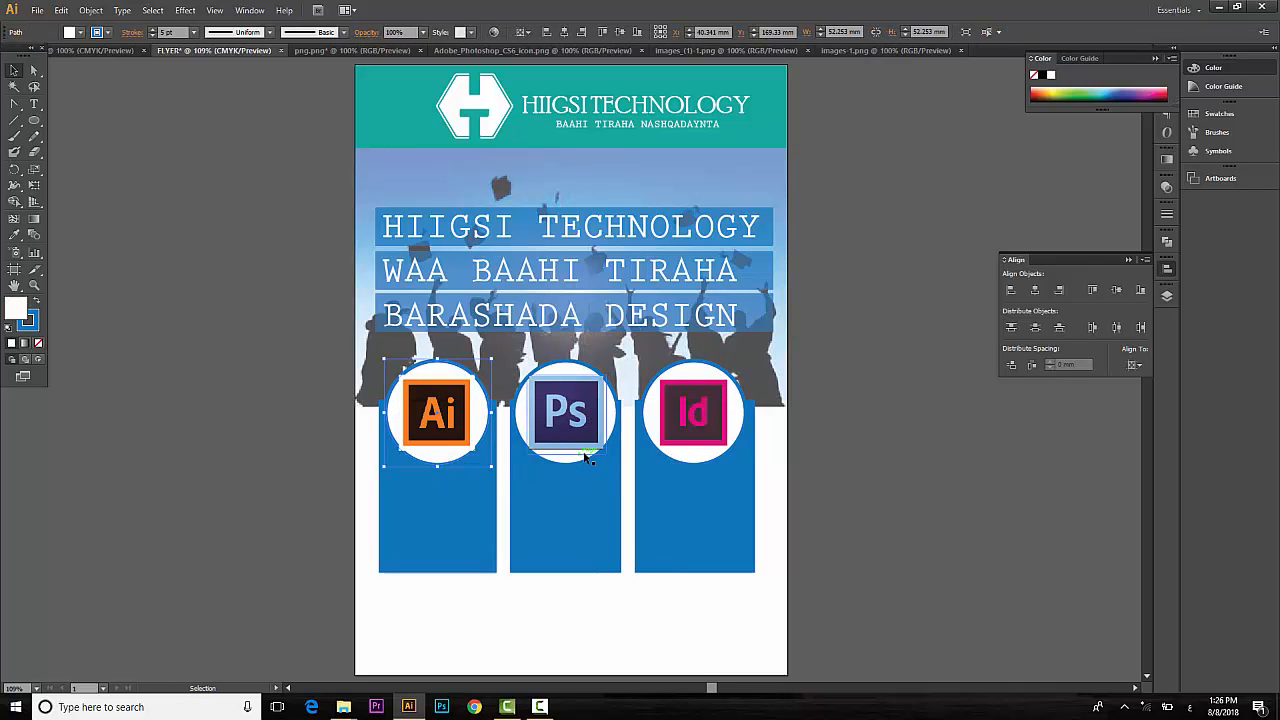
{"action": "left_click", "coordinate": [578, 463], "text": "shift"}
{"action": "left_click", "coordinate": [702, 463], "text": "shift"}
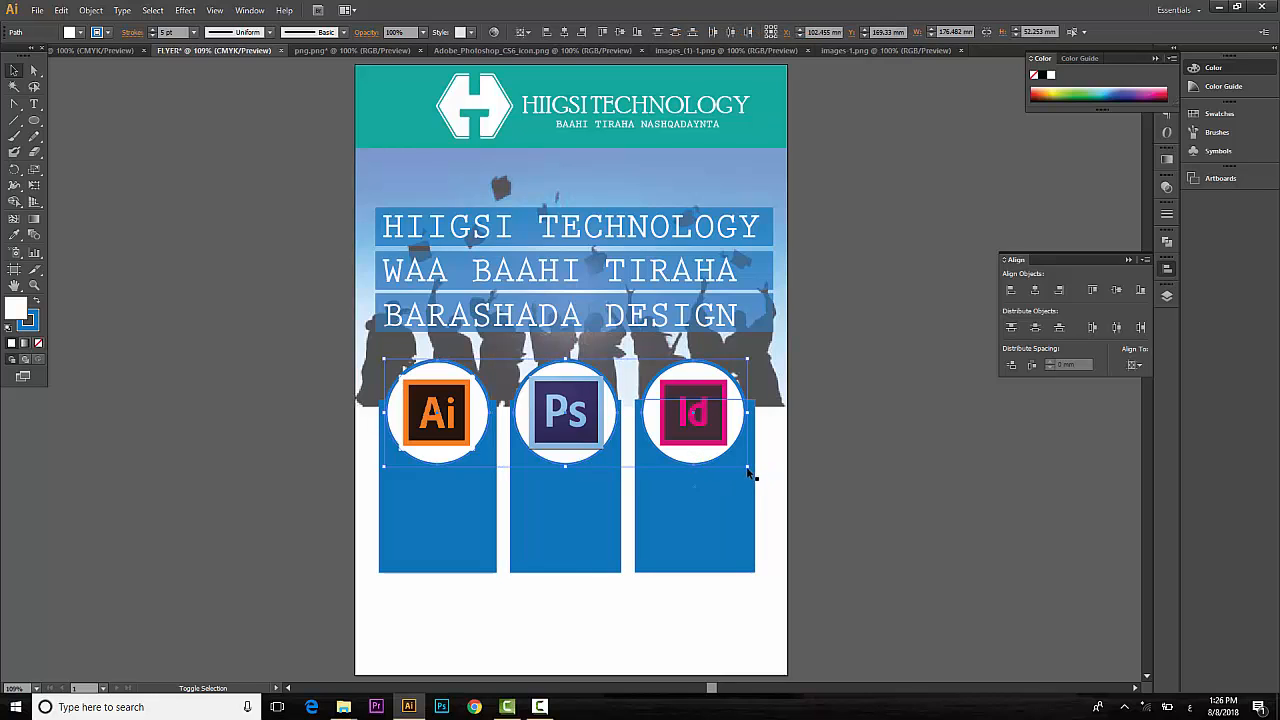
{"action": "left_click_drag", "start_coordinate": [746, 467], "coordinate": [760, 474]}
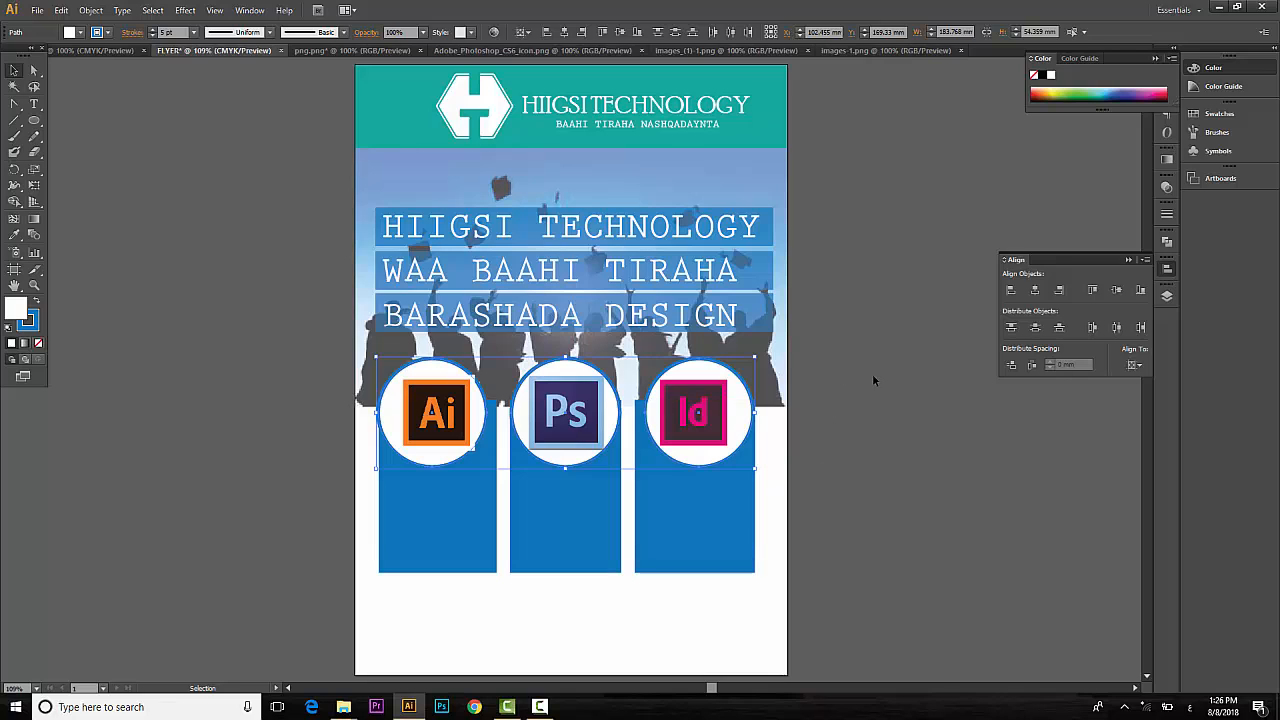
{"action": "left_click", "coordinate": [810, 400]}
Nudge the Id icon right, then shrink the Ai icon to about 34.3 mm and nudge it left.
{"action": "left_click_drag", "start_coordinate": [707, 419], "coordinate": [714, 420]}
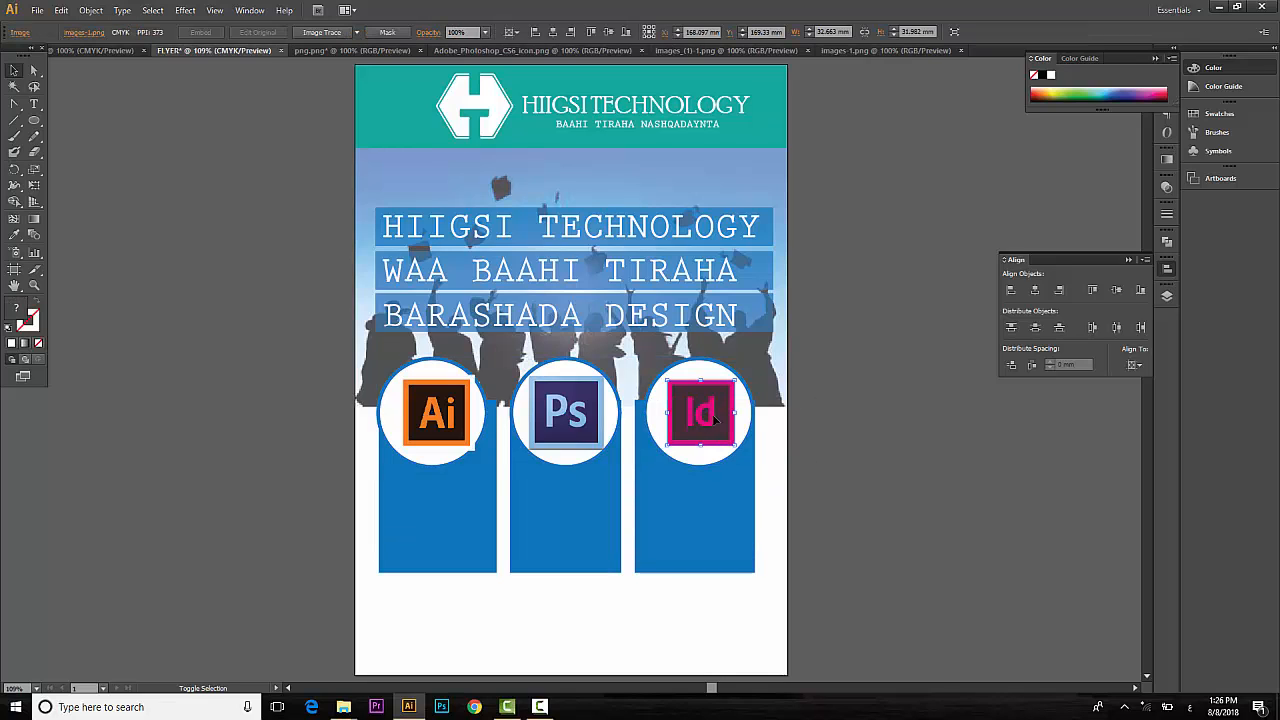
{"action": "left_click", "coordinate": [556, 414]}
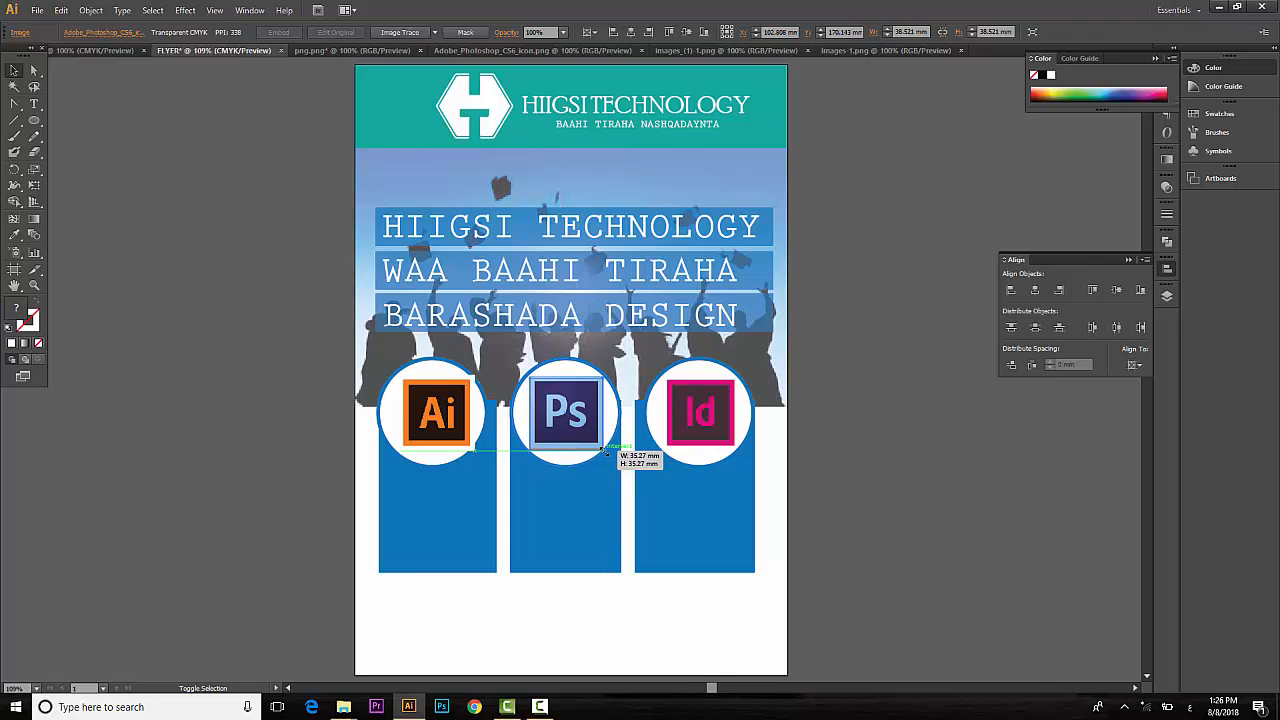
{"action": "left_click", "coordinate": [468, 428]}
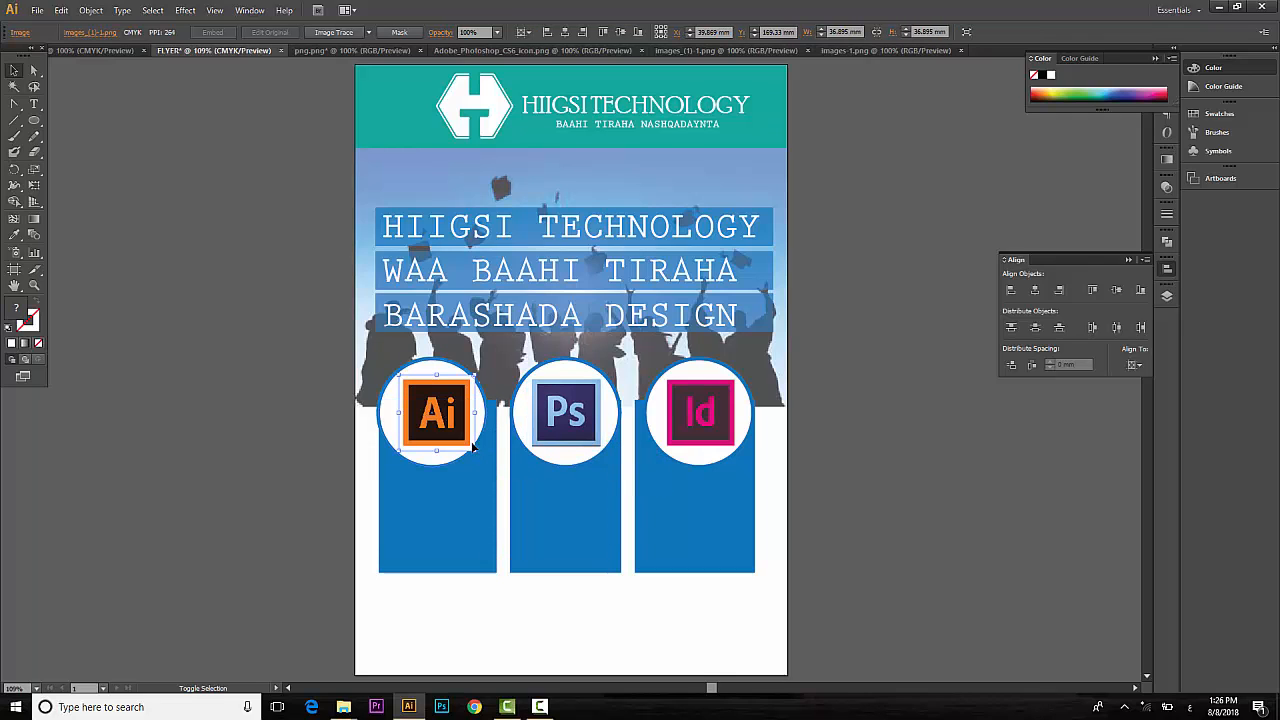
{"action": "left_click_drag", "start_coordinate": [475, 446], "coordinate": [468, 442]}
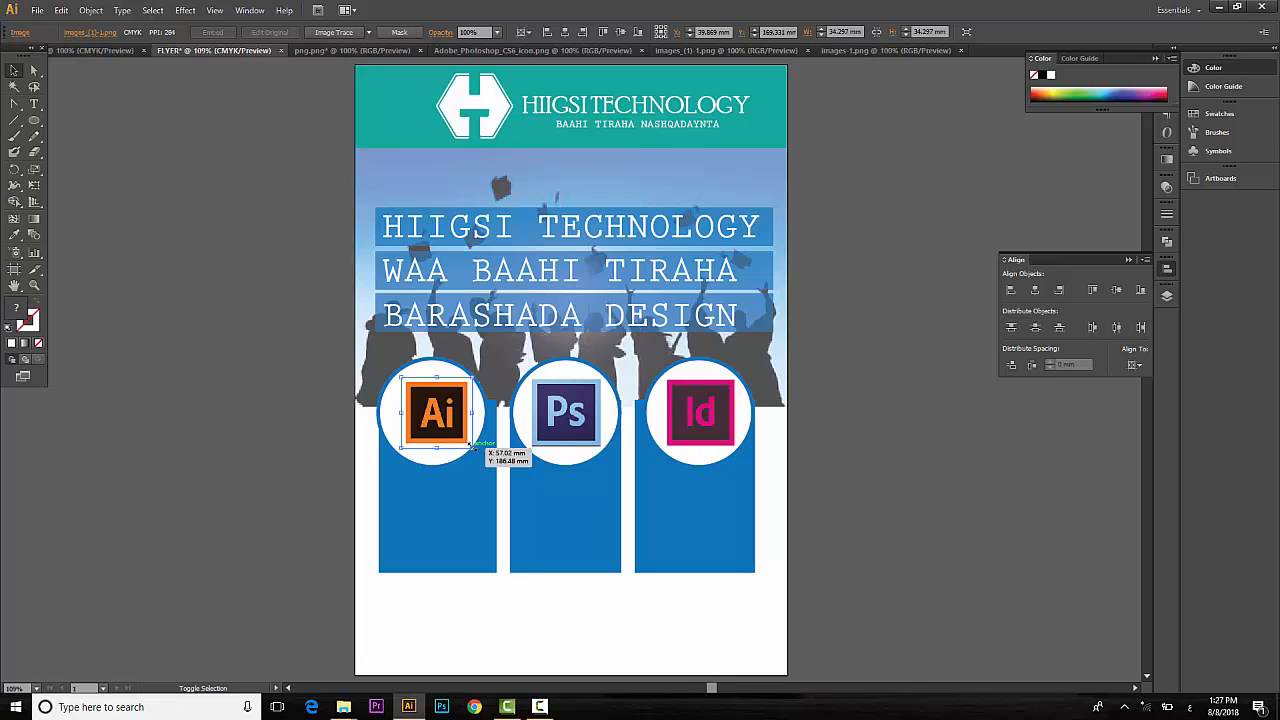
{"action": "key", "text": "Left"}
{"action": "key", "text": "Left"}
{"action": "key", "text": "Left"}
{"action": "key", "text": "Left"}
{"action": "key", "text": "Left"}
{"action": "key", "text": "Left"}
{"action": "key", "text": "Left"}
{"action": "key", "text": "Left"}
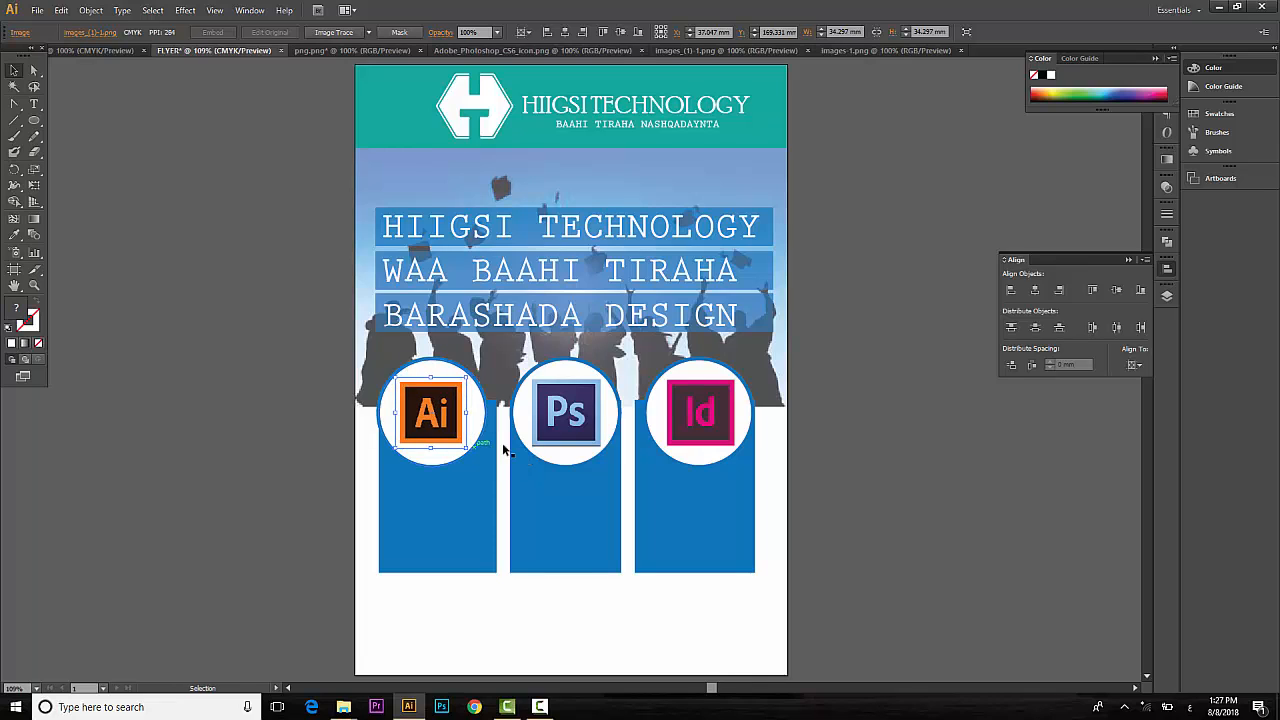
{"action": "left_click", "coordinate": [848, 463]}
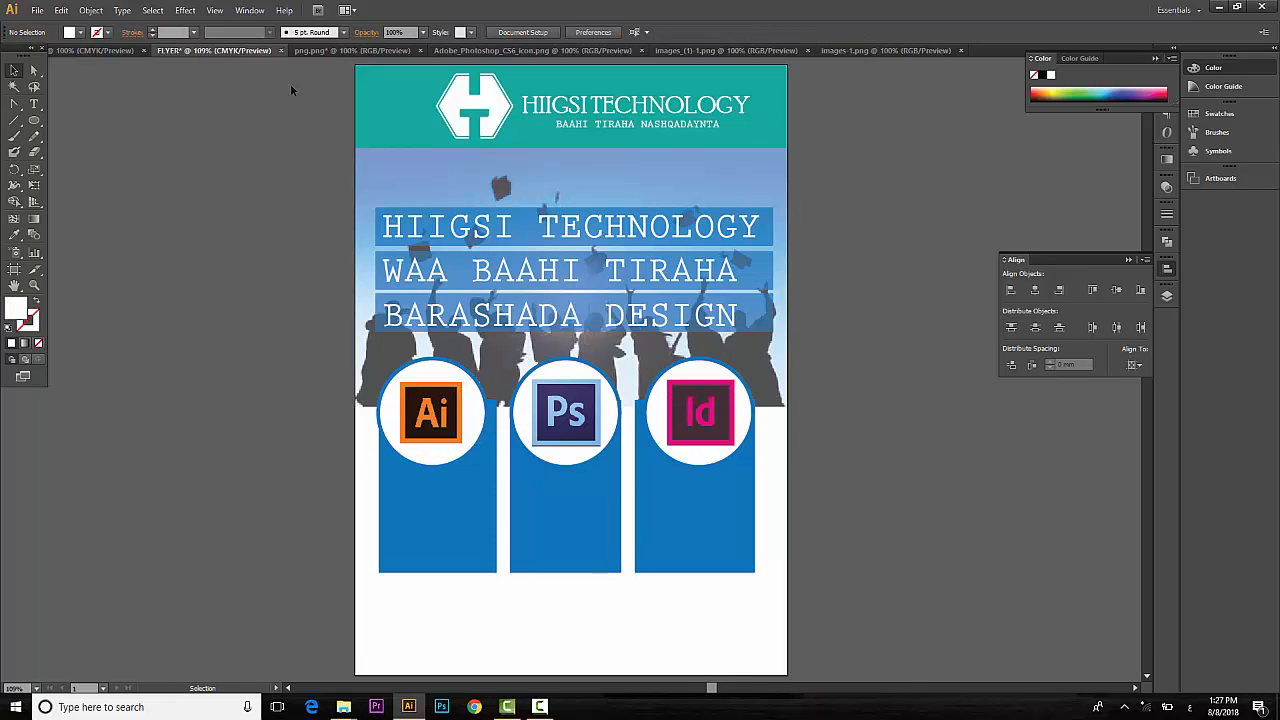
Type a two-line 'ADOBE / ILLUSTRATOR' label in the Ai column below the icon.
{"action": "left_click", "coordinate": [34, 104]}
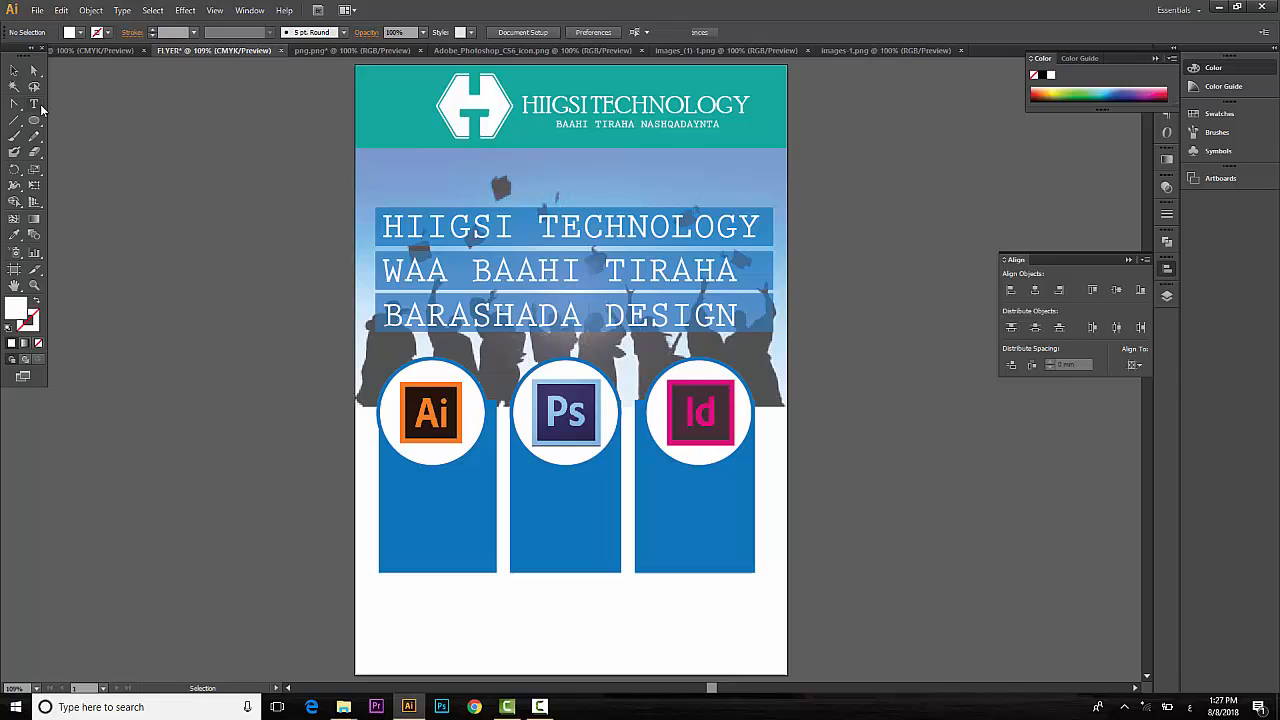
{"action": "left_click", "coordinate": [420, 498]}
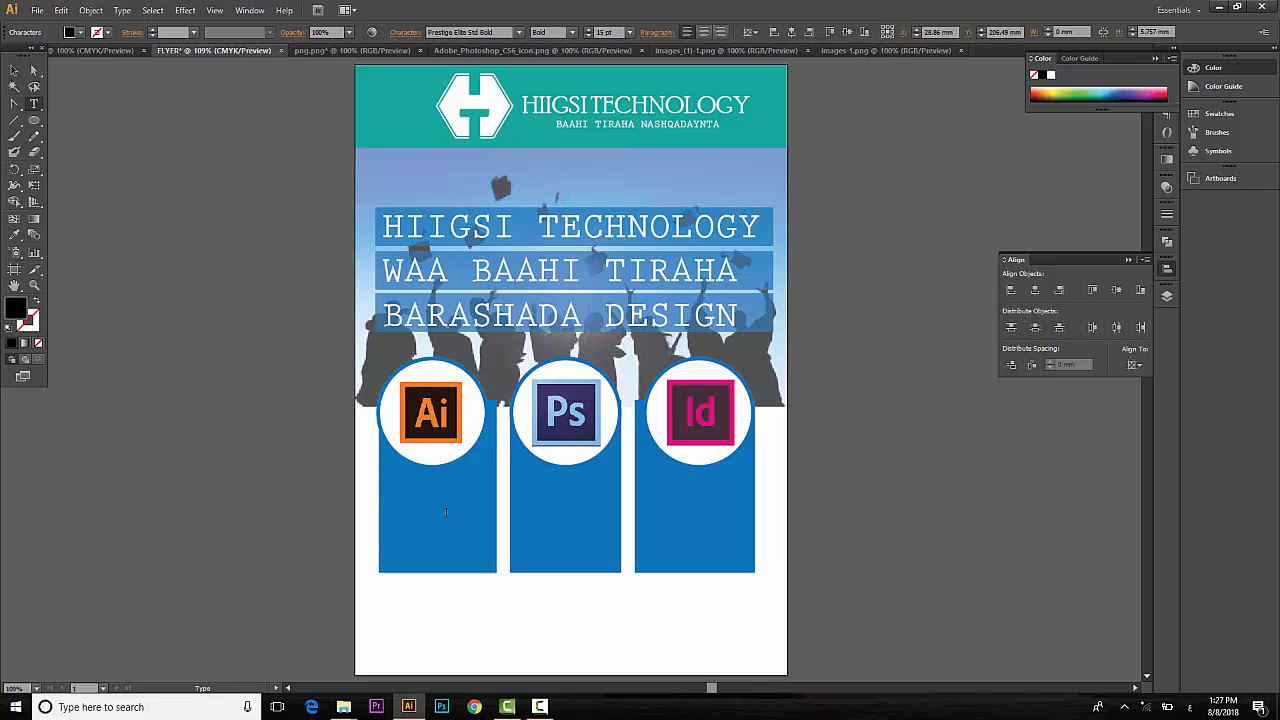
{"action": "type", "text": "شيخلاث"}
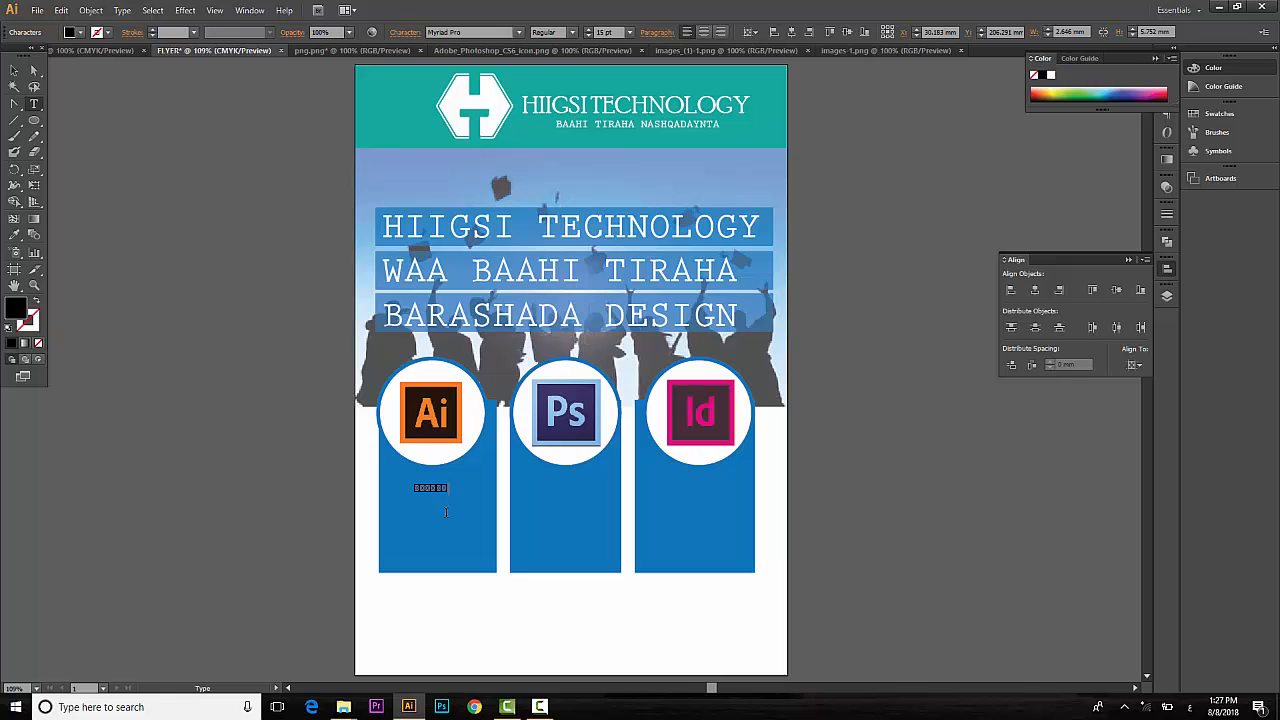
{"action": "key", "text": "ctrl+a"}
{"action": "key", "text": "alt+shift"}
{"action": "type", "text": "ADOBE"}
{"action": "key", "text": "Return"}
{"action": "type", "text": "ILLUSTR"}
Scale the label up to about 21 pt and make its text white.
{"action": "left_click_drag", "start_coordinate": [475, 502], "coordinate": [405, 485]}
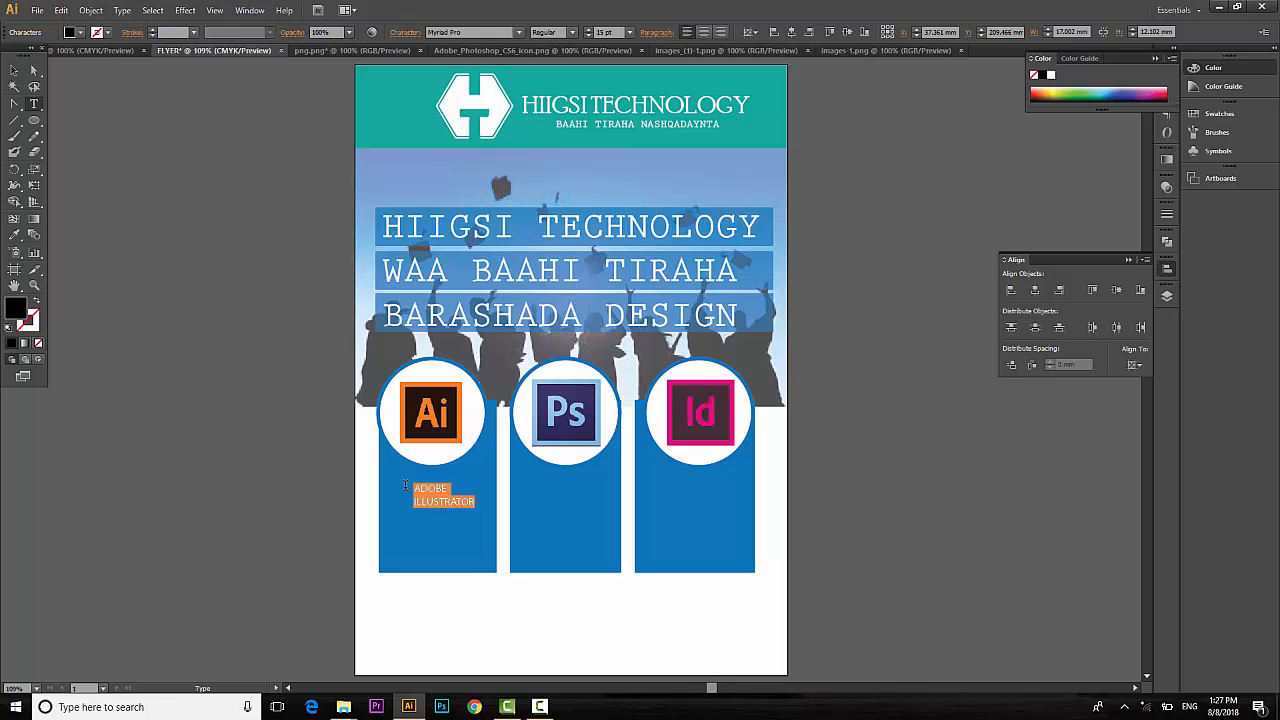
{"action": "key", "text": "Escape"}
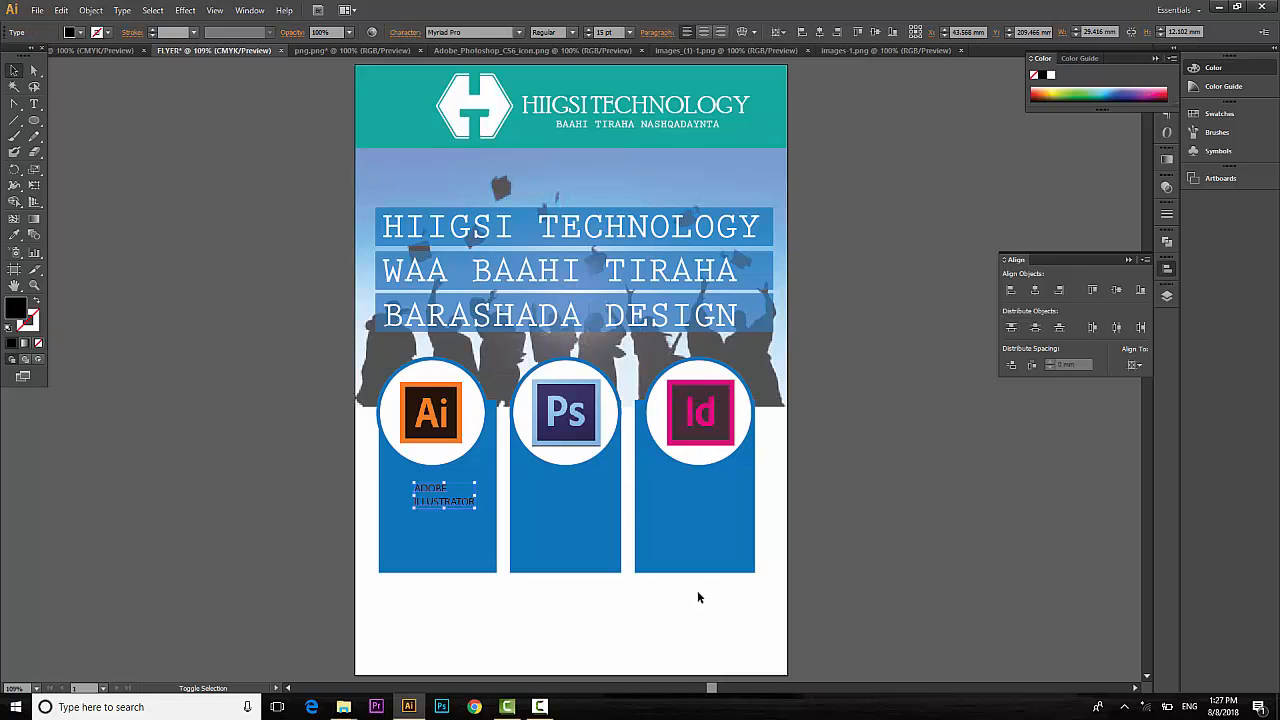
{"action": "left_click_drag", "start_coordinate": [475, 508], "coordinate": [487, 513]}
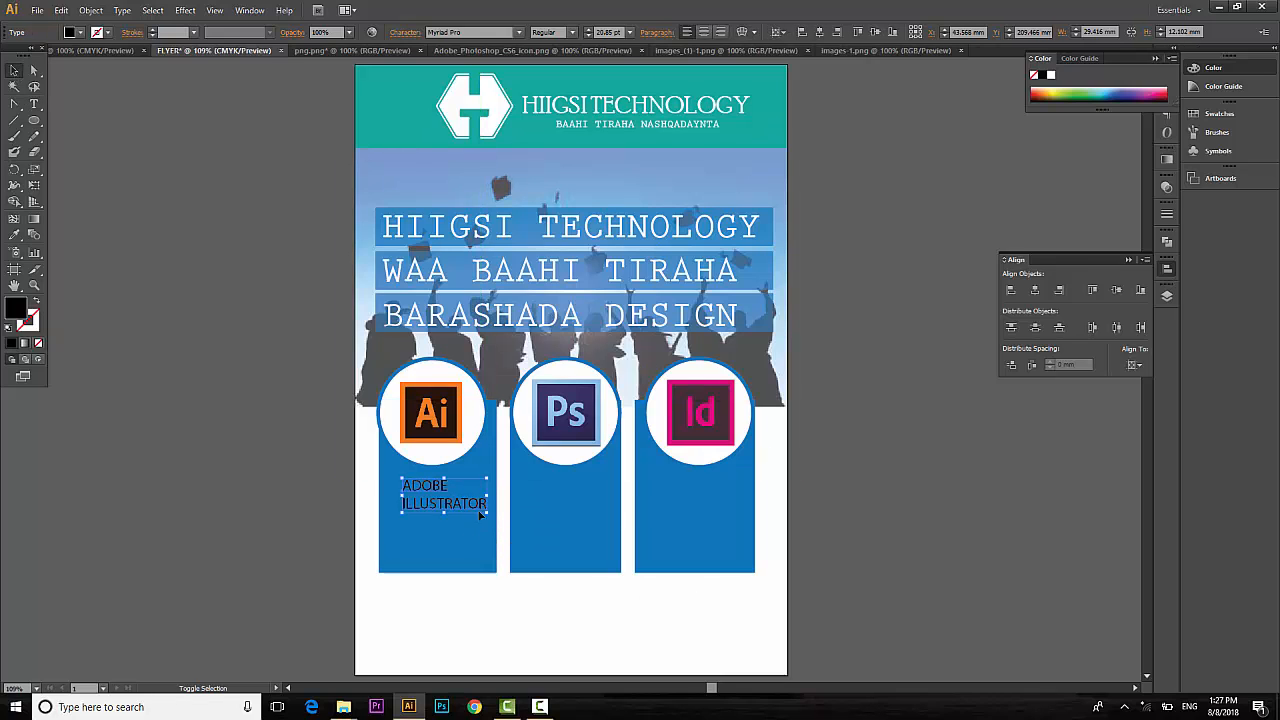
{"action": "left_click", "coordinate": [79, 35]}
{"action": "left_click", "coordinate": [27, 58]}
{"action": "left_click", "coordinate": [139, 495]}
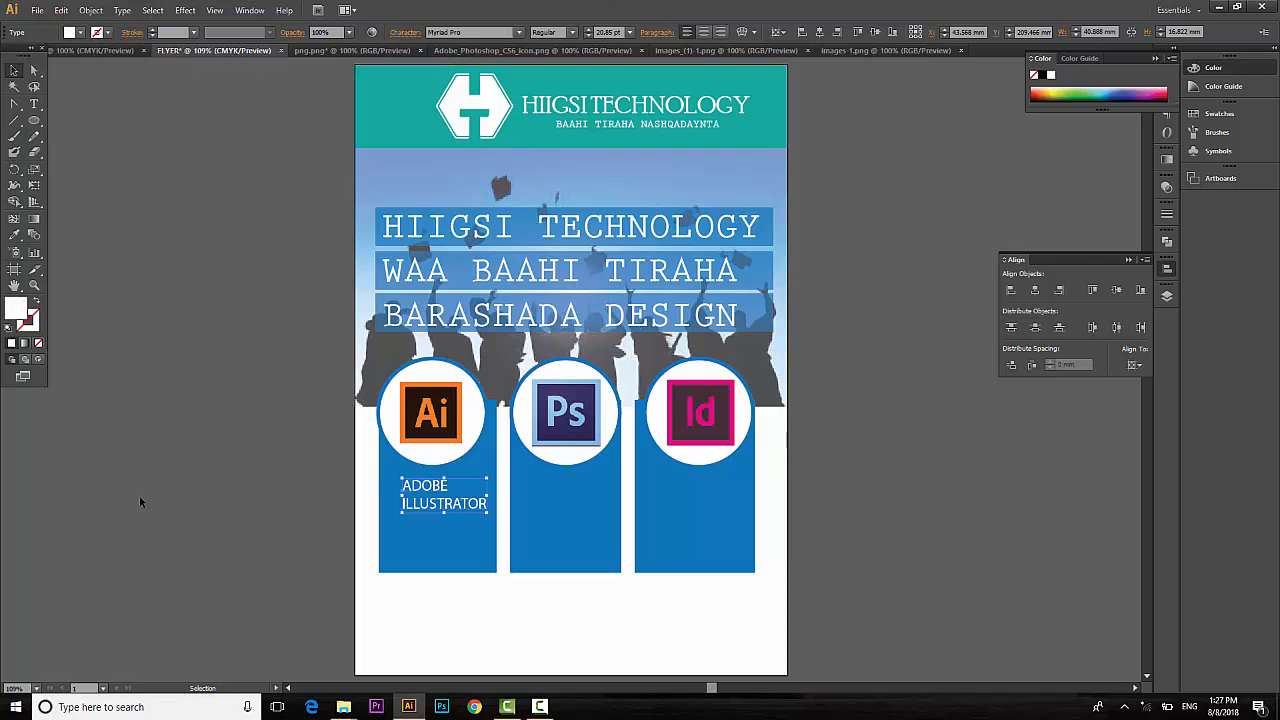
Set the word ILLUSTRATOR in the label to Bold.
{"action": "key", "text": "t"}
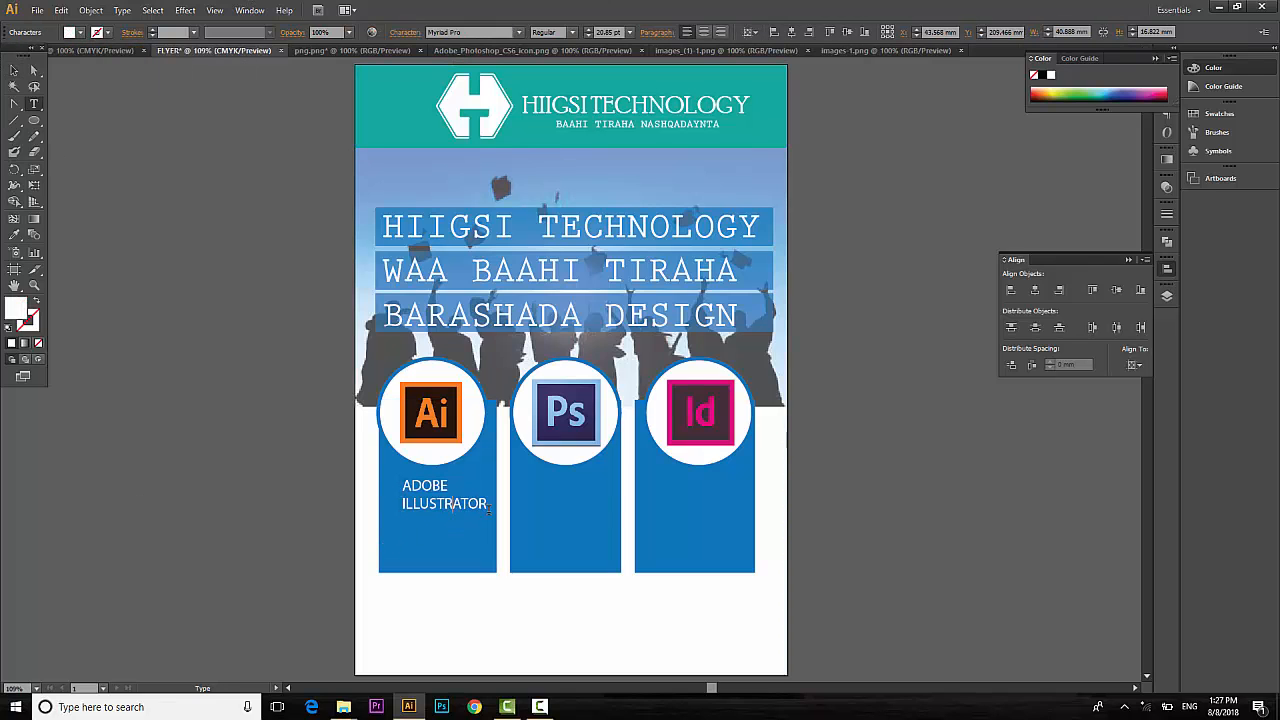
{"action": "left_click_drag", "start_coordinate": [469, 505], "coordinate": [517, 508]}
{"action": "left_click", "coordinate": [444, 499]}
{"action": "left_click", "coordinate": [408, 503]}
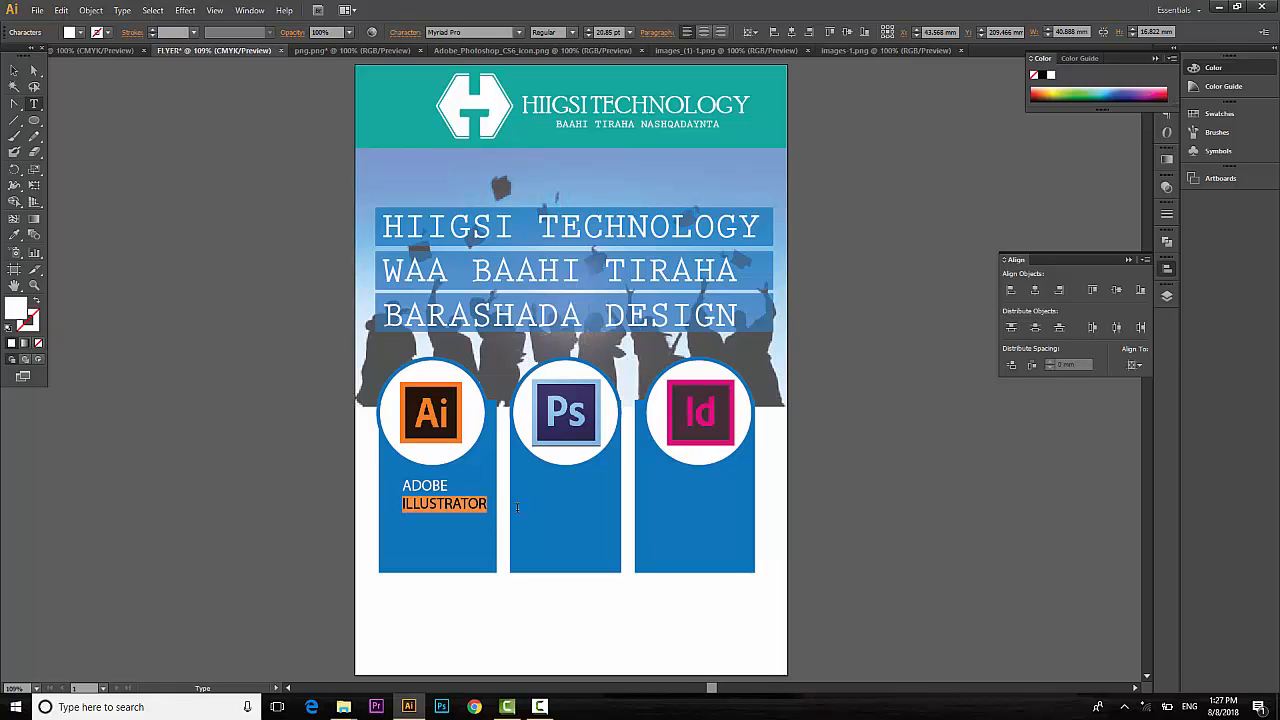
{"action": "left_click", "coordinate": [572, 32]}
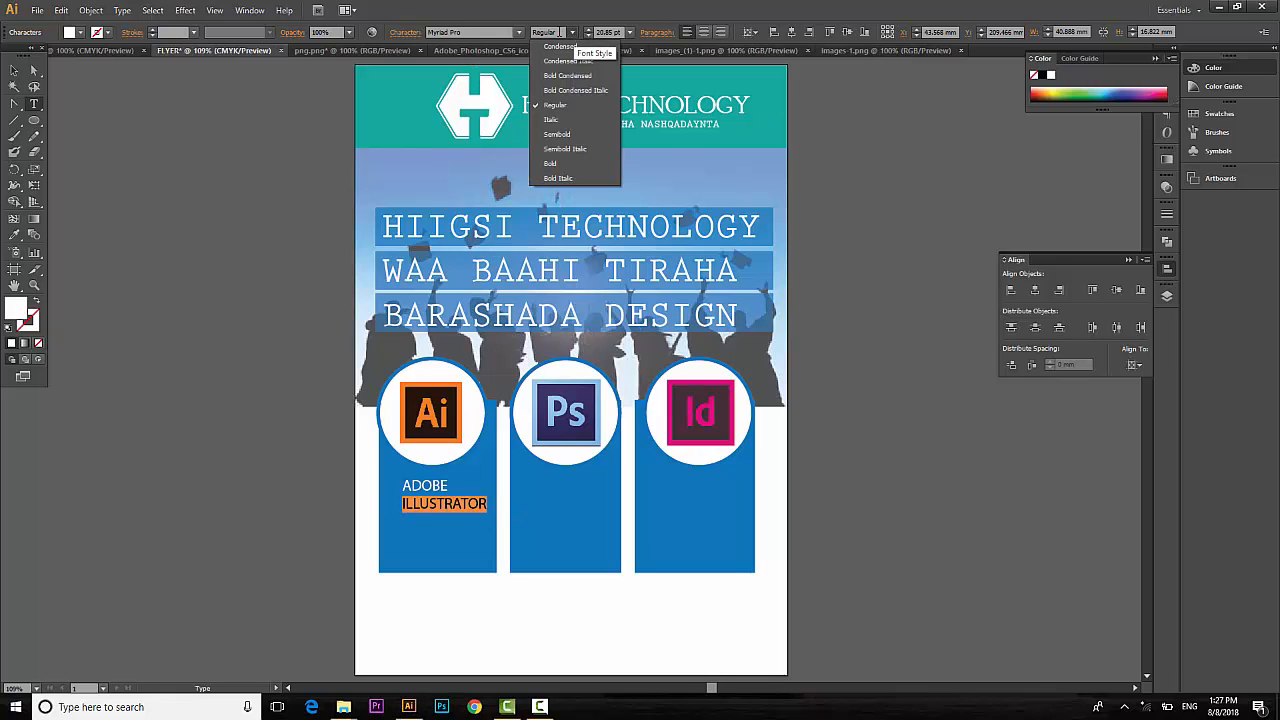
{"action": "left_click", "coordinate": [554, 164]}
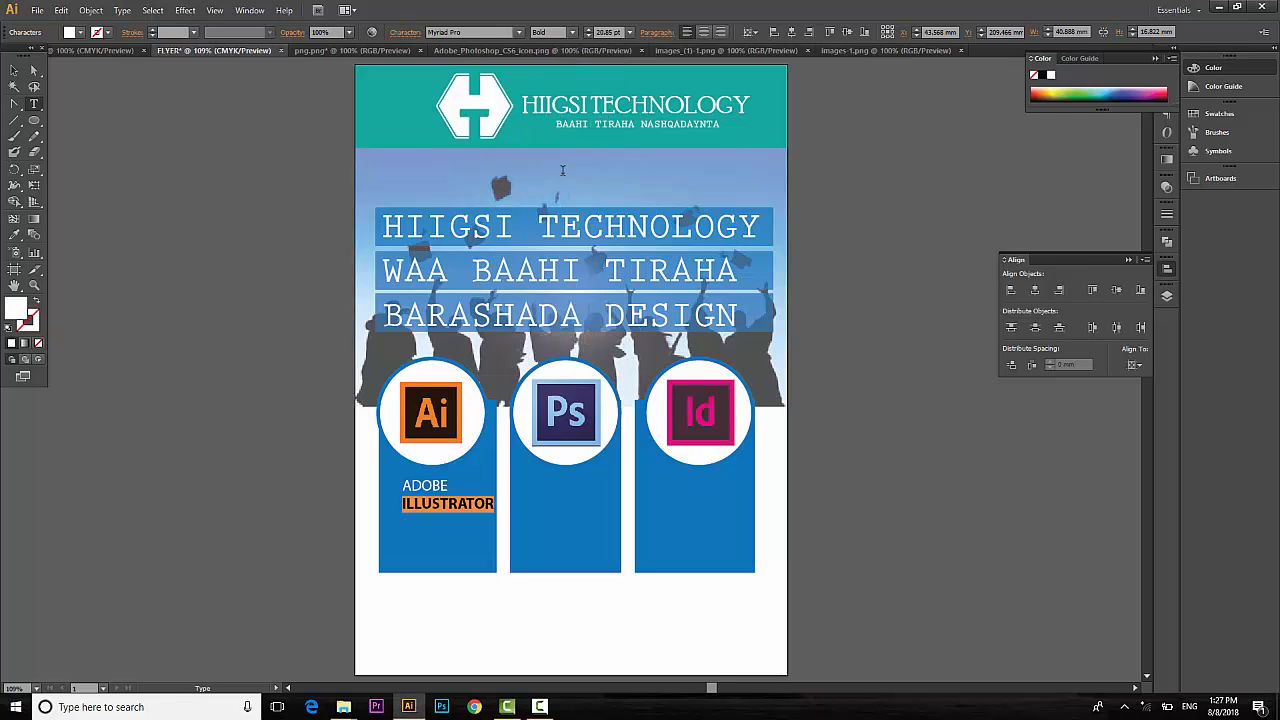
{"action": "left_click", "coordinate": [14, 70]}
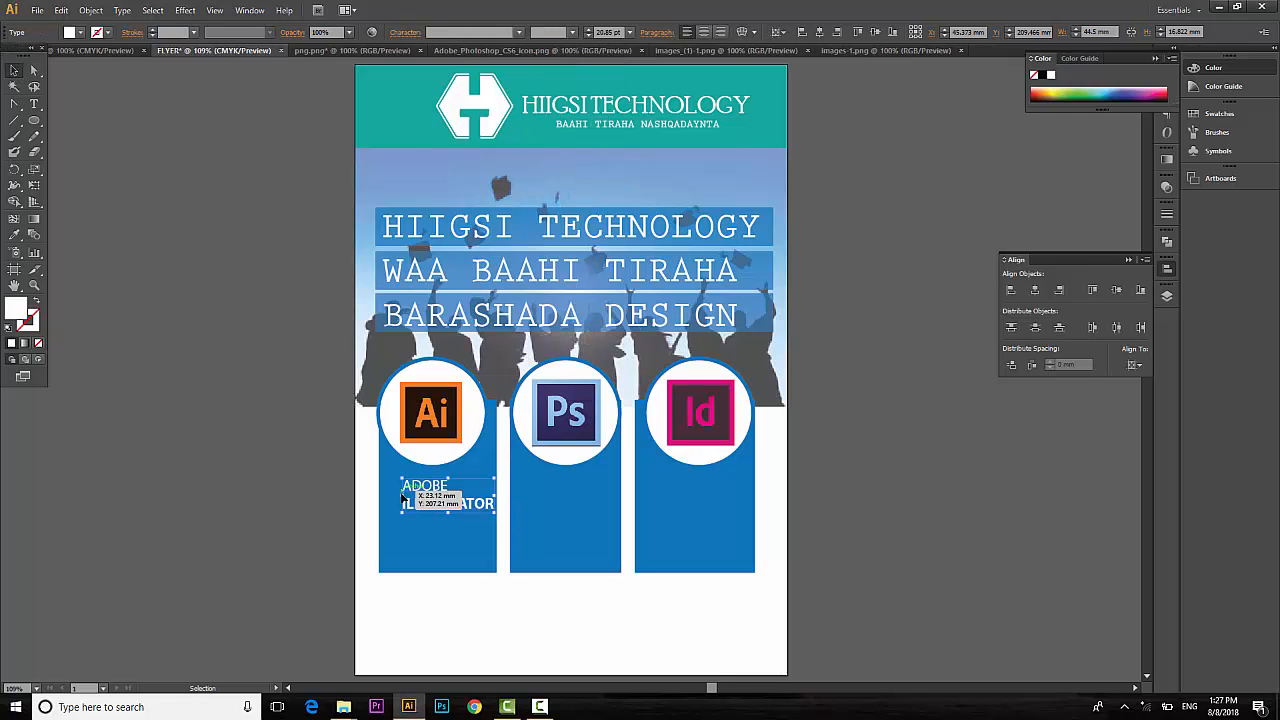
Copy the ADOBE ILLUSTRATOR label into the Ps and Id columns.
{"action": "left_click_drag", "start_coordinate": [428, 505], "coordinate": [548, 508]}
{"action": "key", "text": "ctrl+d"}
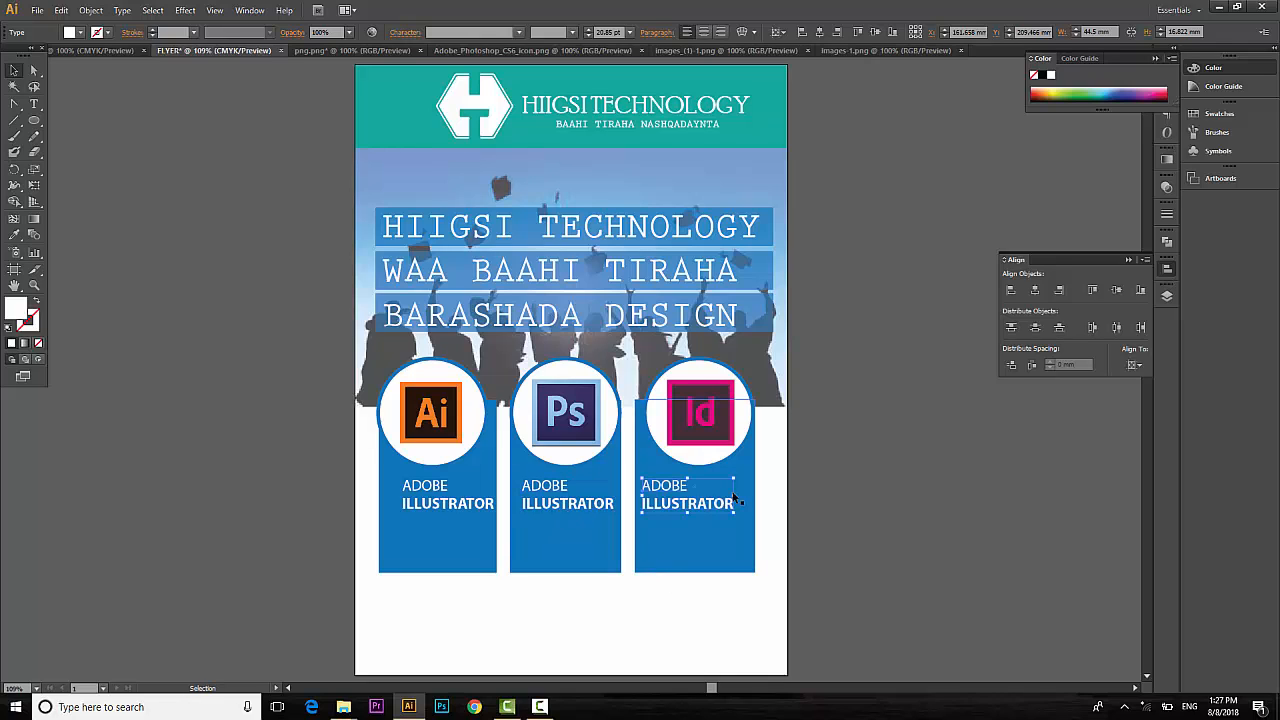
{"action": "key", "text": "shift+Right"}
{"action": "key", "text": "shift+Right"}
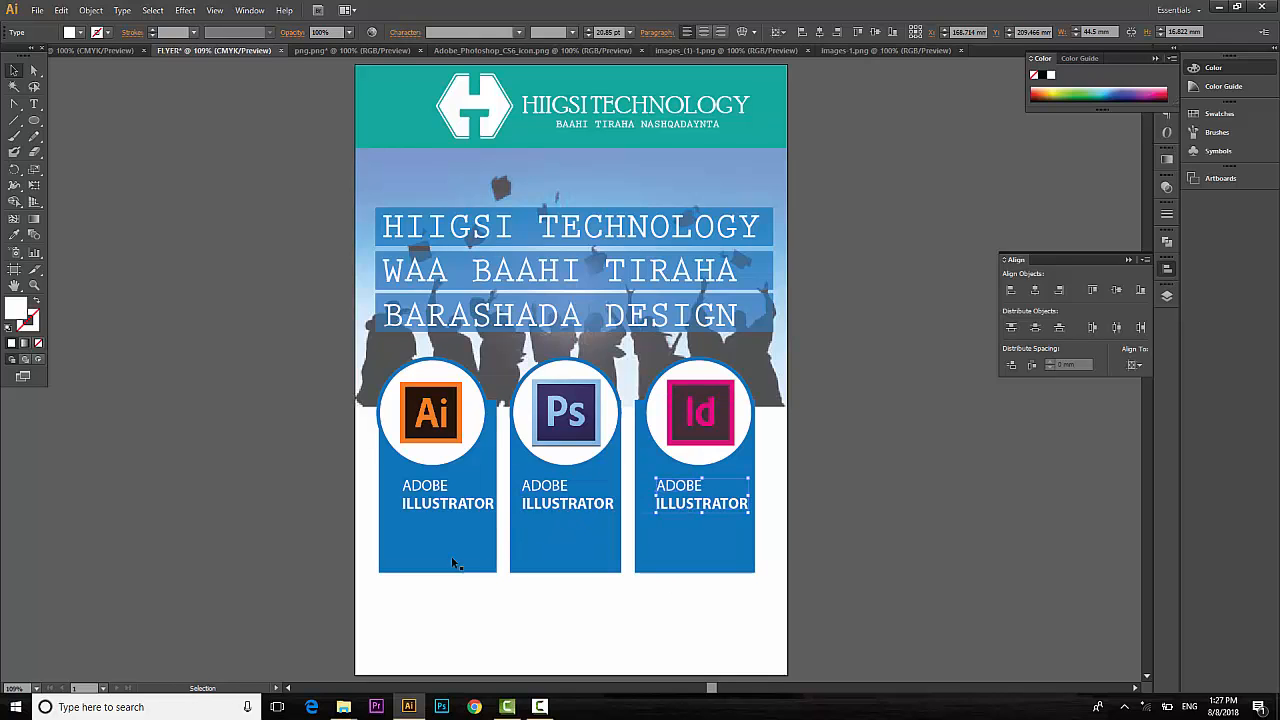
Retype ILLUSTRATOR as PHOTOSHOP and INDESIGN in the copied labels.
{"action": "double_click", "coordinate": [598, 506]}
{"action": "double_click", "coordinate": [598, 506]}
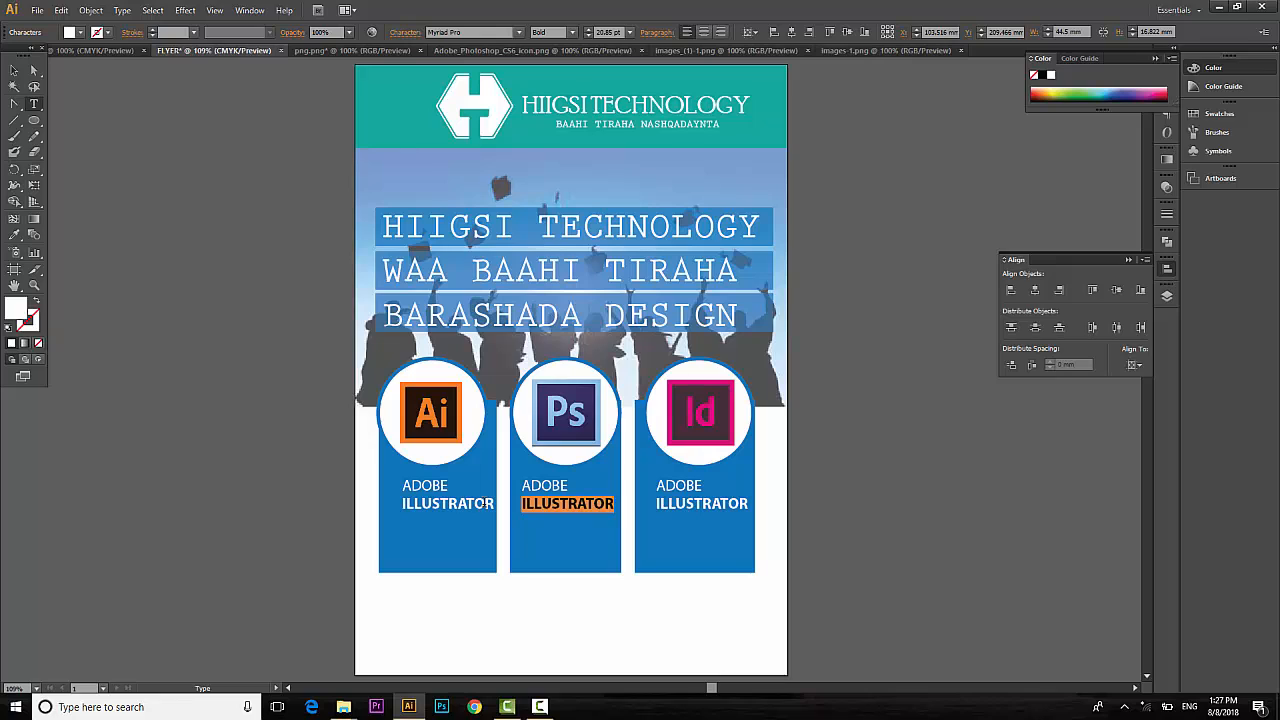
{"action": "type", "text": "PHOT"}
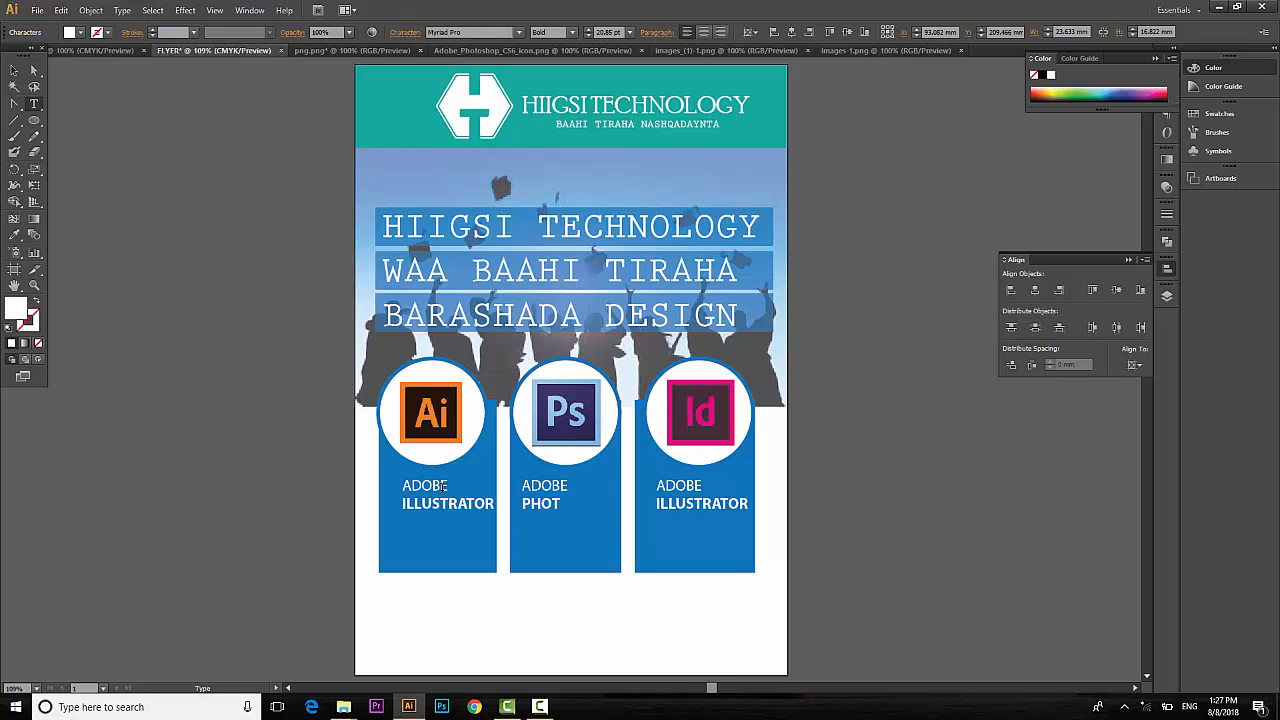
{"action": "type", "text": "OSHOP"}
{"action": "left_click", "coordinate": [716, 505]}
{"action": "mouse_move", "coordinate": [741, 504]}
{"action": "left_mouse_down"}
{"action": "mouse_move", "coordinate": [674, 505]}
{"action": "mouse_move", "coordinate": [759, 503]}
{"action": "left_mouse_up"}
{"action": "left_click", "coordinate": [673, 505]}
{"action": "type", "text": "INDESIGN"}
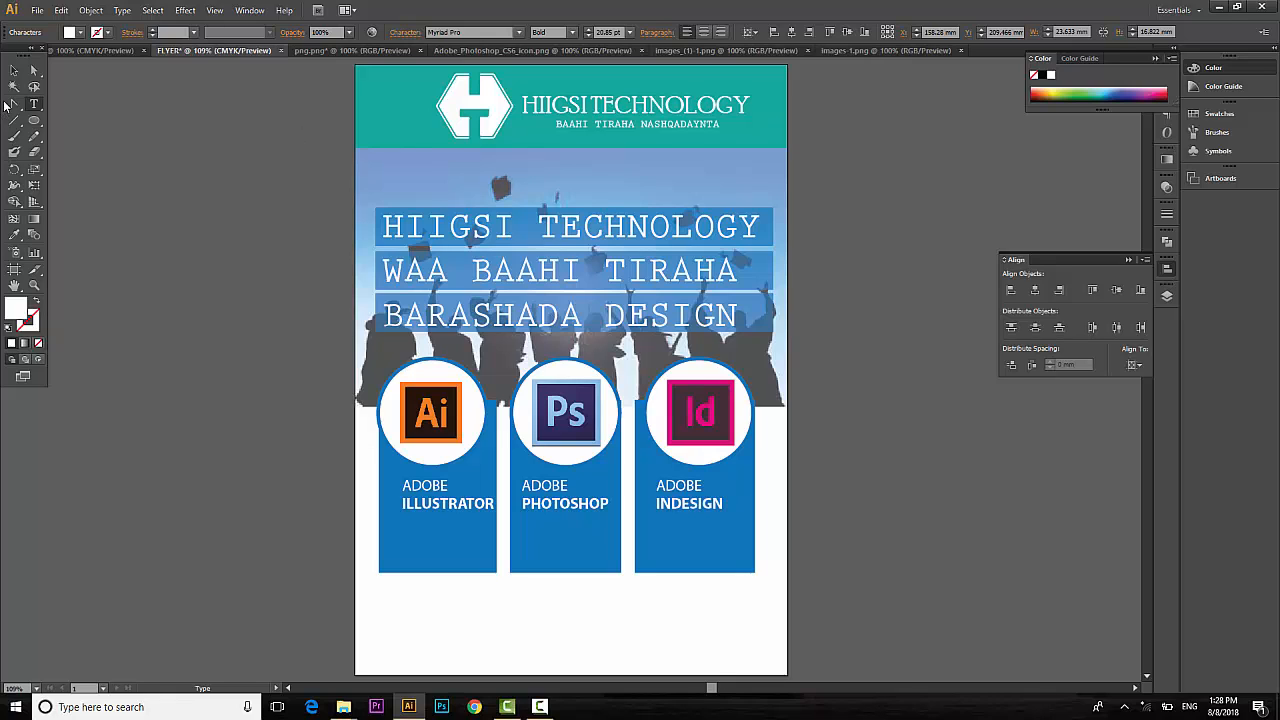
{"action": "left_click", "coordinate": [14, 70]}
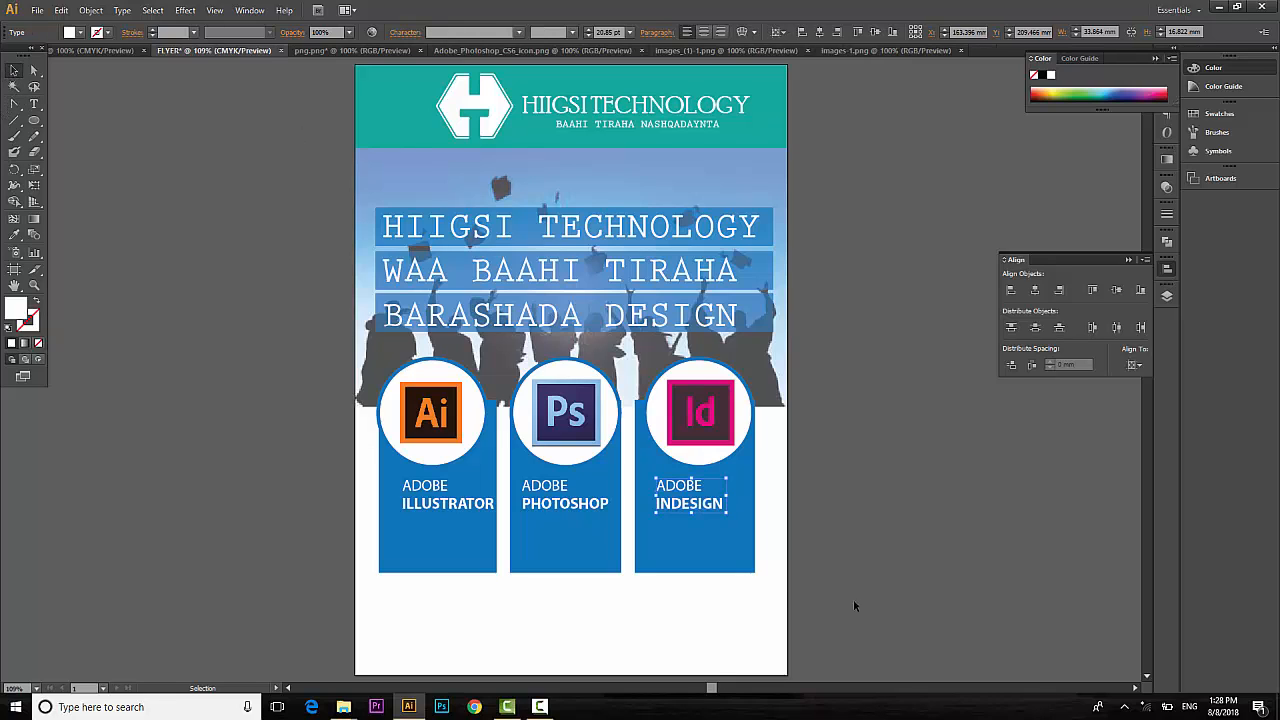
Nudge the Id box and ADOBE INDESIGN label right, and the Ai box and label left.
{"action": "left_click", "coordinate": [742, 576]}
{"action": "key", "text": "shift+Right"}
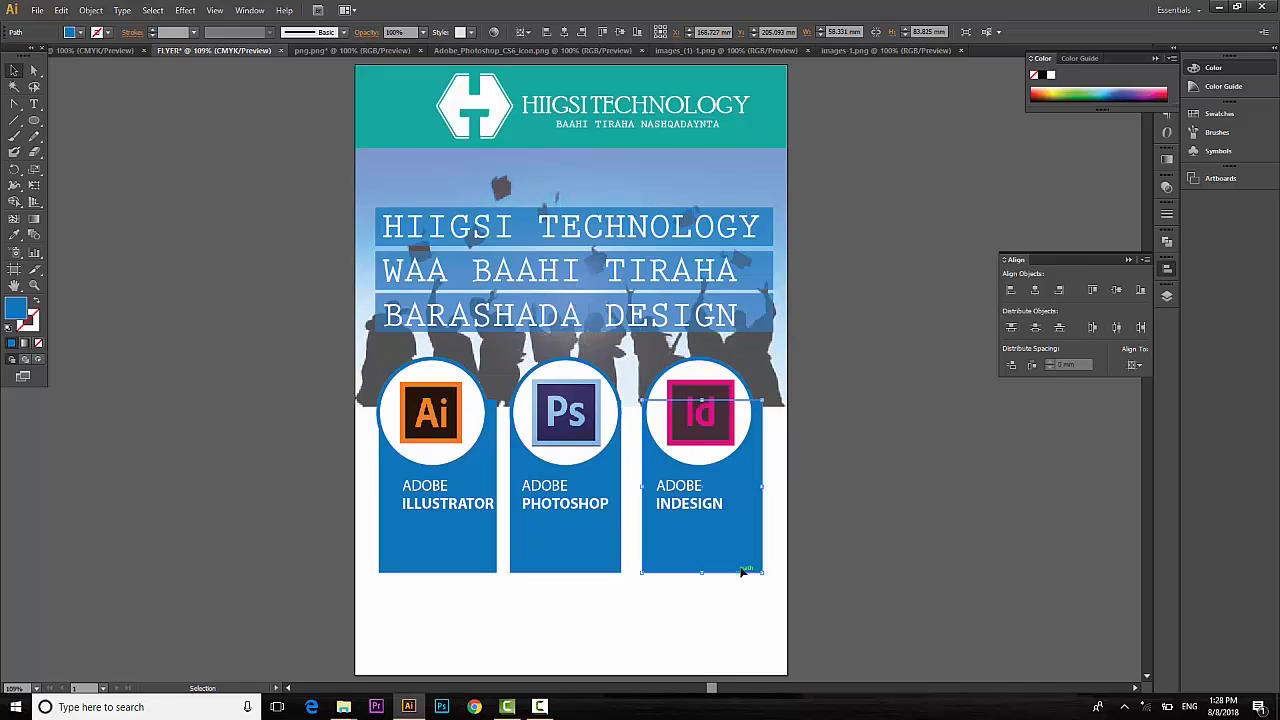
{"action": "key", "text": "Left"}
{"action": "key", "text": "Left"}
{"action": "key", "text": "Left"}
{"action": "key", "text": "Left"}
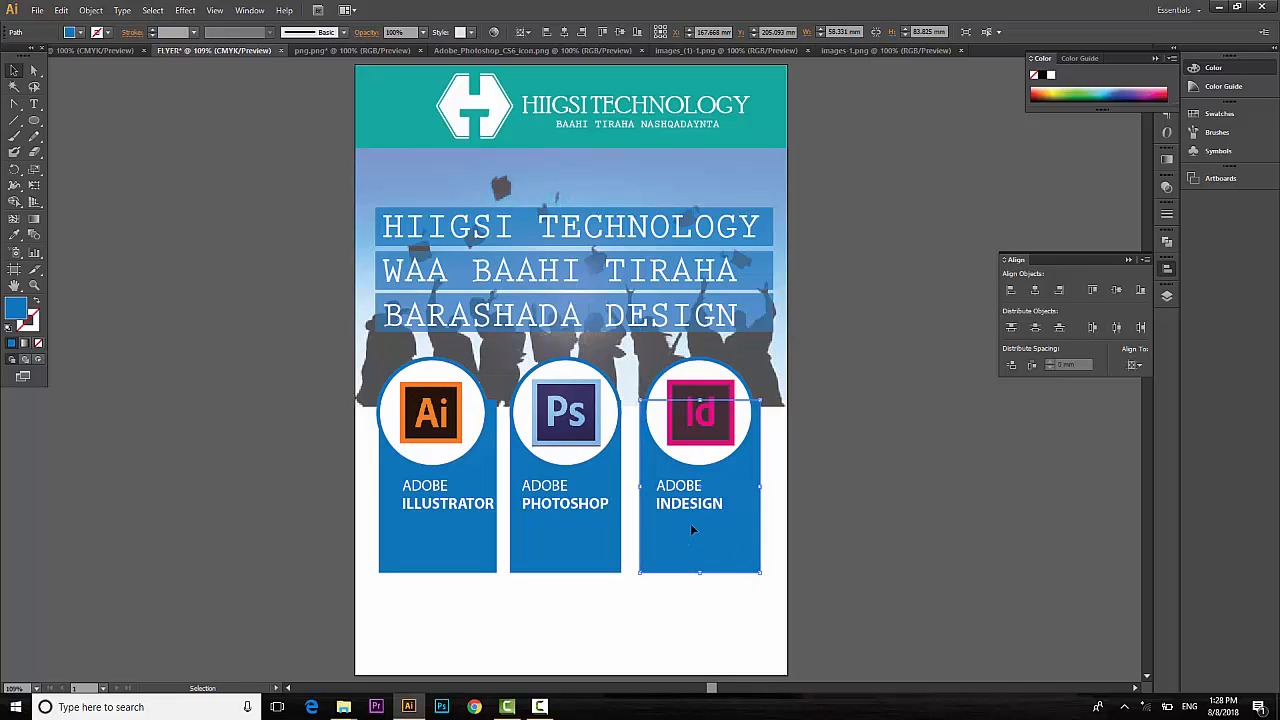
{"action": "left_click", "coordinate": [676, 510]}
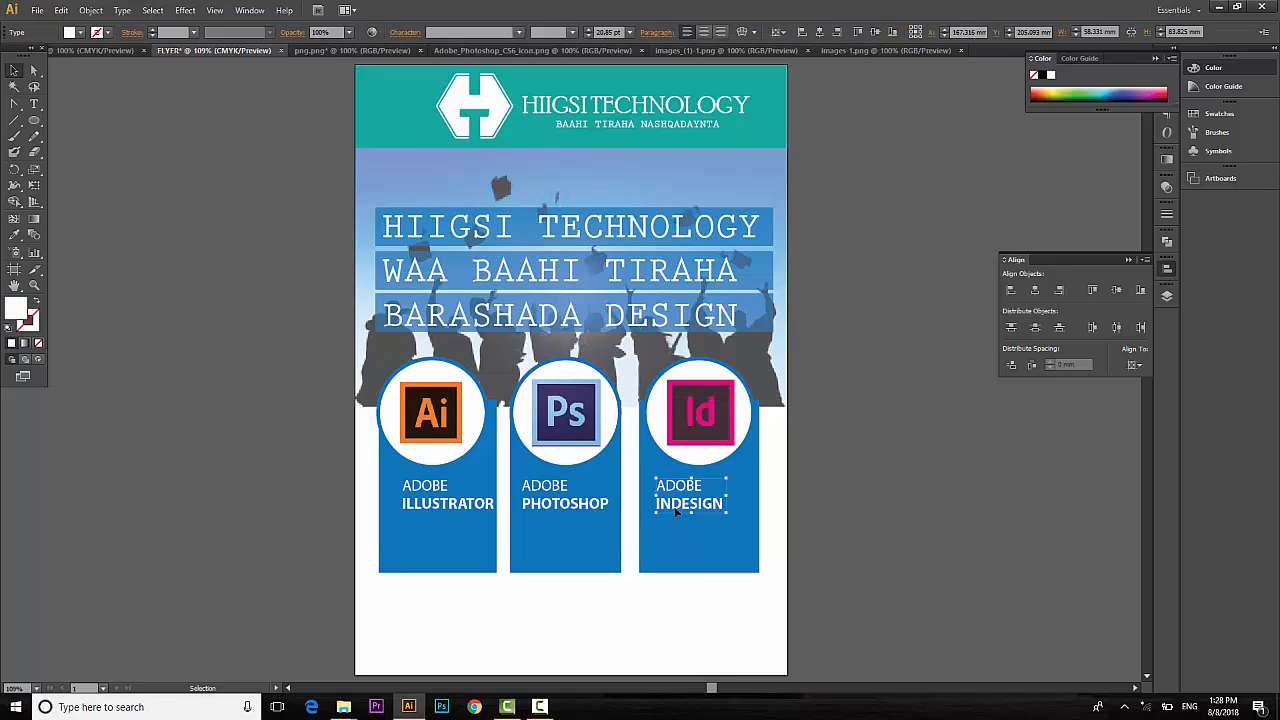
{"action": "key", "text": "shift+Right"}
{"action": "key", "text": "Right"}
{"action": "key", "text": "Right"}
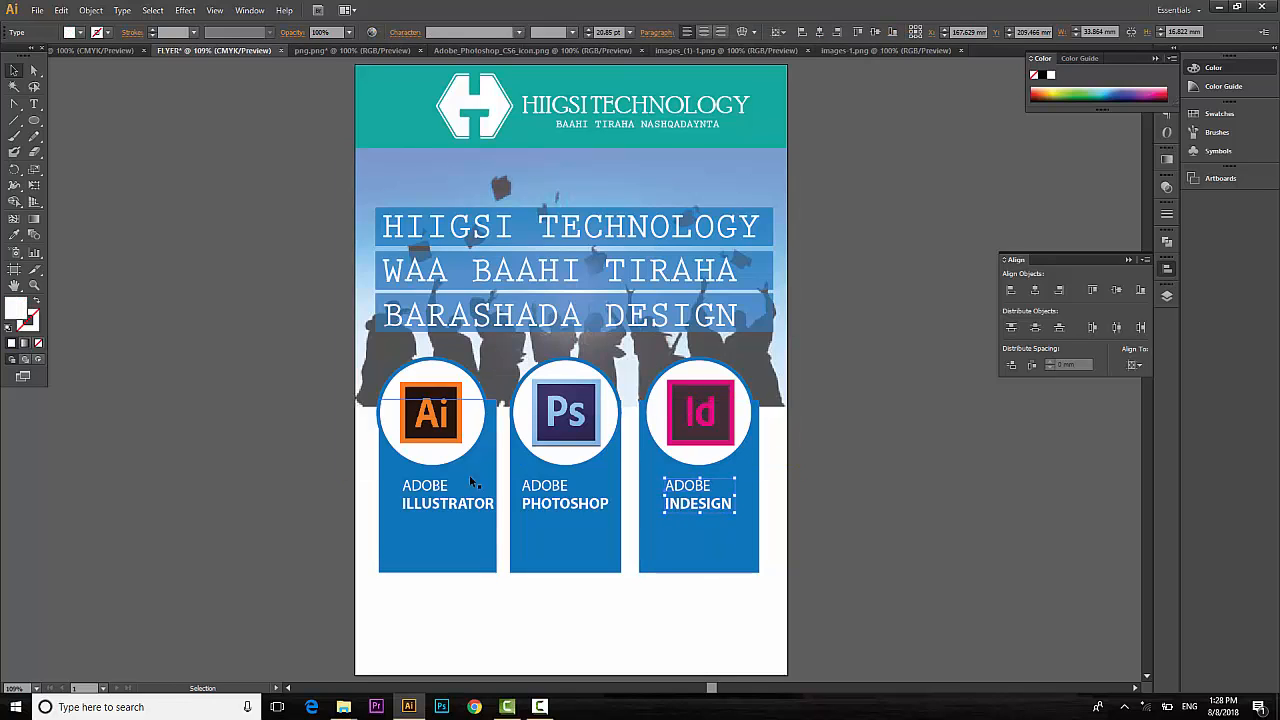
{"action": "left_click", "coordinate": [481, 529]}
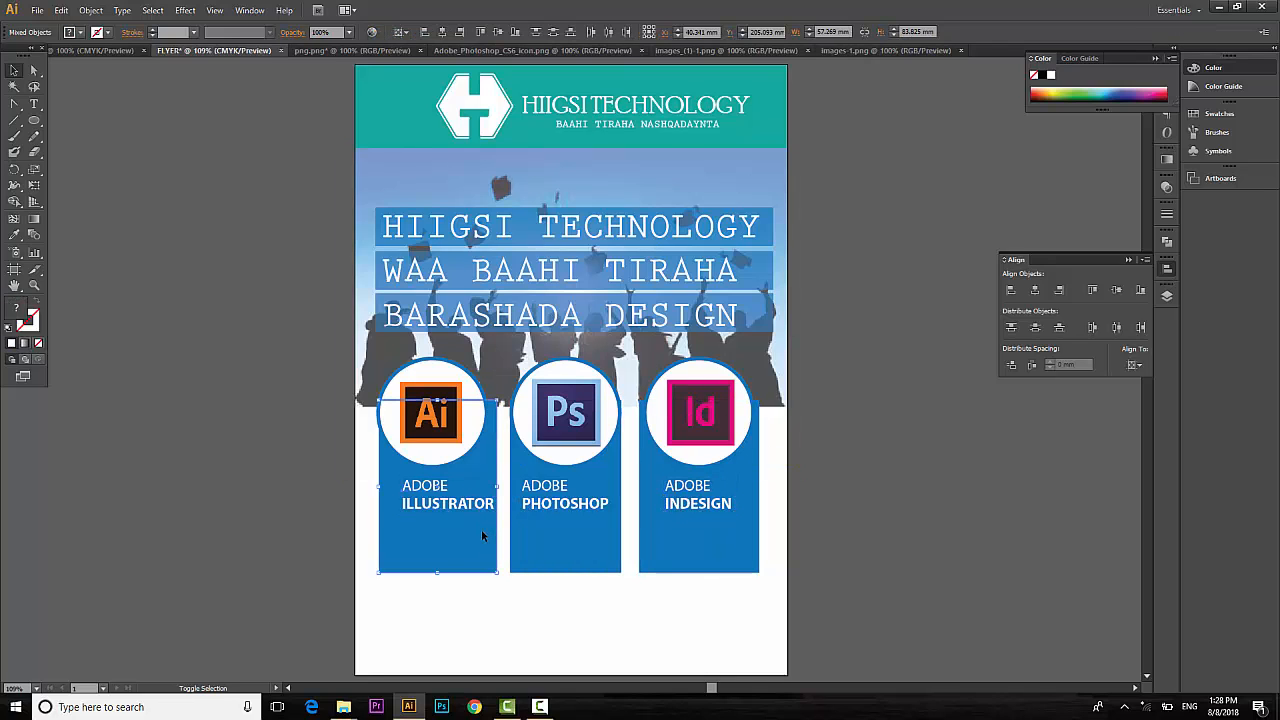
{"action": "key", "text": "Left"}
{"action": "key", "text": "Left"}
{"action": "key", "text": "Left"}
{"action": "key", "text": "Left"}
{"action": "key", "text": "Left"}
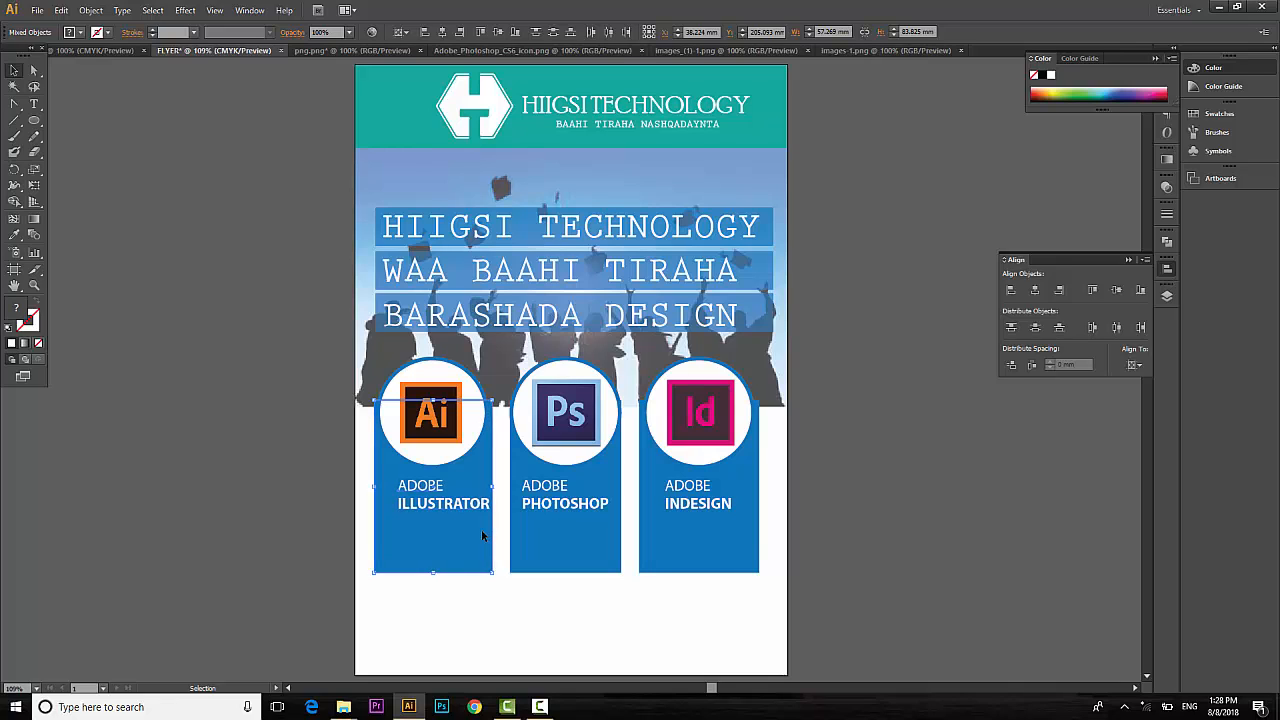
{"action": "left_click", "coordinate": [567, 613]}
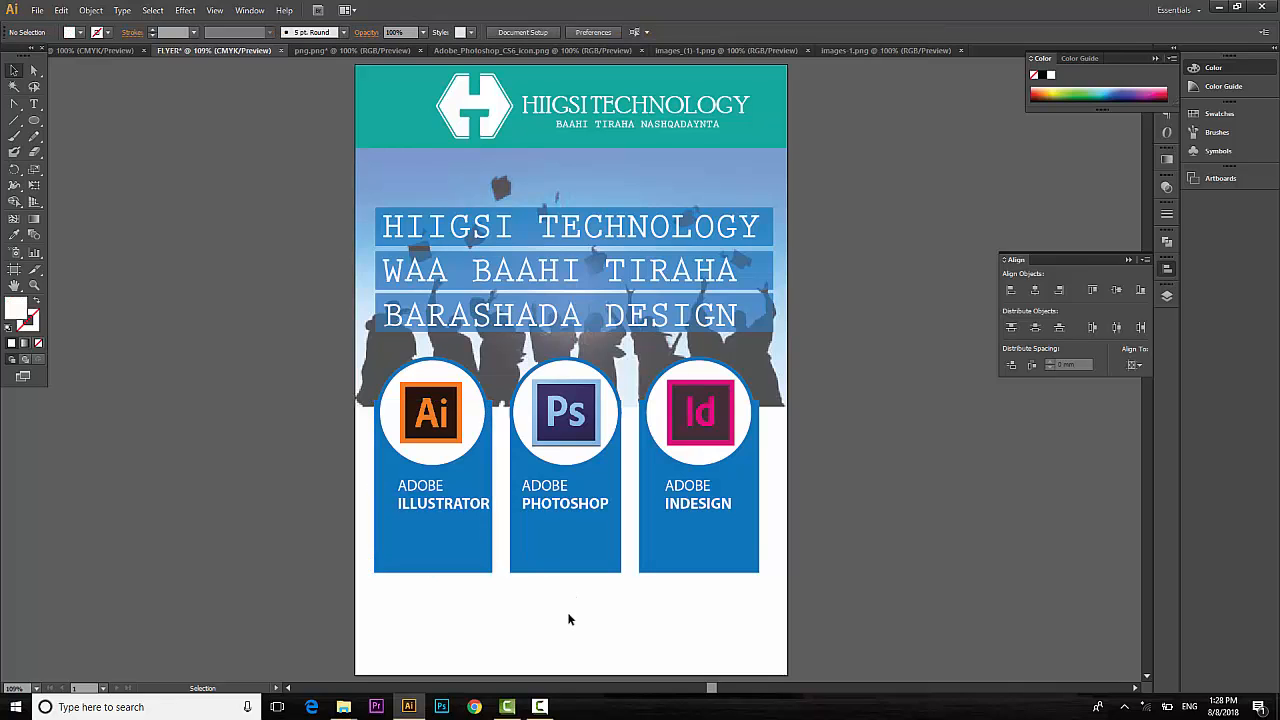
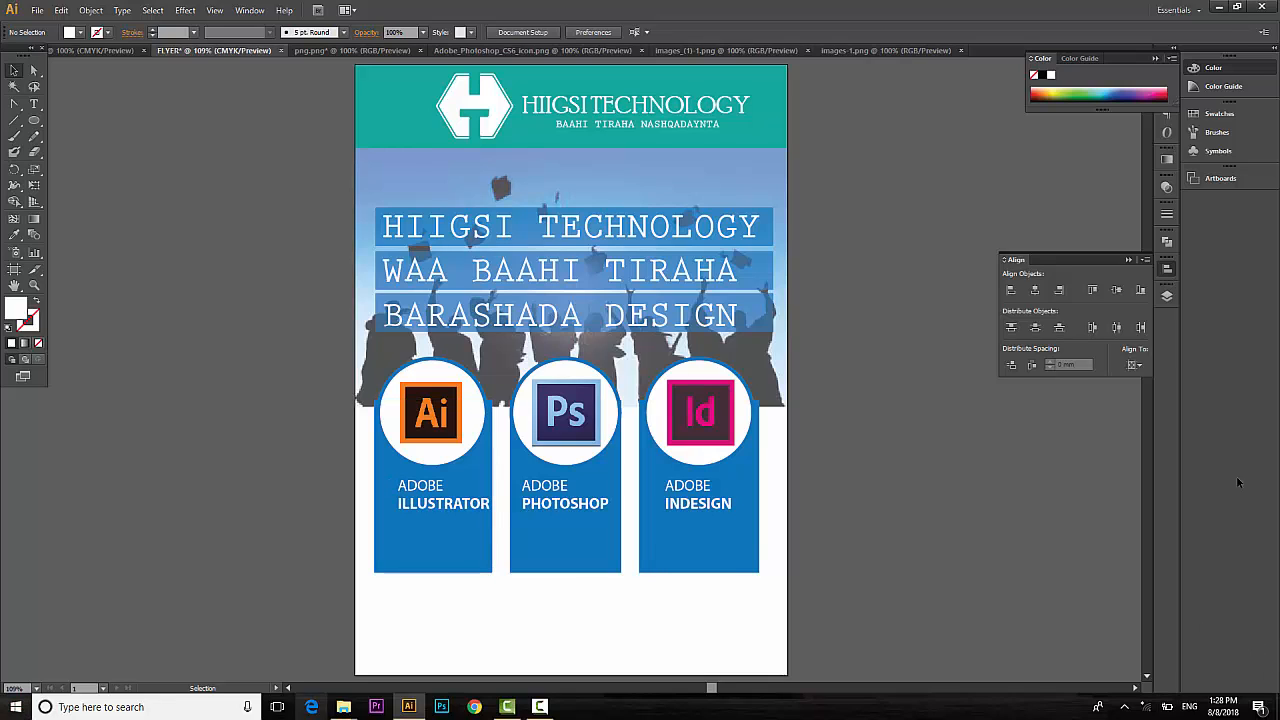
Draw a small circle bullet beside the ADOBE ILLUSTRATOR label.
{"action": "left_click", "coordinate": [34, 120]}
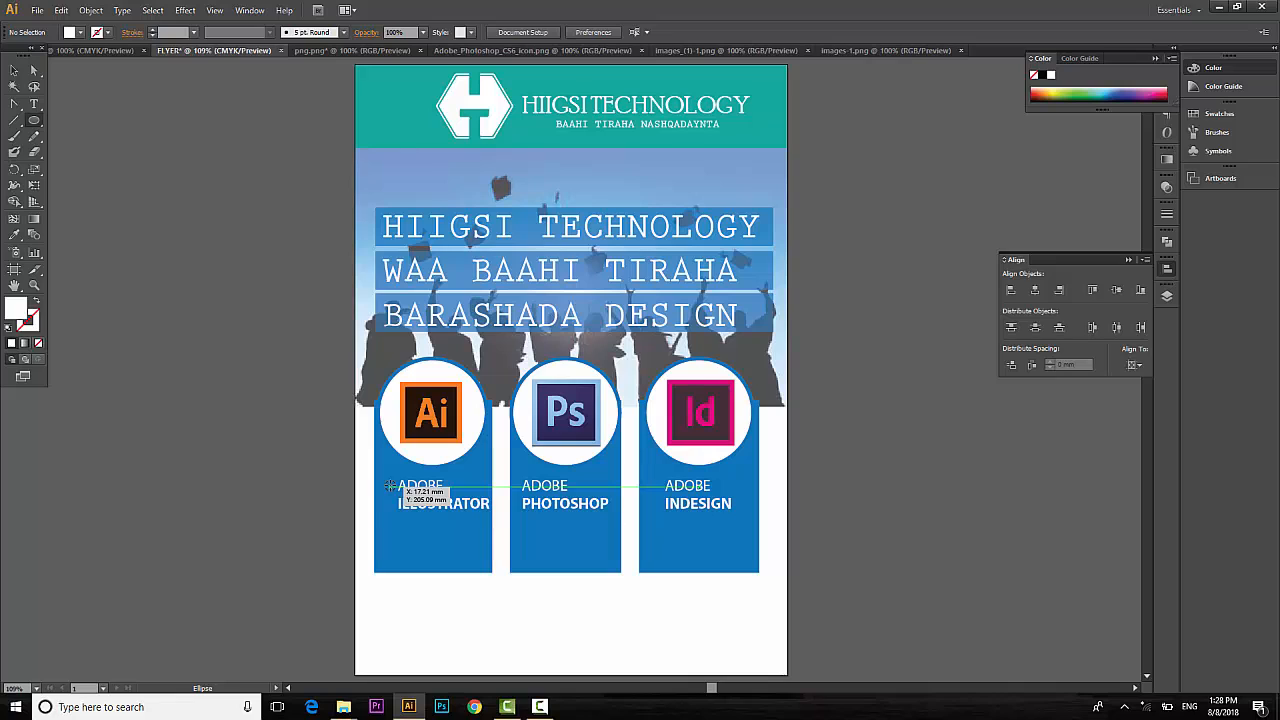
{"action": "left_click_drag", "start_coordinate": [389, 486], "coordinate": [393, 489]}
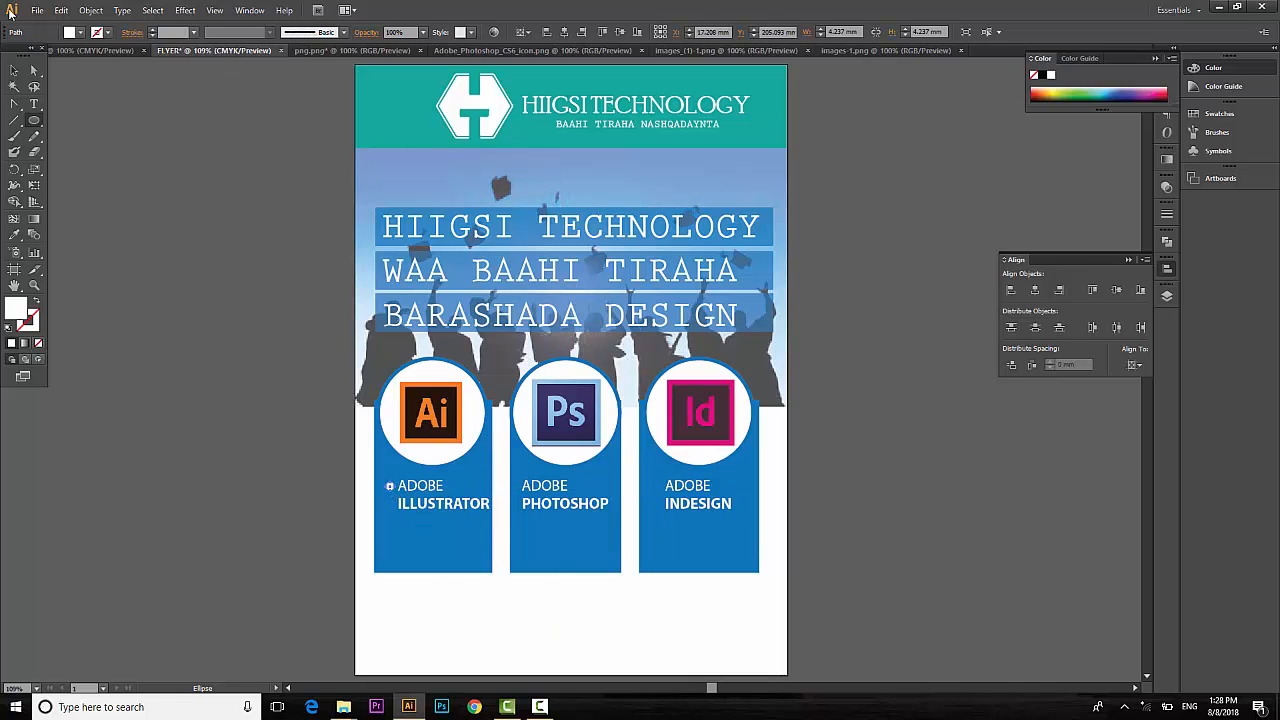
{"action": "left_click", "coordinate": [14, 70]}
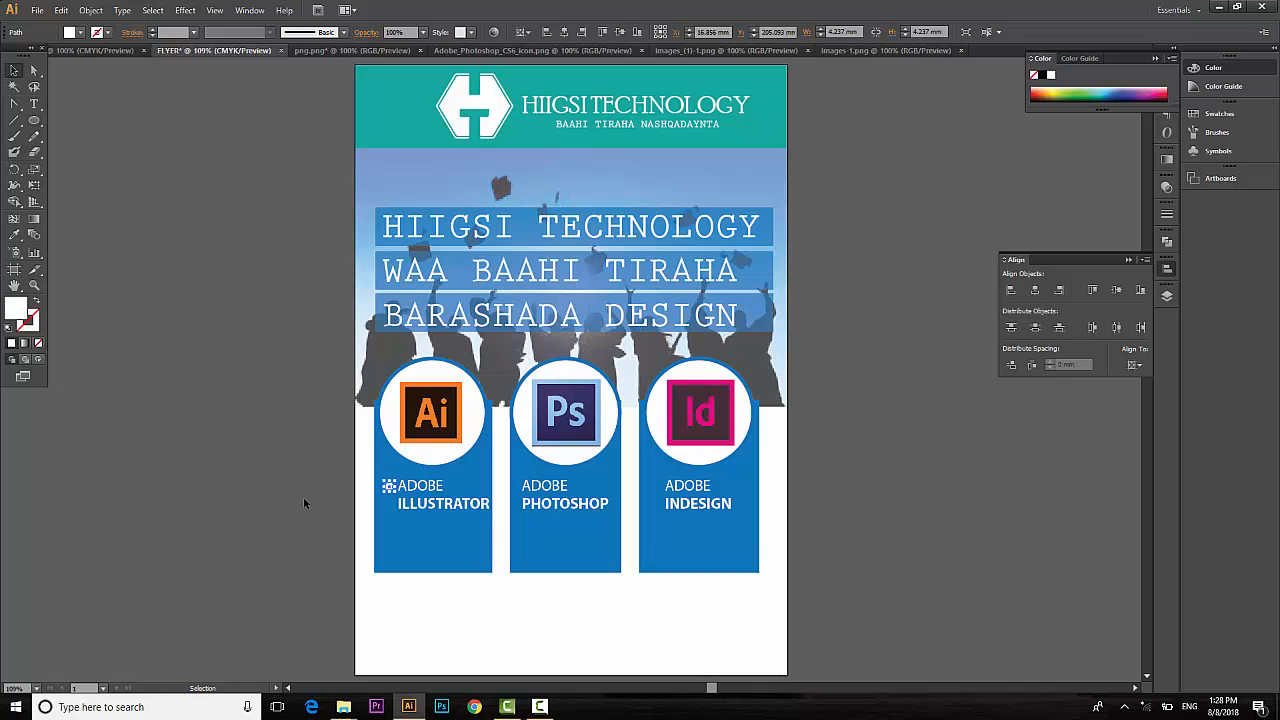
{"action": "key", "text": "Left"}
{"action": "left_click", "coordinate": [670, 638]}
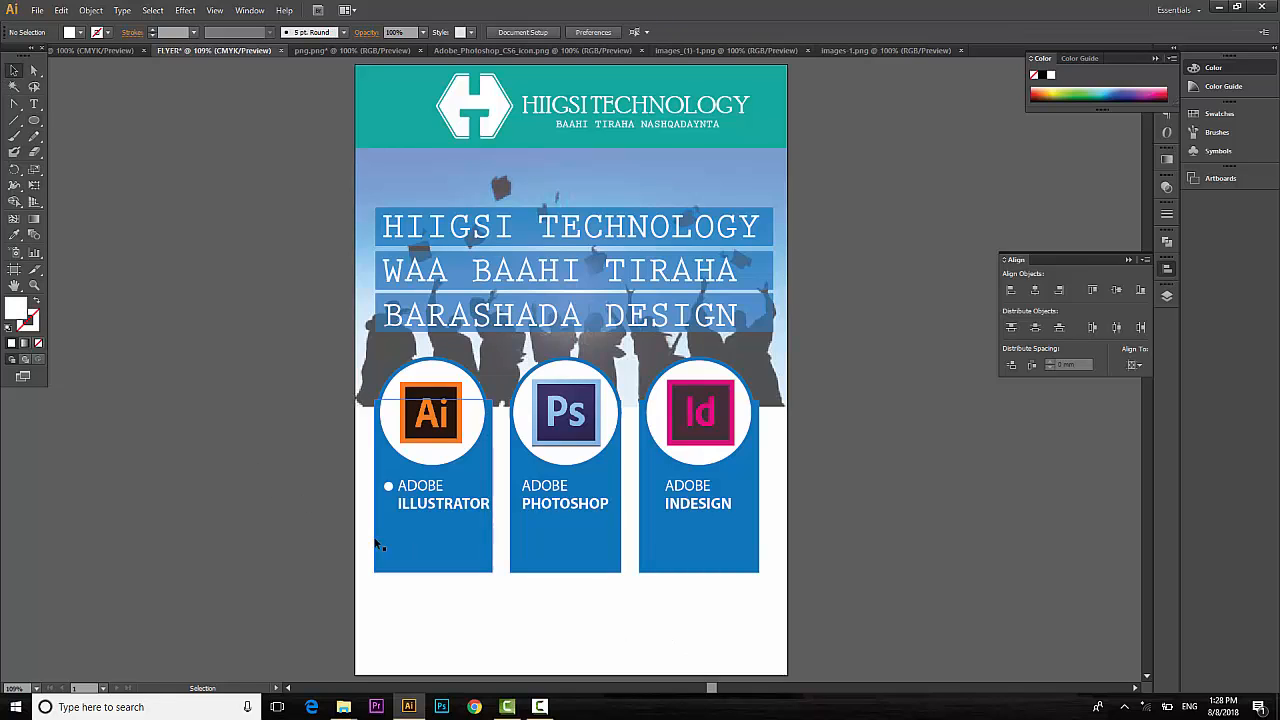
{"action": "left_click", "coordinate": [388, 490]}
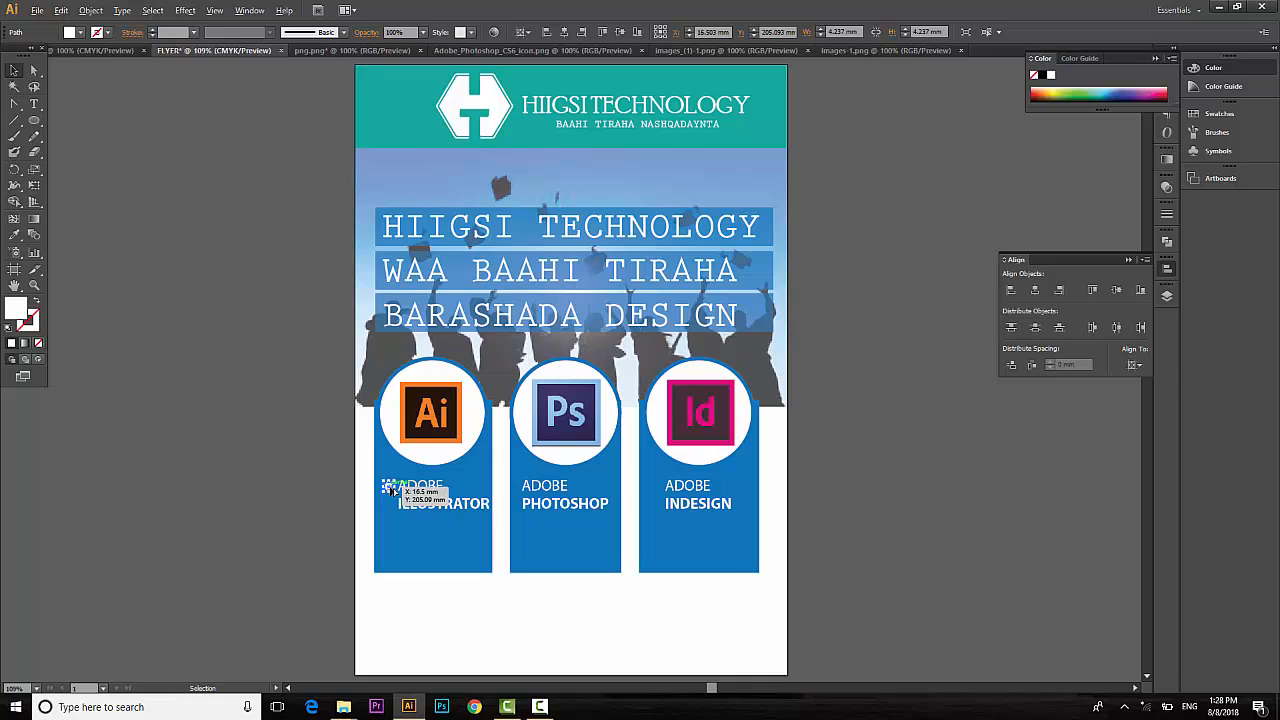
Copy the bullet beside ADOBE PHOTOSHOP and ADOBE INDESIGN, shifting the PHOTOSHOP label right.
{"action": "left_click_drag", "start_coordinate": [388, 490], "coordinate": [520, 487]}
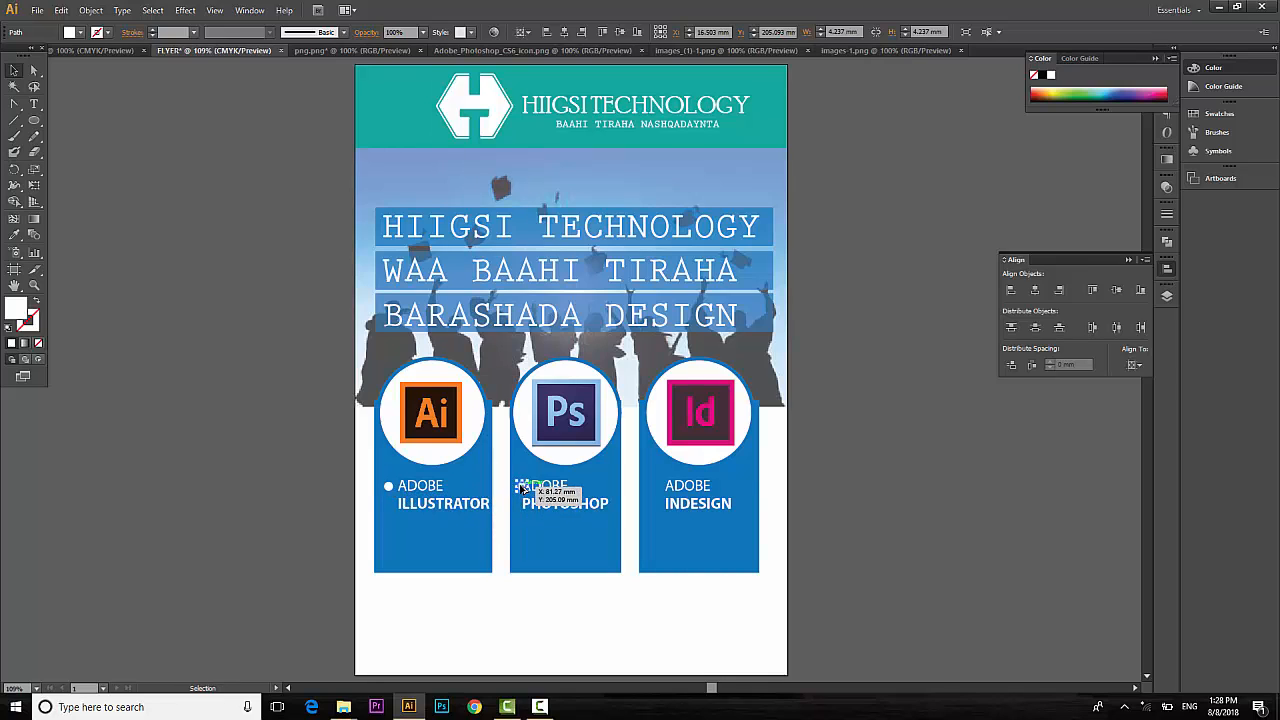
{"action": "left_click", "coordinate": [547, 503]}
{"action": "key", "text": "shift+Right"}
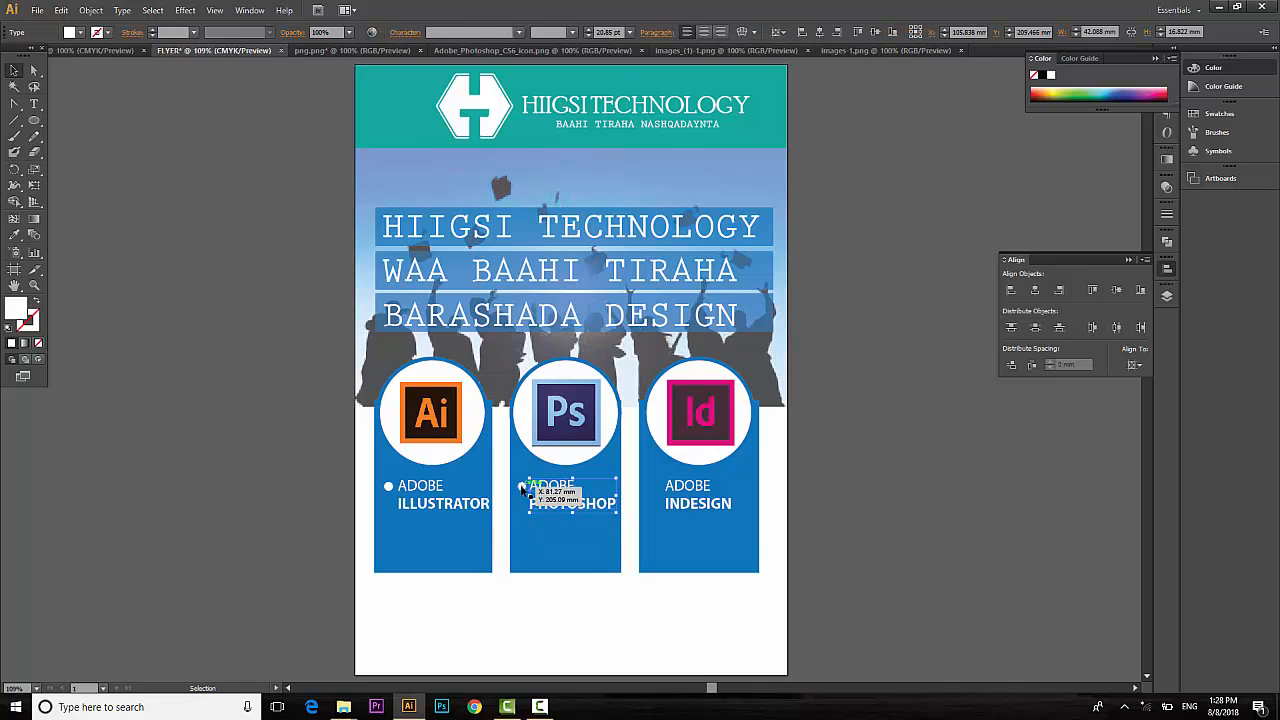
{"action": "left_click", "coordinate": [521, 487]}
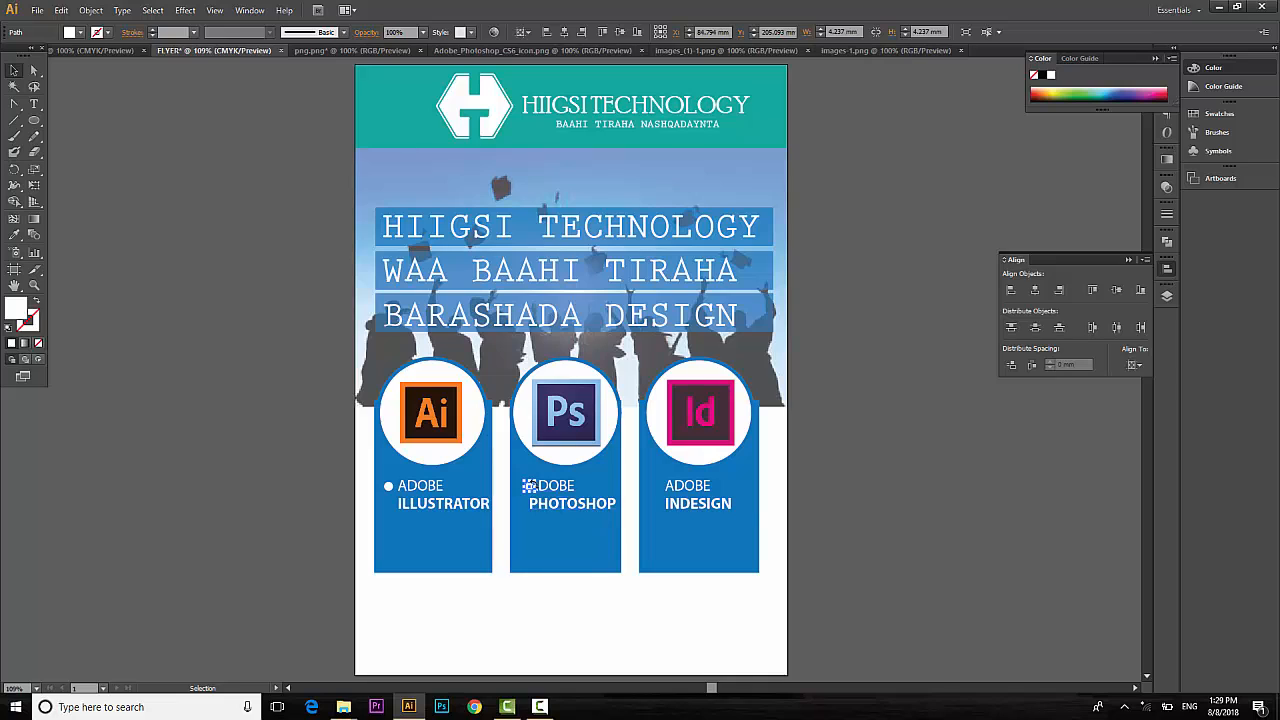
{"action": "left_click_drag", "start_coordinate": [530, 488], "coordinate": [658, 489]}
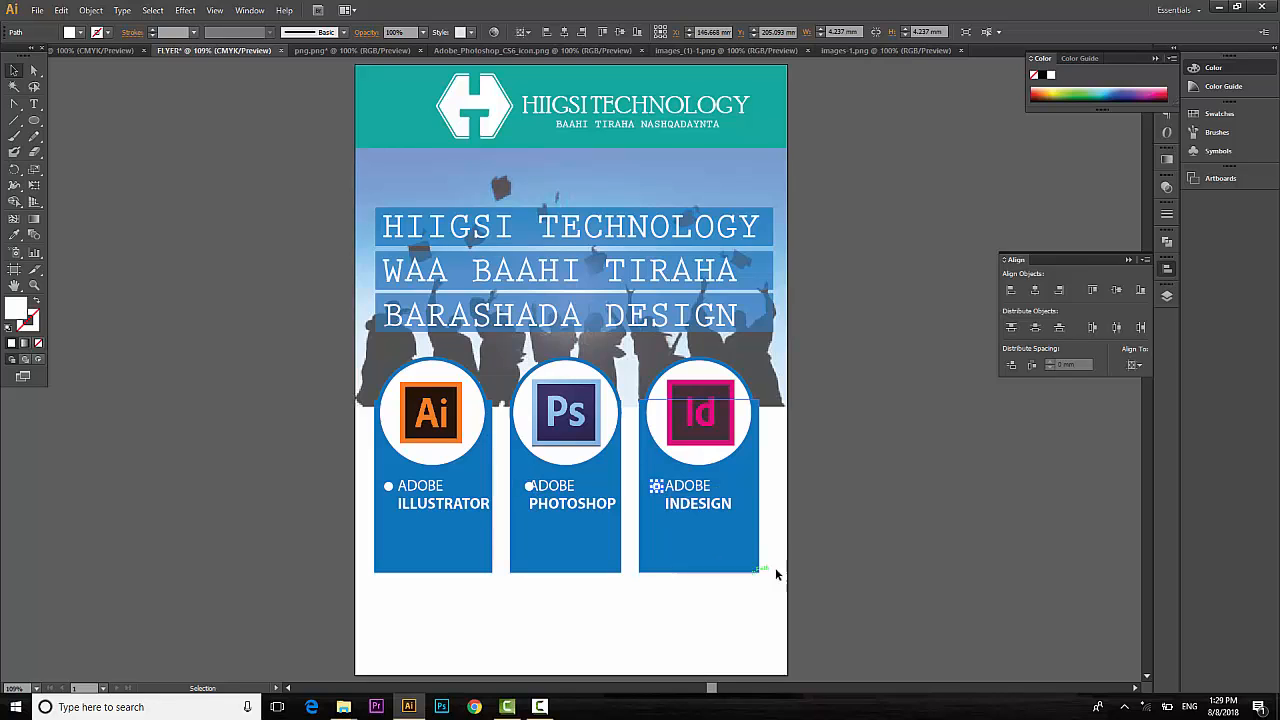
{"action": "key", "text": "Left"}
{"action": "key", "text": "Left"}
{"action": "key", "text": "Left"}
{"action": "key", "text": "Left"}
{"action": "key", "text": "Left"}
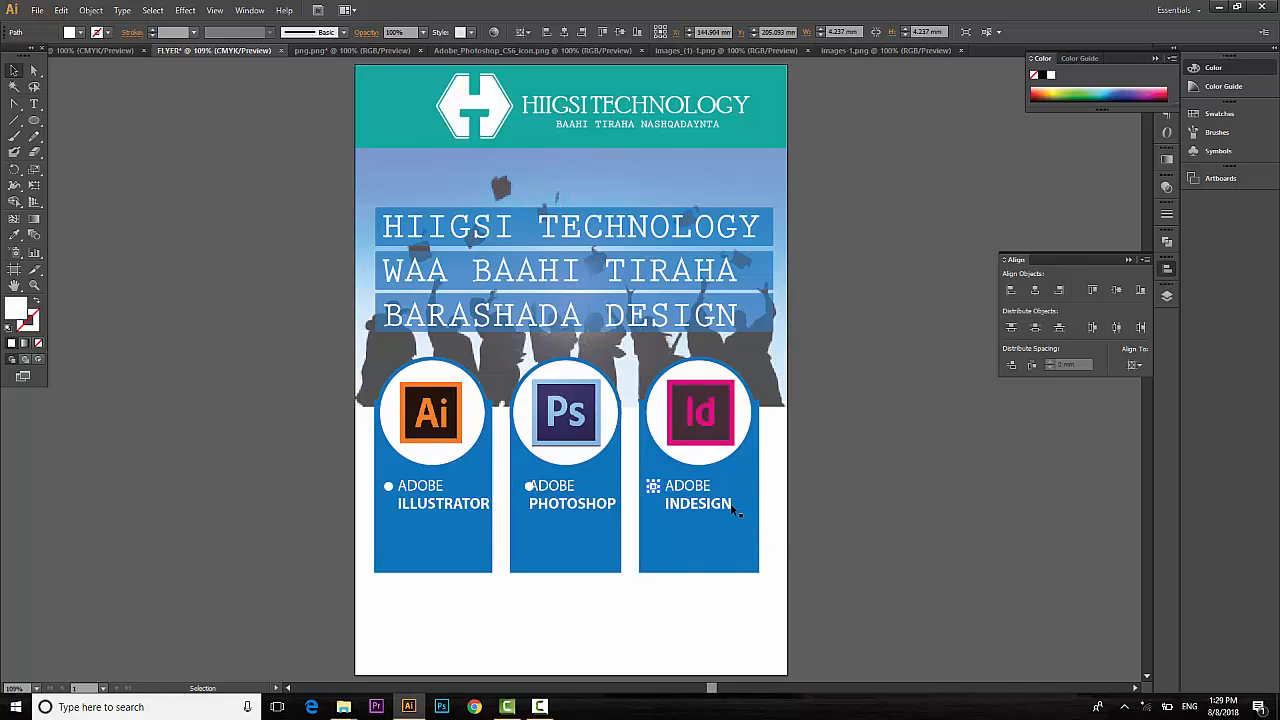
Fine-tune the PHOTOSHOP bullet's position so all three labels line up.
{"action": "left_click", "coordinate": [529, 487]}
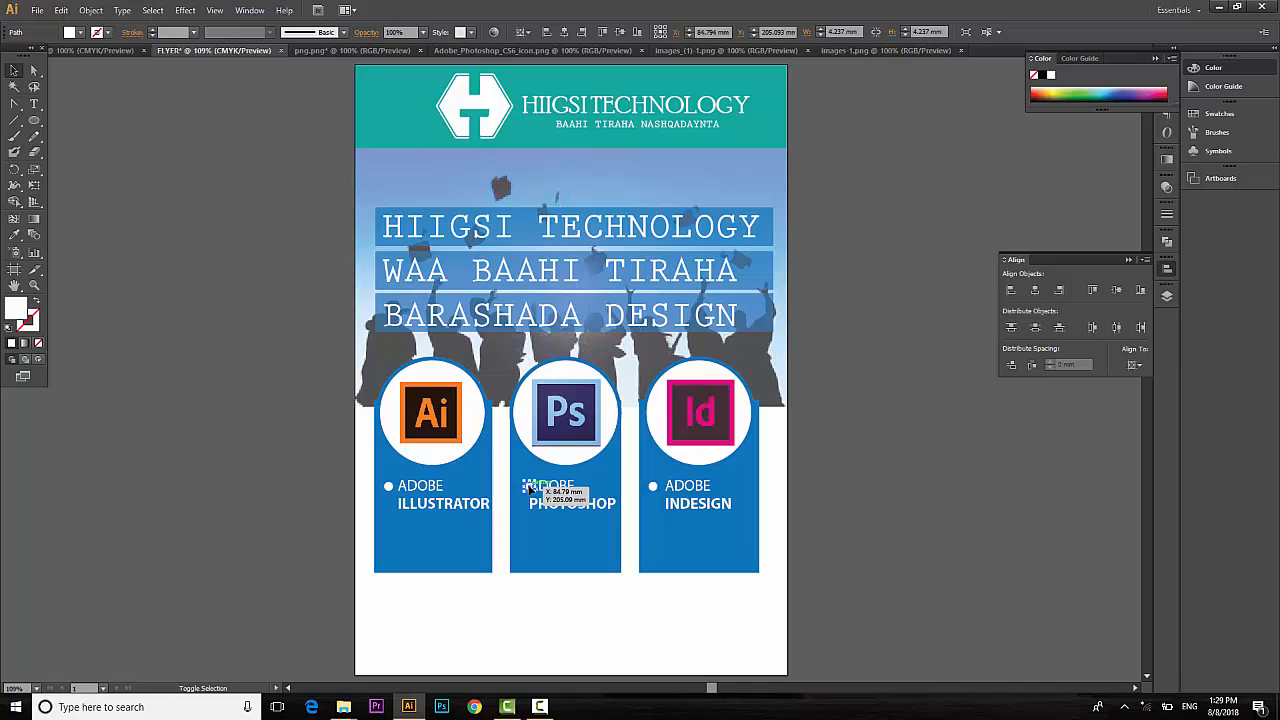
{"action": "key", "text": "Left"}
{"action": "key", "text": "Left"}
{"action": "key", "text": "Left"}
{"action": "key", "text": "Left"}
{"action": "key", "text": "Left"}
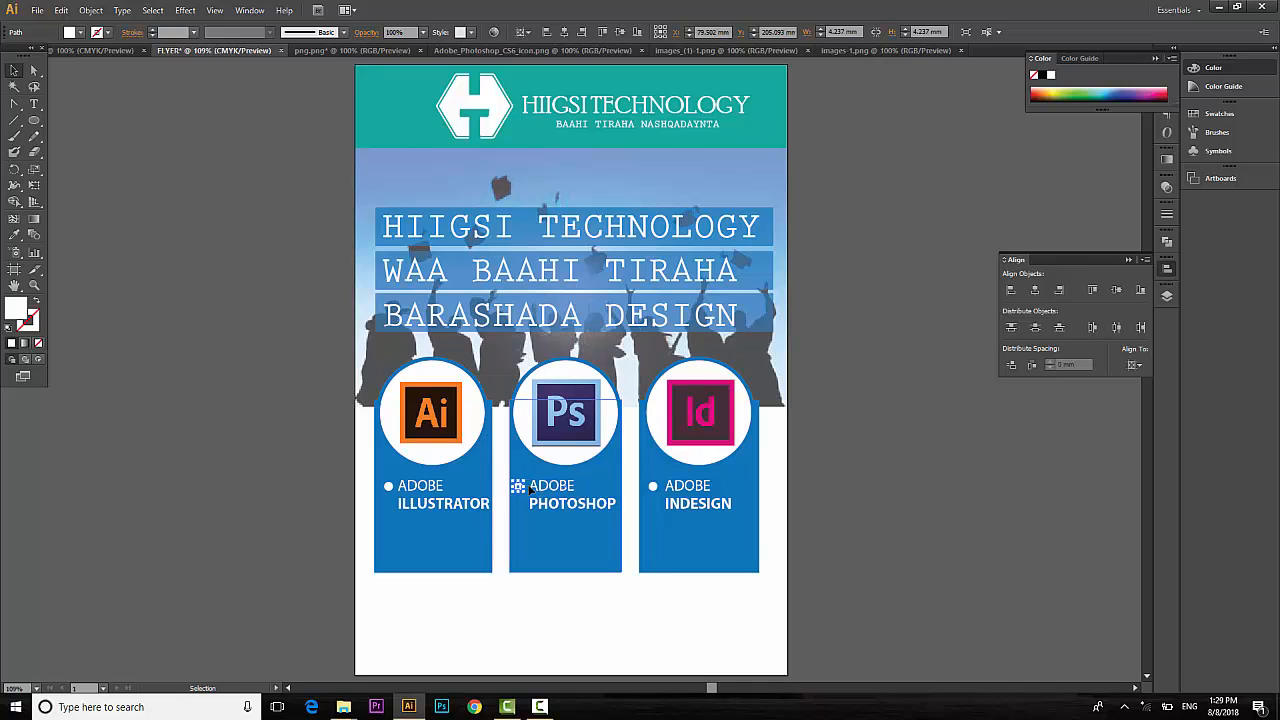
{"action": "key", "text": "Right"}
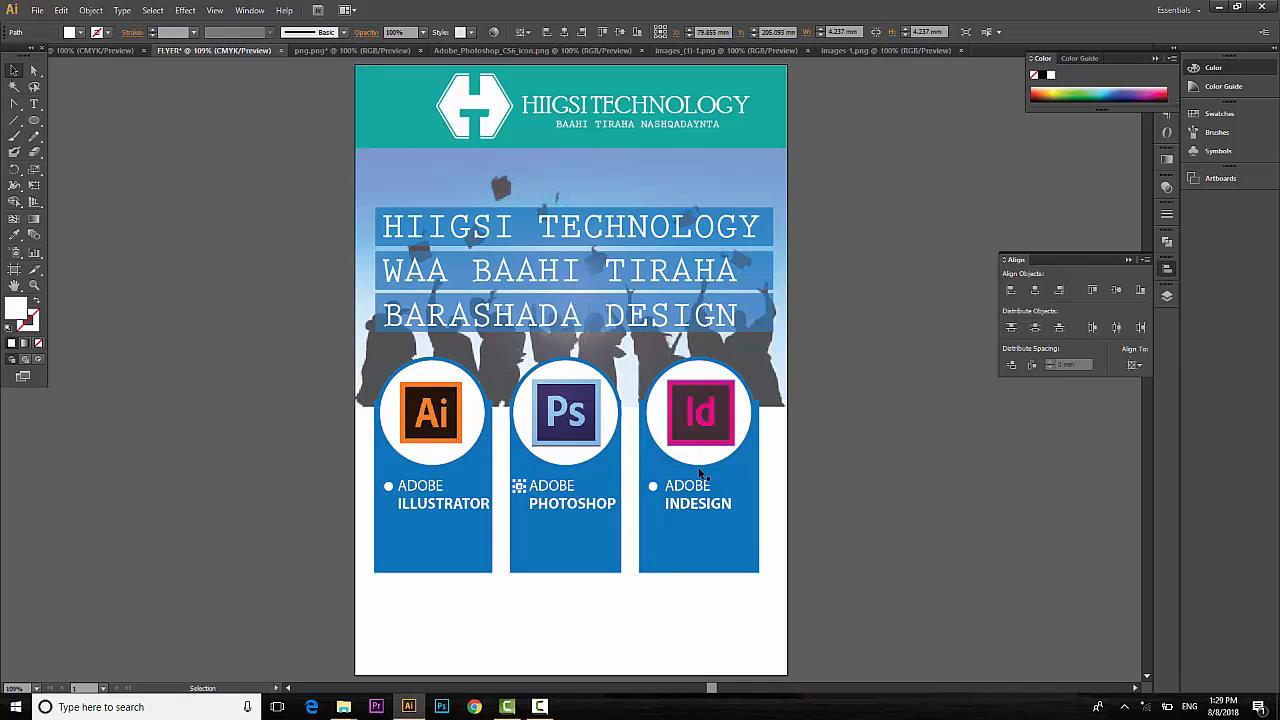
{"action": "left_click", "coordinate": [415, 507]}
{"action": "left_click", "coordinate": [604, 505]}
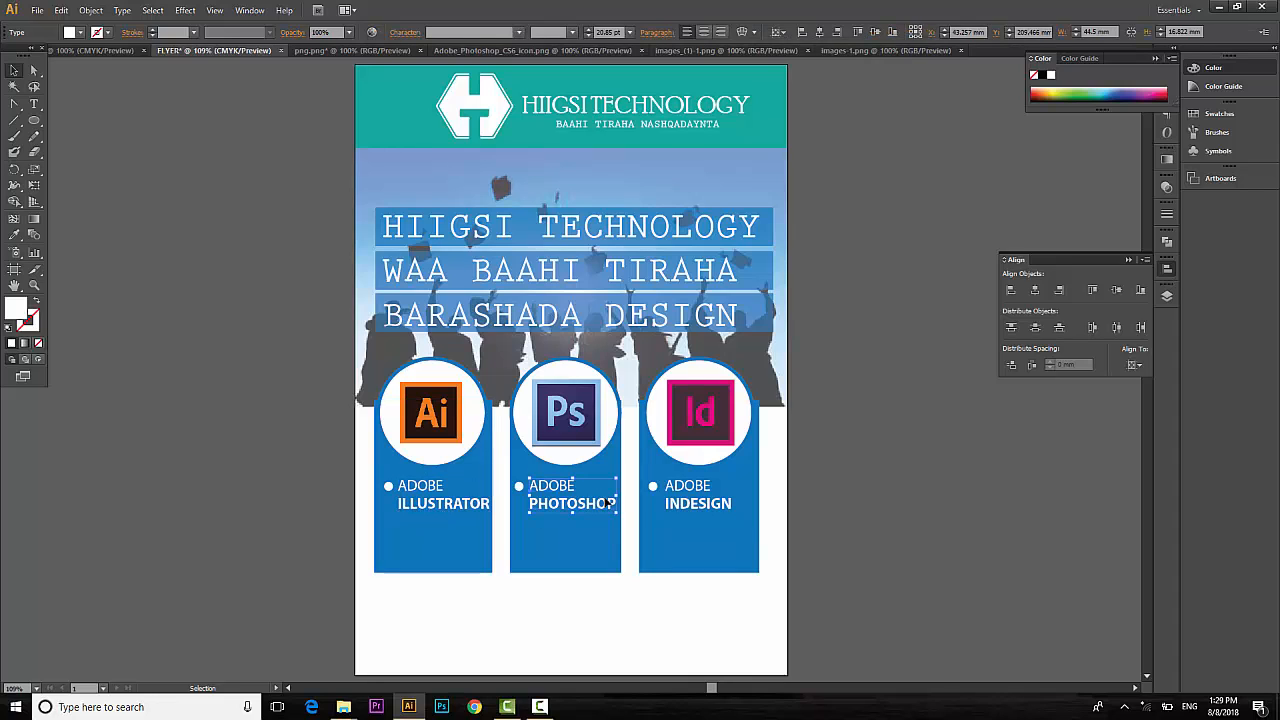
{"action": "left_click", "coordinate": [685, 505]}
{"action": "left_click", "coordinate": [877, 449]}
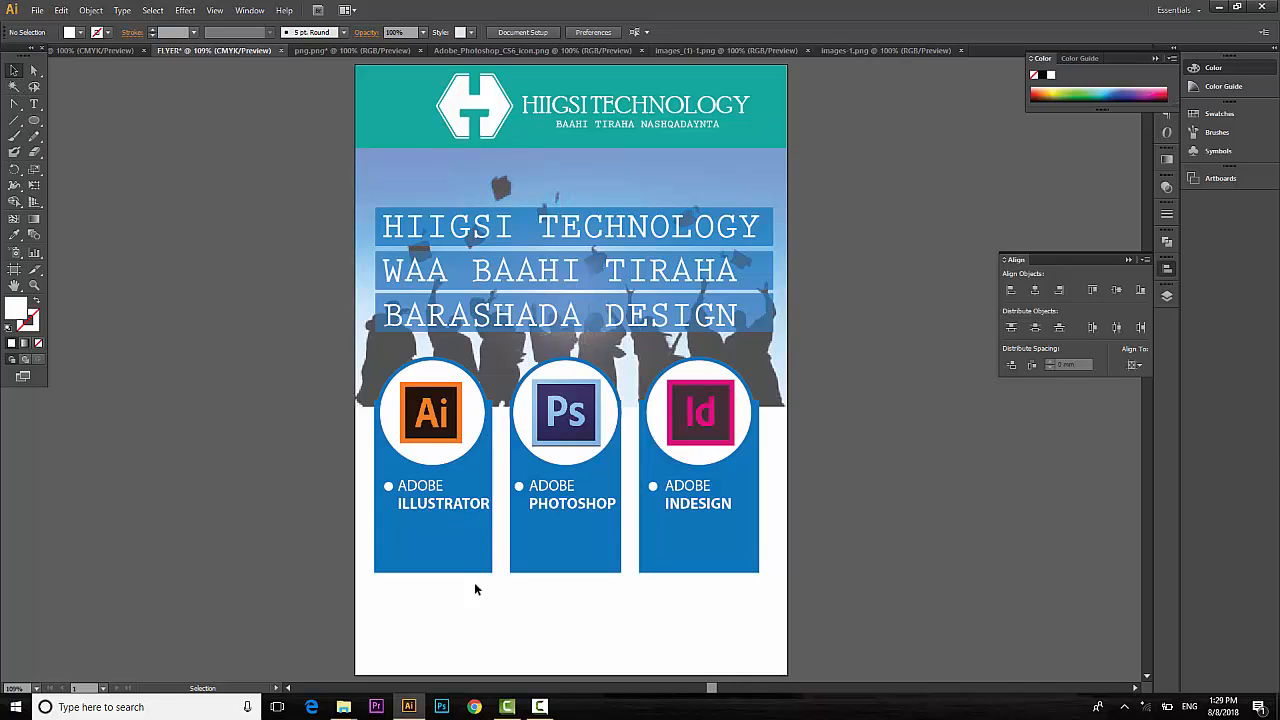
Raise the bottom edge of the three blue program boxes to shorten them.
{"action": "left_click_drag", "start_coordinate": [751, 600], "coordinate": [436, 550]}
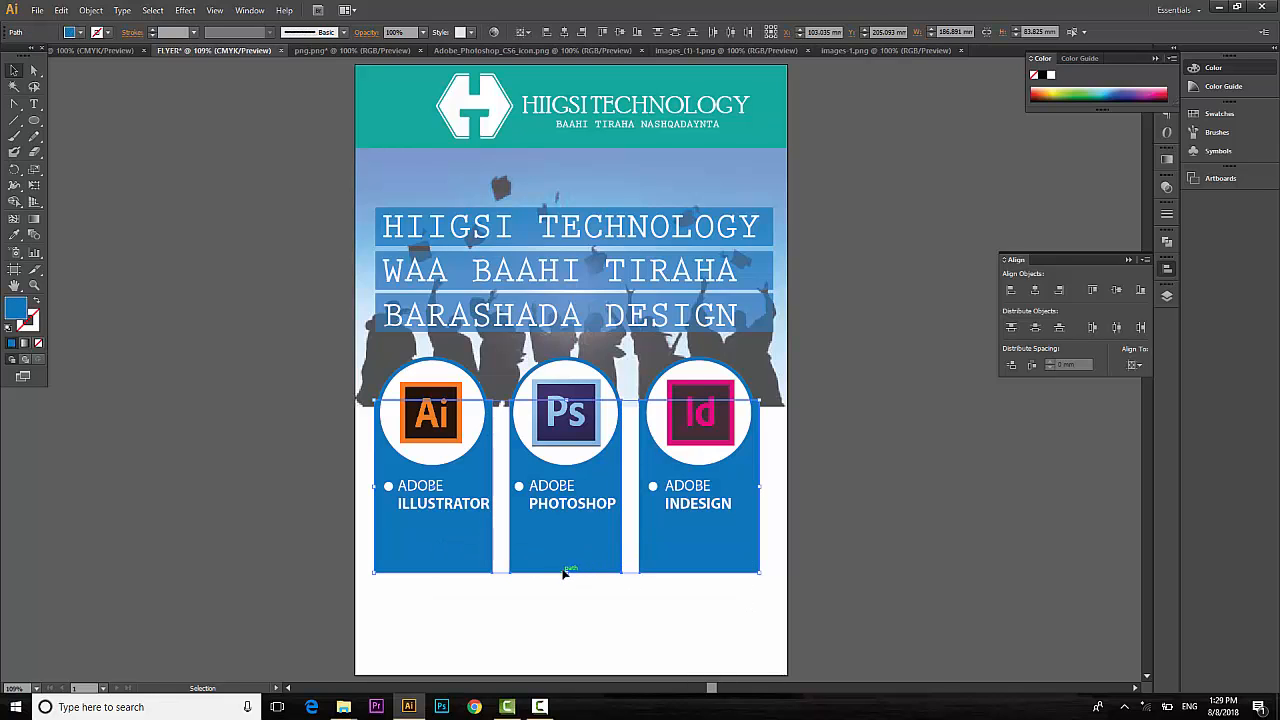
{"action": "left_click_drag", "start_coordinate": [566, 572], "coordinate": [569, 559]}
{"action": "left_click_drag", "start_coordinate": [566, 547], "coordinate": [566, 542]}
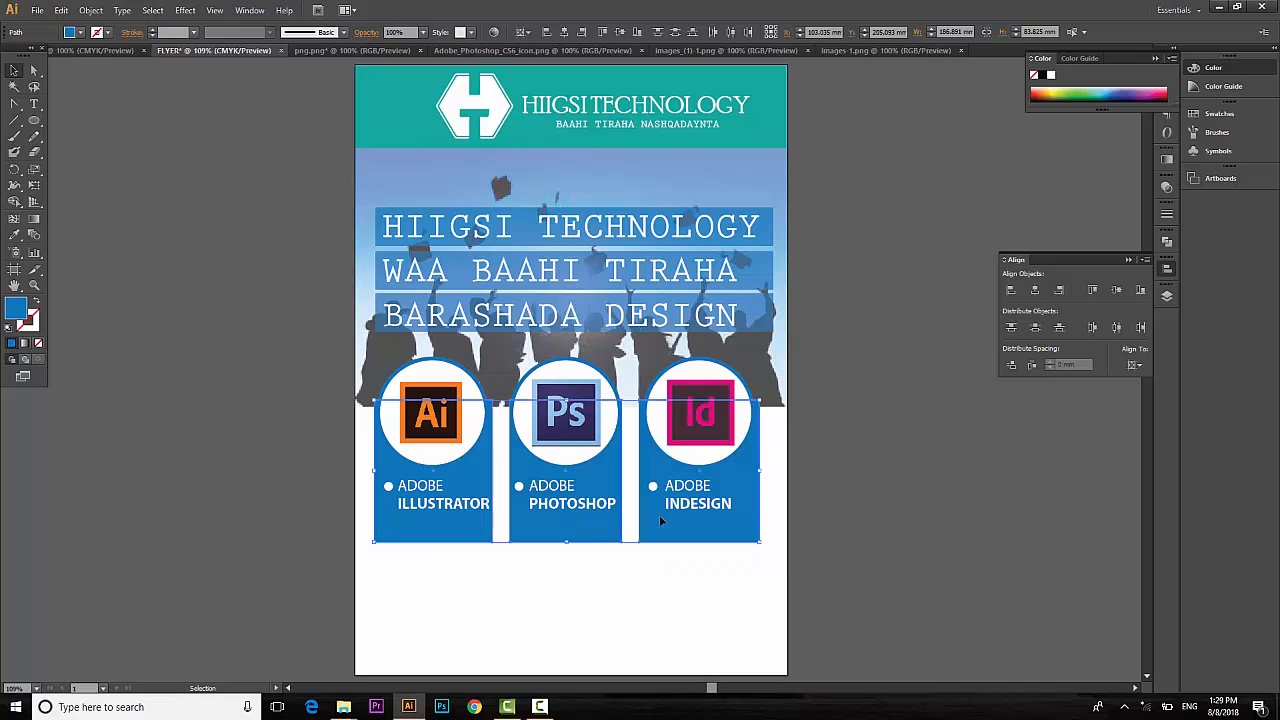
{"action": "left_click", "coordinate": [931, 466]}
Draw a thin rectangle along the boxes' bottom edge and fill it orange.
{"action": "left_click_drag", "start_coordinate": [34, 121], "coordinate": [64, 123]}
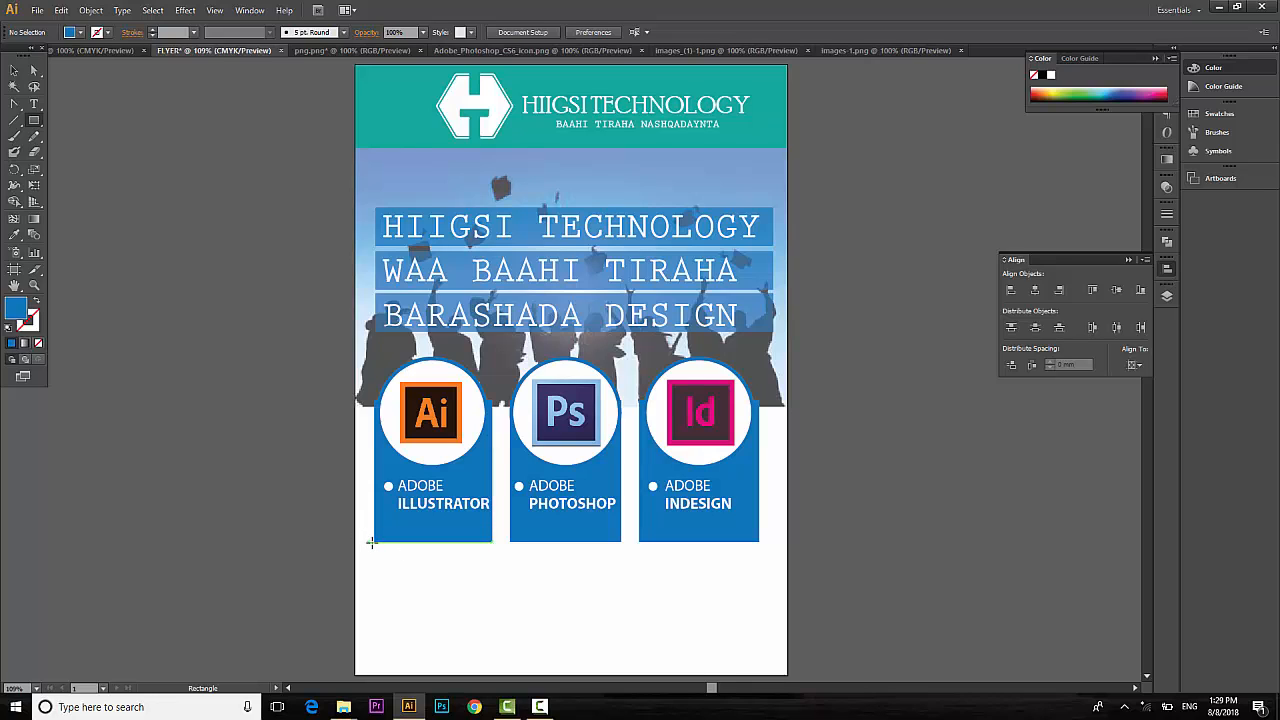
{"action": "left_click_drag", "start_coordinate": [371, 543], "coordinate": [766, 547]}
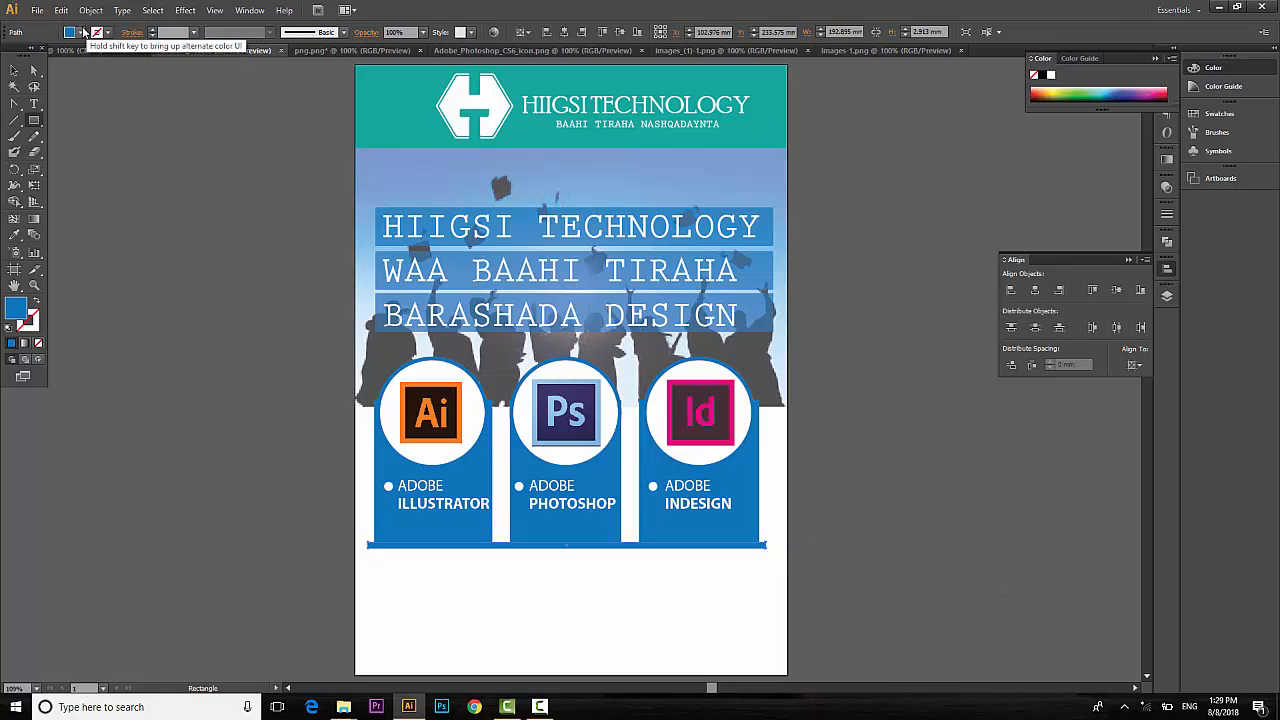
{"action": "left_click", "coordinate": [80, 32]}
{"action": "left_click", "coordinate": [82, 68]}
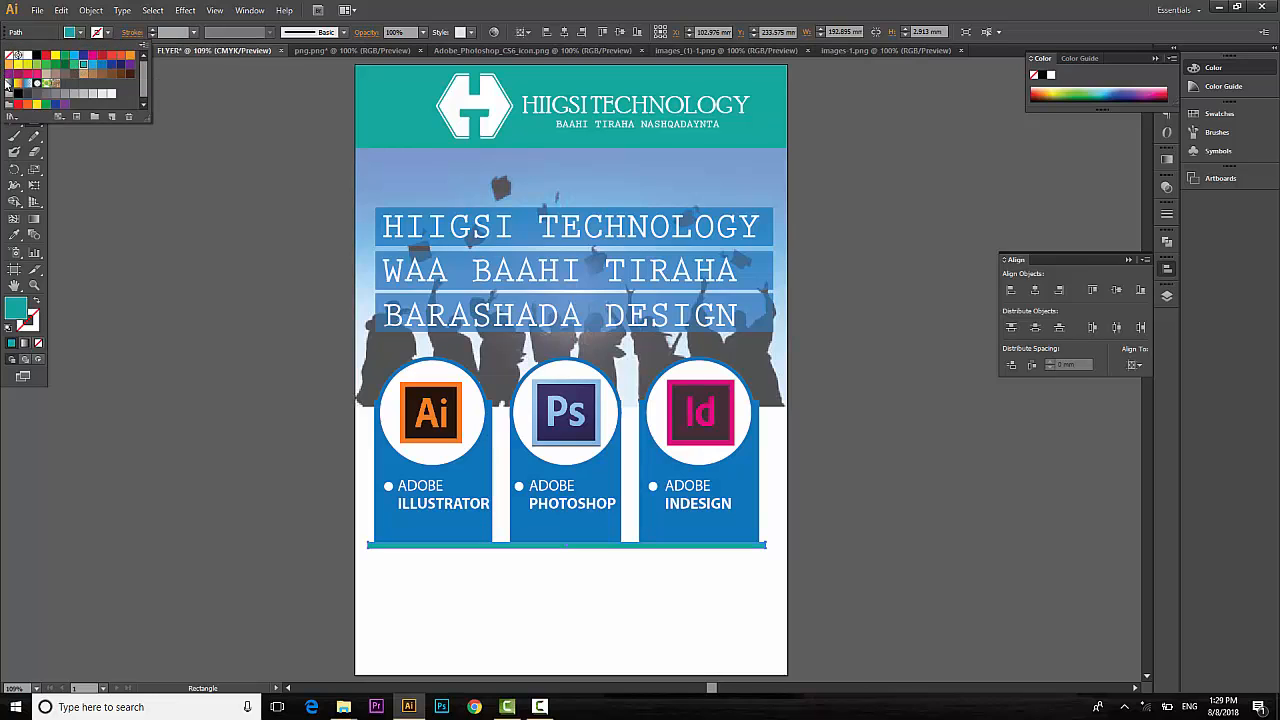
{"action": "left_click", "coordinate": [131, 56]}
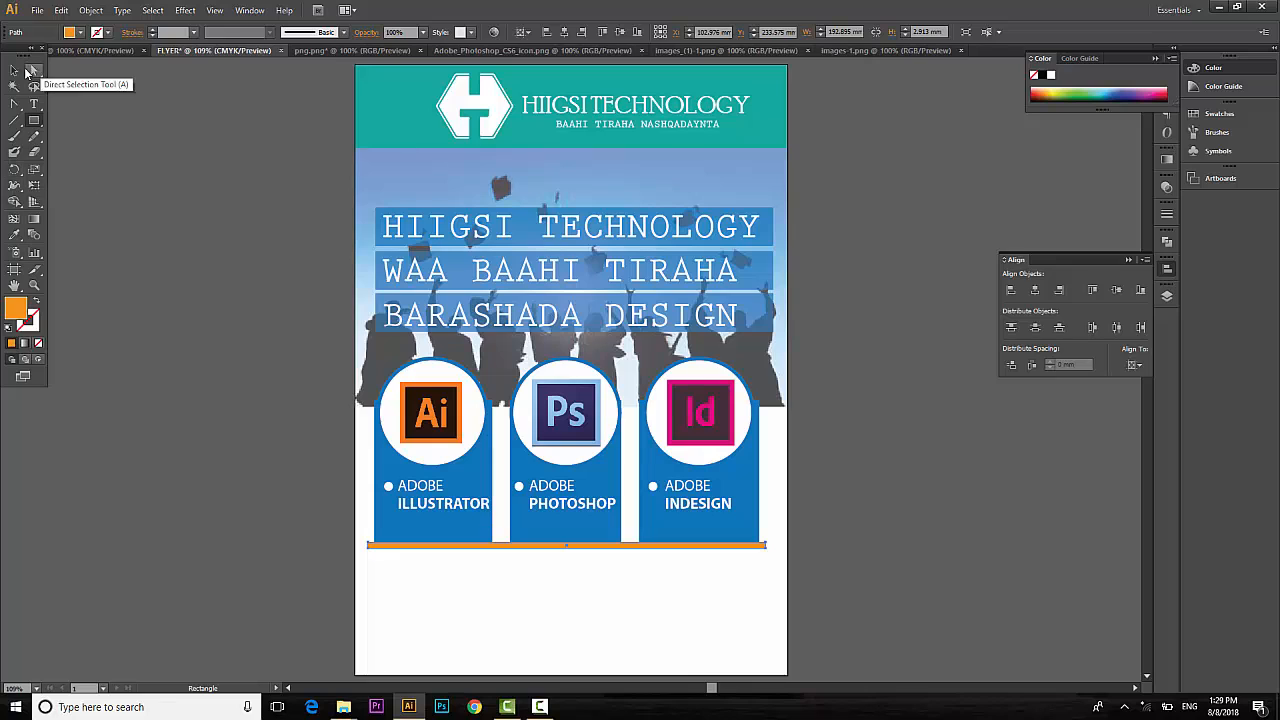
{"action": "left_click", "coordinate": [14, 70]}
{"action": "left_click", "coordinate": [955, 523]}
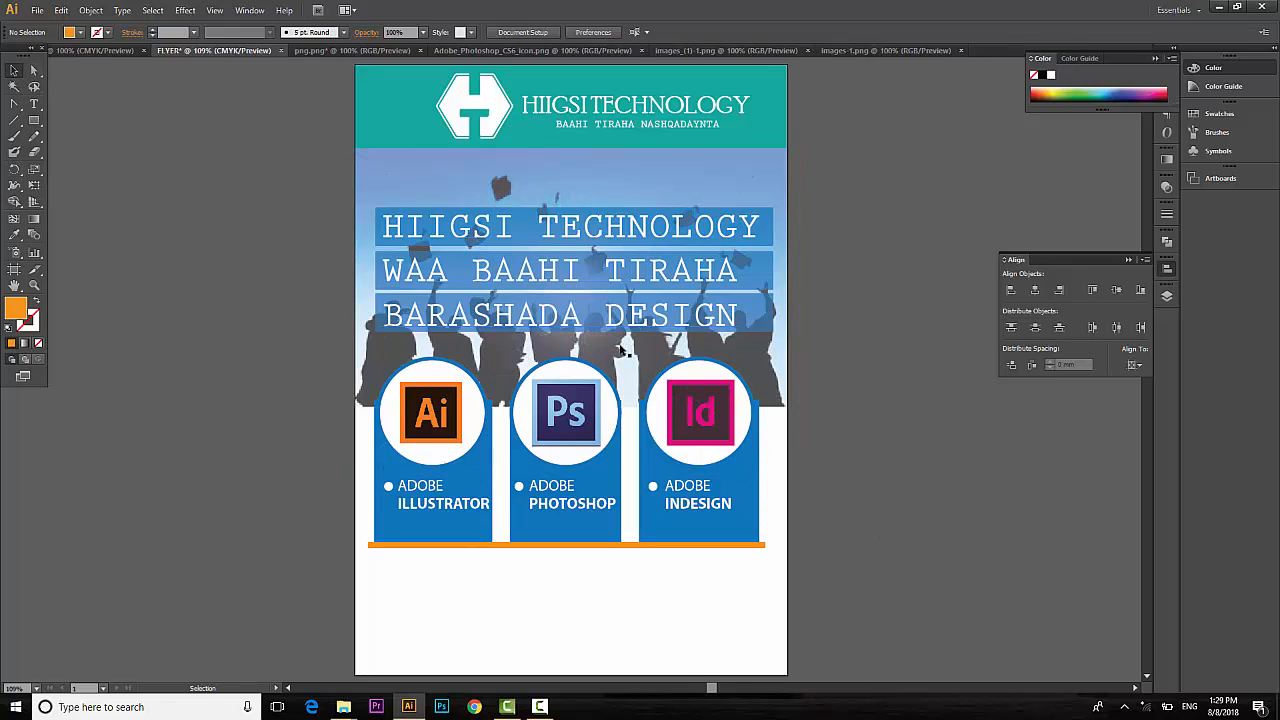
{"action": "left_click", "coordinate": [669, 364]}
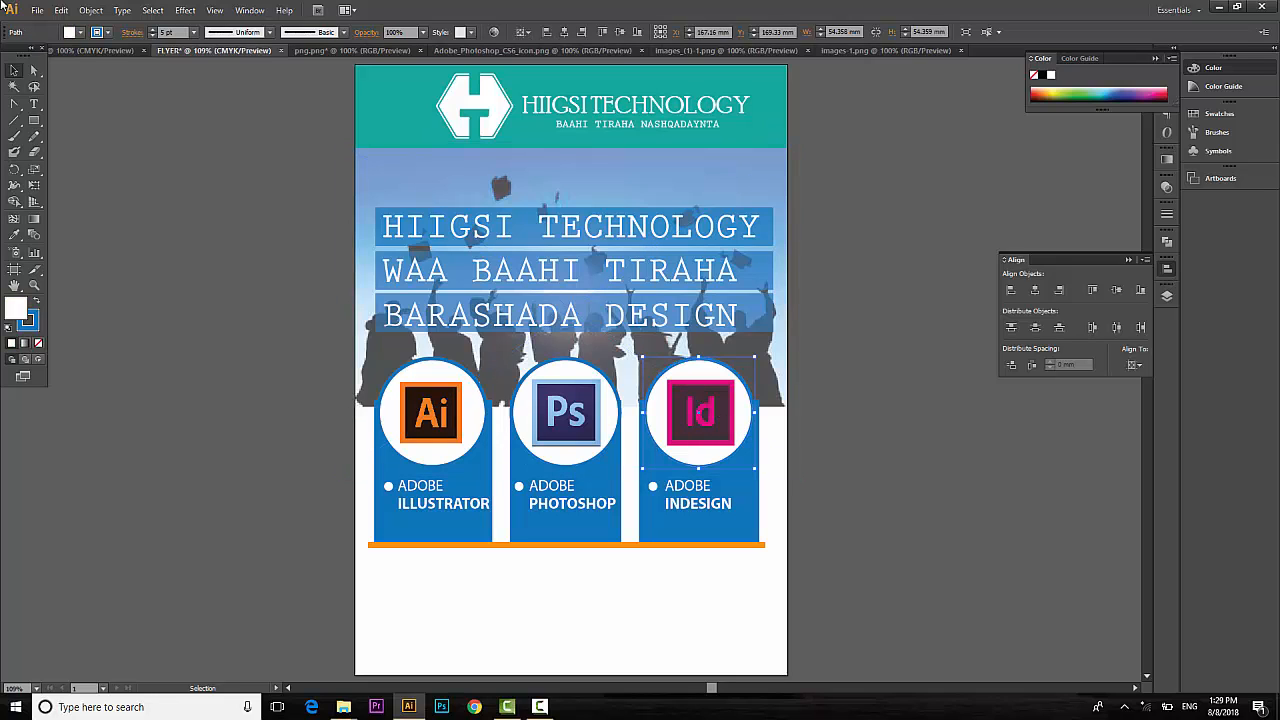
Give the Id circle a magenta outline sampled from its icon, keeping a white fill.
{"action": "left_click", "coordinate": [108, 33]}
{"action": "left_click", "coordinate": [130, 55]}
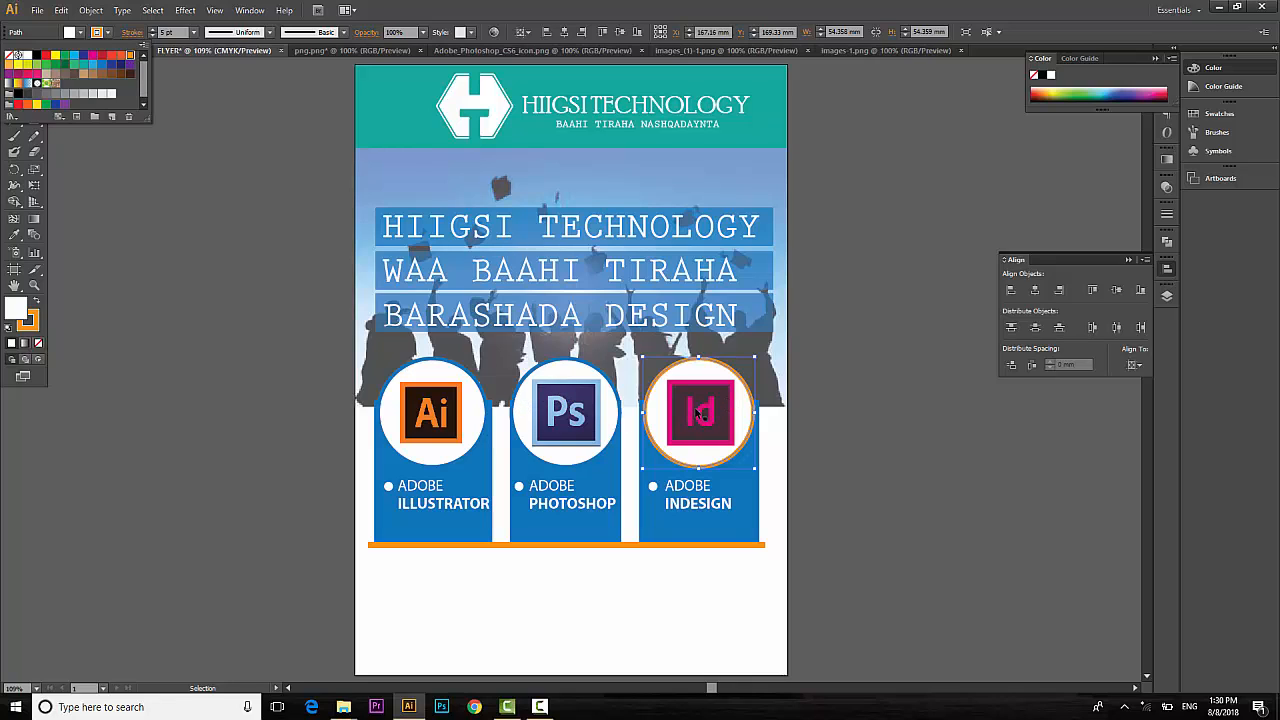
{"action": "key", "text": "Escape"}
{"action": "key", "text": "i"}
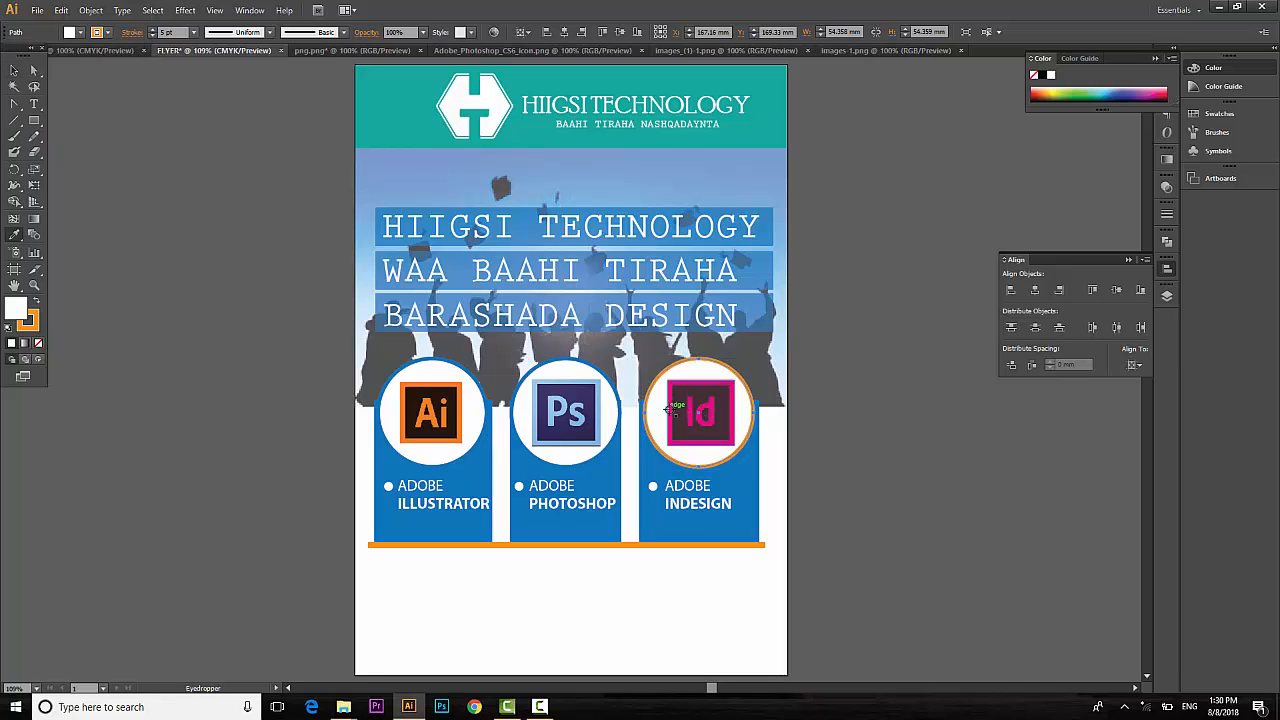
{"action": "left_click", "coordinate": [667, 410]}
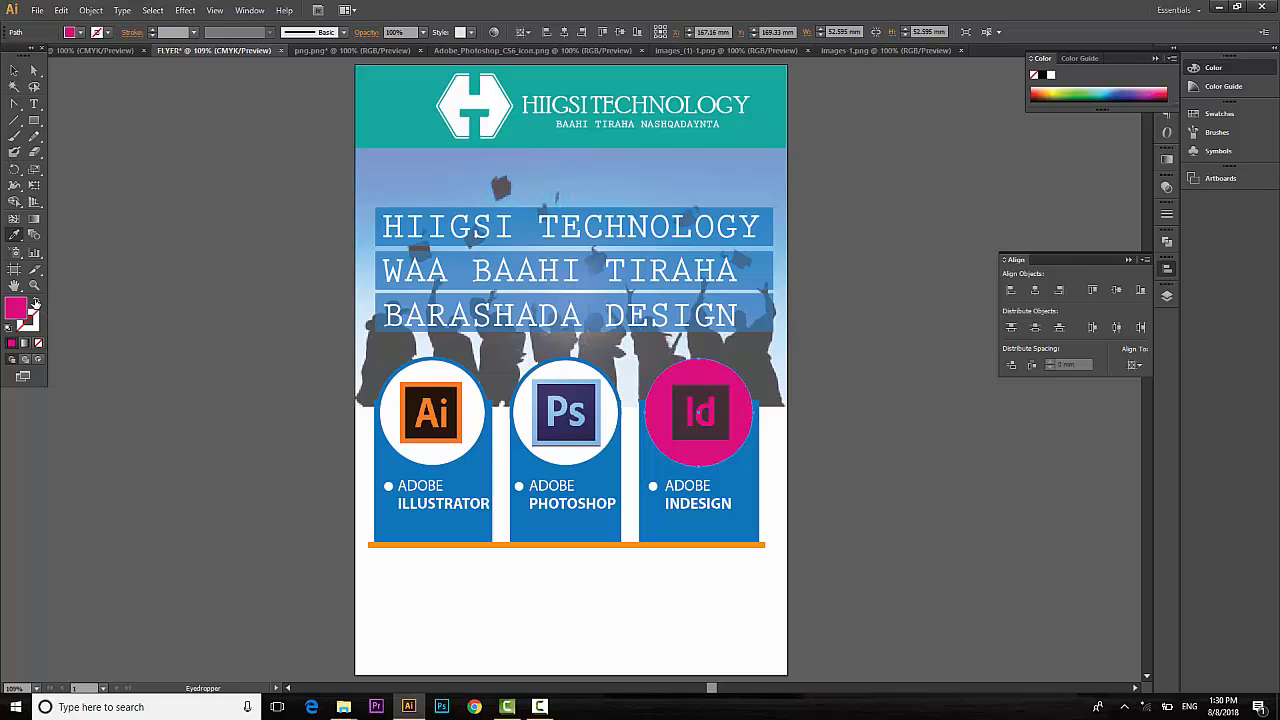
{"action": "left_click", "coordinate": [35, 302]}
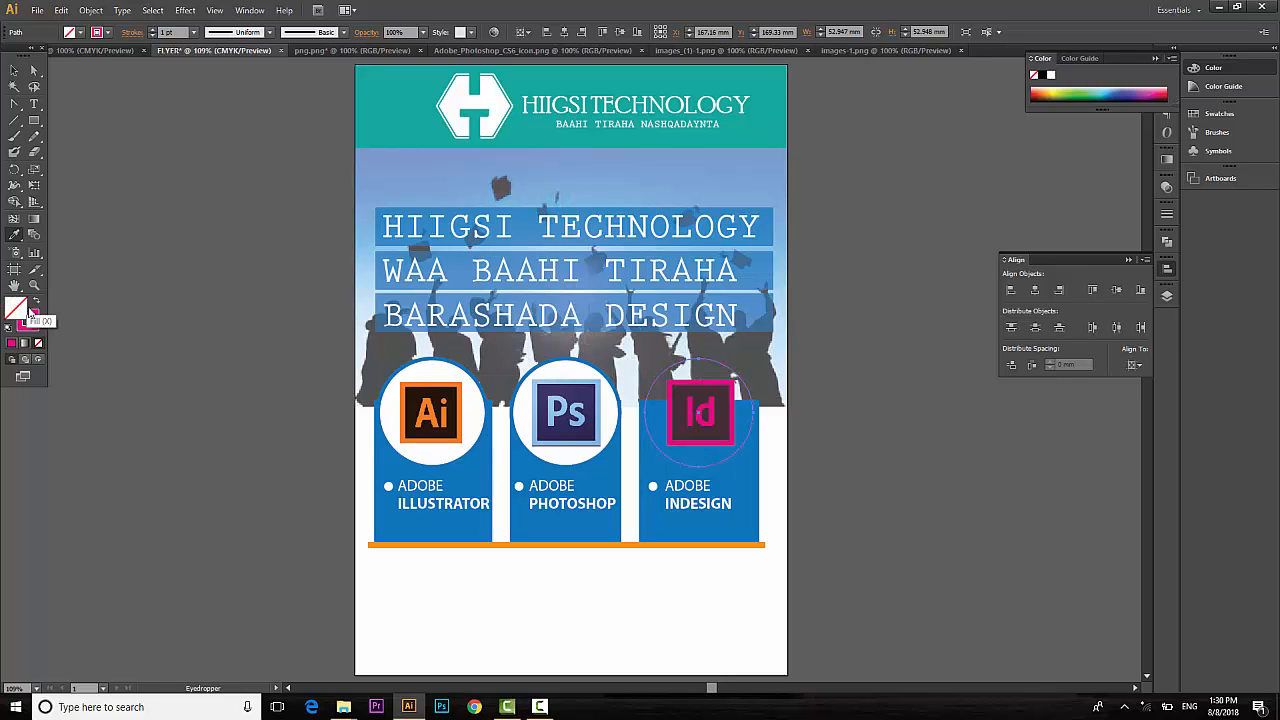
{"action": "double_click", "coordinate": [28, 318]}
{"action": "left_click_drag", "start_coordinate": [586, 197], "coordinate": [458, 170]}
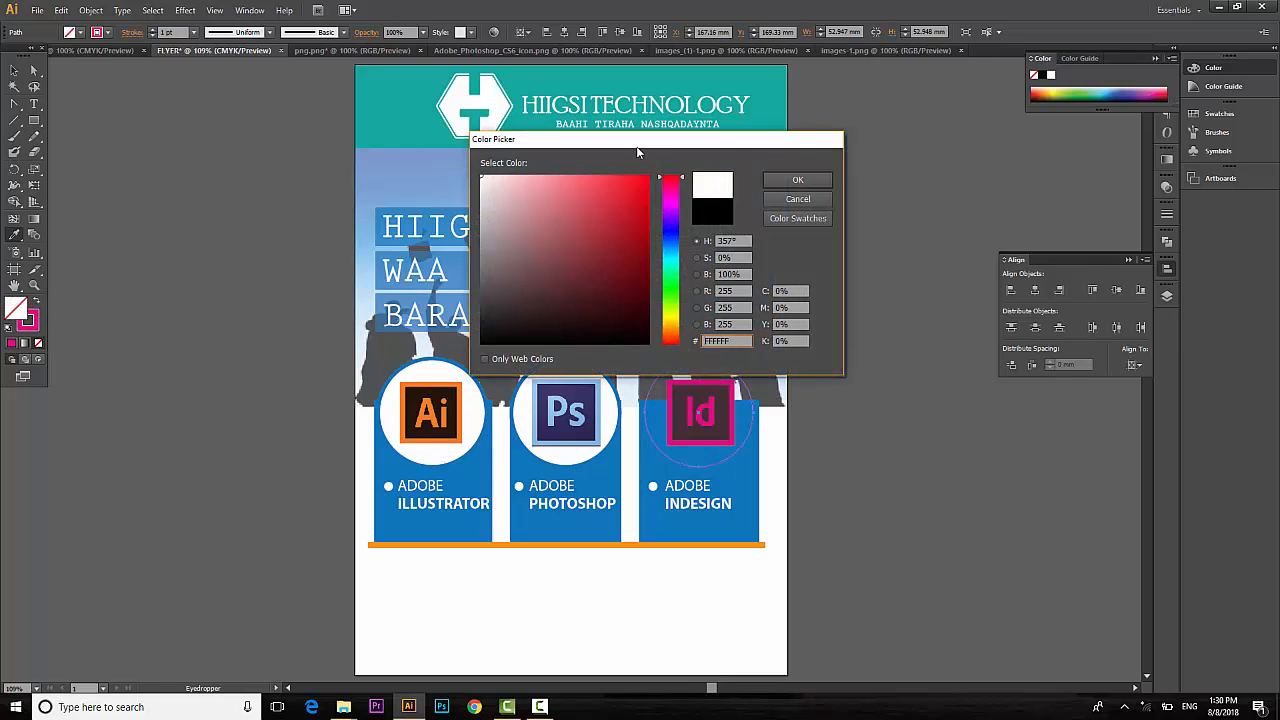
{"action": "left_click", "coordinate": [797, 180]}
Increase the Id circle's stroke weight to 5 pt.
{"action": "left_click", "coordinate": [14, 70]}
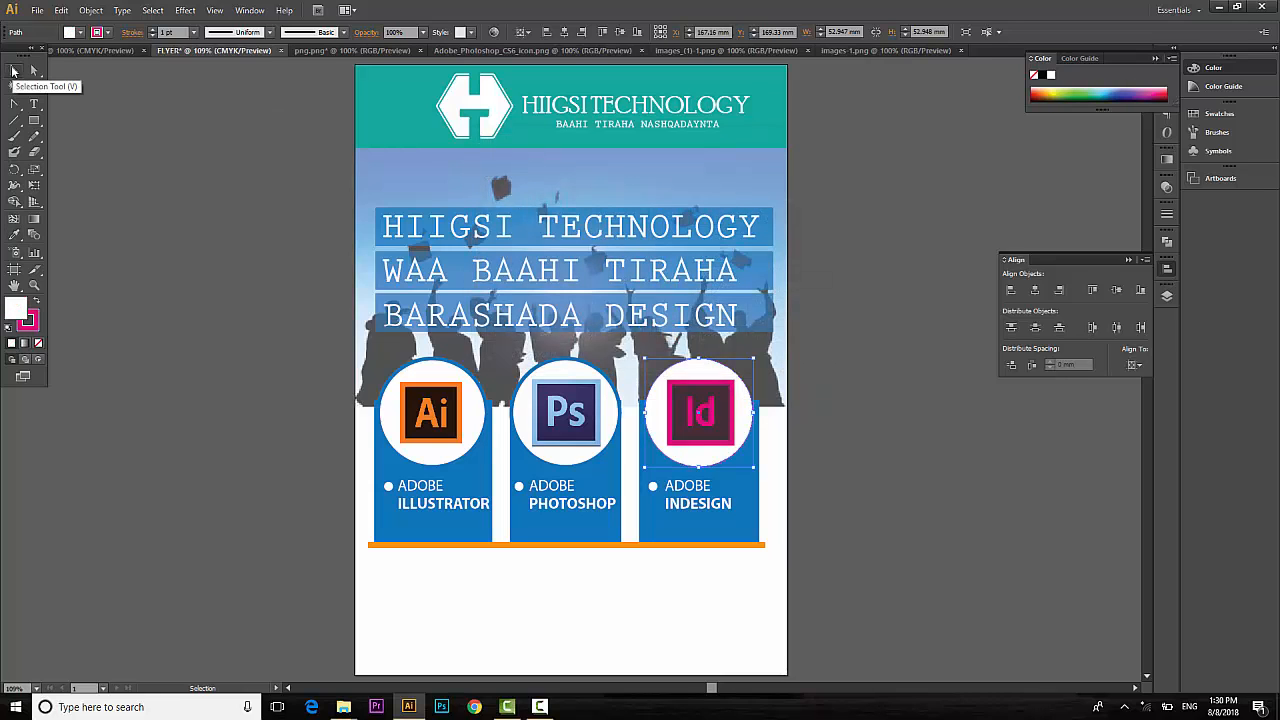
{"action": "left_click", "coordinate": [153, 29]}
{"action": "left_click", "coordinate": [153, 29]}
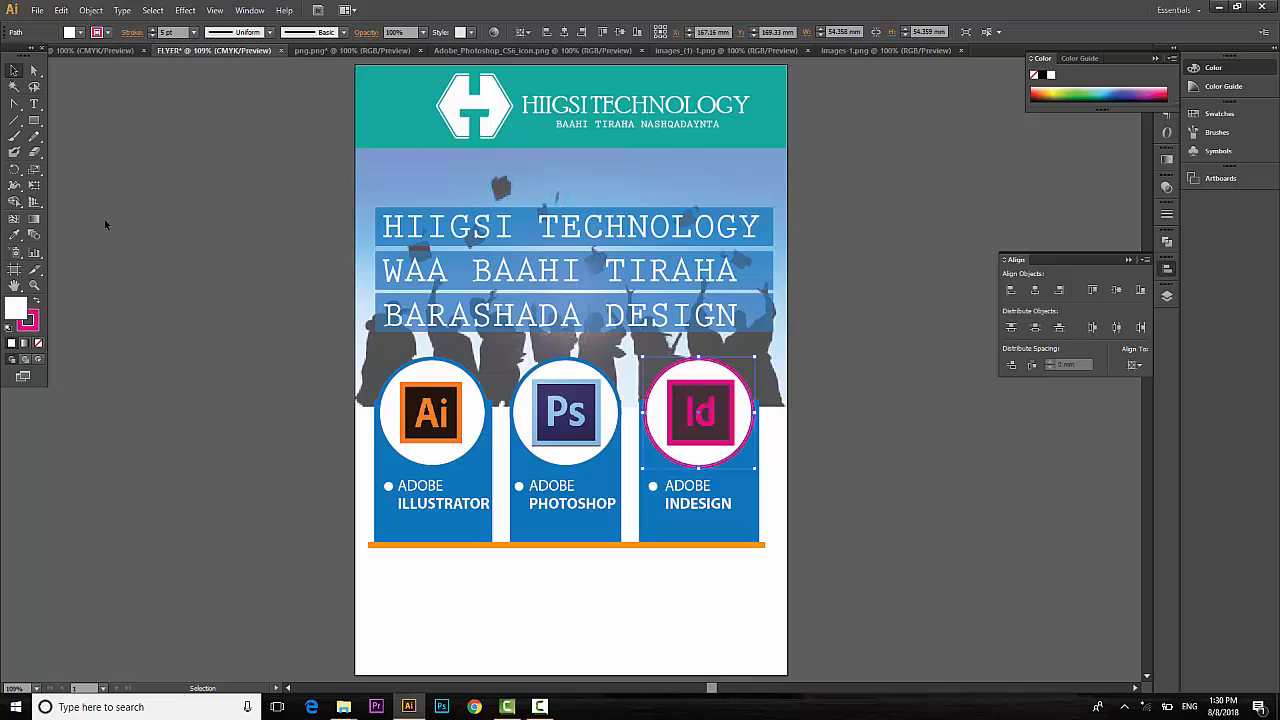
{"action": "left_click", "coordinate": [124, 257]}
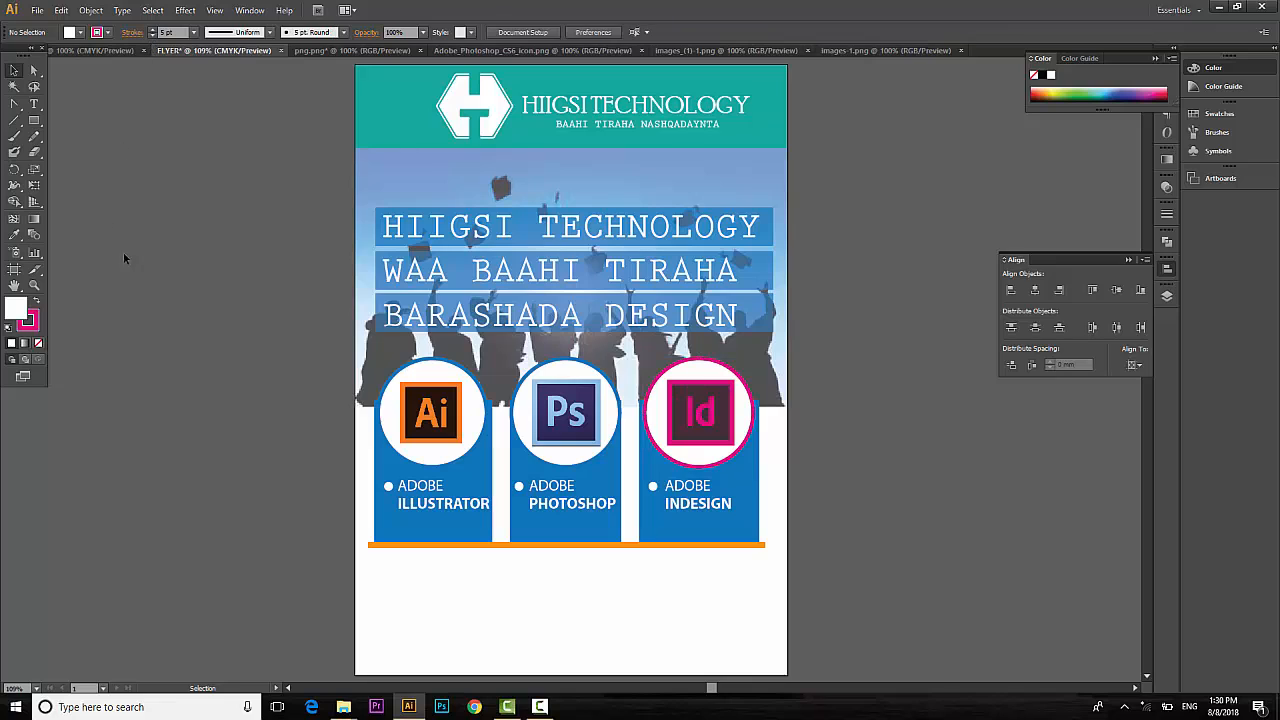
Set a blue outline on the Ps circle and an orange outline on the Ai circle.
{"action": "left_click", "coordinate": [578, 366]}
{"action": "left_click", "coordinate": [106, 32]}
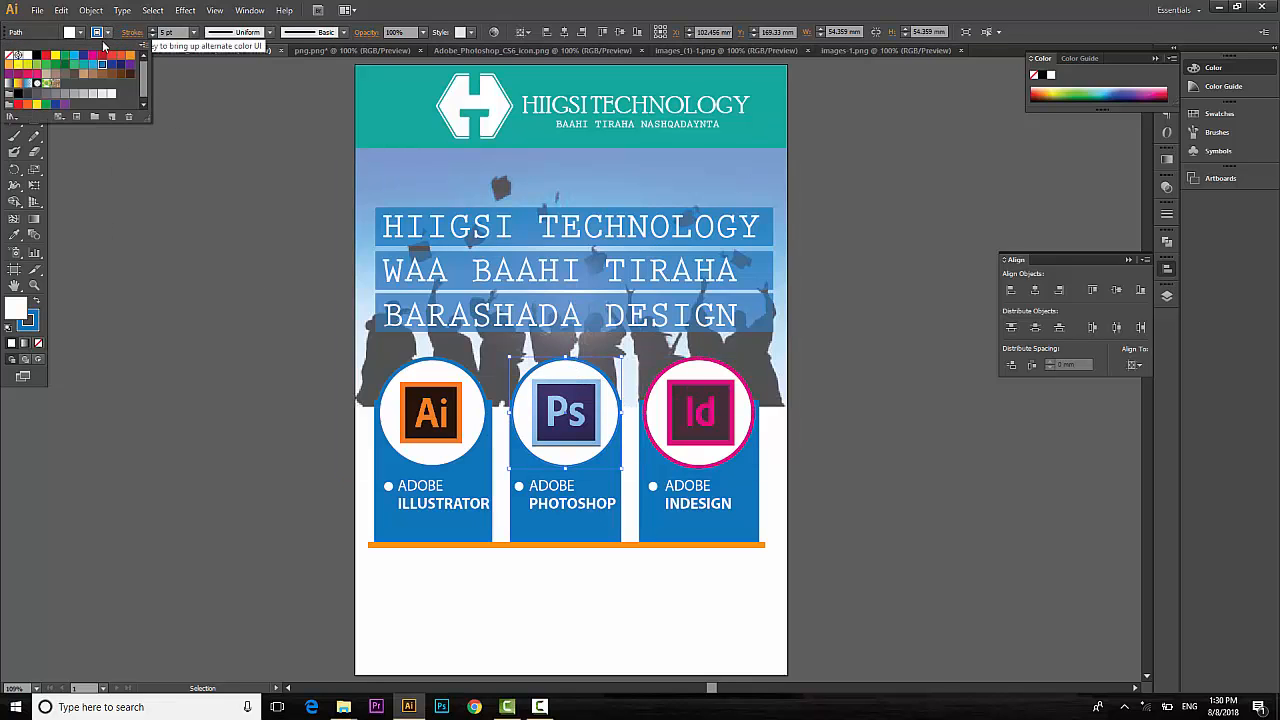
{"action": "left_click", "coordinate": [93, 66]}
{"action": "left_click", "coordinate": [432, 372]}
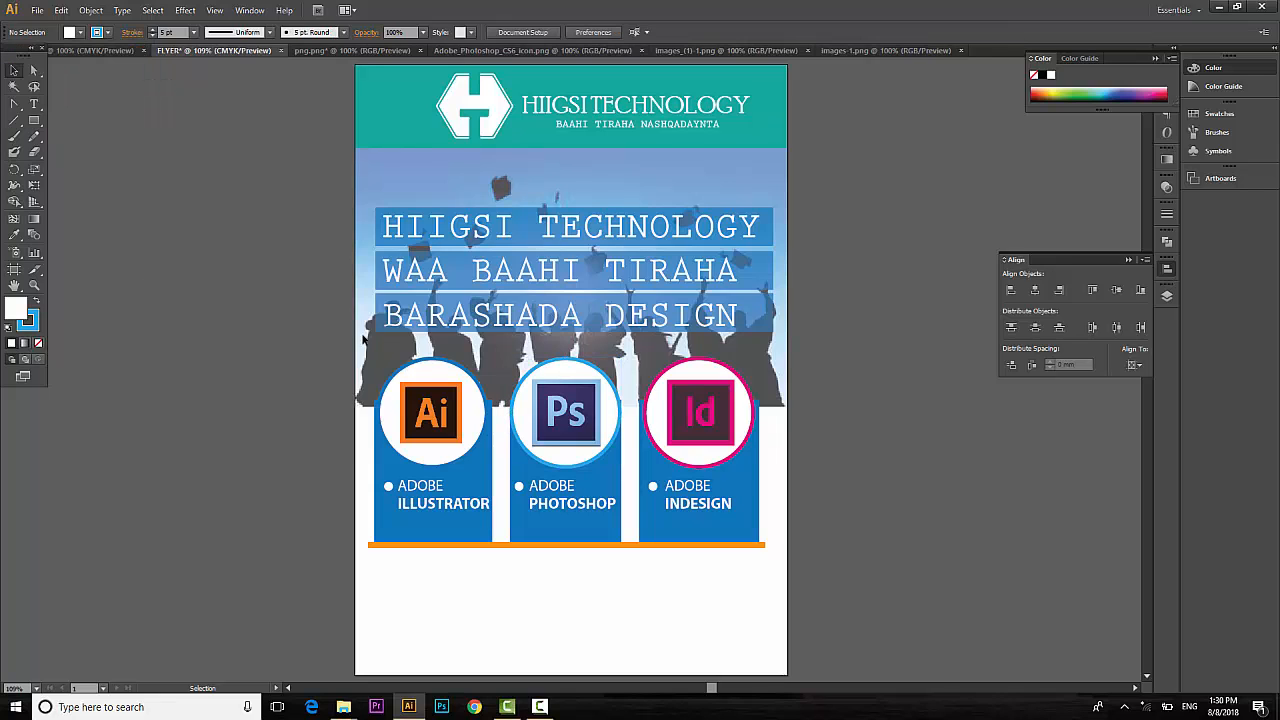
{"action": "left_click", "coordinate": [106, 32]}
{"action": "left_click", "coordinate": [130, 55]}
{"action": "left_click", "coordinate": [141, 269]}
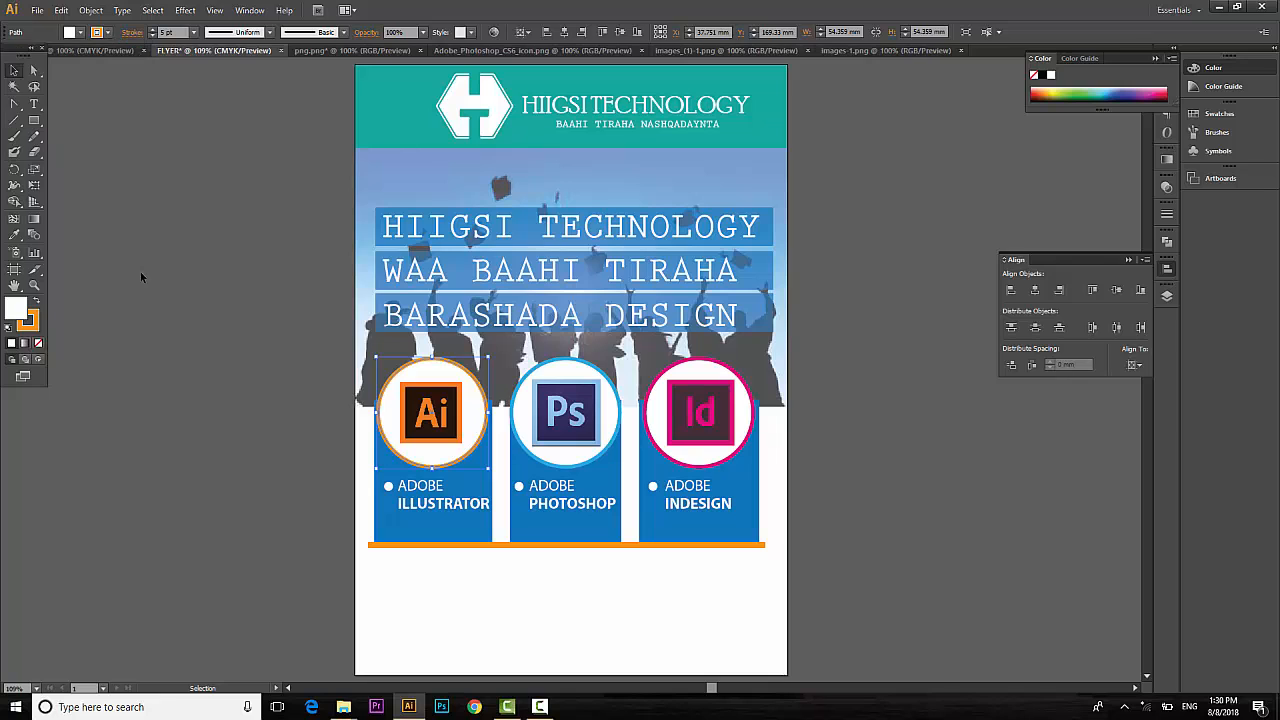
{"action": "left_click", "coordinate": [140, 271]}
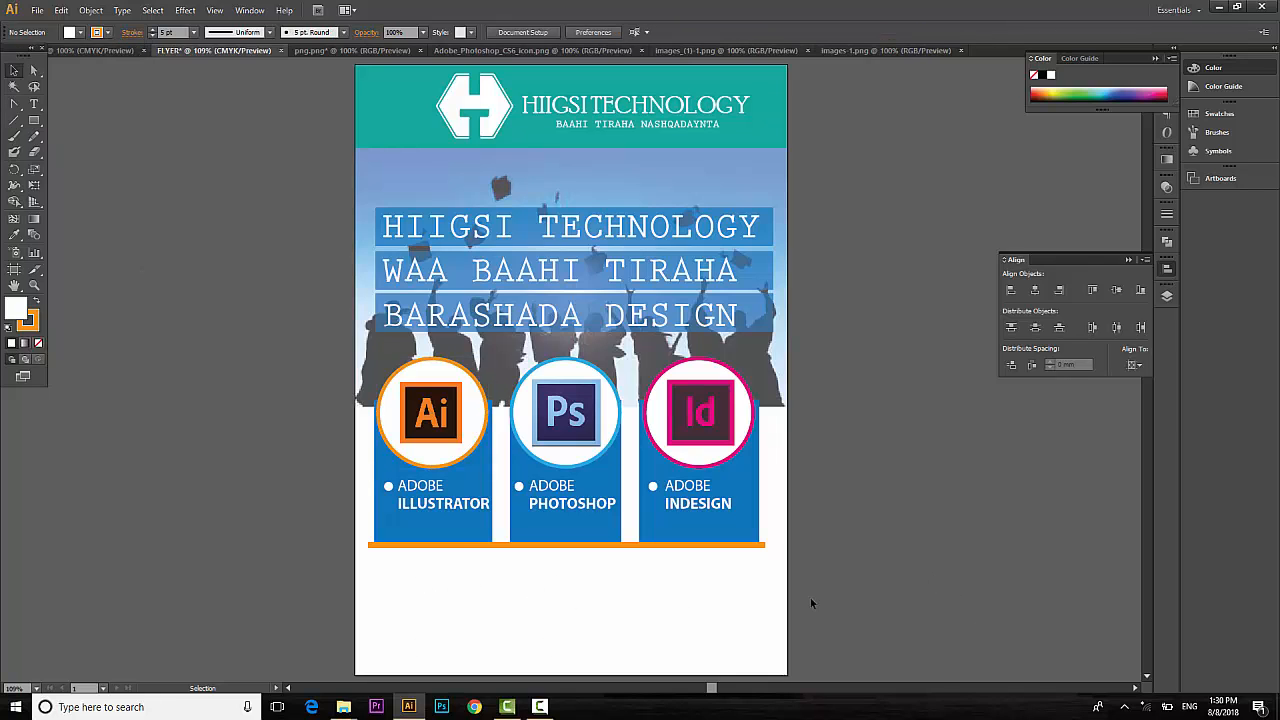
{"action": "scroll", "coordinate": [843, 592], "scroll_direction": "down", "scroll_amount": 3}
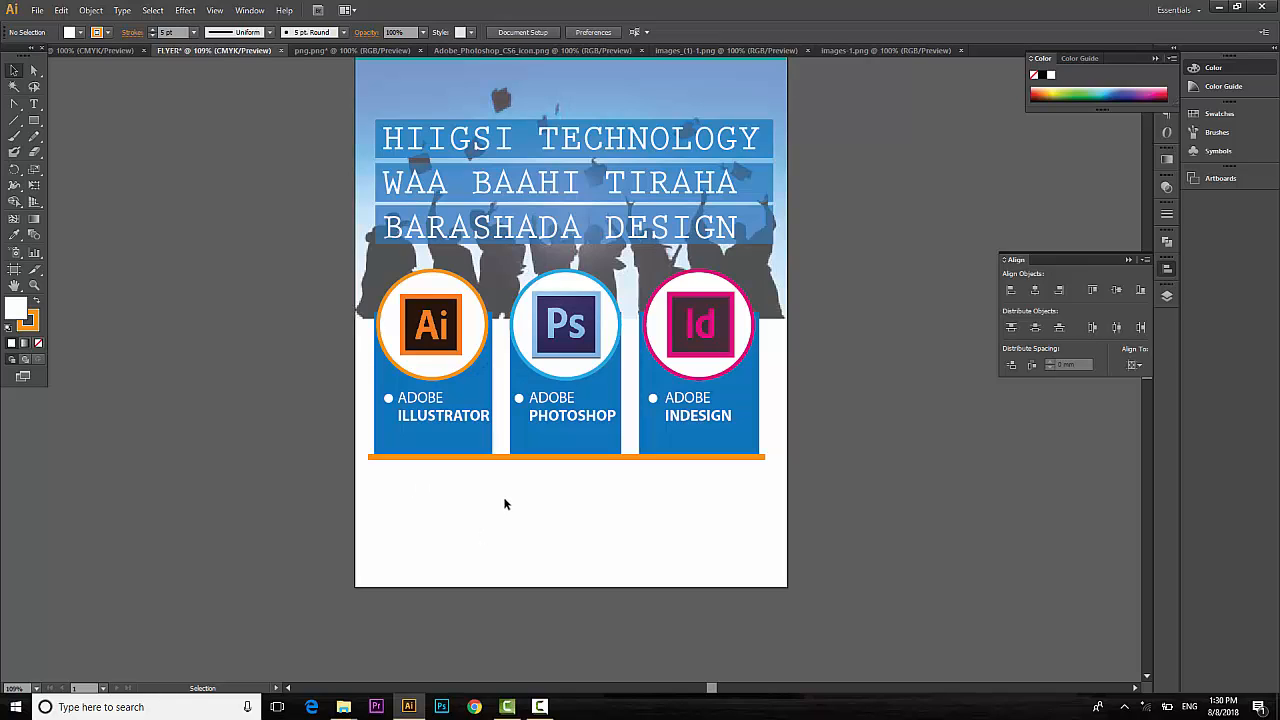
{"action": "scroll", "coordinate": [504, 498], "scroll_direction": "up", "scroll_amount": 2}
{"action": "scroll", "coordinate": [524, 462], "scroll_direction": "up", "scroll_amount": 2}
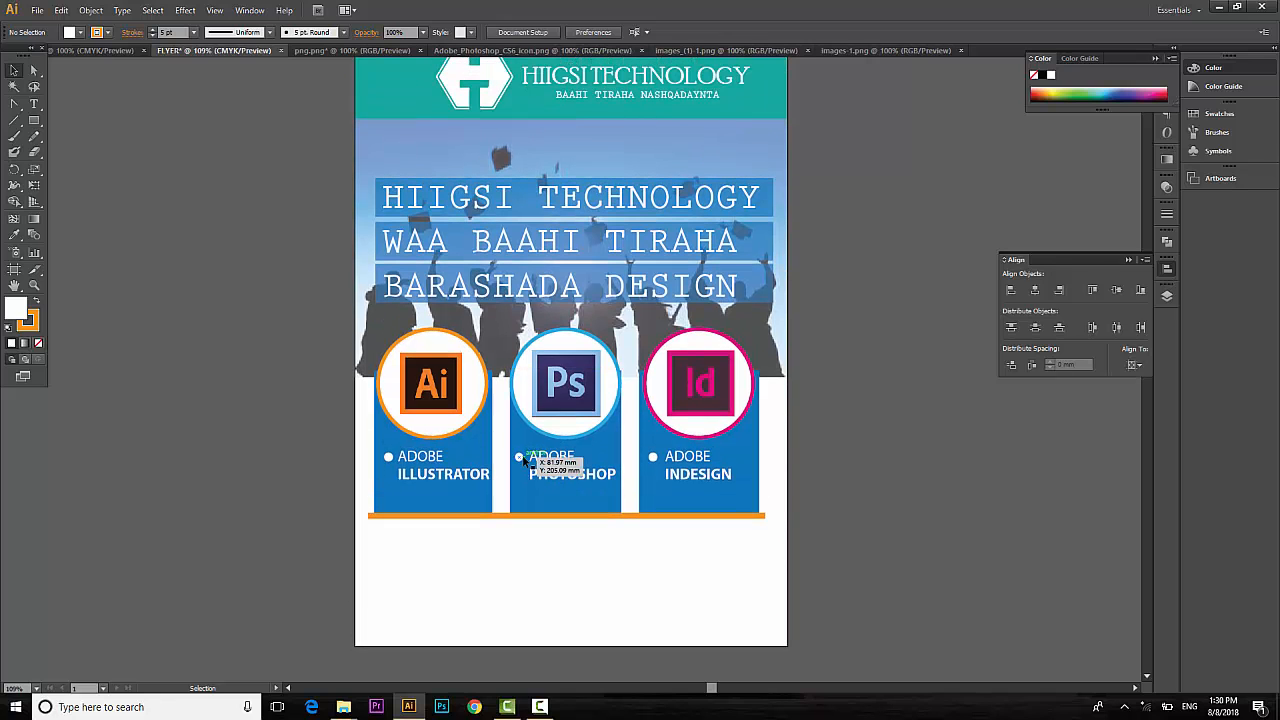
{"action": "scroll", "coordinate": [590, 342], "scroll_direction": "down", "scroll_amount": 1}
{"action": "scroll", "coordinate": [590, 342], "scroll_direction": "down", "scroll_amount": 4}
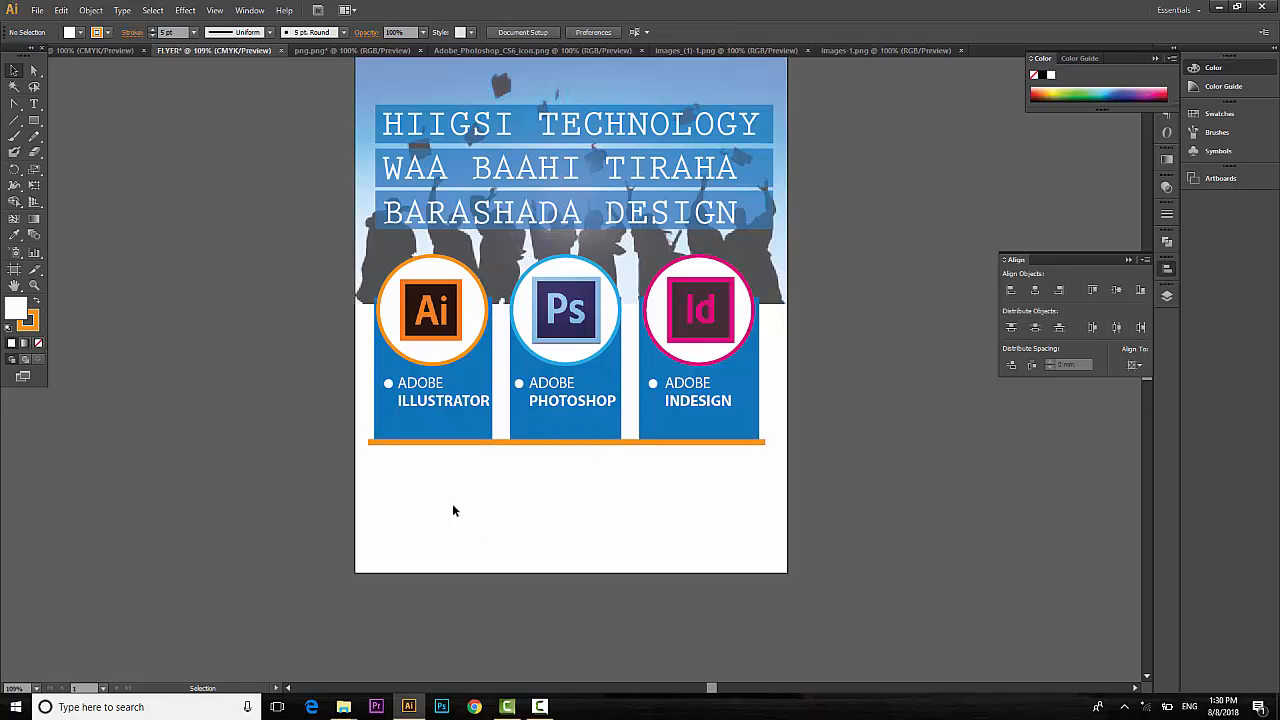
Type ABOUT US below the orange bar and eyedrop the panels' blue onto it.
{"action": "left_click", "coordinate": [35, 104]}
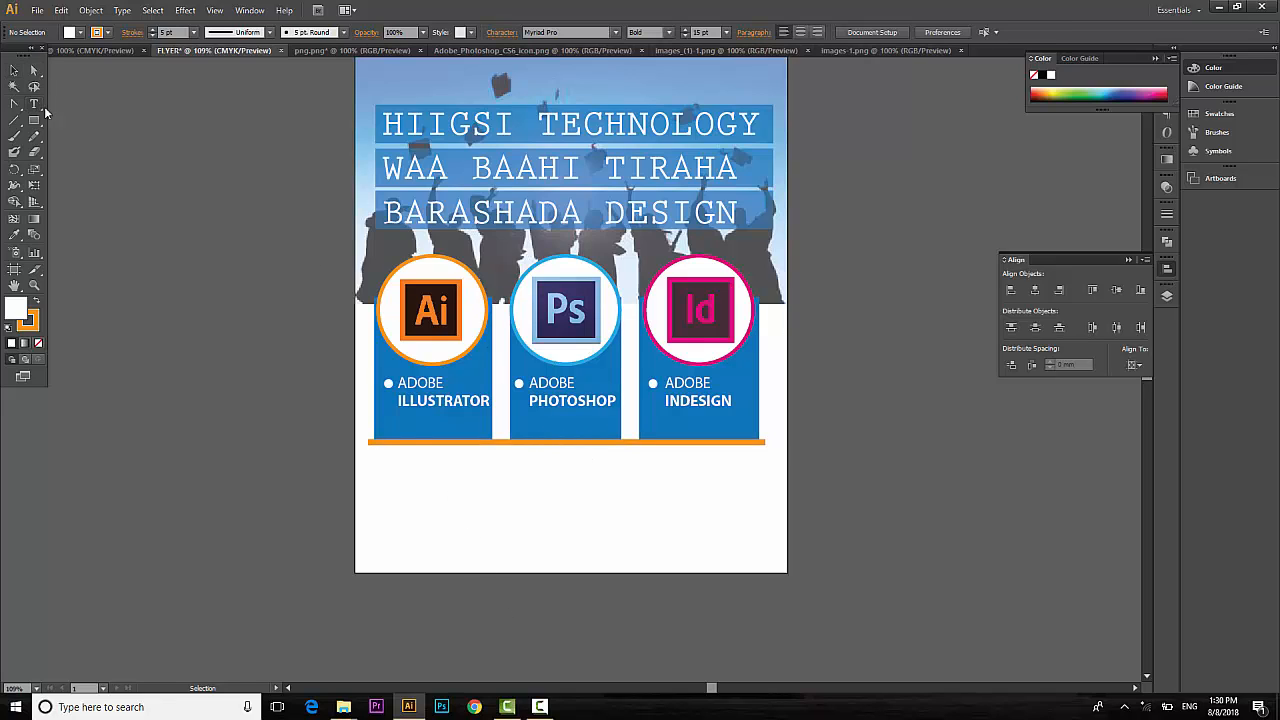
{"action": "left_click", "coordinate": [409, 469]}
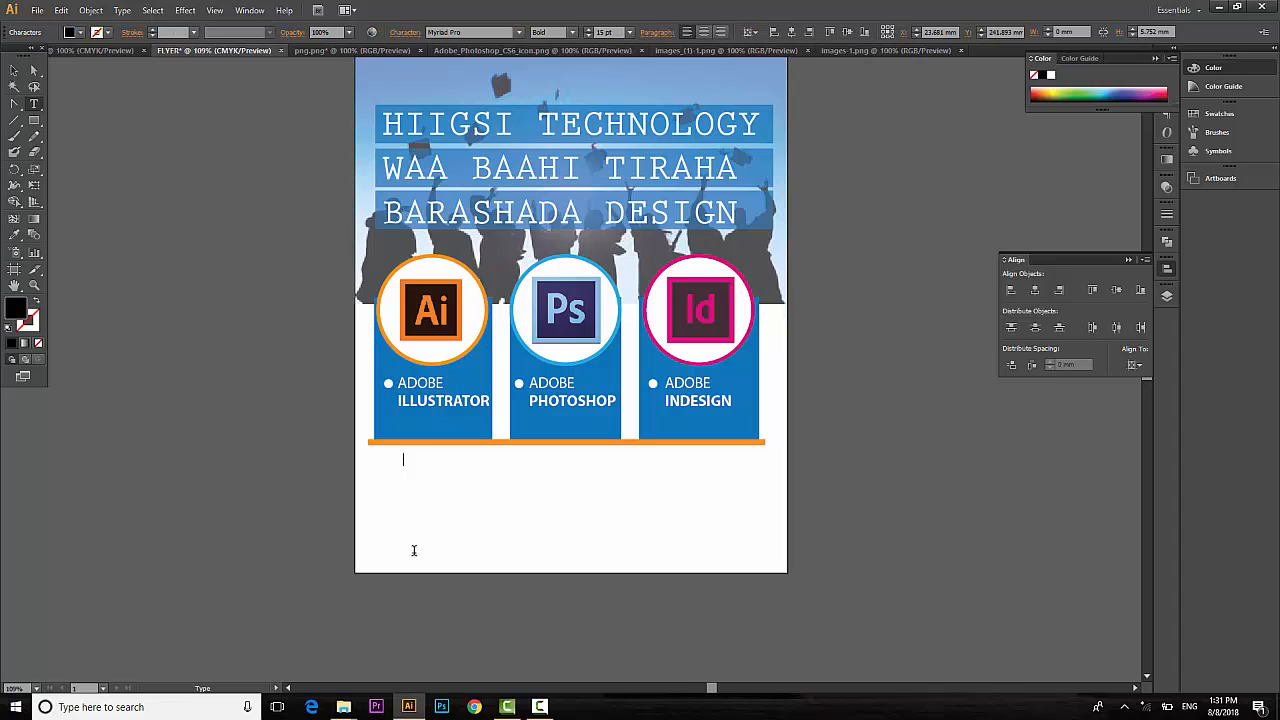
{"action": "type", "text": "ABOUT US"}
{"action": "key", "text": "Escape"}
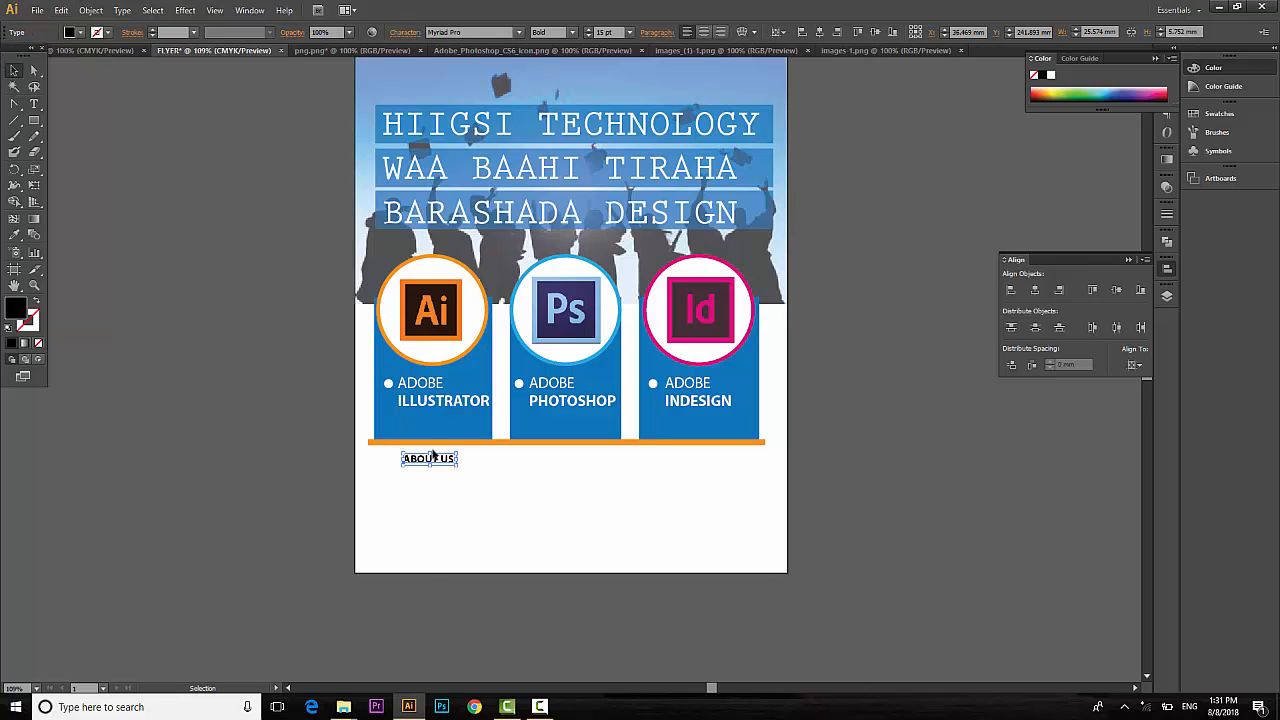
{"action": "mouse_move", "coordinate": [427, 464]}
{"action": "left_mouse_down"}
{"action": "mouse_move", "coordinate": [426, 479]}
{"action": "mouse_move", "coordinate": [426, 468]}
{"action": "left_mouse_up"}
{"action": "key", "text": "i"}
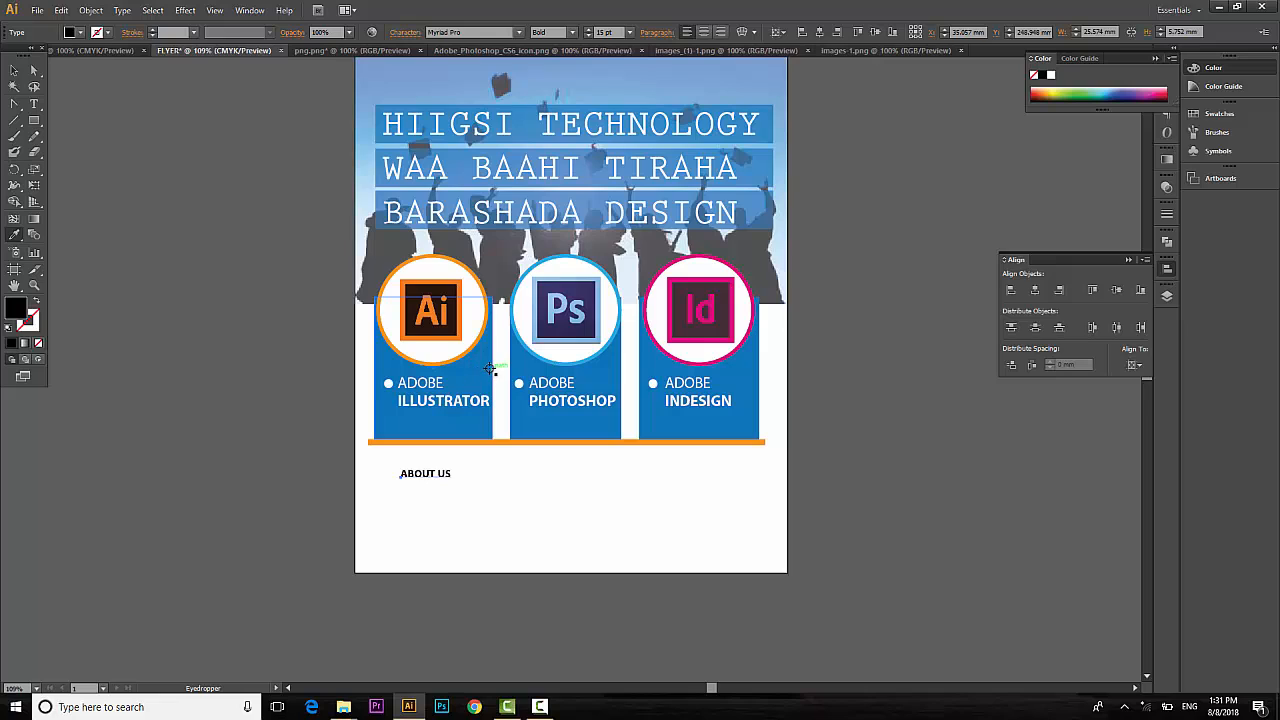
{"action": "left_click", "coordinate": [490, 425]}
Type the Hiigsi Technology paragraph below the ABOUT US heading.
{"action": "left_click", "coordinate": [14, 70]}
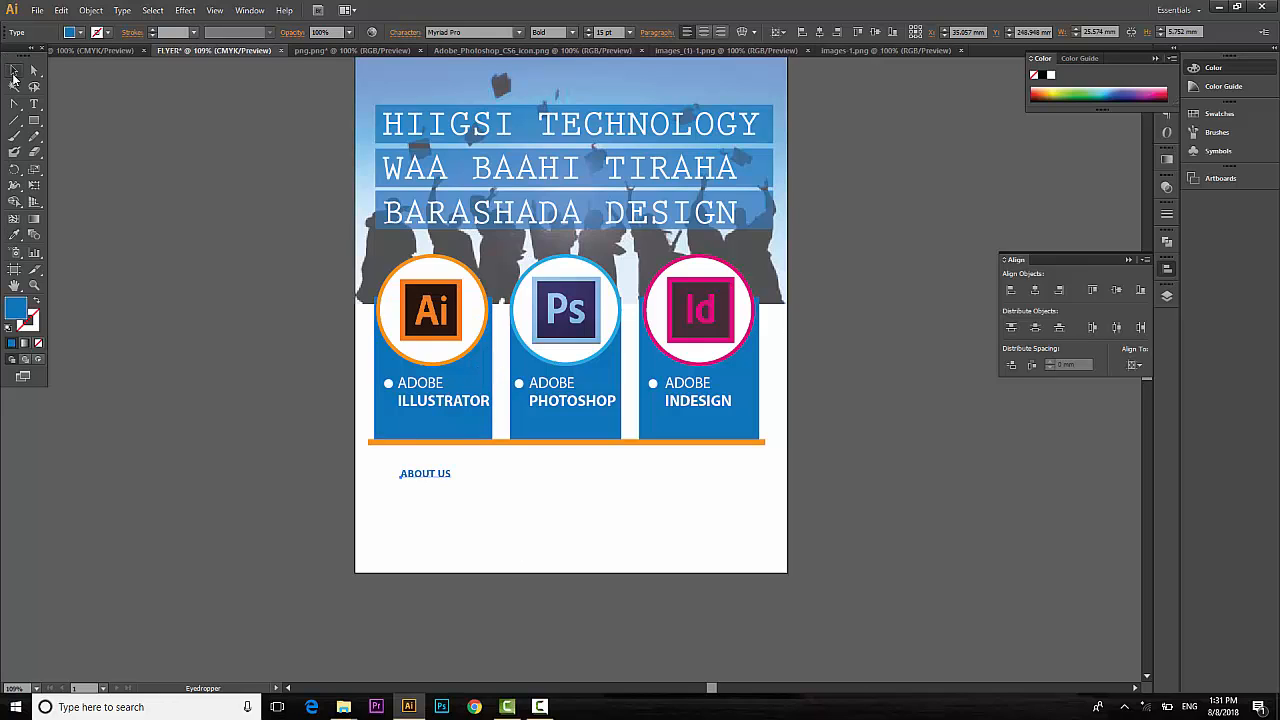
{"action": "left_click", "coordinate": [86, 148]}
{"action": "left_click", "coordinate": [37, 106]}
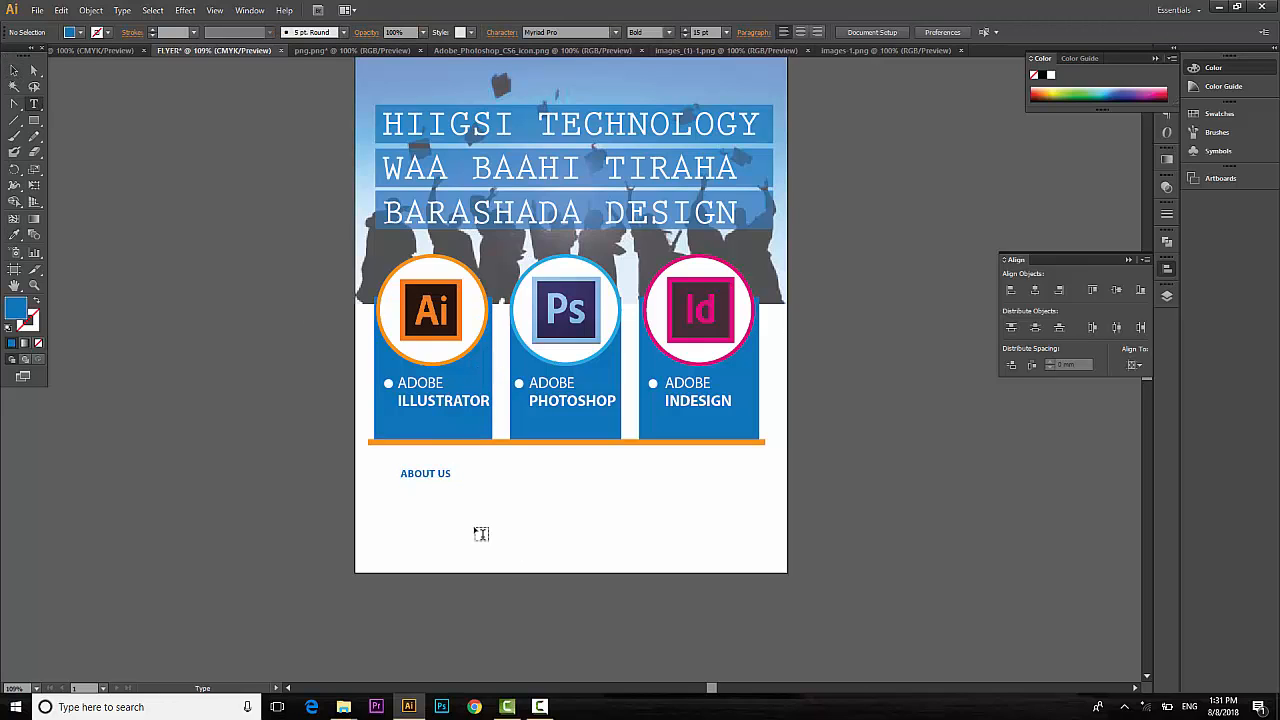
{"action": "left_click", "coordinate": [406, 496]}
{"action": "type", "text": "HIIGSI"}
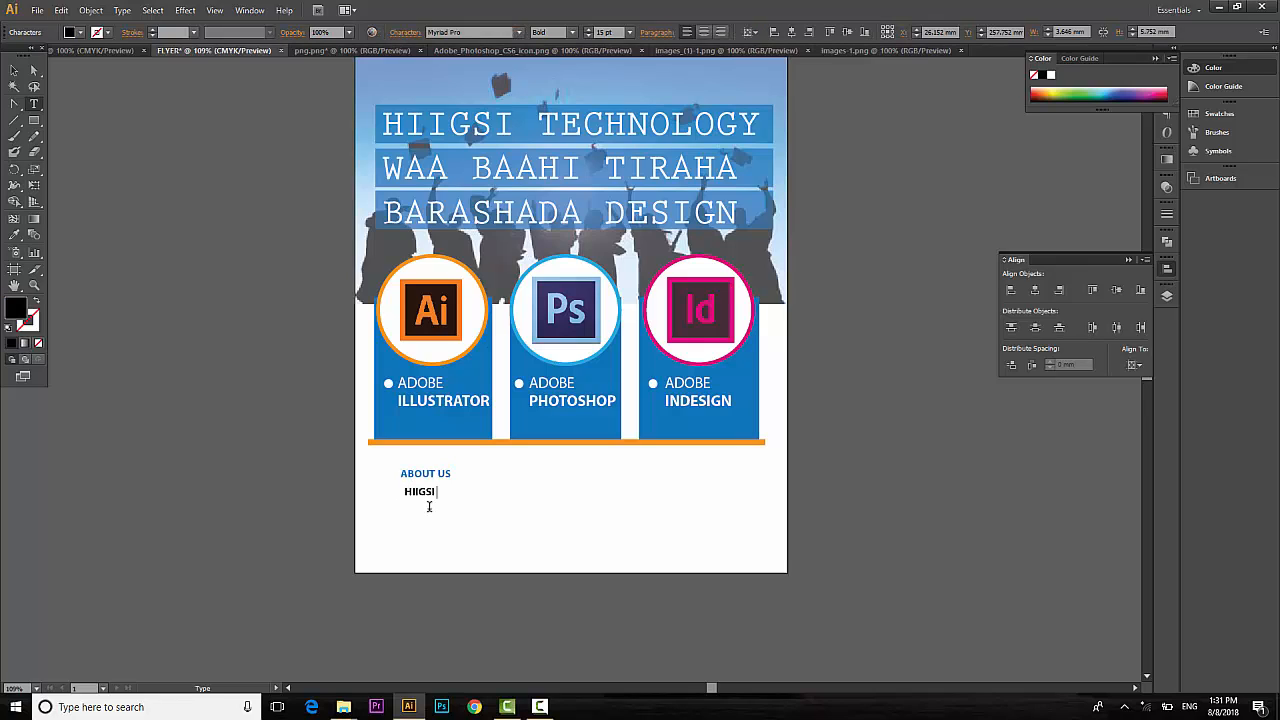
{"action": "type", "text": " TECHNO"}
{"action": "type", "text": "GY WAA CHANNEL HAWSHIISU YAHAY"}
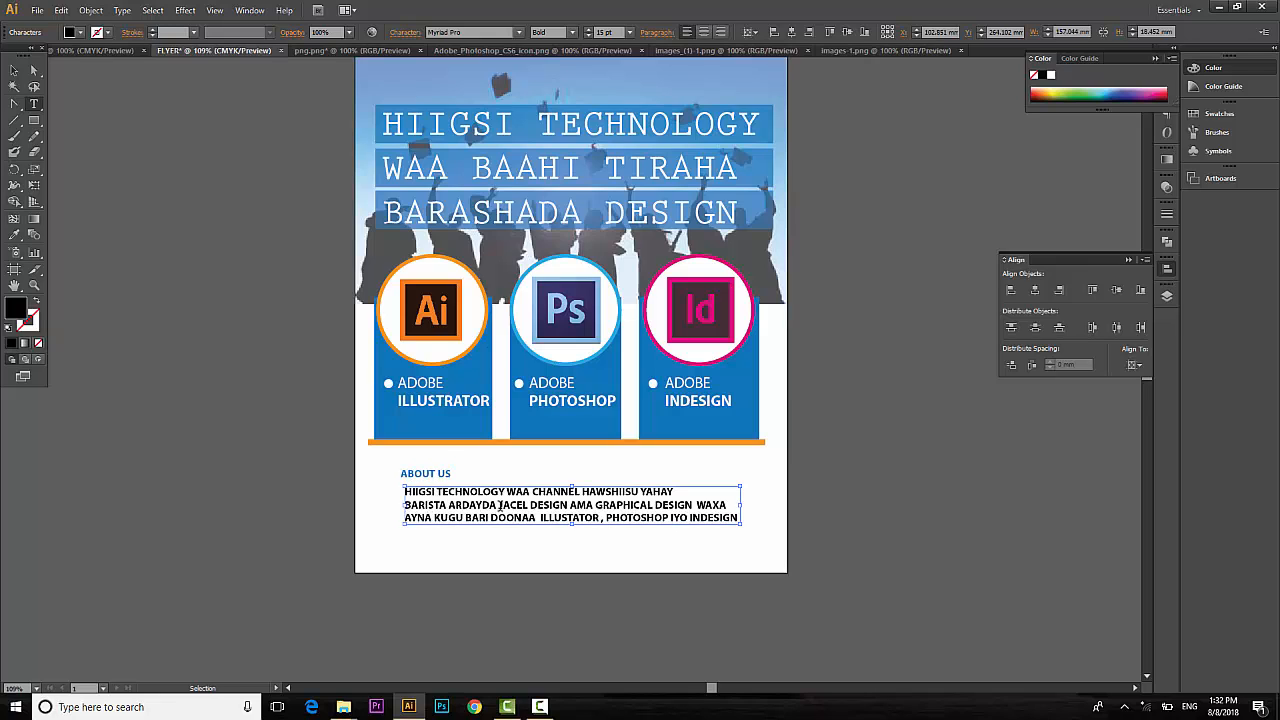
Make the software names at the end of the paragraph bold.
{"action": "key", "text": "ctrl+a"}
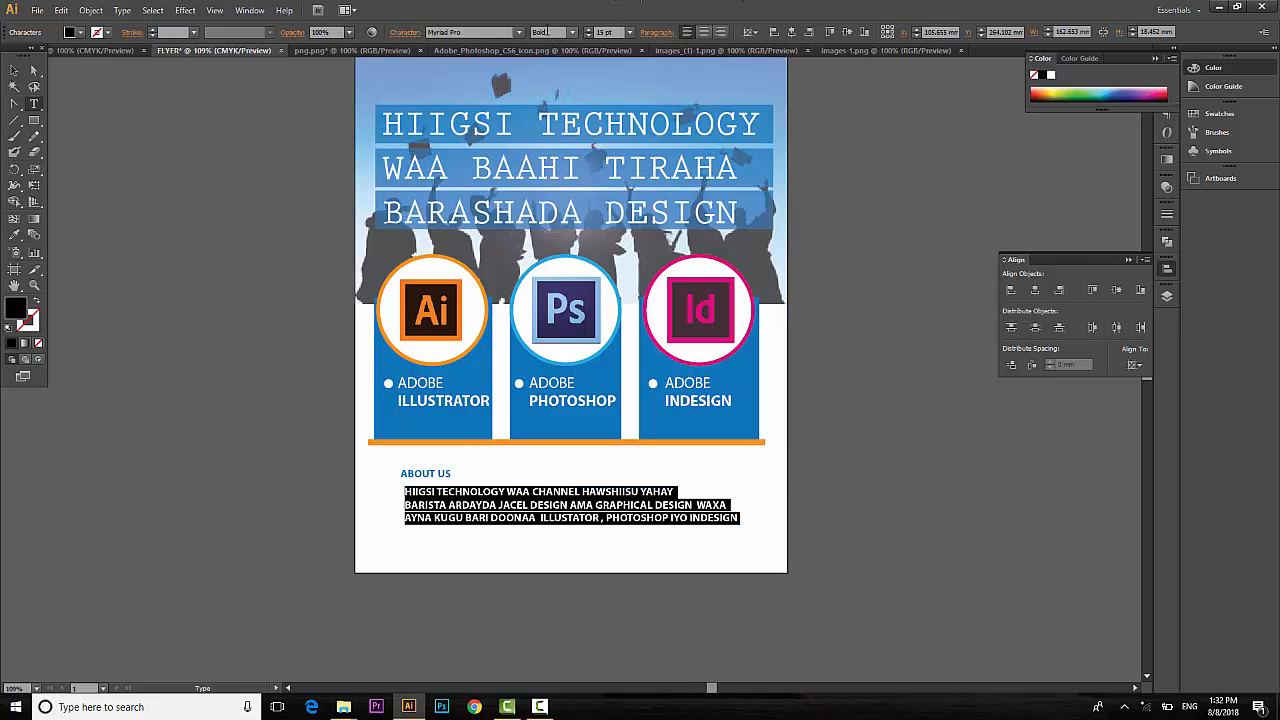
{"action": "left_click", "coordinate": [572, 32]}
{"action": "left_click", "coordinate": [563, 113]}
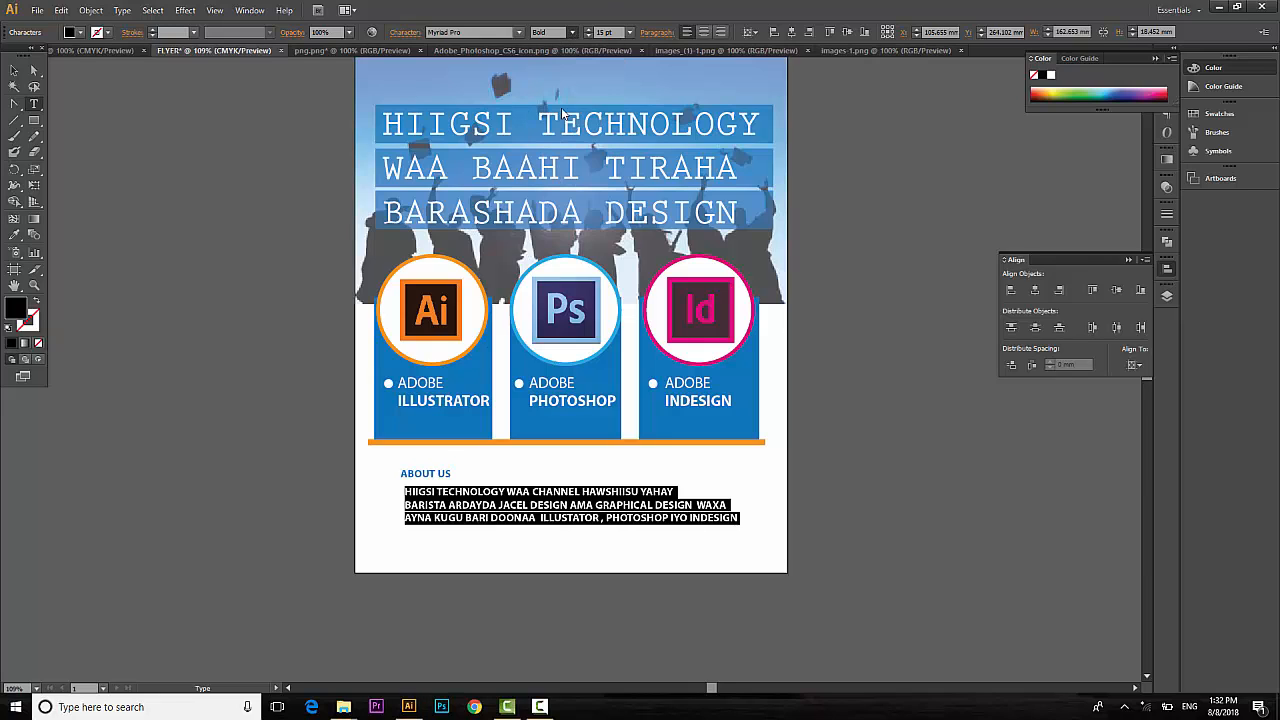
{"action": "left_click", "coordinate": [586, 505]}
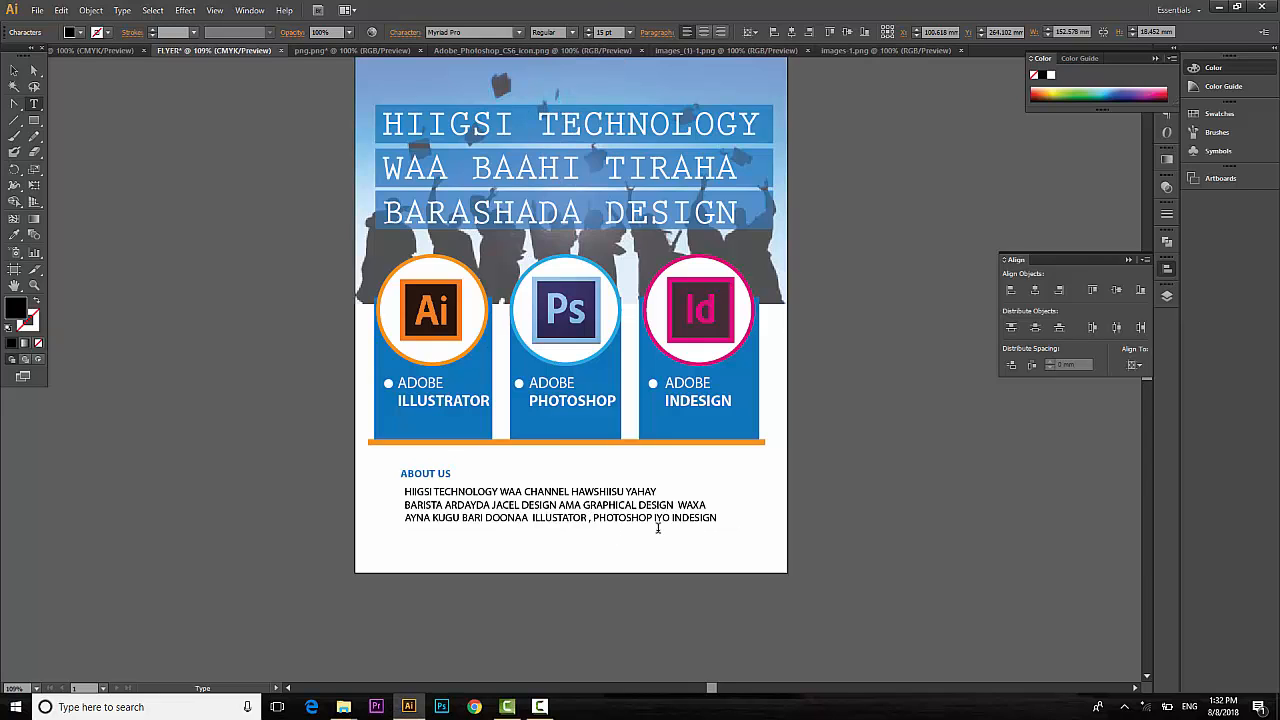
{"action": "left_click_drag", "start_coordinate": [713, 517], "coordinate": [532, 521]}
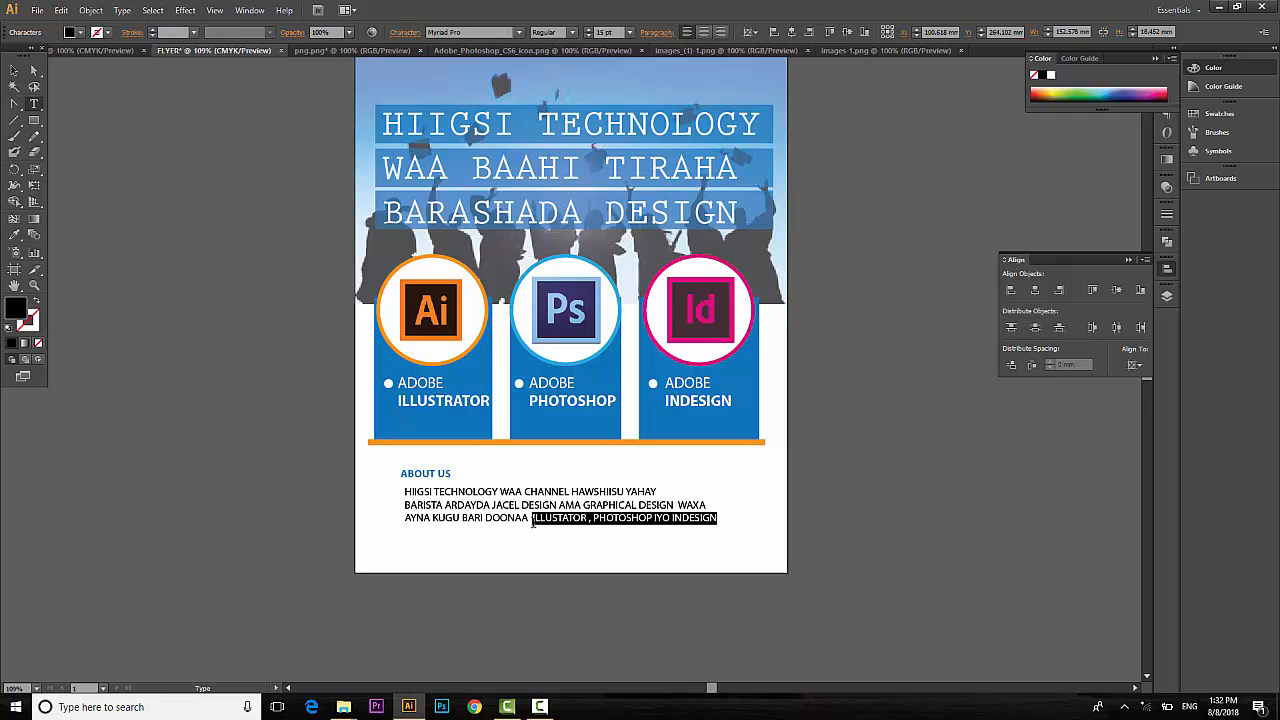
{"action": "left_click", "coordinate": [572, 33]}
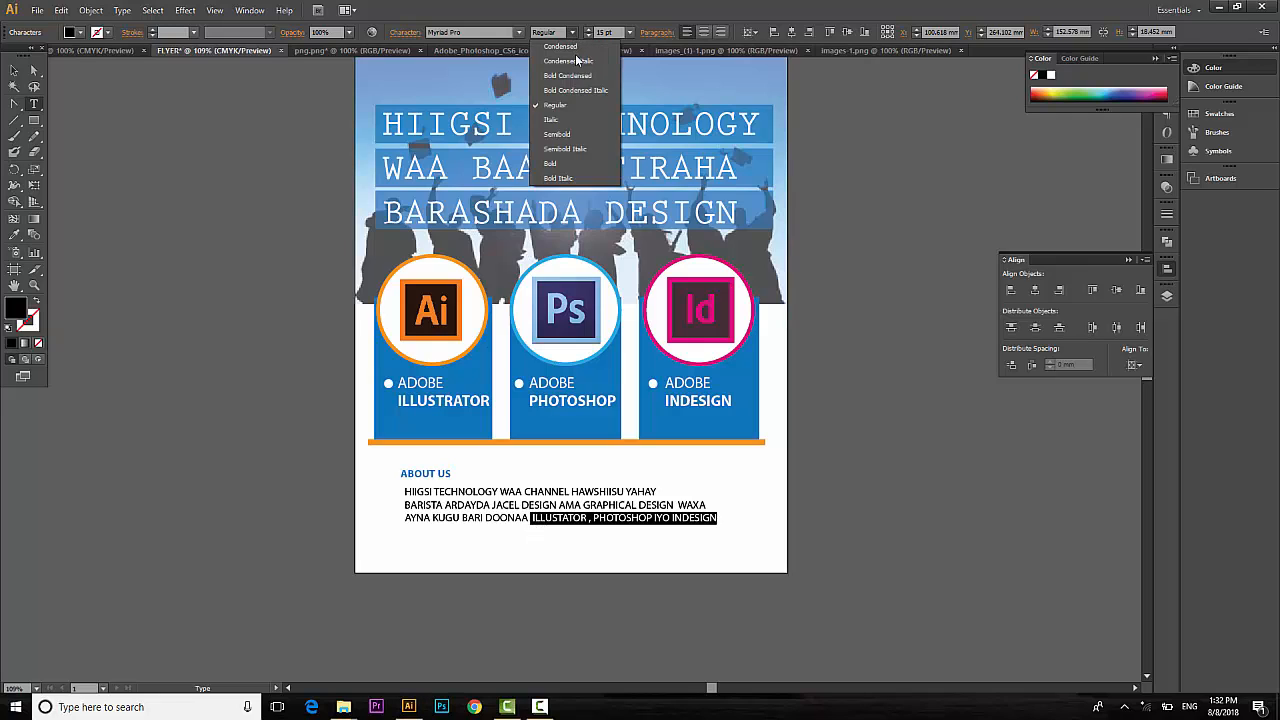
{"action": "left_click", "coordinate": [565, 168]}
{"action": "left_click", "coordinate": [508, 505]}
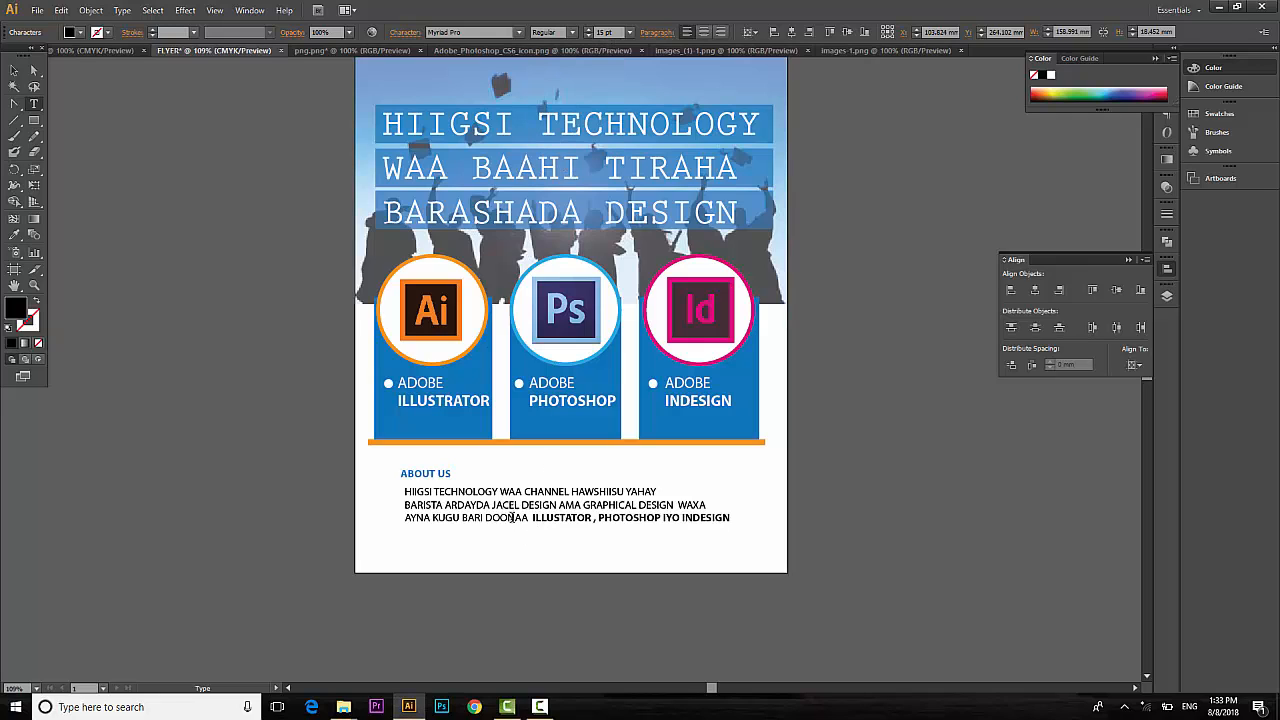
Select the whole About Us paragraph and fill it with a blue swatch.
{"action": "left_click_drag", "start_coordinate": [402, 488], "coordinate": [731, 541]}
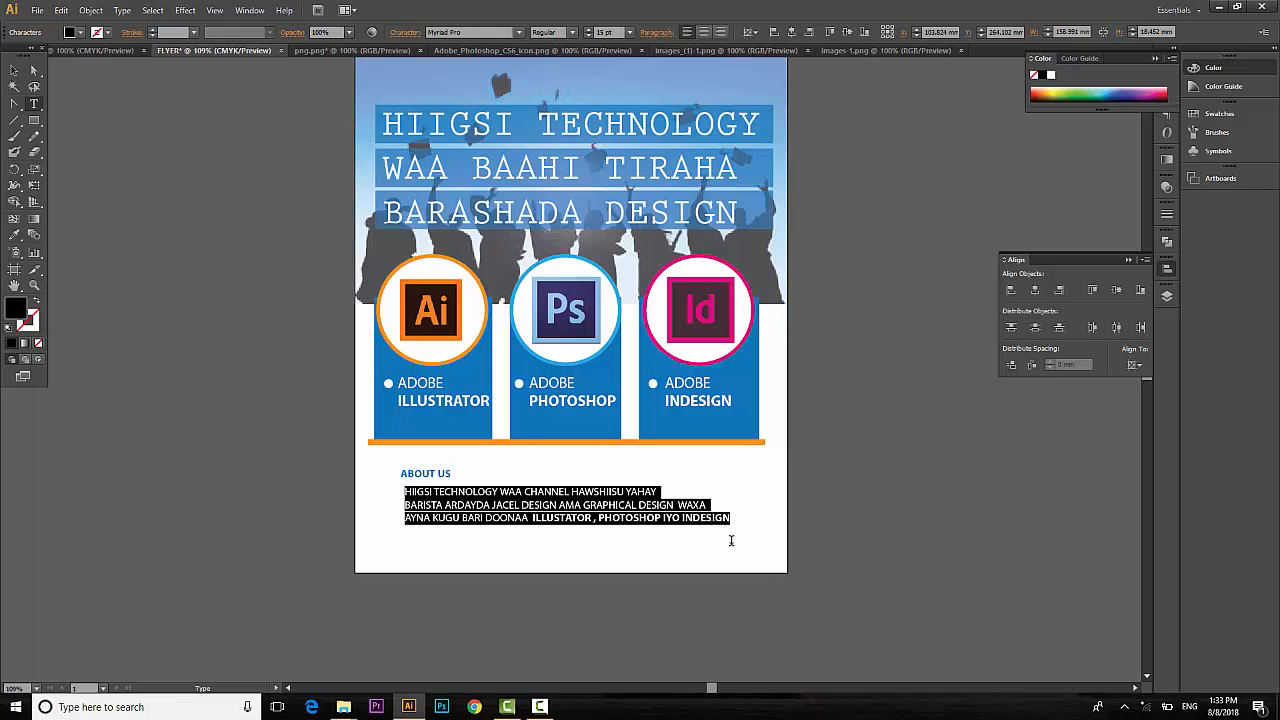
{"action": "left_click", "coordinate": [80, 32]}
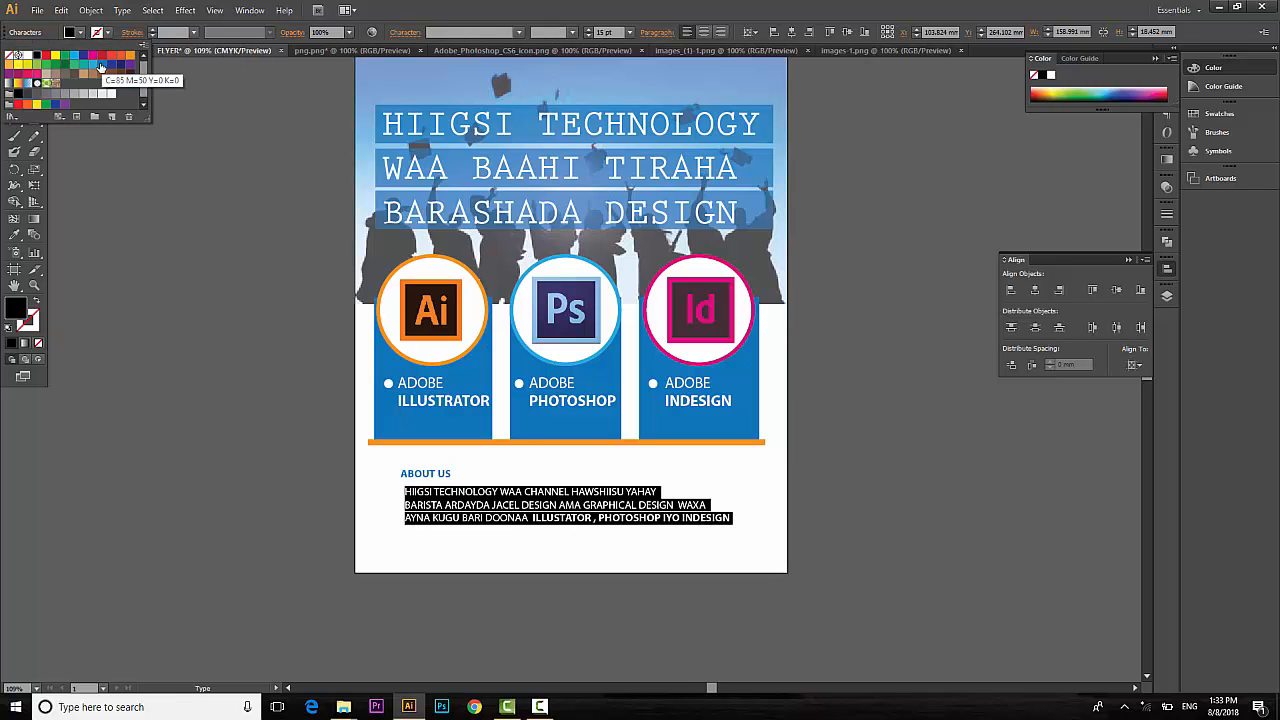
{"action": "left_click", "coordinate": [89, 63]}
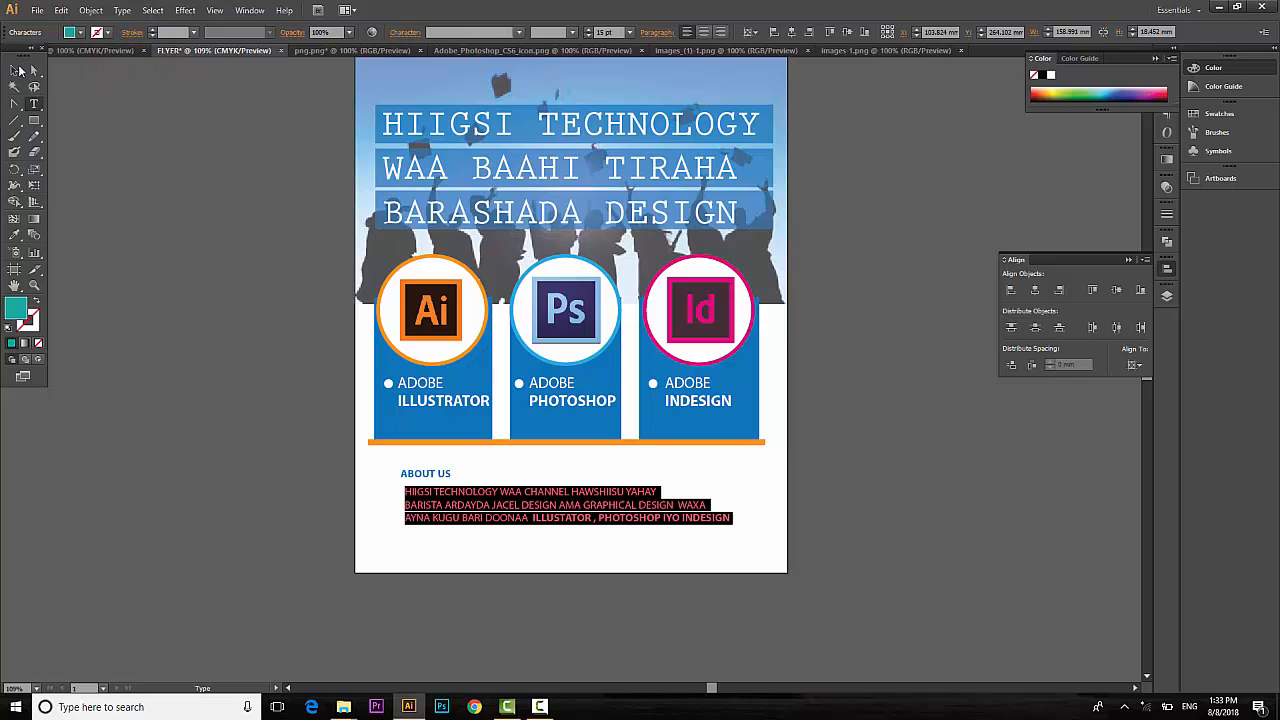
{"action": "left_click", "coordinate": [15, 70]}
{"action": "left_click", "coordinate": [924, 490]}
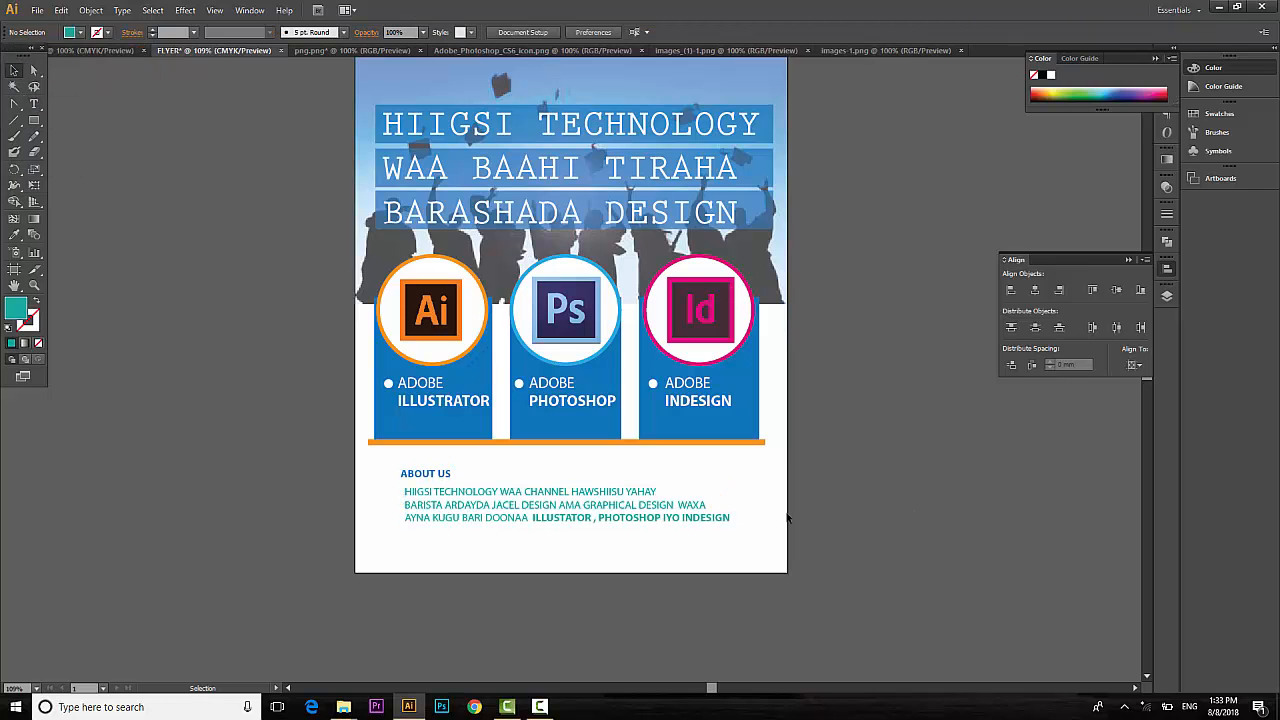
{"action": "left_click", "coordinate": [463, 518]}
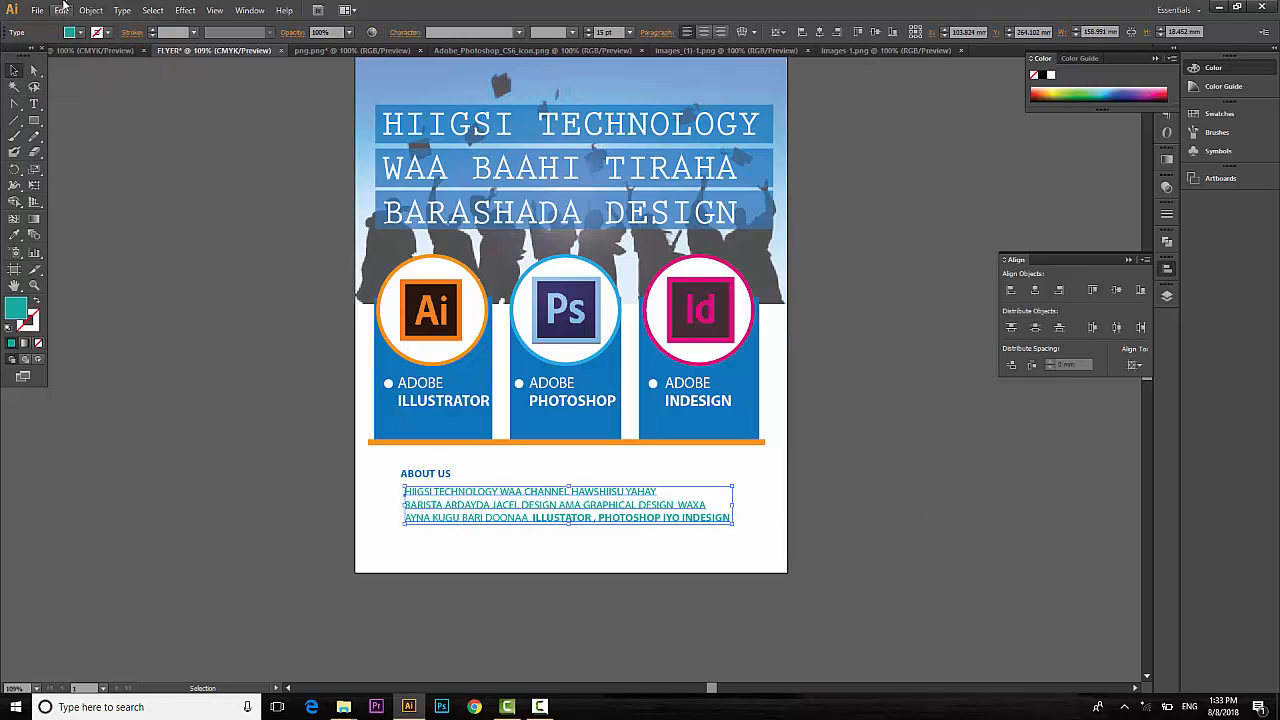
{"action": "left_click", "coordinate": [80, 32]}
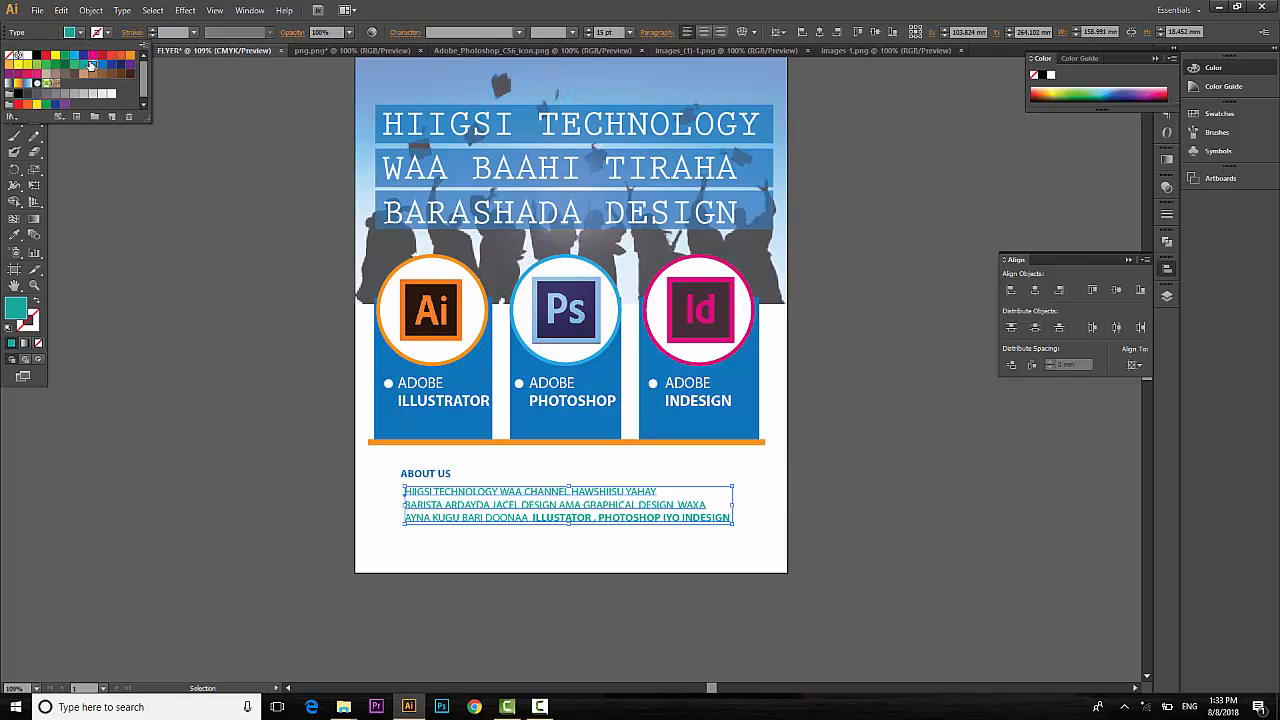
{"action": "left_click", "coordinate": [90, 65]}
{"action": "left_click", "coordinate": [255, 341]}
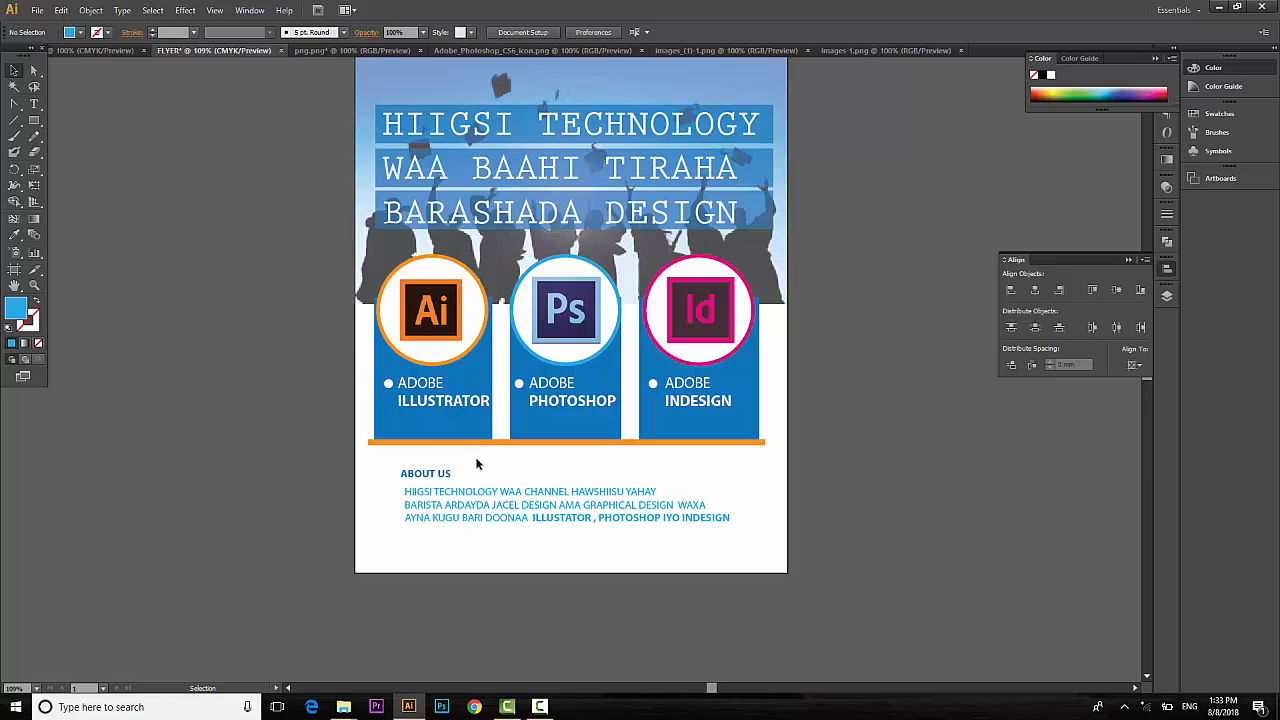
Draw a 210 mm wide rectangle across the artboard bottom and fill it orange.
{"action": "scroll", "coordinate": [477, 461], "scroll_direction": "up", "scroll_amount": 1}
{"action": "scroll", "coordinate": [457, 440], "scroll_direction": "down", "scroll_amount": 2}
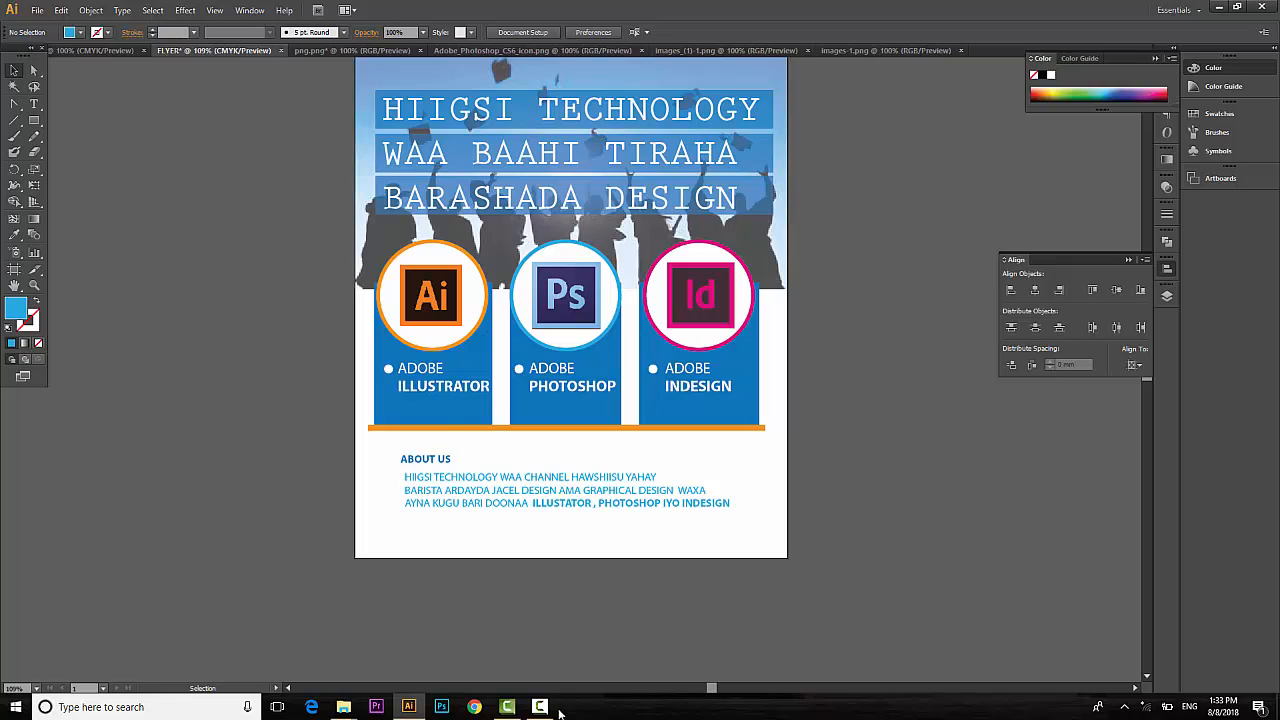
{"action": "left_click", "coordinate": [34, 120]}
{"action": "left_click_drag", "start_coordinate": [355, 526], "coordinate": [788, 545]}
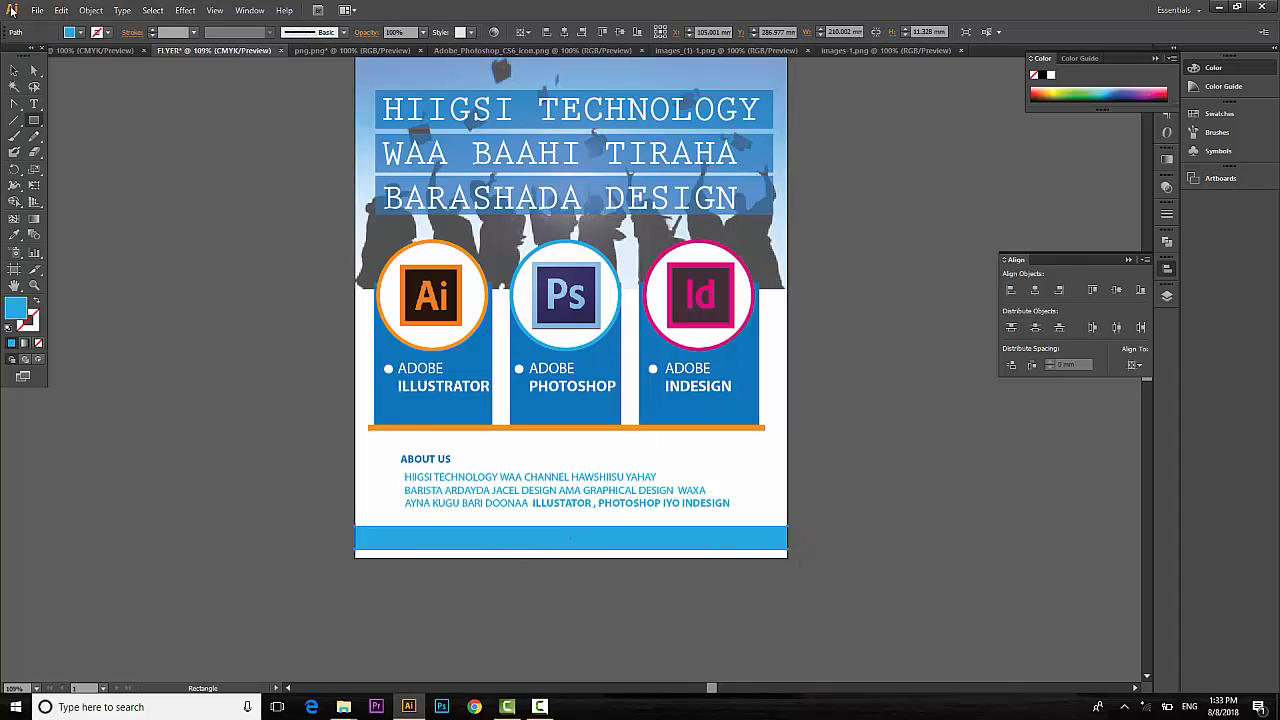
{"action": "left_click", "coordinate": [80, 32]}
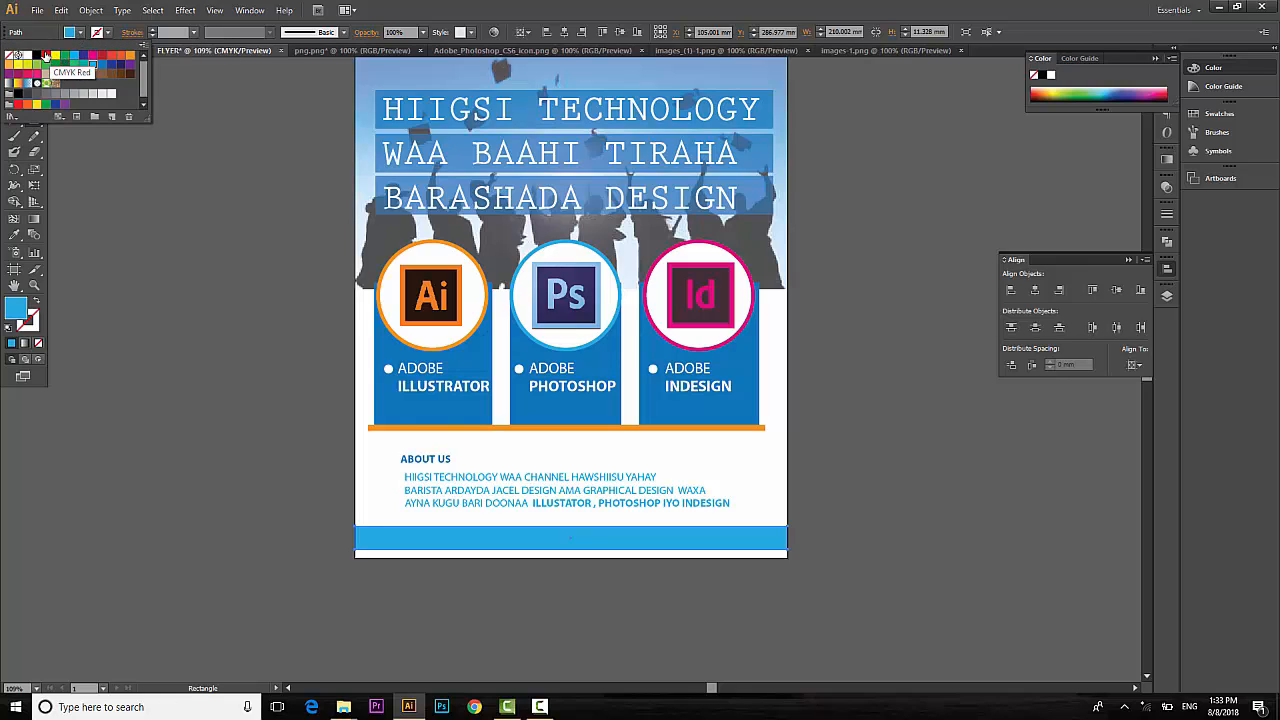
{"action": "left_click", "coordinate": [35, 84]}
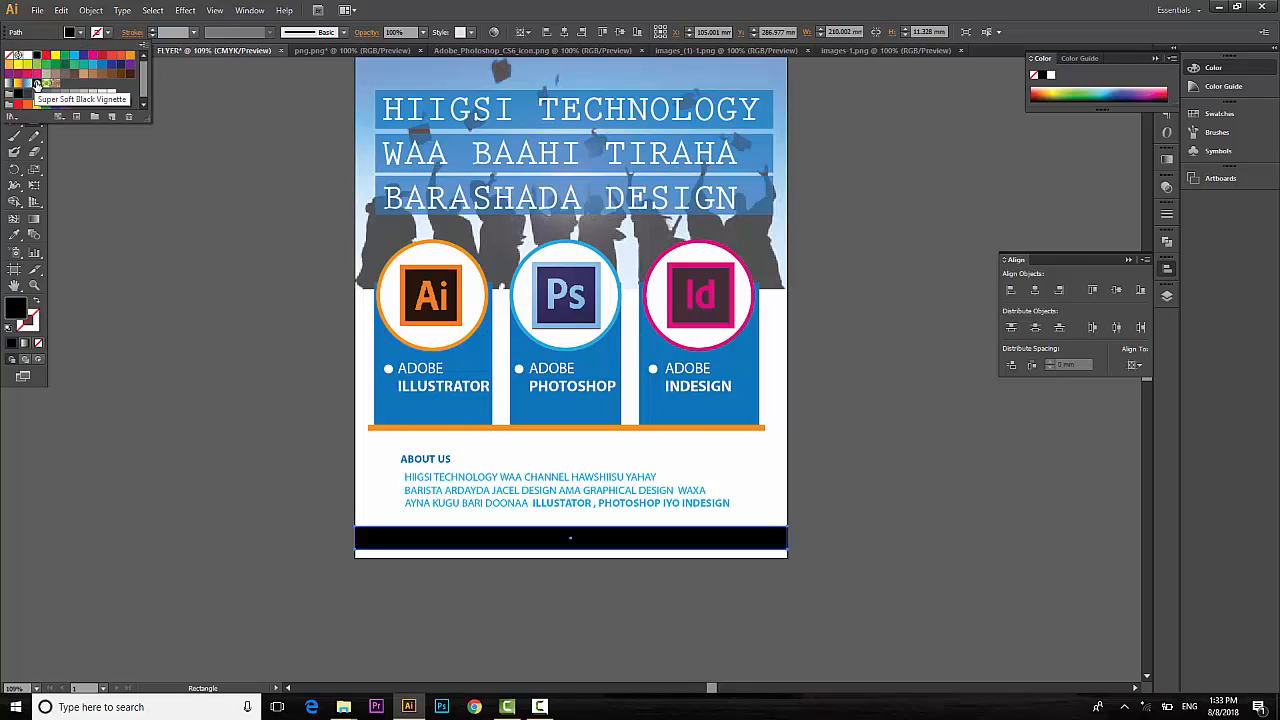
{"action": "left_click", "coordinate": [130, 56]}
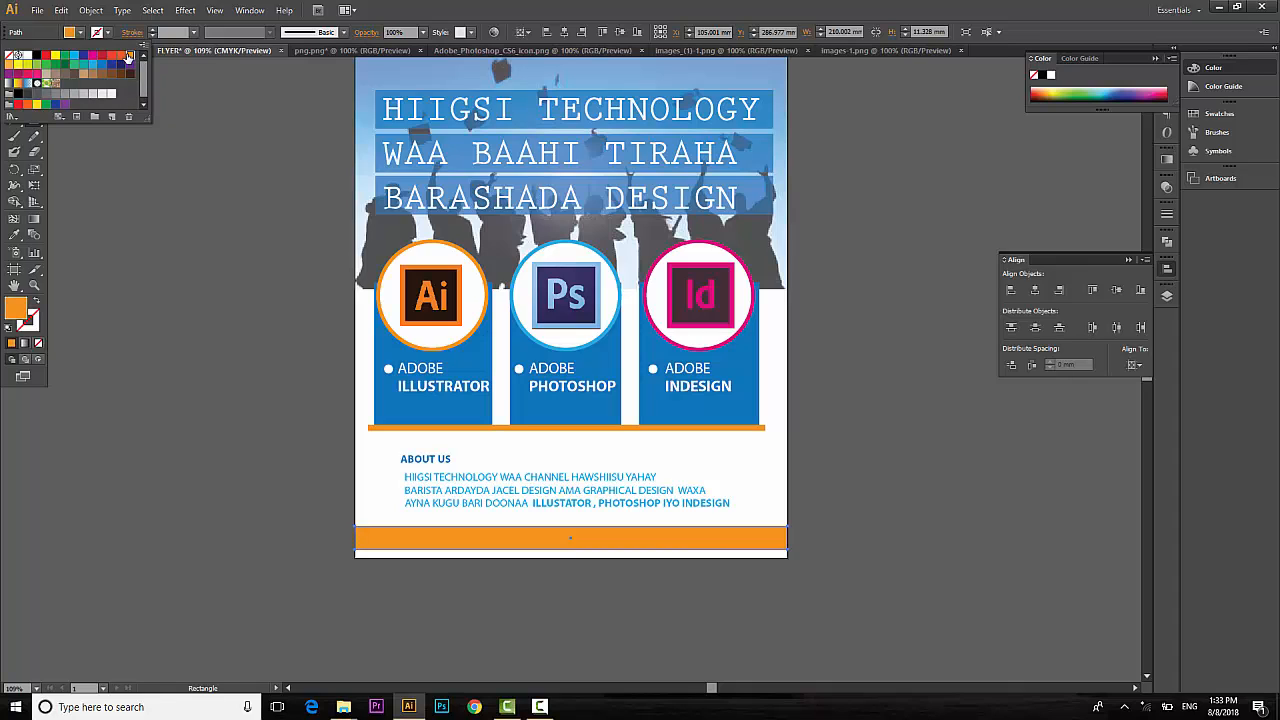
{"action": "left_click", "coordinate": [14, 70]}
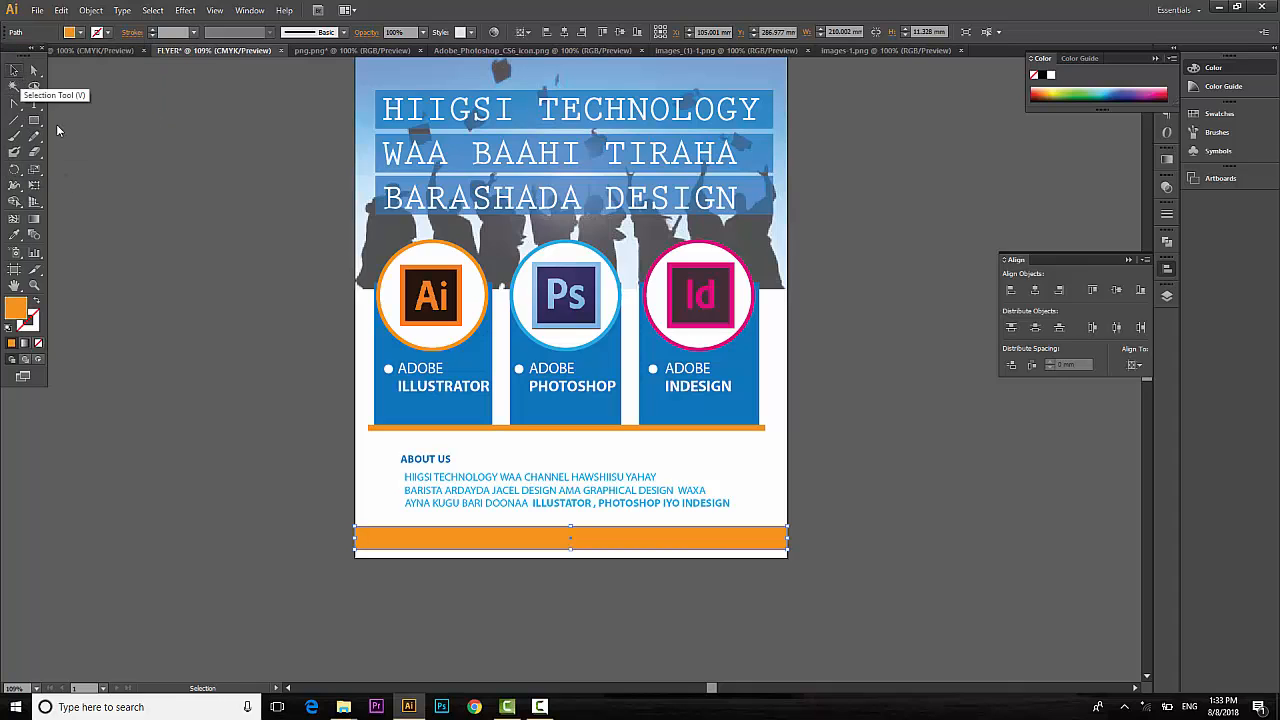
{"action": "left_click", "coordinate": [97, 183]}
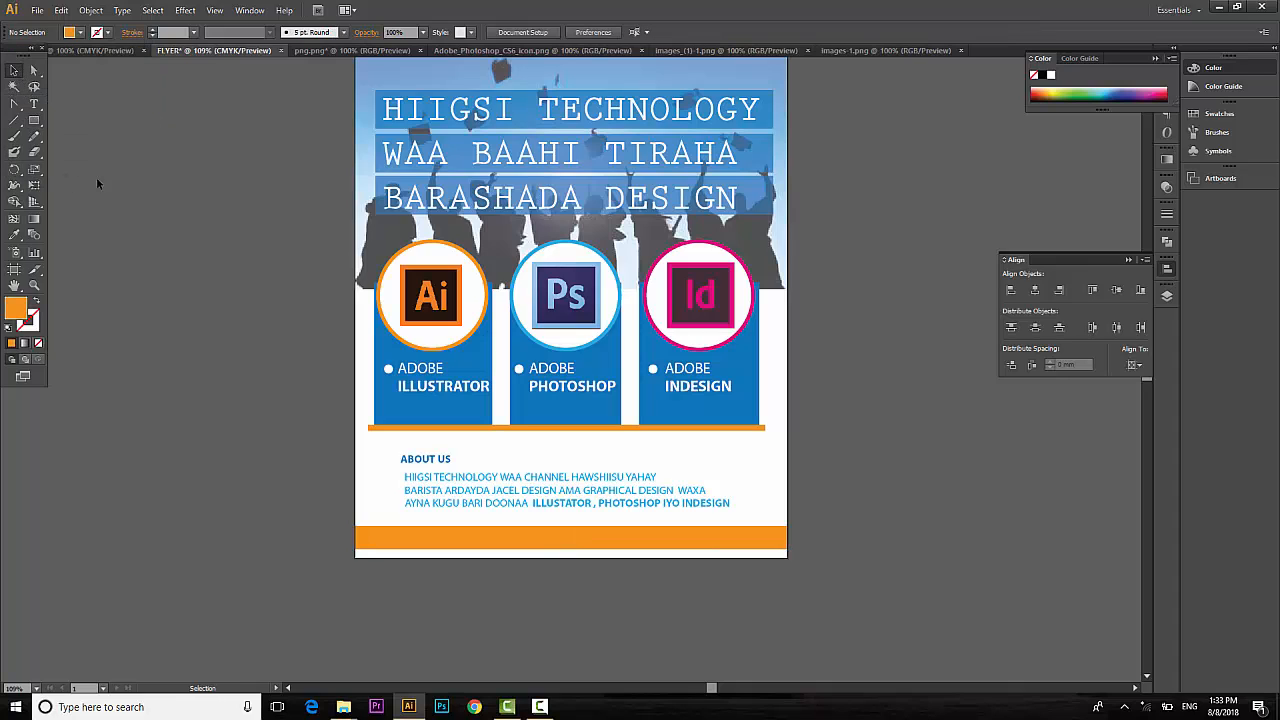
Draw a rectangle over the footer's centre and fill it dark blue.
{"action": "left_click", "coordinate": [34, 121]}
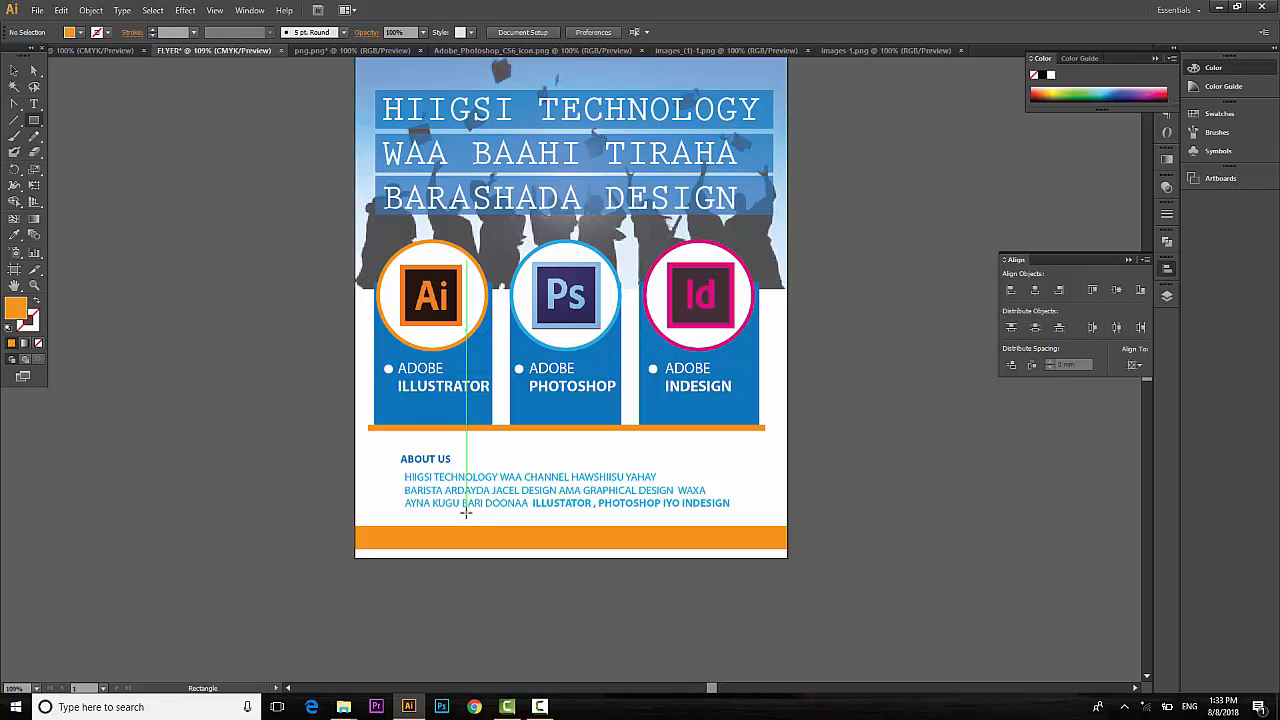
{"action": "left_click_drag", "start_coordinate": [466, 512], "coordinate": [670, 556]}
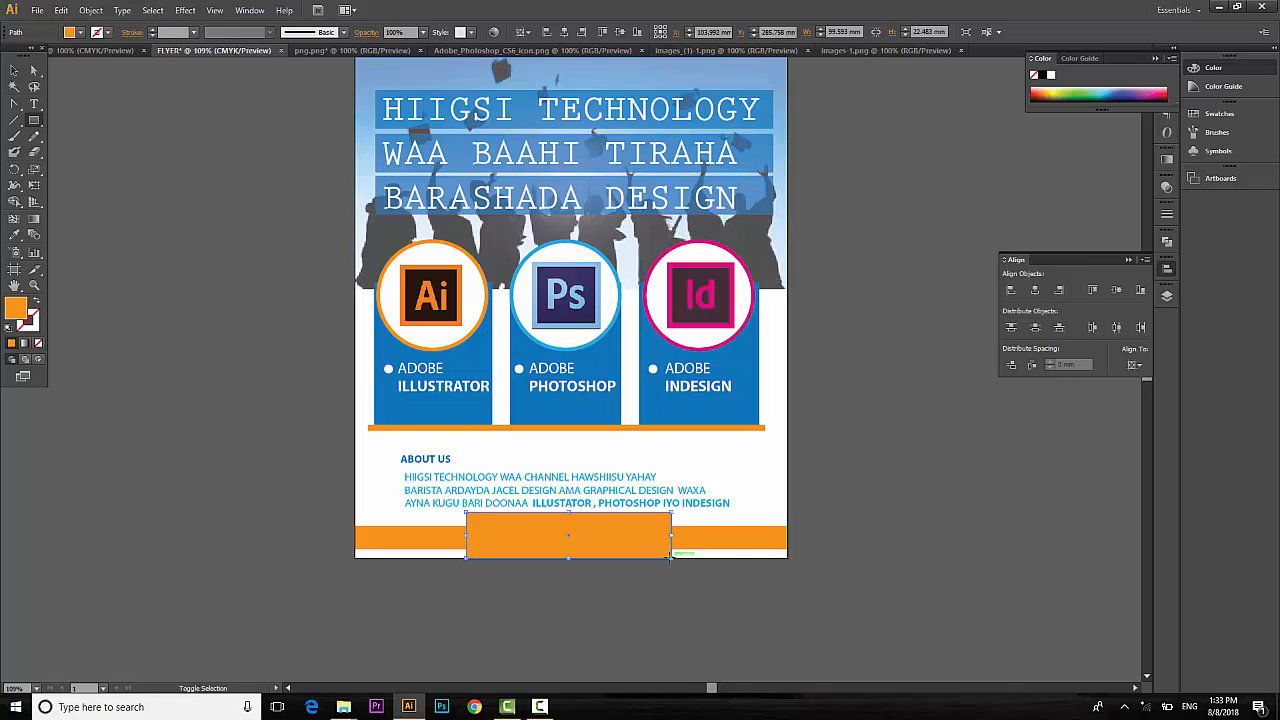
{"action": "left_click", "coordinate": [79, 35]}
{"action": "left_click", "coordinate": [101, 64]}
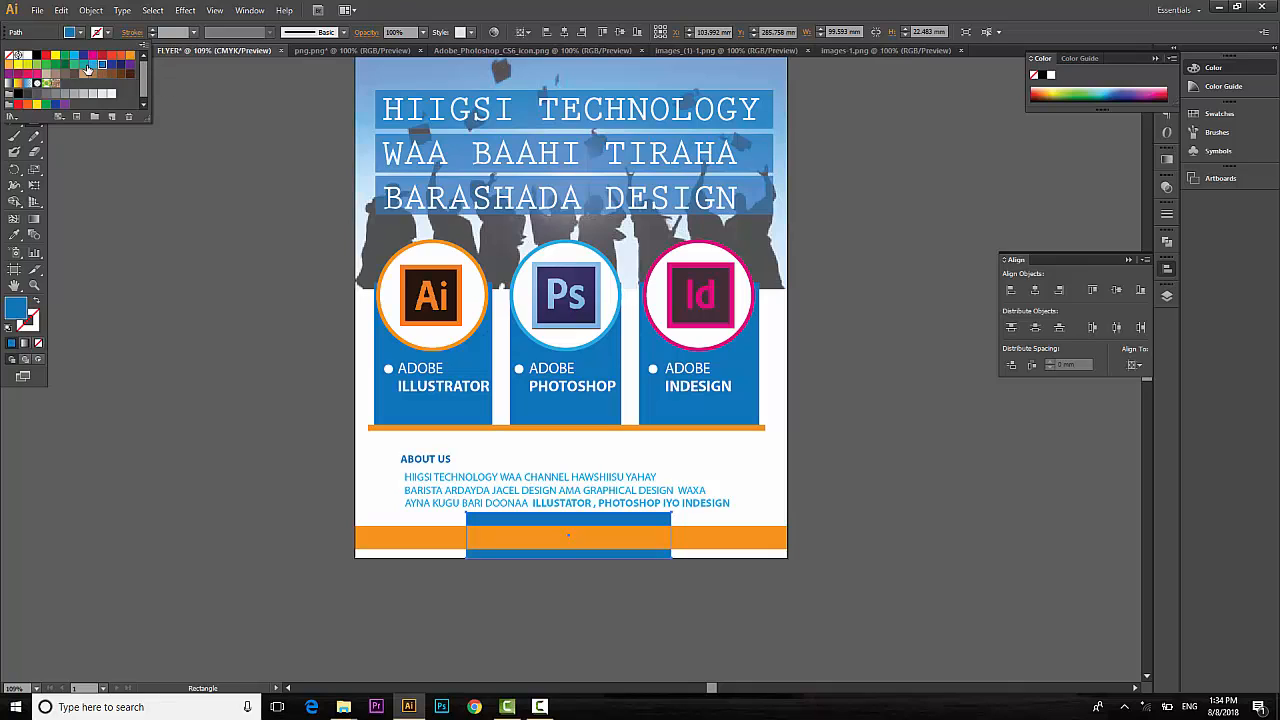
{"action": "left_click", "coordinate": [94, 65]}
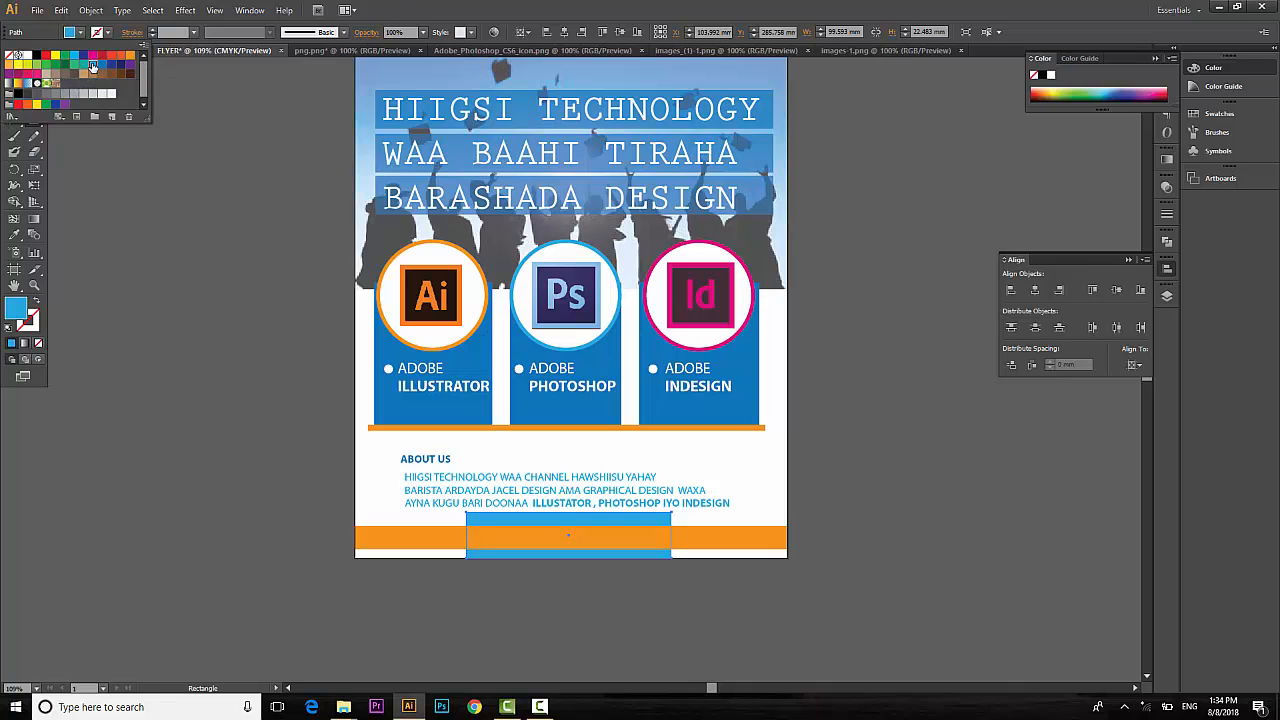
{"action": "left_click", "coordinate": [101, 64]}
{"action": "key", "text": "Escape"}
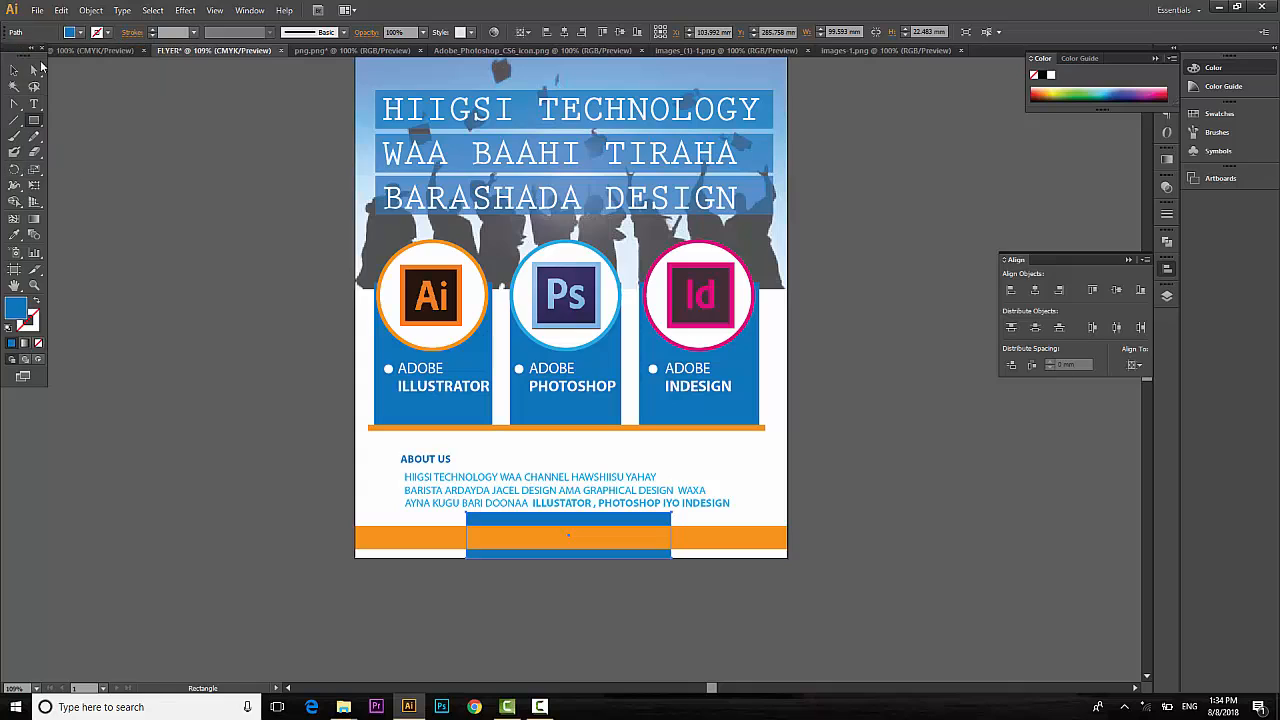
Nudge the rectangle's top corner points inward to taper it into a trapezoid.
{"action": "left_click", "coordinate": [34, 70]}
{"action": "left_click", "coordinate": [470, 518]}
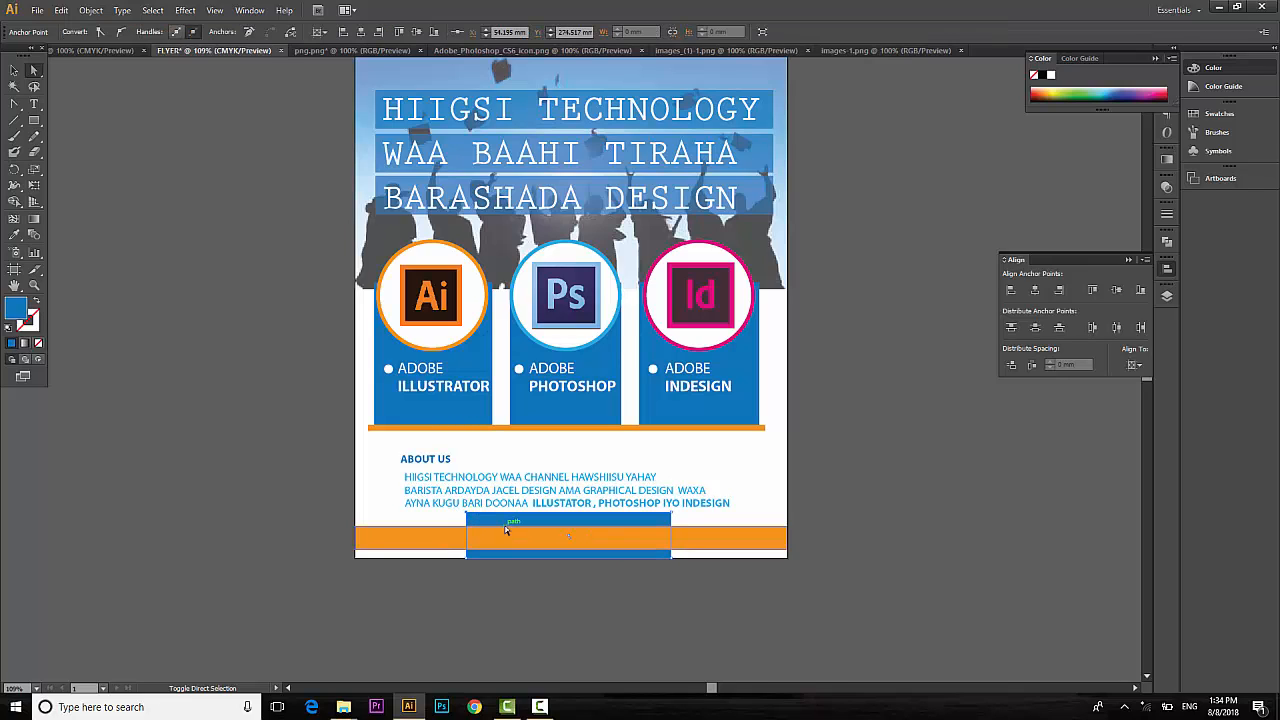
{"action": "key", "text": "shift+Right"}
{"action": "key", "text": "shift+Right"}
{"action": "key", "text": "shift+Right"}
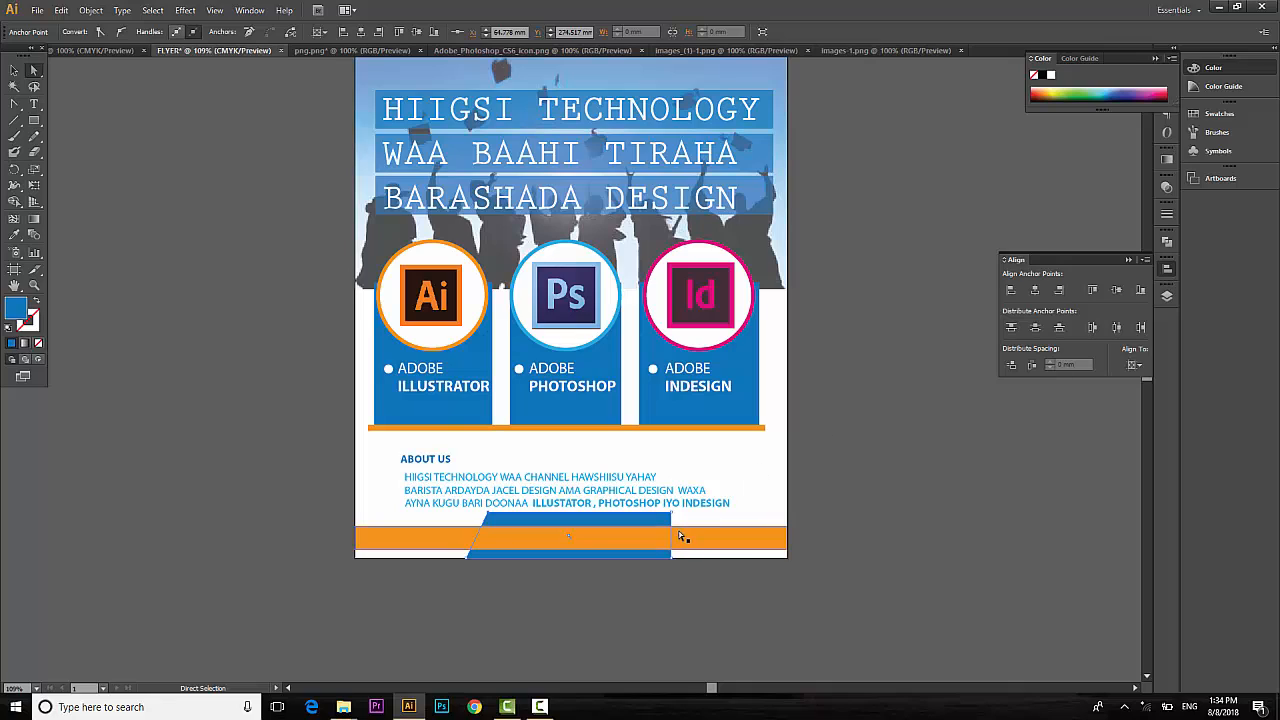
{"action": "key", "text": "shift+Left"}
{"action": "key", "text": "shift+Left"}
{"action": "key", "text": "shift+Left"}
{"action": "key", "text": "shift+Left"}
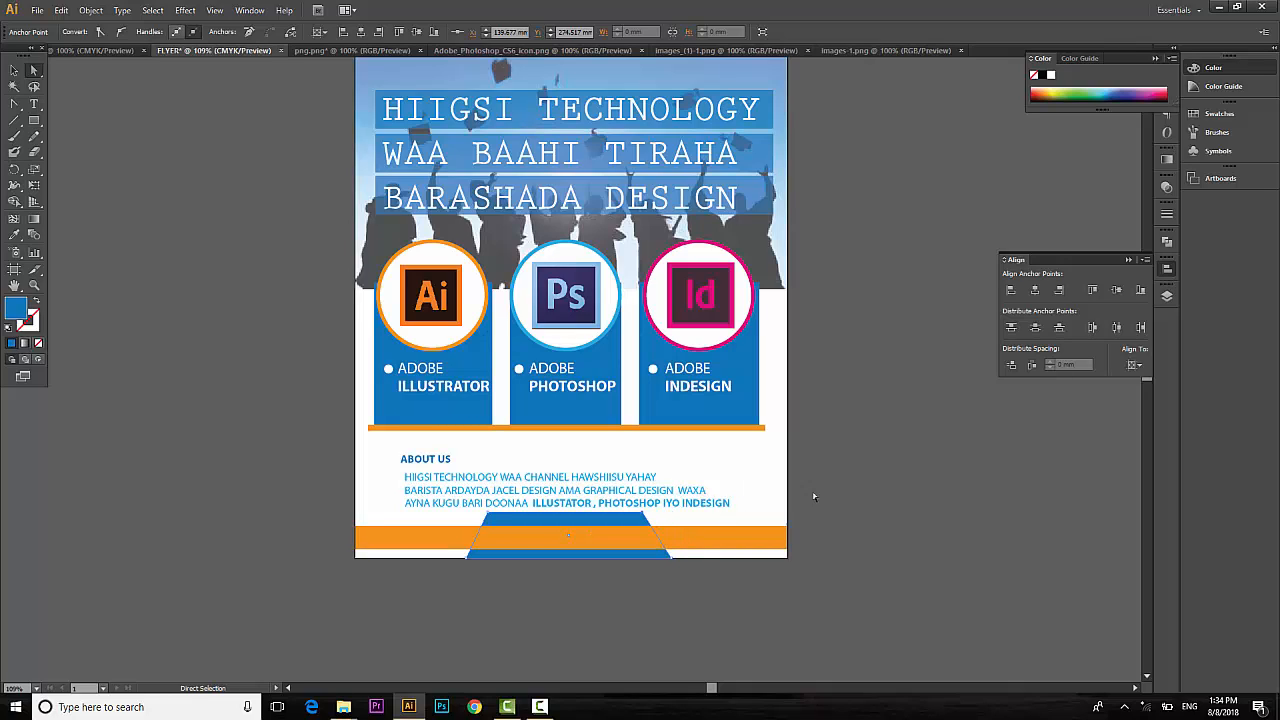
{"action": "left_click", "coordinate": [870, 458]}
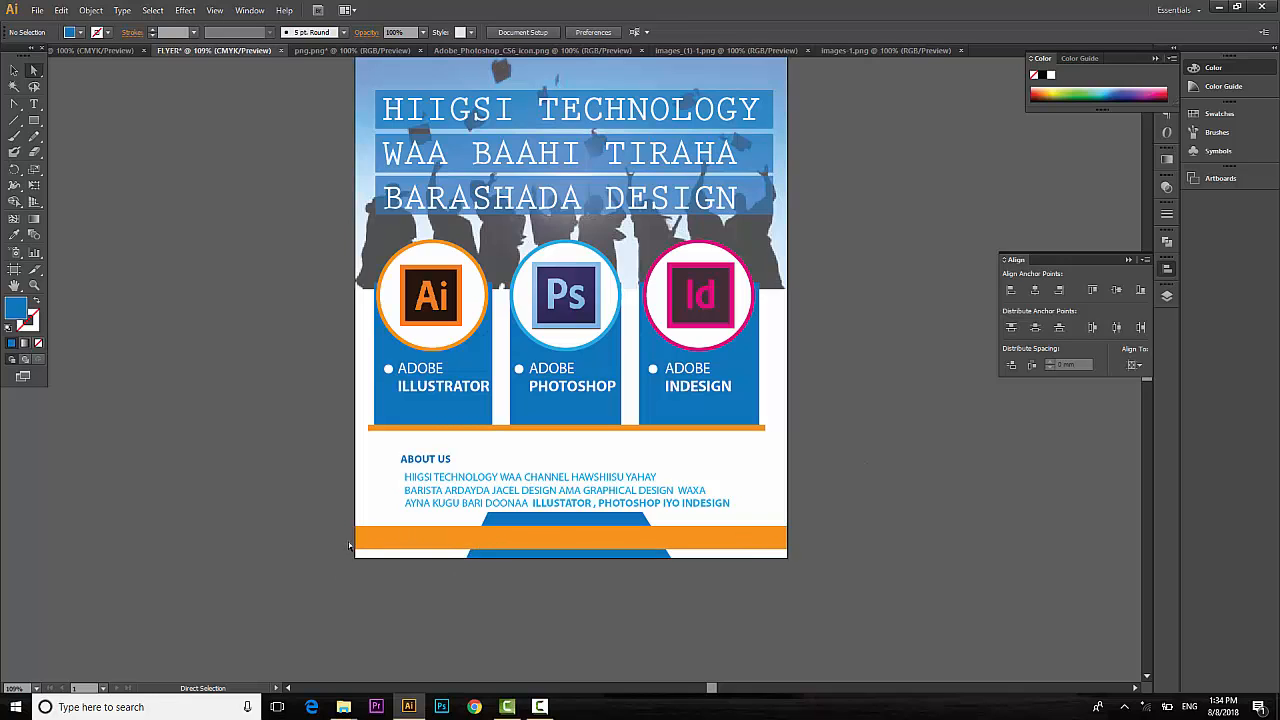
Type CONTACT US, move it onto the blue trapezoid and fill it white.
{"action": "left_click", "coordinate": [33, 105]}
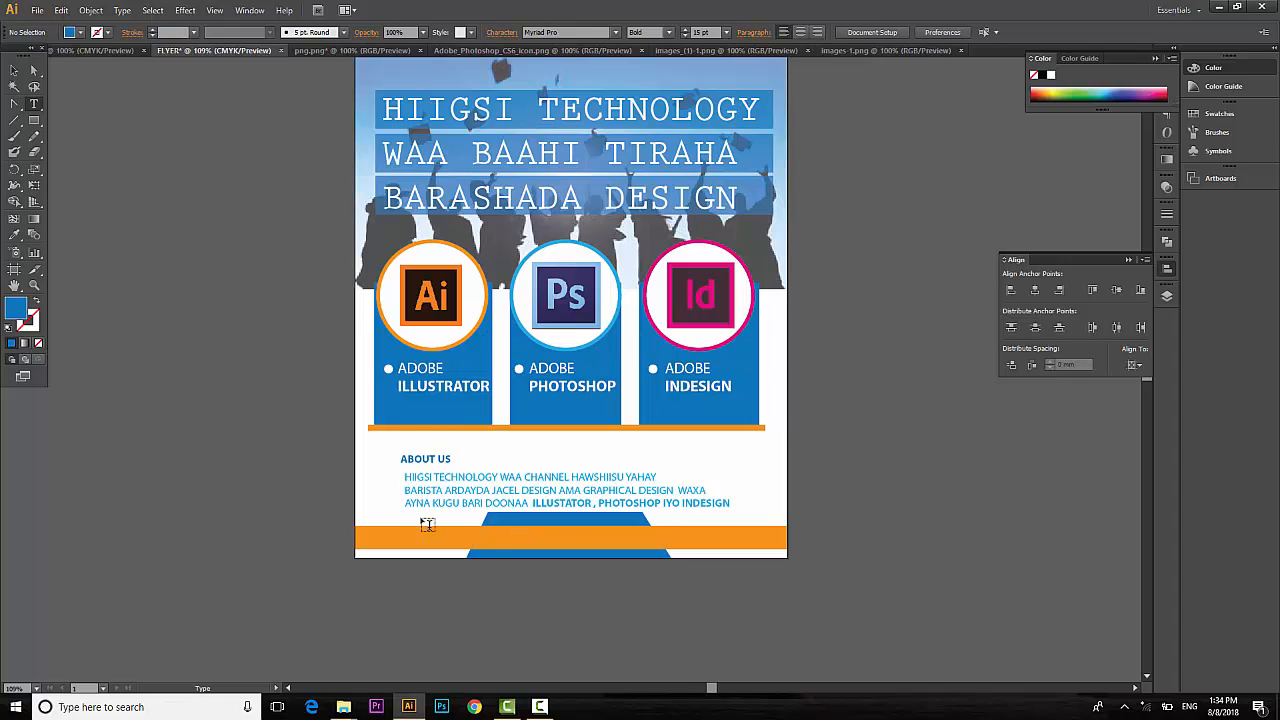
{"action": "left_click", "coordinate": [429, 603]}
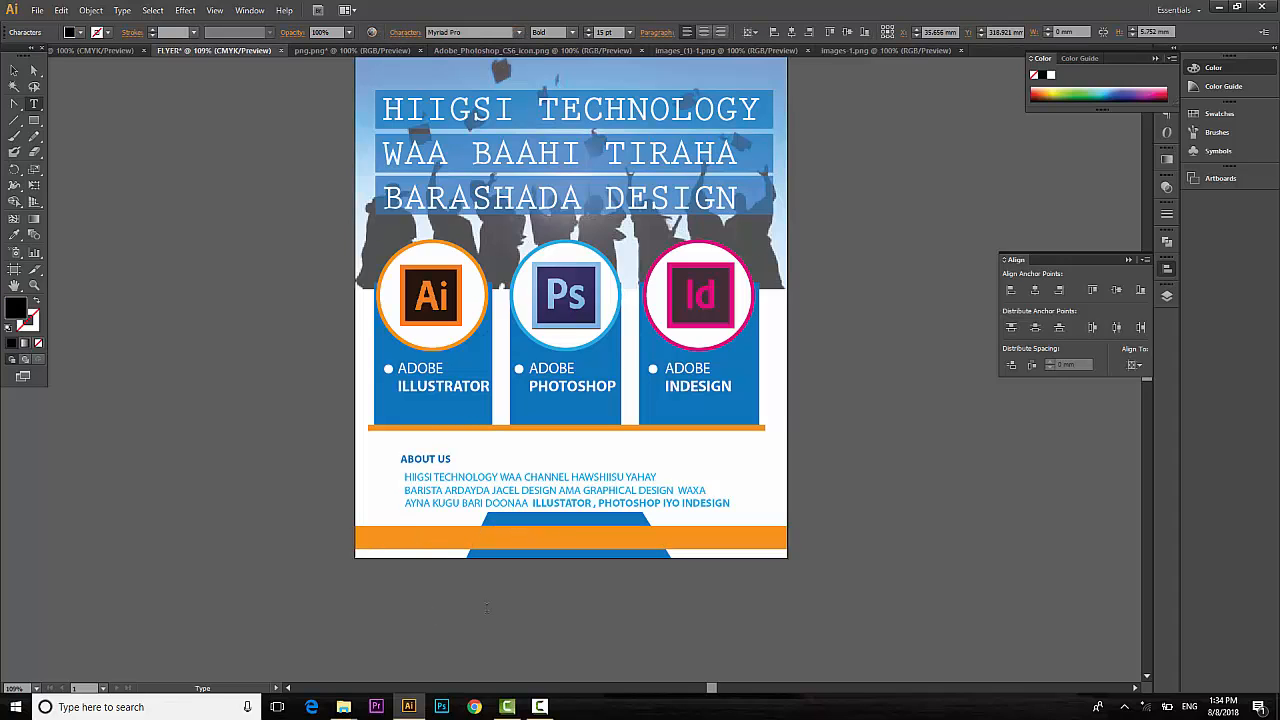
{"action": "type", "text": "CONTACT US"}
{"action": "key", "text": "Escape"}
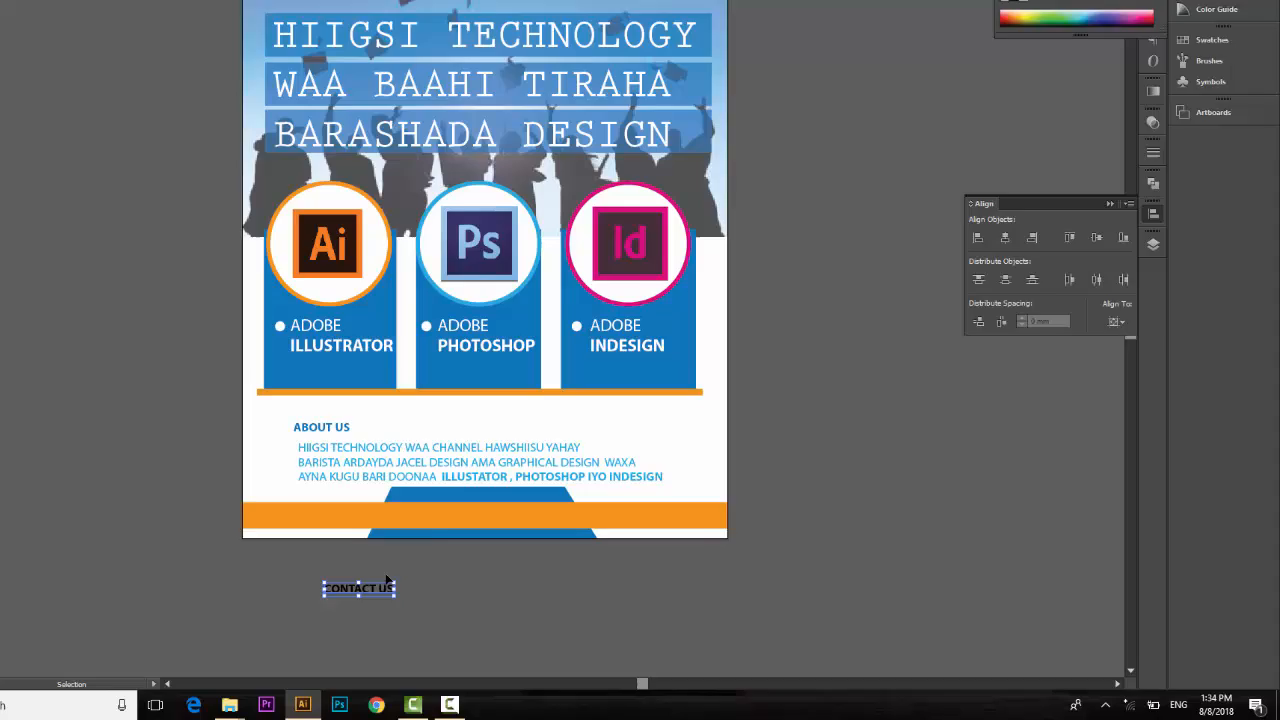
{"action": "left_click_drag", "start_coordinate": [472, 606], "coordinate": [560, 521]}
{"action": "key", "text": "Up"}
{"action": "key", "text": "Up"}
{"action": "key", "text": "Up"}
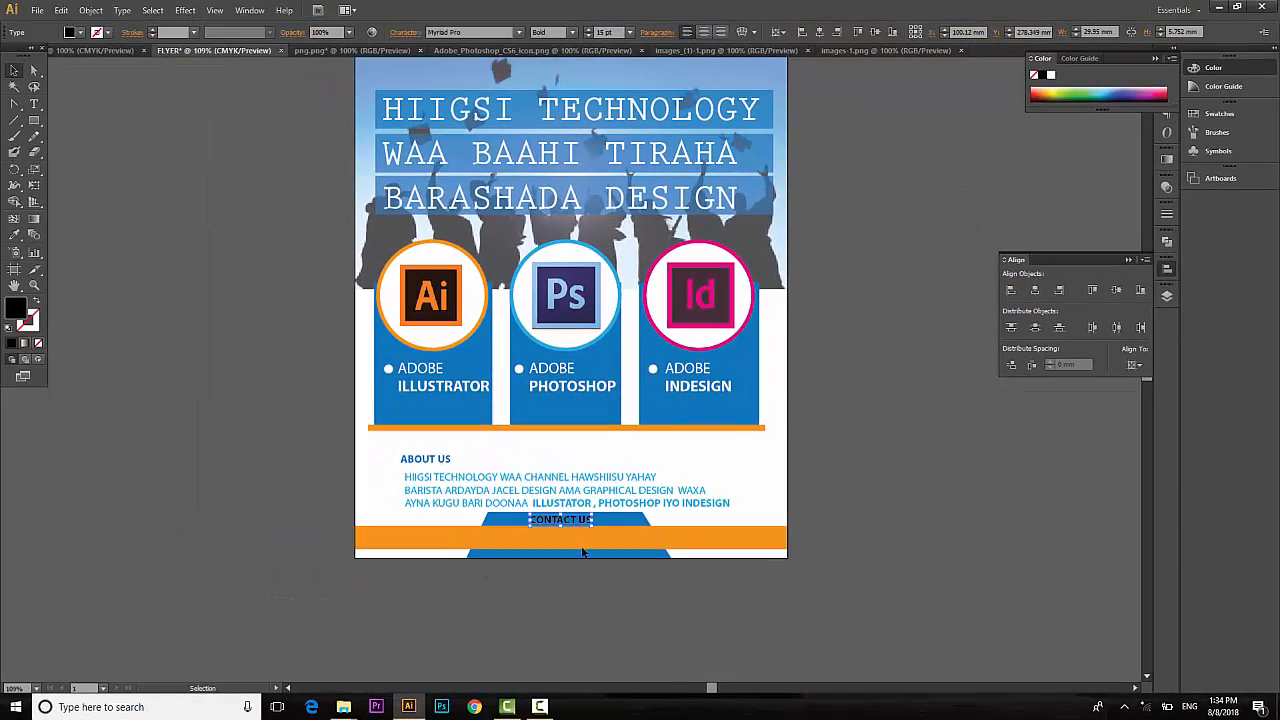
{"action": "left_click", "coordinate": [76, 38]}
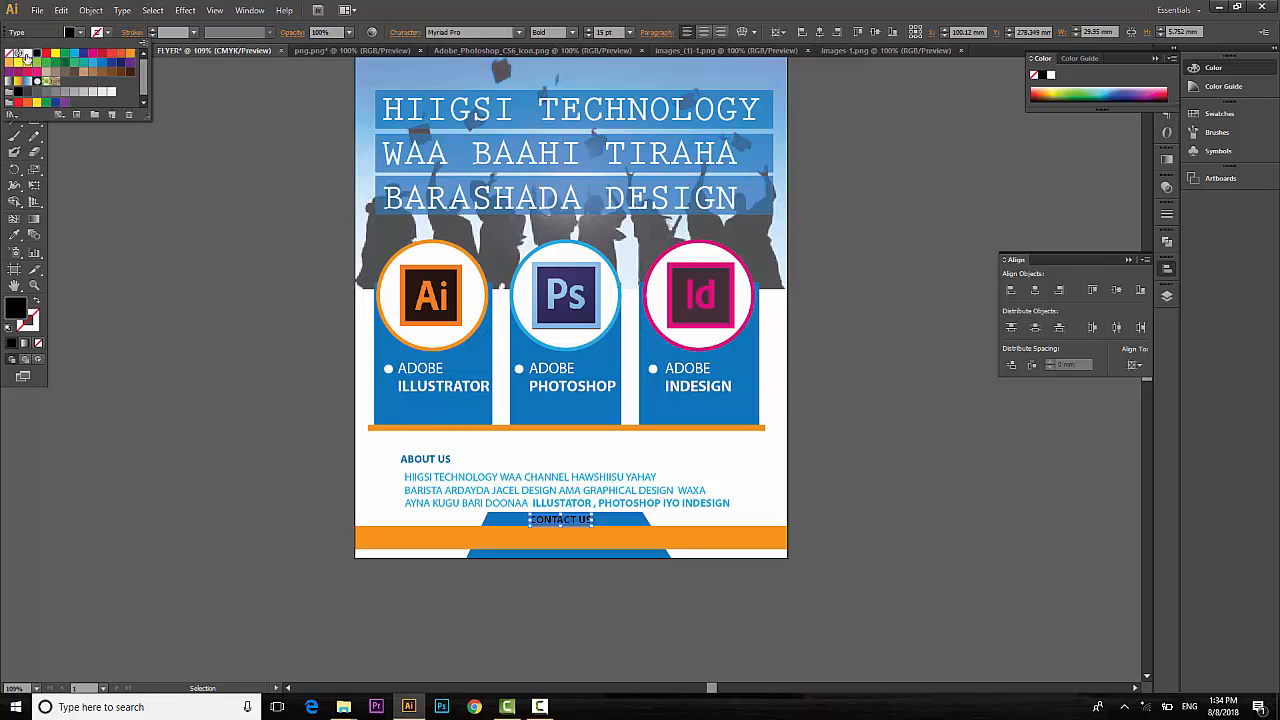
{"action": "left_click", "coordinate": [27, 53]}
{"action": "left_click", "coordinate": [980, 480]}
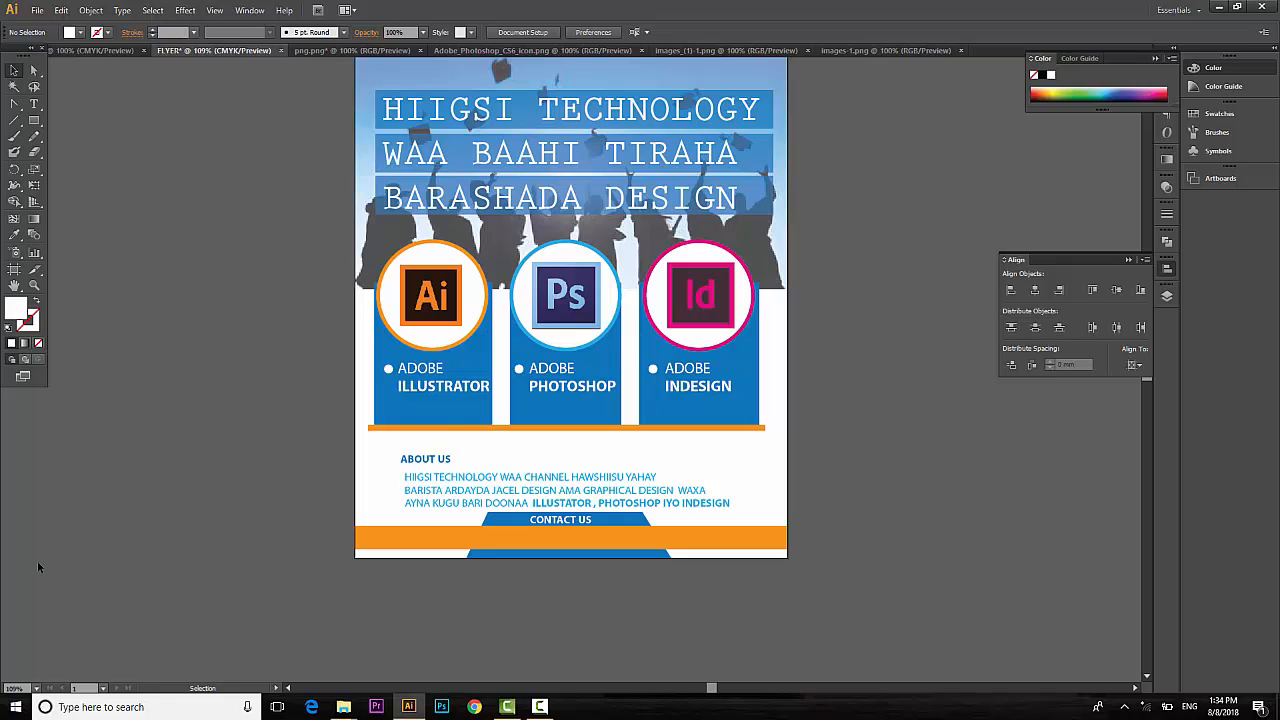
{"action": "left_click", "coordinate": [33, 104]}
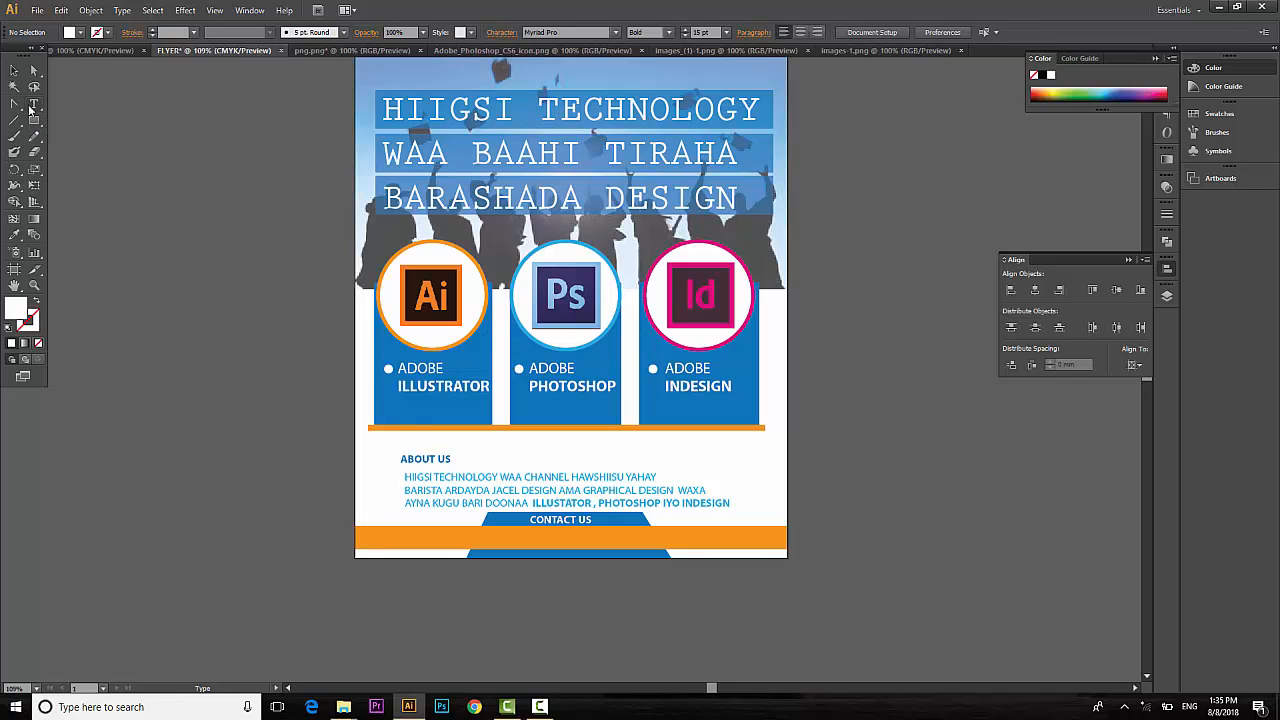
{"action": "left_click", "coordinate": [14, 70]}
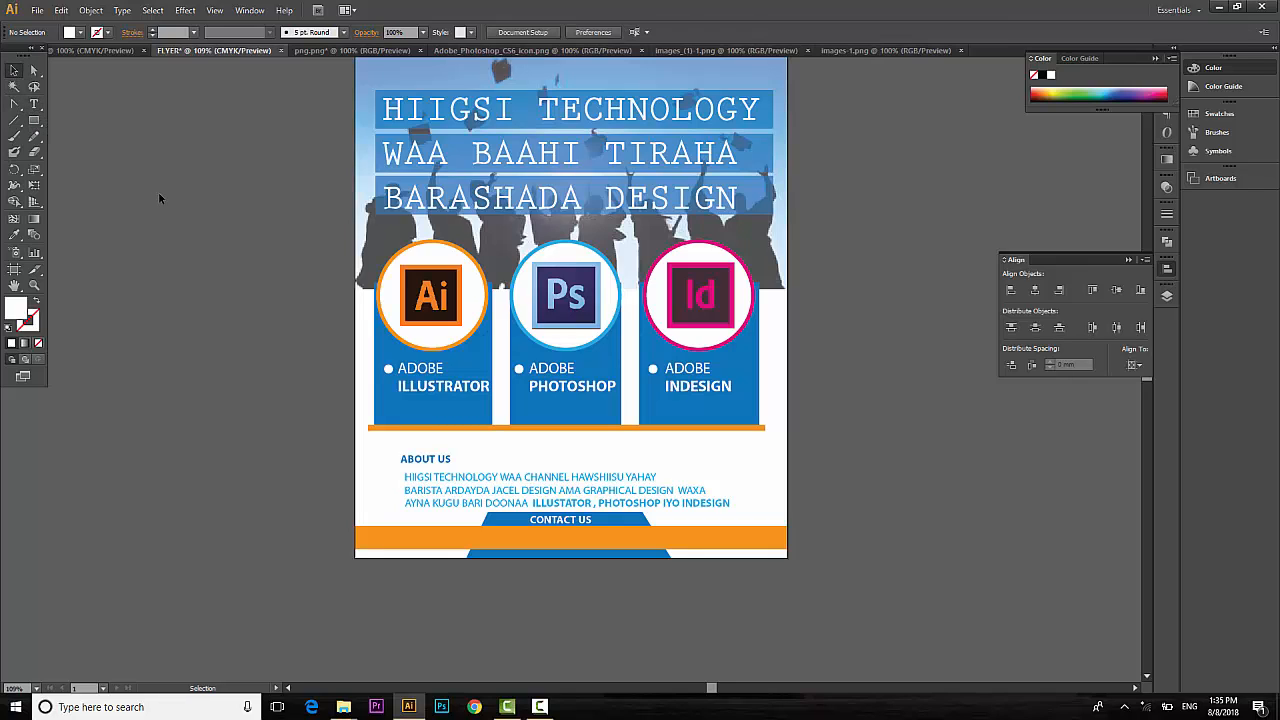
Bring the pin icon from the icons document, shrink it onto the footer's left end, zoom to 200%.
{"action": "left_click", "coordinate": [110, 46]}
{"action": "left_click", "coordinate": [964, 274]}
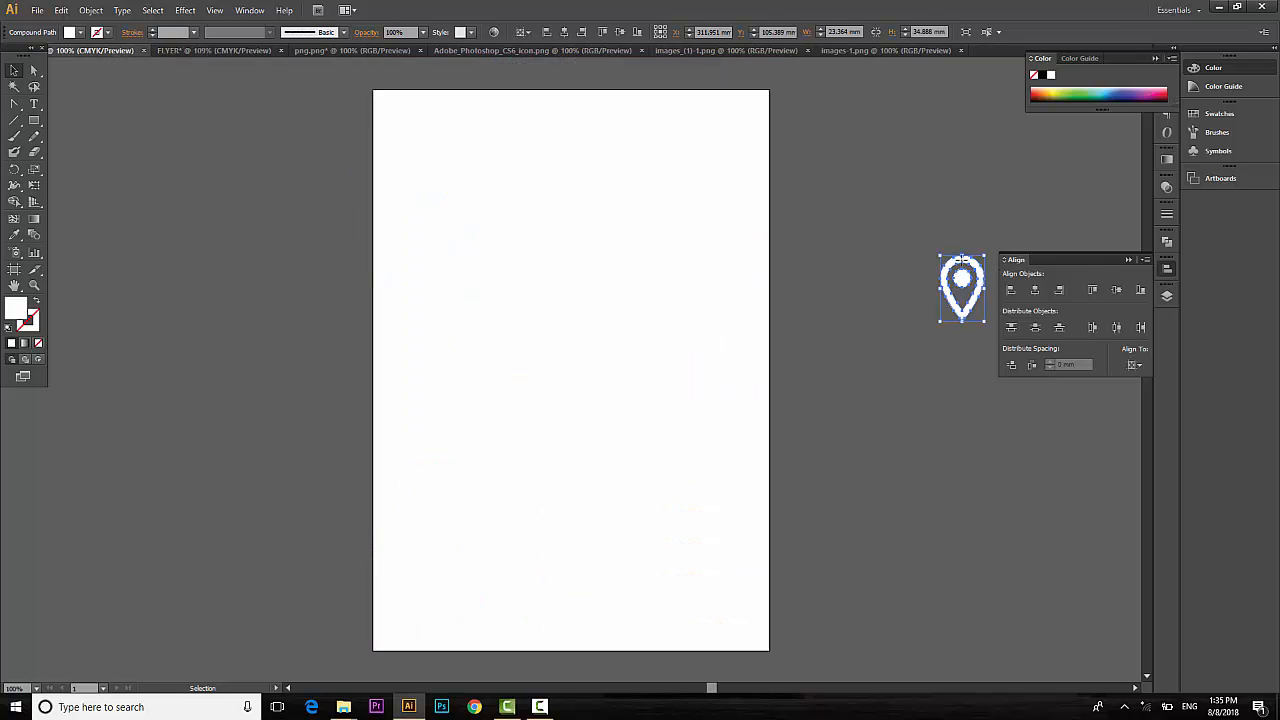
{"action": "left_click", "coordinate": [222, 50]}
{"action": "left_click_drag", "start_coordinate": [222, 50], "coordinate": [410, 545]}
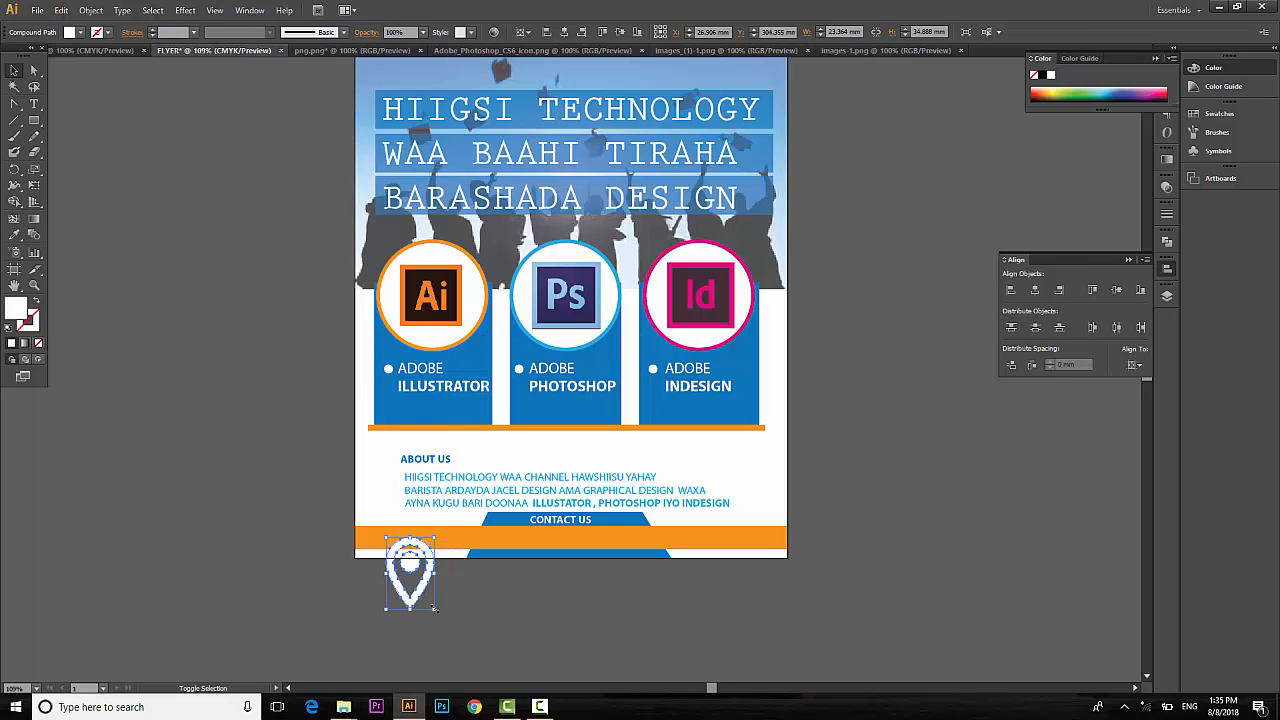
{"action": "left_click_drag", "start_coordinate": [434, 607], "coordinate": [422, 590]}
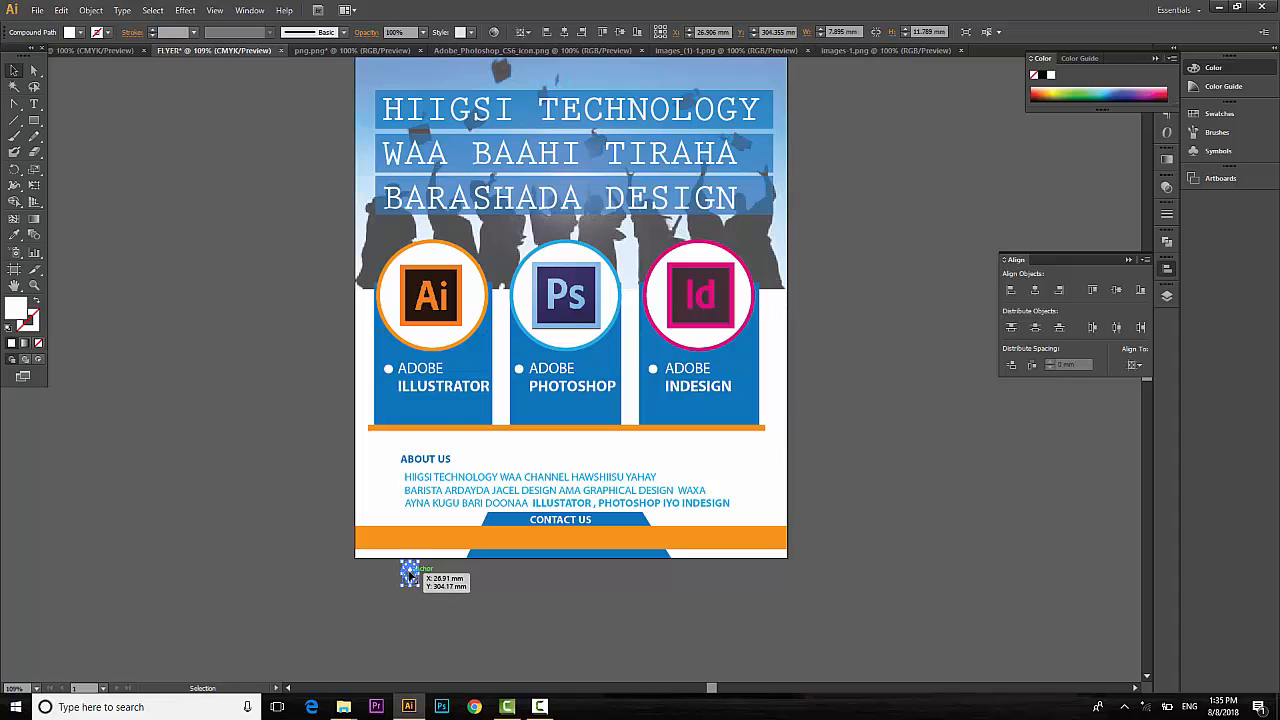
{"action": "mouse_move", "coordinate": [407, 568]}
{"action": "left_mouse_down"}
{"action": "mouse_move", "coordinate": [397, 530]}
{"action": "mouse_move", "coordinate": [385, 534]}
{"action": "mouse_move", "coordinate": [398, 550]}
{"action": "left_mouse_up"}
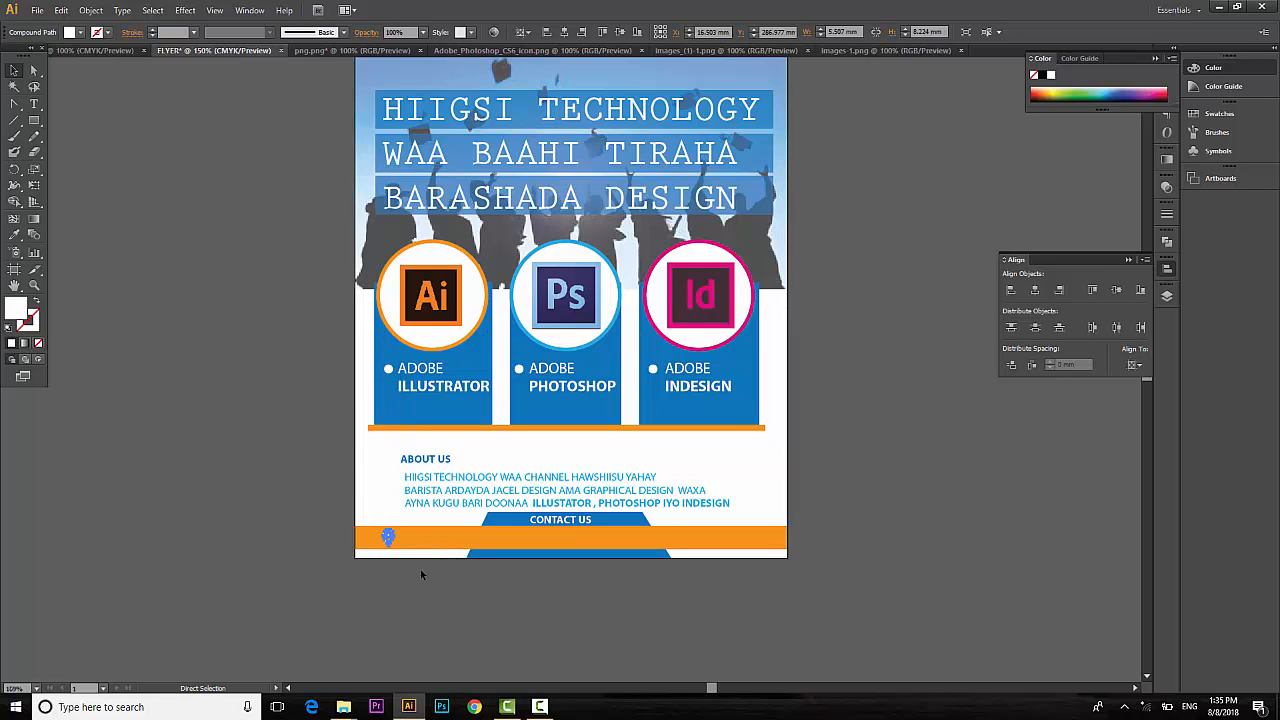
{"action": "key", "text": "ctrl+plus"}
{"action": "key", "text": "ctrl+plus"}
{"action": "scroll", "coordinate": [425, 573], "scroll_direction": "down", "scroll_amount": 5}
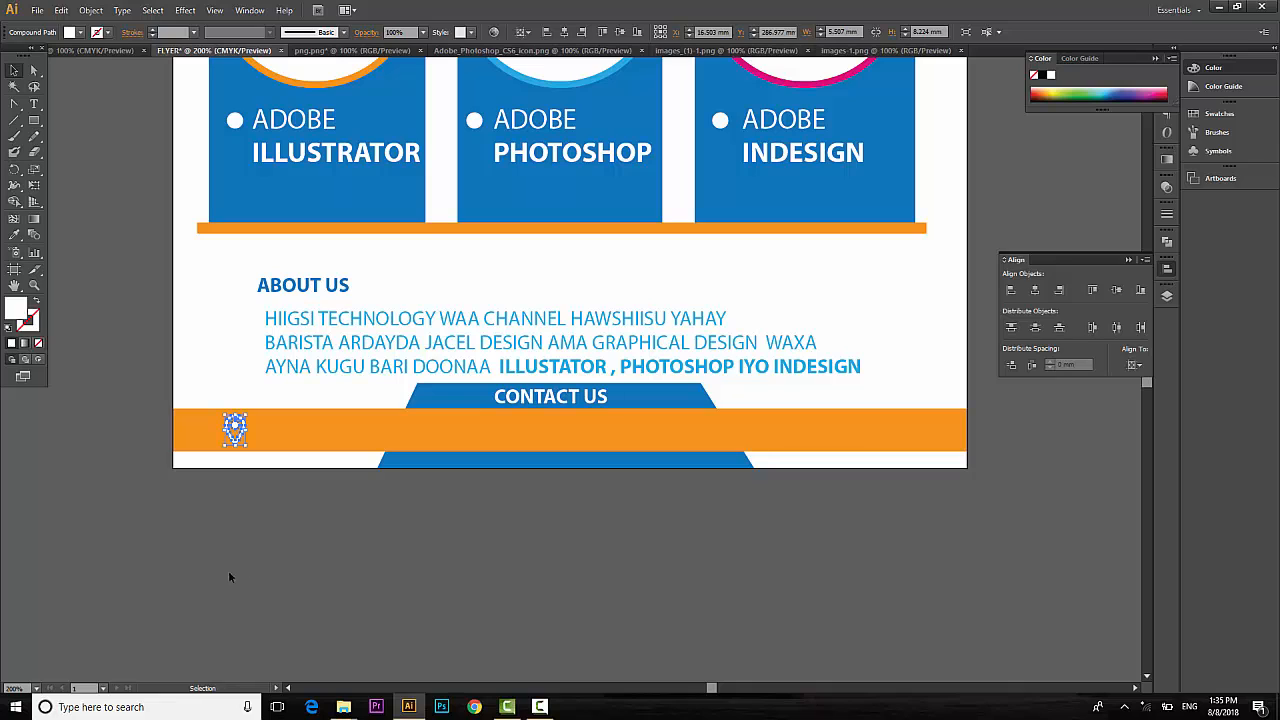
{"action": "left_click", "coordinate": [224, 606]}
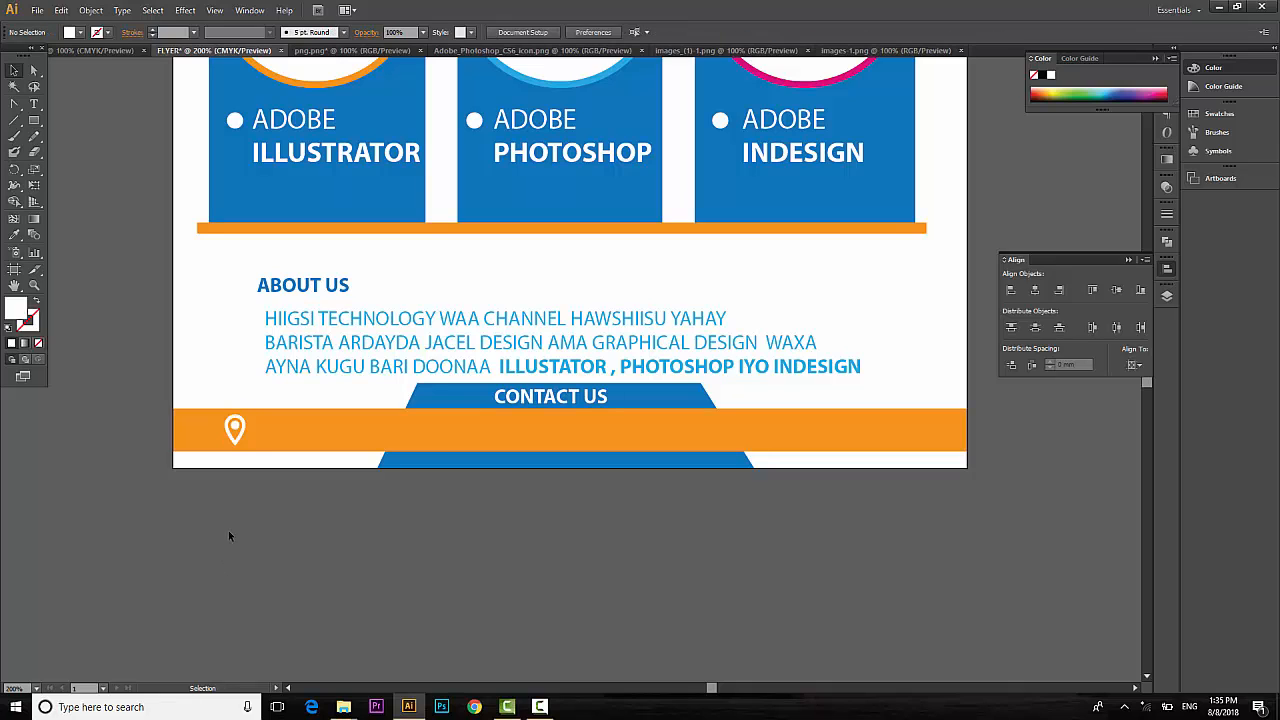
Type NAIROBI KEYNA beside the pin and set its font style to Regular.
{"action": "left_click", "coordinate": [34, 104]}
{"action": "left_click", "coordinate": [306, 500]}
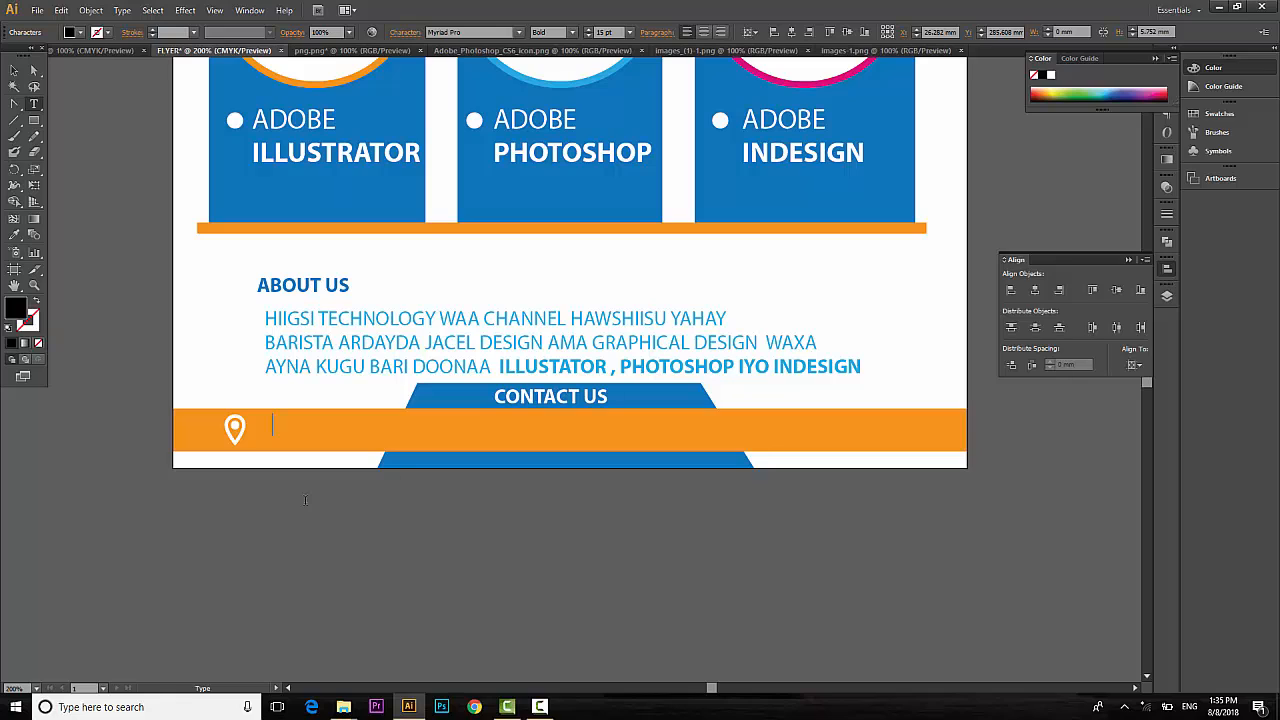
{"action": "type", "text": "NAIROBI K"}
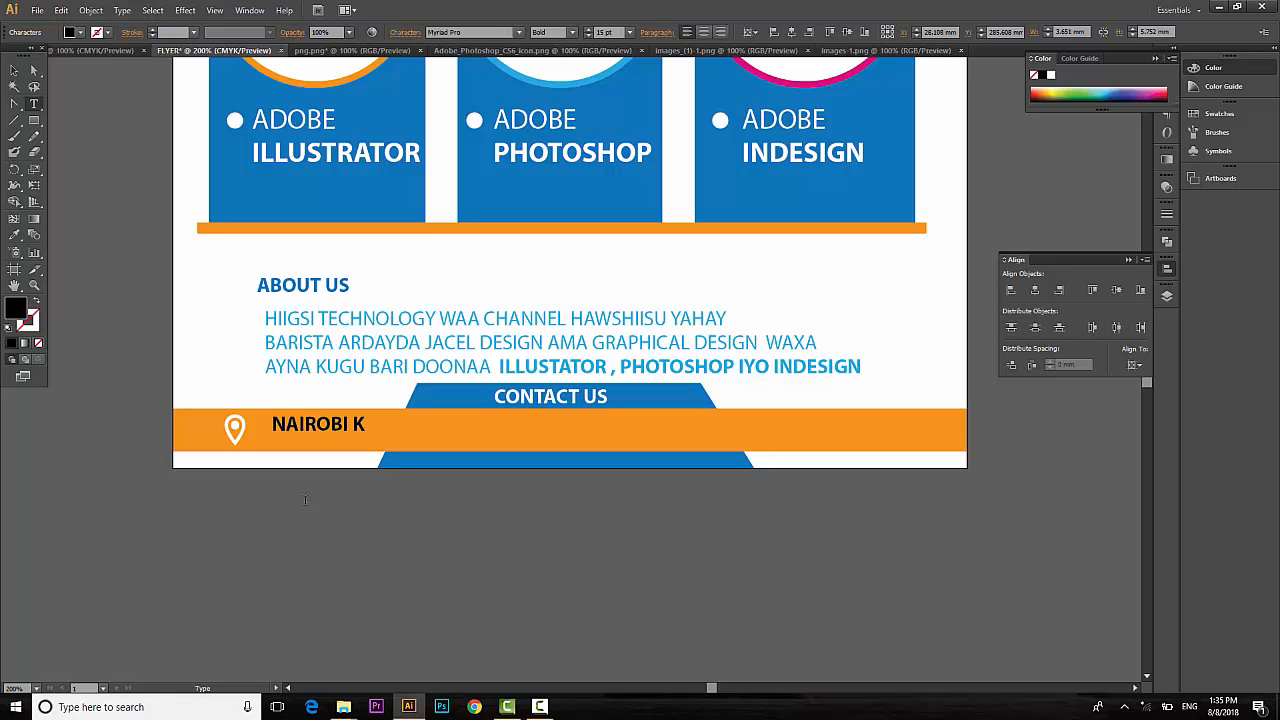
{"action": "type", "text": "EYNA"}
{"action": "left_click", "coordinate": [14, 70]}
{"action": "left_click_drag", "start_coordinate": [336, 424], "coordinate": [324, 430]}
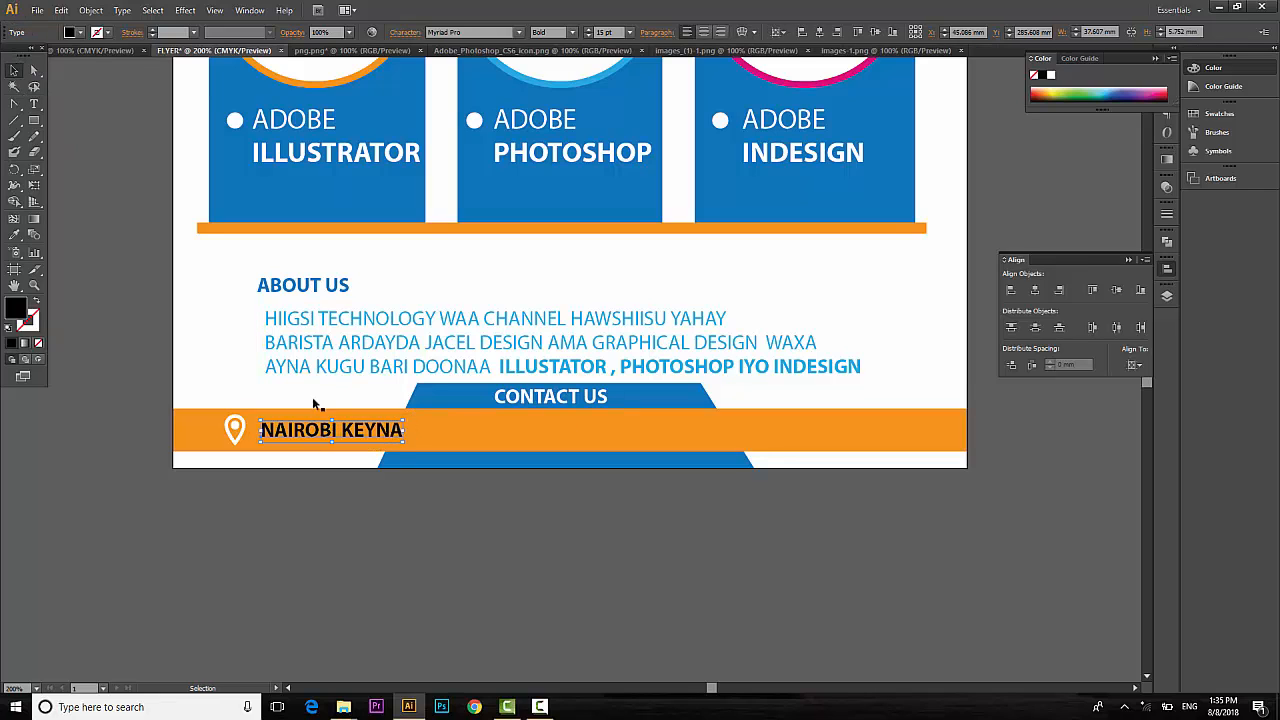
{"action": "left_click", "coordinate": [571, 32]}
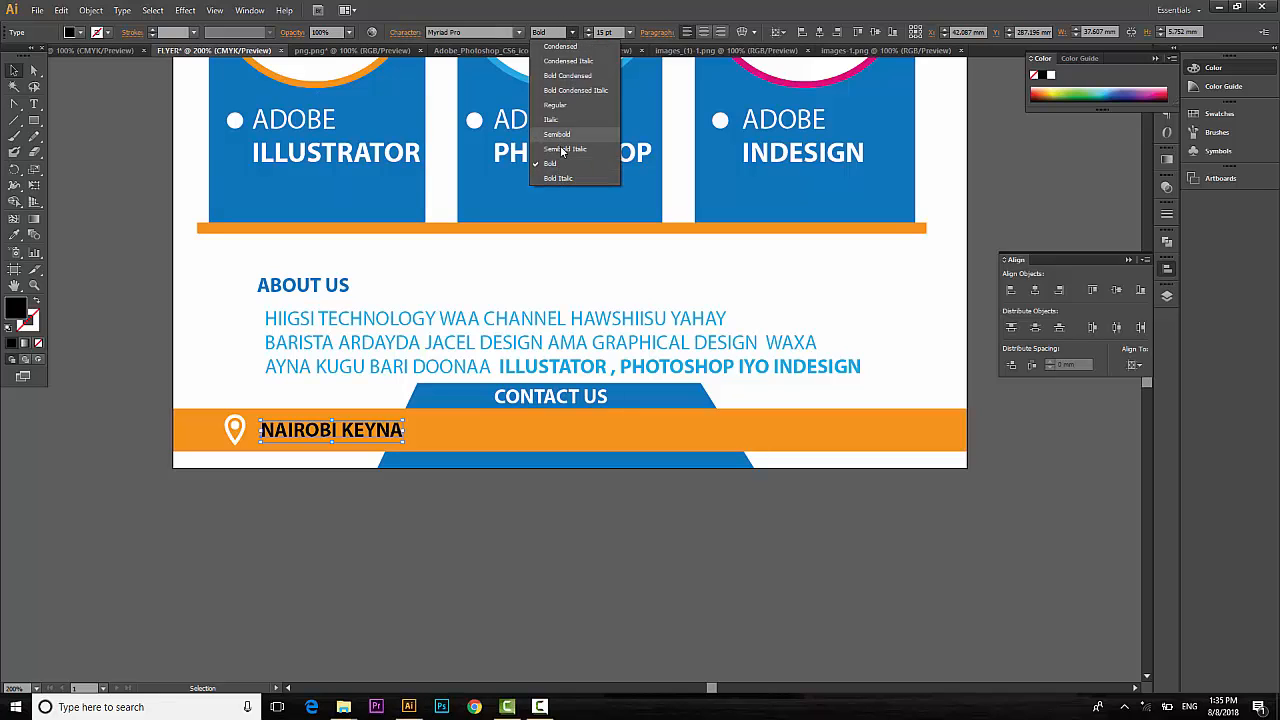
{"action": "left_click", "coordinate": [556, 106]}
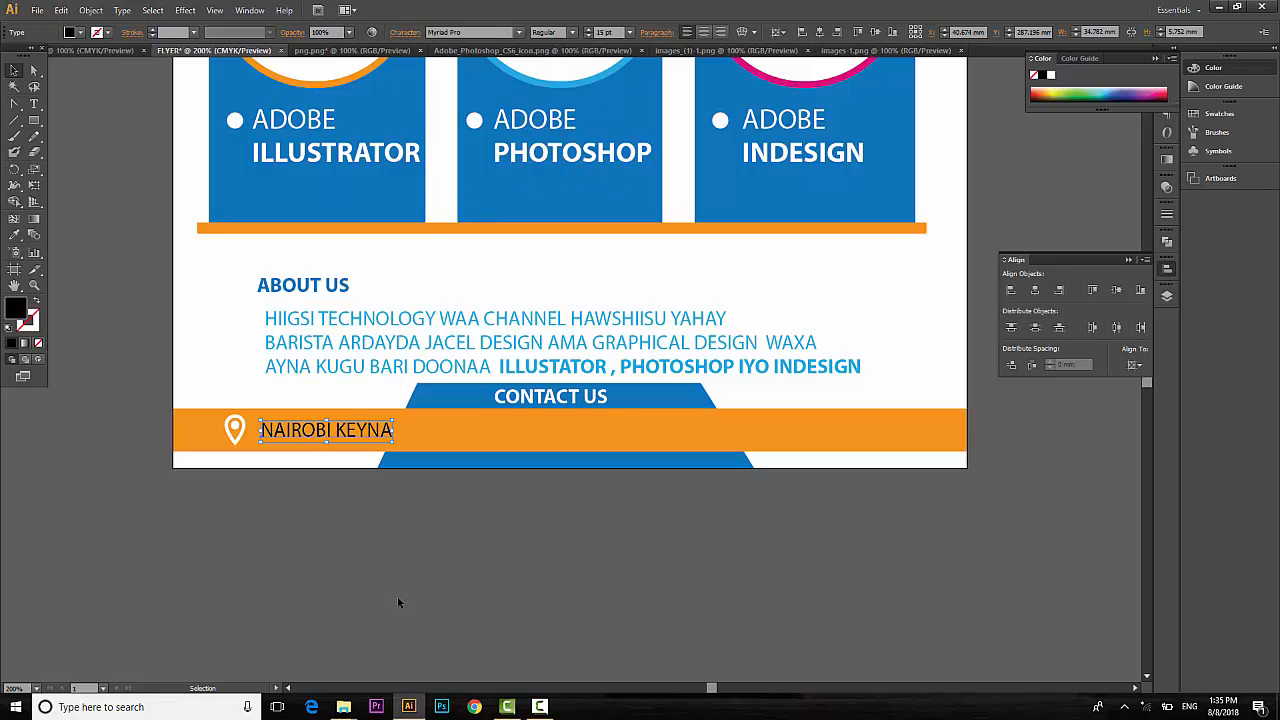
{"action": "left_click", "coordinate": [397, 596]}
Correct the spelling to NAIROBI KENYA and fill the text white.
{"action": "key", "text": "t"}
{"action": "left_click", "coordinate": [361, 430]}
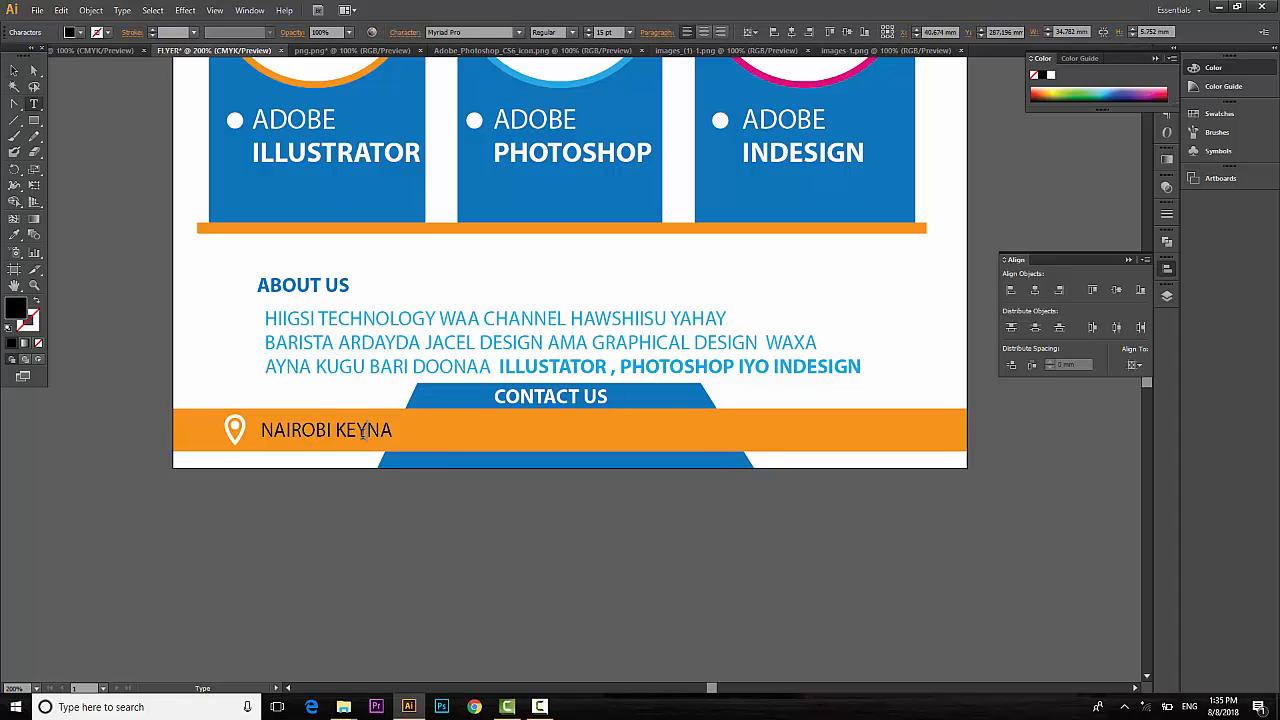
{"action": "left_click_drag", "start_coordinate": [361, 430], "coordinate": [579, 453]}
{"action": "type", "text": "NYA"}
{"action": "left_click", "coordinate": [14, 68]}
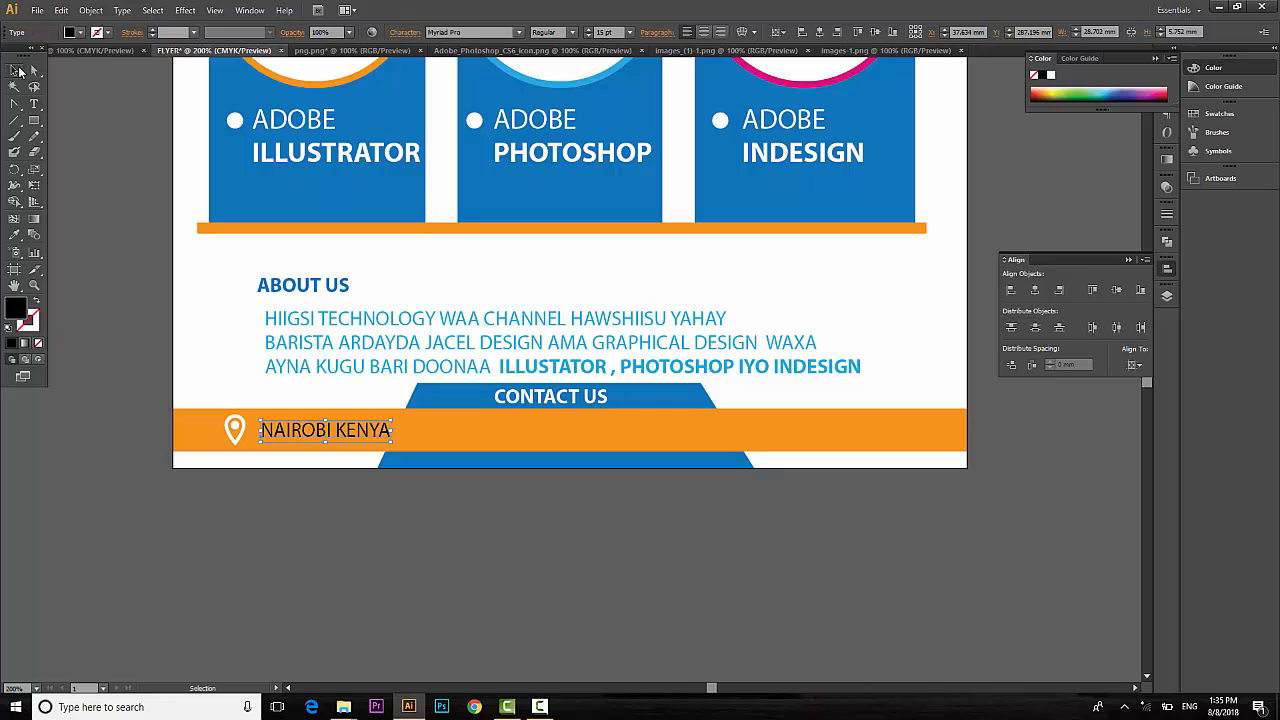
{"action": "left_click", "coordinate": [80, 32]}
{"action": "left_click", "coordinate": [30, 55]}
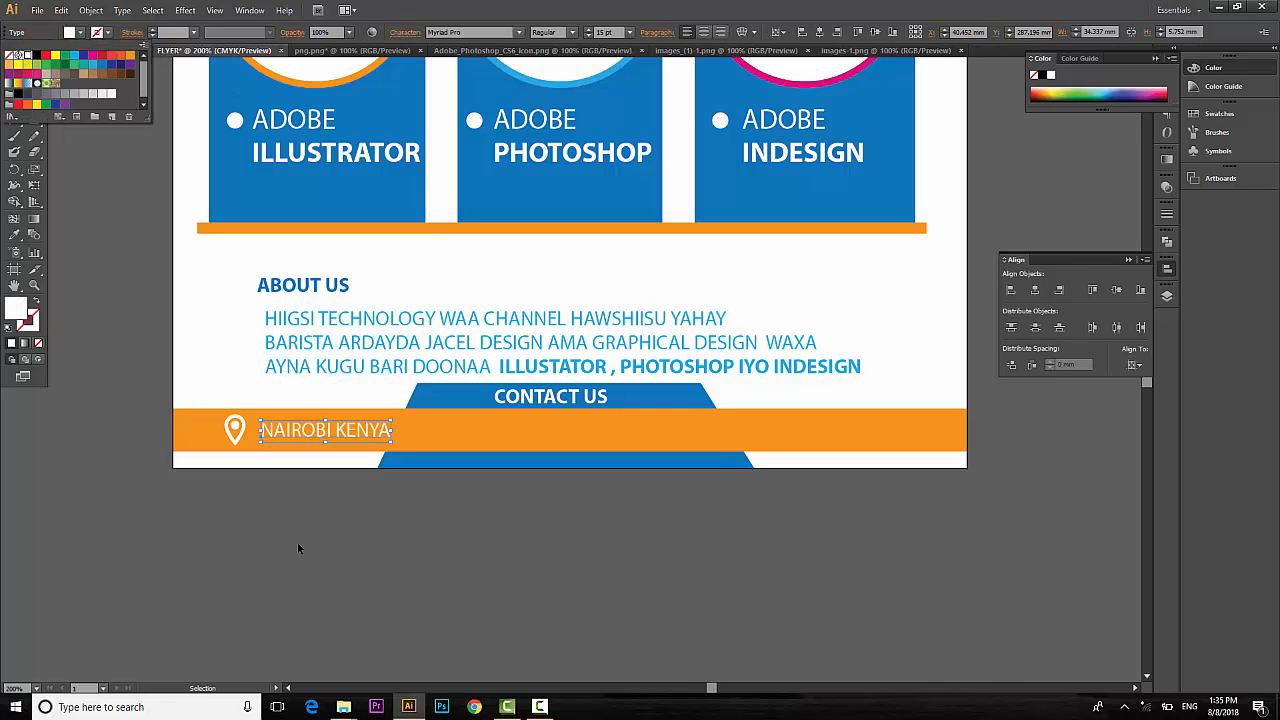
{"action": "left_click", "coordinate": [297, 542]}
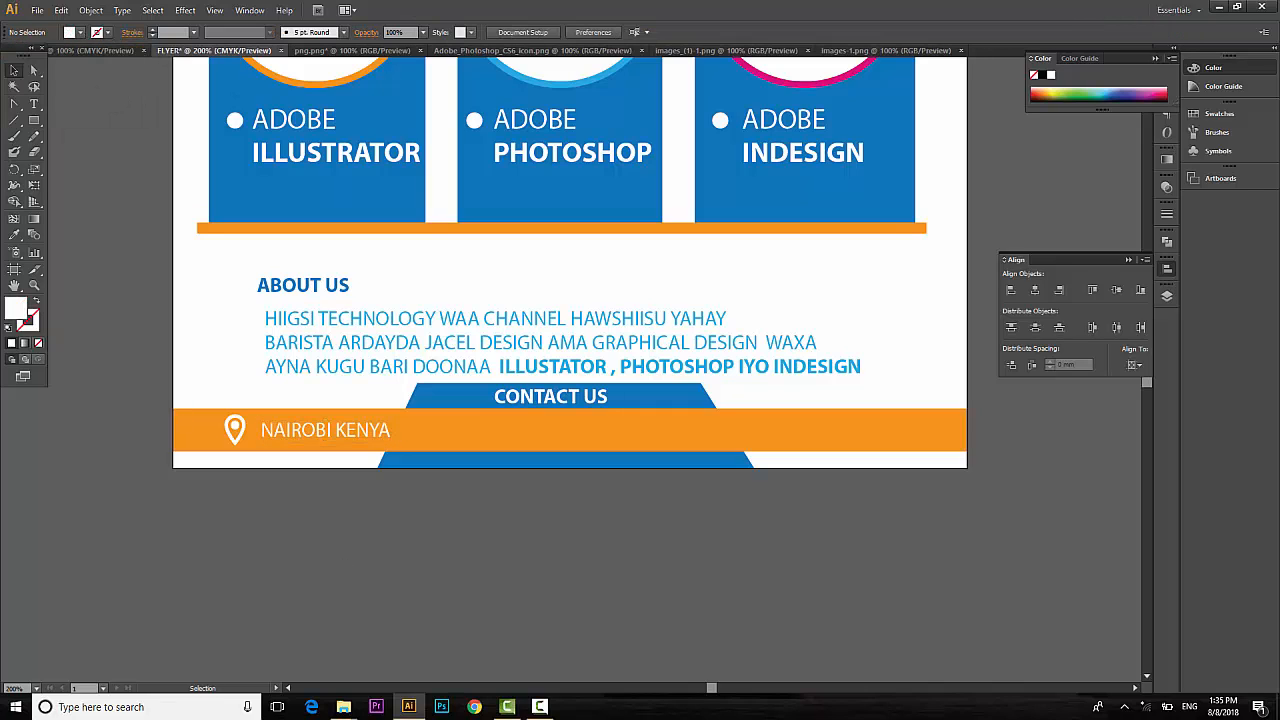
Draw a short vertical line after NAIROBI KENYA with a 1 pt white stroke.
{"action": "left_click", "coordinate": [14, 120]}
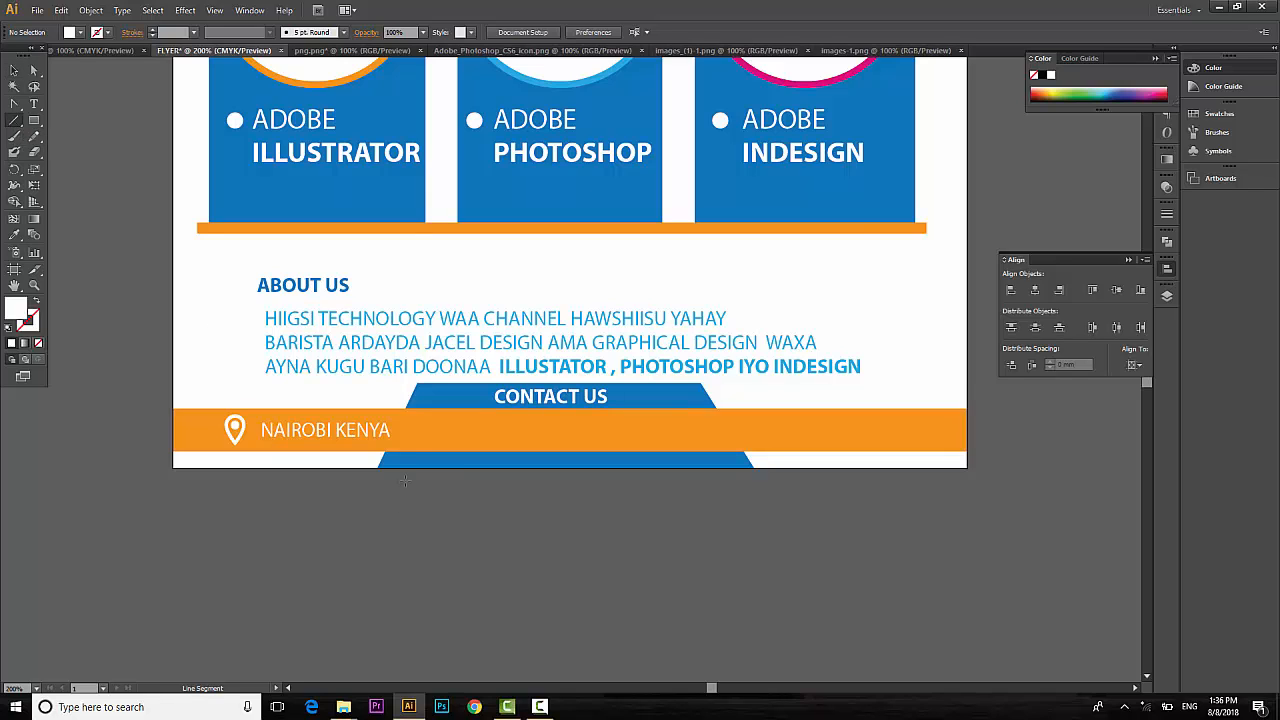
{"action": "left_click_drag", "start_coordinate": [423, 423], "coordinate": [424, 445]}
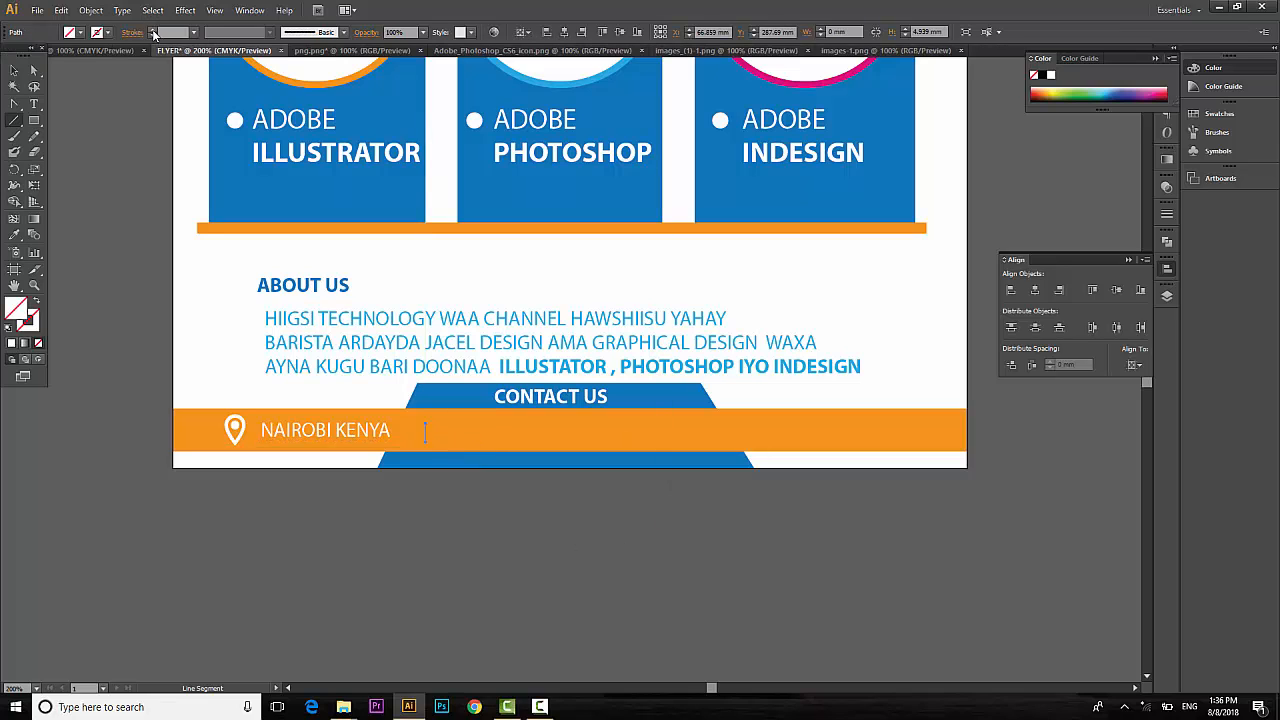
{"action": "left_click", "coordinate": [153, 30]}
{"action": "left_click", "coordinate": [109, 34]}
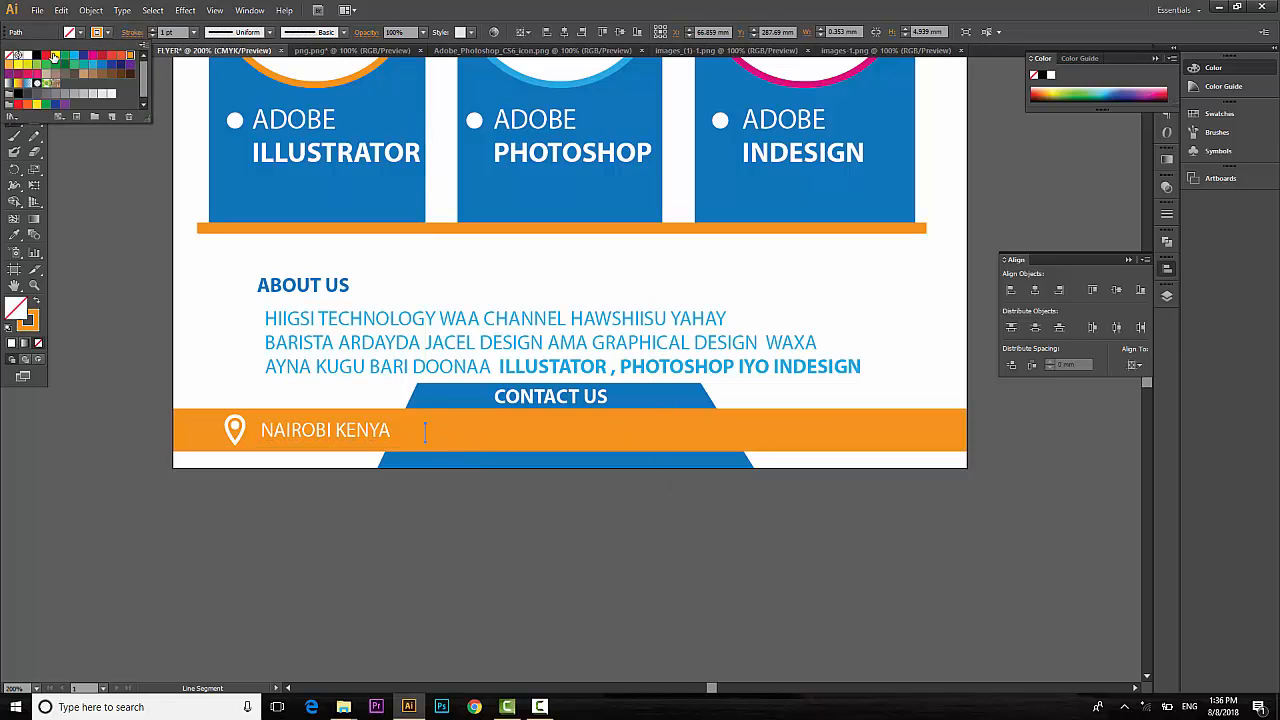
{"action": "left_click", "coordinate": [23, 53]}
{"action": "left_click", "coordinate": [10, 162]}
{"action": "left_click", "coordinate": [20, 77]}
{"action": "left_click", "coordinate": [20, 78]}
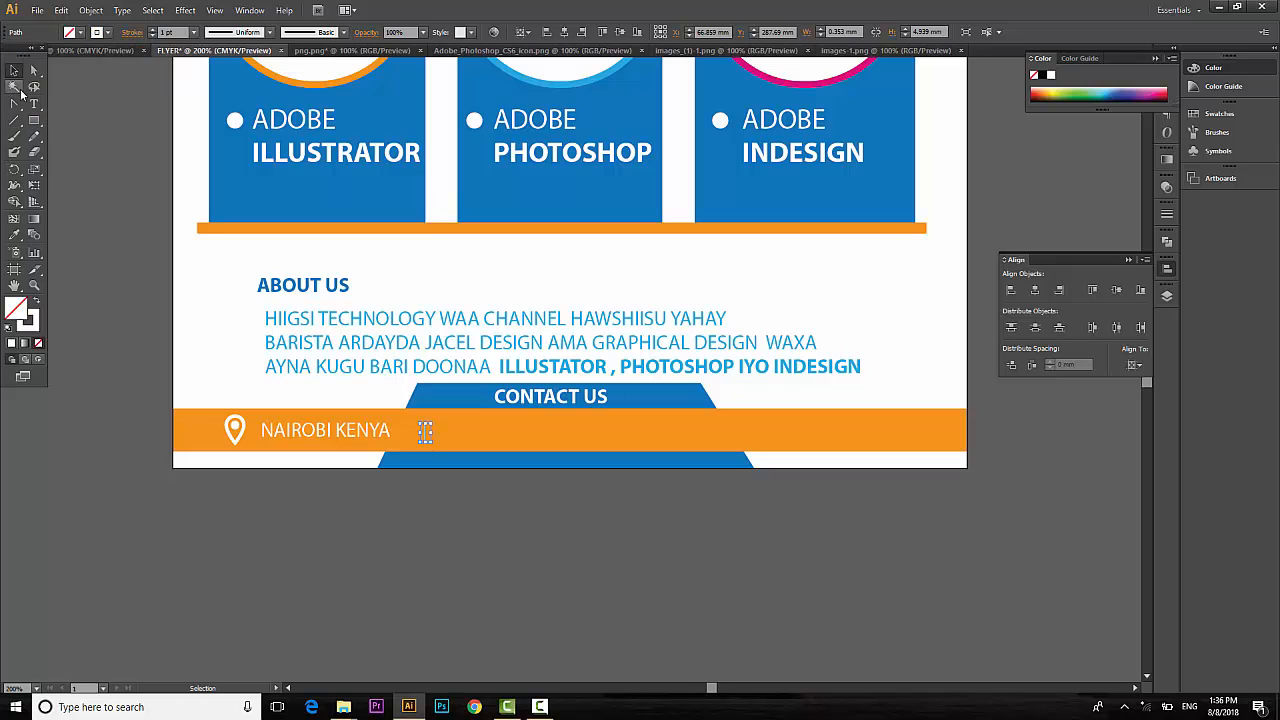
{"action": "left_click", "coordinate": [83, 33]}
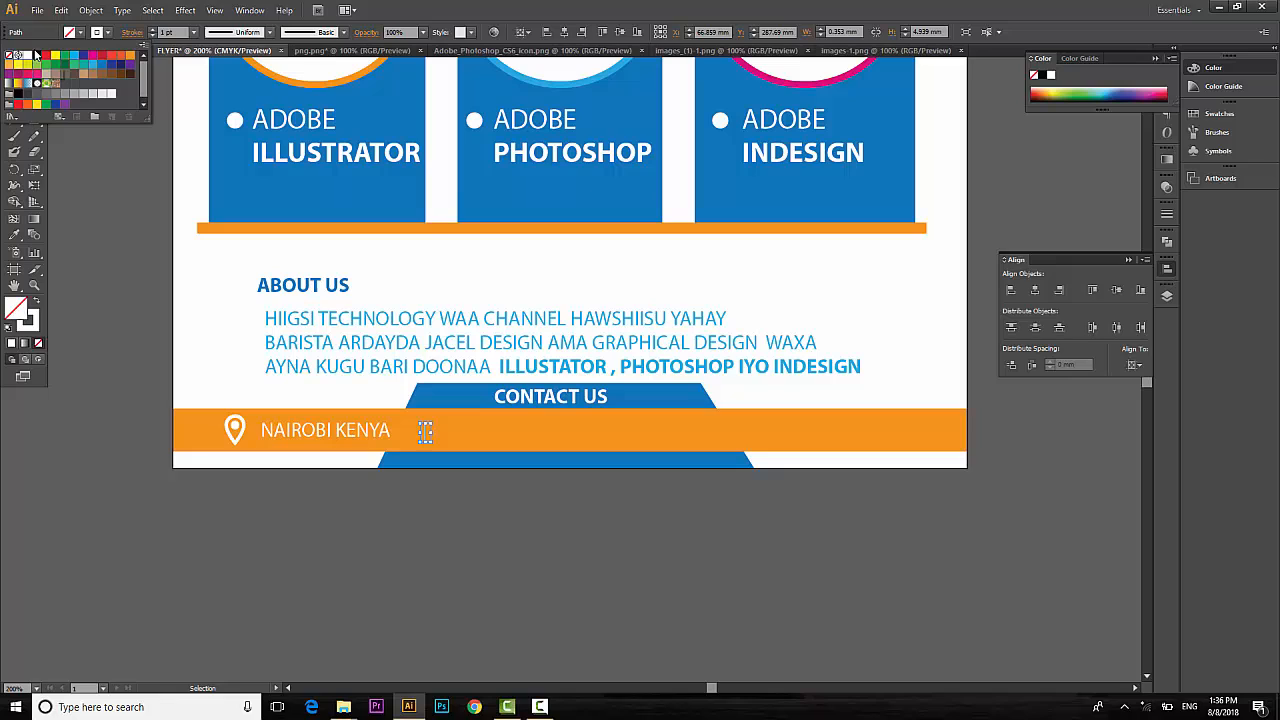
{"action": "left_click", "coordinate": [107, 36]}
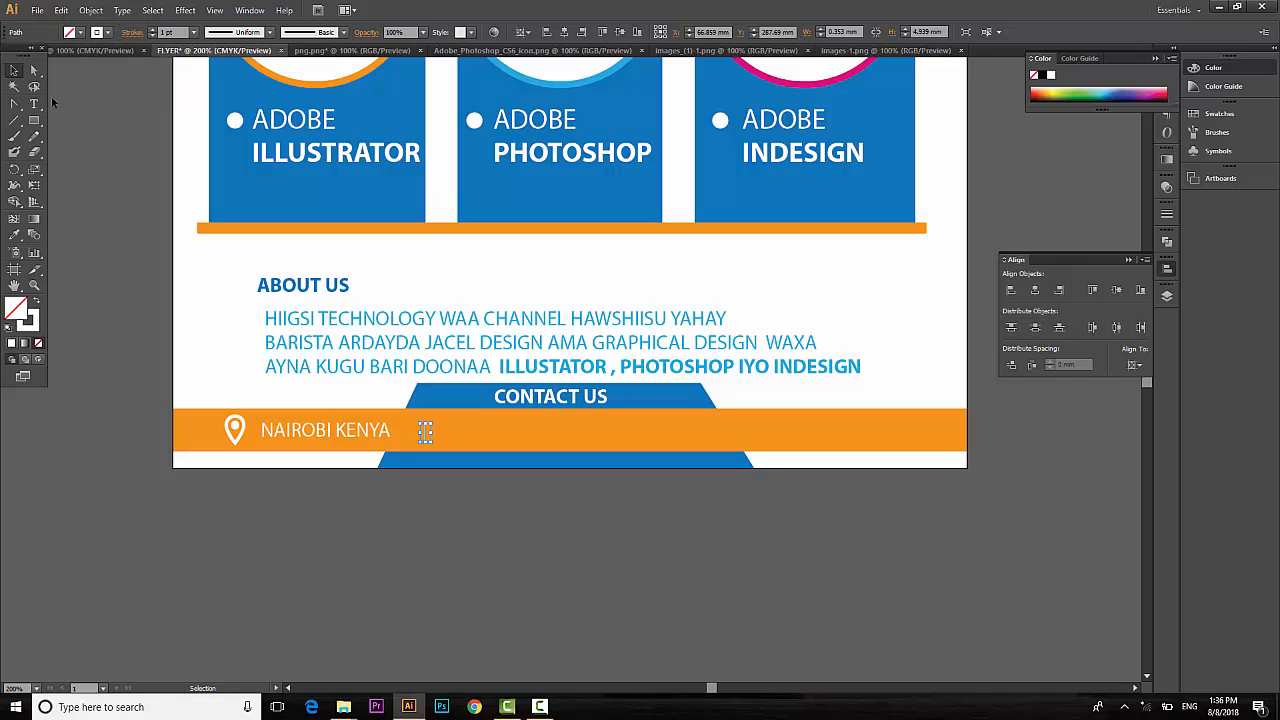
{"action": "left_click", "coordinate": [569, 588]}
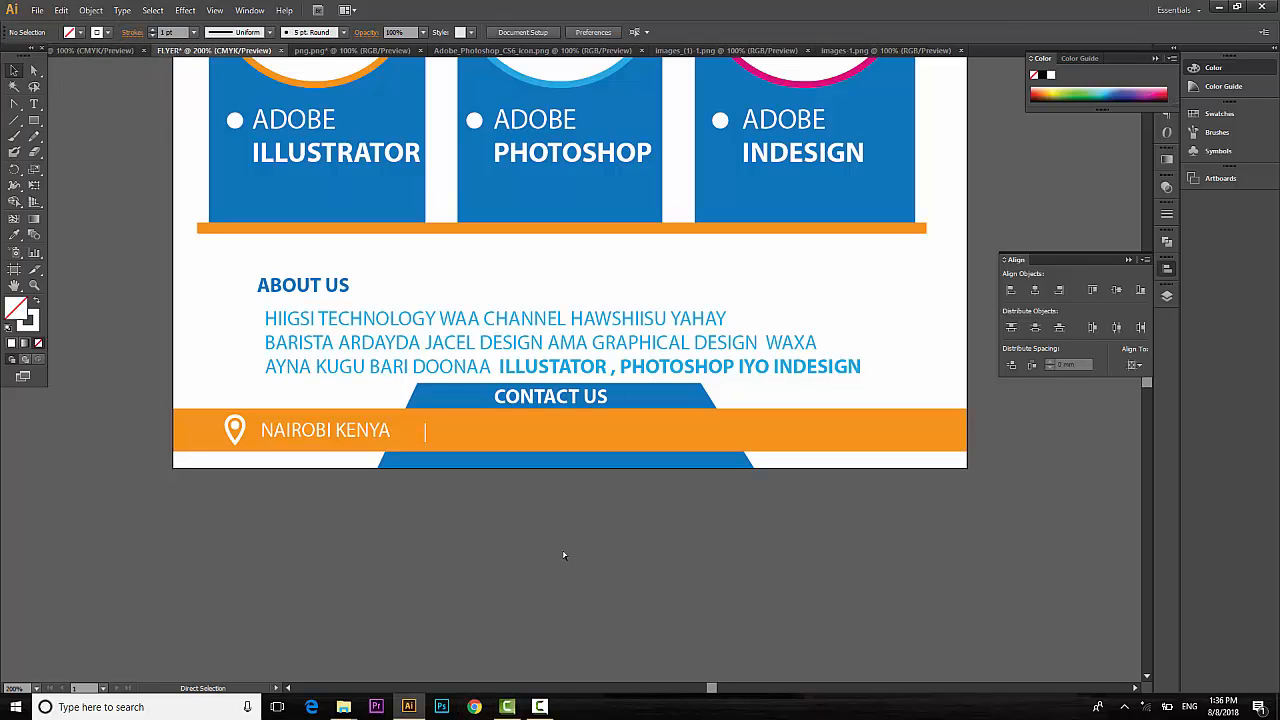
{"action": "scroll", "coordinate": [553, 548], "scroll_direction": "right", "scroll_amount": 4}
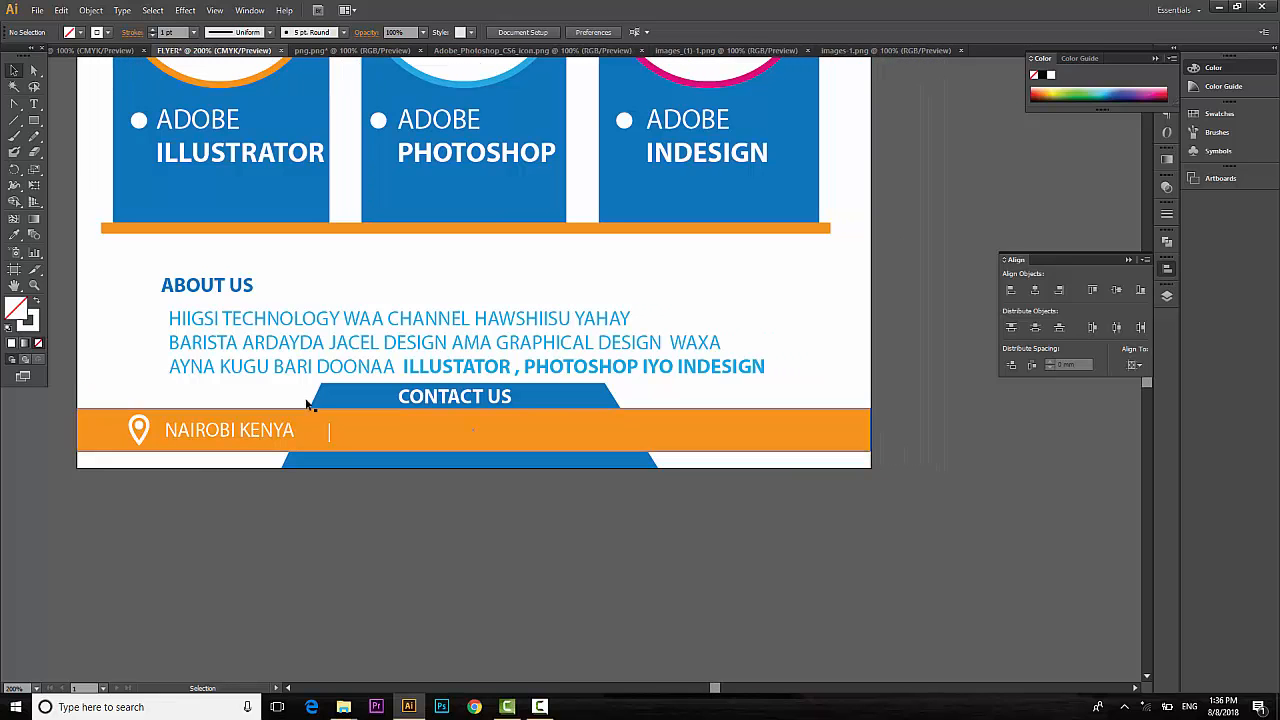
Type an X character after the divider and set it in the typeecon icon font.
{"action": "left_click", "coordinate": [37, 106]}
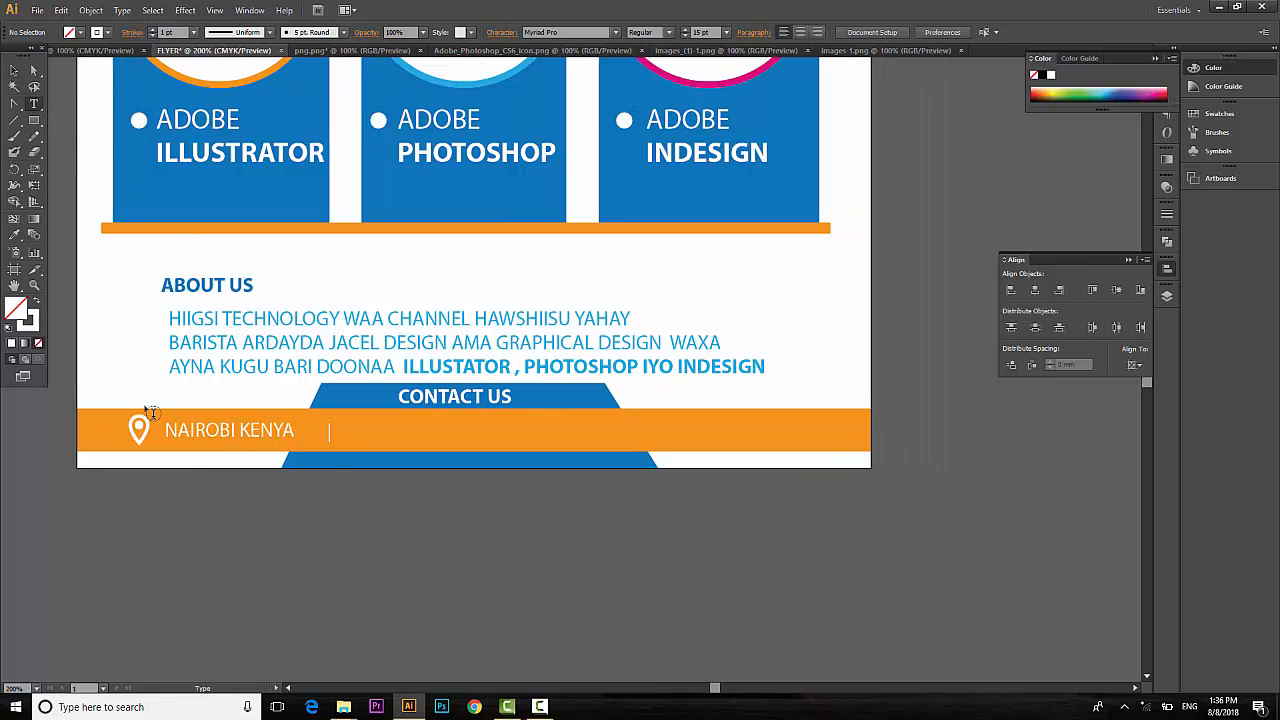
{"action": "left_click", "coordinate": [360, 436]}
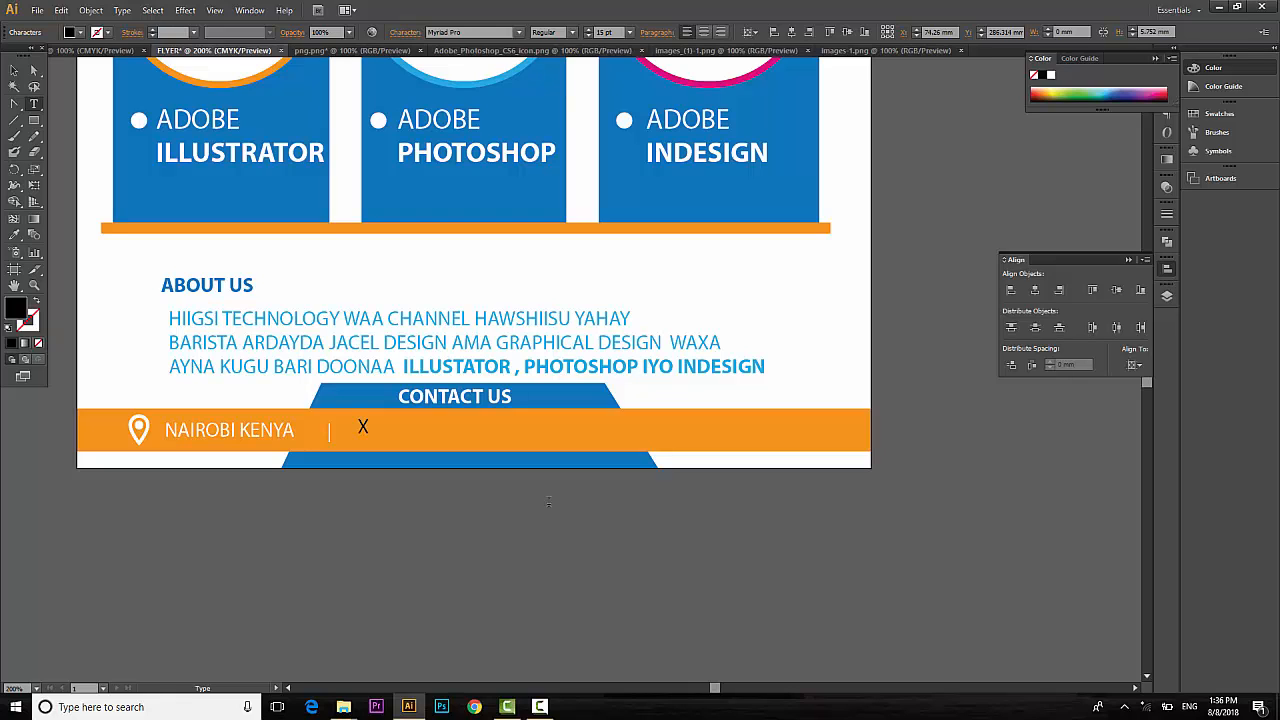
{"action": "key", "text": "BackSpace"}
{"action": "type", "text": "X"}
{"action": "left_click_drag", "start_coordinate": [357, 426], "coordinate": [380, 424]}
{"action": "left_click", "coordinate": [481, 33]}
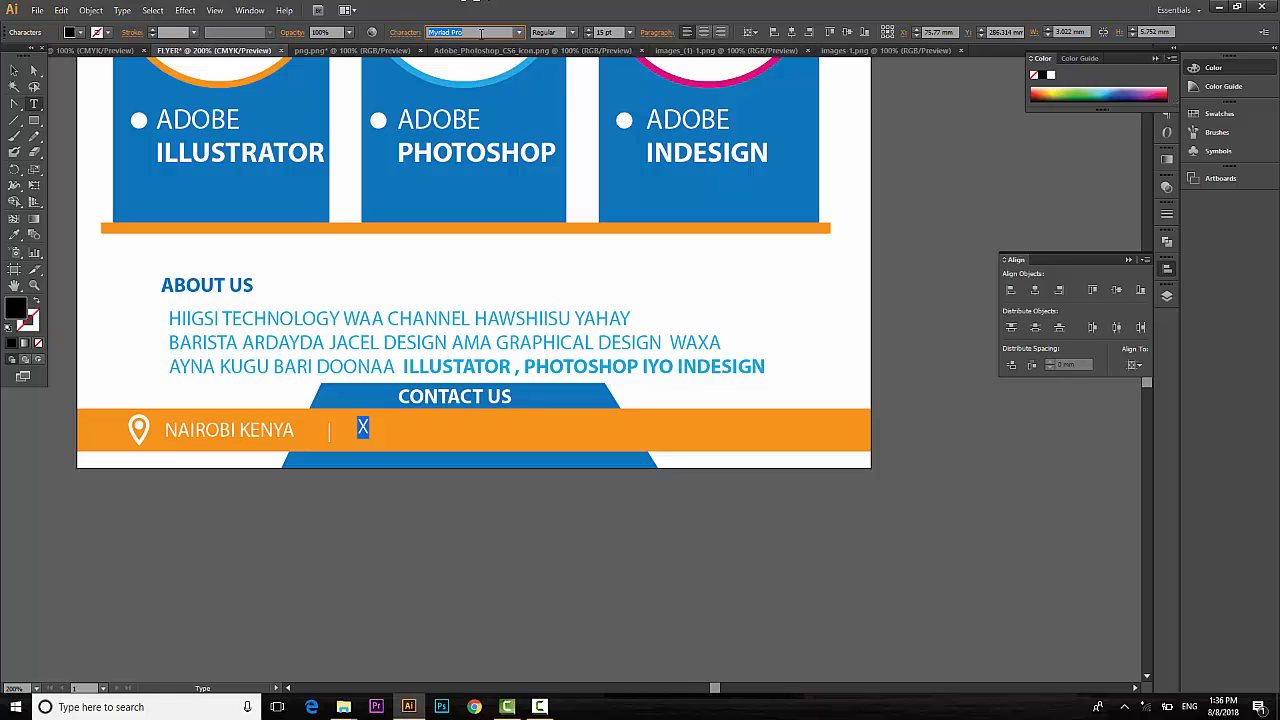
{"action": "type", "text": "Tahoma"}
{"action": "type", "text": "y"}
{"action": "key", "text": "Return"}
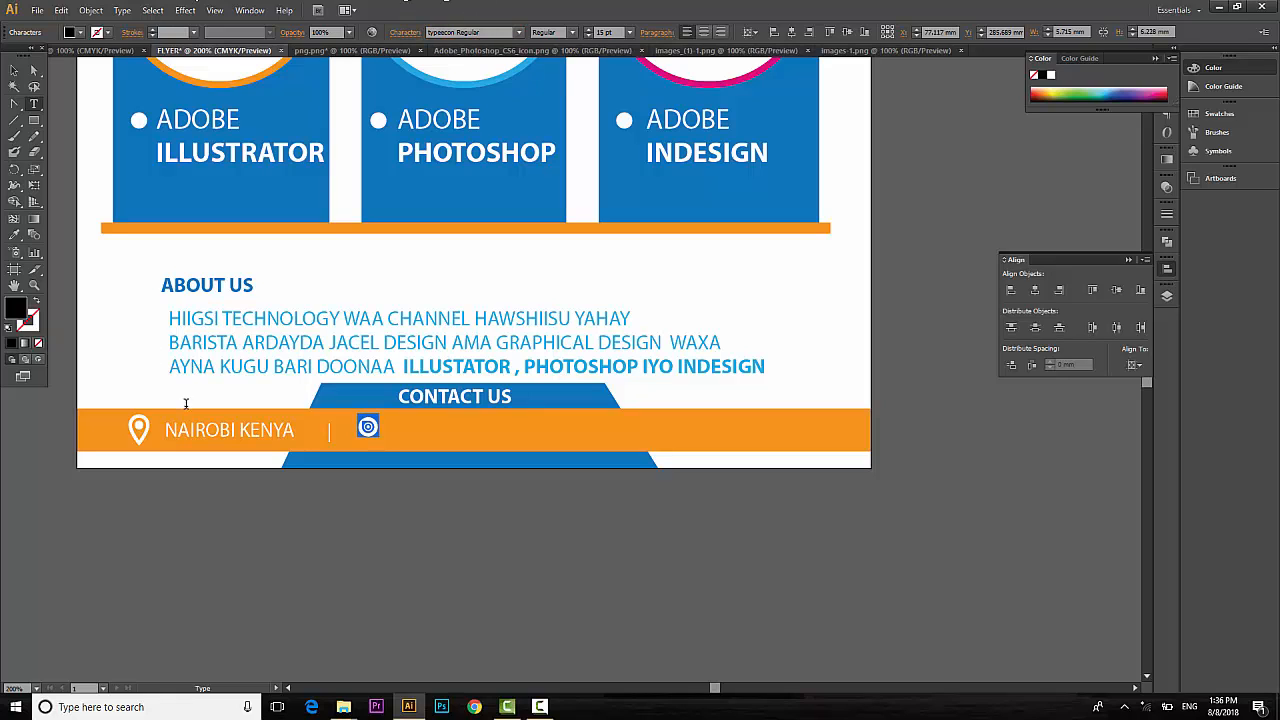
Replace the glyph with C for a phone icon, fill it white, and move it beside the divider.
{"action": "left_click_drag", "start_coordinate": [376, 418], "coordinate": [349, 422]}
{"action": "type", "text": "C"}
{"action": "left_click", "coordinate": [14, 70]}
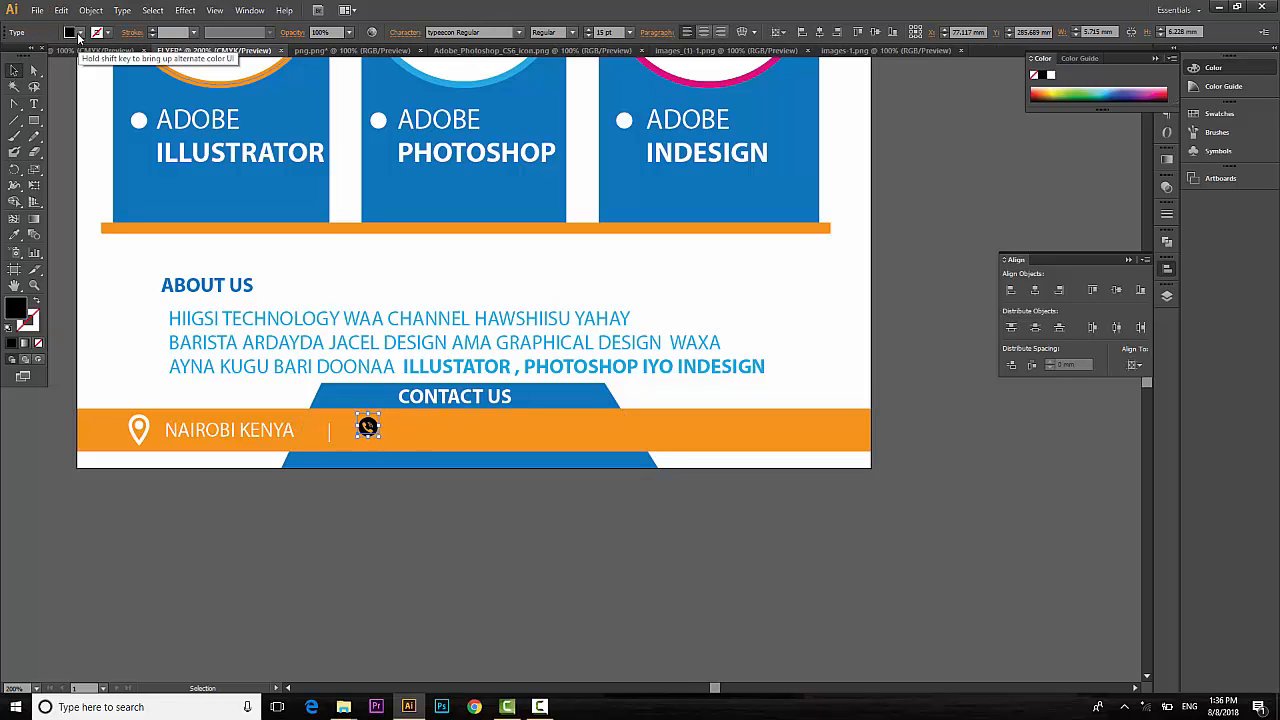
{"action": "left_click", "coordinate": [79, 34]}
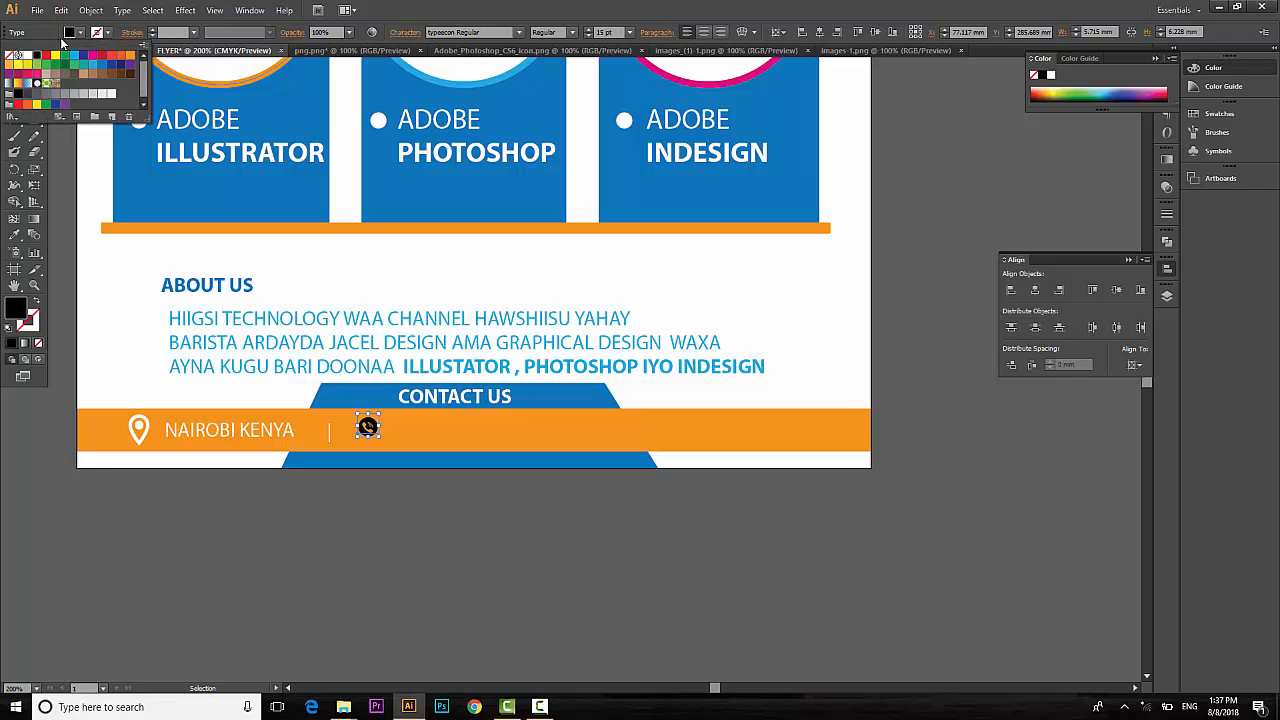
{"action": "left_click", "coordinate": [29, 59]}
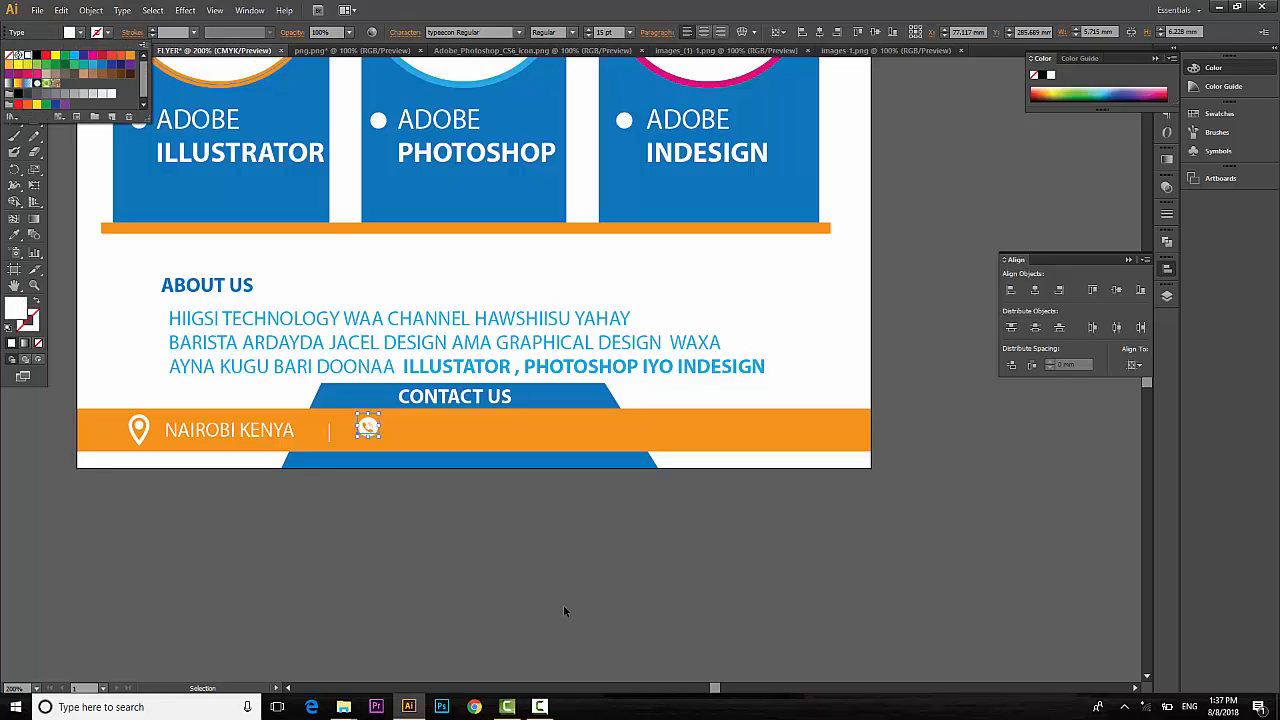
{"action": "left_click", "coordinate": [549, 583]}
{"action": "left_click_drag", "start_coordinate": [367, 427], "coordinate": [352, 434]}
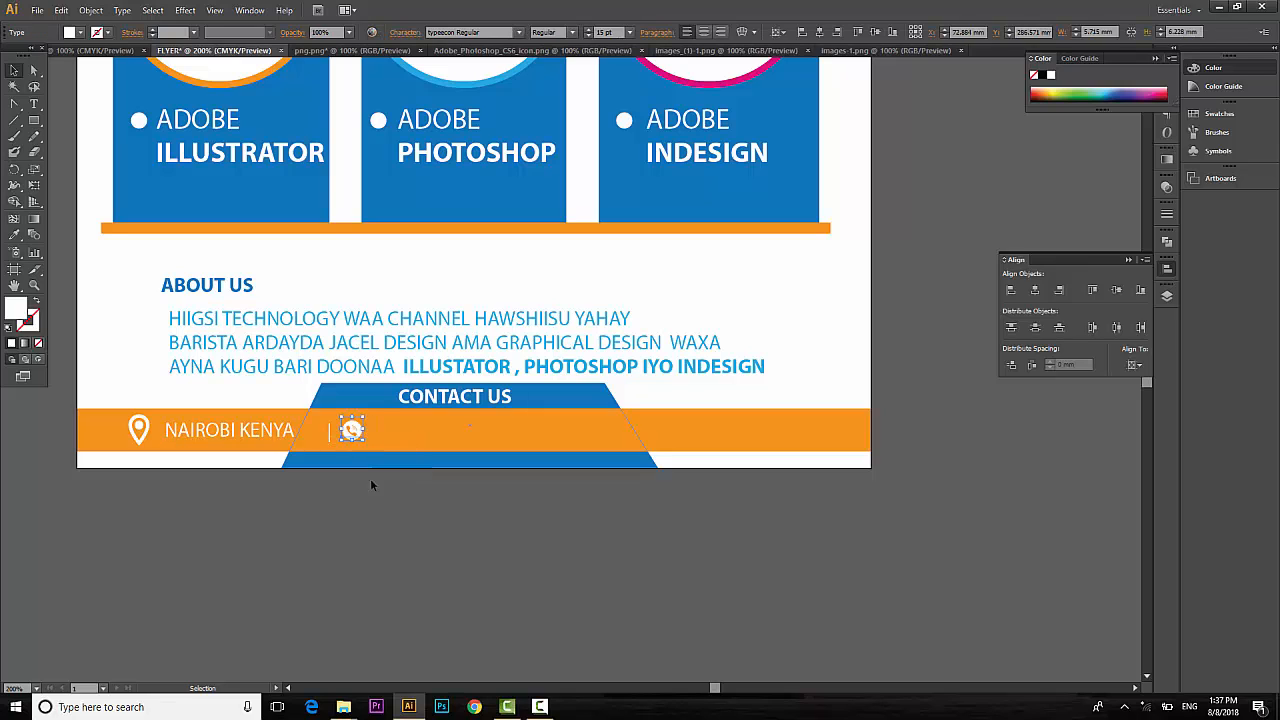
{"action": "left_click", "coordinate": [380, 510]}
{"action": "left_click", "coordinate": [35, 104]}
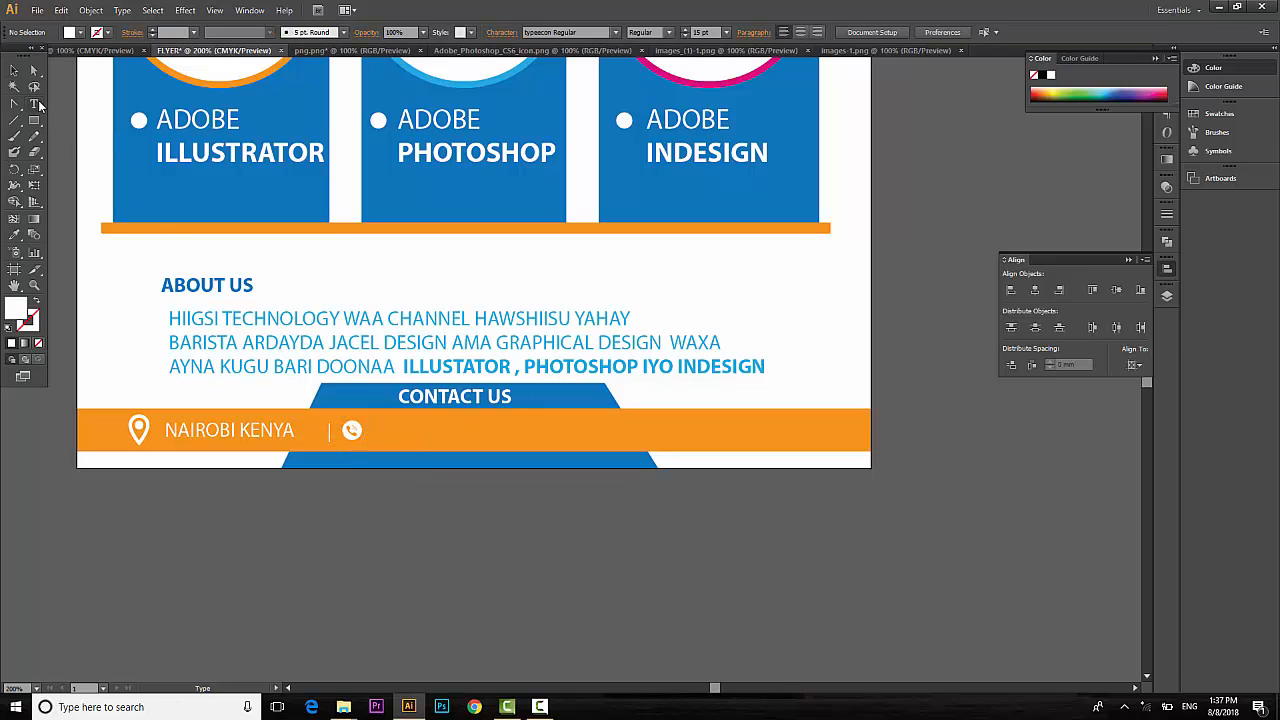
{"action": "left_click", "coordinate": [387, 437]}
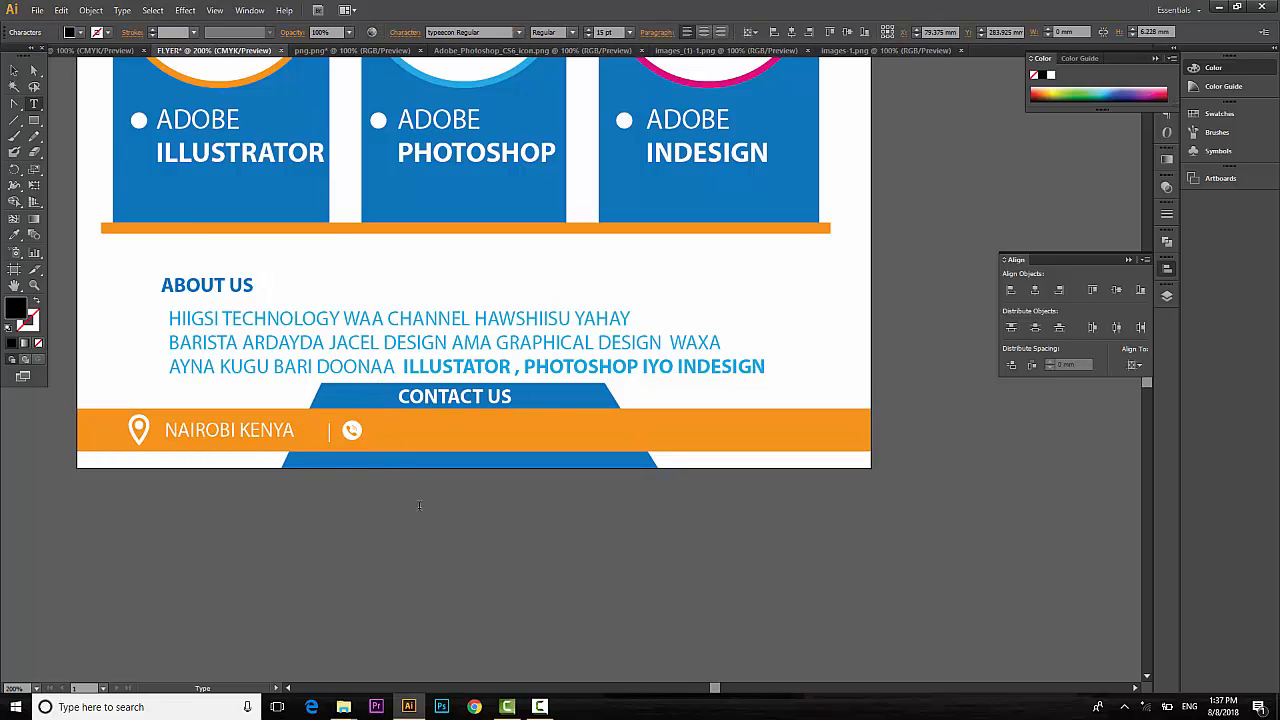
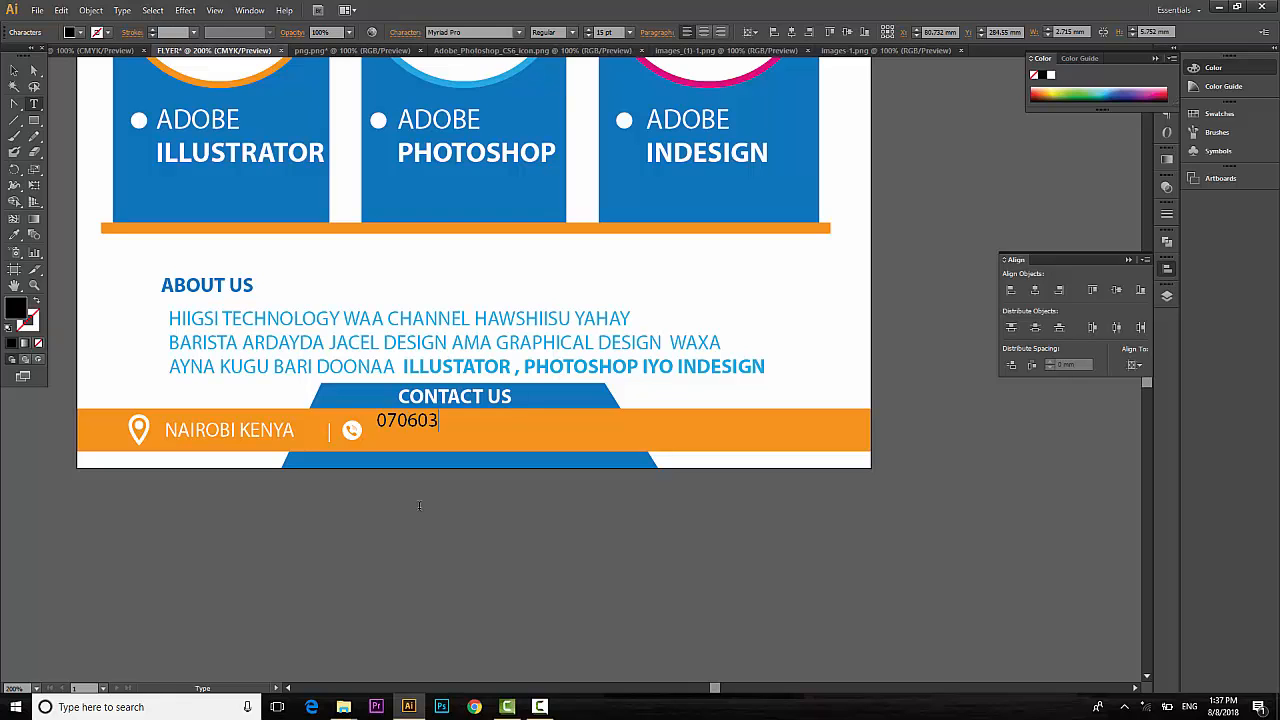
{"action": "left_click", "coordinate": [14, 70]}
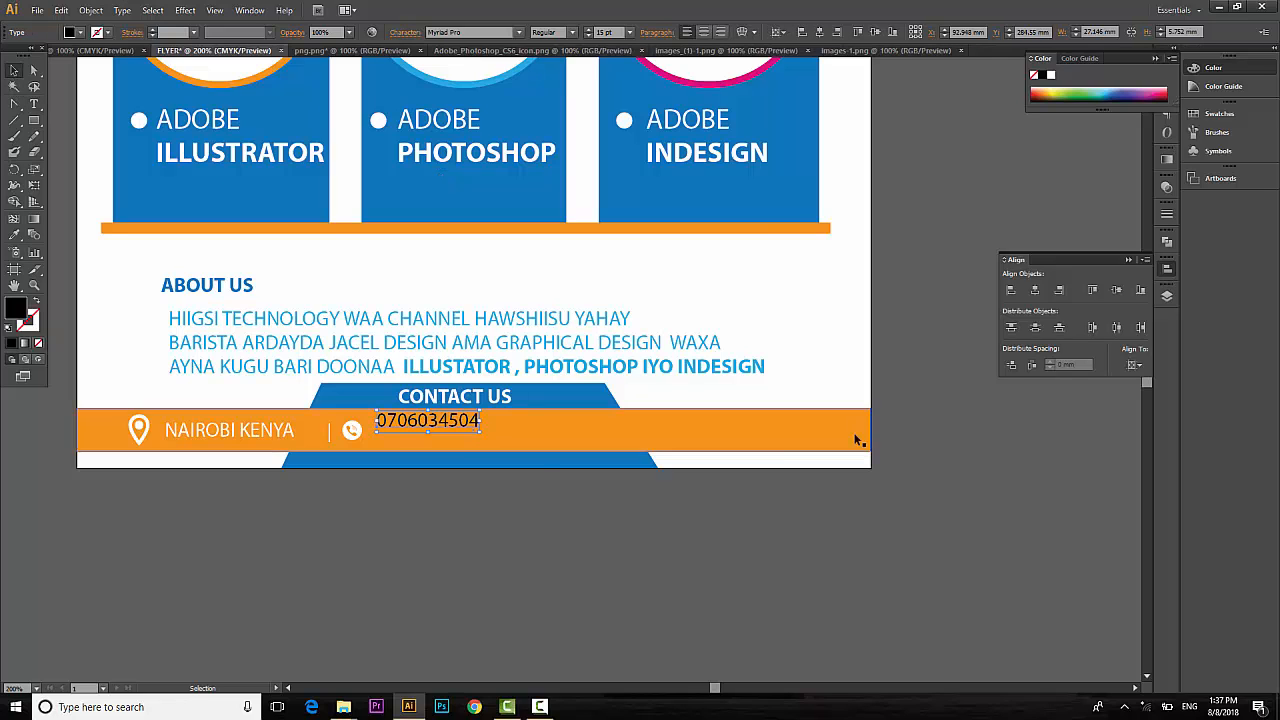
{"action": "left_click_drag", "start_coordinate": [413, 420], "coordinate": [410, 438]}
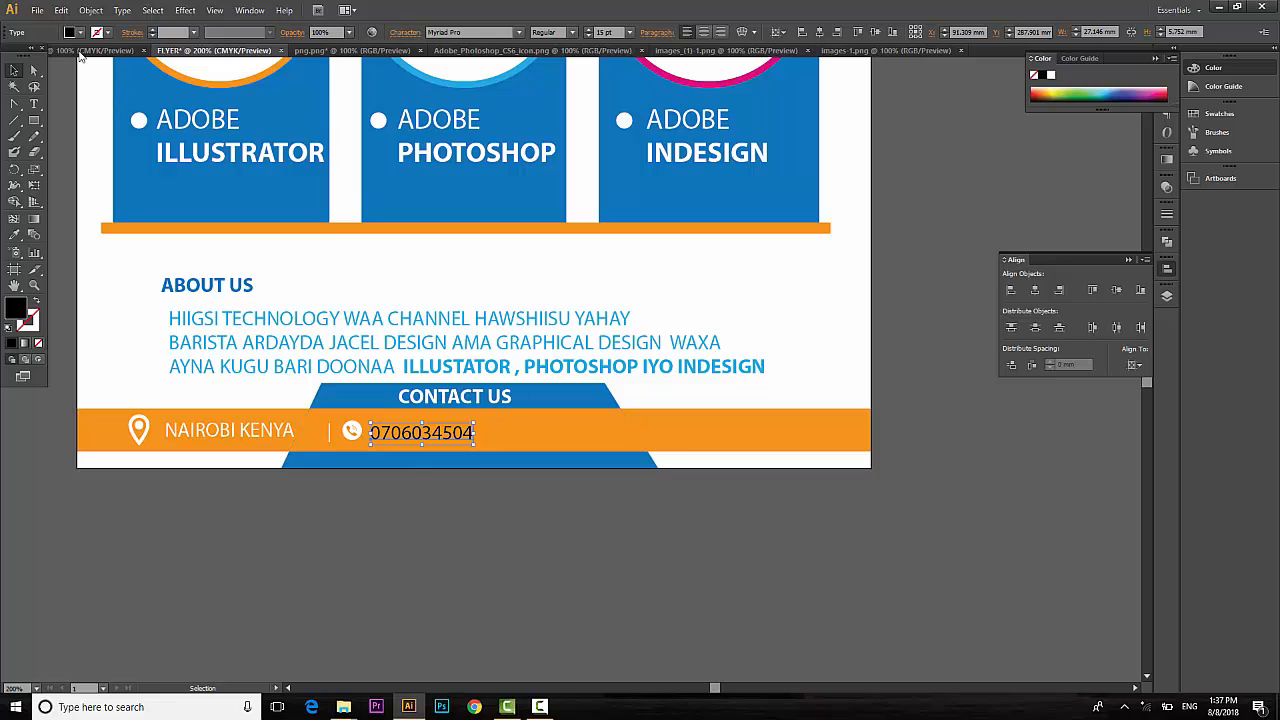
{"action": "left_click", "coordinate": [78, 32]}
{"action": "left_click", "coordinate": [27, 56]}
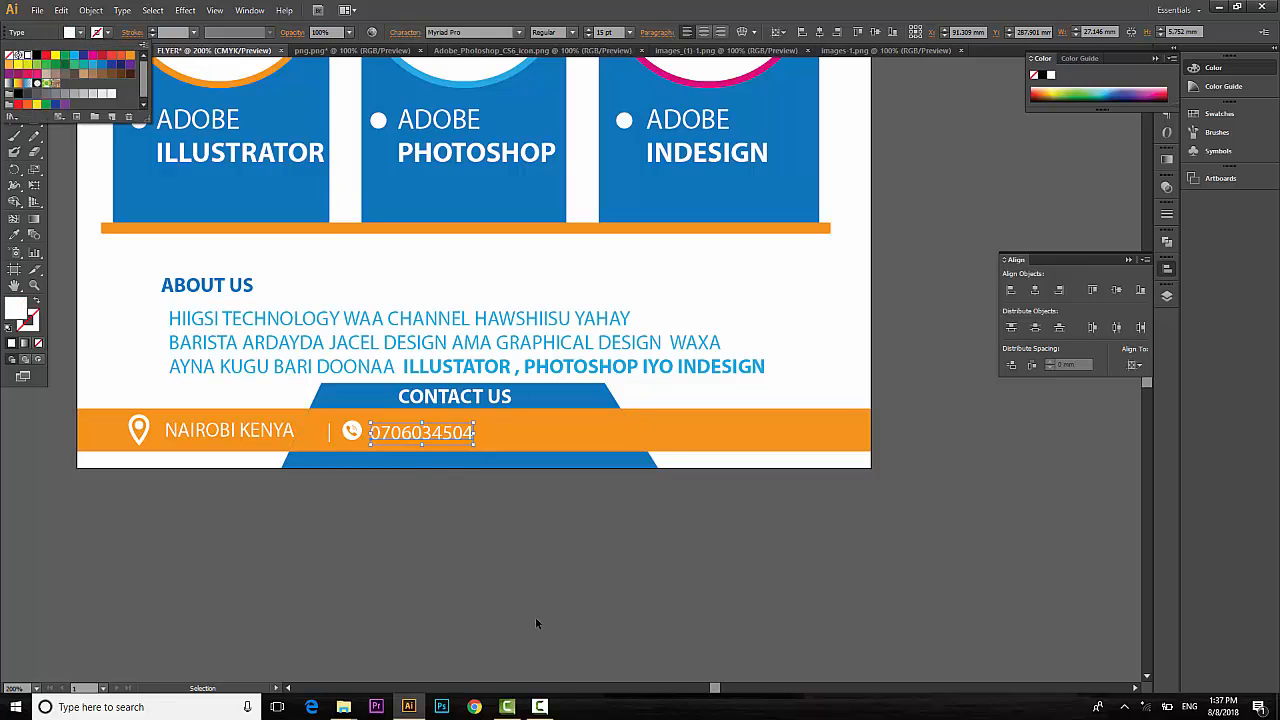
{"action": "left_click", "coordinate": [497, 533]}
Shift the phone icon and number right, then nudge the divider line.
{"action": "left_click_drag", "start_coordinate": [430, 450], "coordinate": [427, 441]}
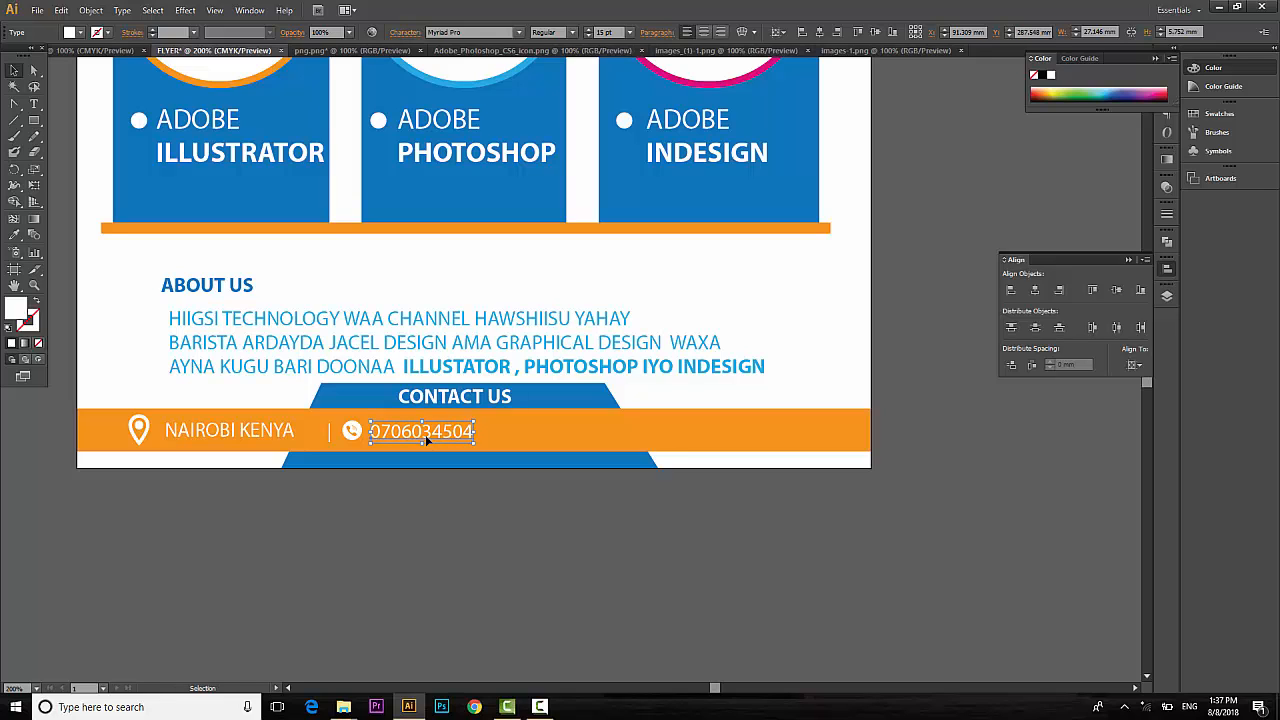
{"action": "left_click", "coordinate": [347, 431], "text": "shift"}
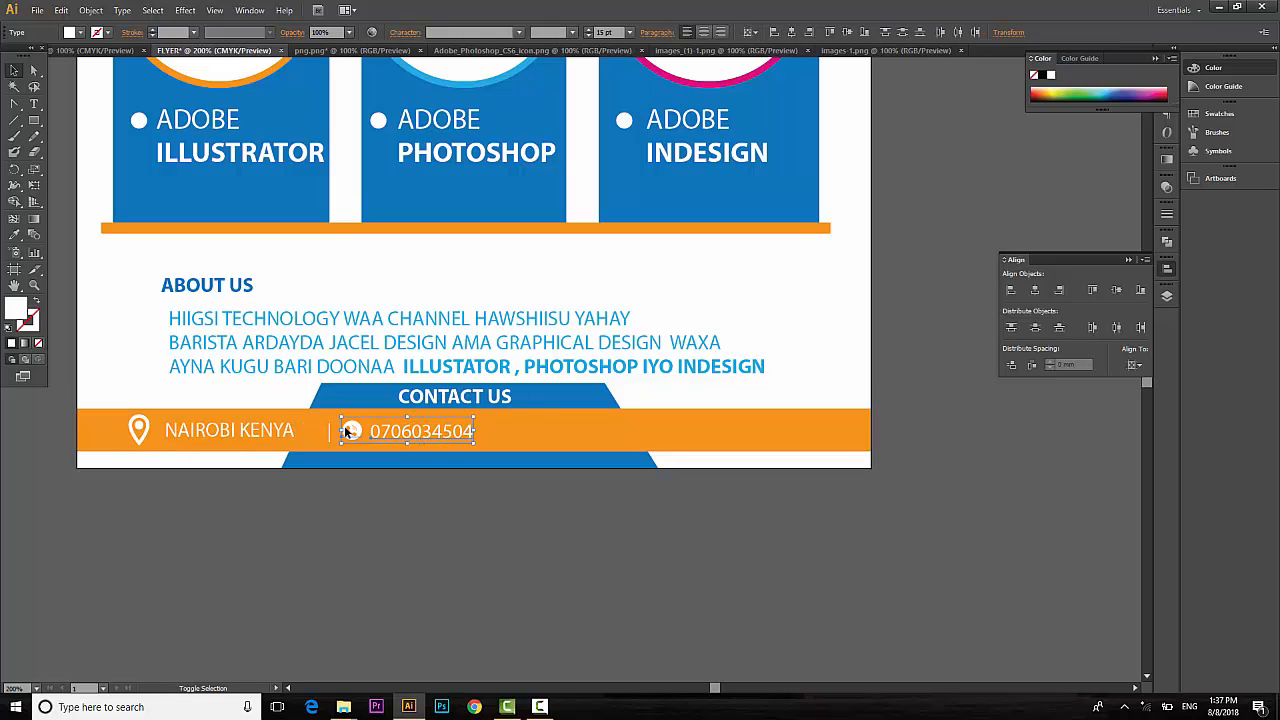
{"action": "key", "text": "shift+Right"}
{"action": "key", "text": "shift+Right"}
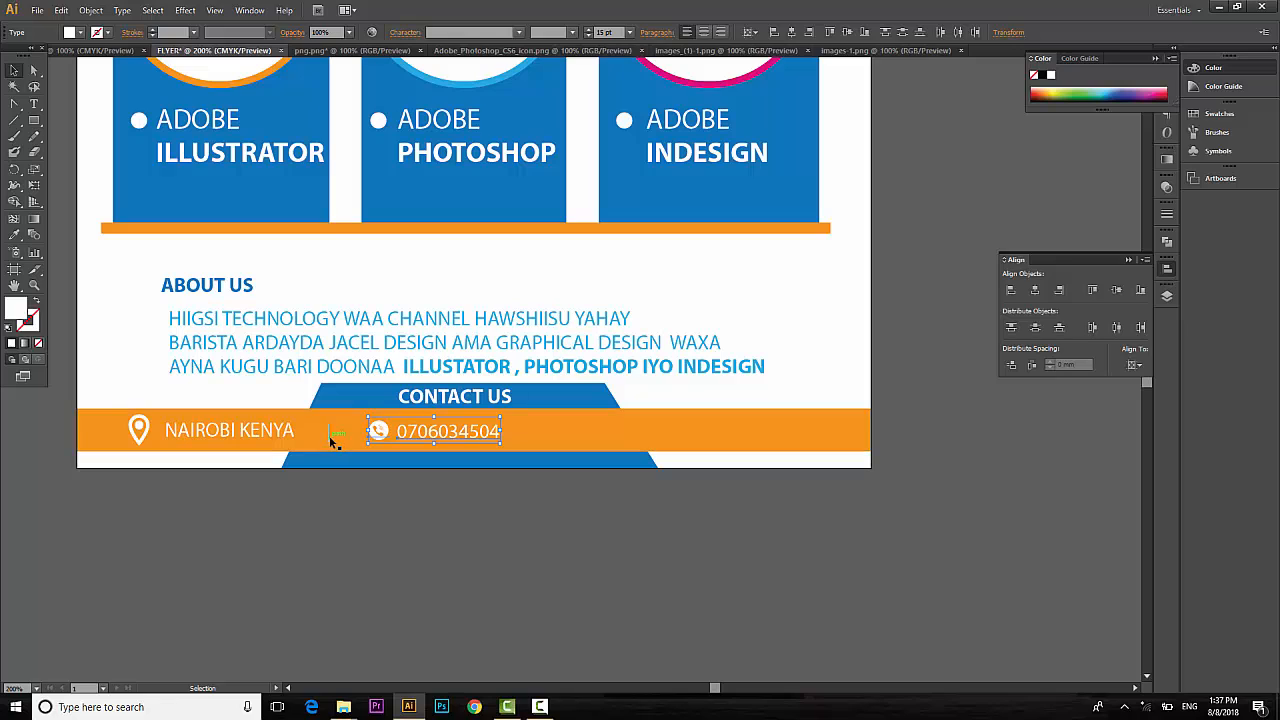
{"action": "left_click", "coordinate": [330, 438]}
{"action": "key", "text": "Up"}
Nudge the first divider right and back beside the location text.
{"action": "key", "text": "shift+Right"}
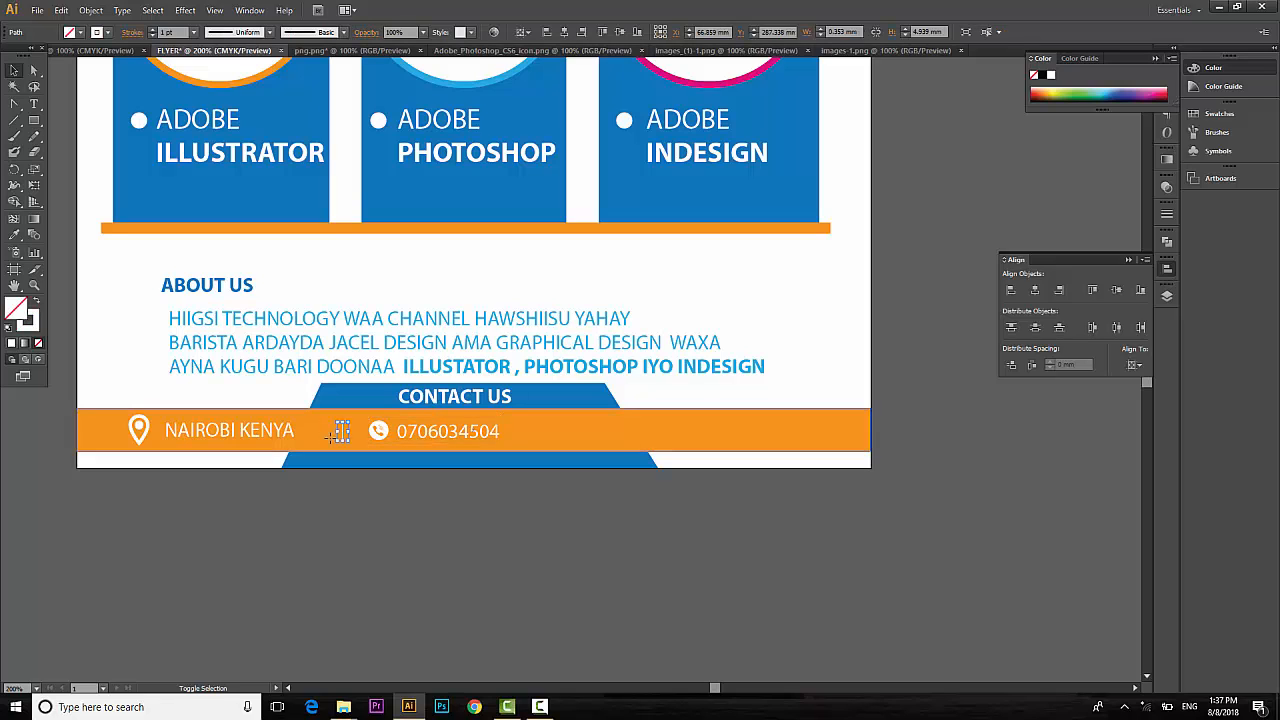
{"action": "key", "text": "shift+Right"}
{"action": "key", "text": "shift+Left"}
{"action": "left_click", "coordinate": [415, 503]}
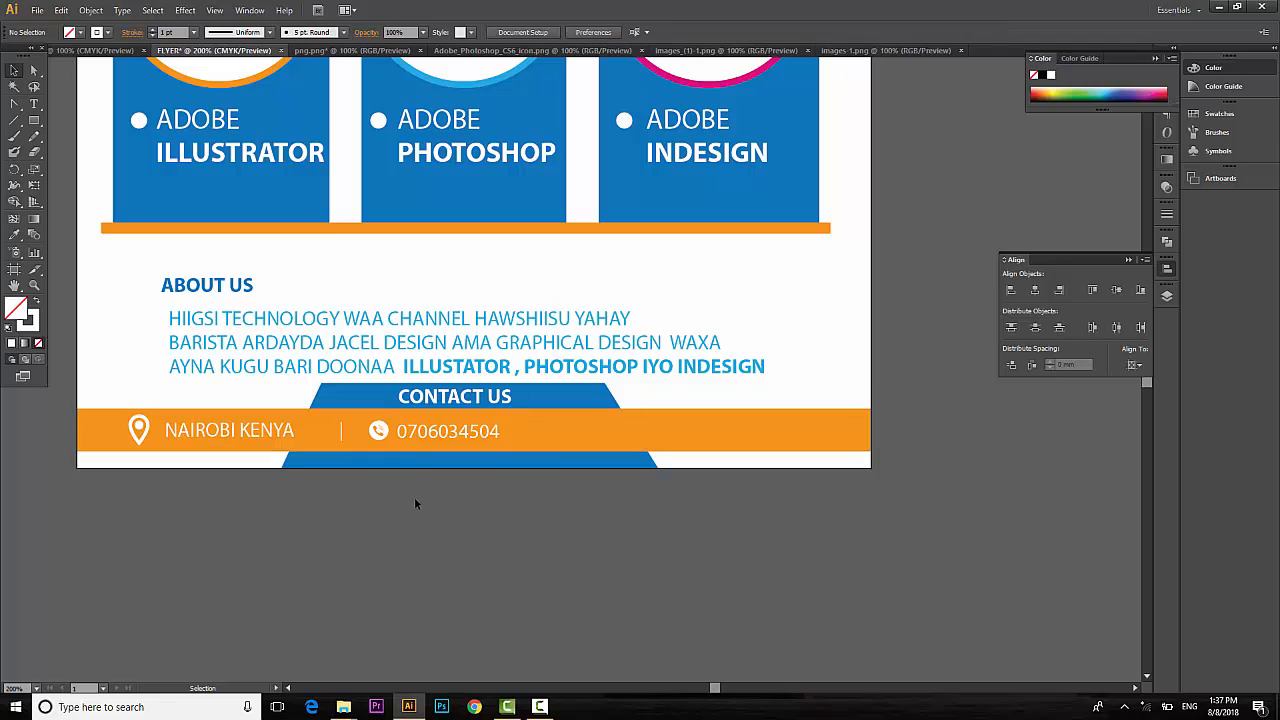
Copy the divider line to just after the phone number.
{"action": "left_click", "coordinate": [342, 433]}
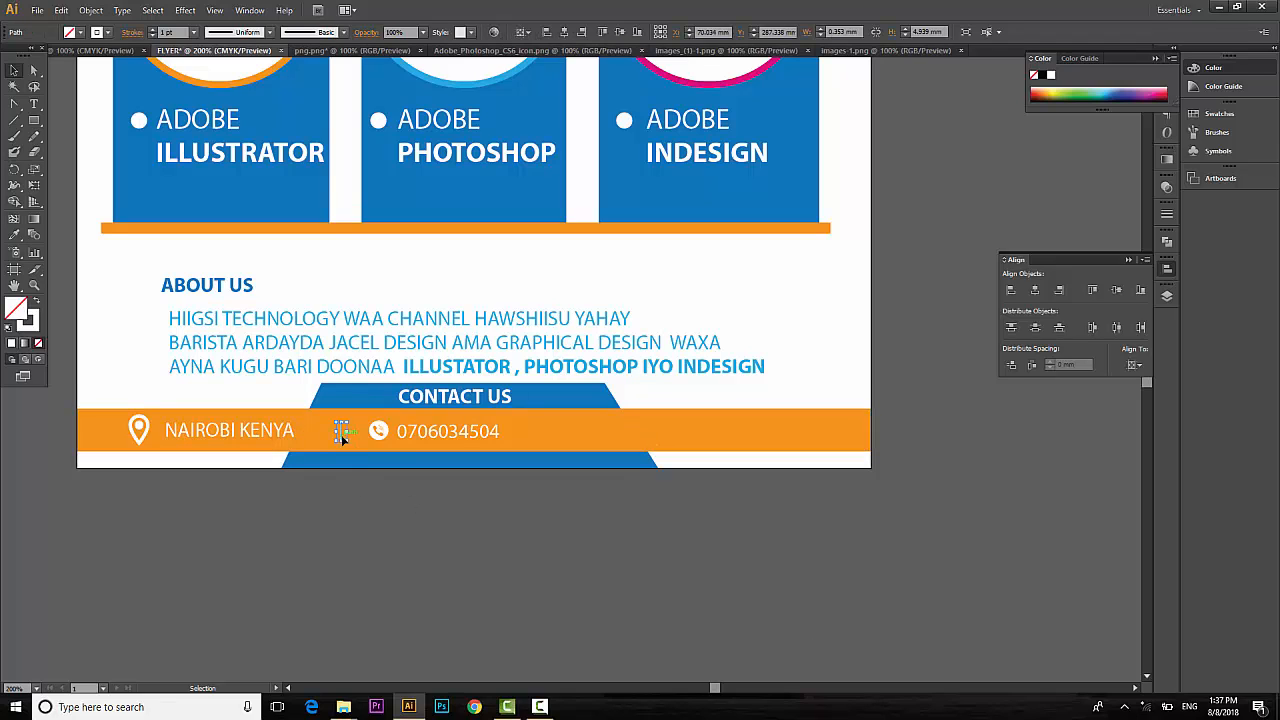
{"action": "left_click_drag", "start_coordinate": [385, 441], "coordinate": [530, 441]}
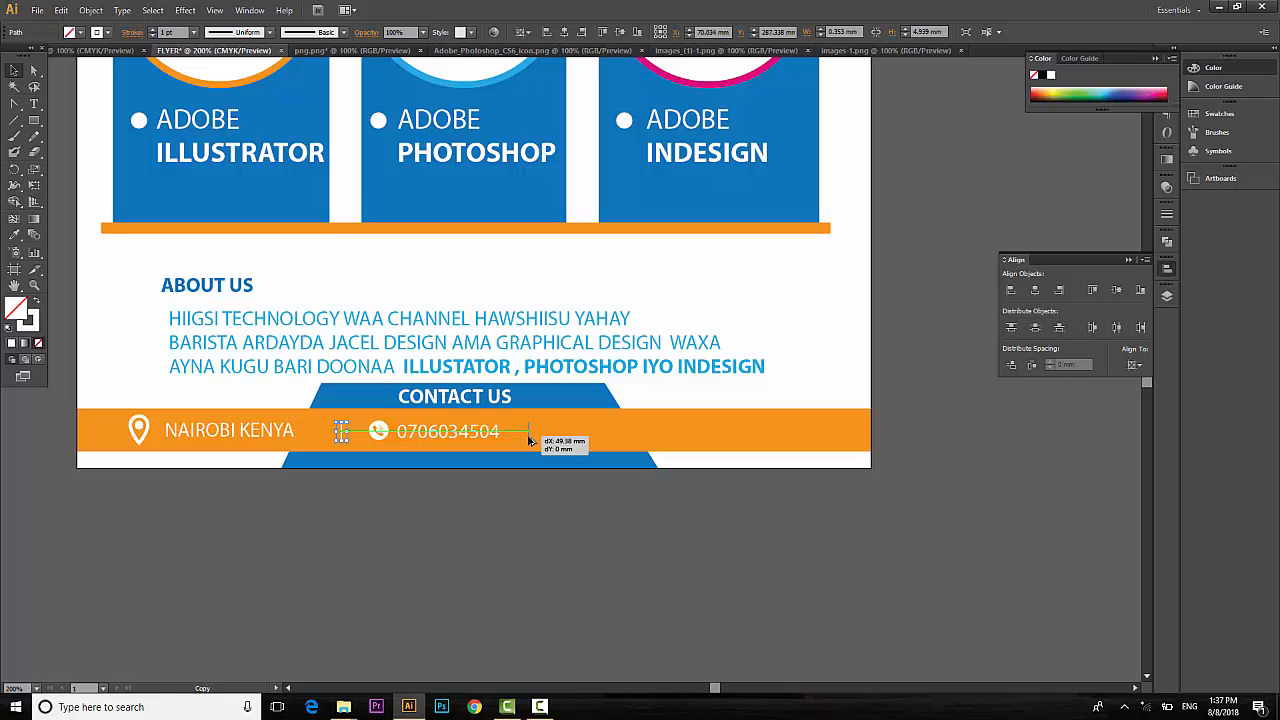
{"action": "left_click_drag", "start_coordinate": [530, 441], "coordinate": [530, 441]}
{"action": "left_click", "coordinate": [558, 539]}
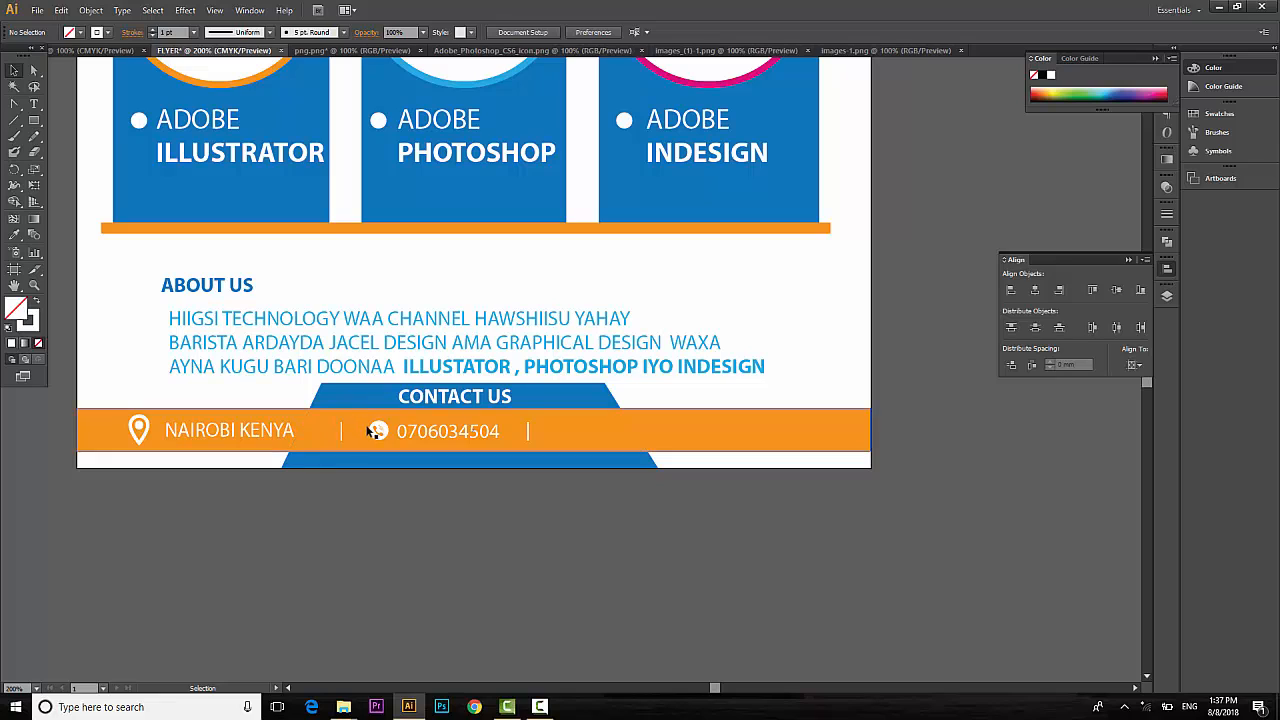
{"action": "left_click", "coordinate": [376, 430]}
{"action": "left_click", "coordinate": [430, 432], "text": "shift"}
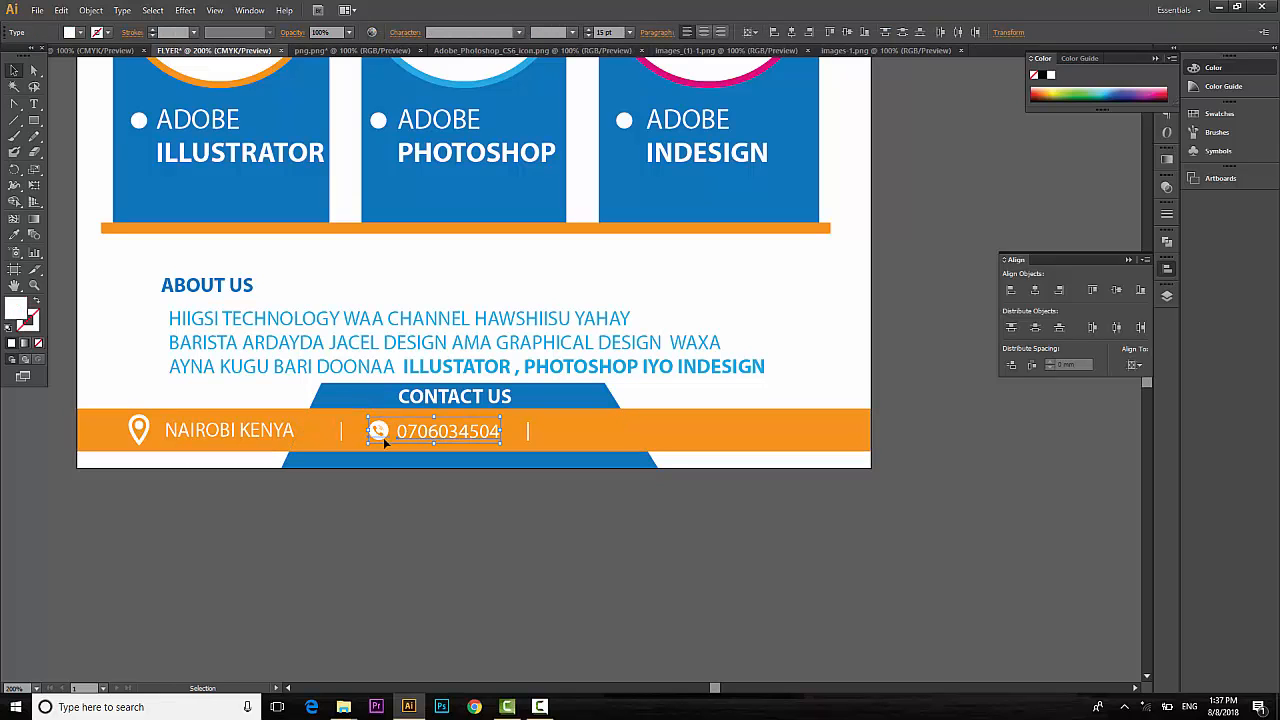
{"action": "left_click_drag", "start_coordinate": [415, 434], "coordinate": [554, 440]}
{"action": "key", "text": "ctrl+z"}
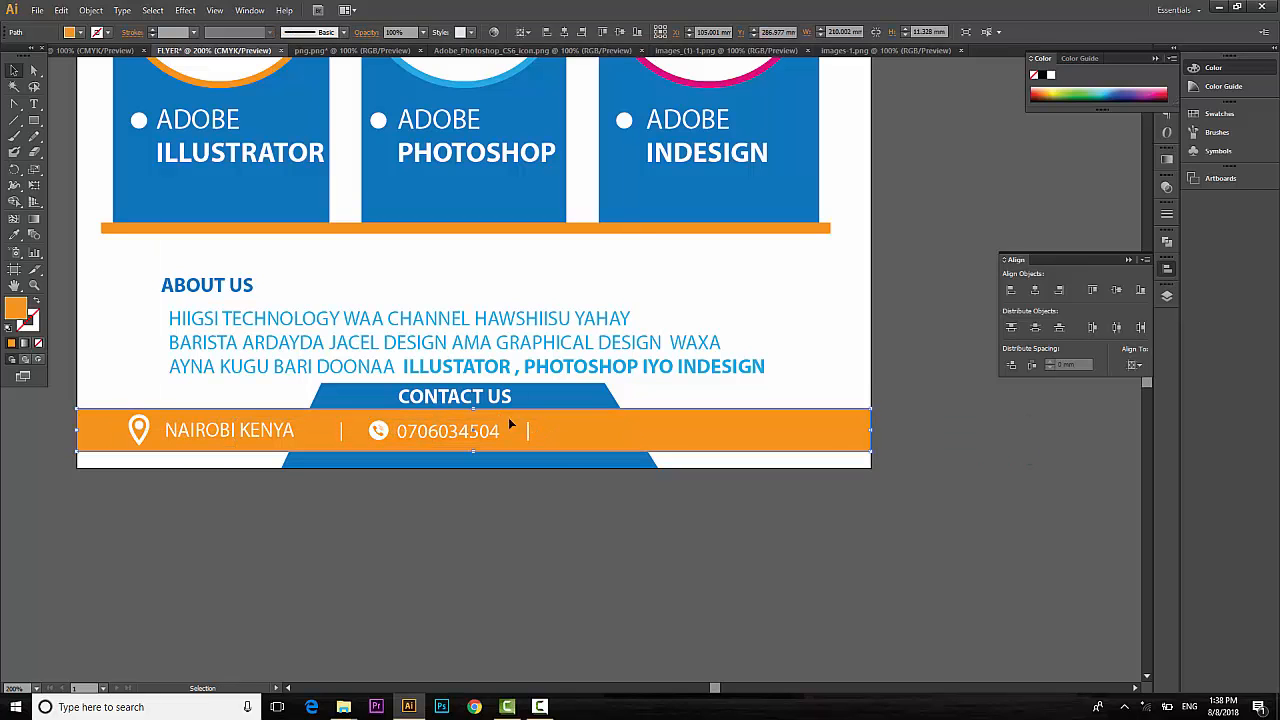
{"action": "left_click", "coordinate": [447, 431]}
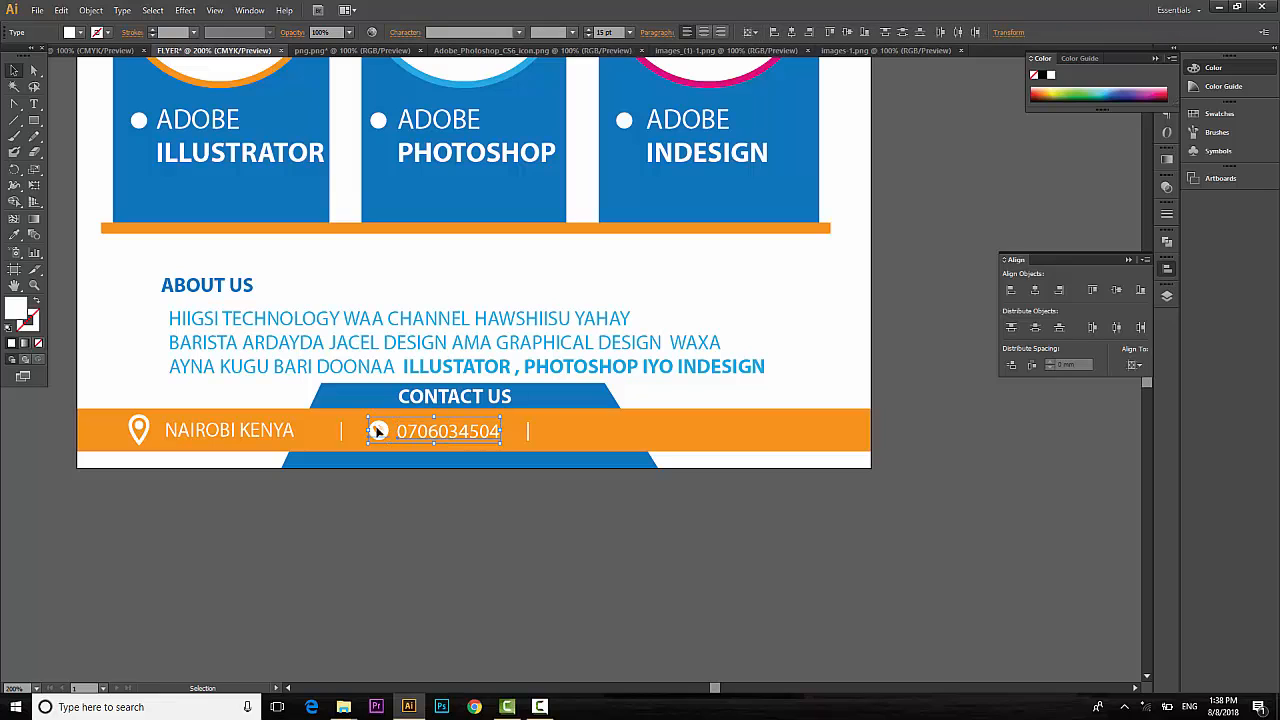
{"action": "left_click_drag", "start_coordinate": [378, 430], "coordinate": [561, 431]}
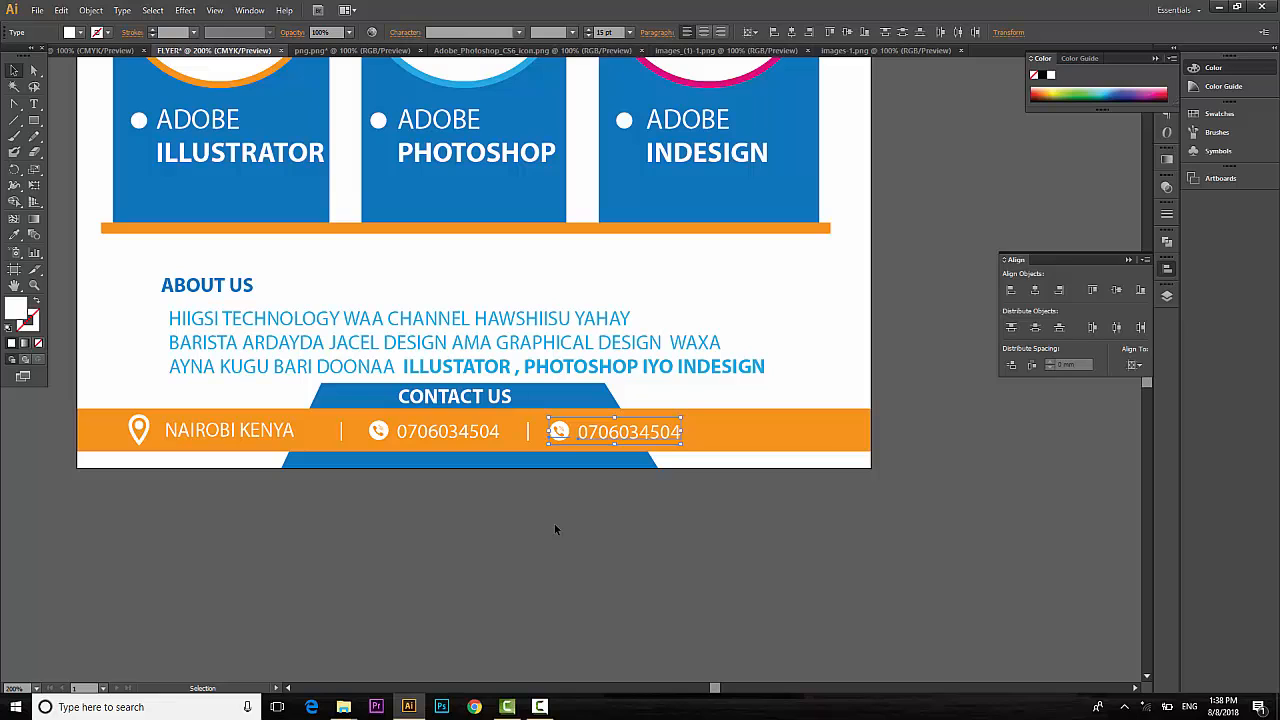
{"action": "key", "text": "Up"}
{"action": "key", "text": "Right"}
Change the copied phone glyph to the web icon by typing d.
{"action": "left_click", "coordinate": [646, 317]}
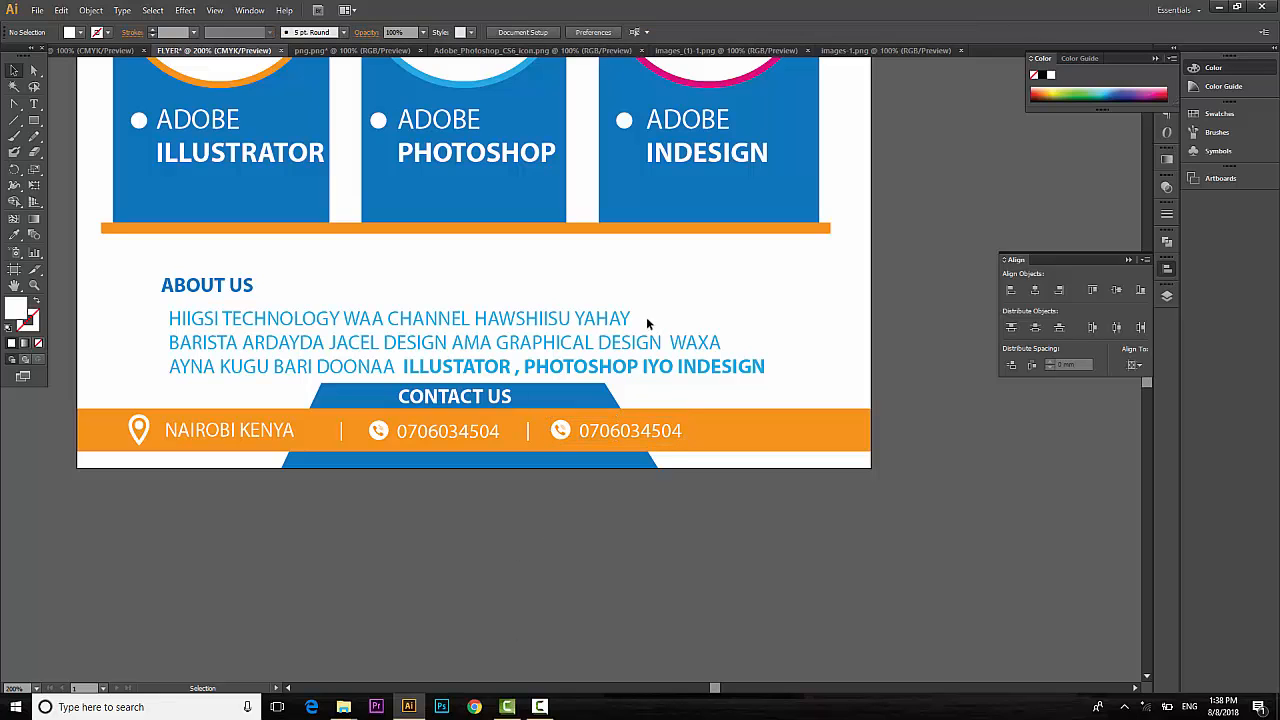
{"action": "key", "text": "t"}
{"action": "left_click_drag", "start_coordinate": [571, 428], "coordinate": [548, 427]}
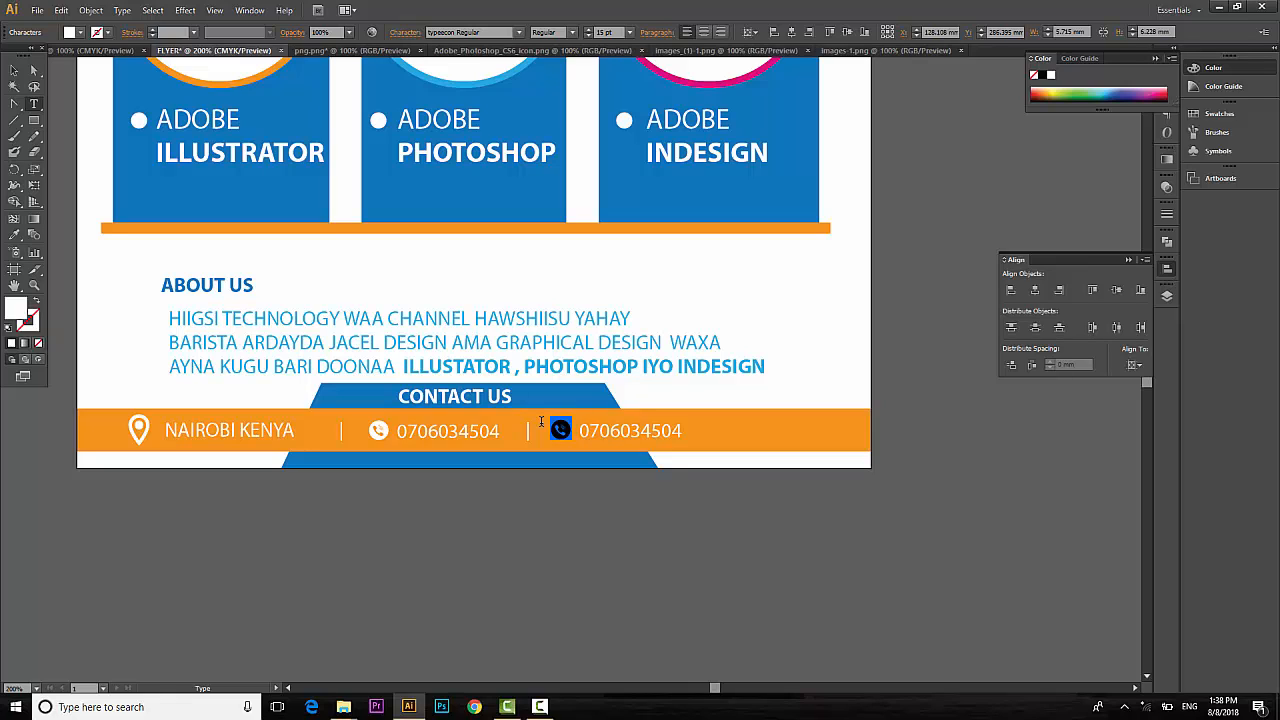
{"action": "type", "text": "d"}
{"action": "left_click_drag", "start_coordinate": [567, 430], "coordinate": [550, 429]}
{"action": "left_click", "coordinate": [14, 70]}
{"action": "left_click", "coordinate": [666, 575]}
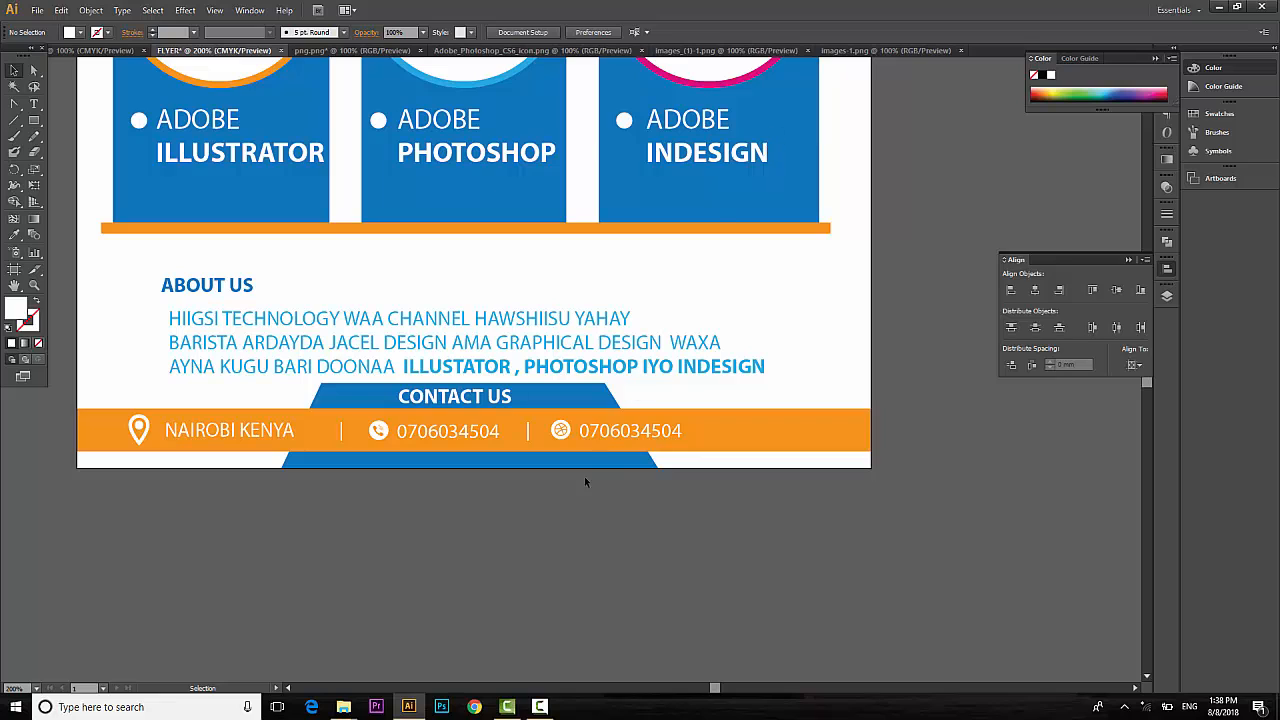
{"action": "key", "text": "t"}
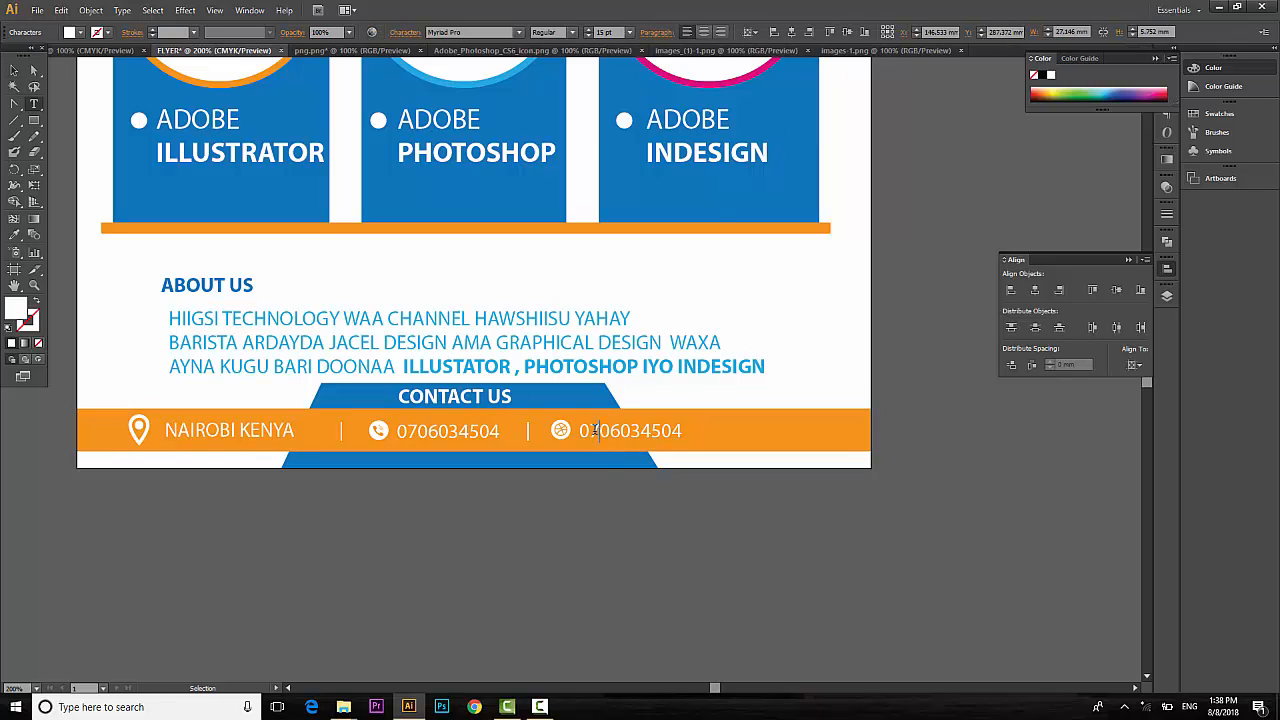
{"action": "double_click", "coordinate": [594, 430]}
{"action": "type", "text": "T"}
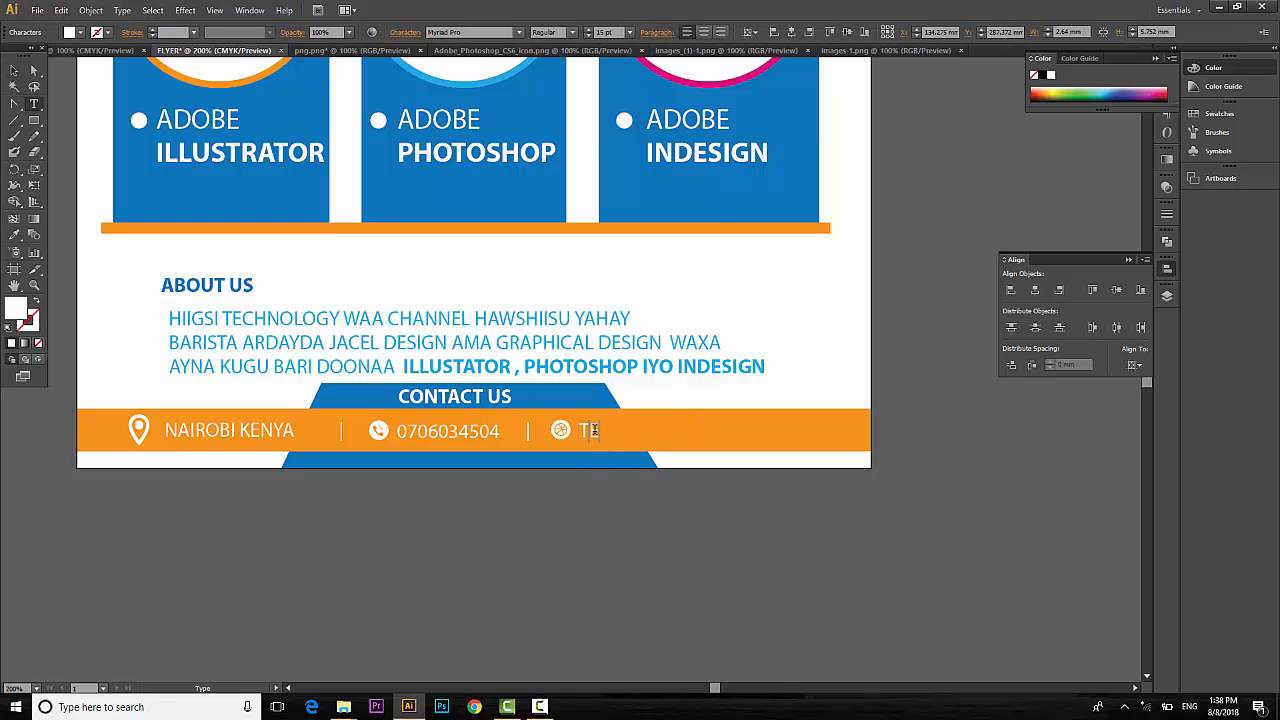
{"action": "key", "text": "BackSpace"}
{"action": "type", "text": "WWW.HII"}
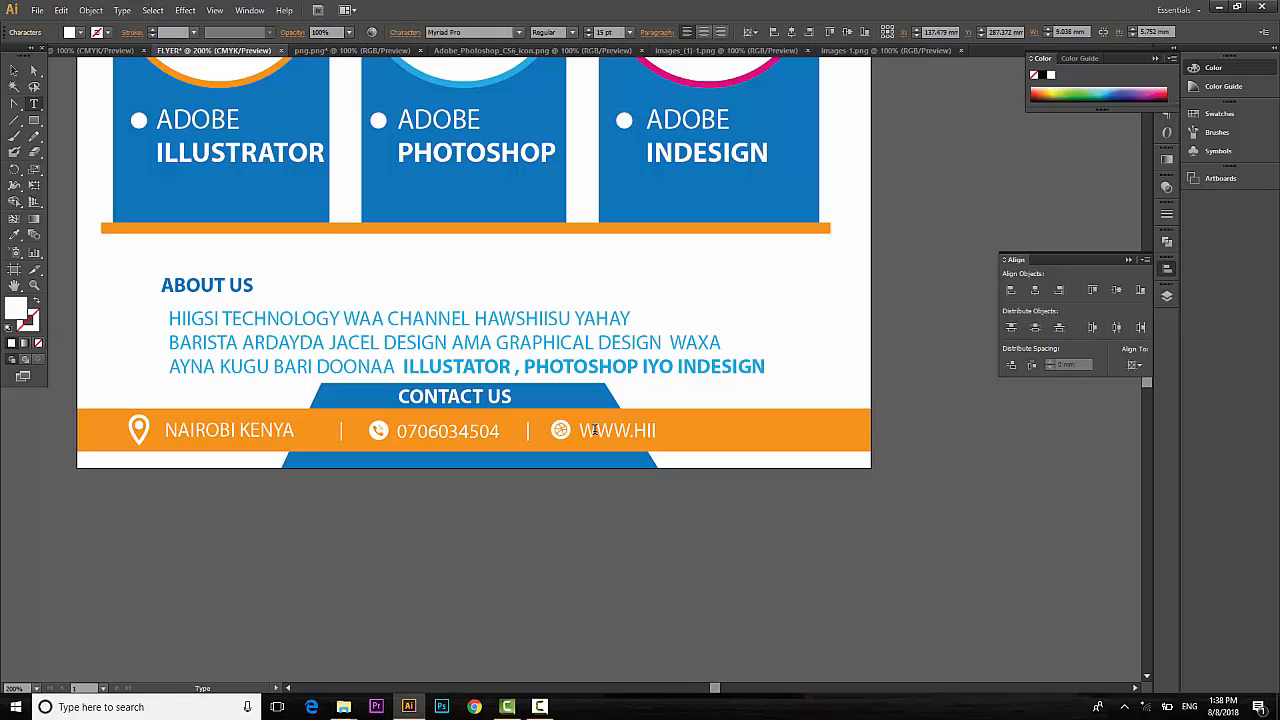
{"action": "type", "text": "GSITECH.SO"}
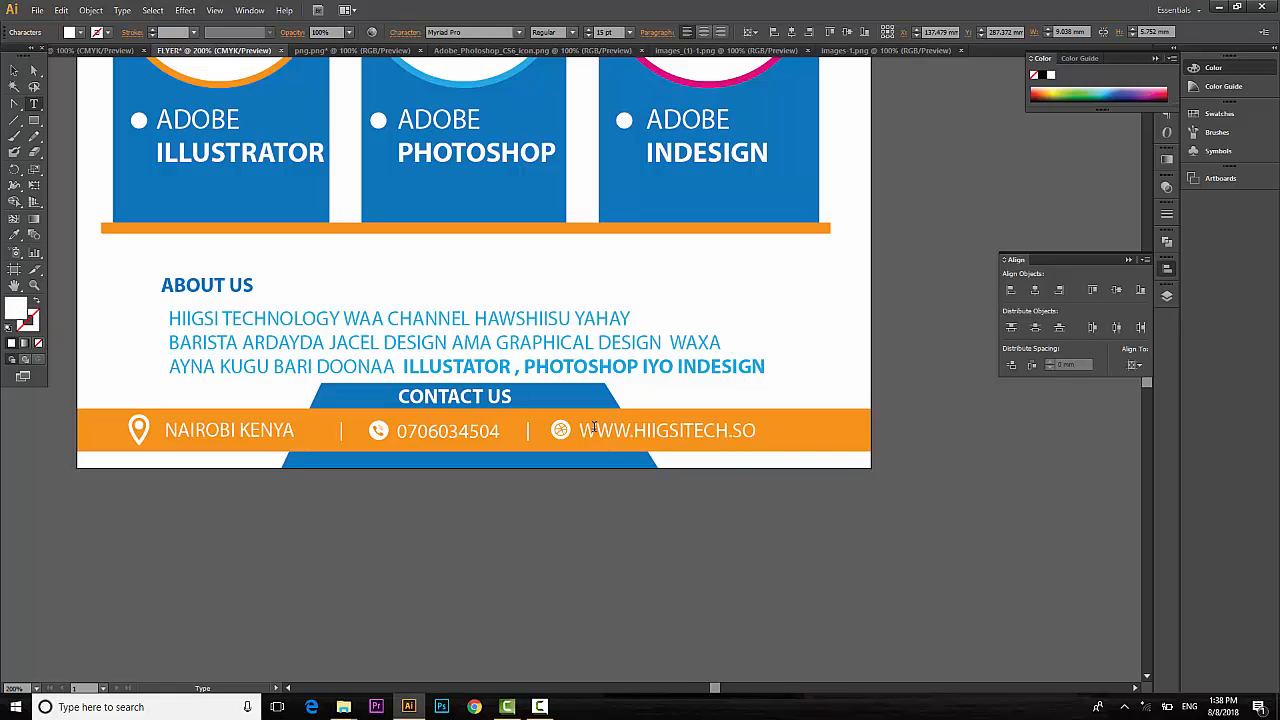
{"action": "left_click", "coordinate": [14, 70]}
{"action": "left_click", "coordinate": [857, 541]}
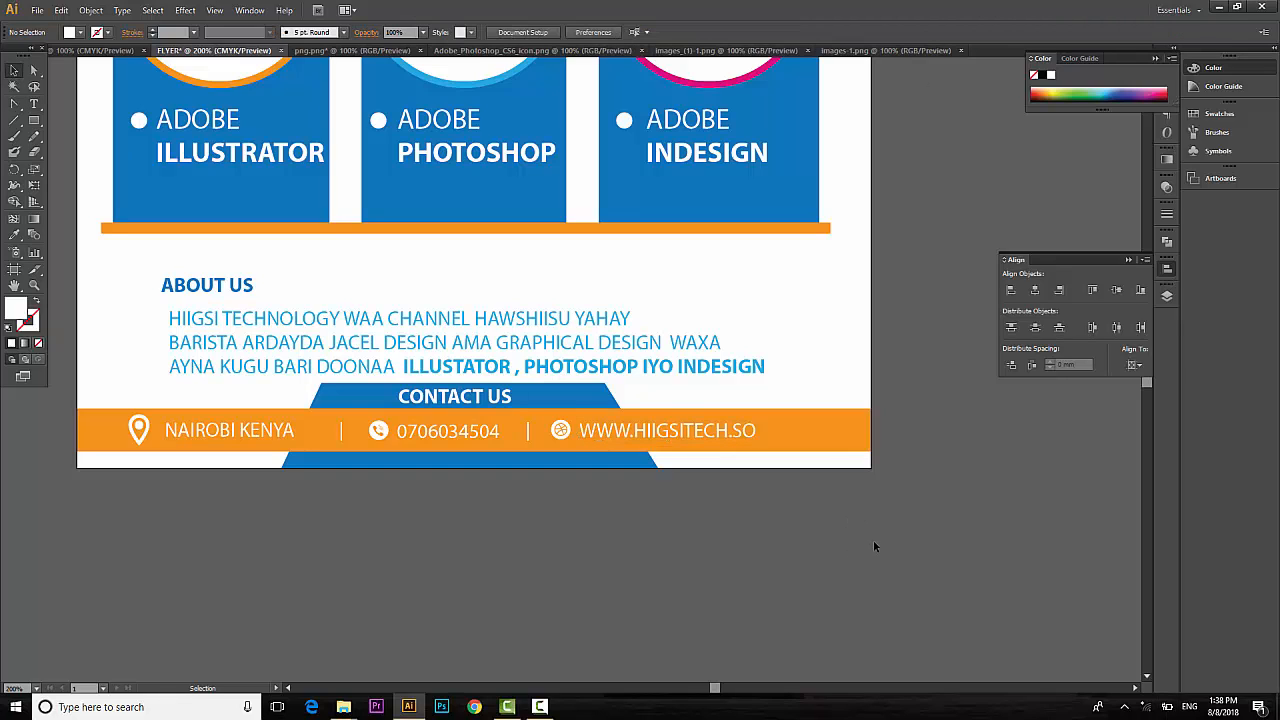
At 100% view, fill the teal header band behind the logo with orange.
{"action": "key", "text": "ctrl+1"}
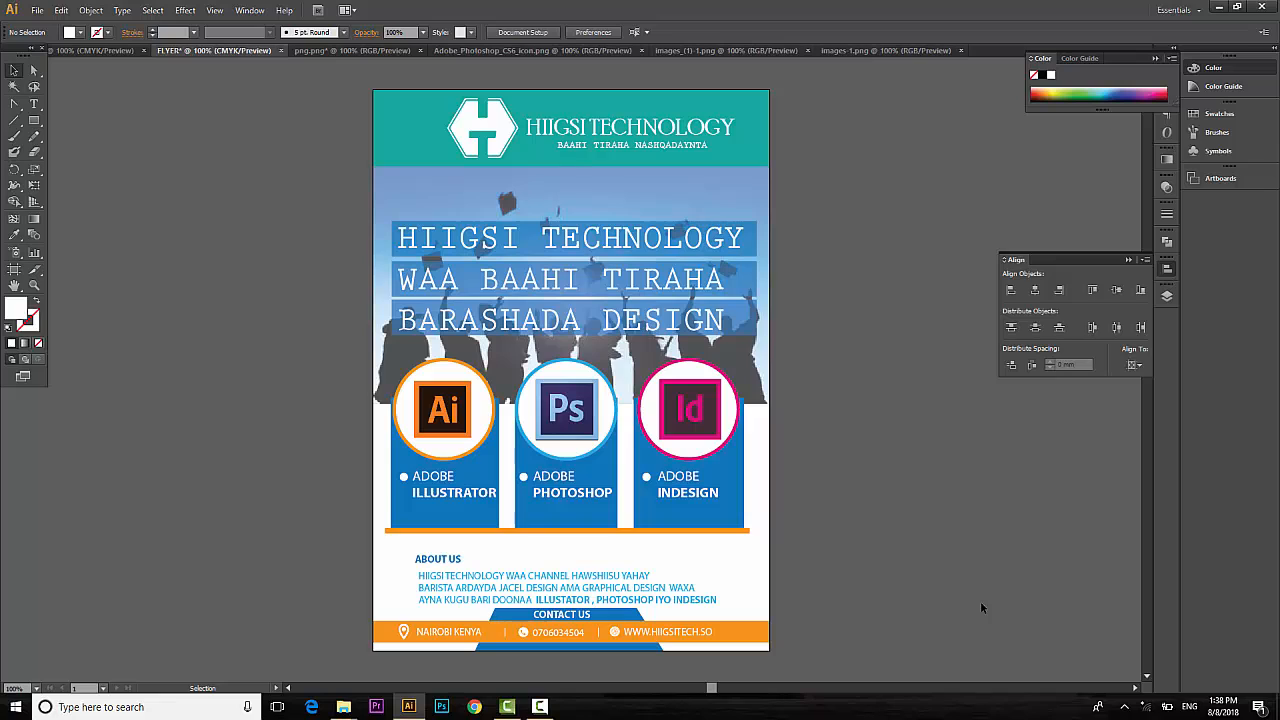
{"action": "left_click", "coordinate": [750, 100]}
{"action": "left_click", "coordinate": [79, 34]}
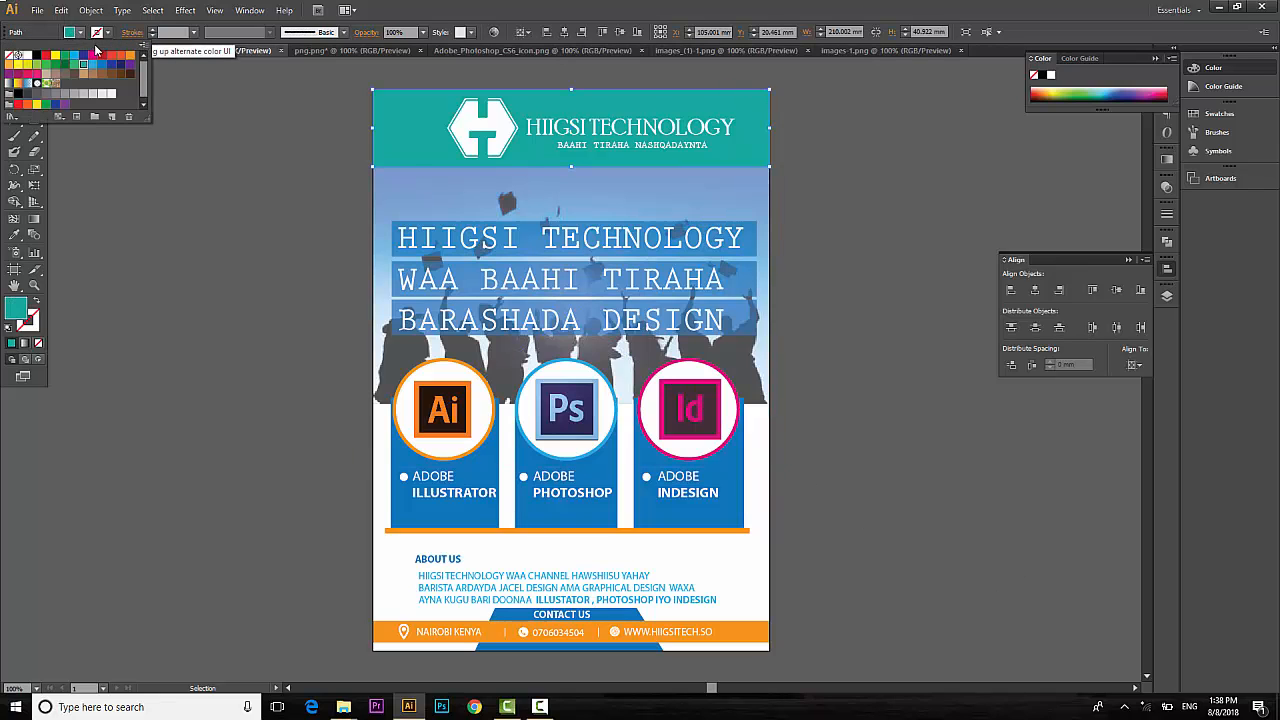
{"action": "left_click", "coordinate": [128, 56]}
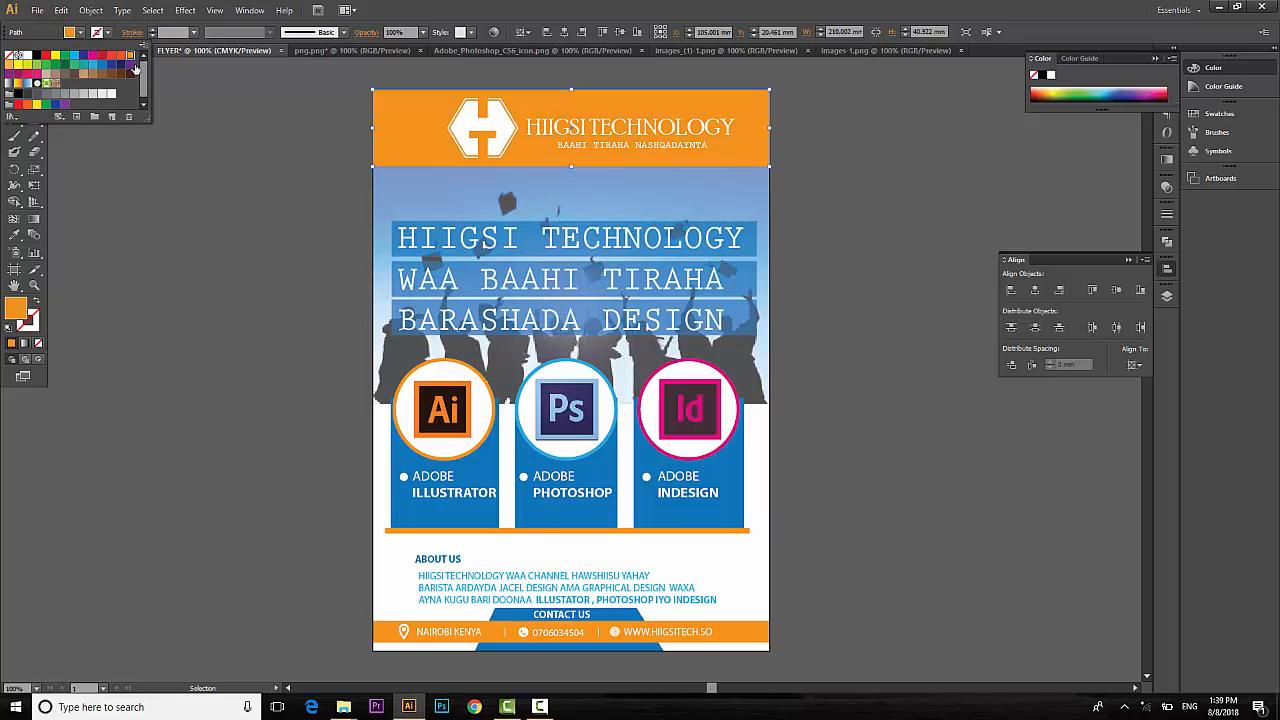
{"action": "left_click", "coordinate": [965, 200]}
{"action": "left_click", "coordinate": [956, 193]}
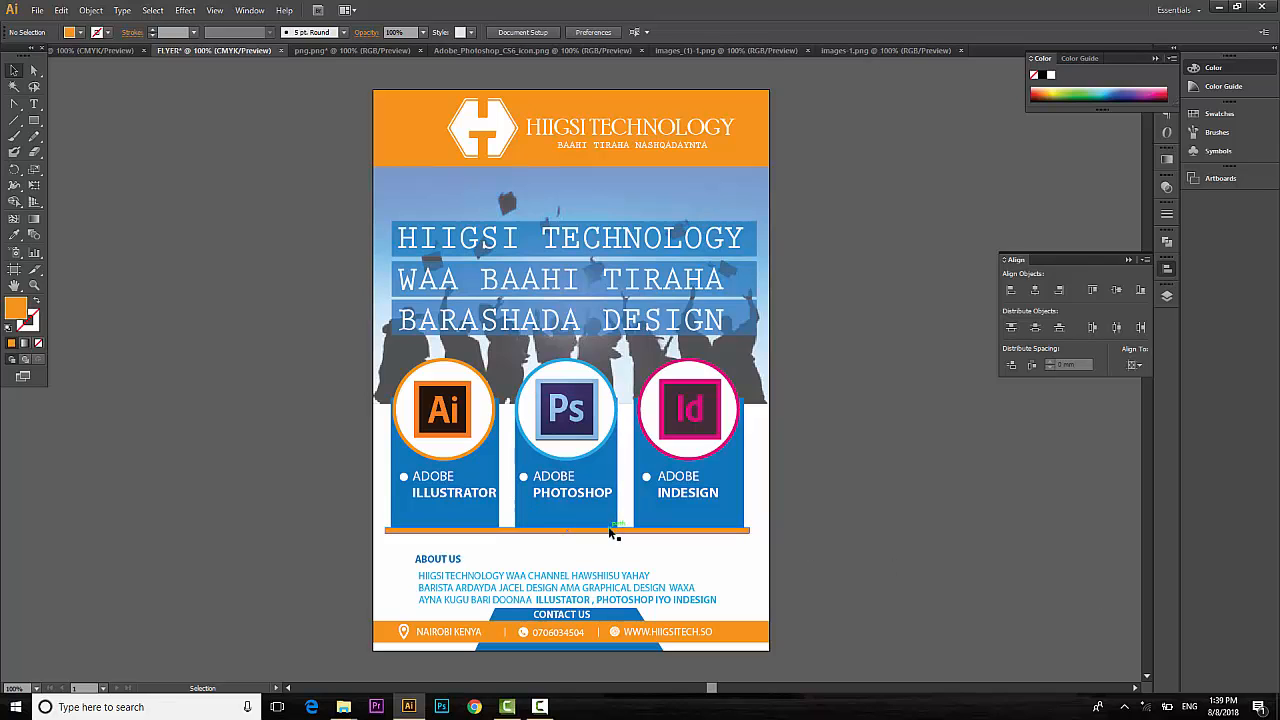
Move the About Us paragraph up slightly.
{"action": "scroll", "coordinate": [608, 526], "scroll_direction": "down", "scroll_amount": 2}
{"action": "scroll", "coordinate": [617, 549], "scroll_direction": "down", "scroll_amount": 3}
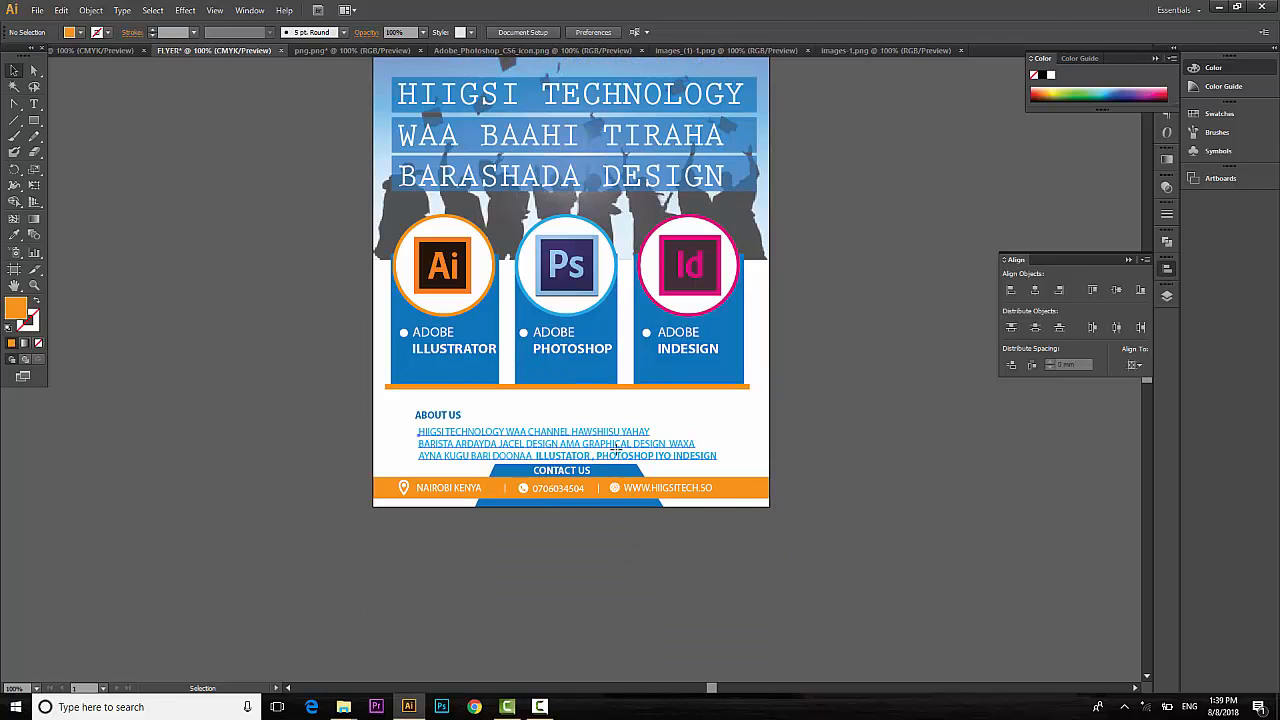
{"action": "left_click", "coordinate": [617, 453]}
{"action": "left_click_drag", "start_coordinate": [617, 453], "coordinate": [615, 447]}
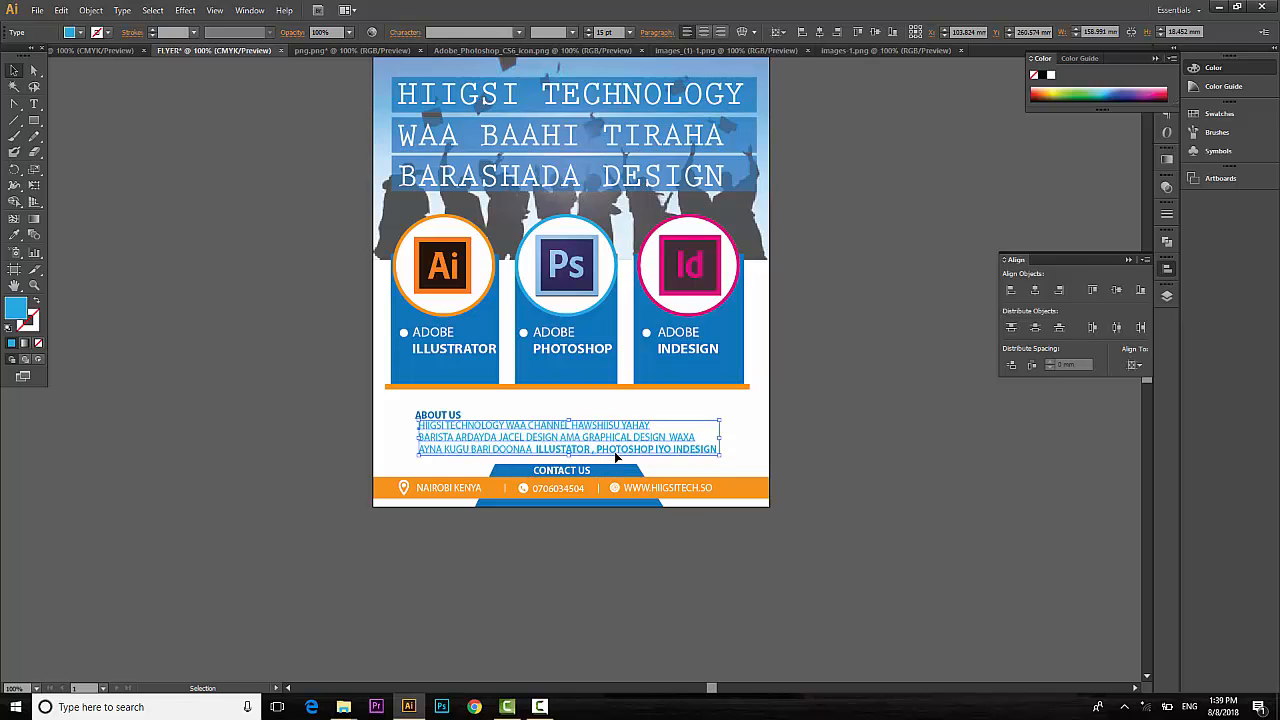
Make the blue Contact Us tab taller and nudge its CONTACT US label left.
{"action": "left_click", "coordinate": [624, 505]}
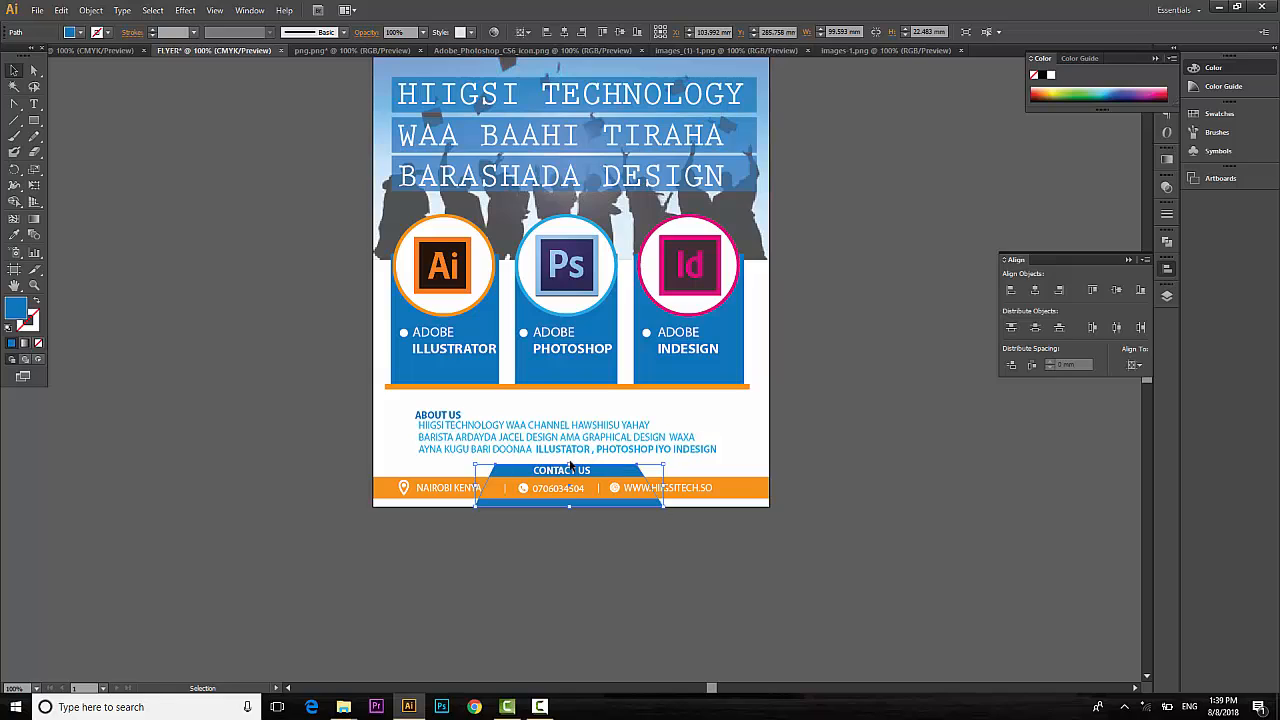
{"action": "left_click_drag", "start_coordinate": [569, 461], "coordinate": [569, 457]}
{"action": "left_click", "coordinate": [866, 410]}
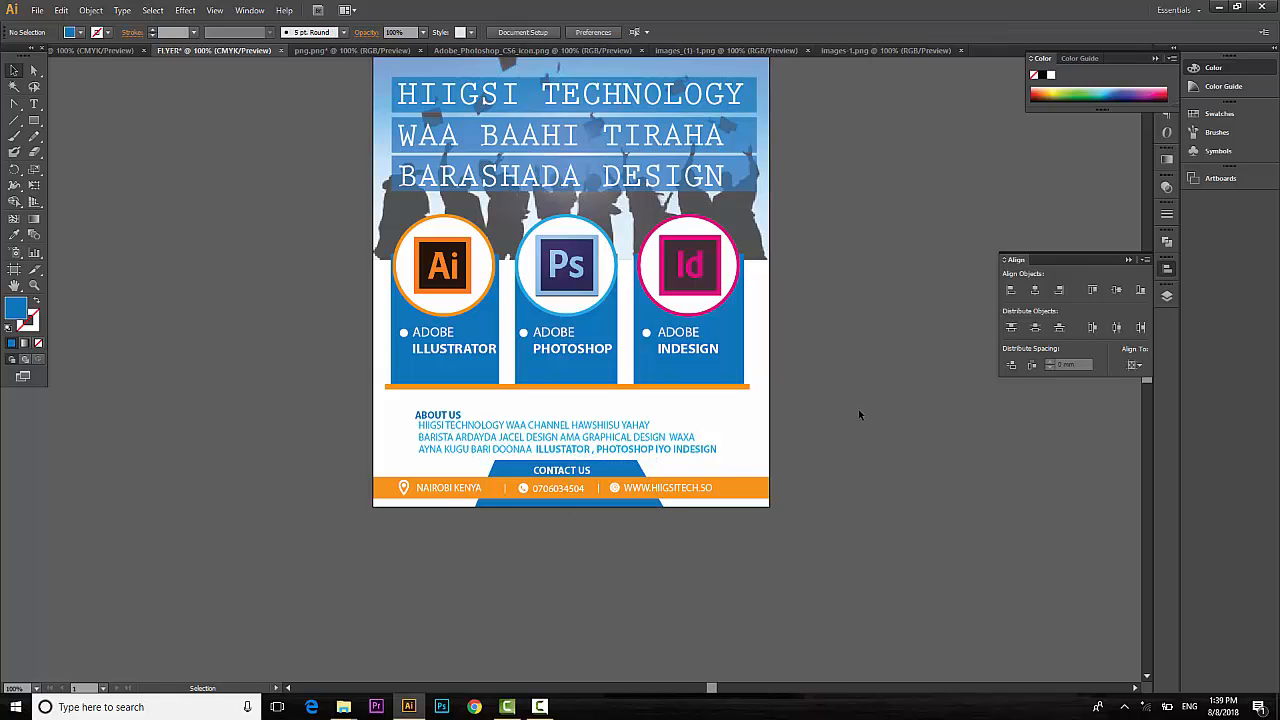
{"action": "left_click", "coordinate": [575, 472]}
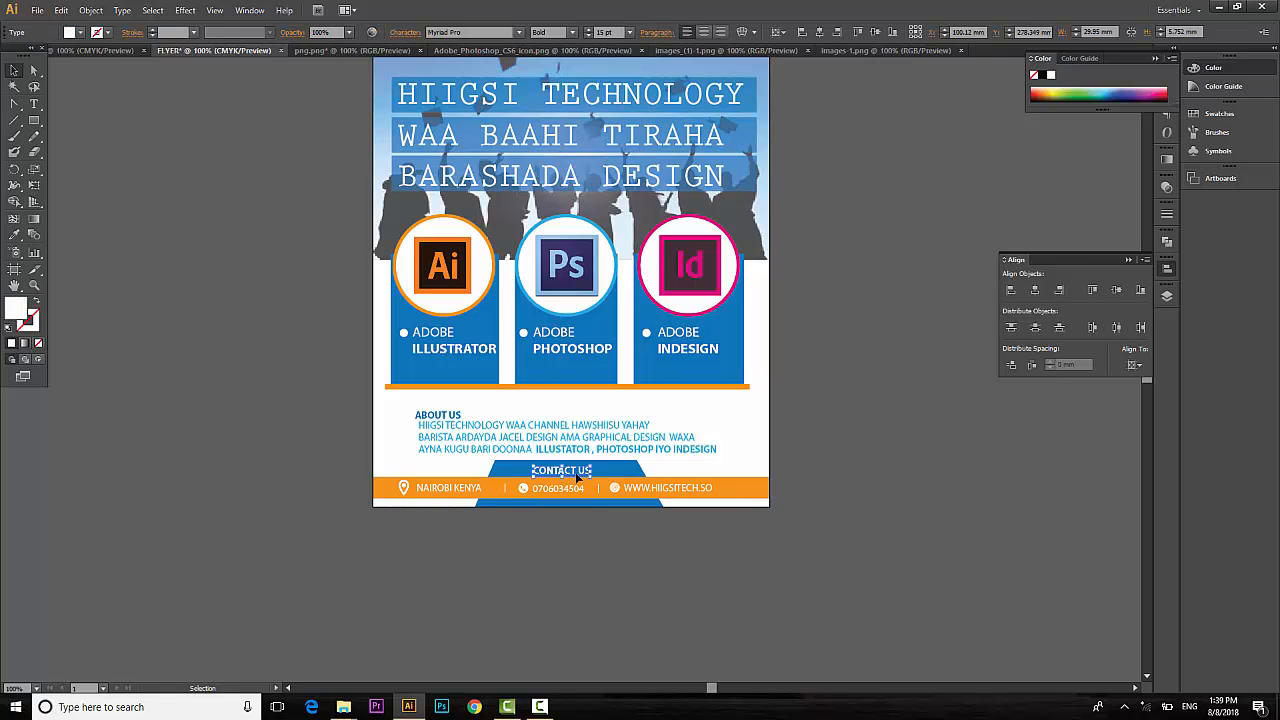
{"action": "key", "text": "Left"}
Nudge the ABOUT US heading up.
{"action": "left_click", "coordinate": [444, 415]}
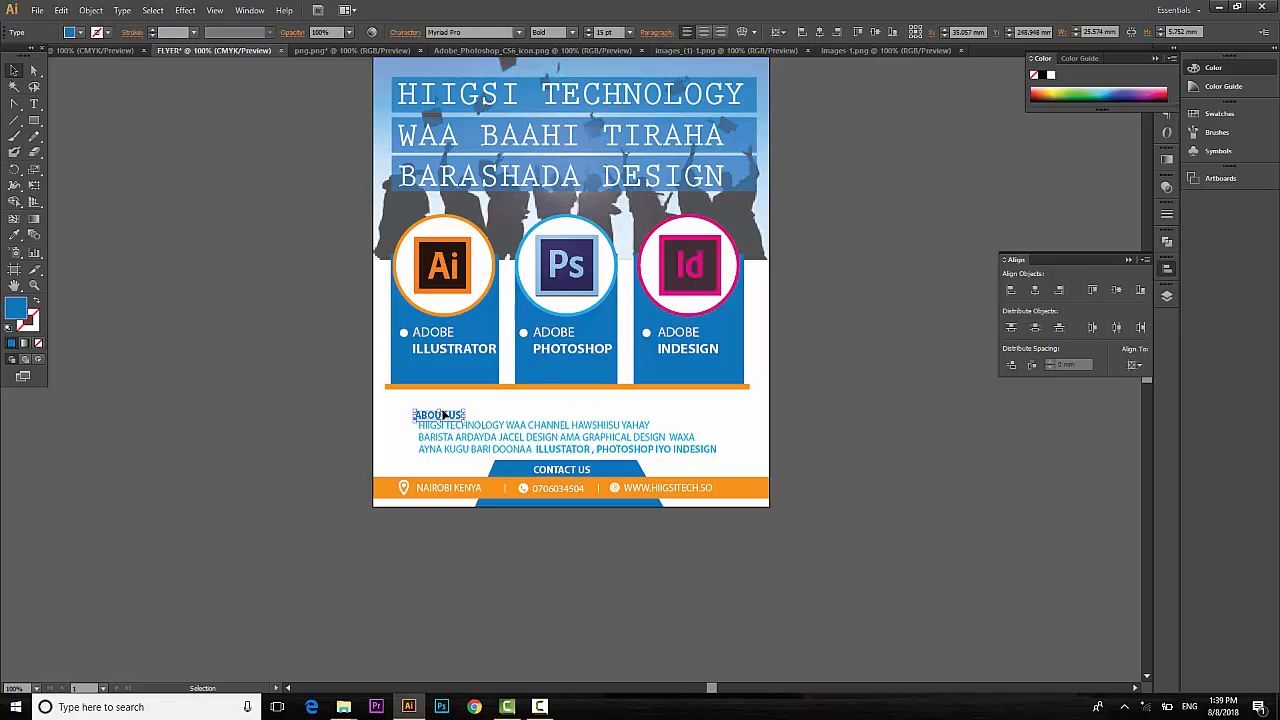
{"action": "key", "text": "Up"}
{"action": "key", "text": "Up"}
{"action": "key", "text": "Up"}
{"action": "key", "text": "Up"}
{"action": "key", "text": "Up"}
{"action": "key", "text": "Up"}
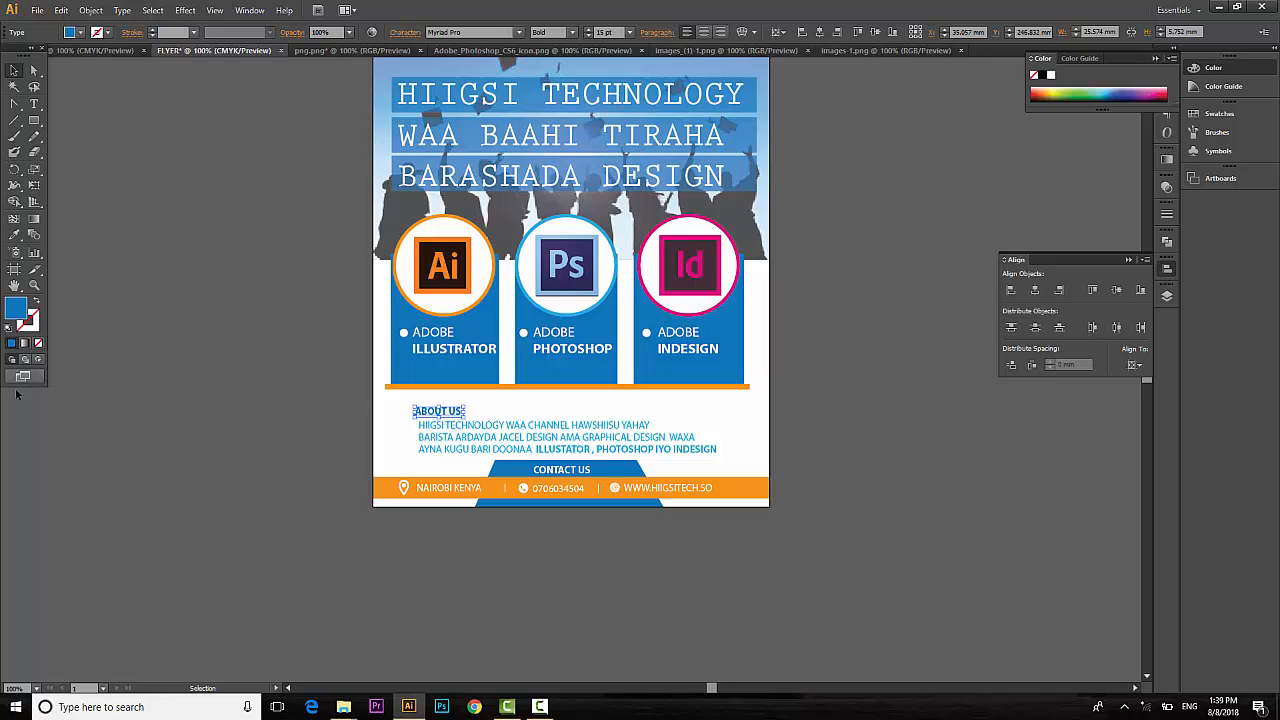
{"action": "left_click", "coordinate": [134, 361]}
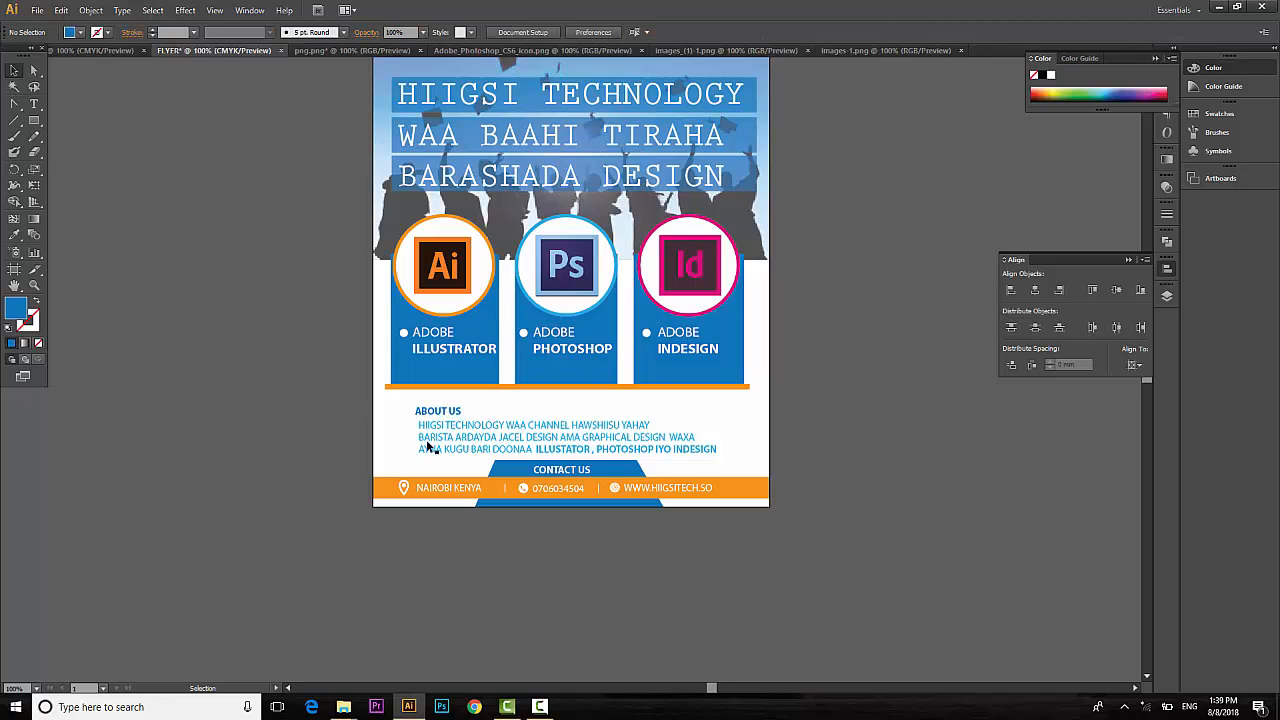
Draw a short thin blue line and position it beneath the ABOUT US heading.
{"action": "left_click", "coordinate": [14, 120]}
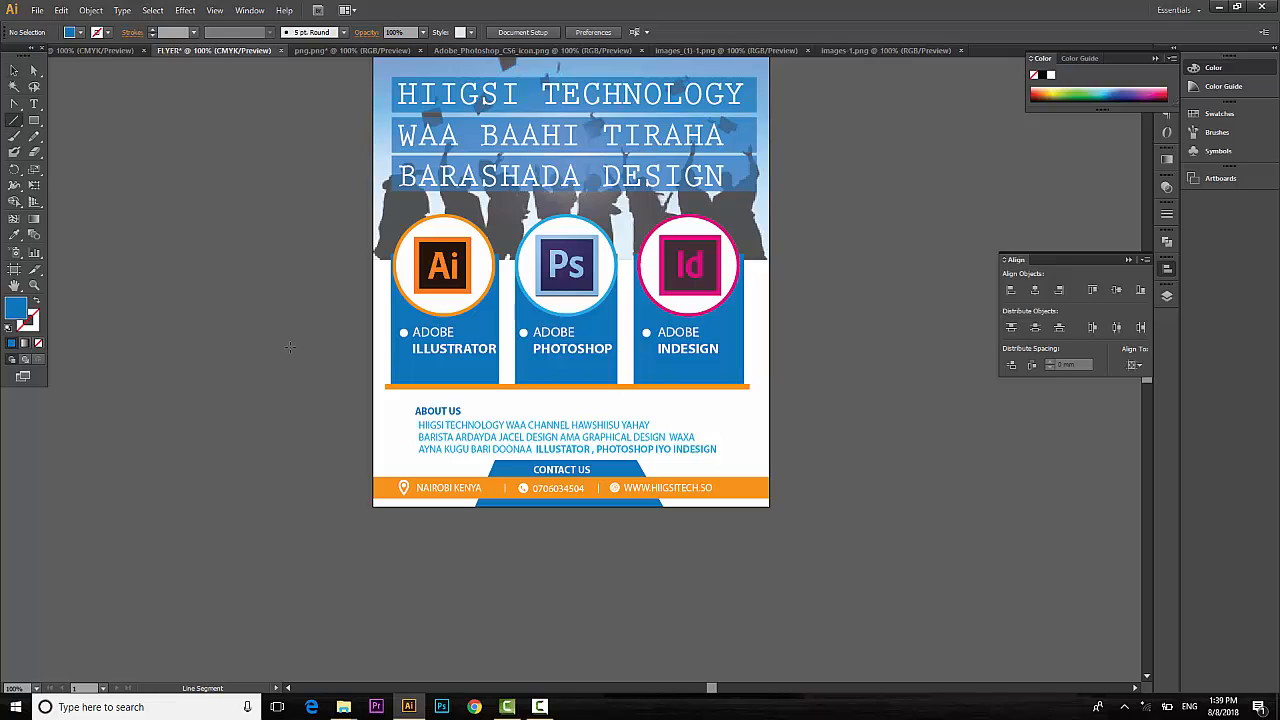
{"action": "left_click_drag", "start_coordinate": [422, 416], "coordinate": [404, 414]}
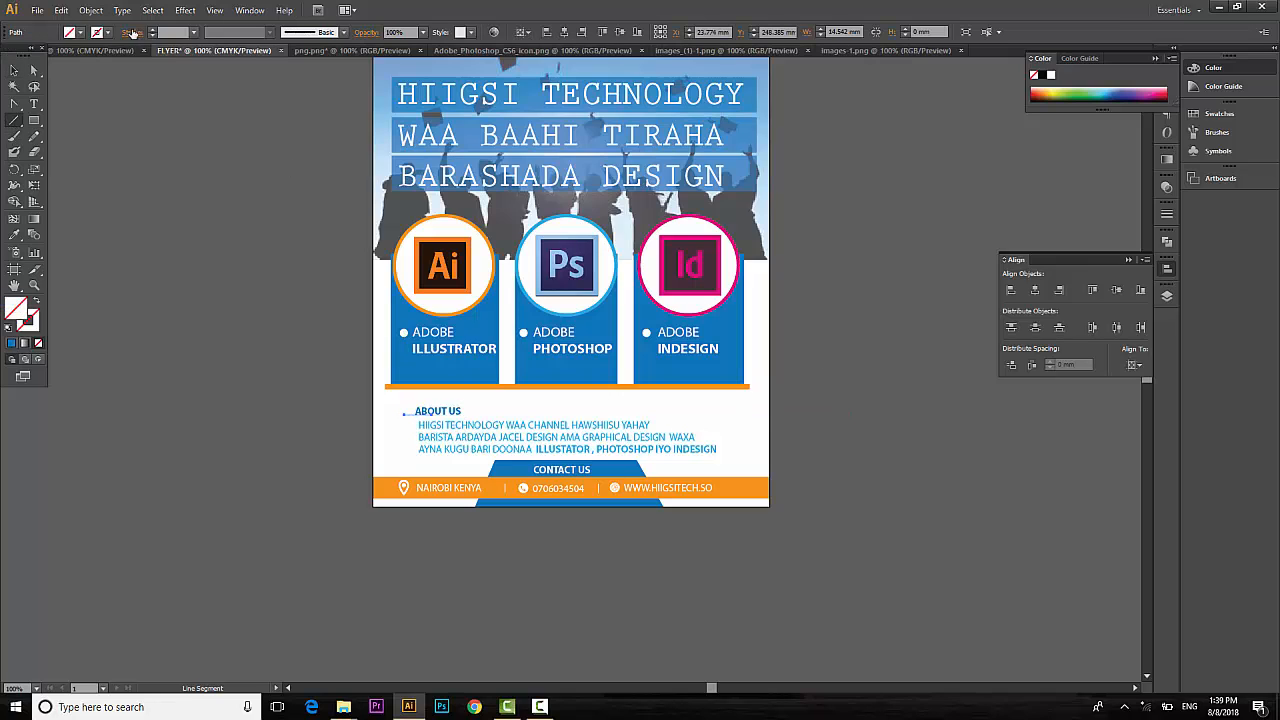
{"action": "left_click", "coordinate": [99, 32]}
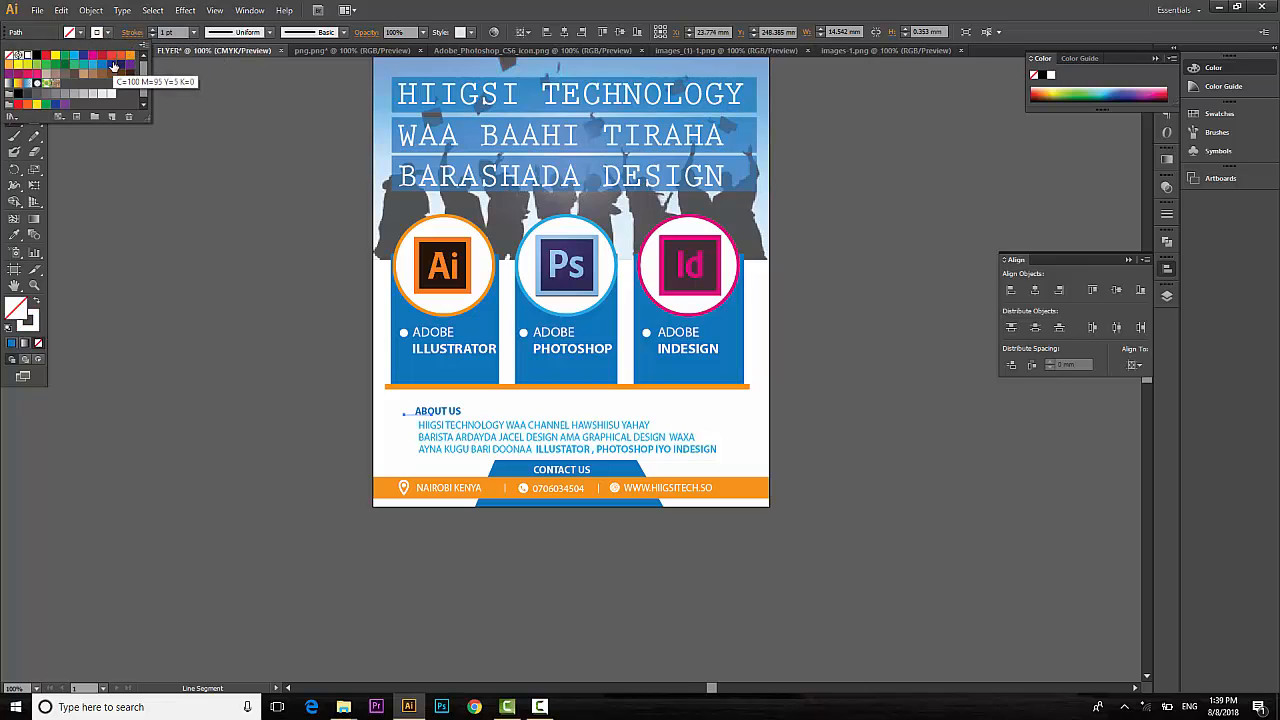
{"action": "left_click", "coordinate": [114, 66]}
{"action": "left_click", "coordinate": [14, 70]}
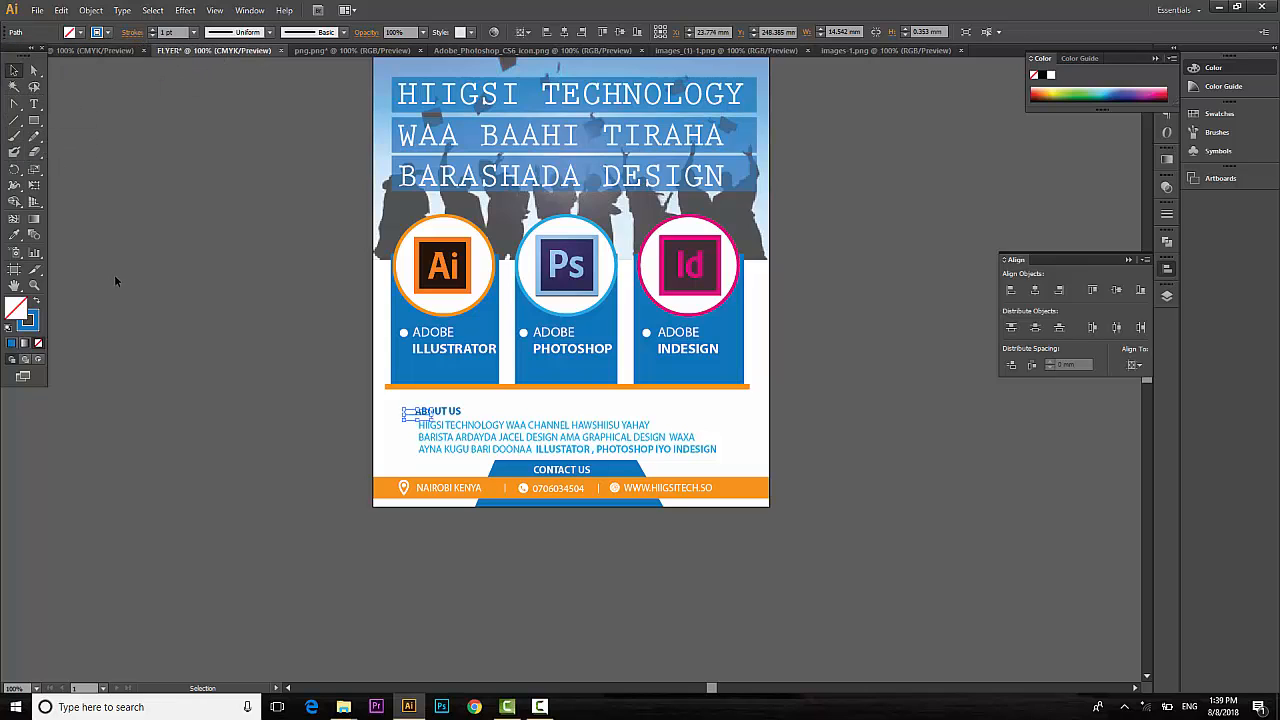
{"action": "key", "text": "Down"}
{"action": "key", "text": "Down"}
{"action": "key", "text": "Down"}
{"action": "key", "text": "Down"}
{"action": "left_click", "coordinate": [884, 450]}
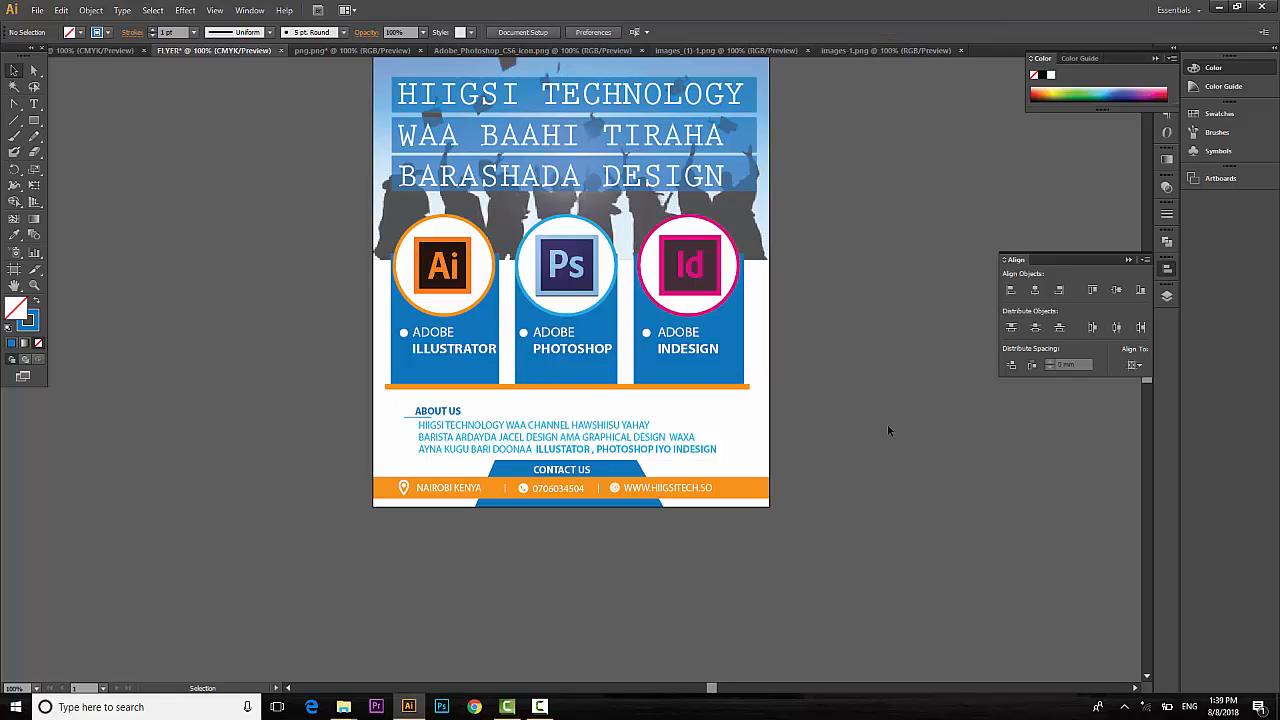
{"action": "left_click", "coordinate": [411, 420]}
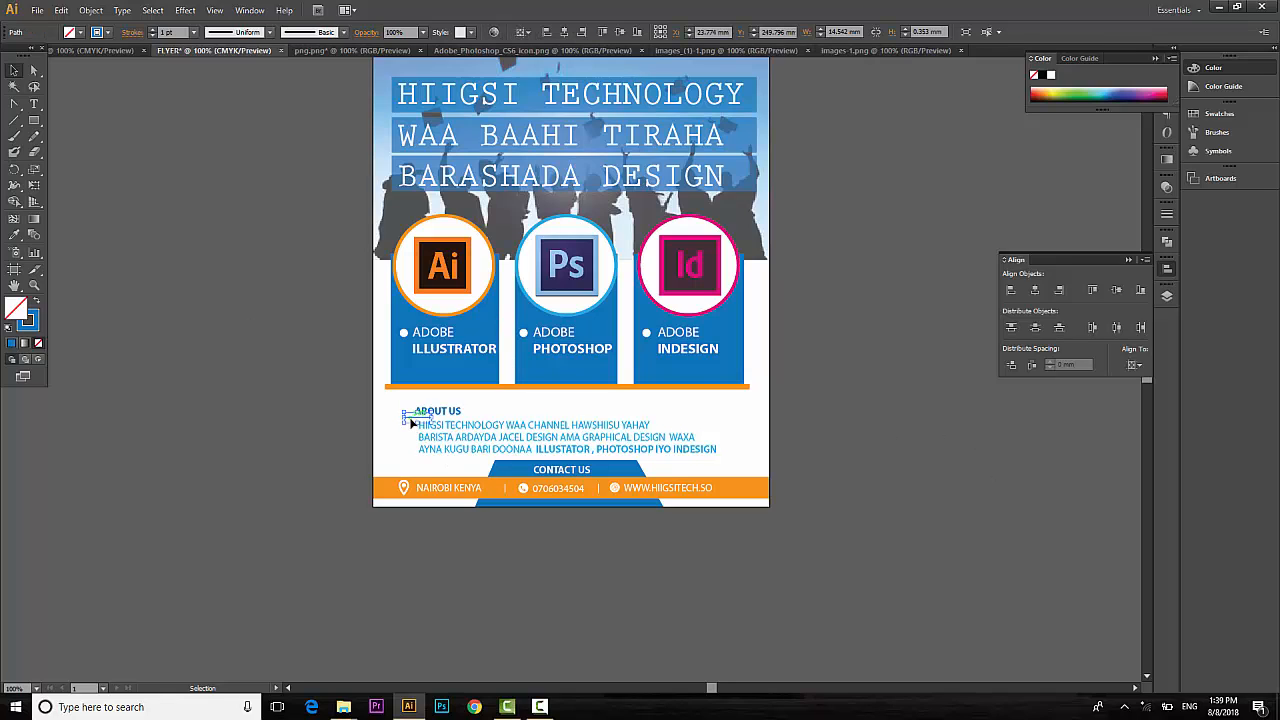
{"action": "key", "text": "shift+Right"}
{"action": "key", "text": "shift+Right"}
{"action": "key", "text": "shift+Right"}
{"action": "key", "text": "shift+Right"}
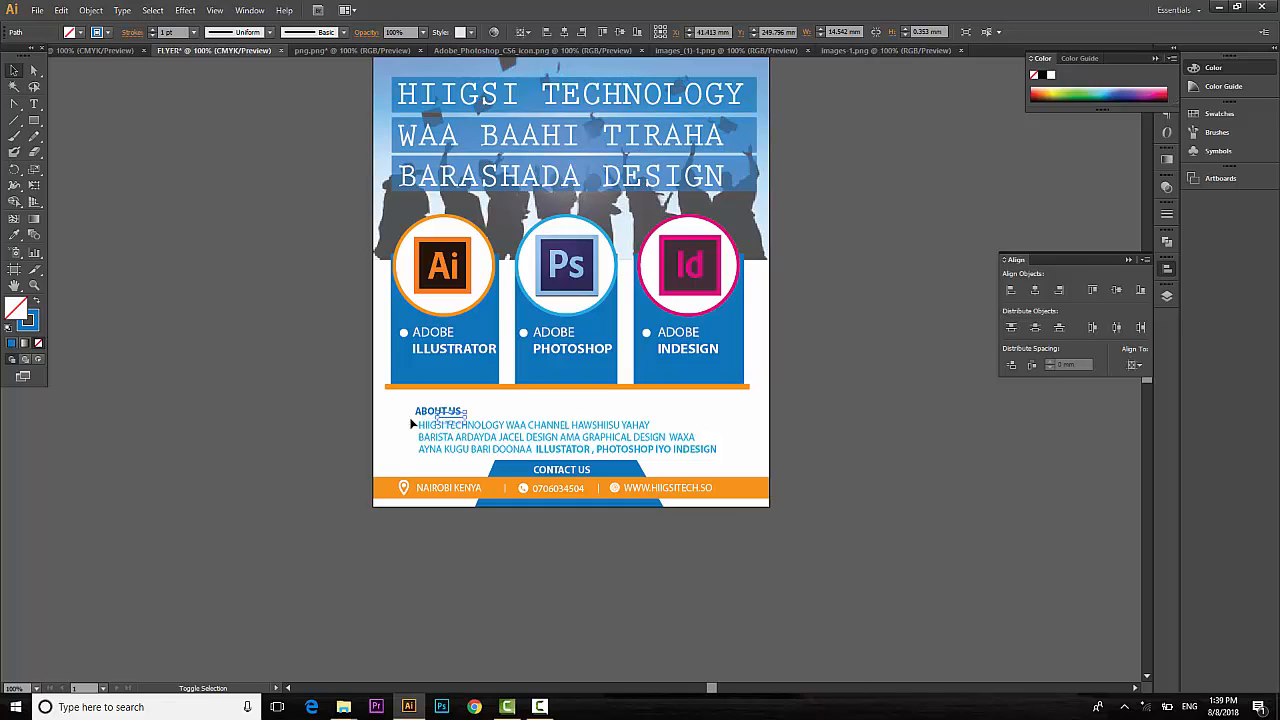
{"action": "left_click", "coordinate": [612, 425]}
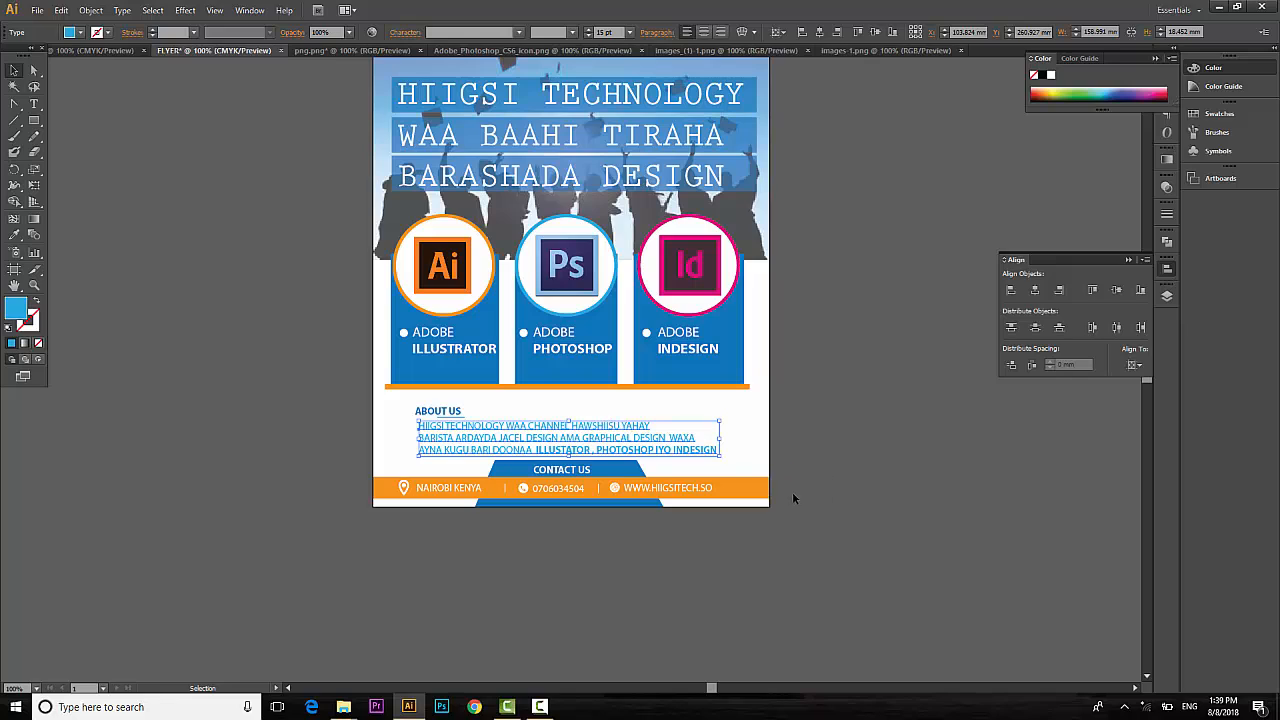
{"action": "left_click", "coordinate": [789, 489]}
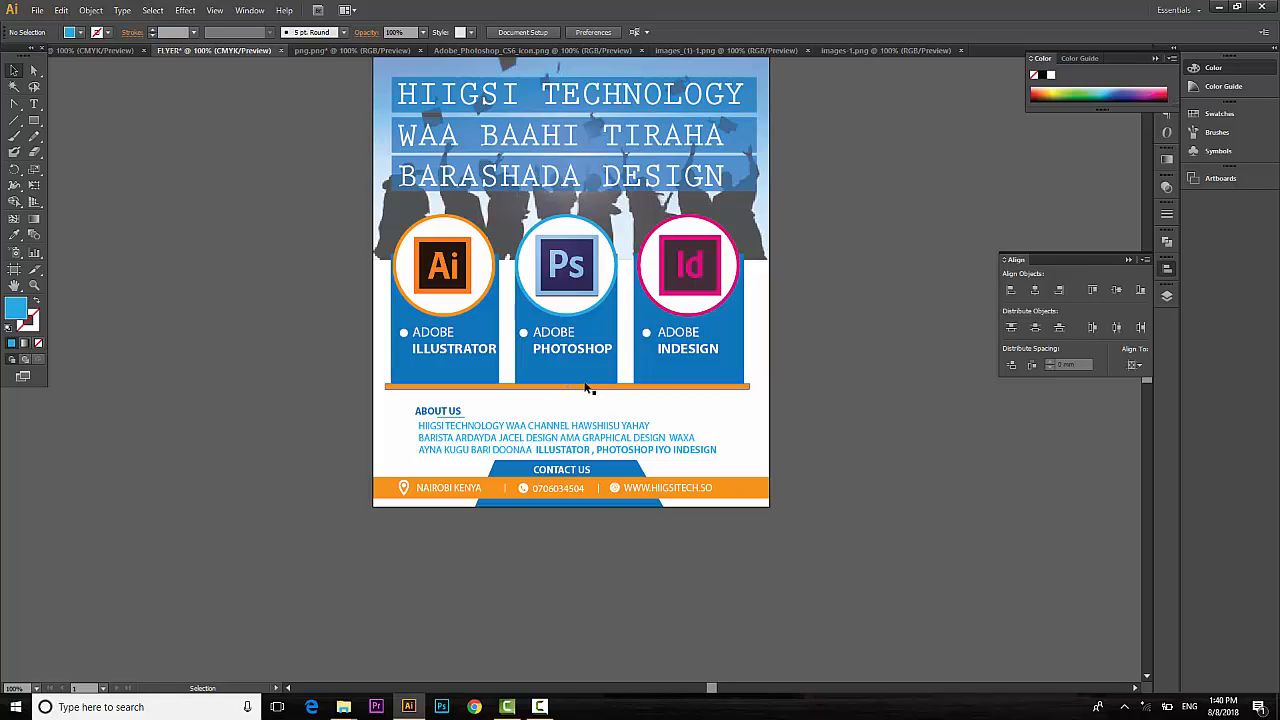
Widen the blue Photoshop panel to the left and nudge it back into alignment.
{"action": "left_click", "coordinate": [520, 328]}
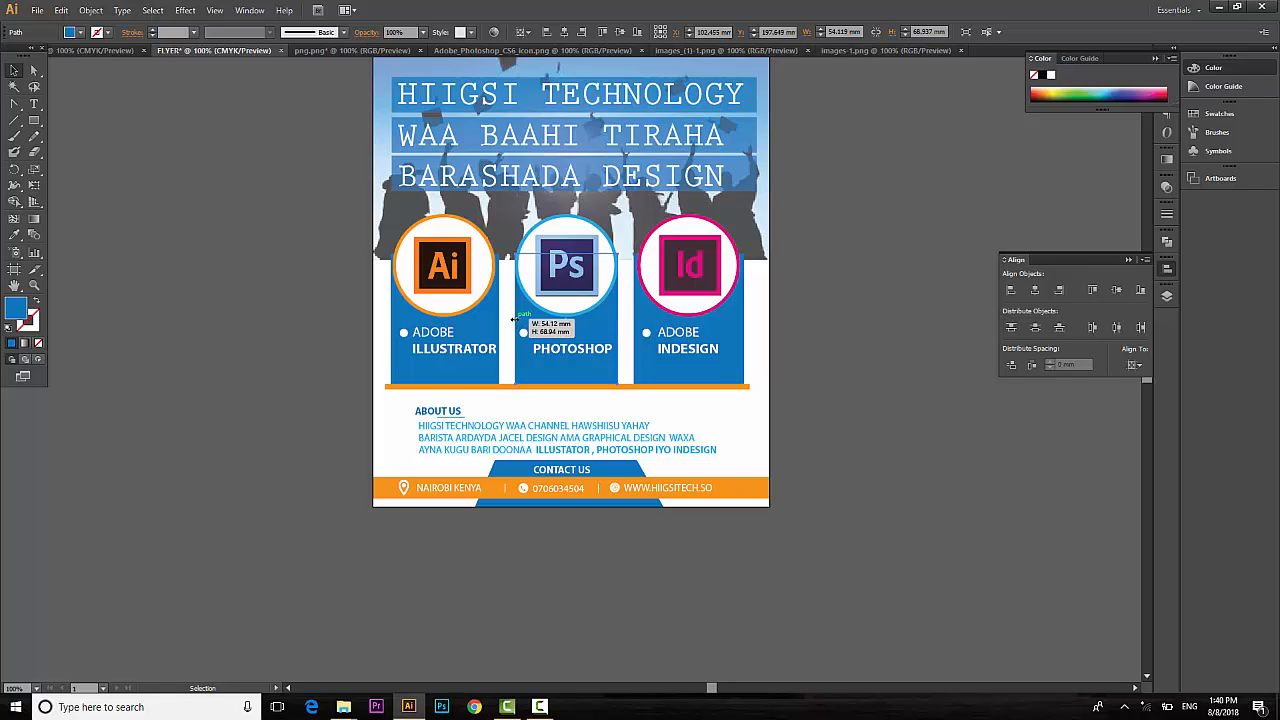
{"action": "left_click_drag", "start_coordinate": [513, 318], "coordinate": [508, 318]}
{"action": "key", "text": "Right"}
{"action": "key", "text": "Right"}
{"action": "key", "text": "Right"}
{"action": "key", "text": "Right"}
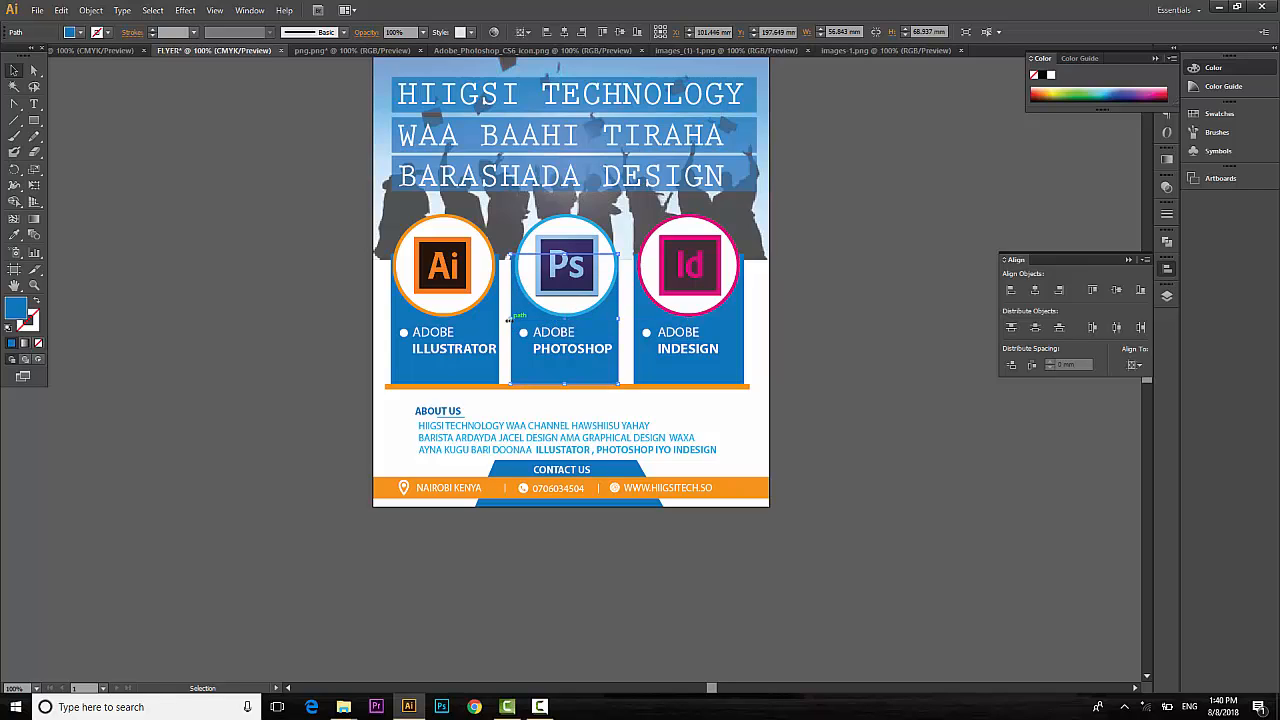
{"action": "left_click", "coordinate": [841, 490]}
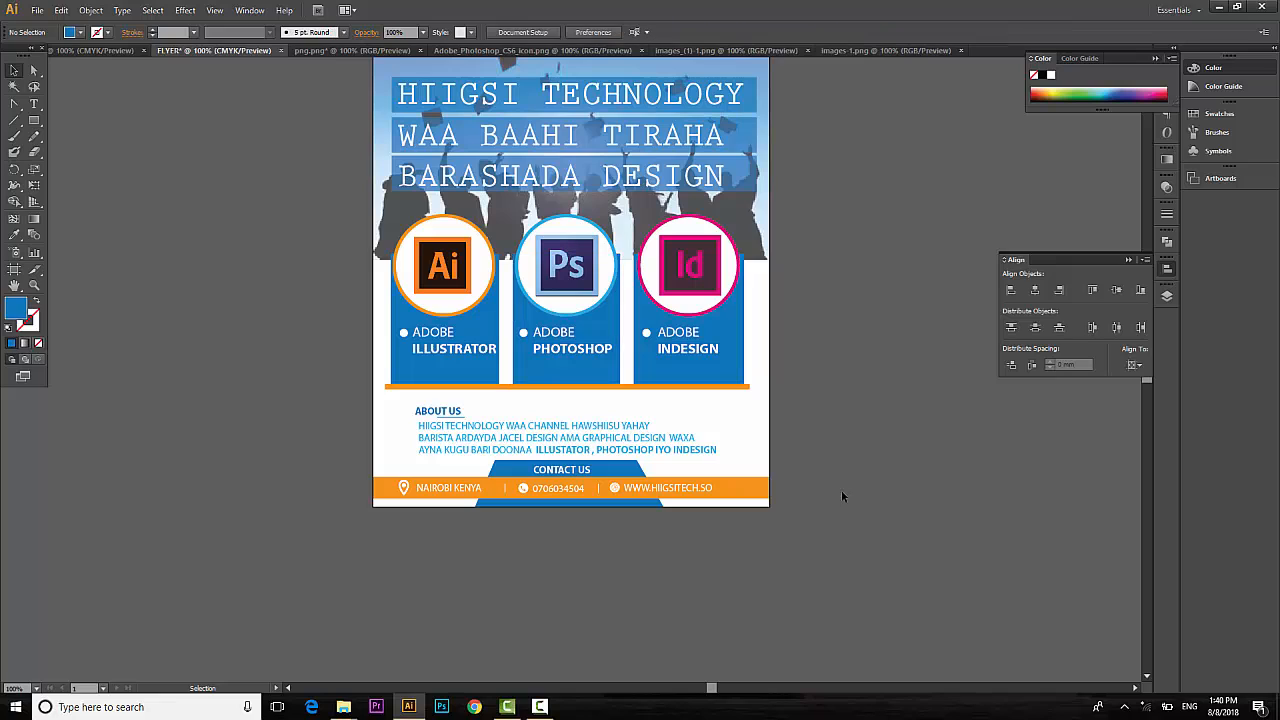
{"action": "scroll", "coordinate": [842, 491], "scroll_direction": "up", "scroll_amount": 2}
{"action": "scroll", "coordinate": [843, 491], "scroll_direction": "up", "scroll_amount": 2}
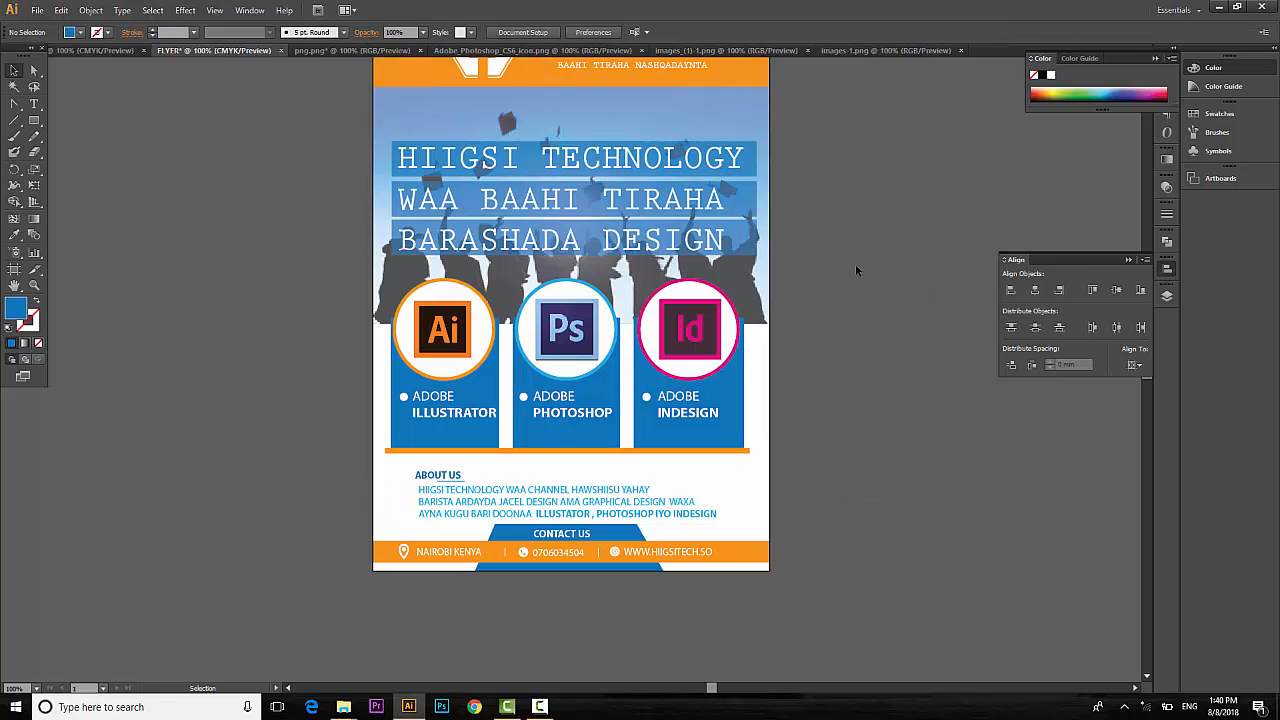
Check the blue Illustrator panel's fill swatches without changing its colour.
{"action": "left_click", "coordinate": [498, 386]}
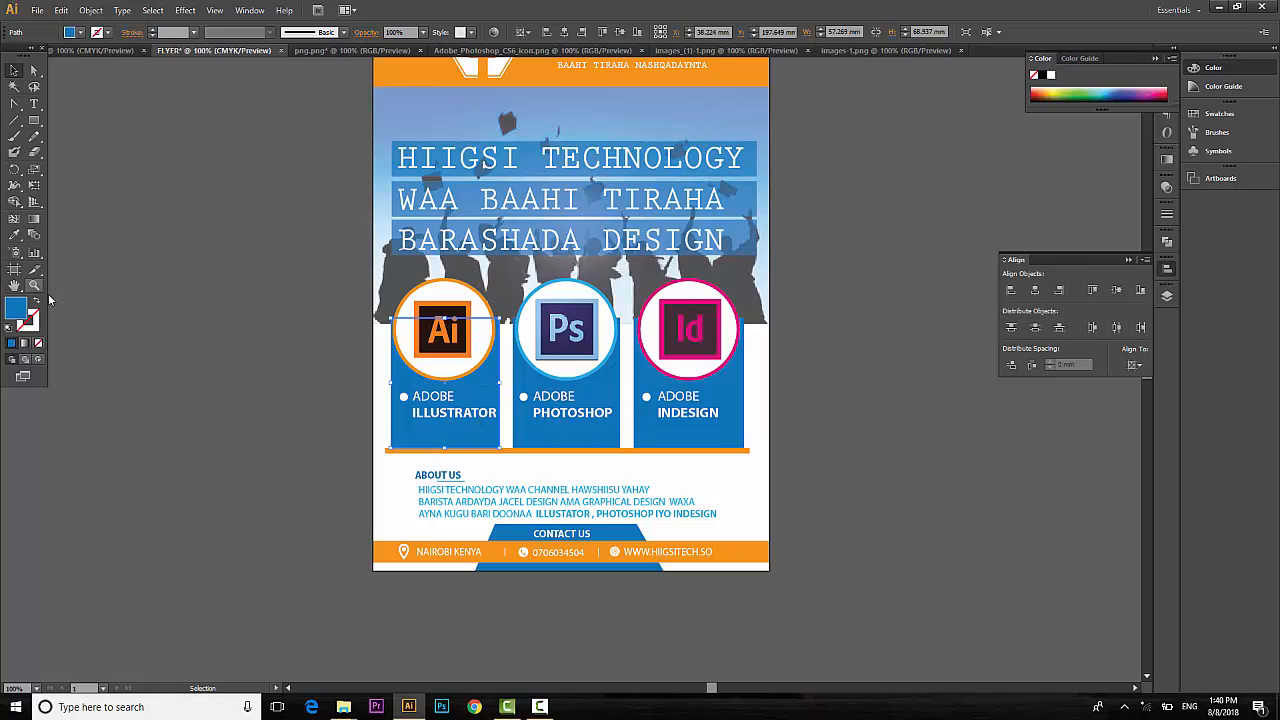
{"action": "left_click", "coordinate": [80, 32]}
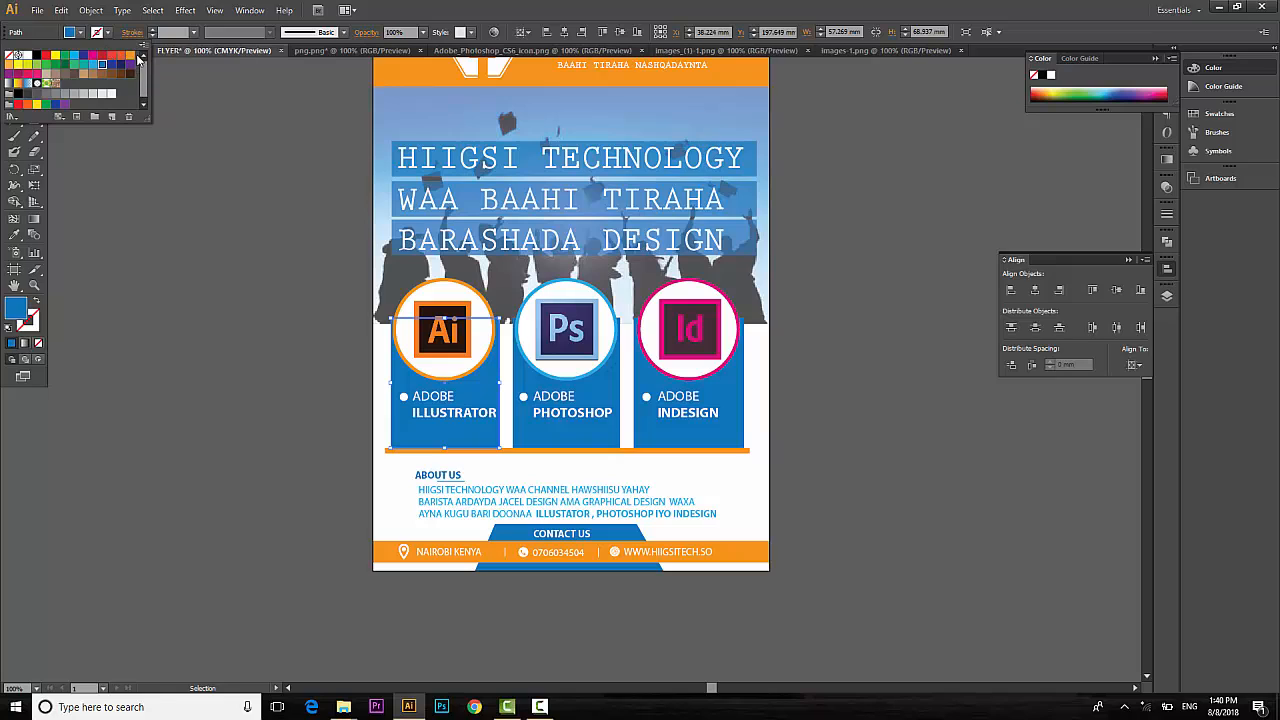
{"action": "left_click", "coordinate": [910, 525]}
{"action": "scroll", "coordinate": [907, 527], "scroll_direction": "up", "scroll_amount": 3}
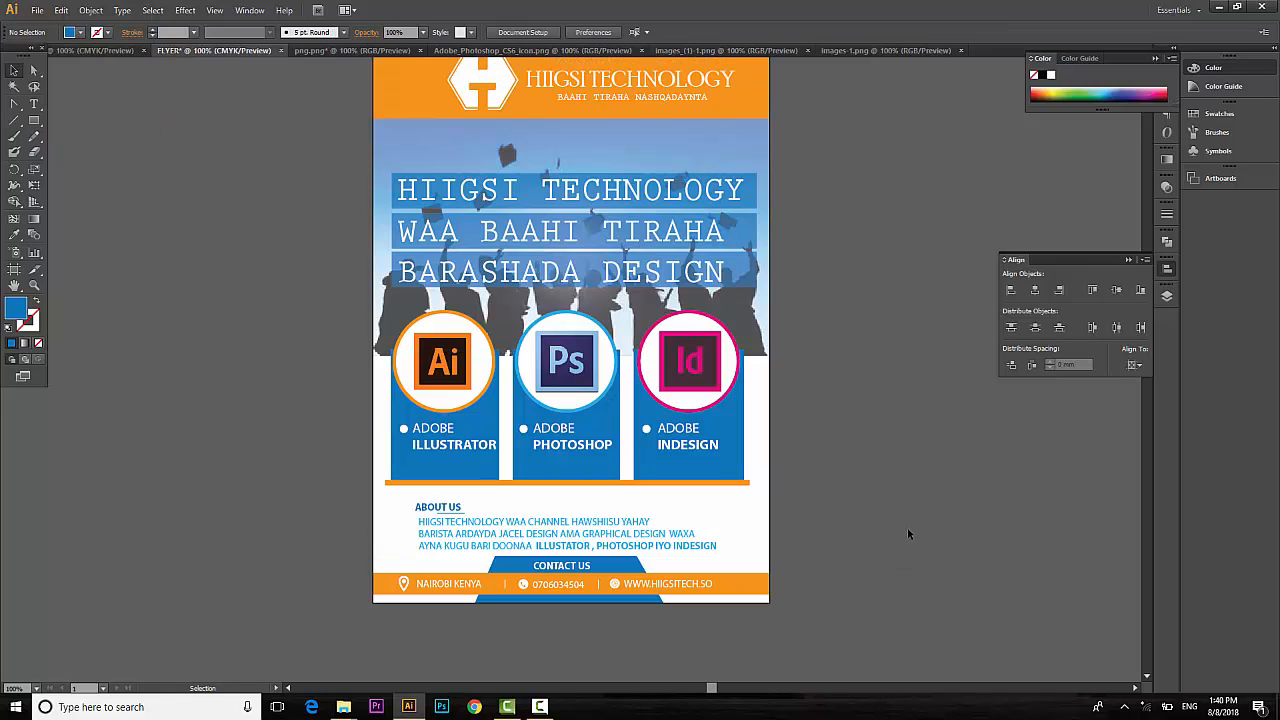